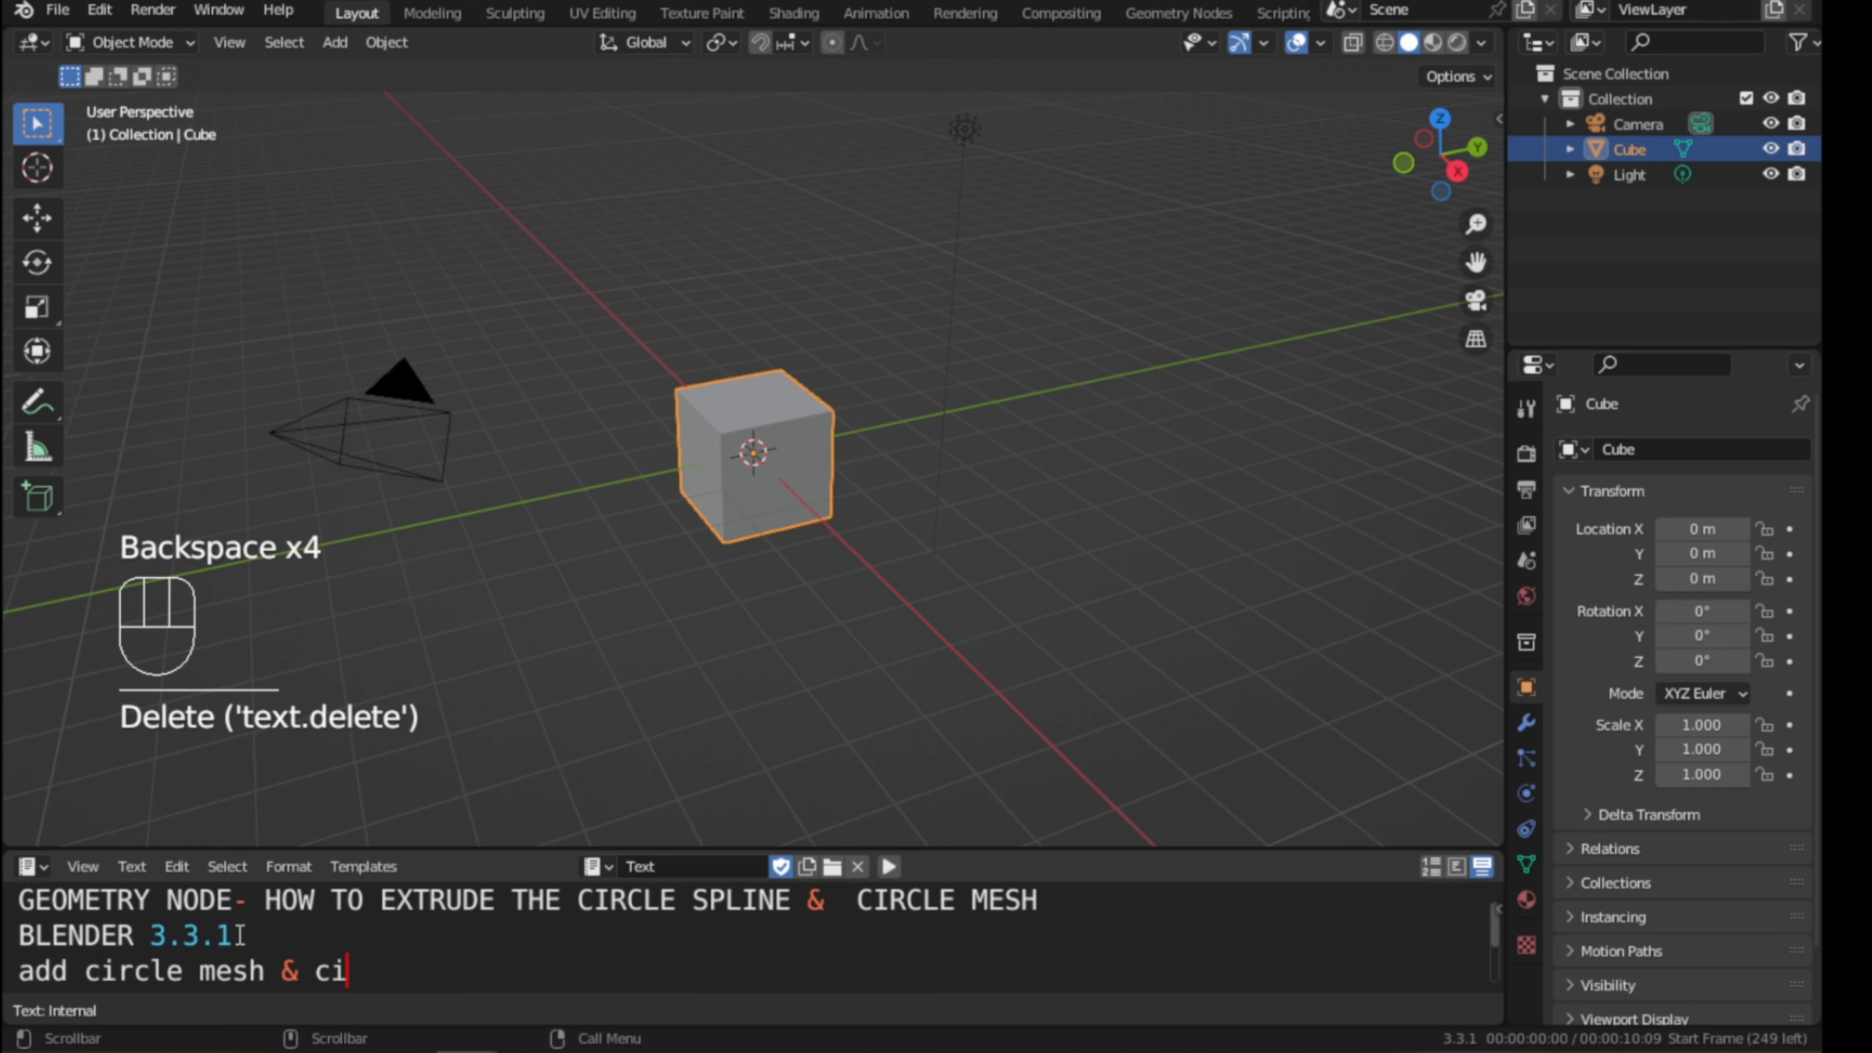
- Complete the note line as "add circle mesh & spline bot, we show" and switch the text editor area to the timeline
text(spline)
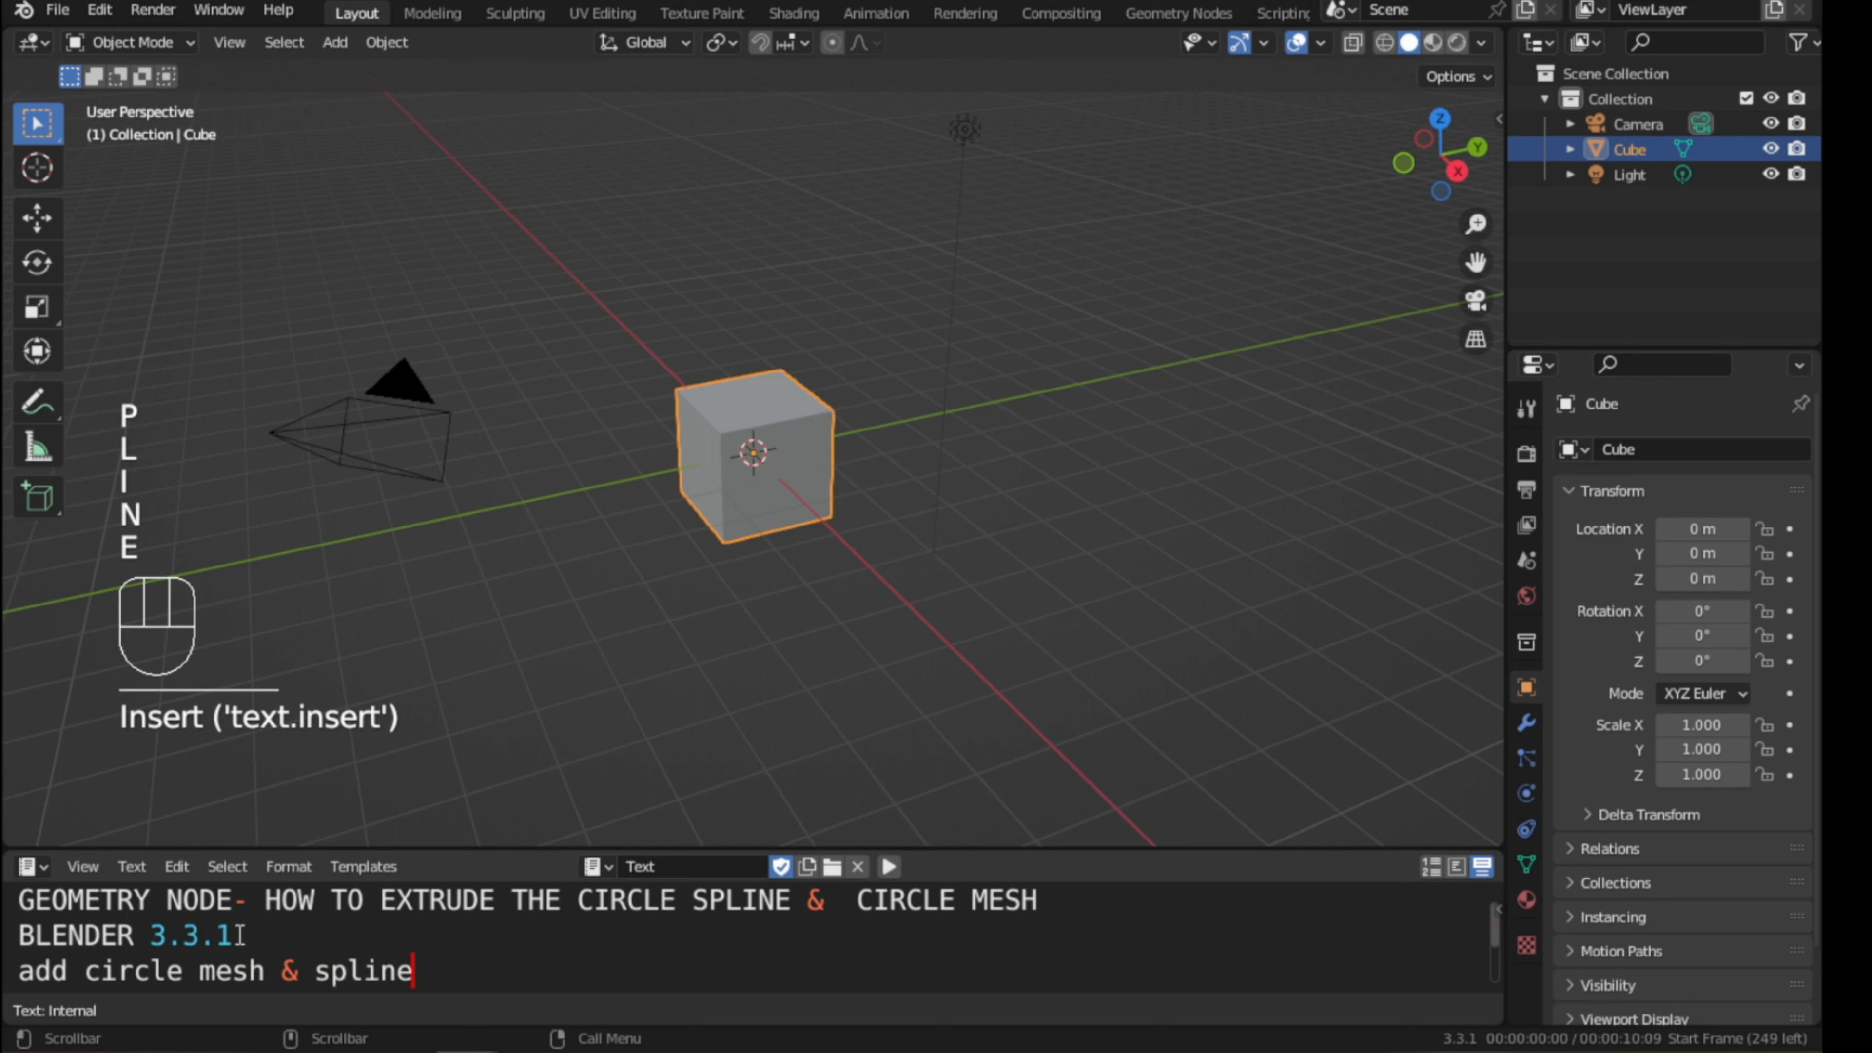
text( bot)
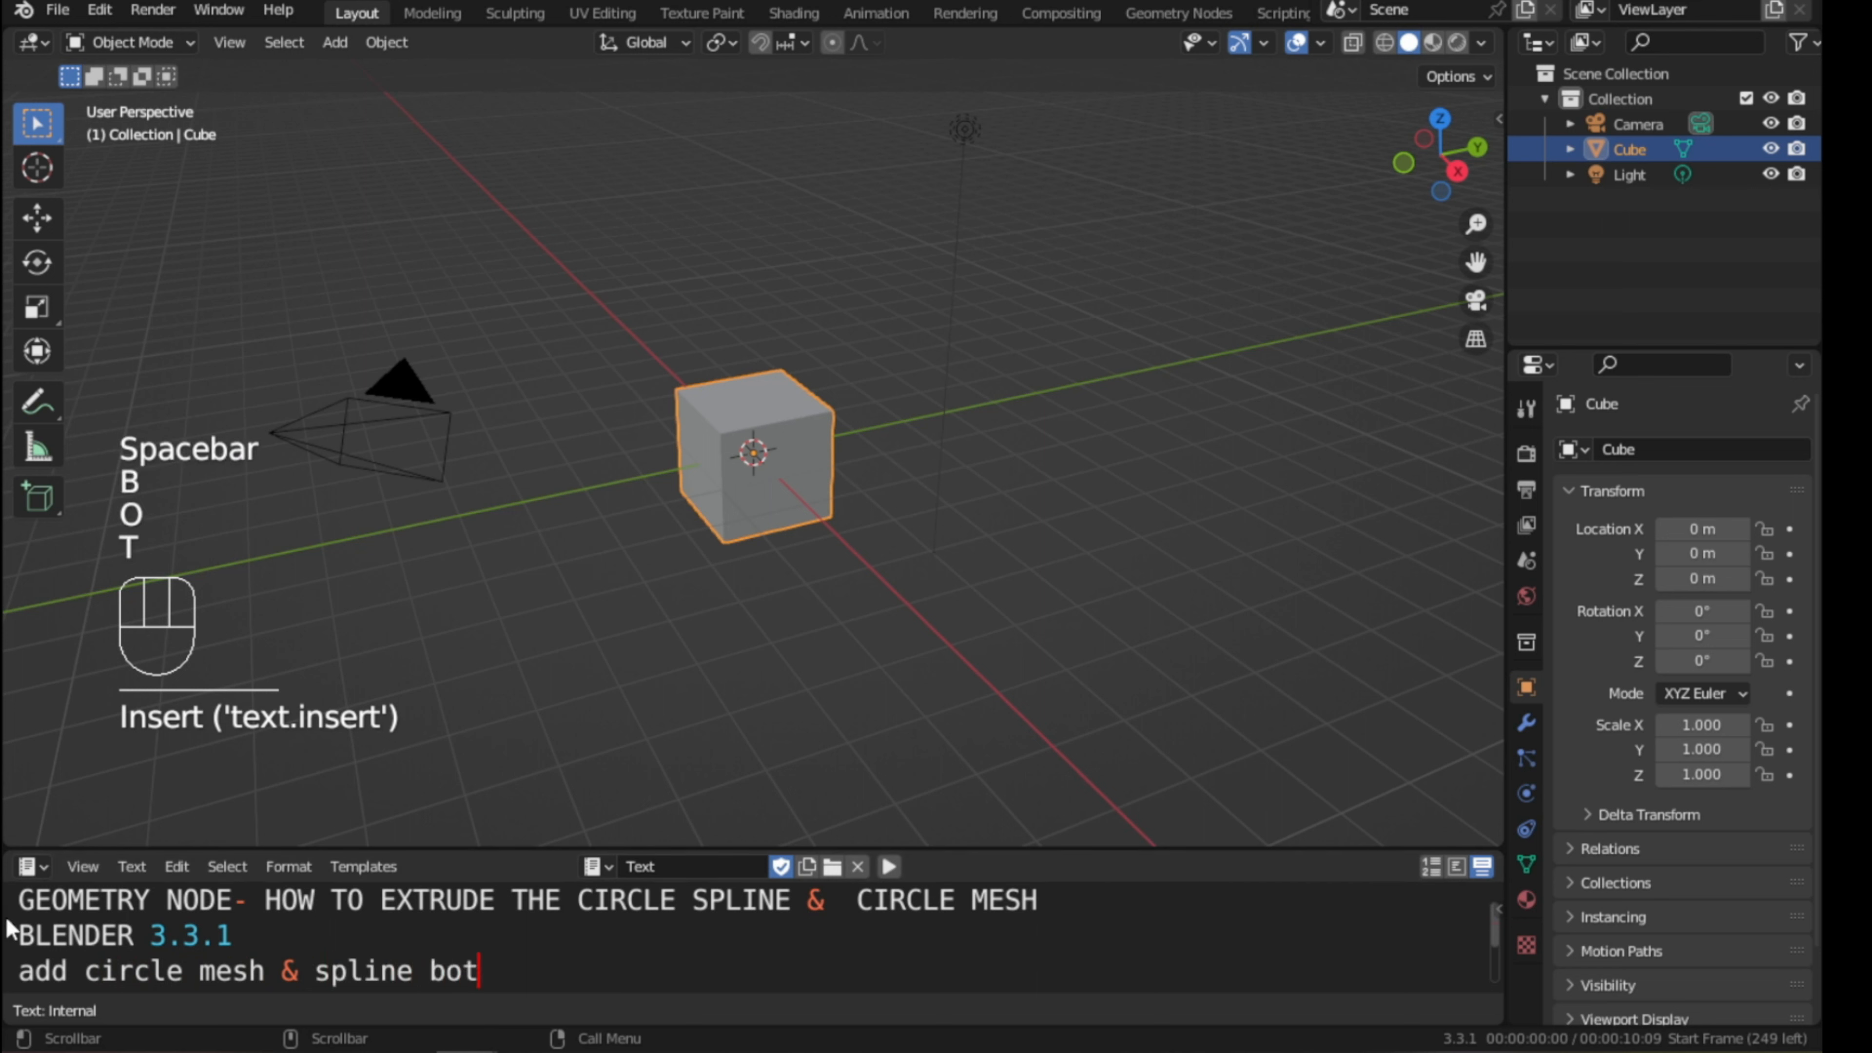
text(, we sho)
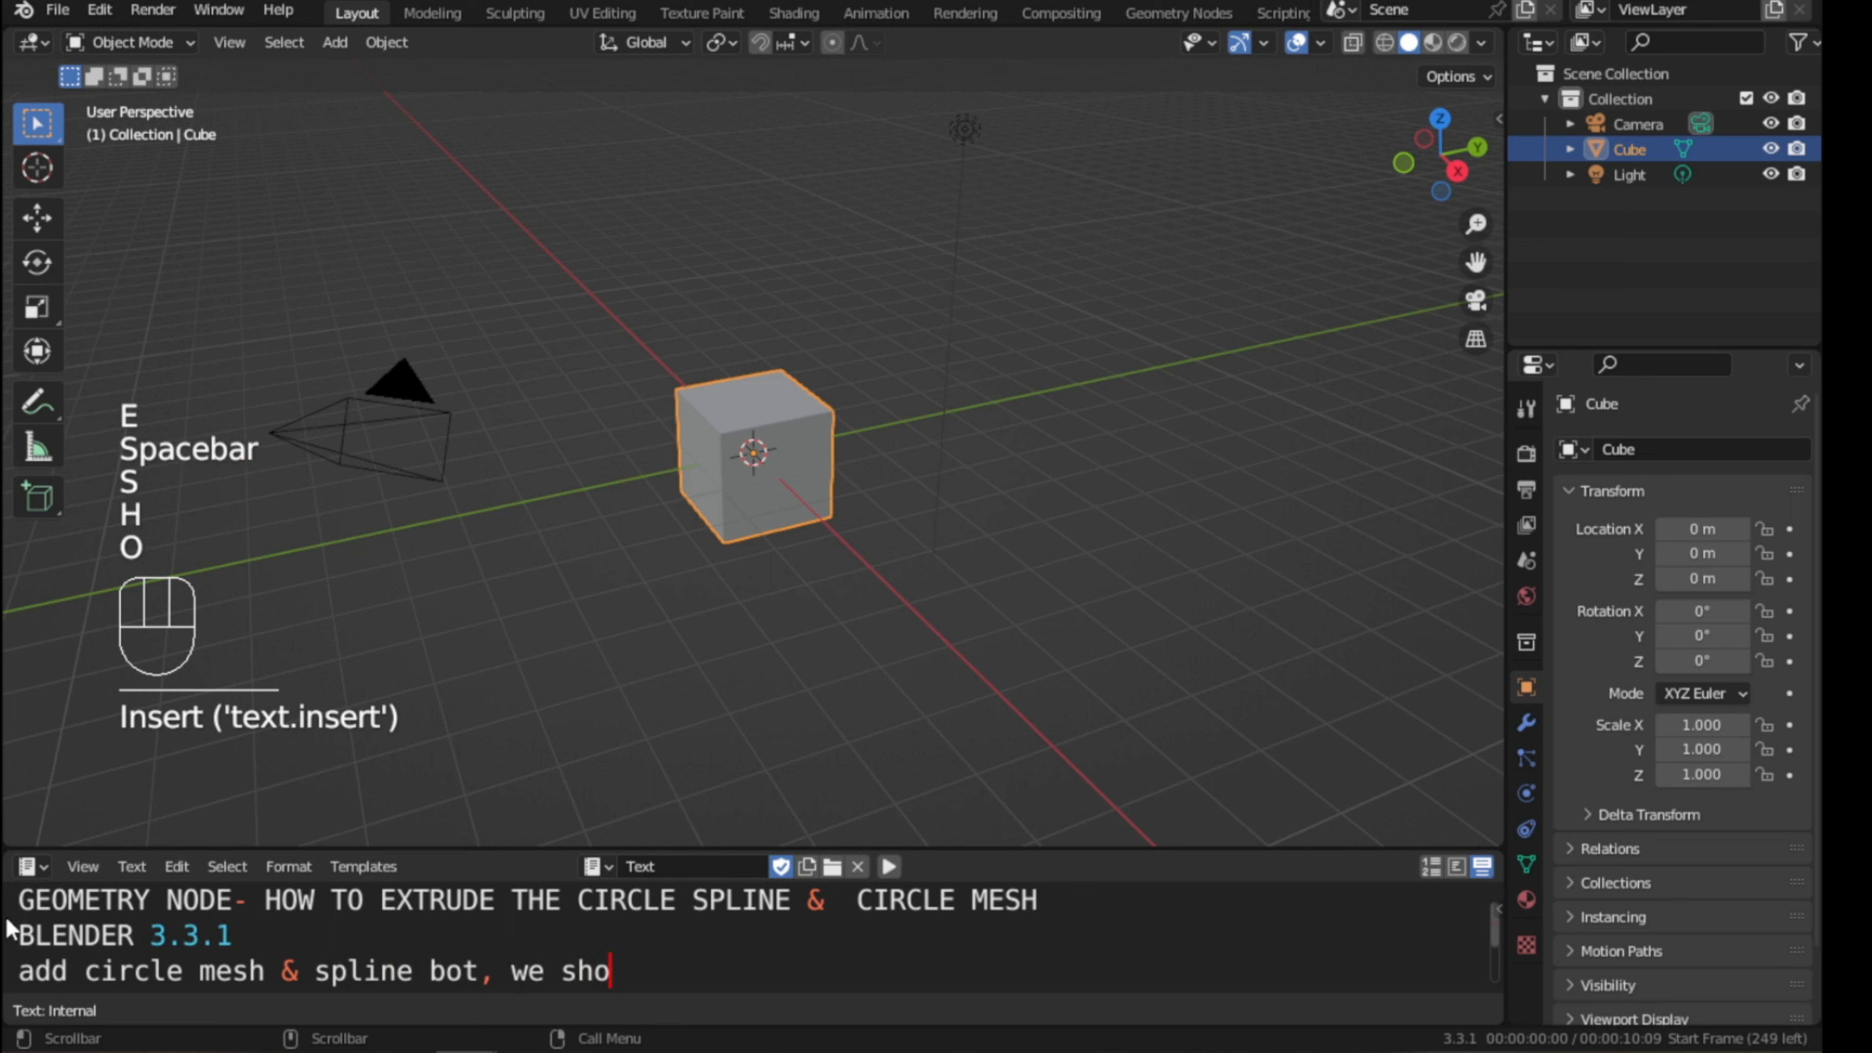
text(w)
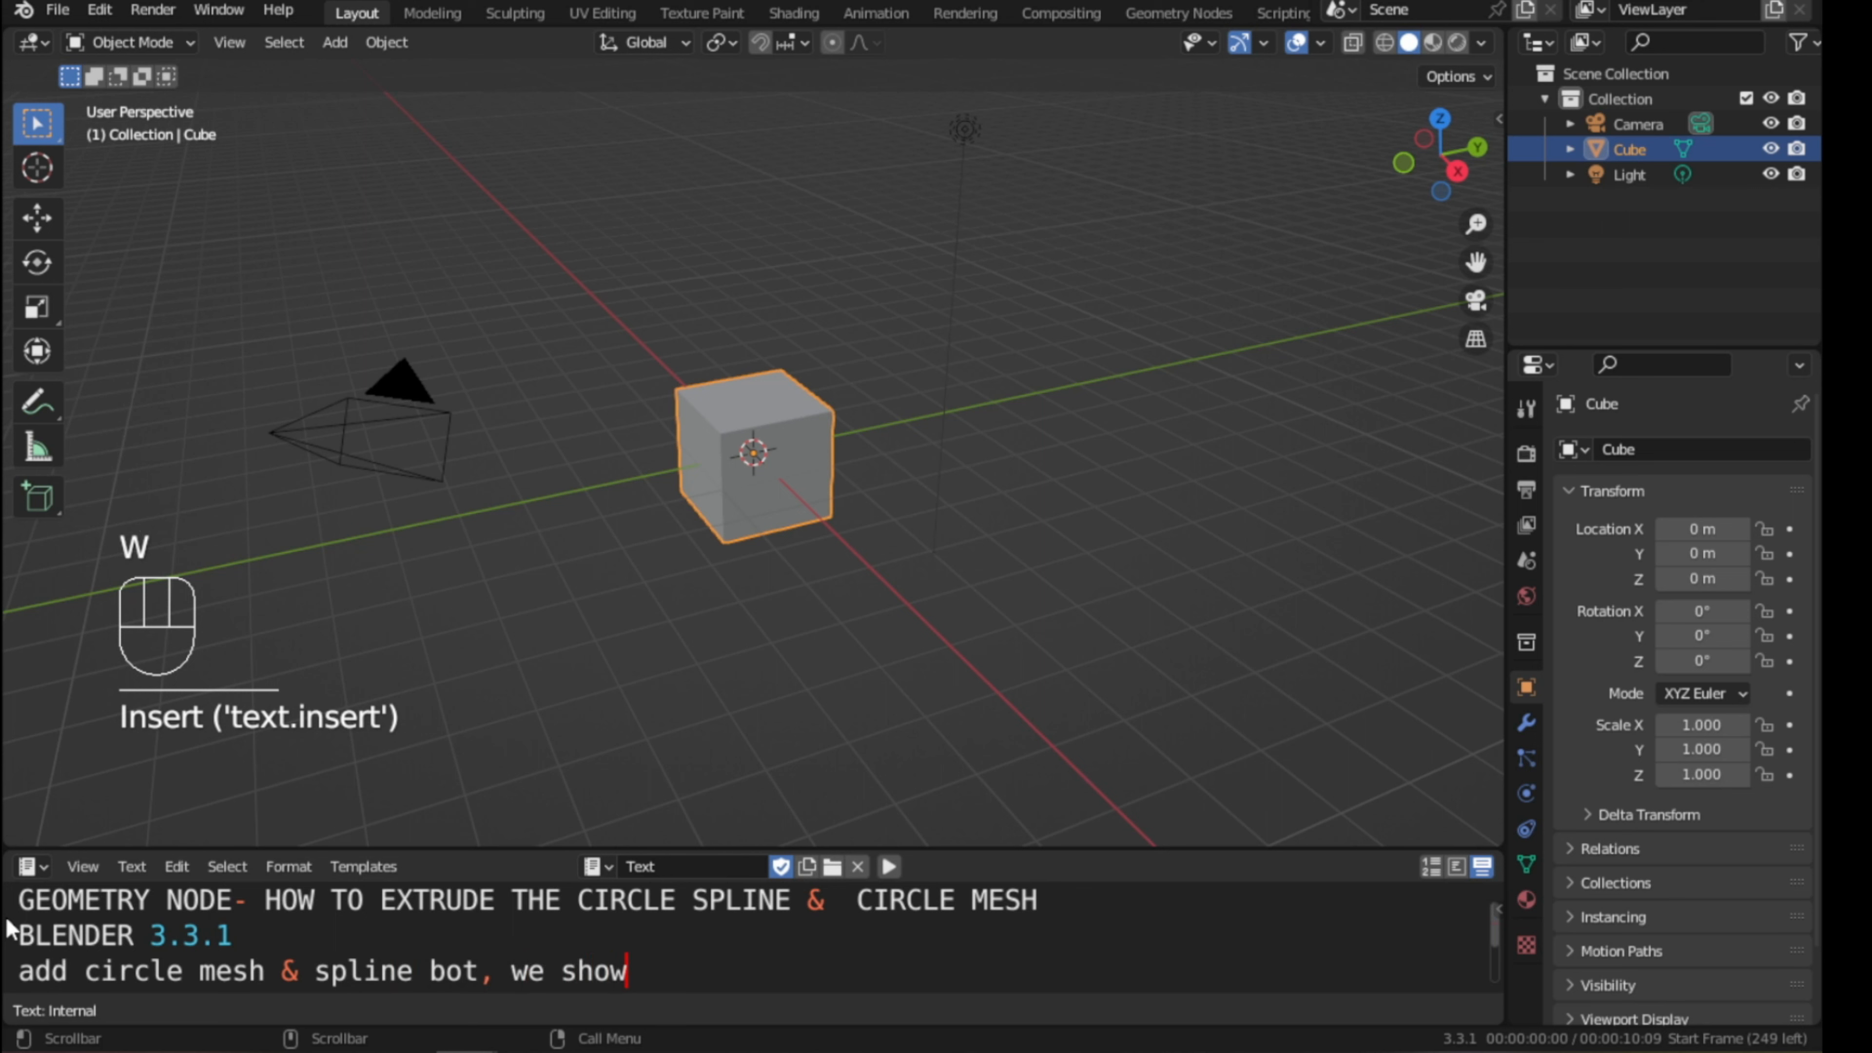
key(shift+F12)
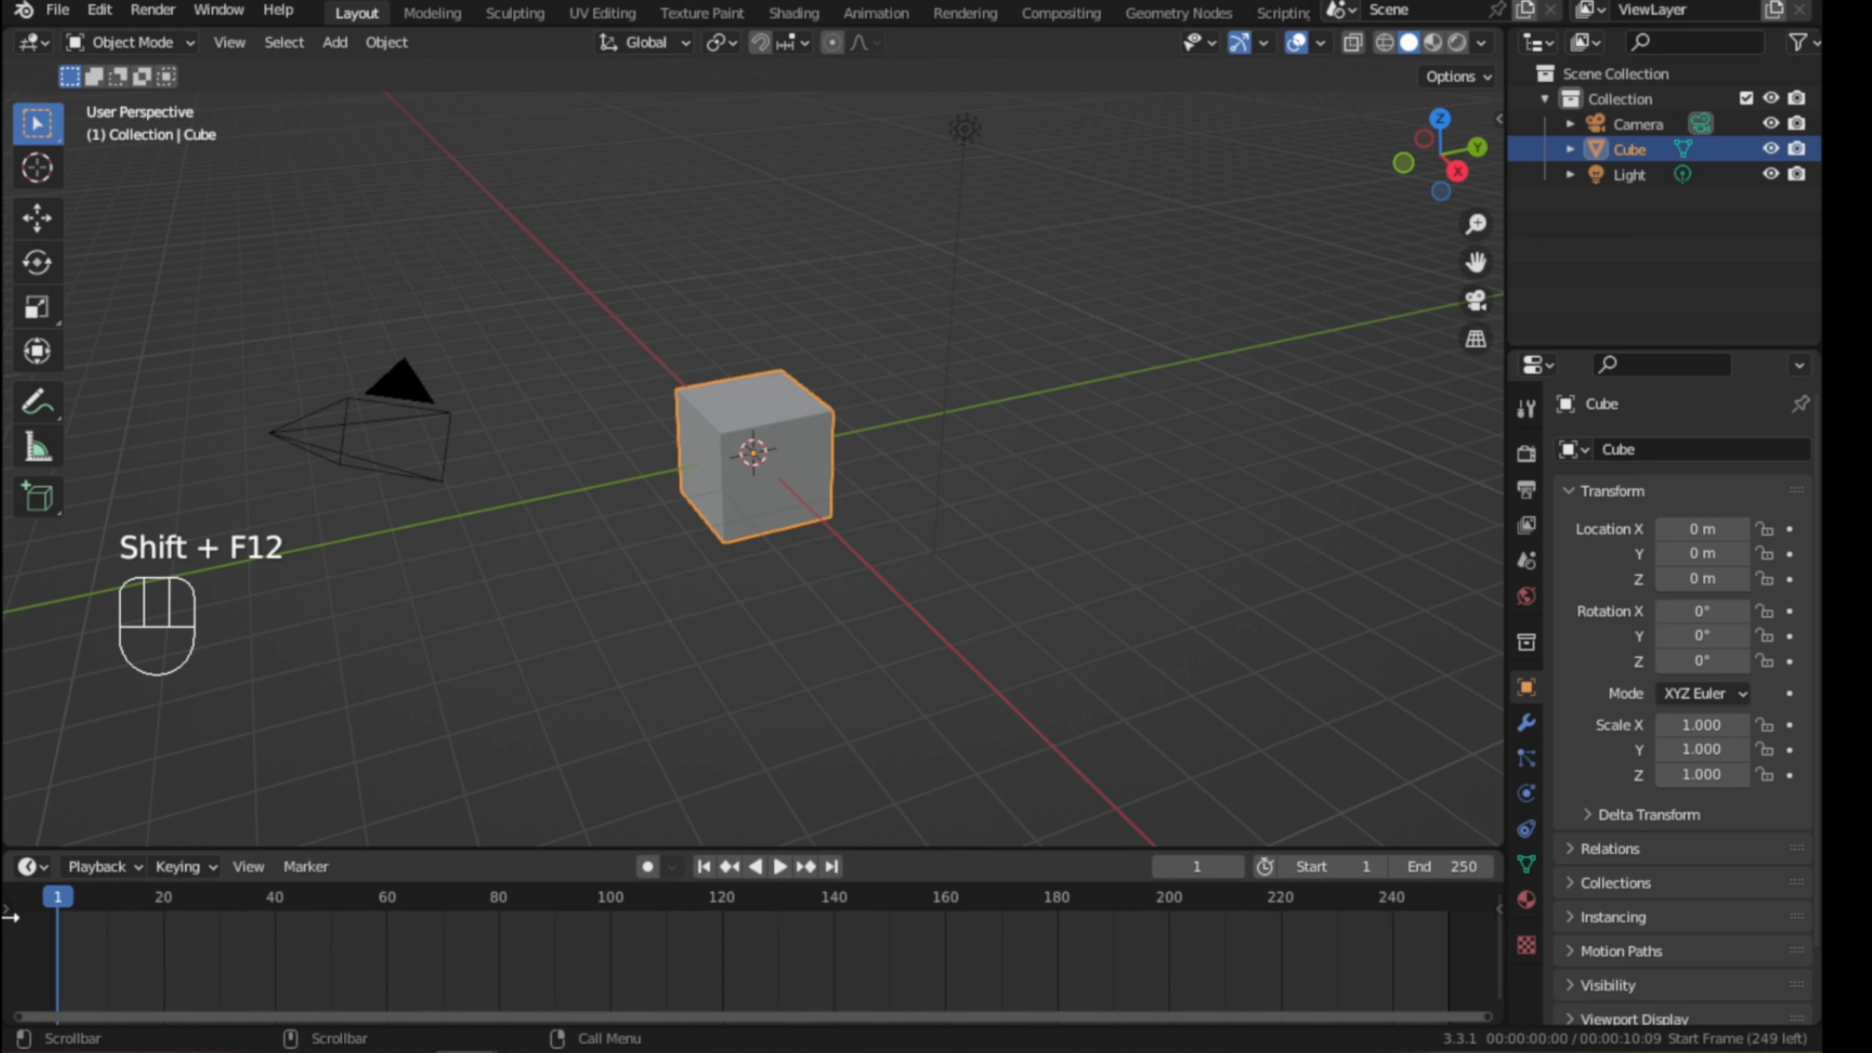
- Delete the default cube from the scene and hide the 3D viewport's tool shelf
key(x)
click(789, 358)
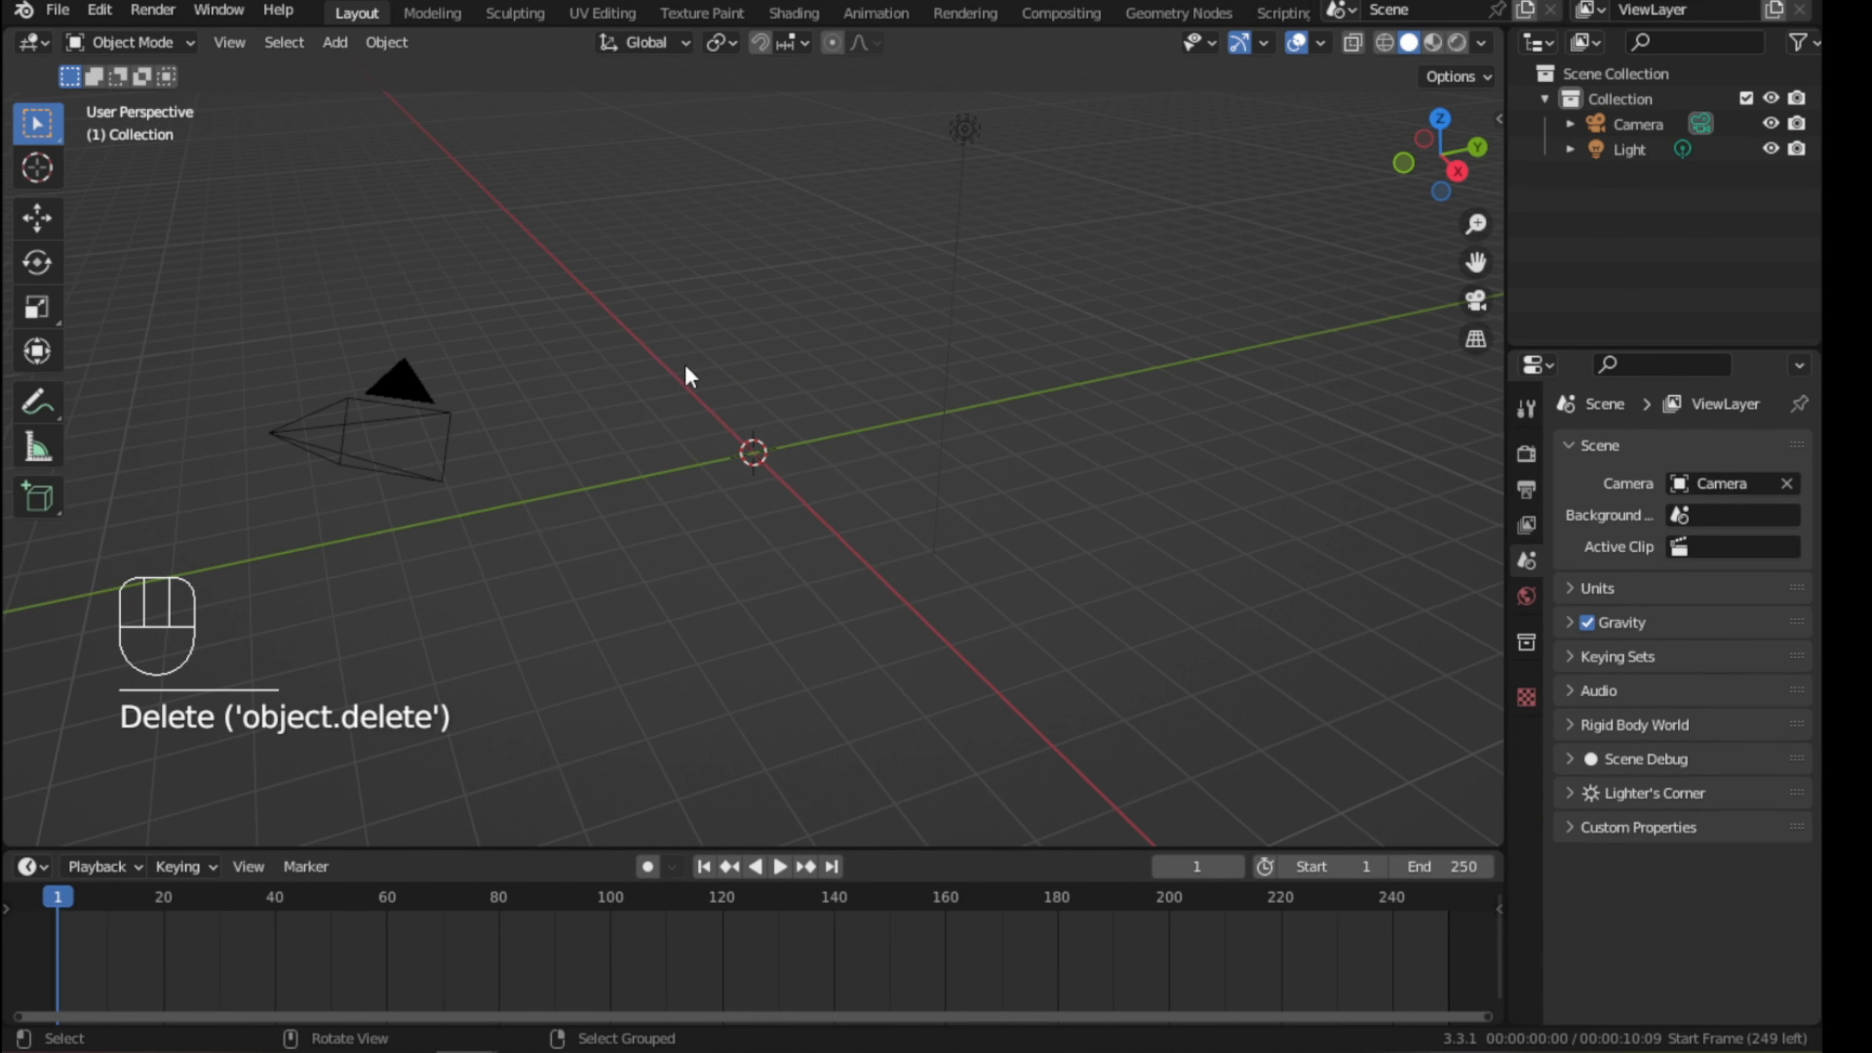
key(t)
- Add a mesh circle at the world origin, keeping its default creation settings
key(shift)
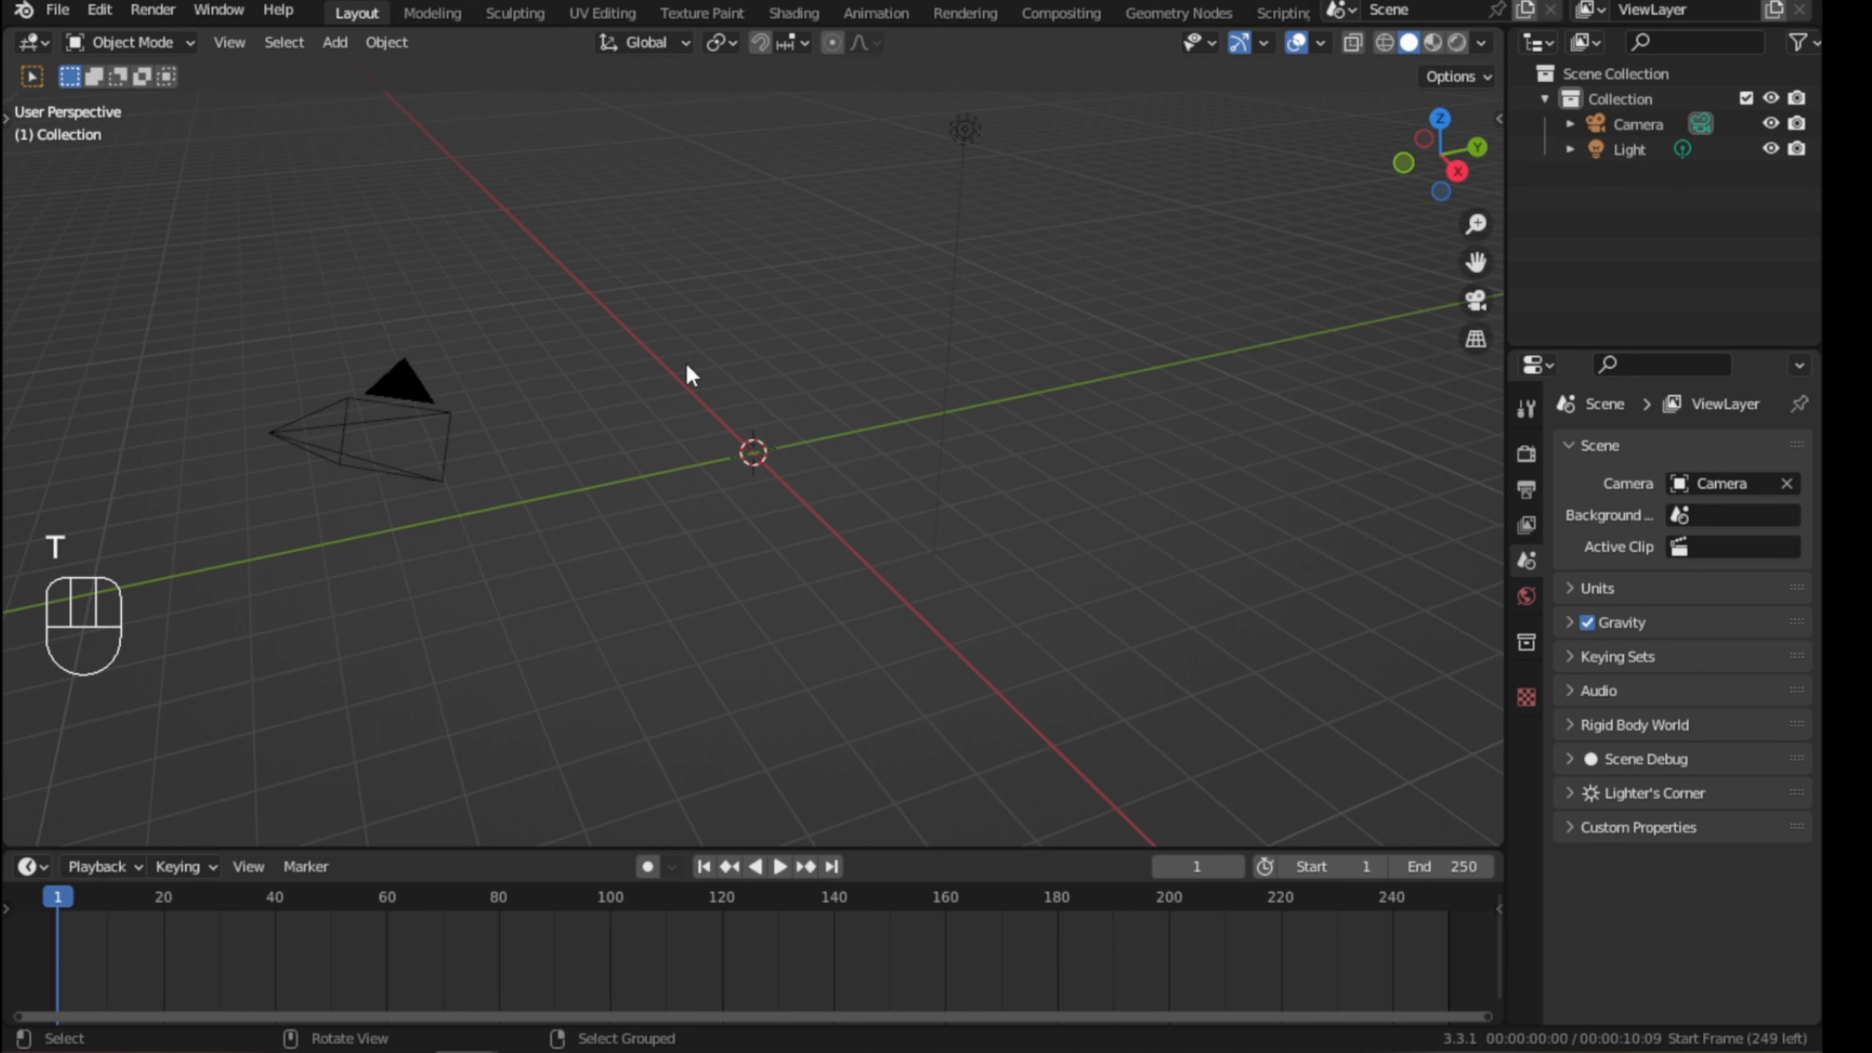
key(shift+a)
mouse_move(688, 366)
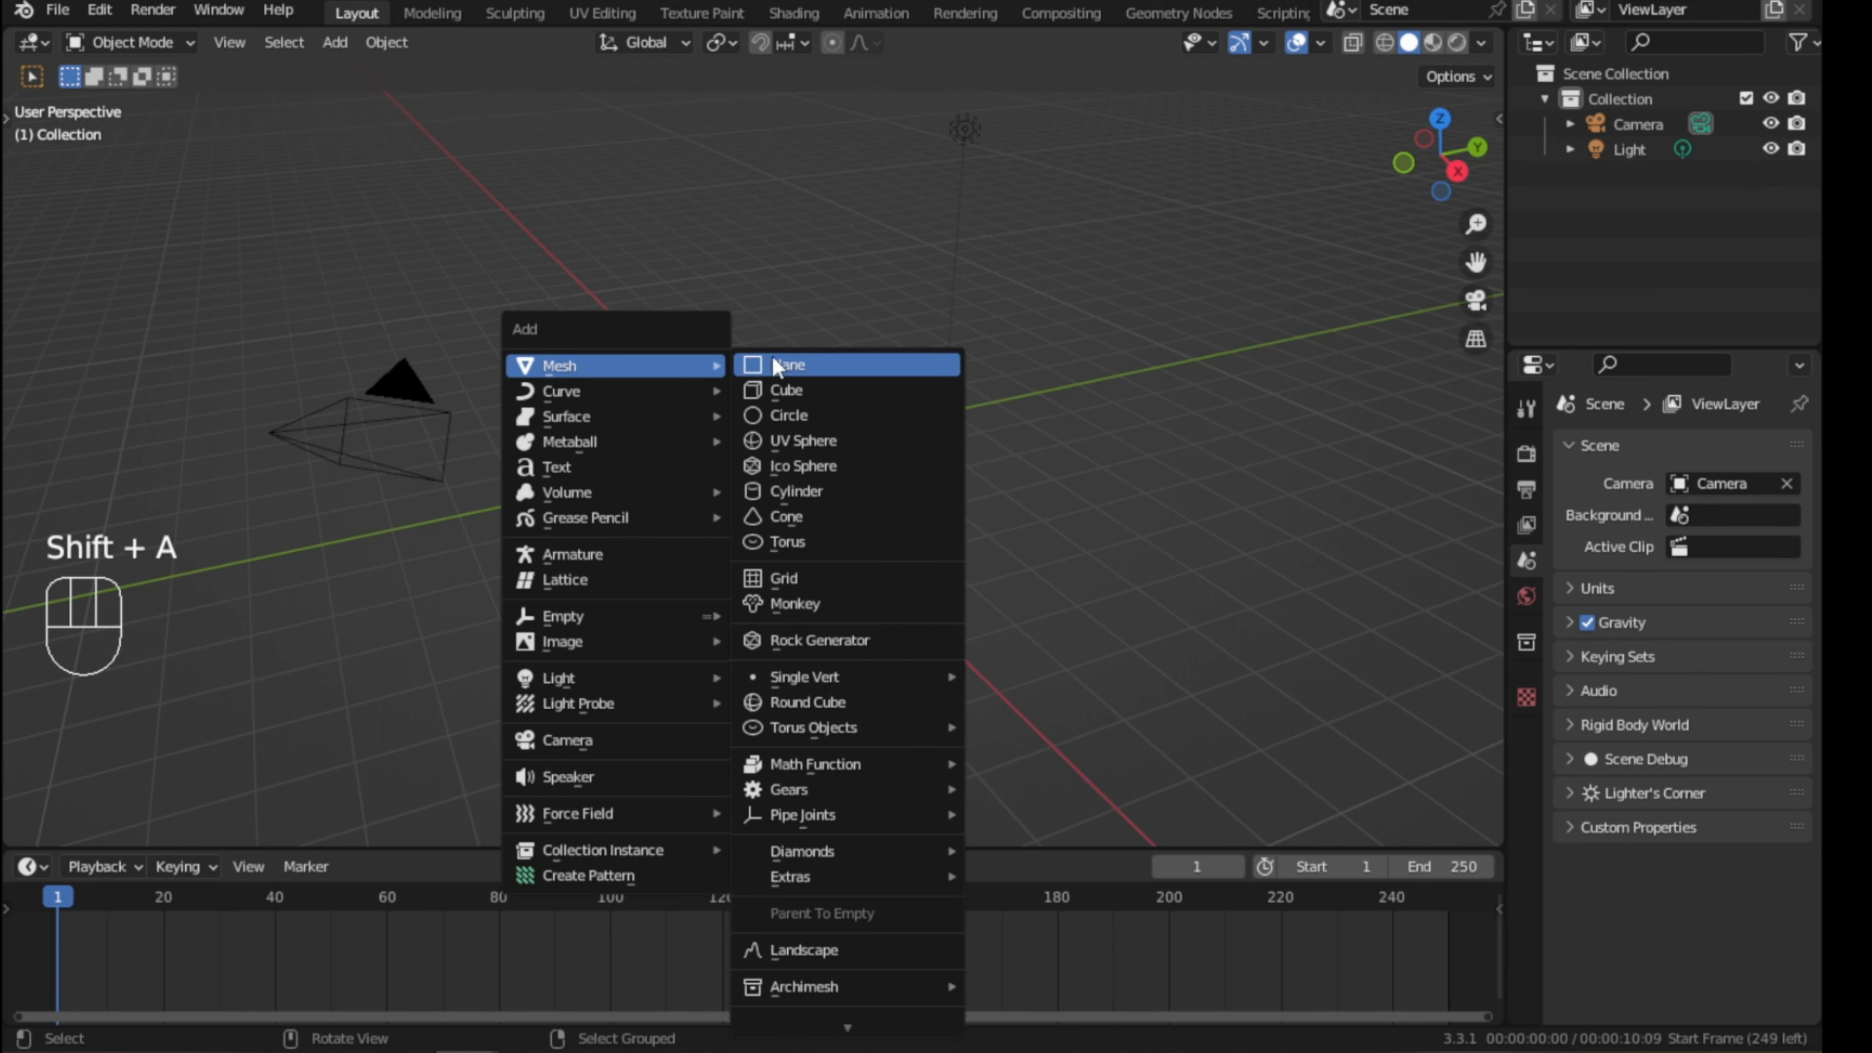
click(805, 416)
scroll(777, 509, up, 4)
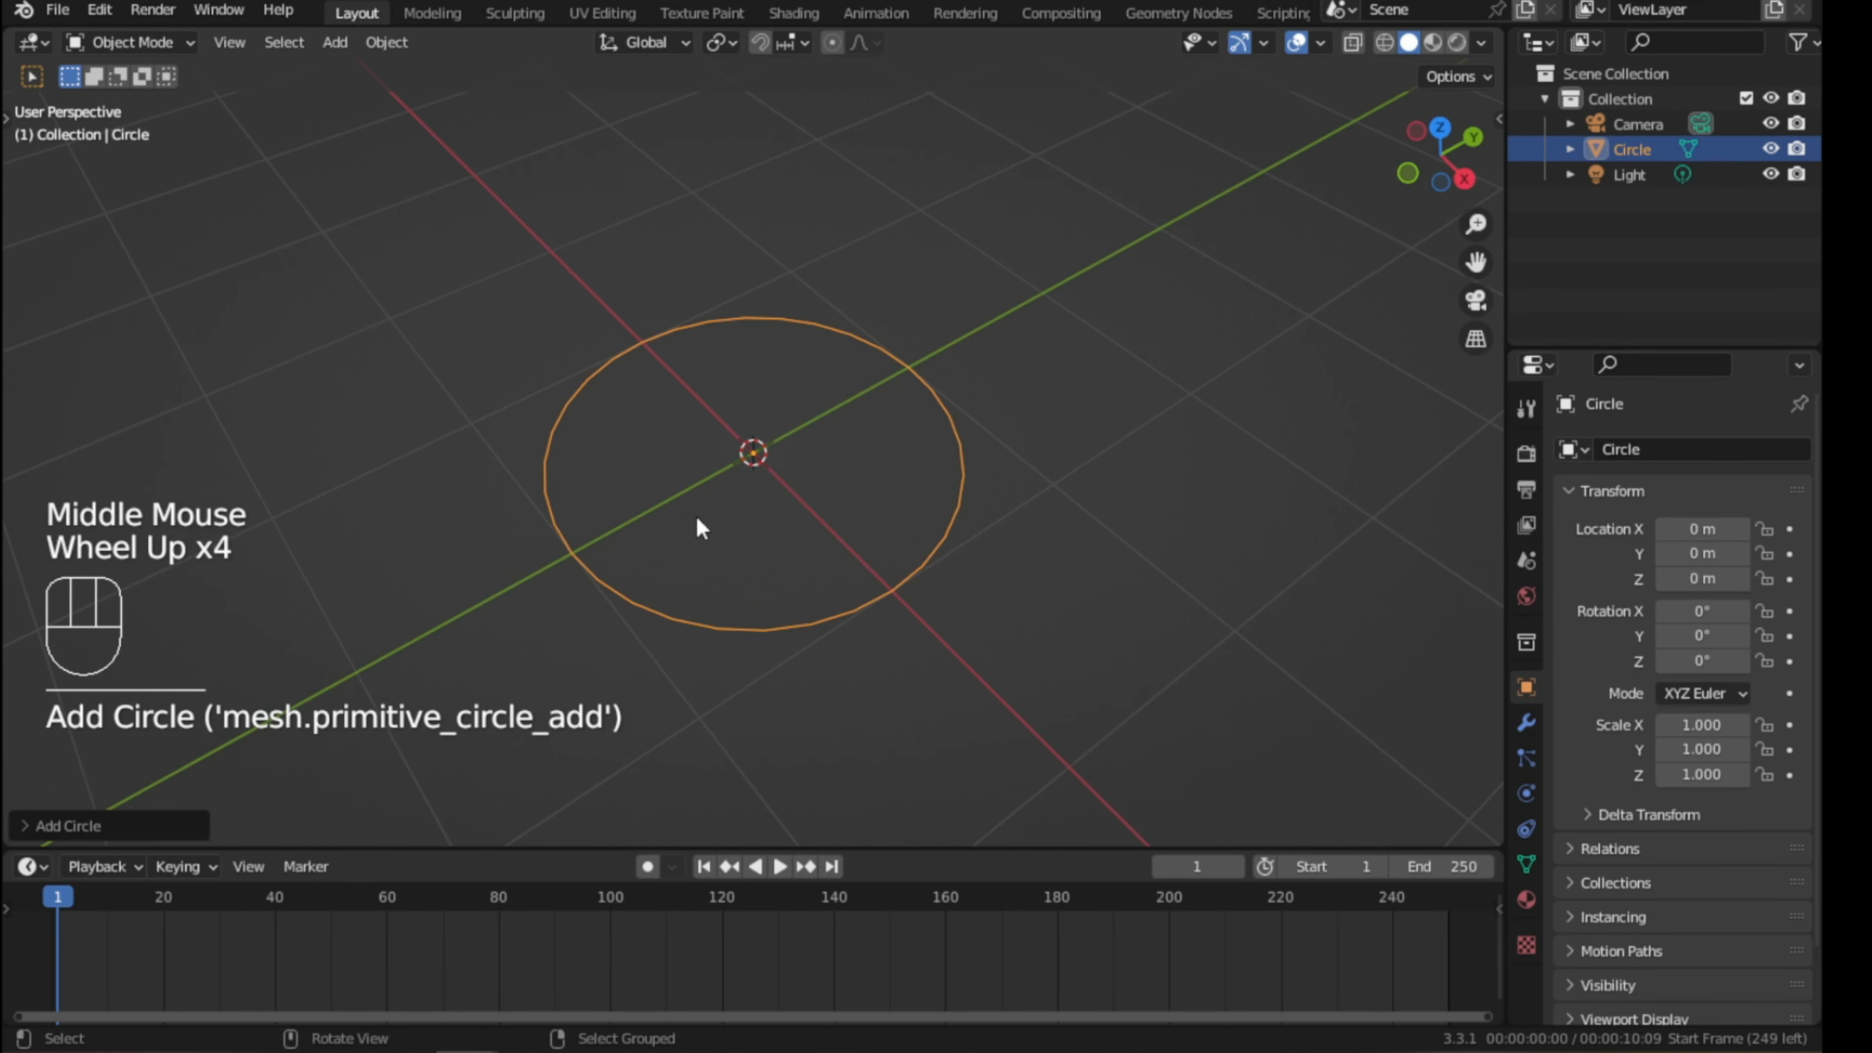
click(44, 826)
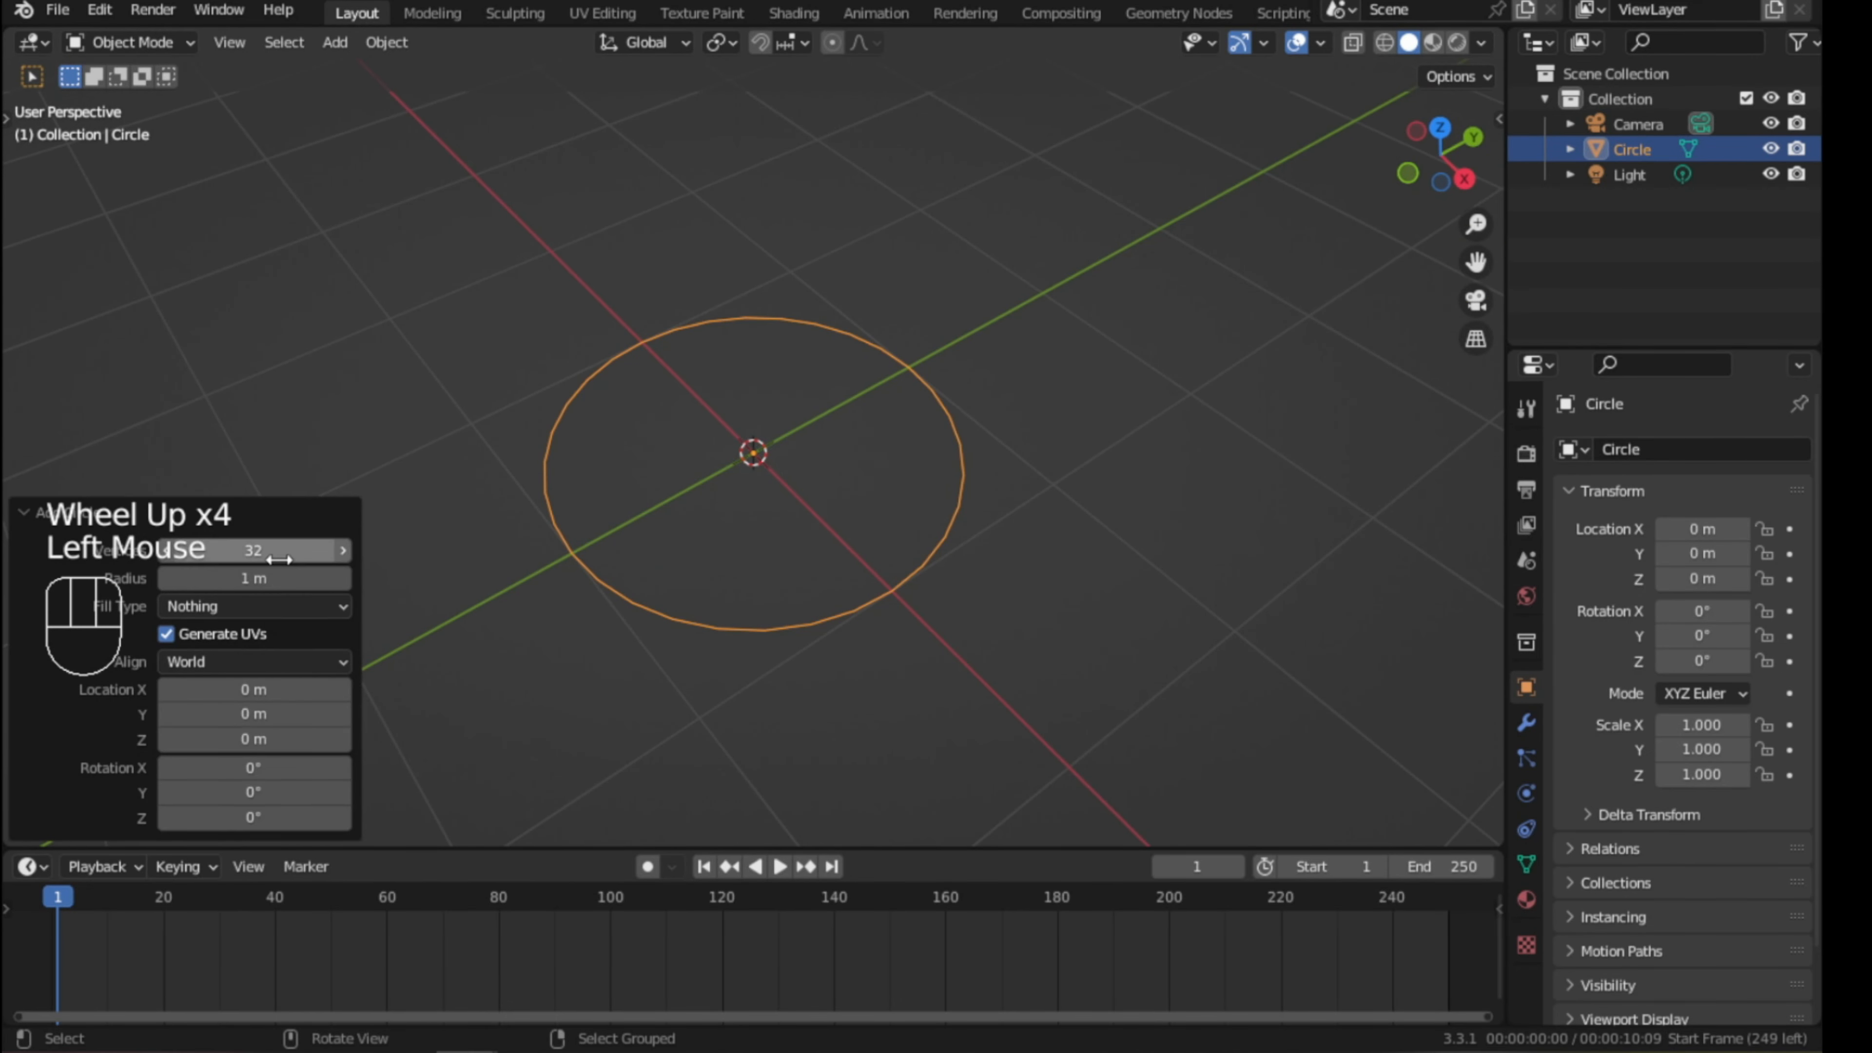
scroll(844, 468, down, 2)
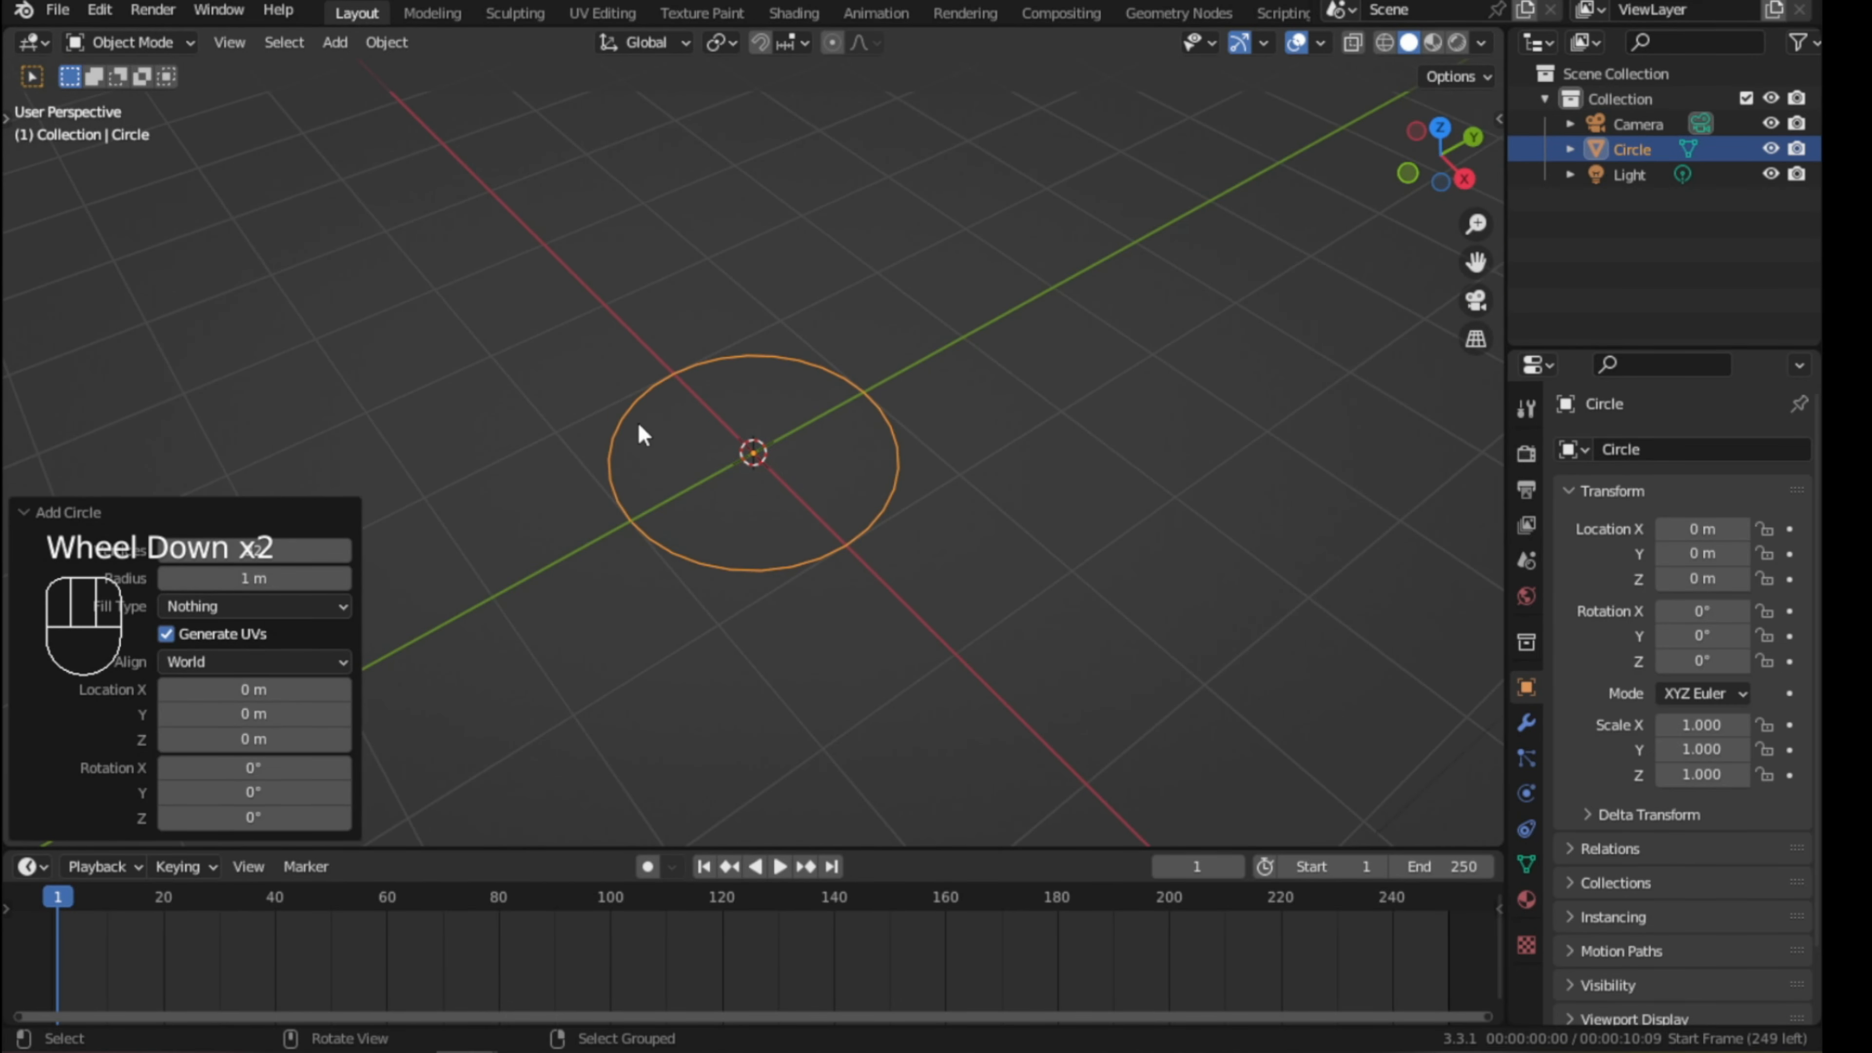
- Rename the new circle object in the outliner as "Circle mesh"
click(1568, 150)
click(1568, 150)
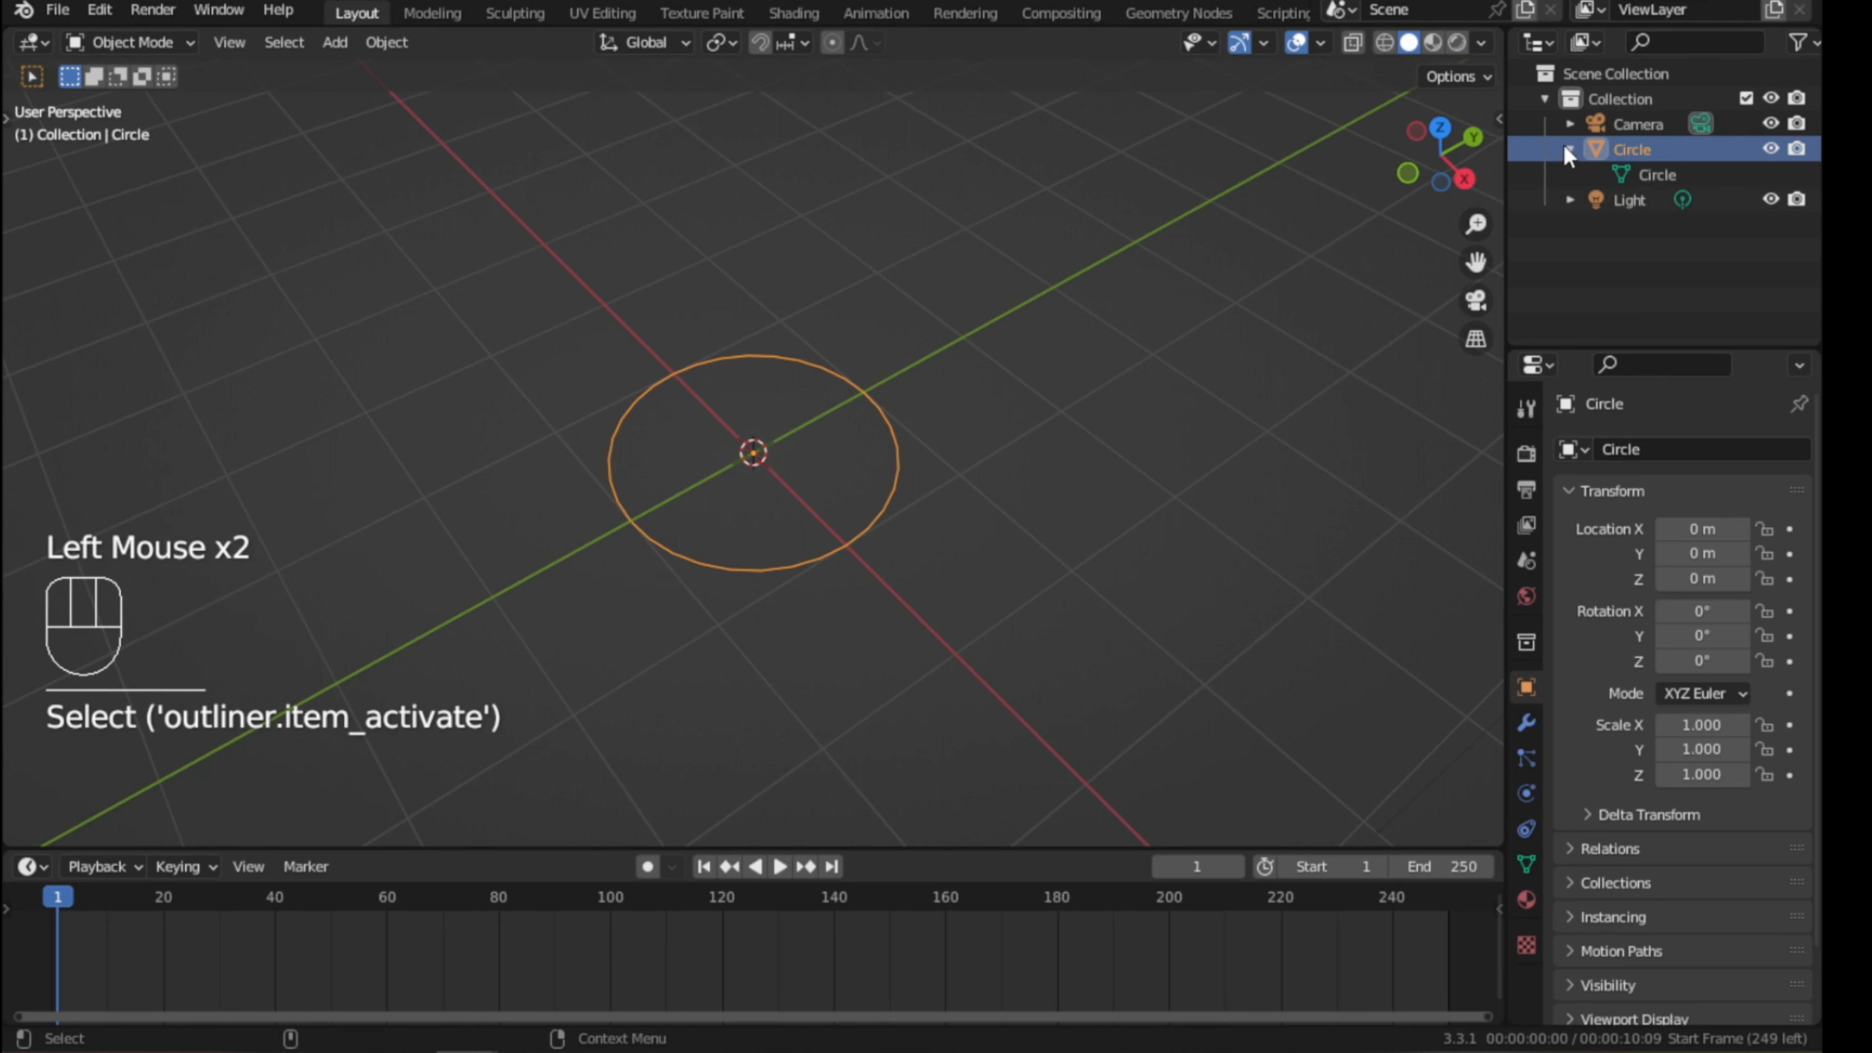
click(1568, 150)
double_click(1661, 148)
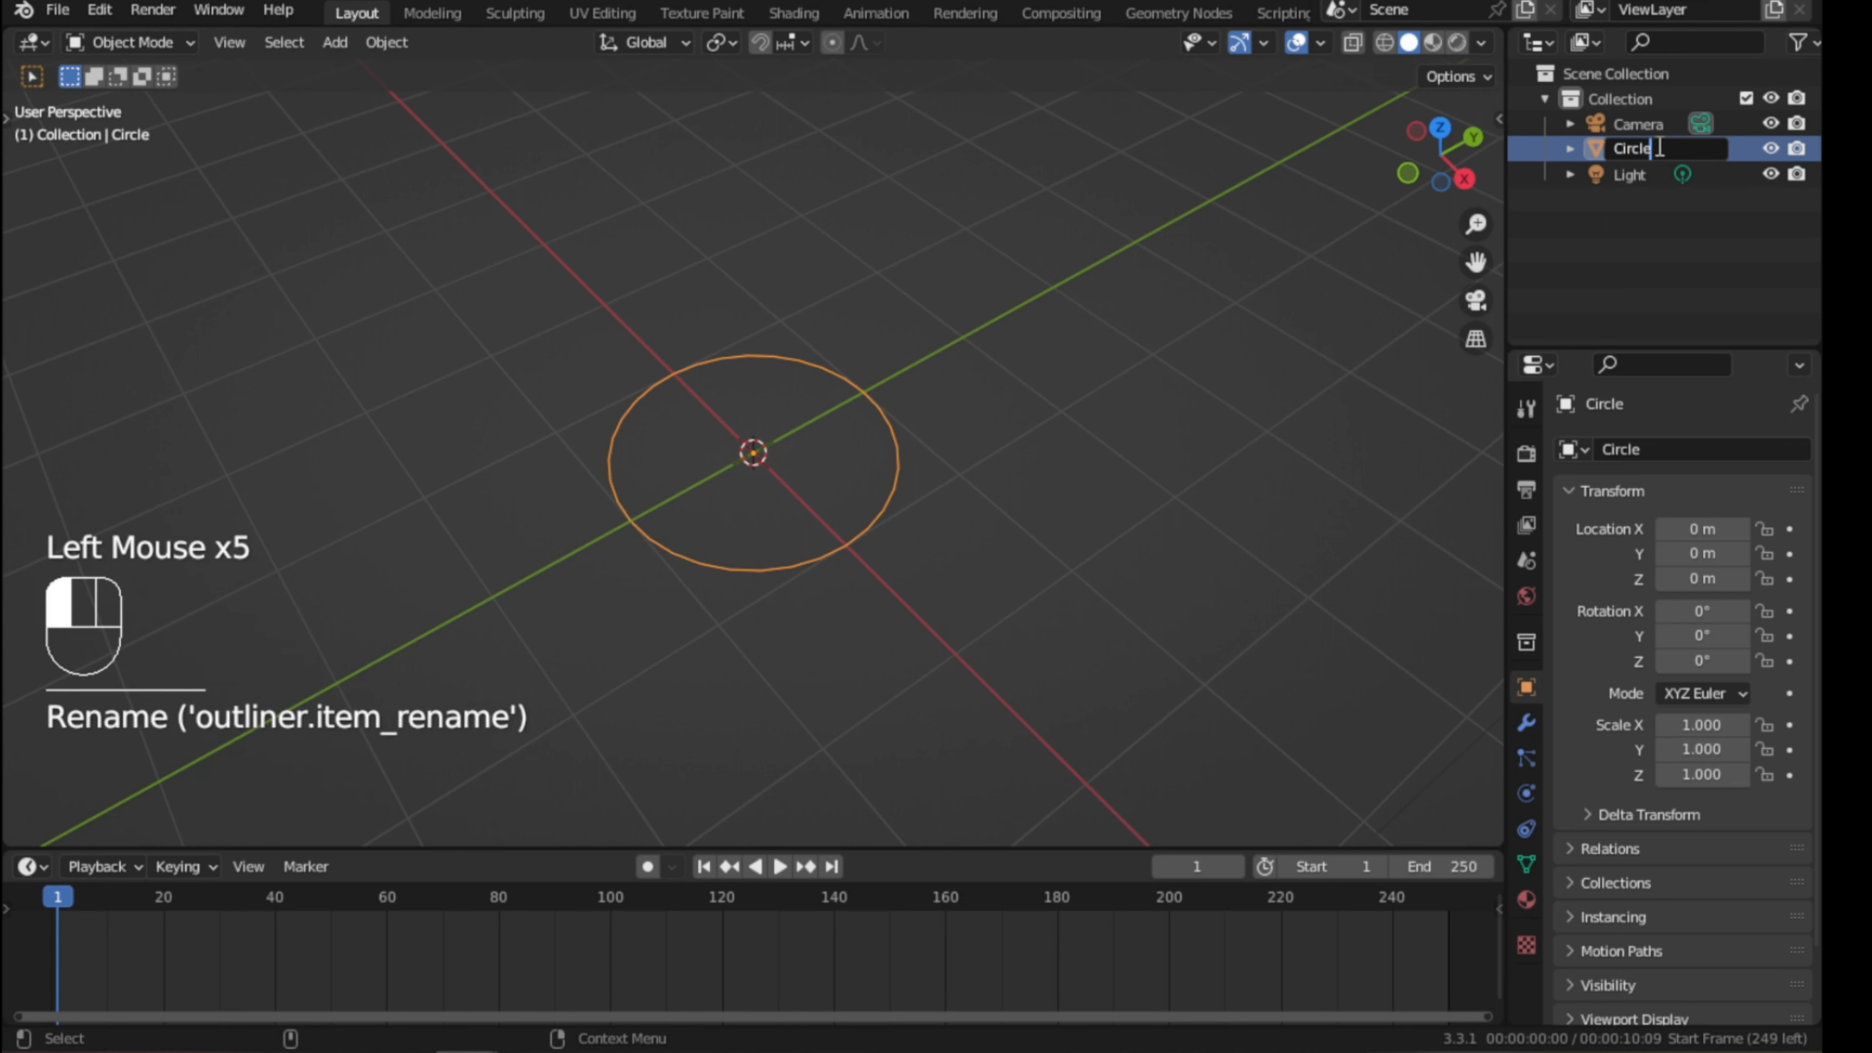
text(mesh)
key(Return)
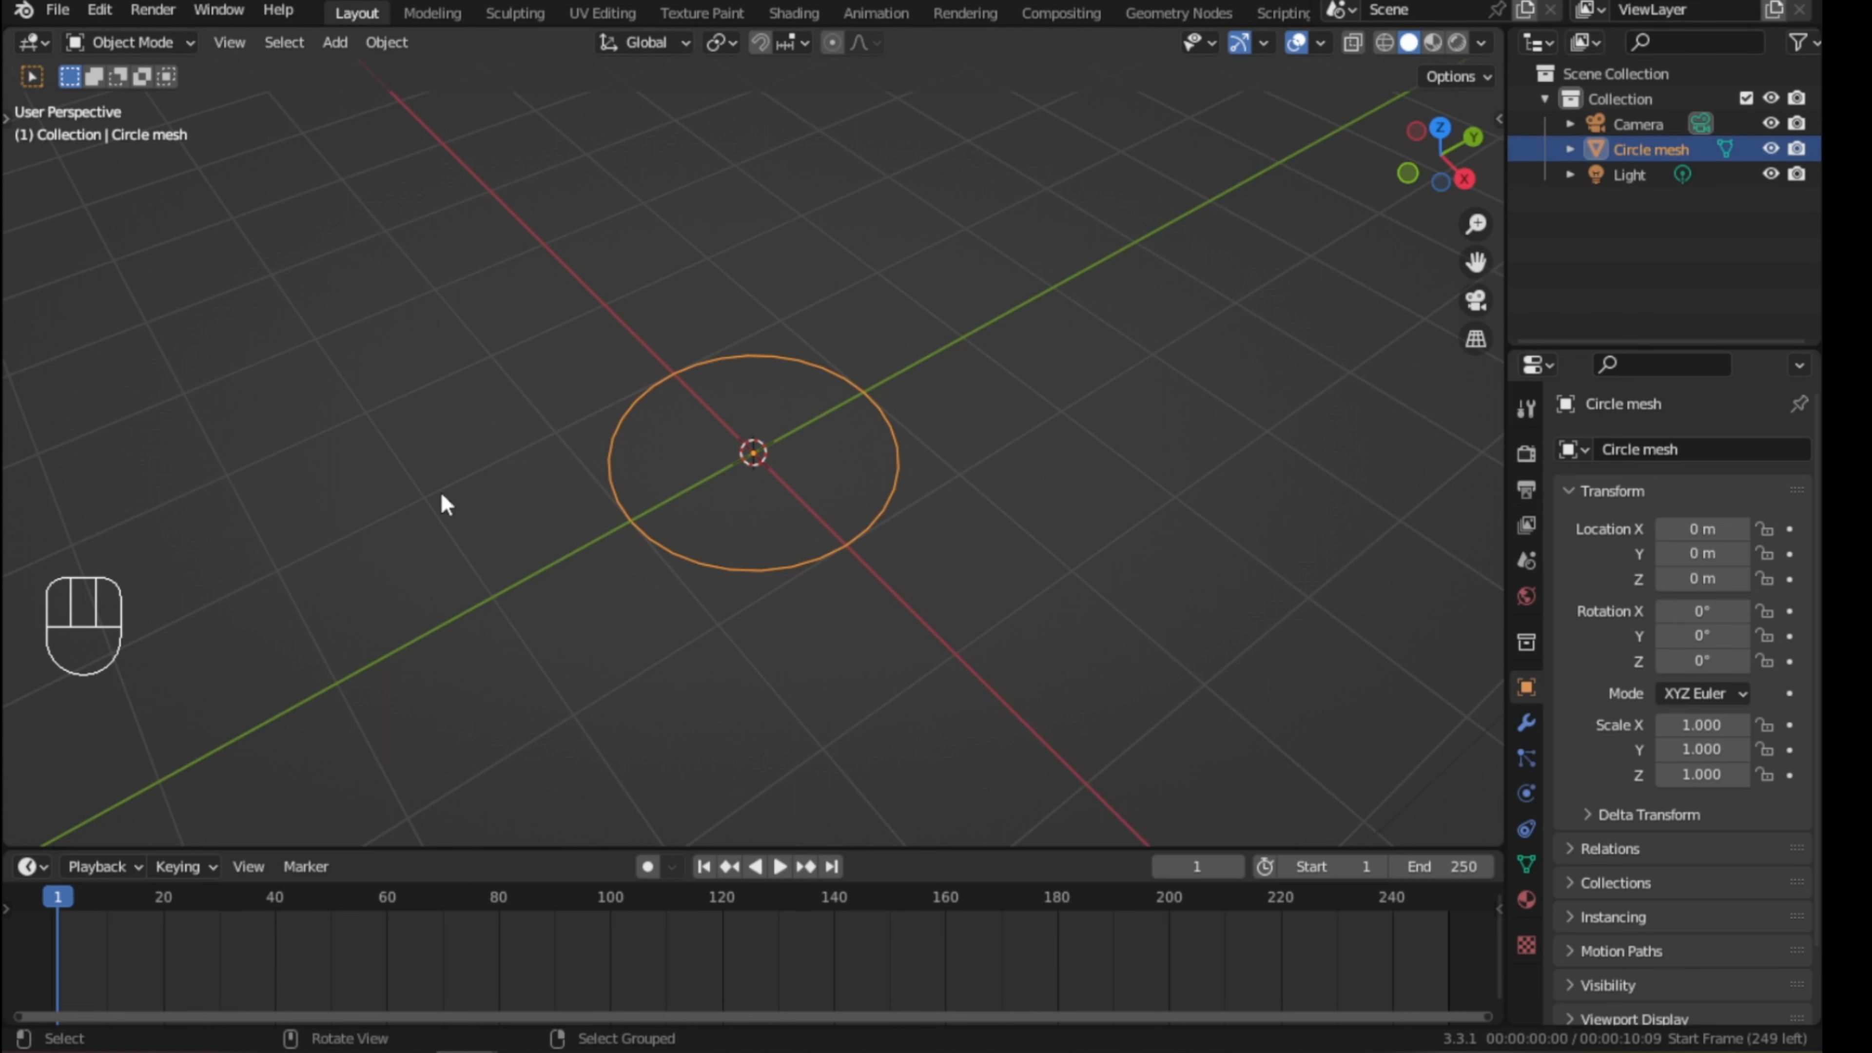
- Add a Bezier circle curve and rename it "curve" in the outliner
key(shift+a)
mouse_move(498, 455)
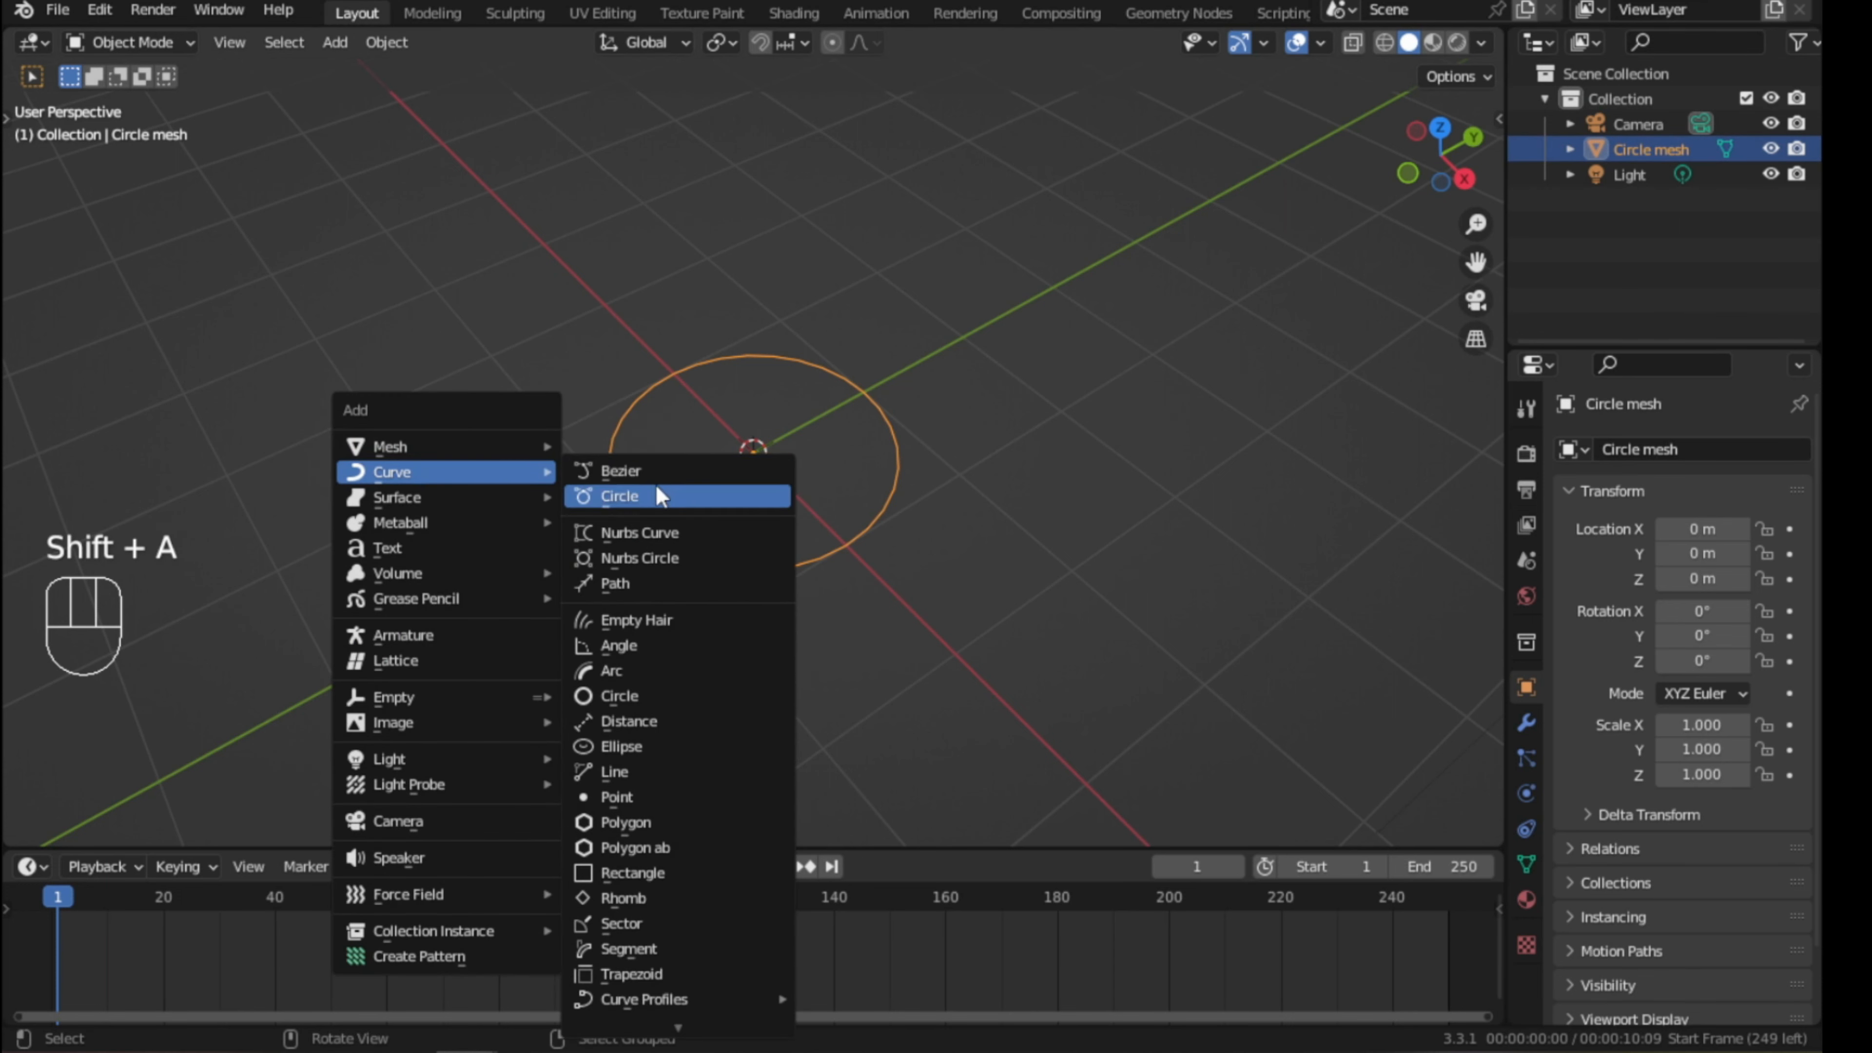
click(658, 496)
double_click(1654, 124)
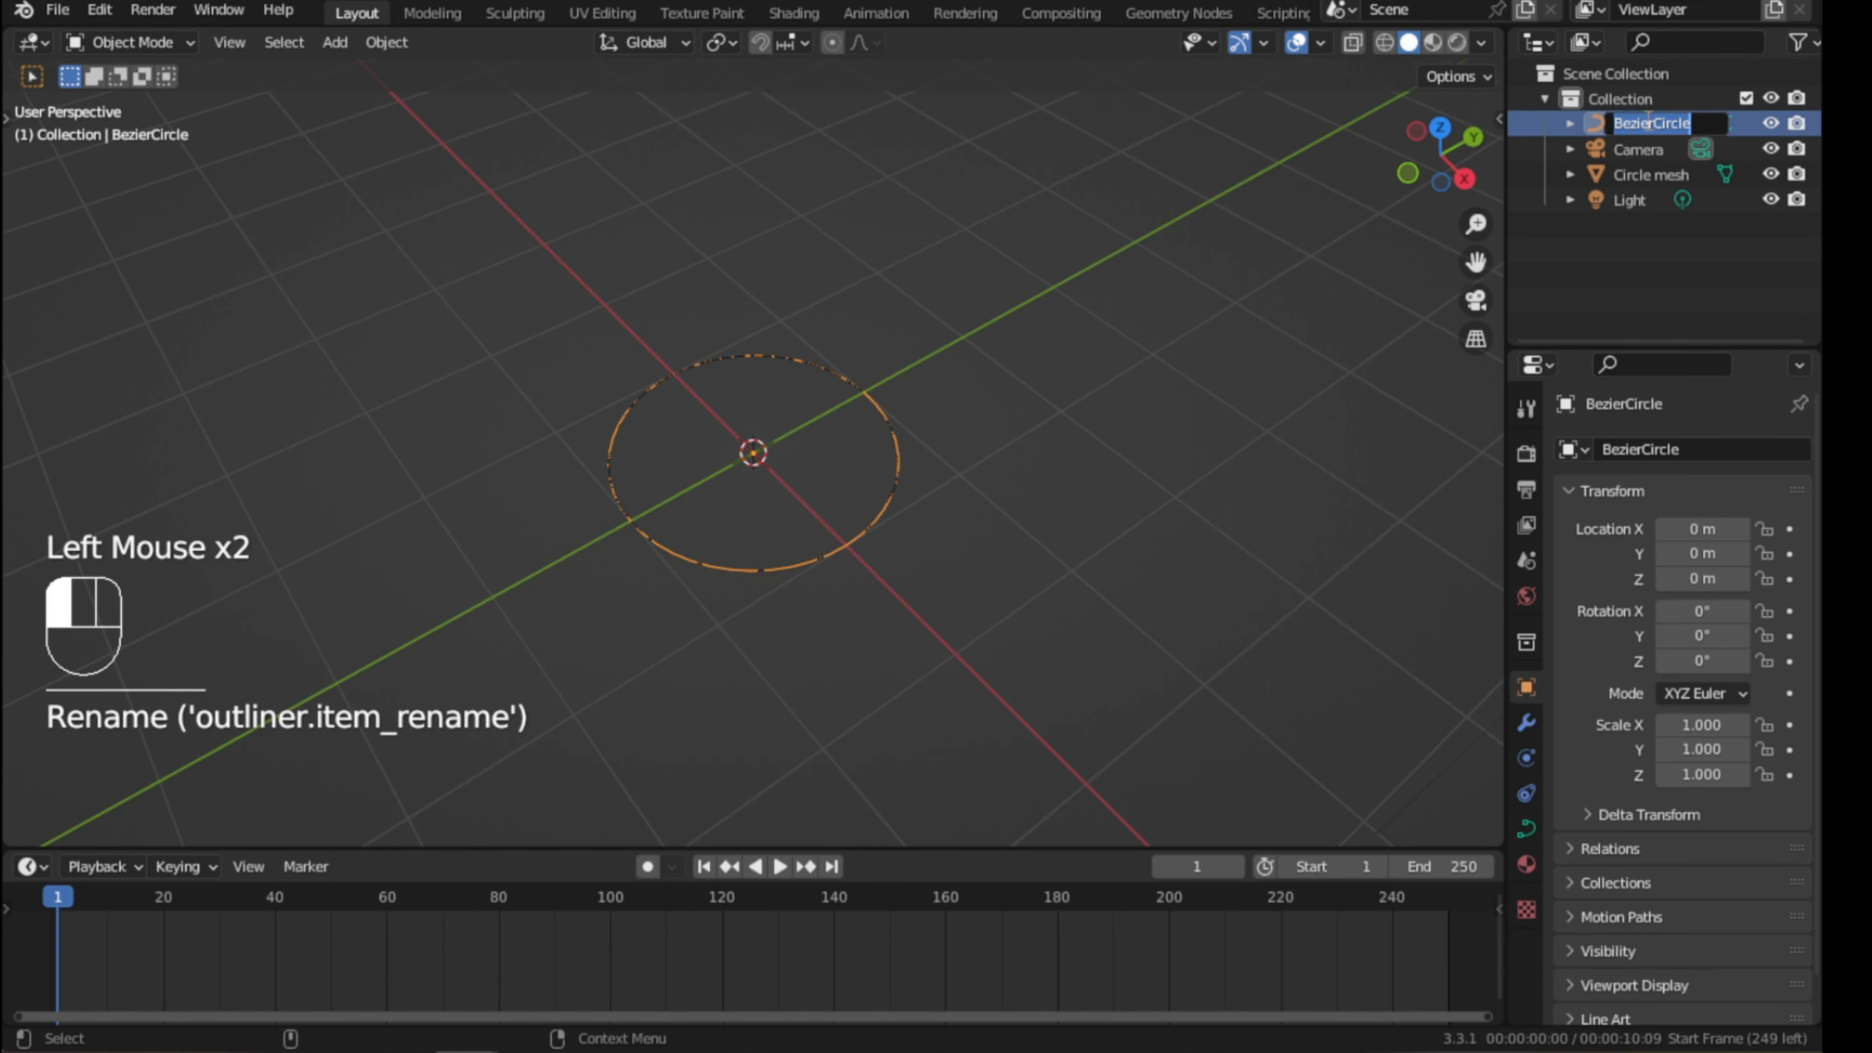
text(curve)
key(Return)
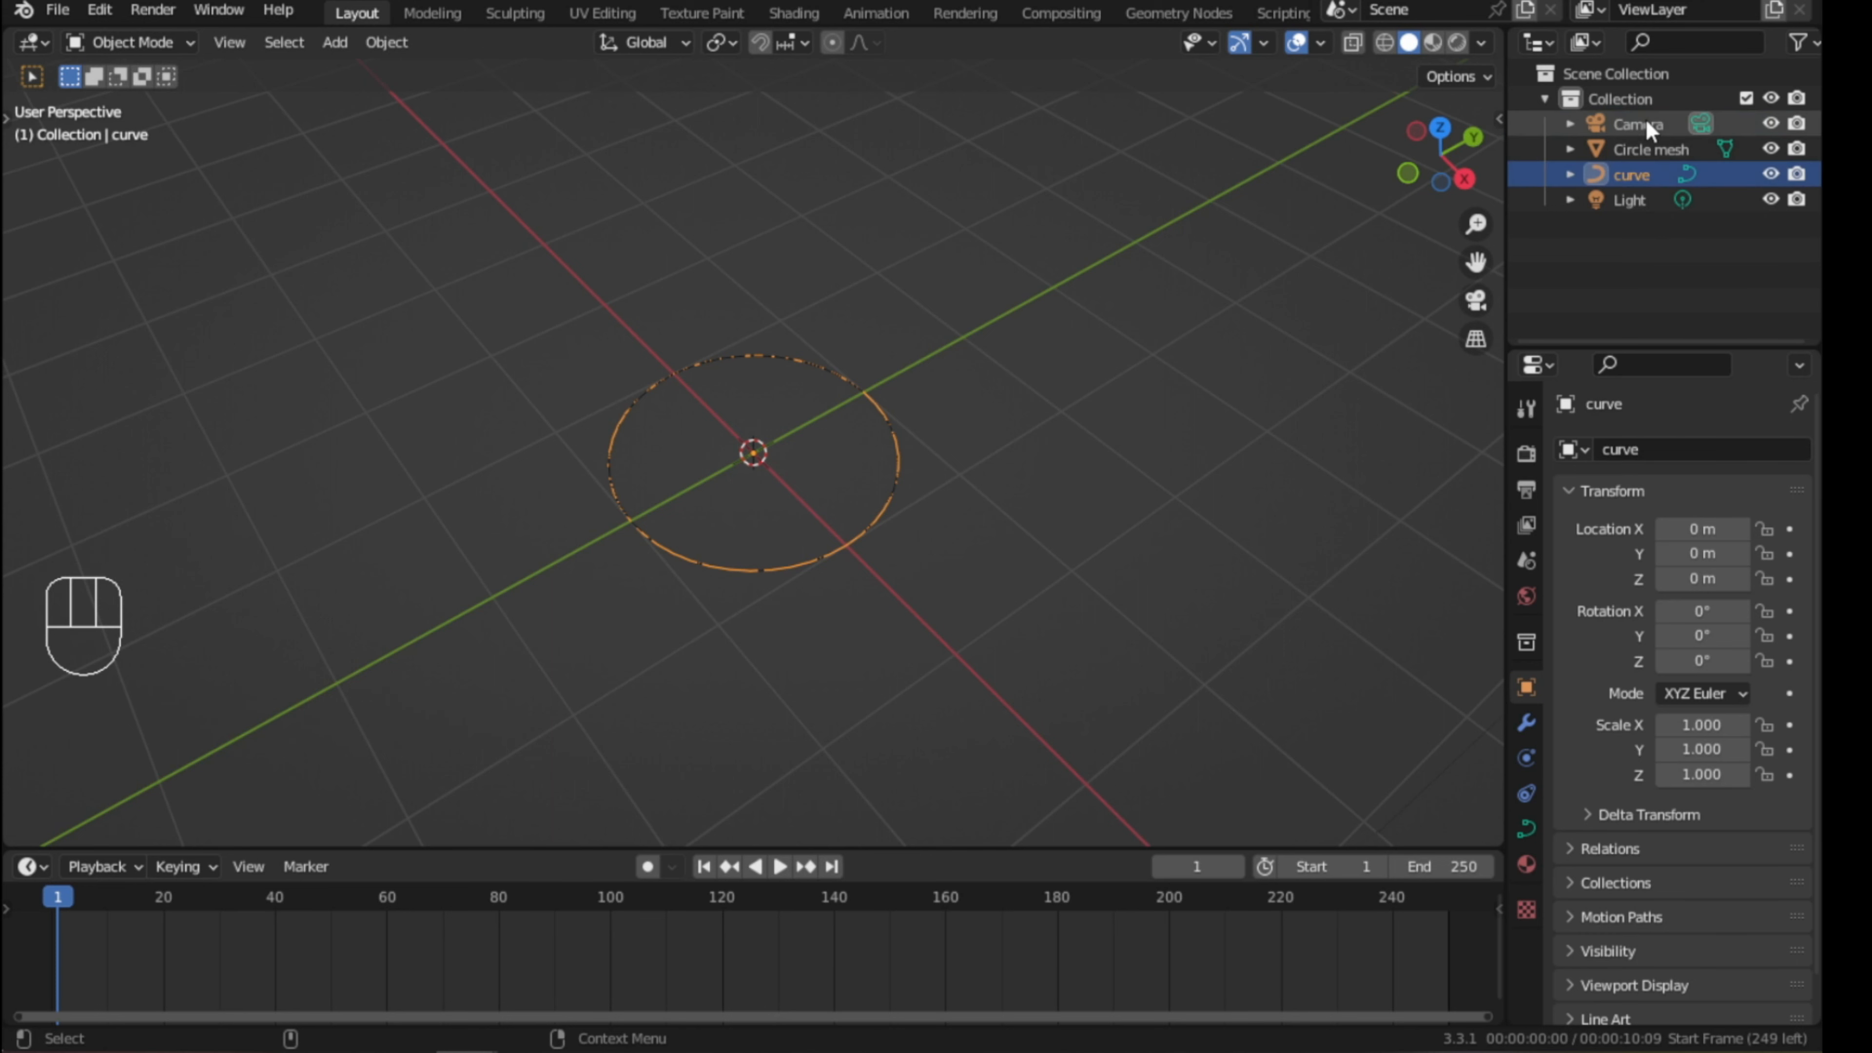
- Move the curve circle away from the mesh circle to about X 0.66 m and Y 4.96 m with the Move tool
key(t)
click(37, 218)
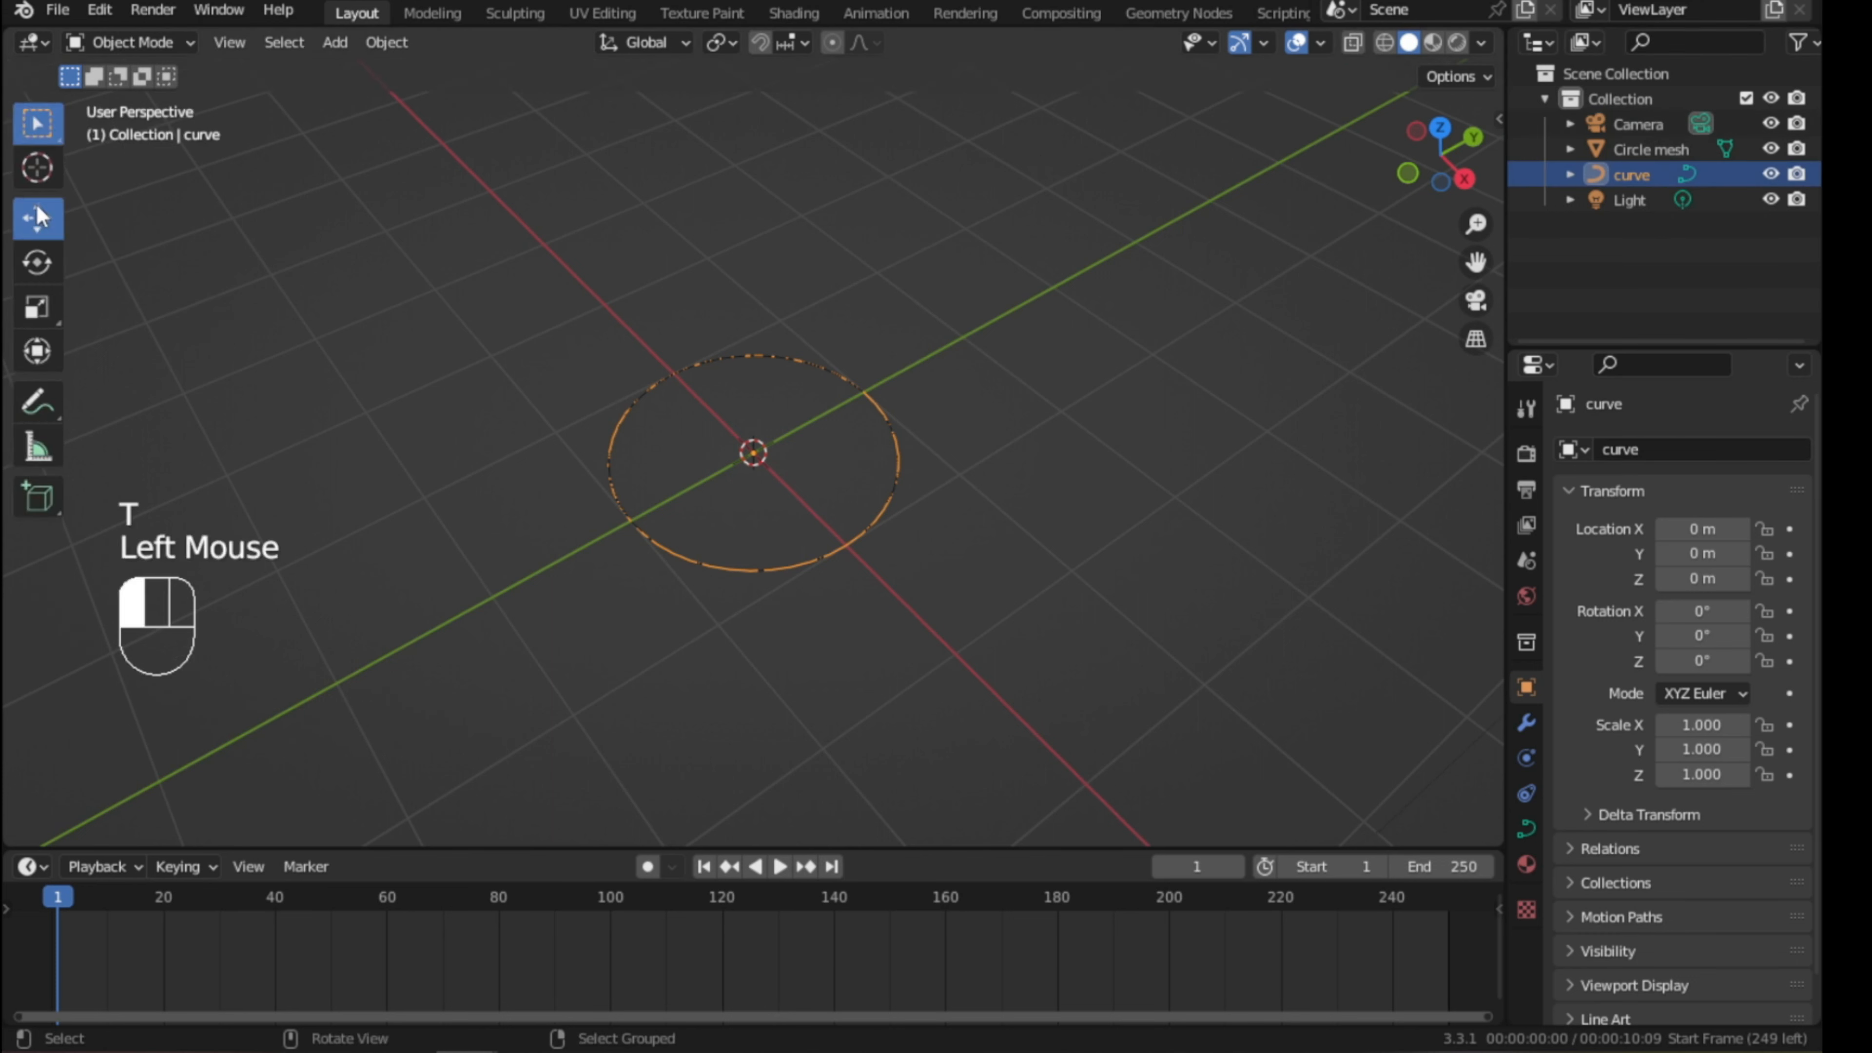
drag(815, 522, 833, 556)
scroll(590, 347, down, 2)
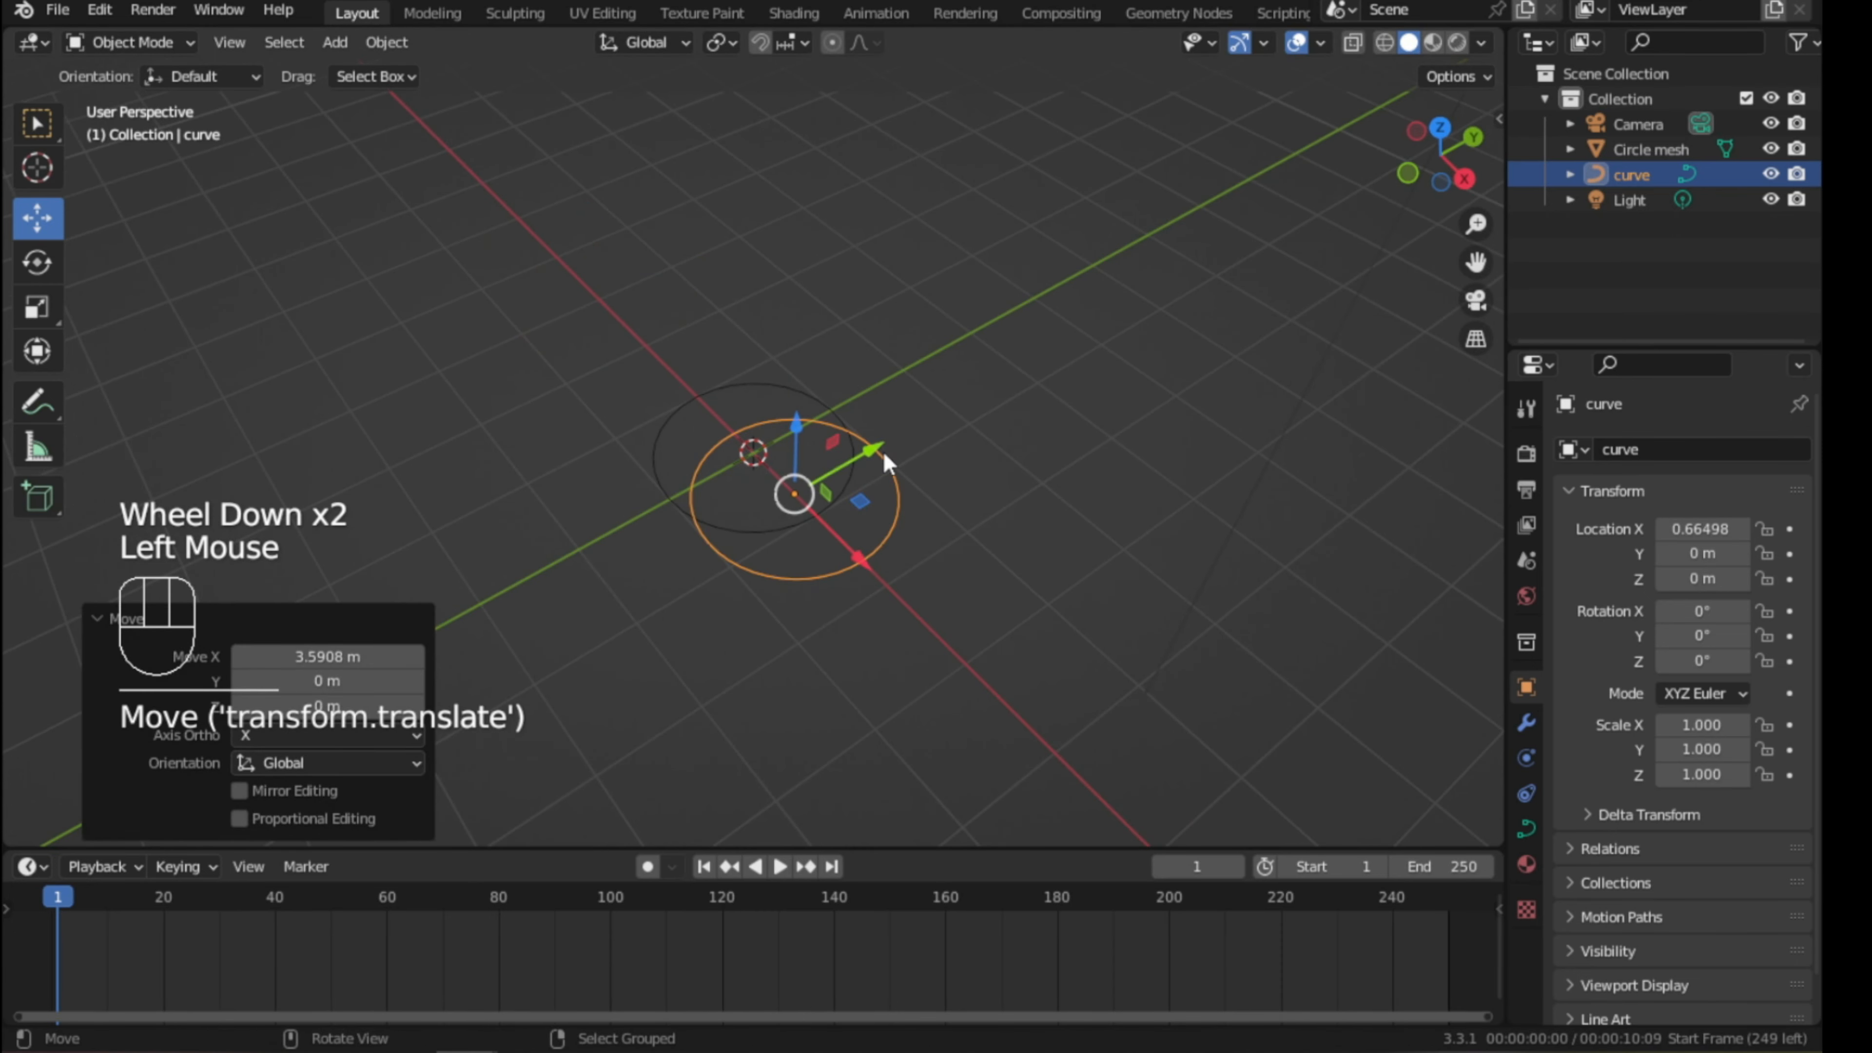
drag(886, 459, 1238, 242)
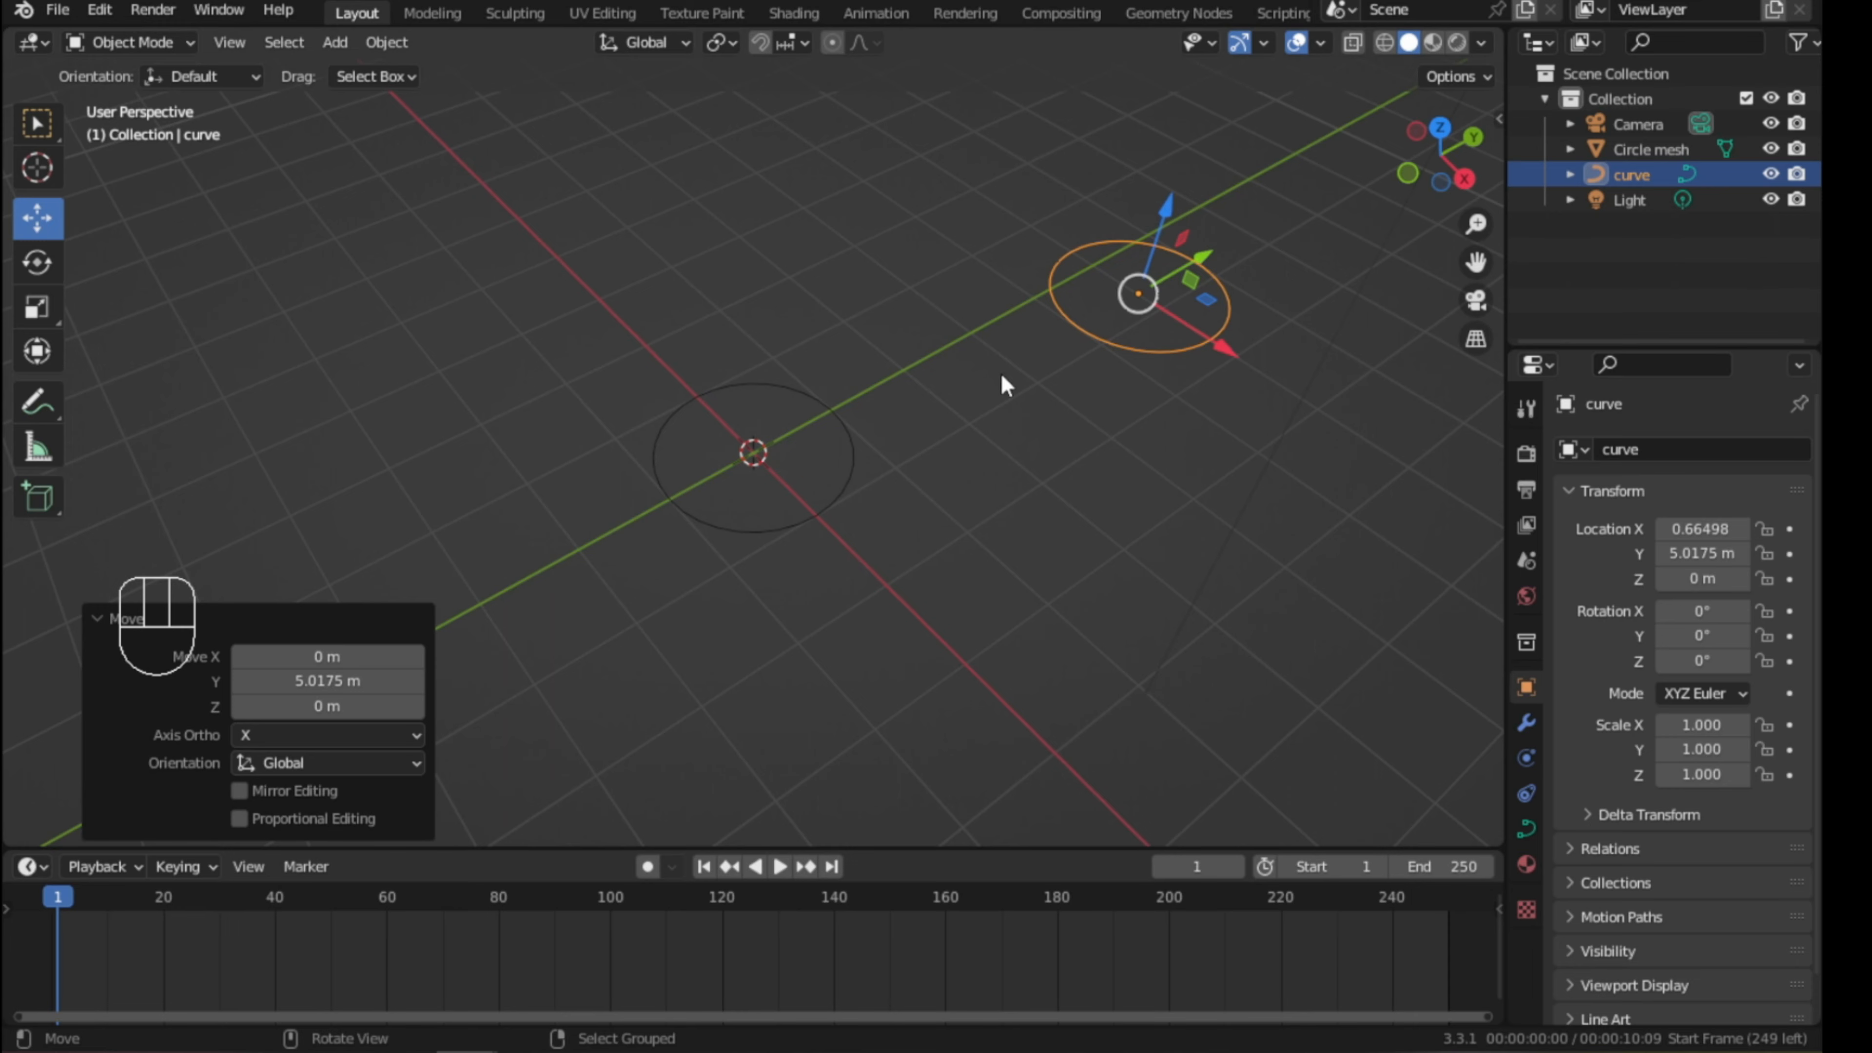
shift+middle_drag(1003, 385, 866, 448)
shift+scroll(639, 452, up, 1)
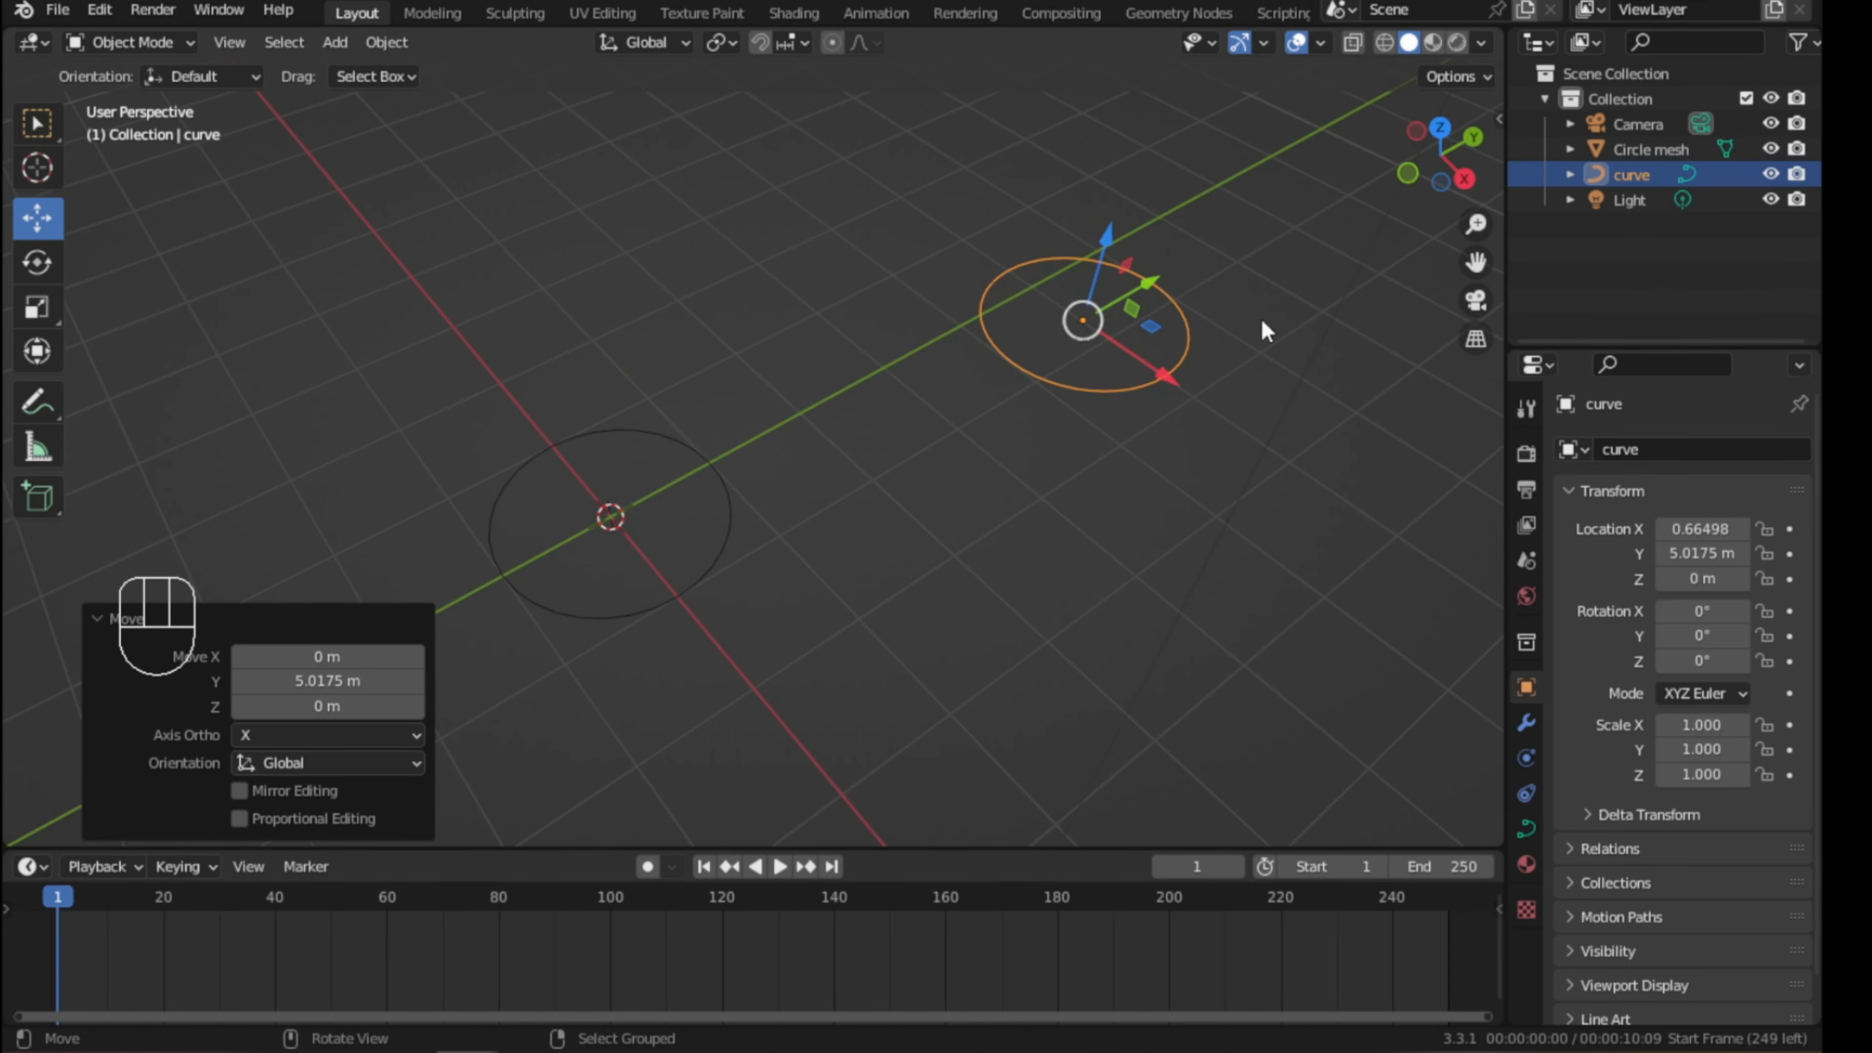
click(1165, 378)
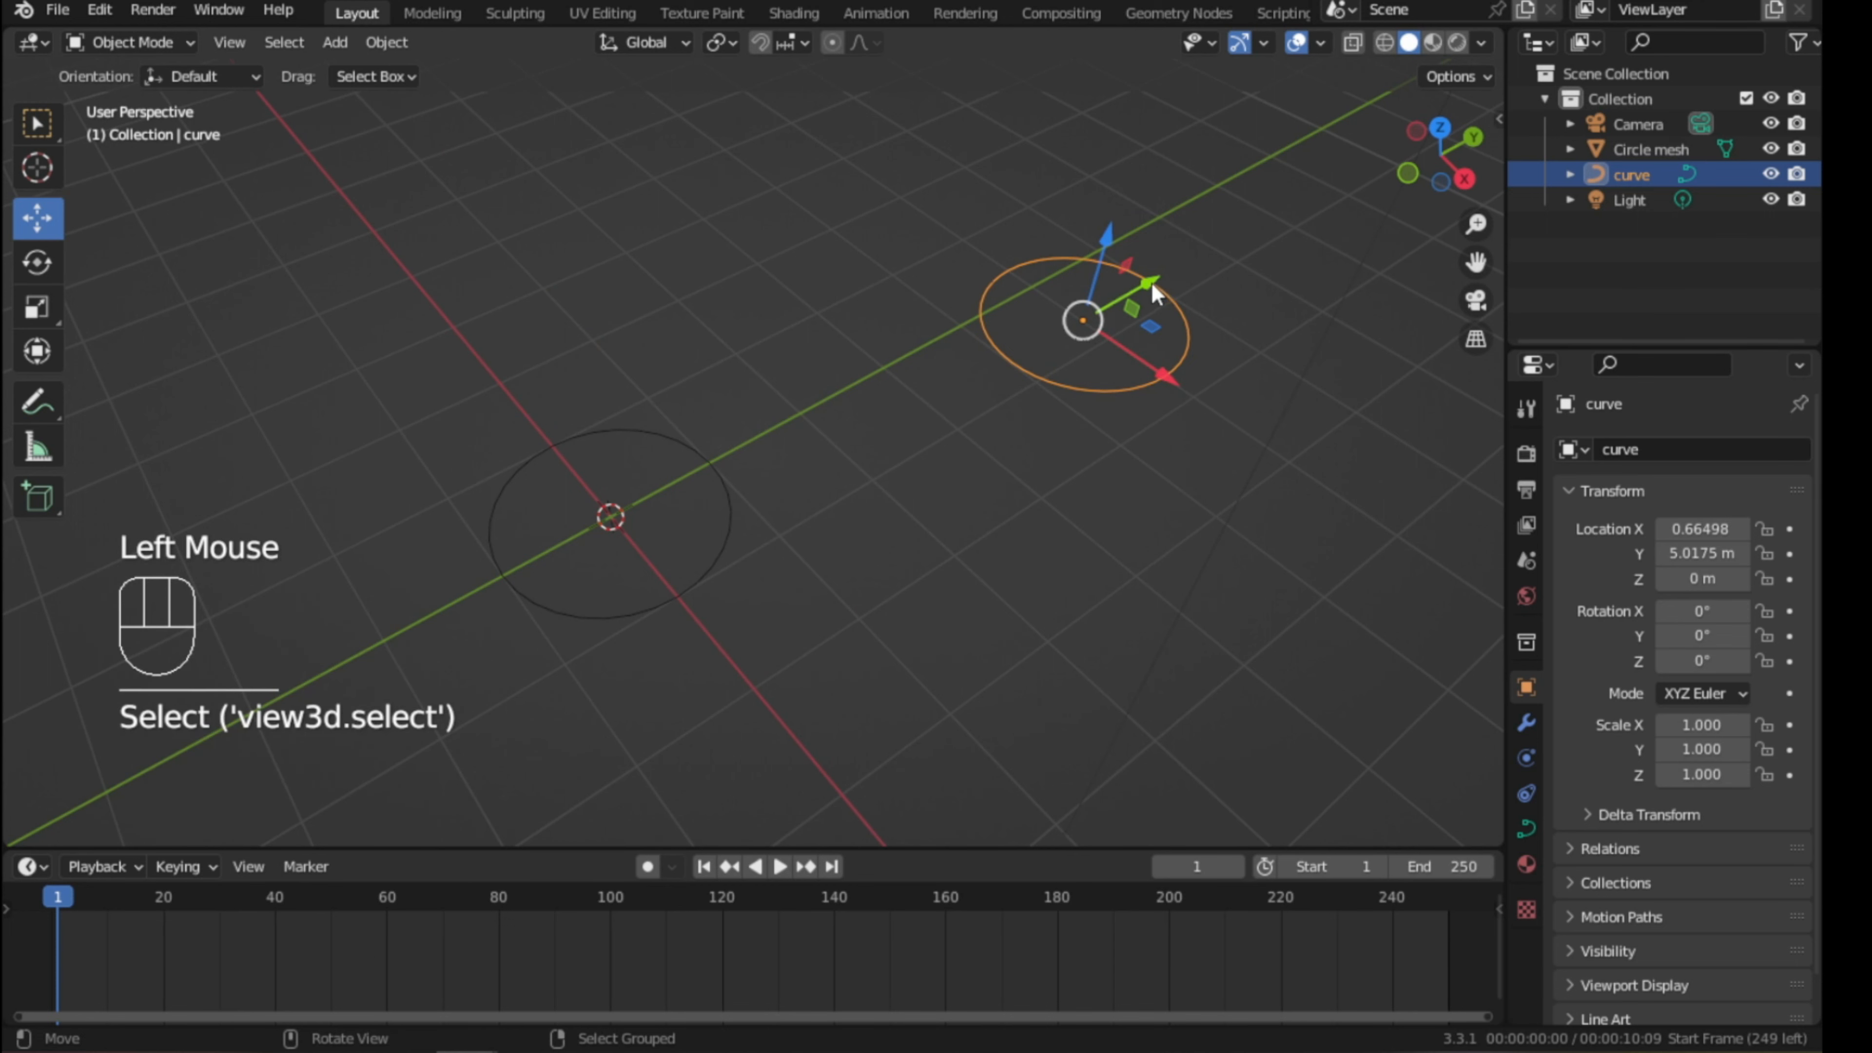
mouse_move(1154, 293)
mouse_down()
mouse_move(765, 483)
mouse_move(1152, 319)
mouse_up()
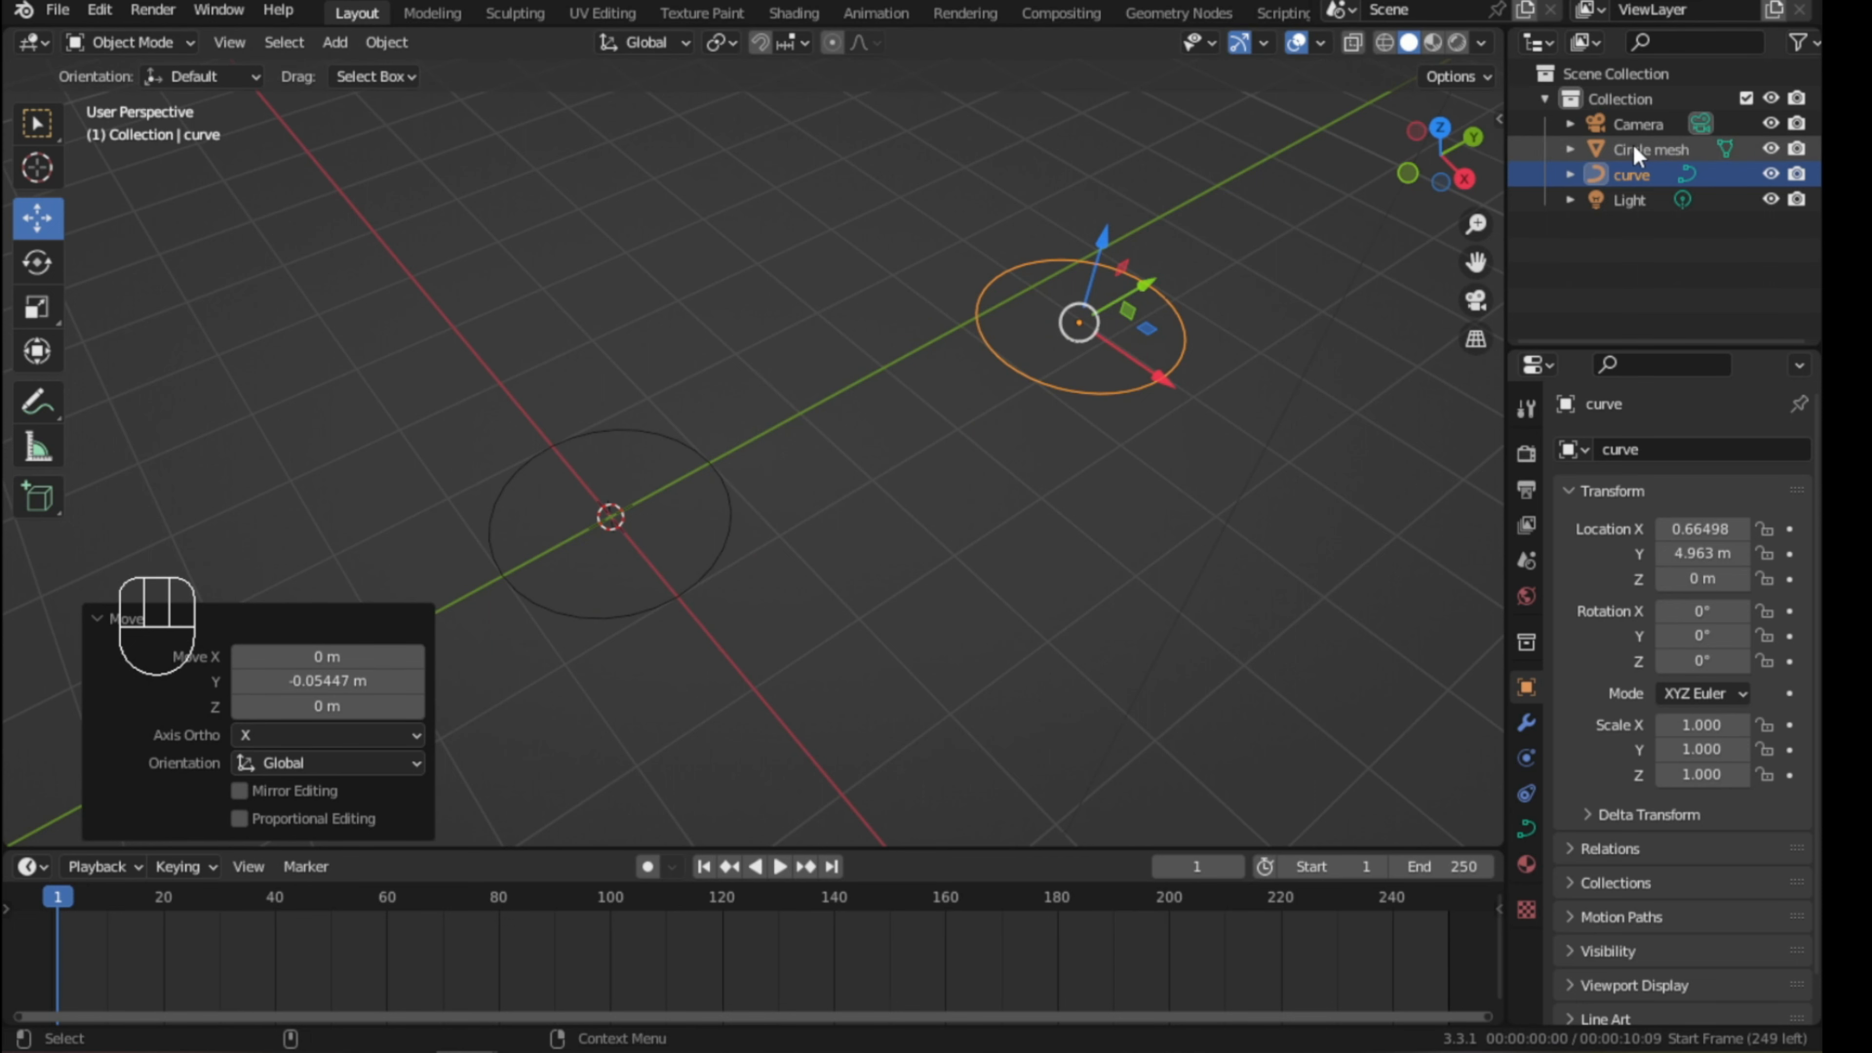
- Switch to the Geometry Nodes workspace and create a node tree named "extude mesh" on the curve object
click(1630, 174)
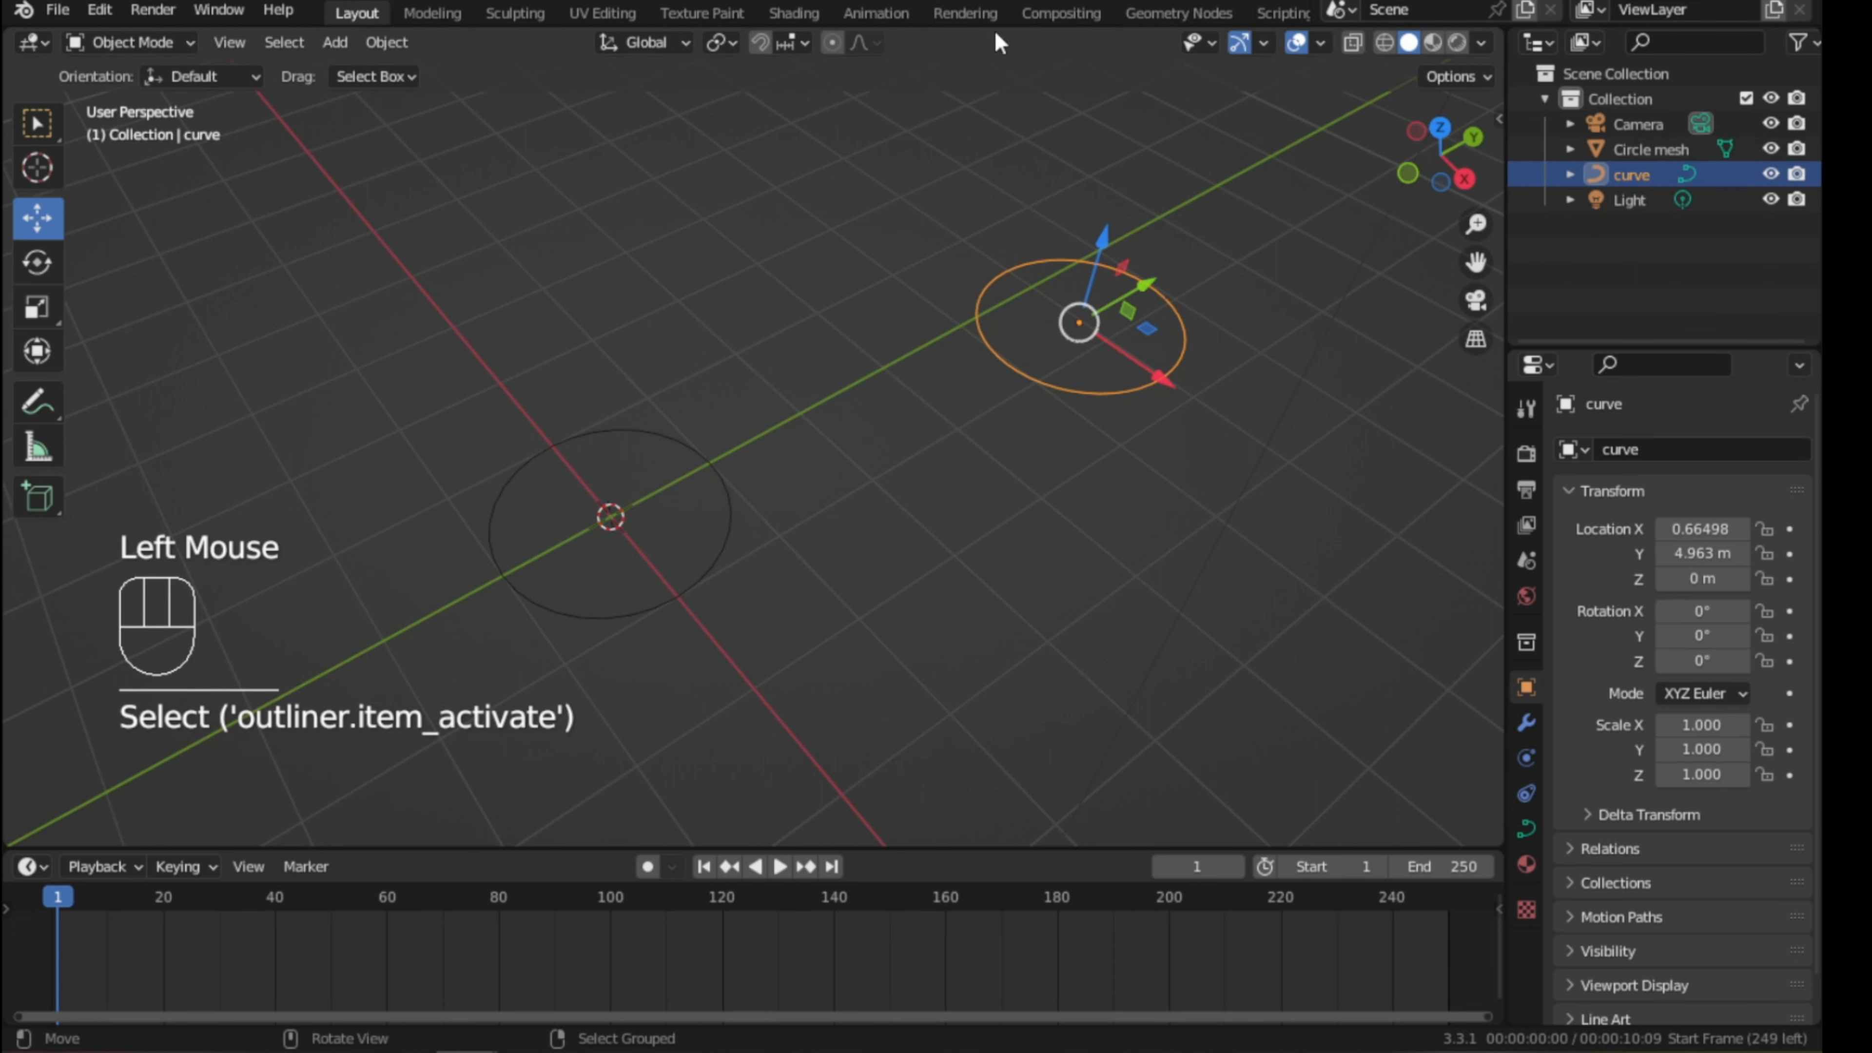
click(1178, 12)
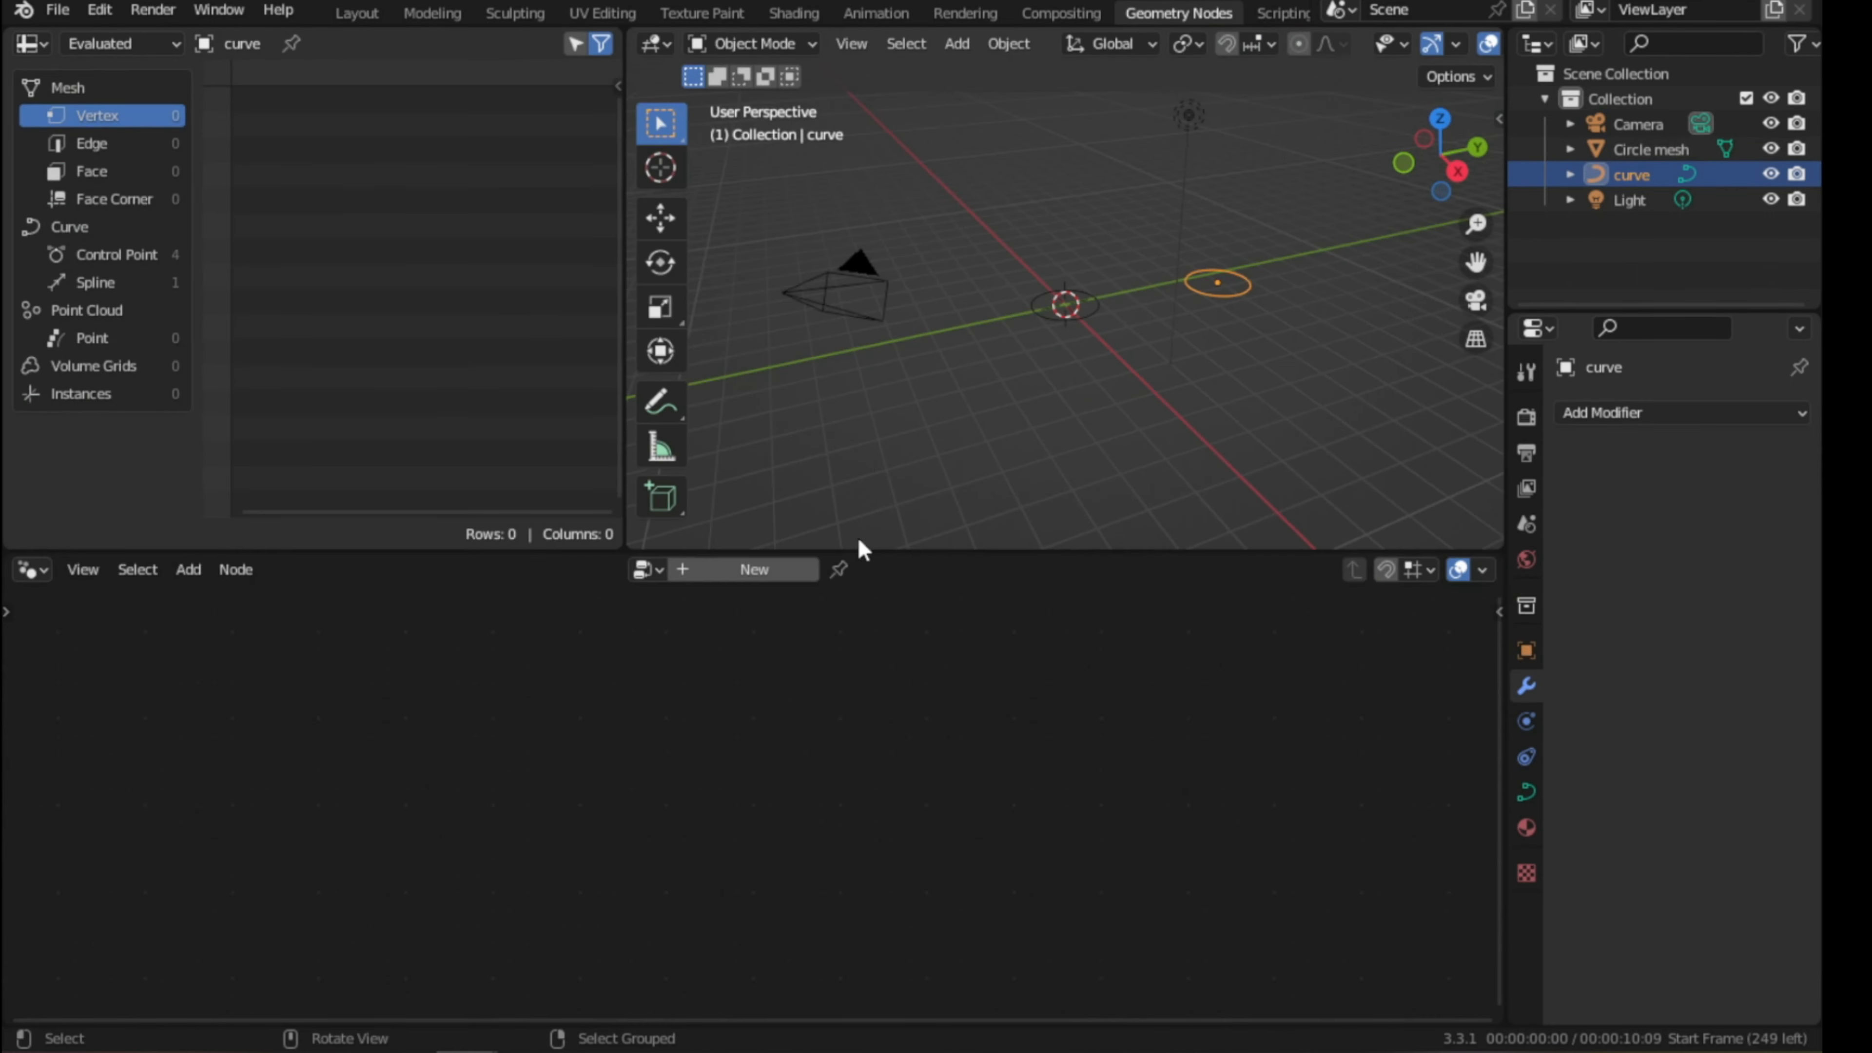
click(702, 570)
click(705, 570)
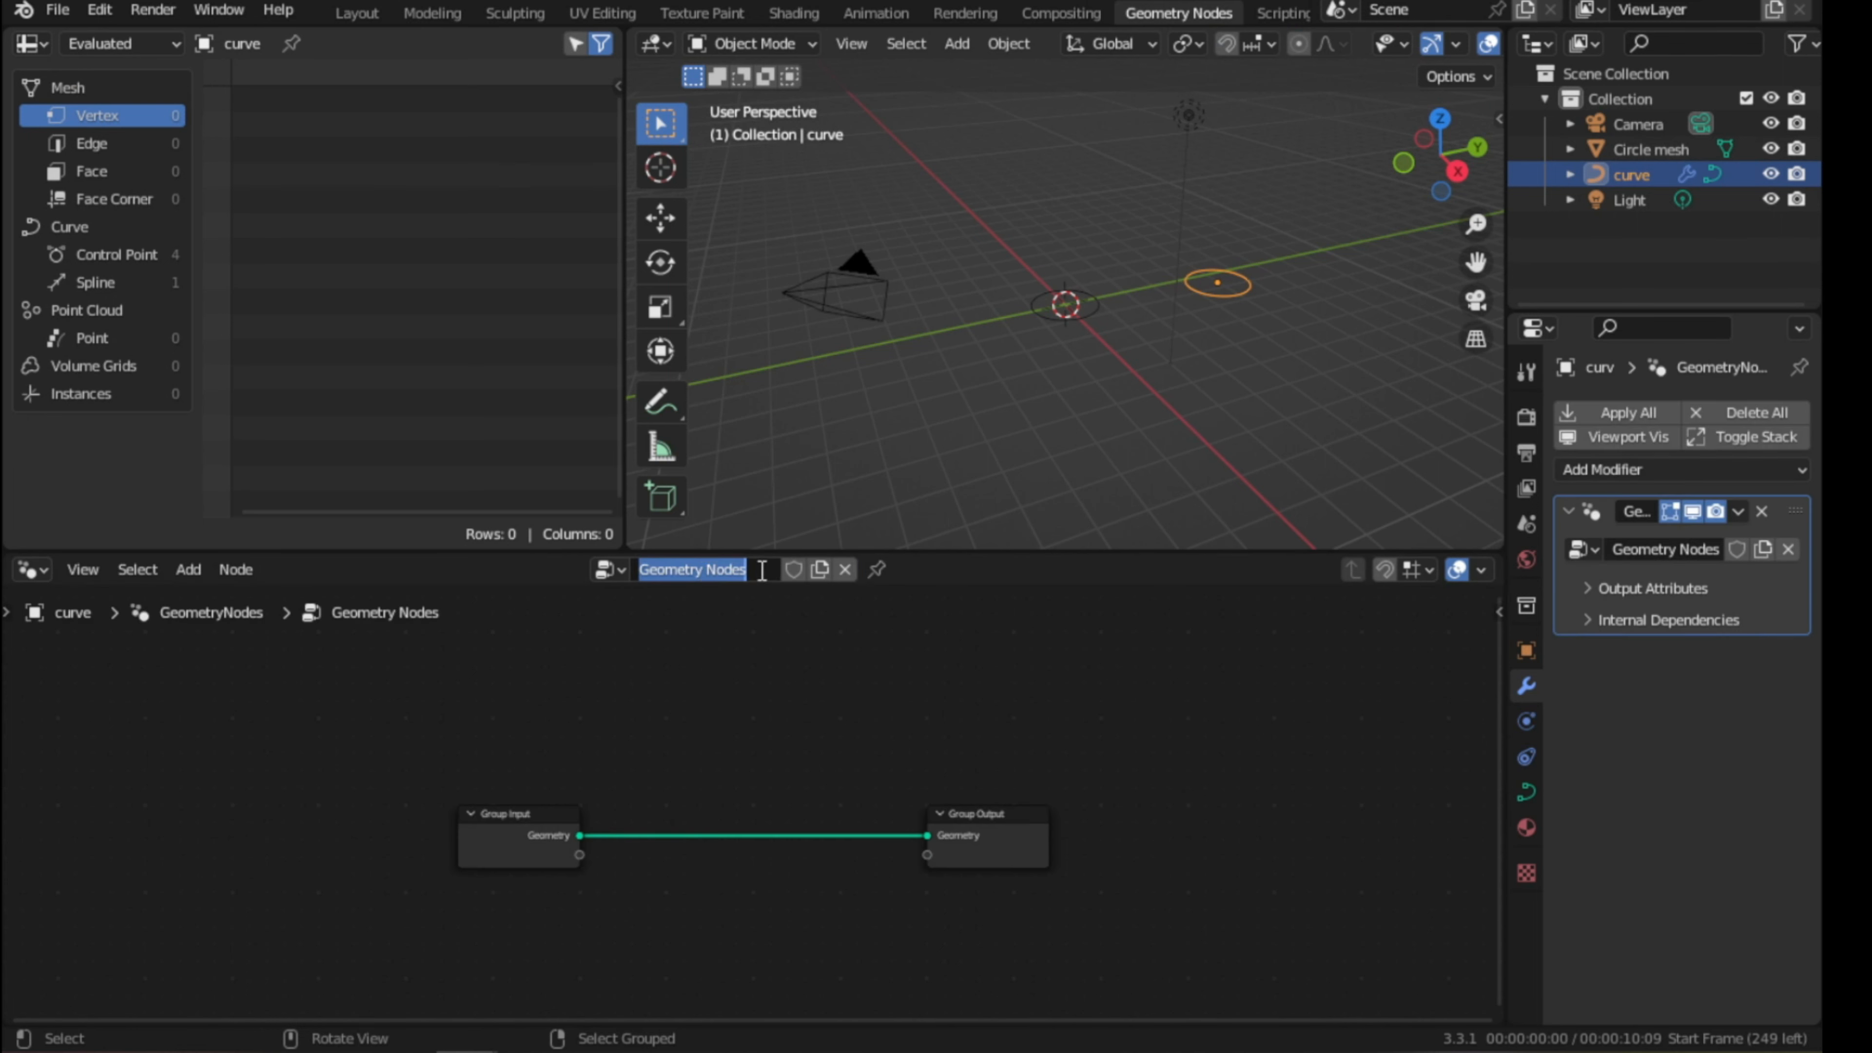
text(extude mesh)
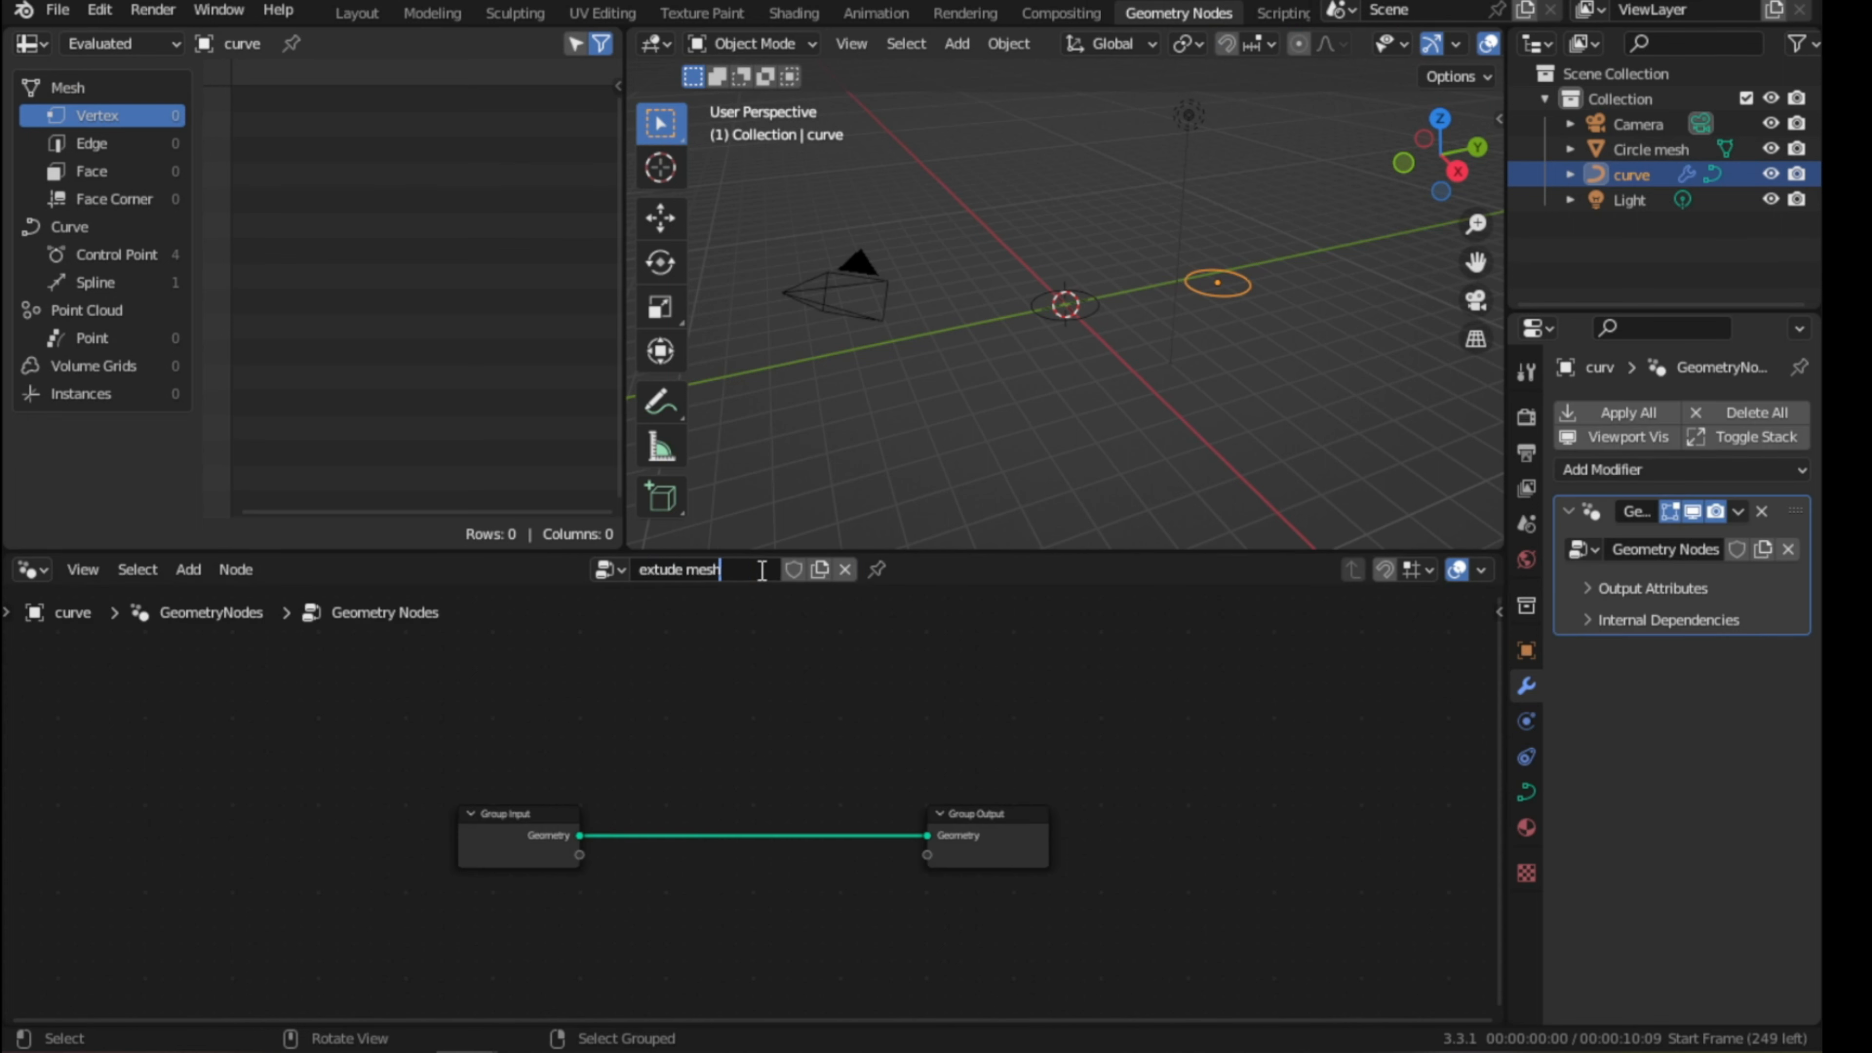
key(Return)
- Turn on the Screencast Keys display in the 3D viewport
key(n)
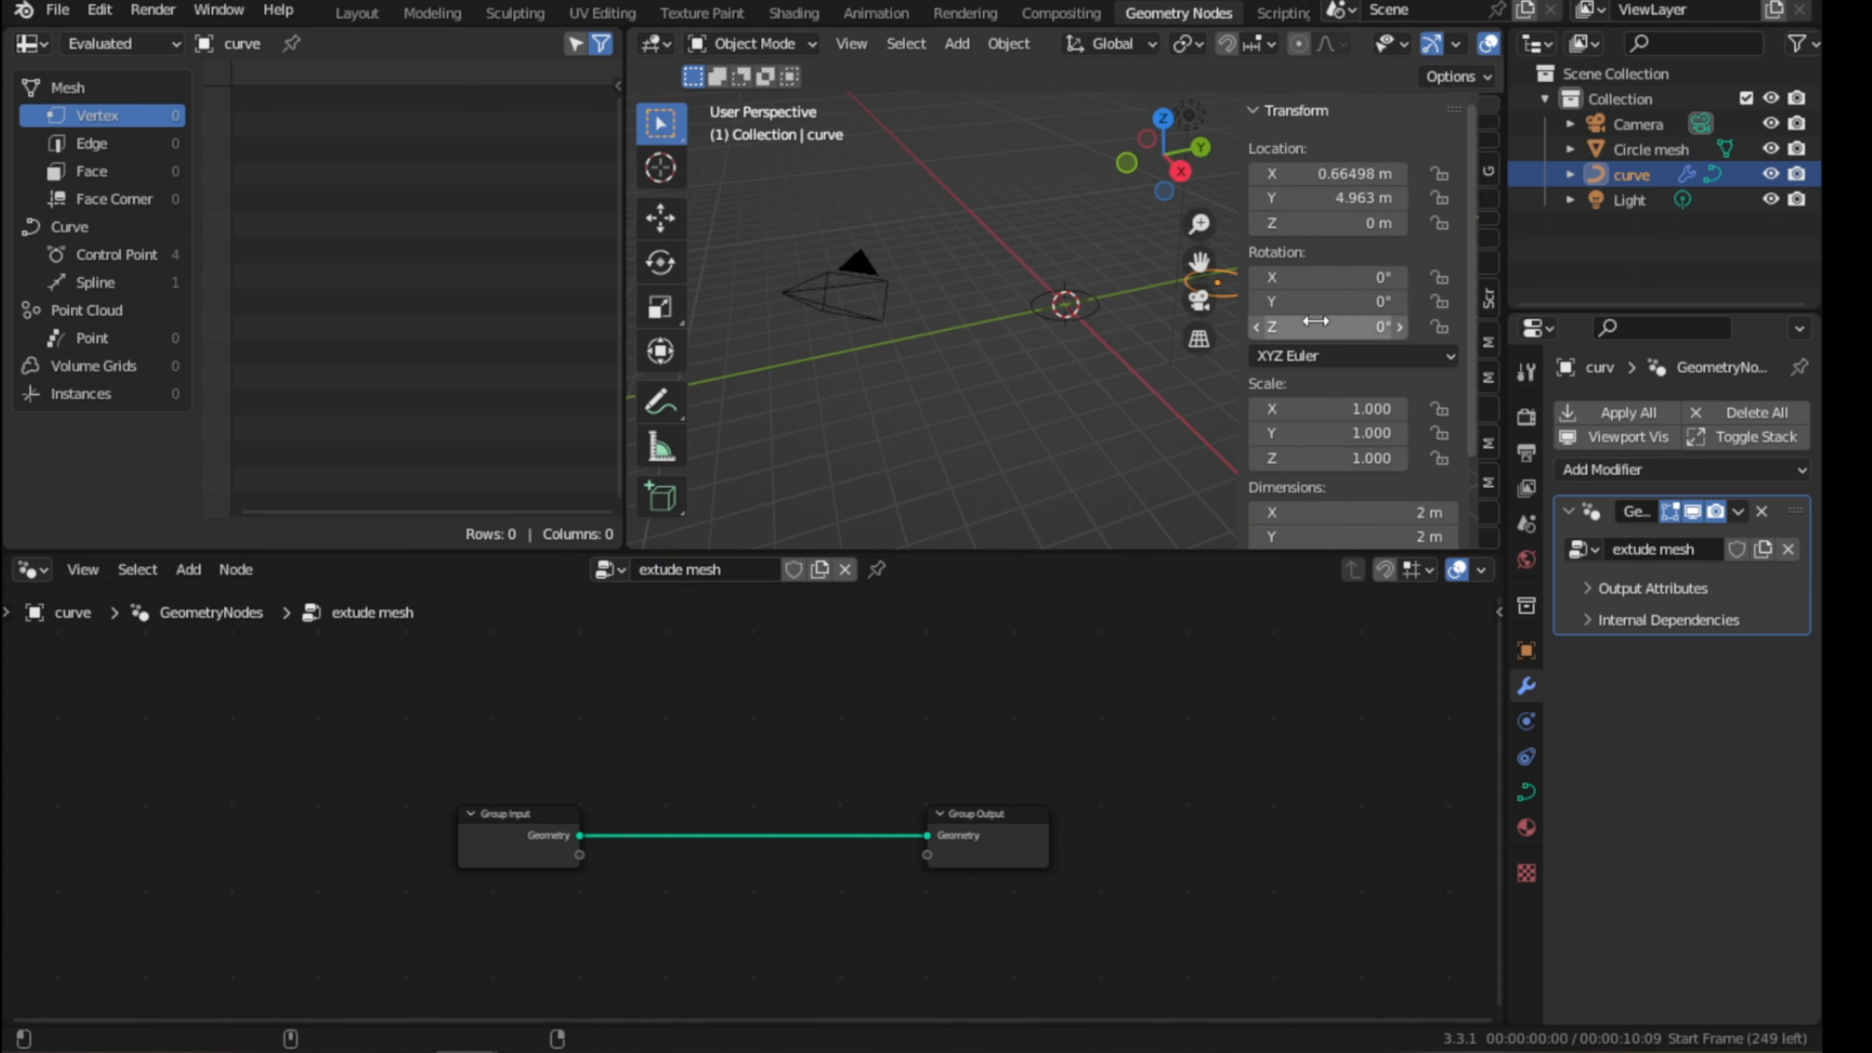
click(1483, 295)
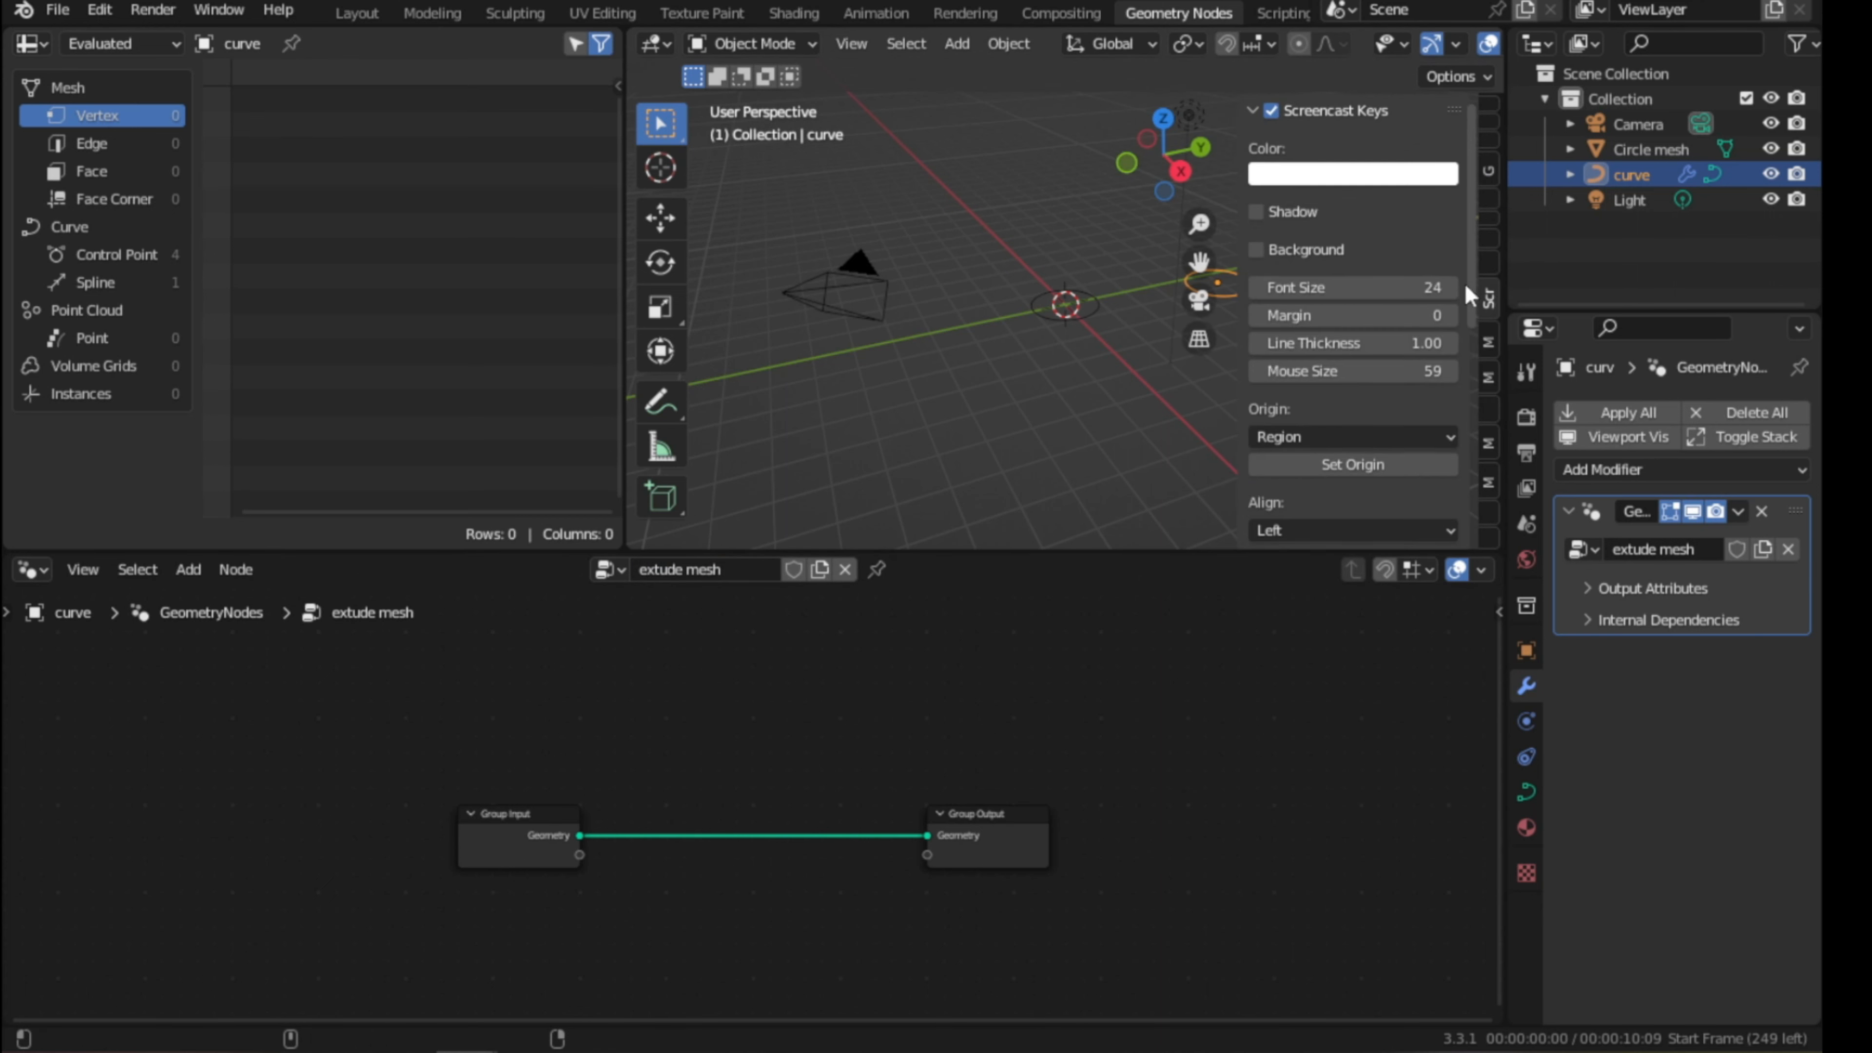
key(n)
click(977, 358)
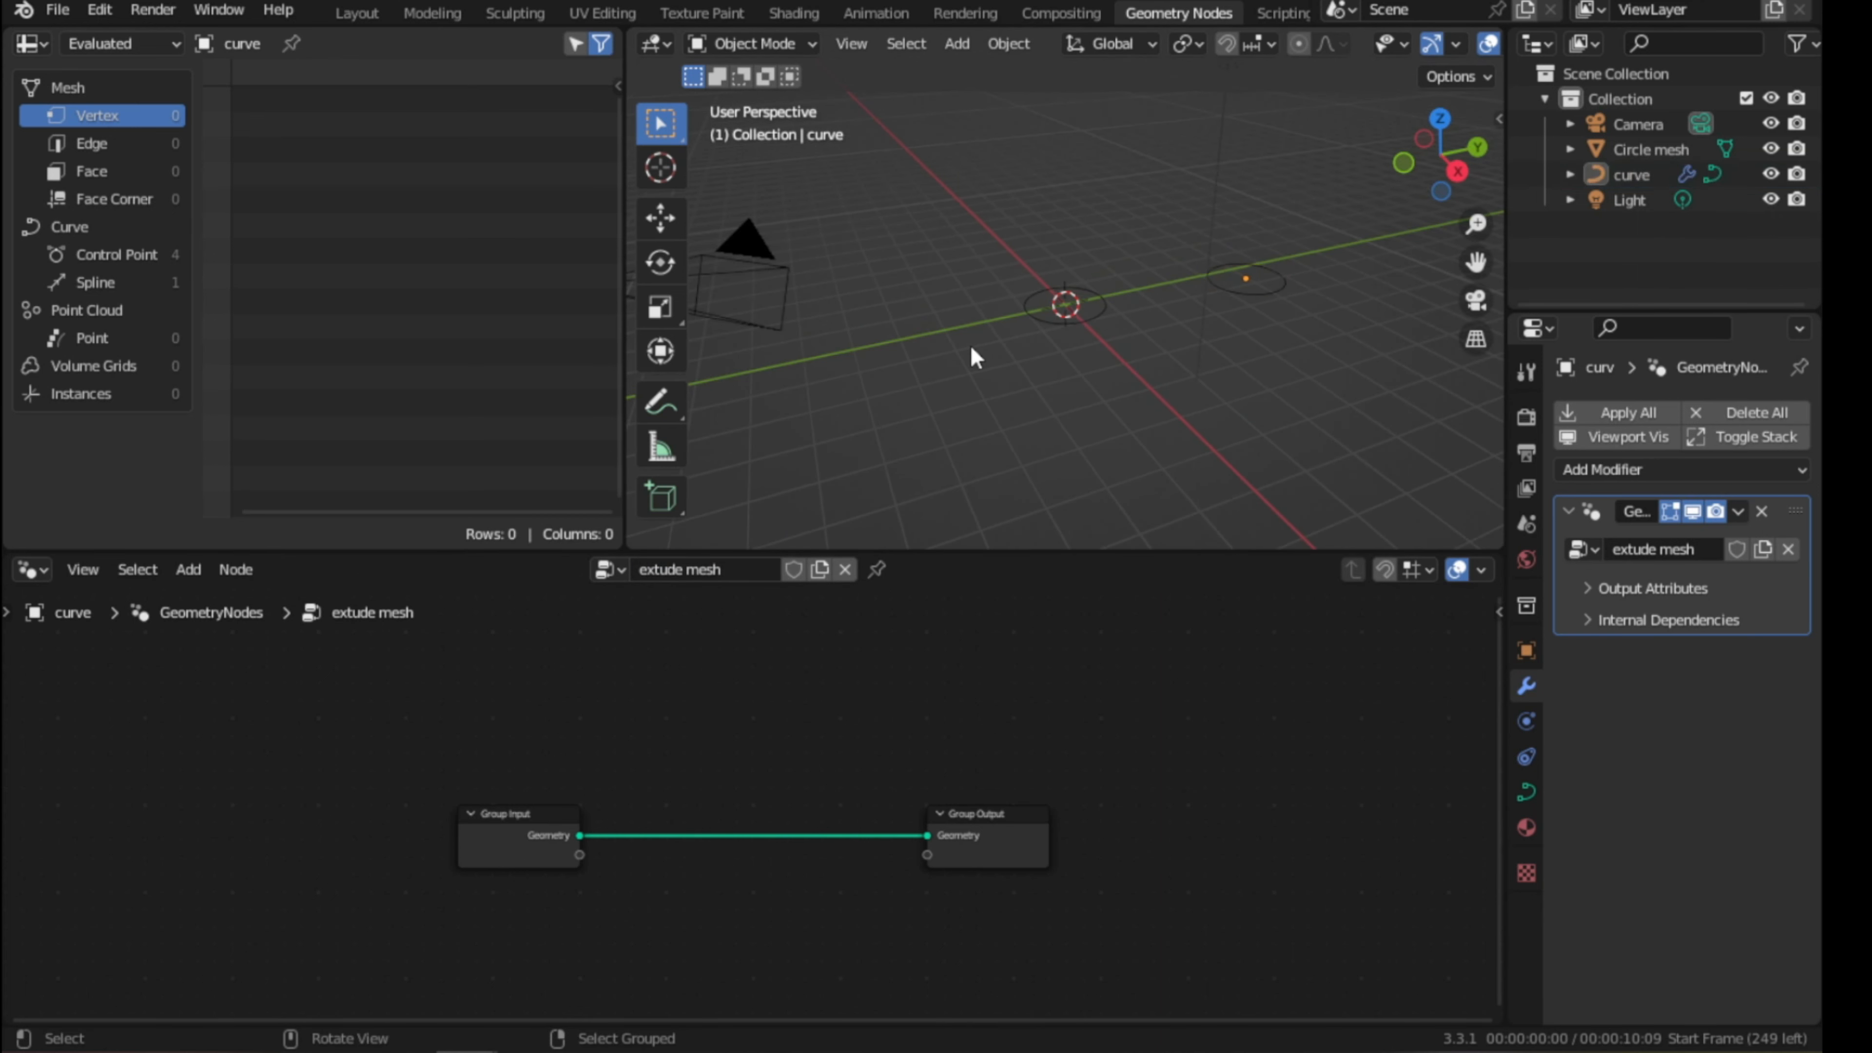
key(n)
click(1275, 118)
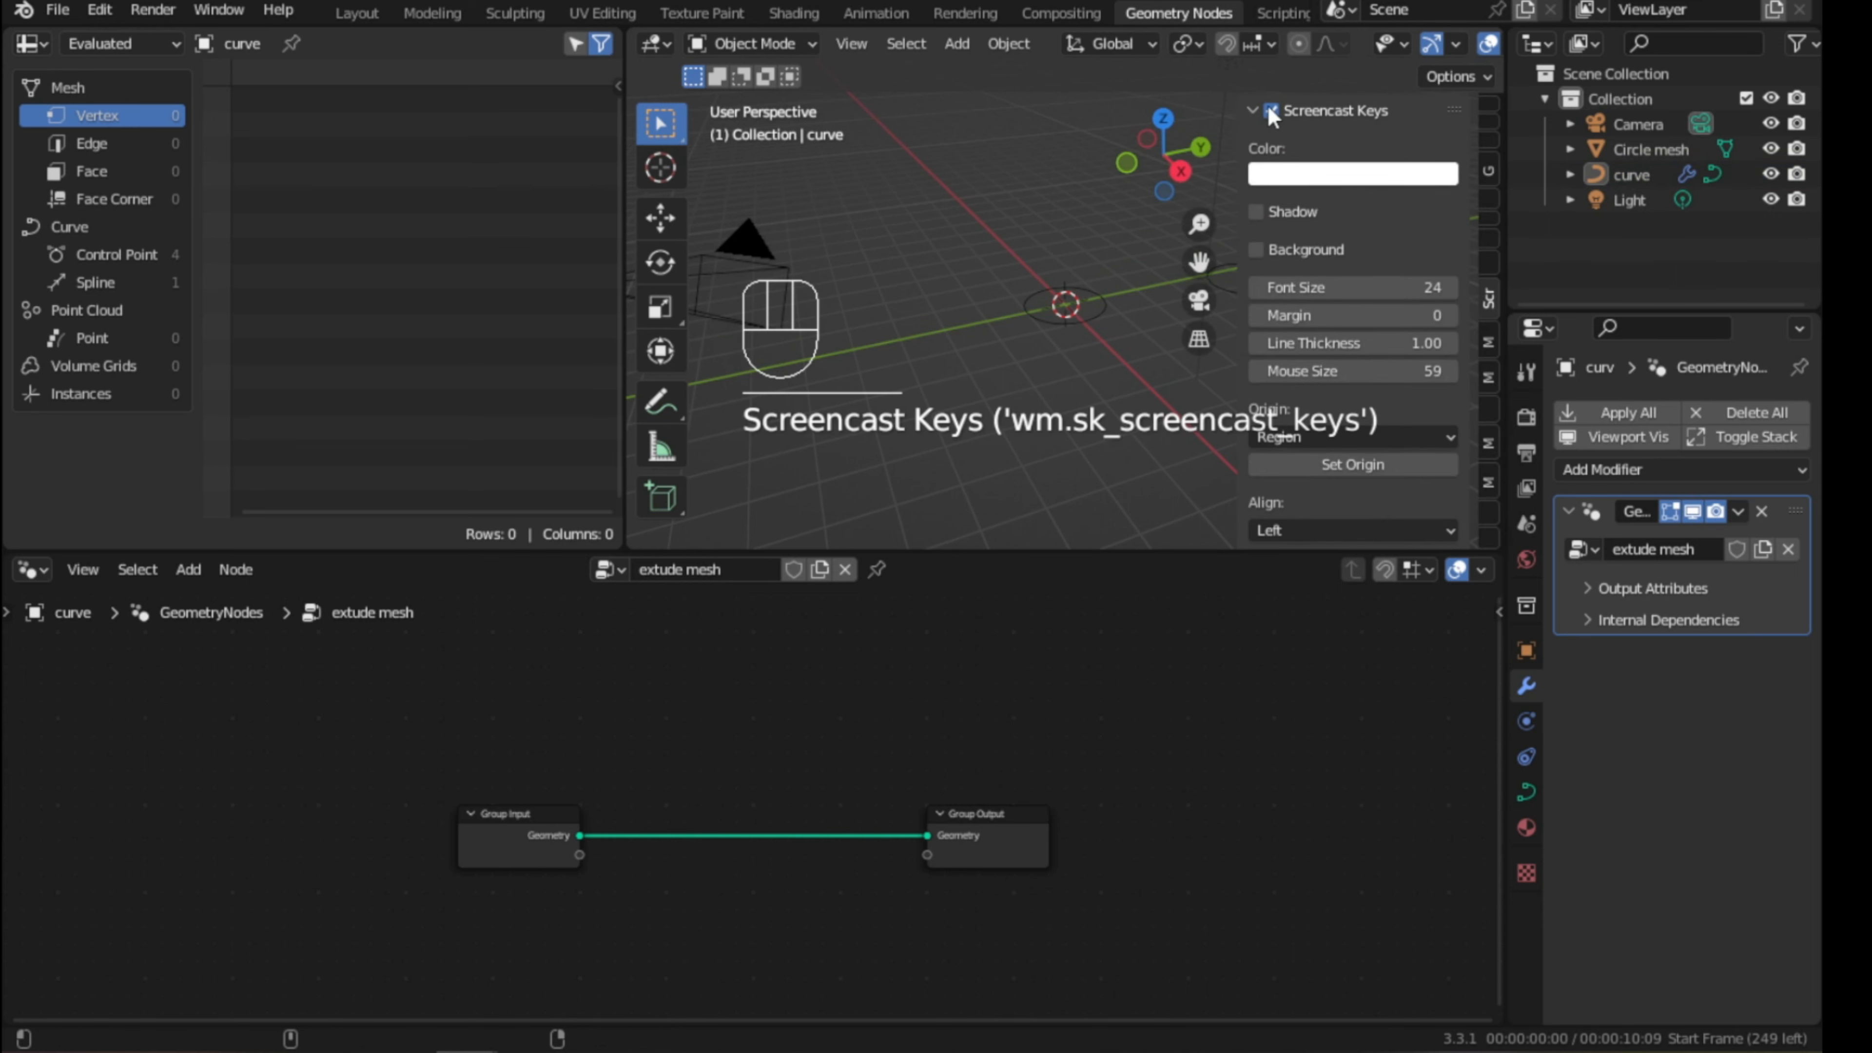
key(n)
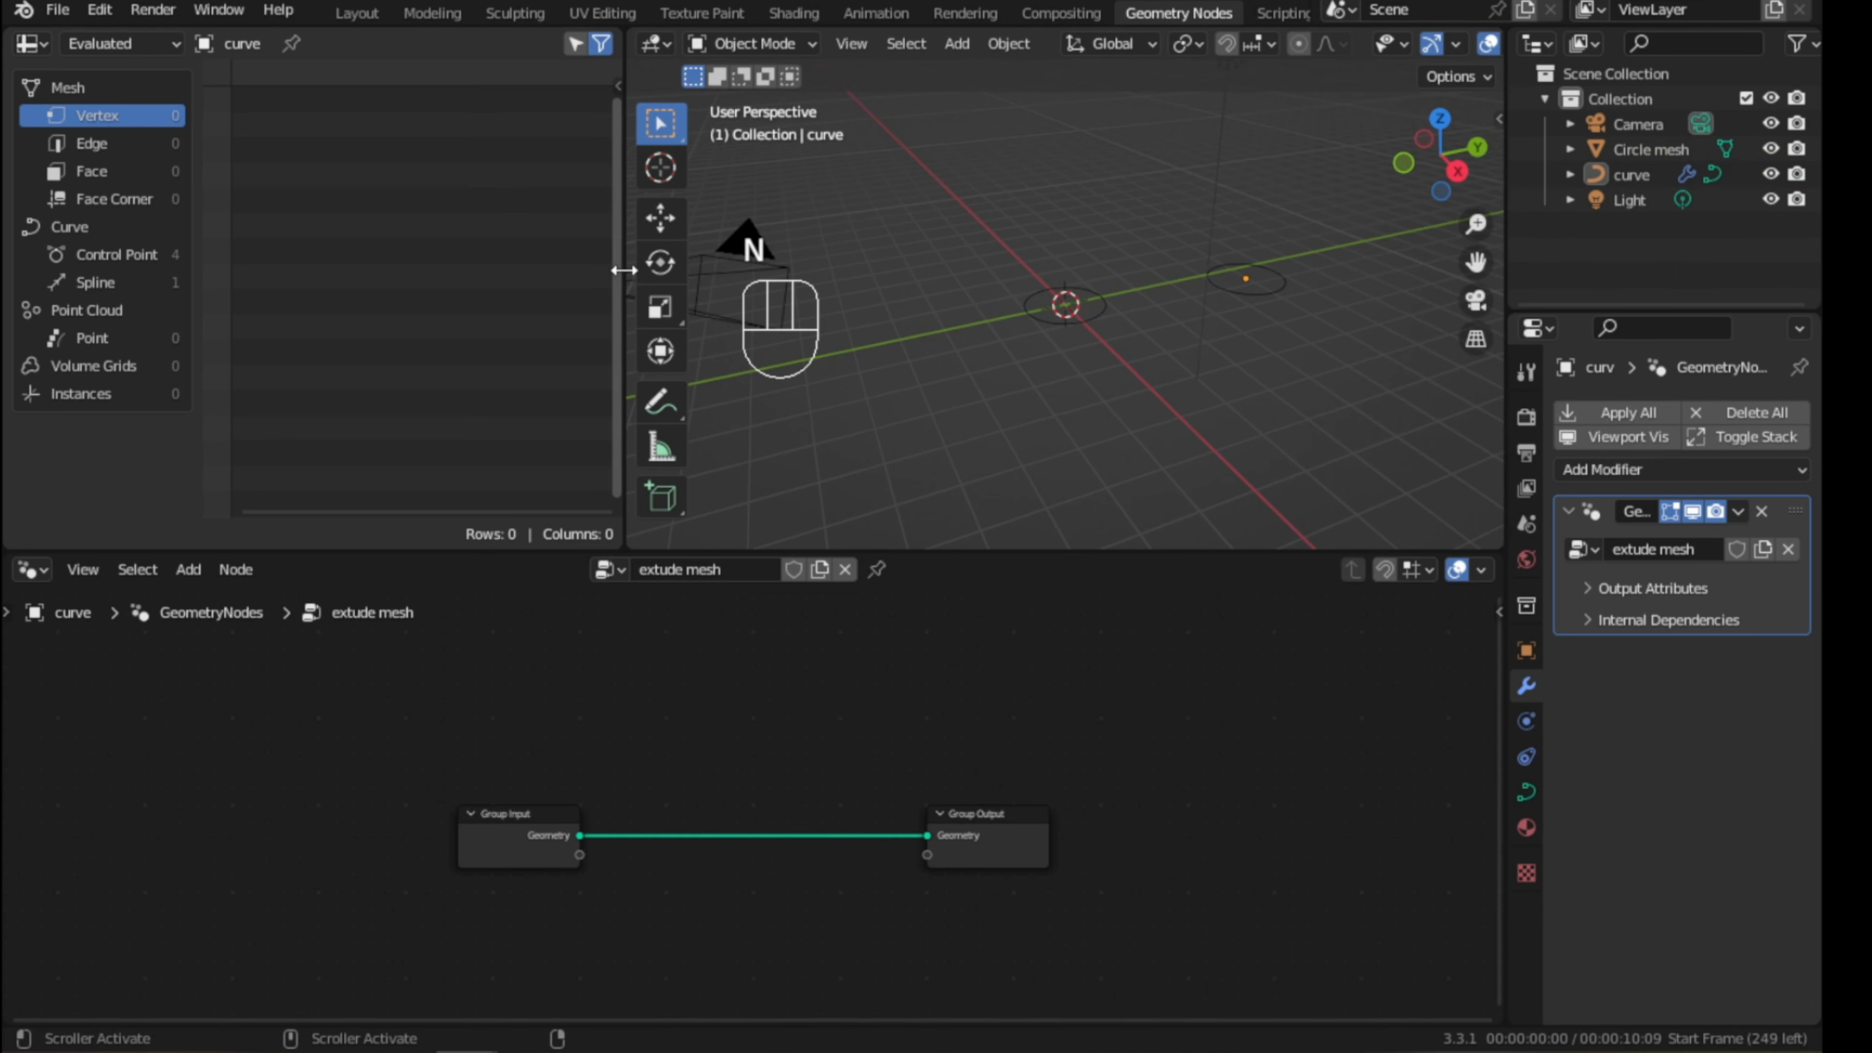
- Widen the 3D viewport by narrowing the spreadsheet, and select the curve object for a close view
drag(625, 272, 330, 281)
scroll(1032, 293, up, 6)
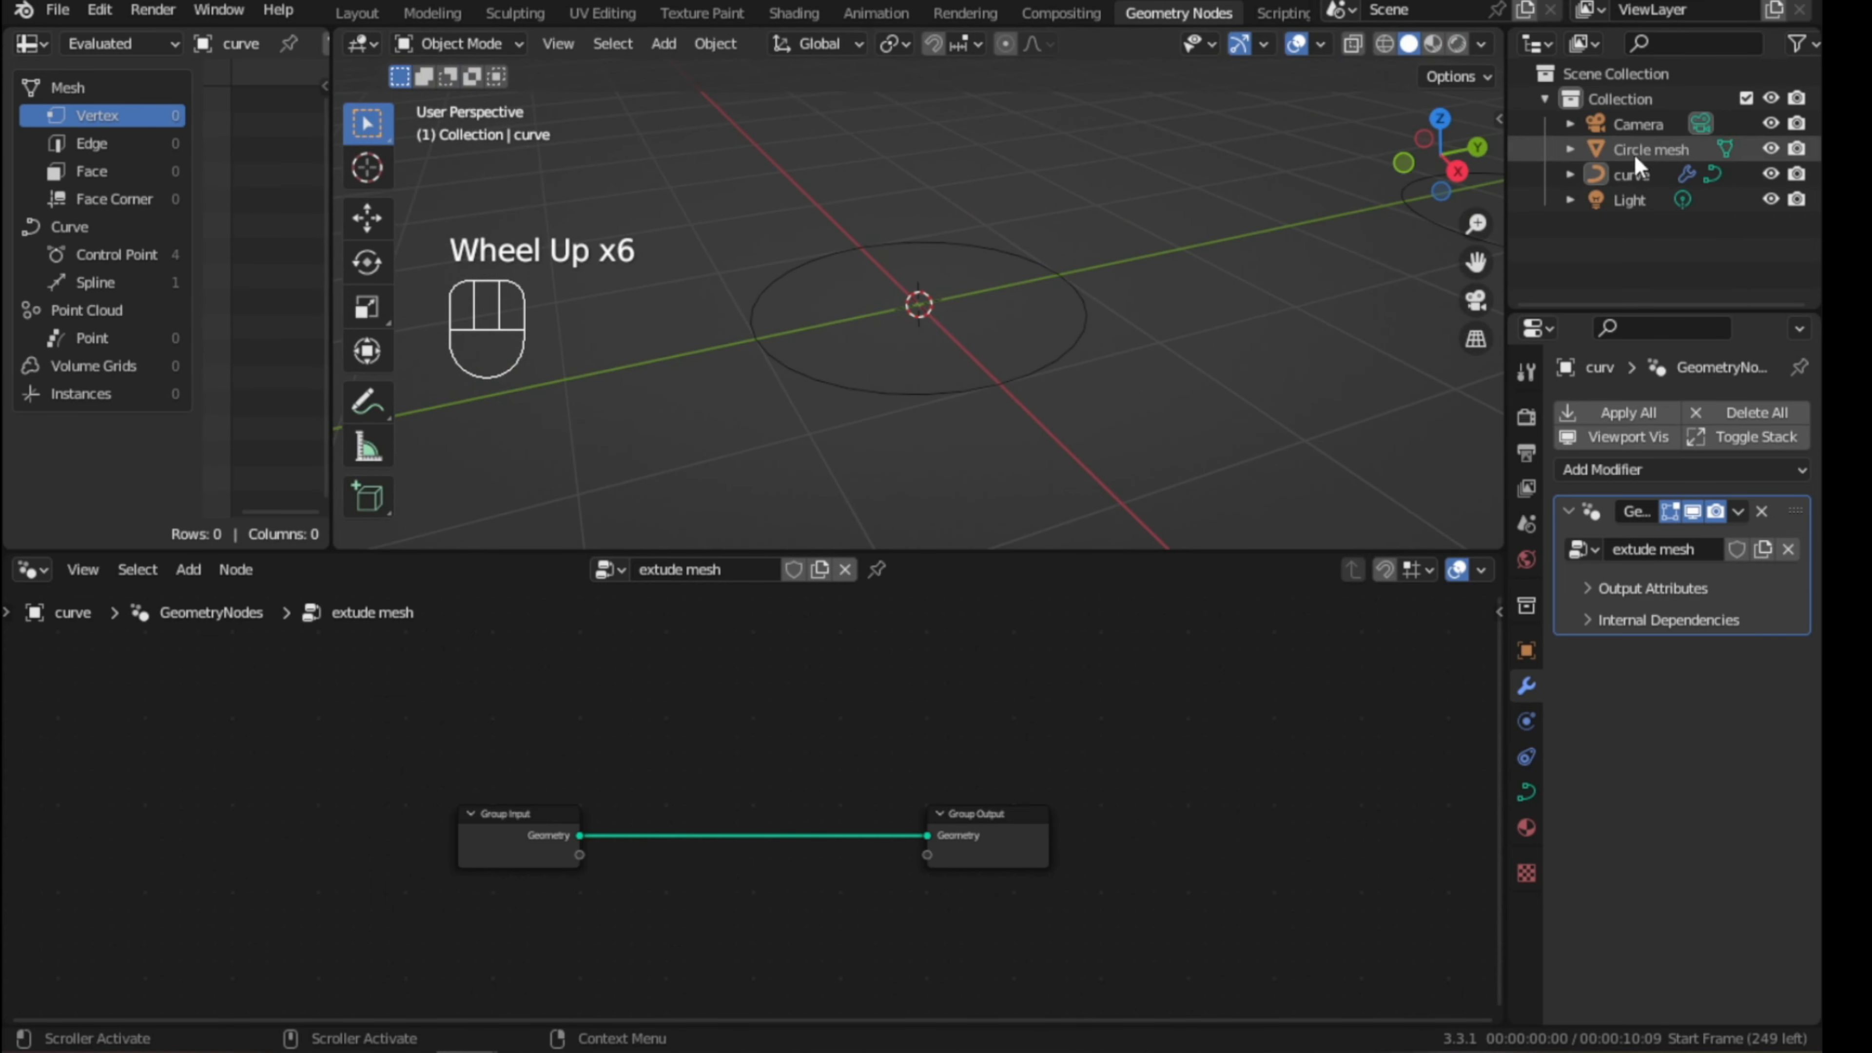
click(1639, 177)
scroll(1062, 375, down, 2)
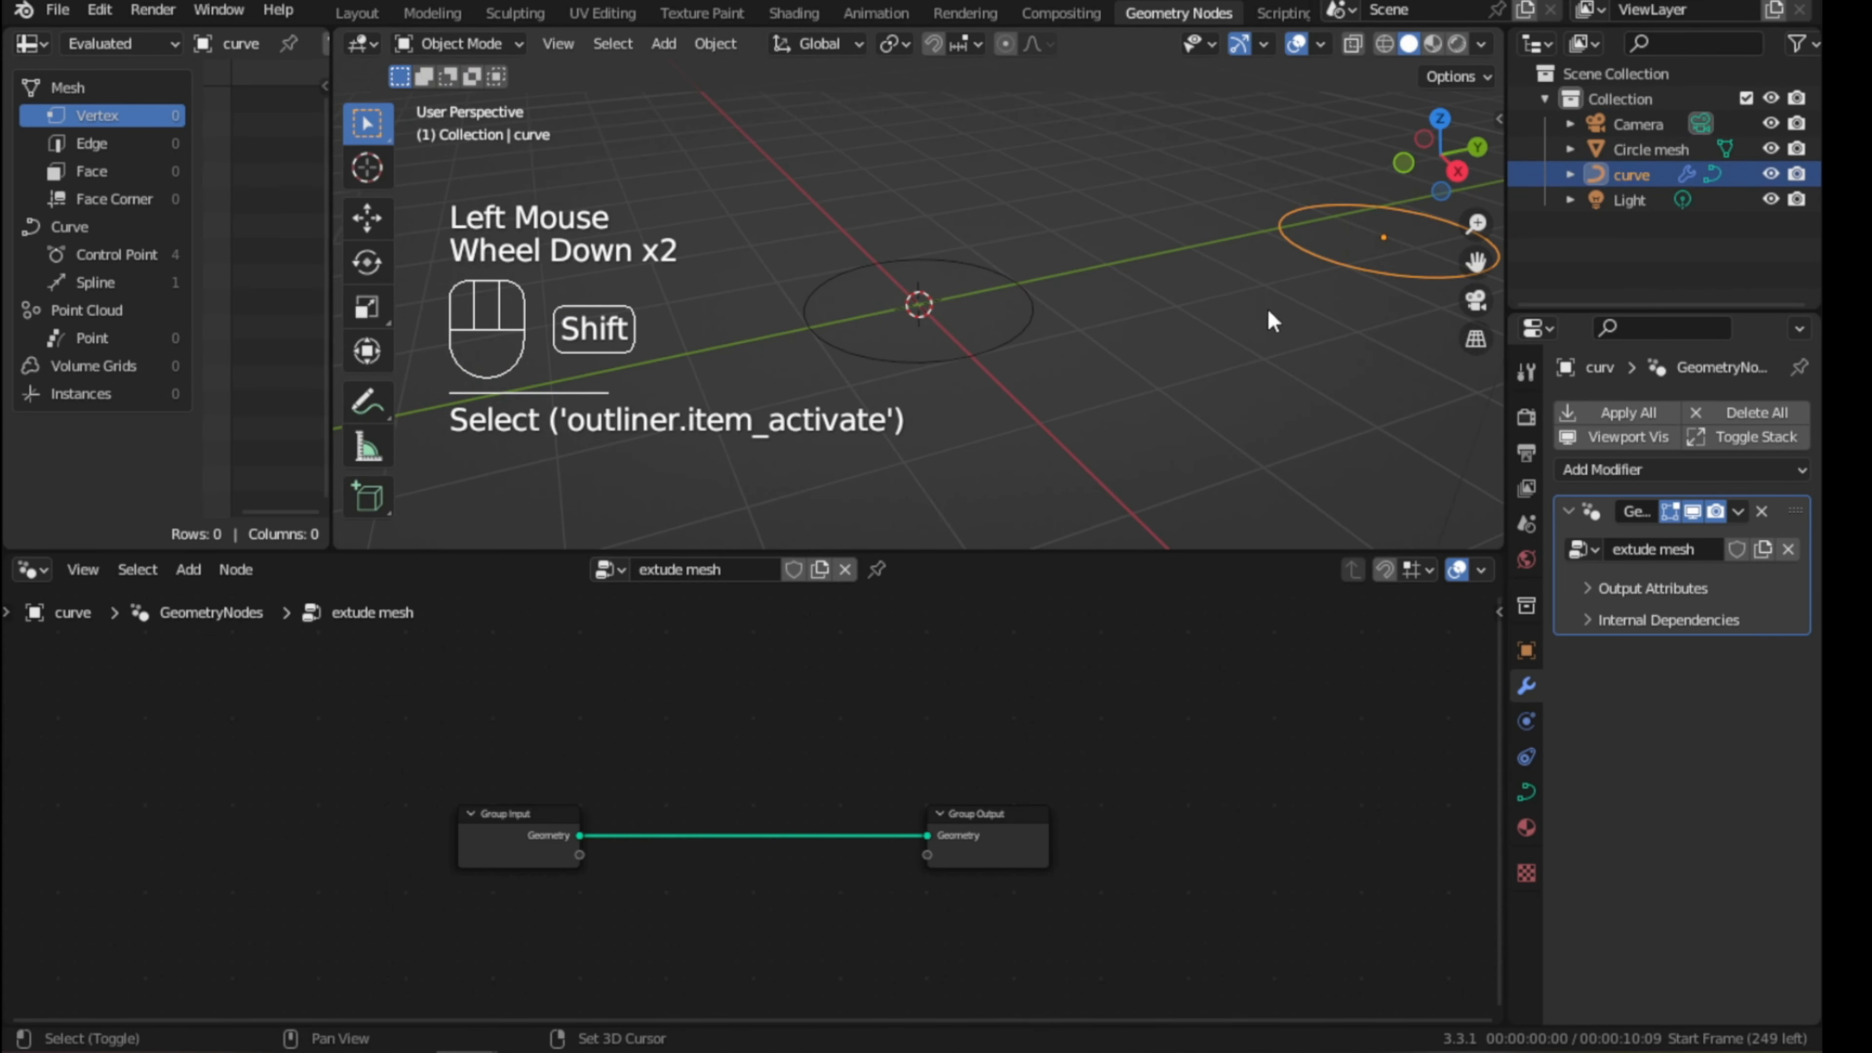
shift+middle_drag(1061, 376, 1044, 424)
scroll(1045, 432, up, 2)
scroll(1043, 420, up, 2)
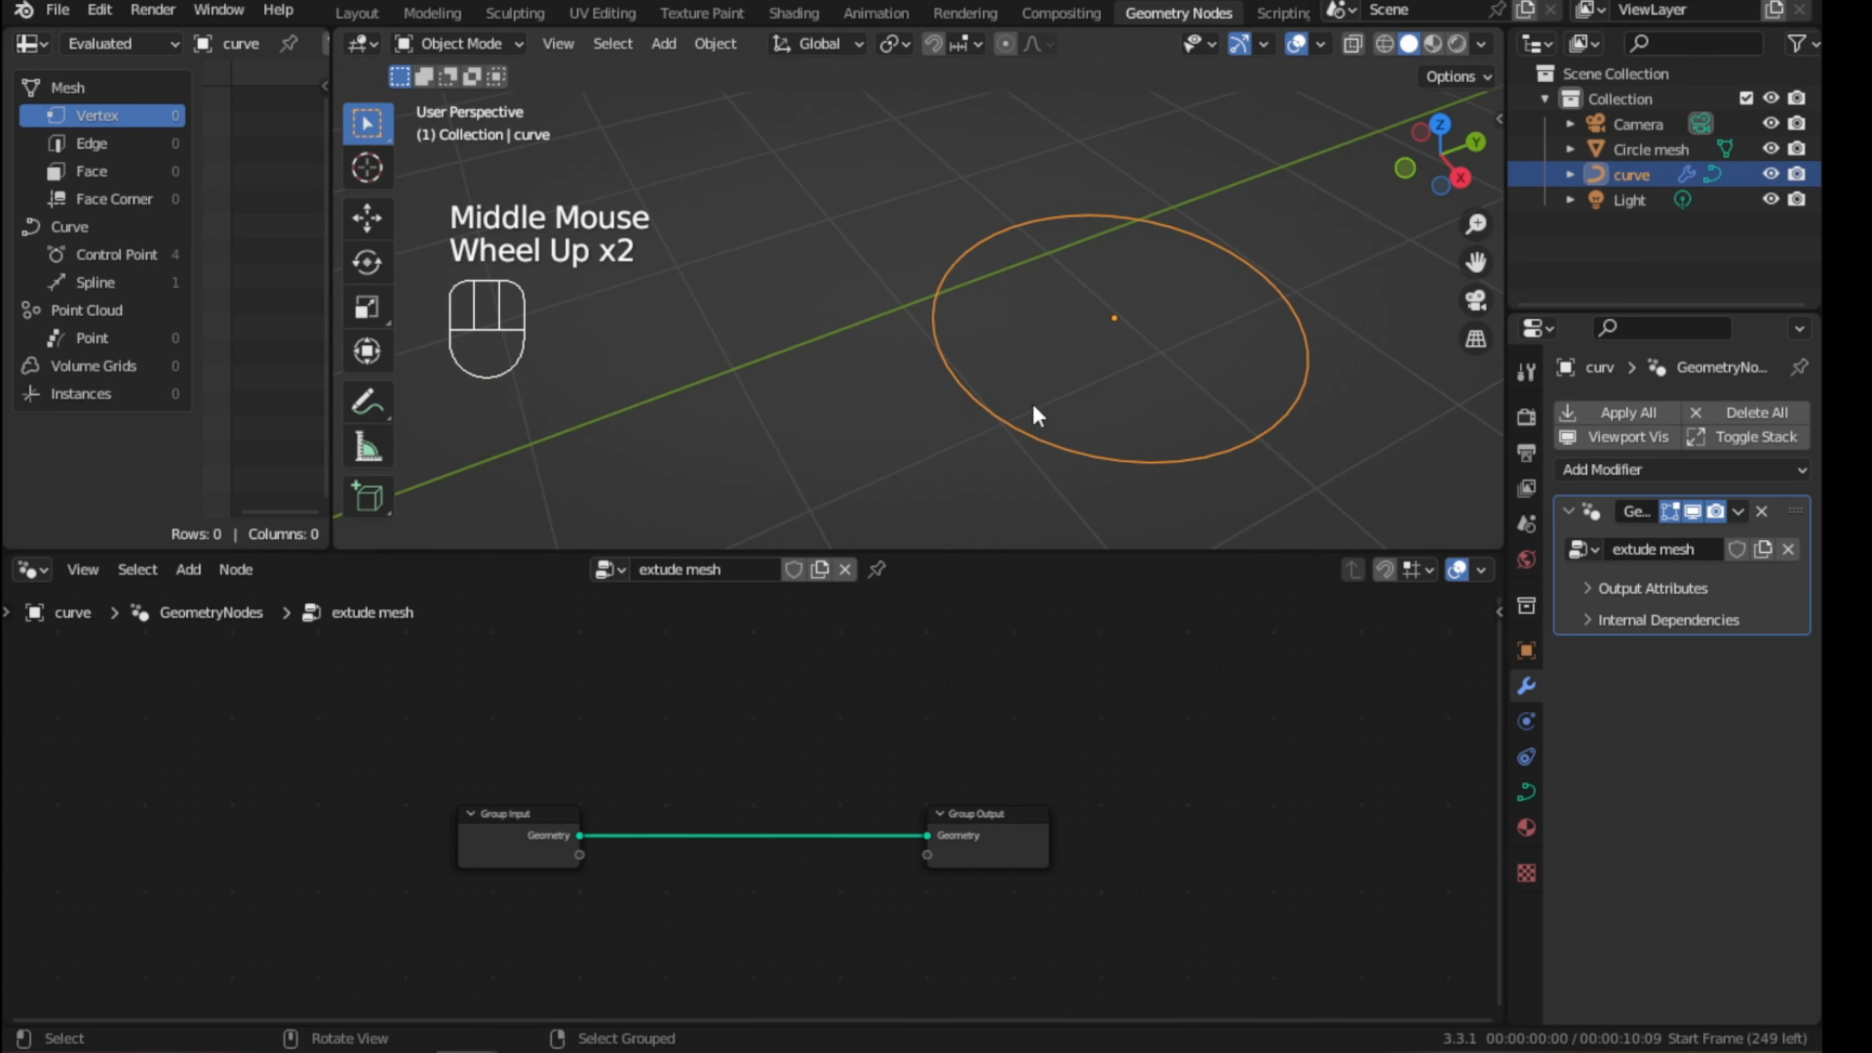
key(Tab)
key(Tab)
scroll(774, 885, up, 4)
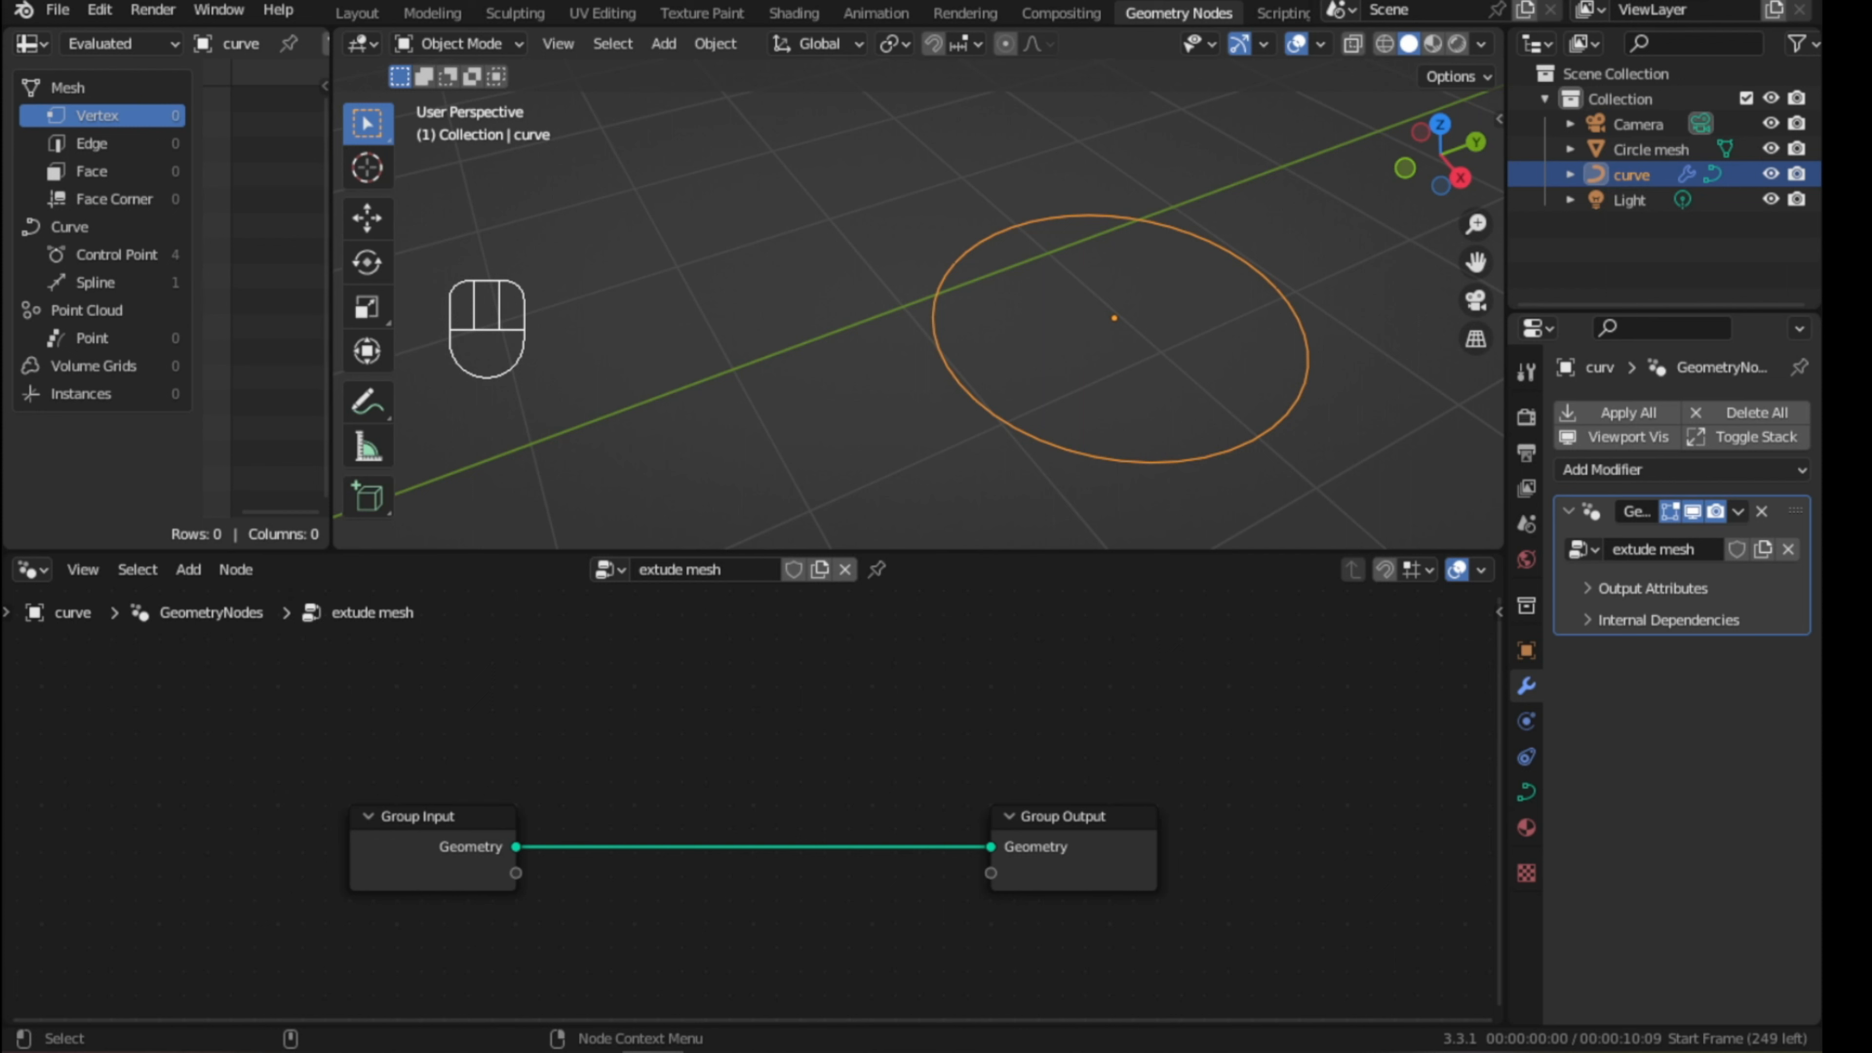
click(728, 788)
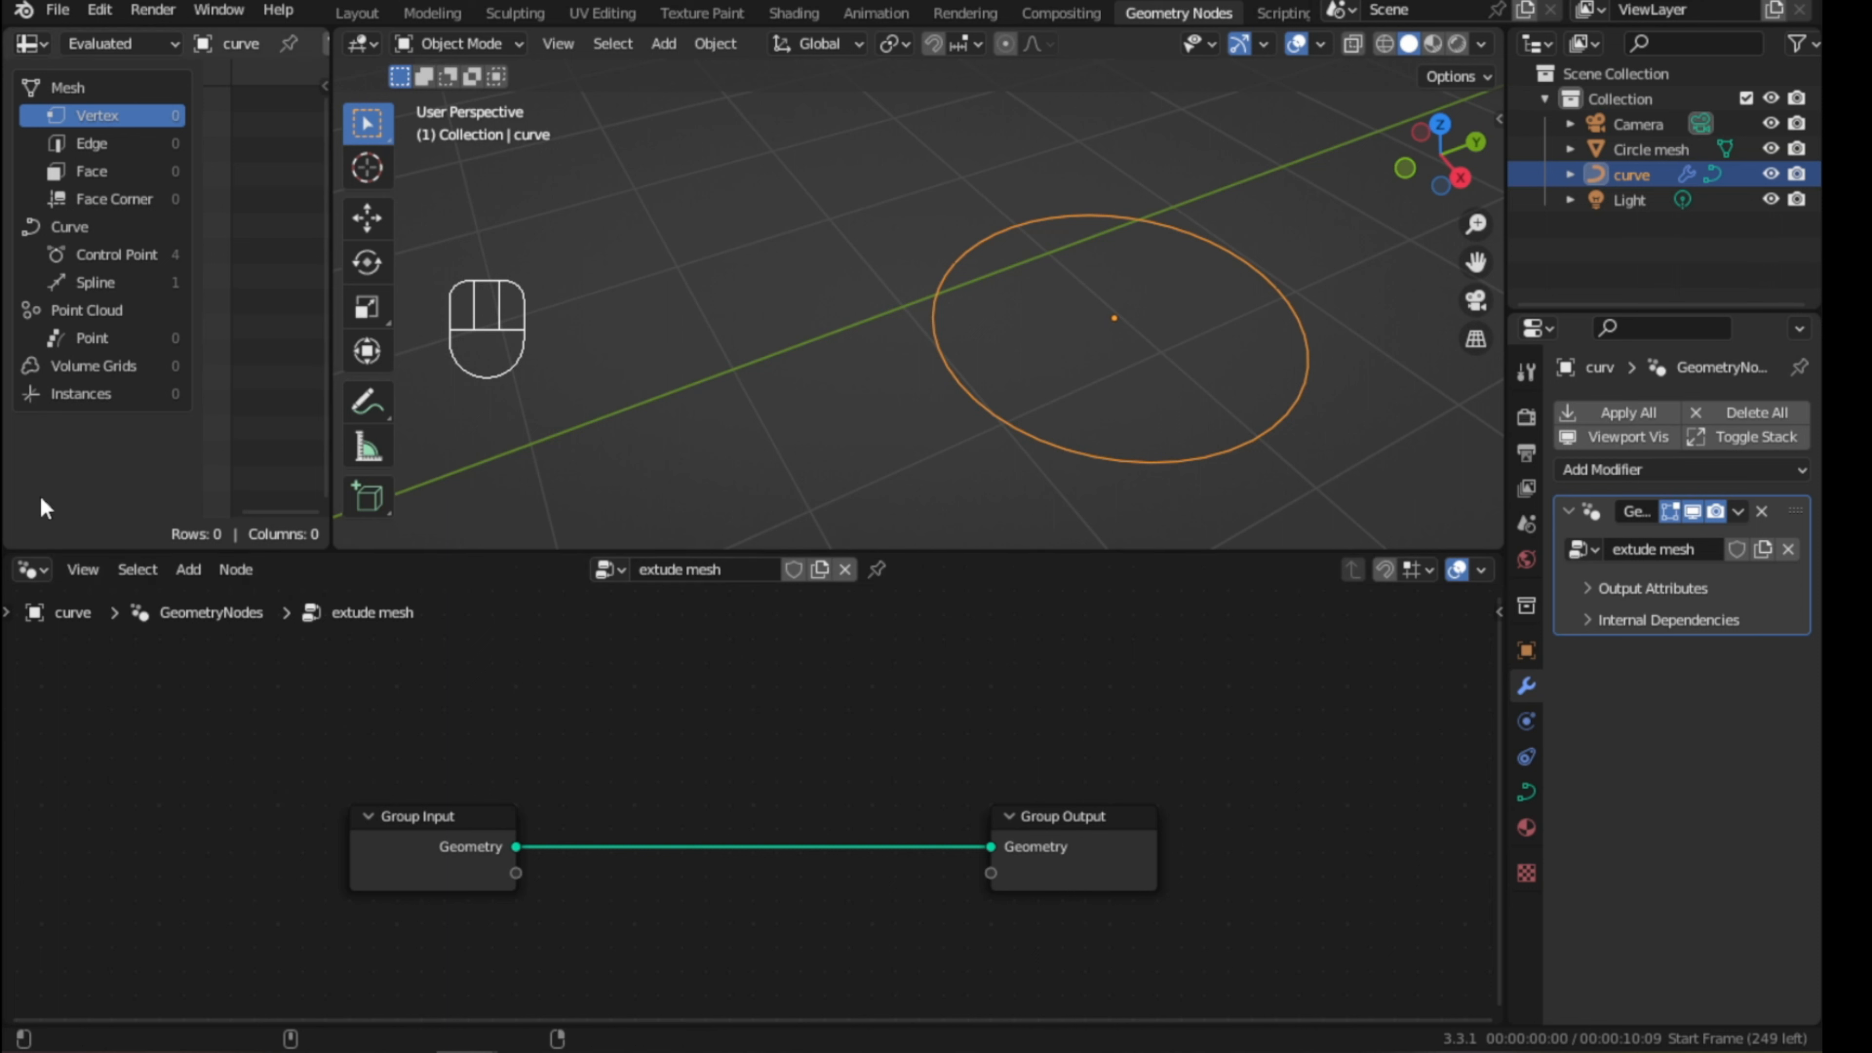
click(580, 804)
key(shift+a)
text(se)
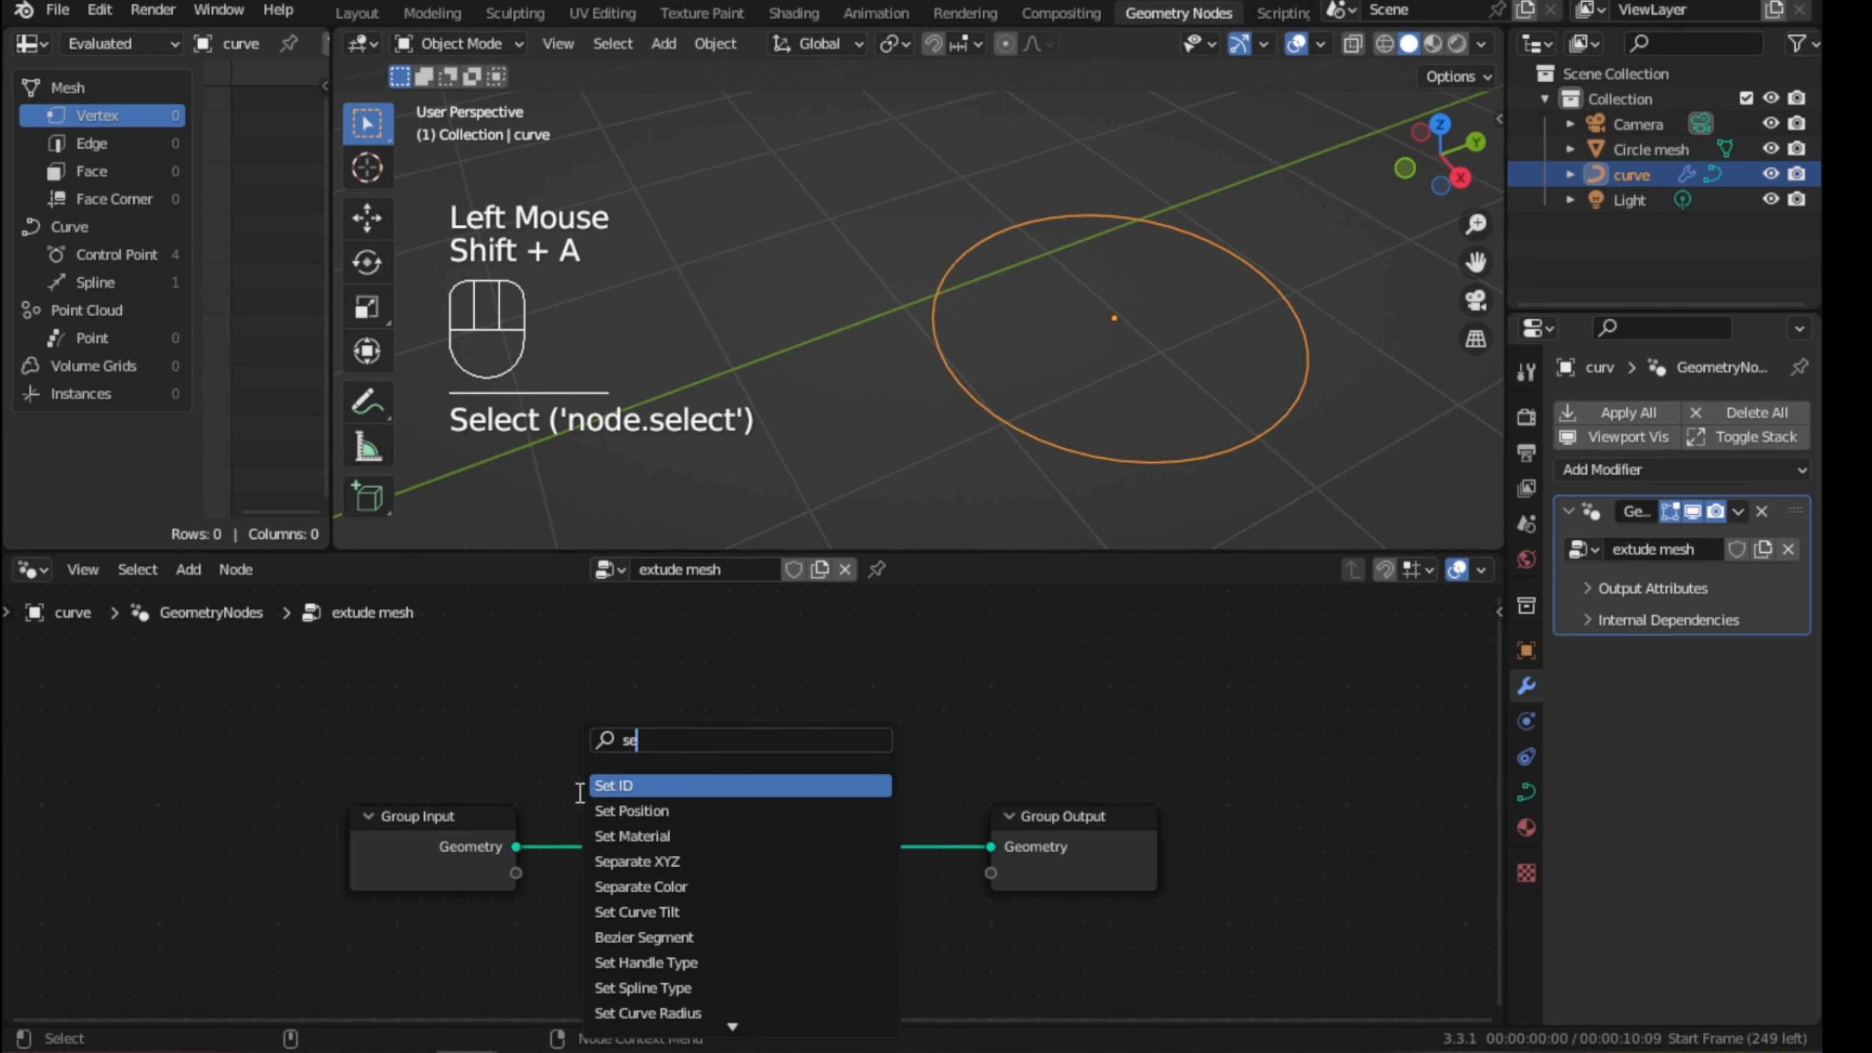
text(t posi)
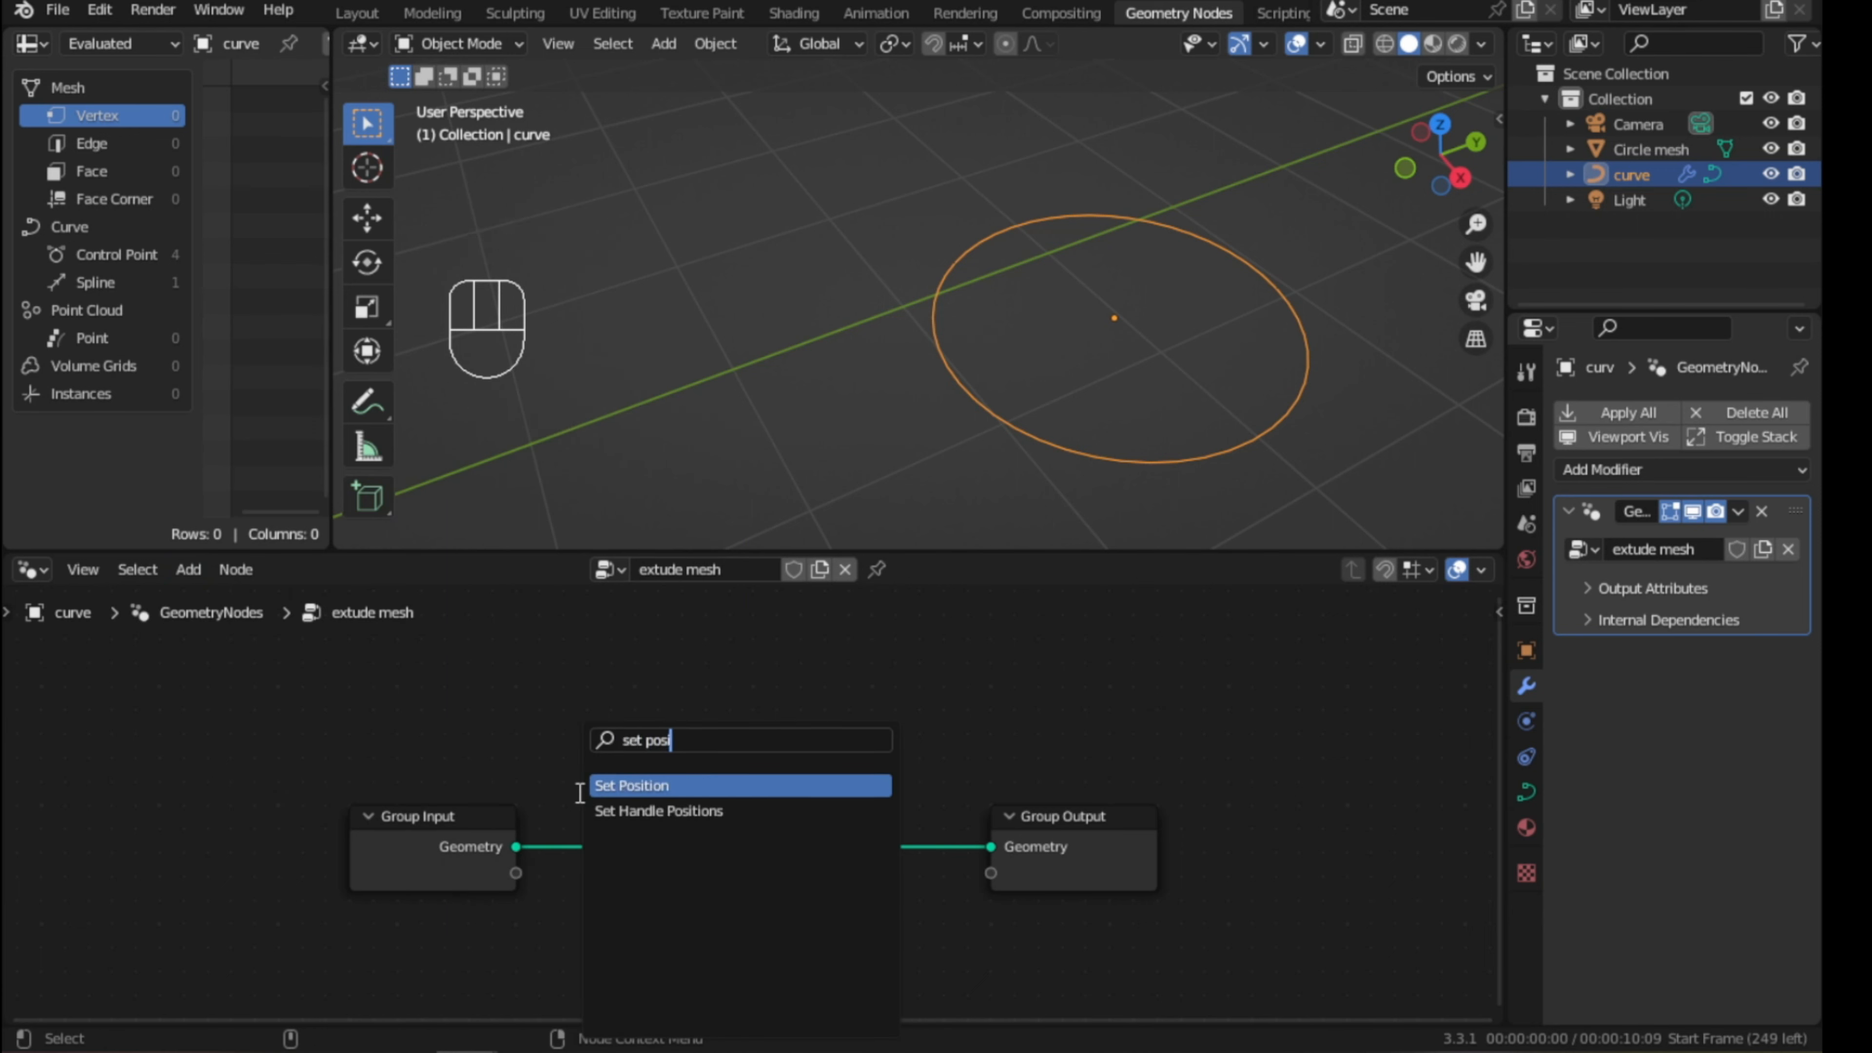
click(658, 811)
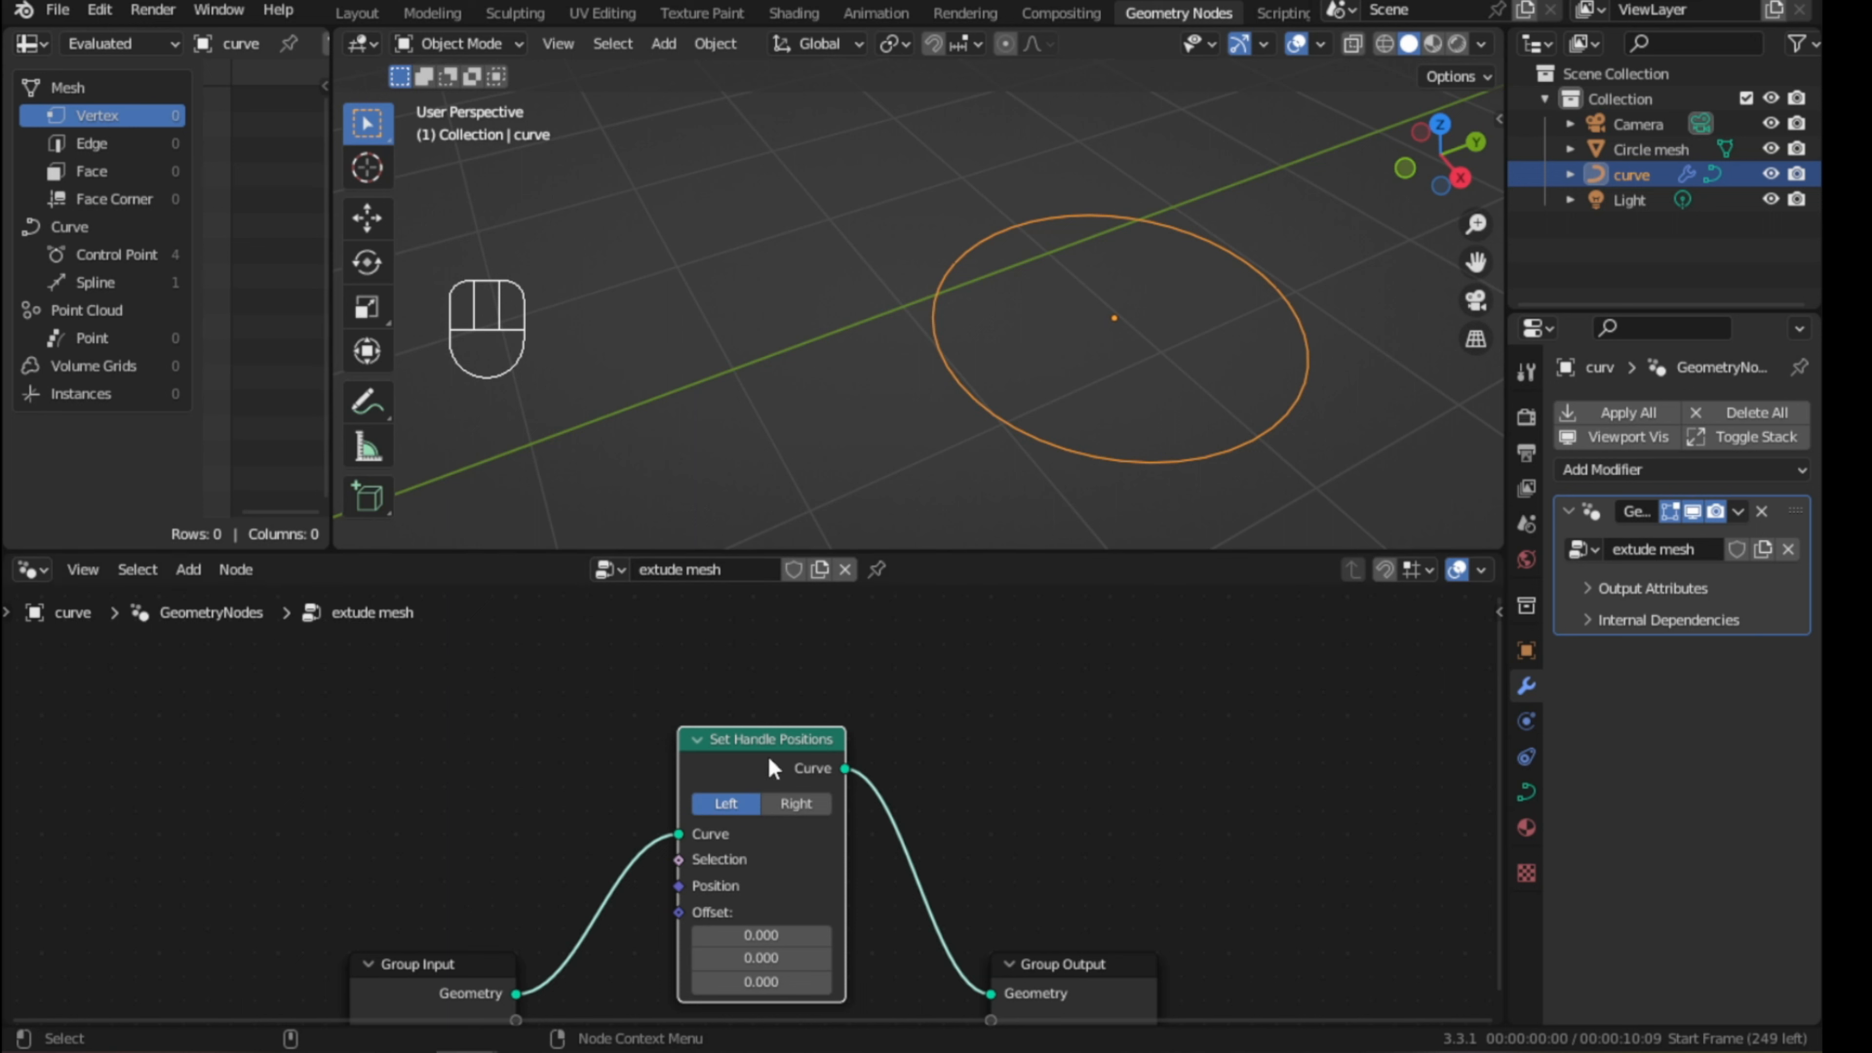
click(755, 740)
key(ctrl+x)
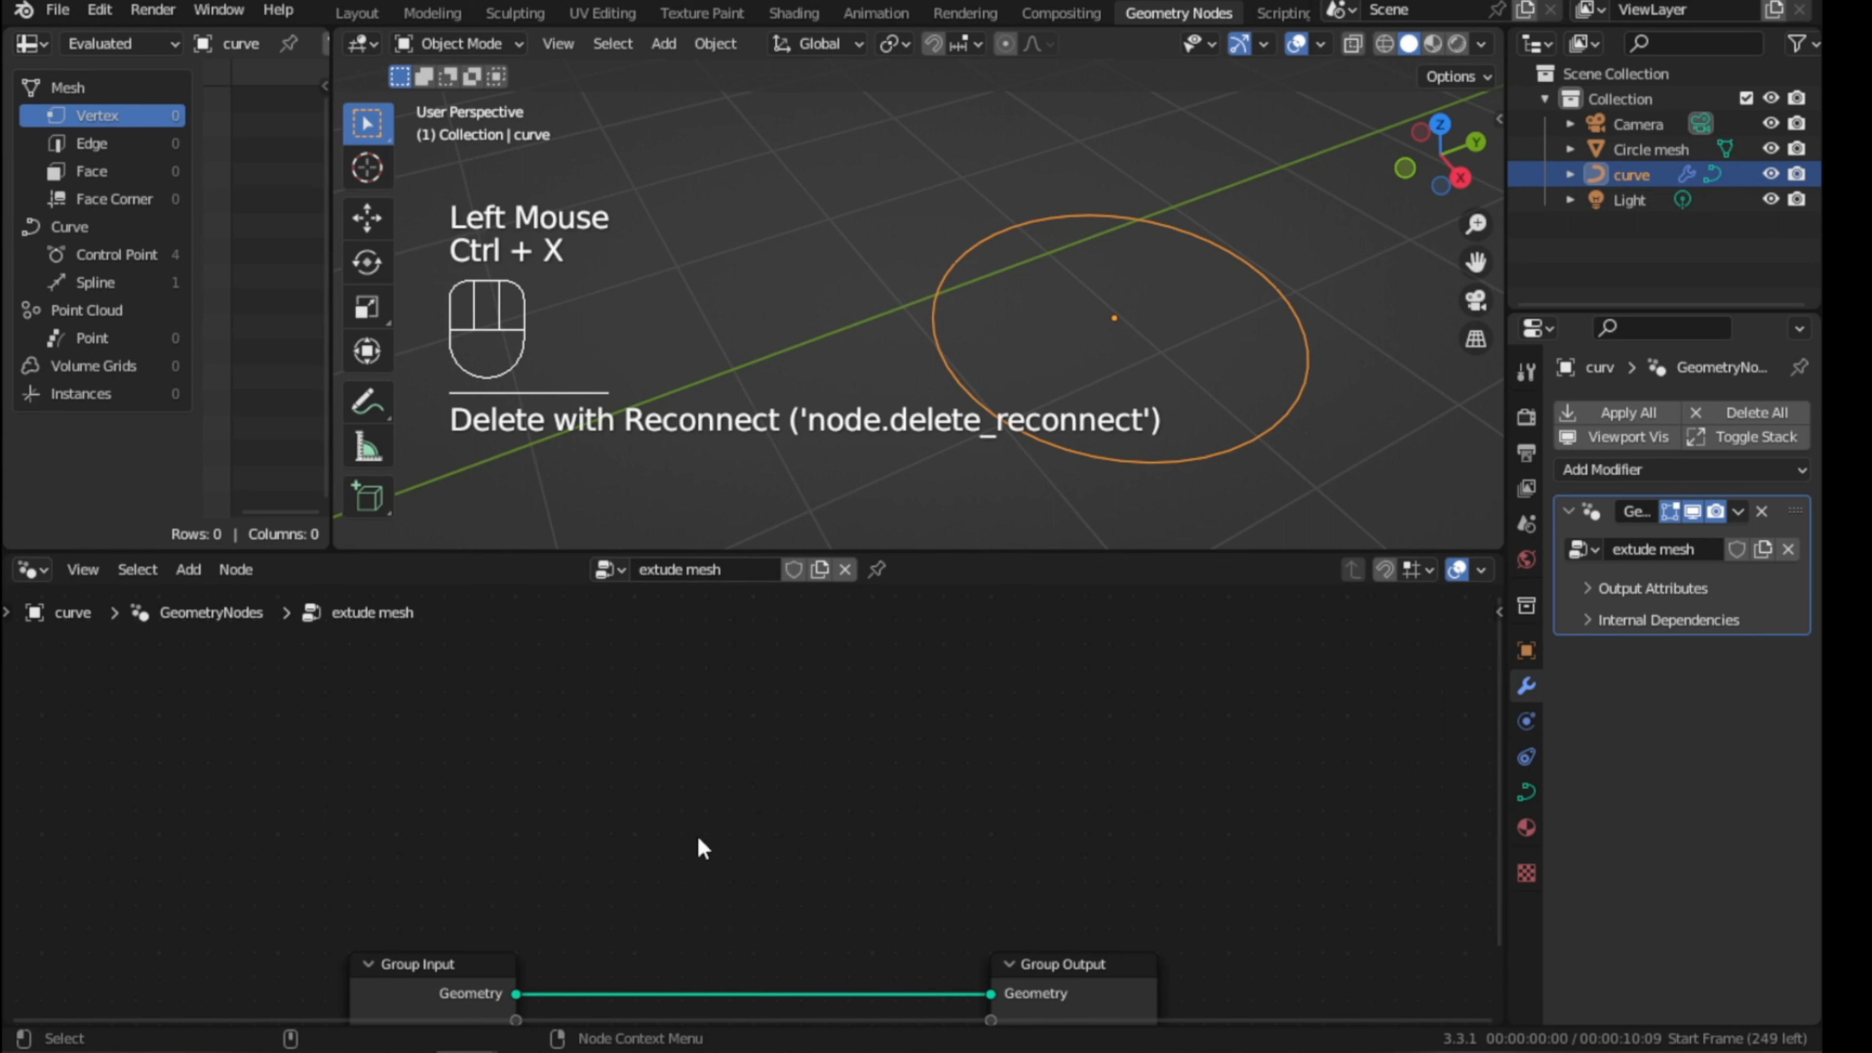
- Insert a Set Position node on the link between the Group Input and Group Output nodes
click(641, 872)
key(shift+a)
text(sset p)
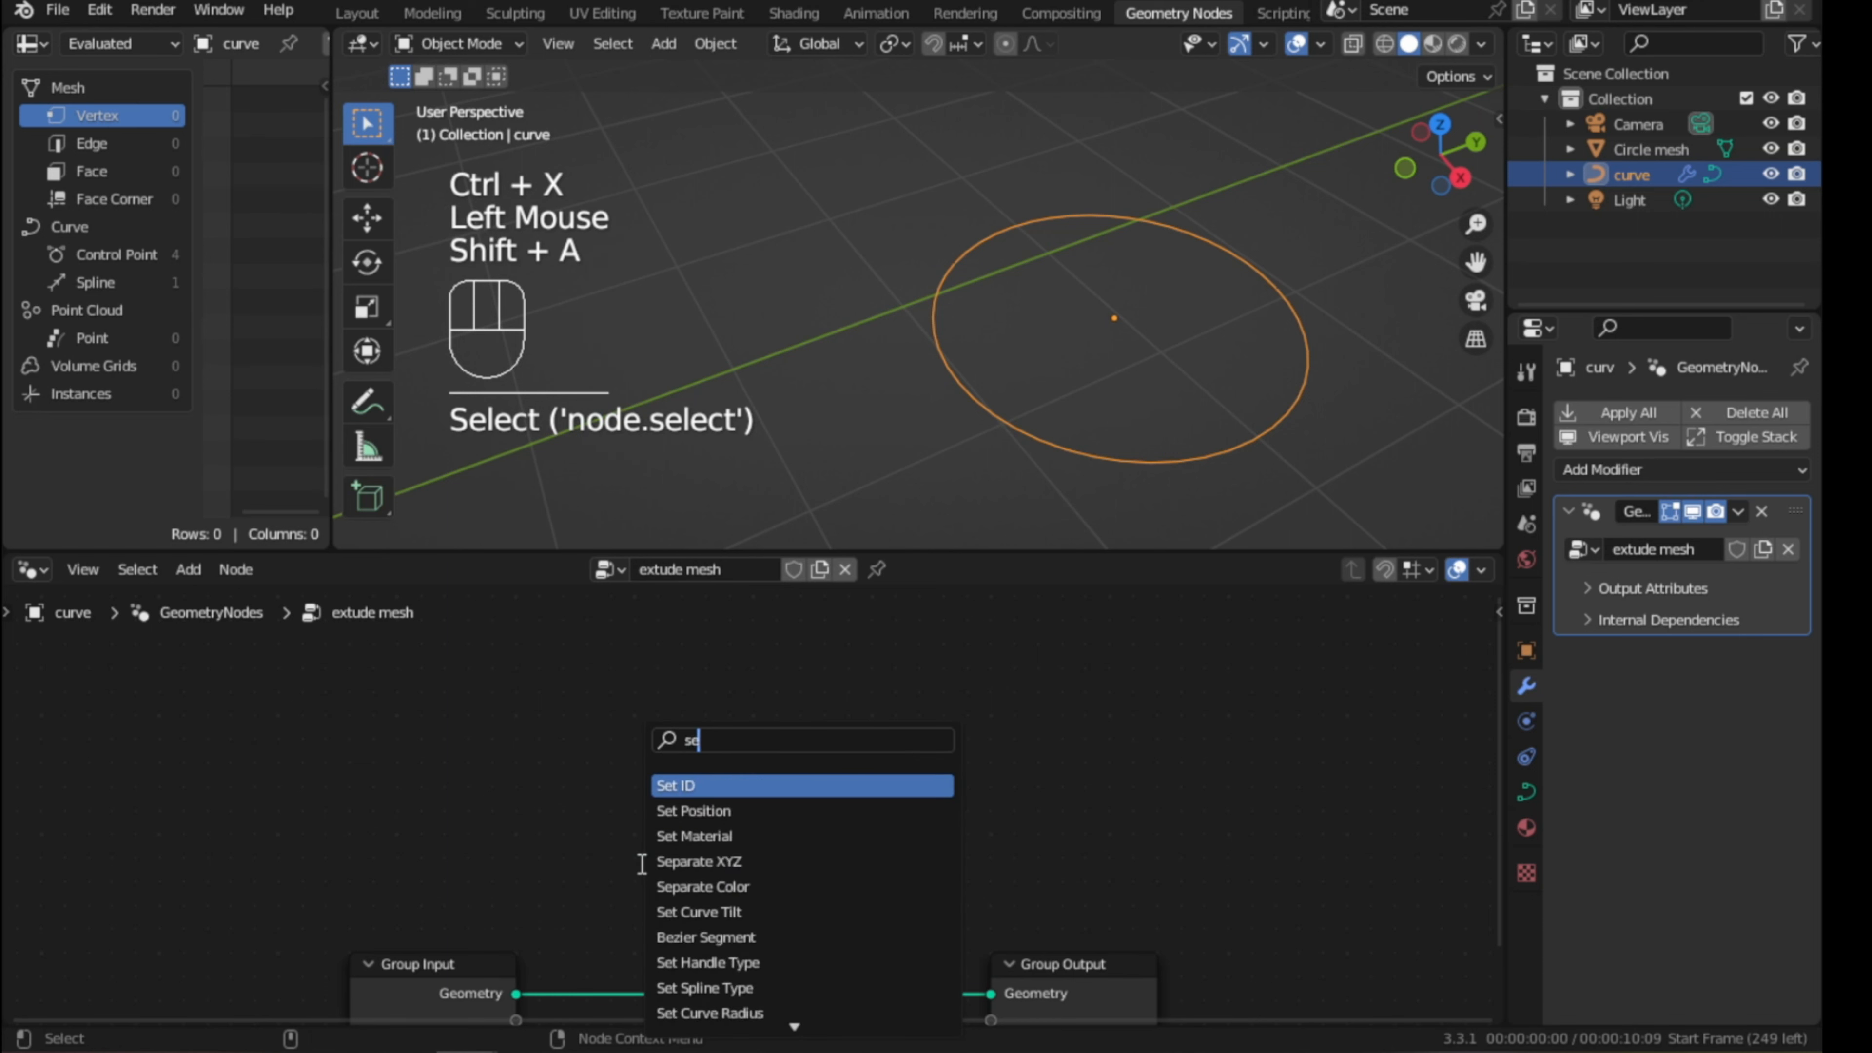
text(osi)
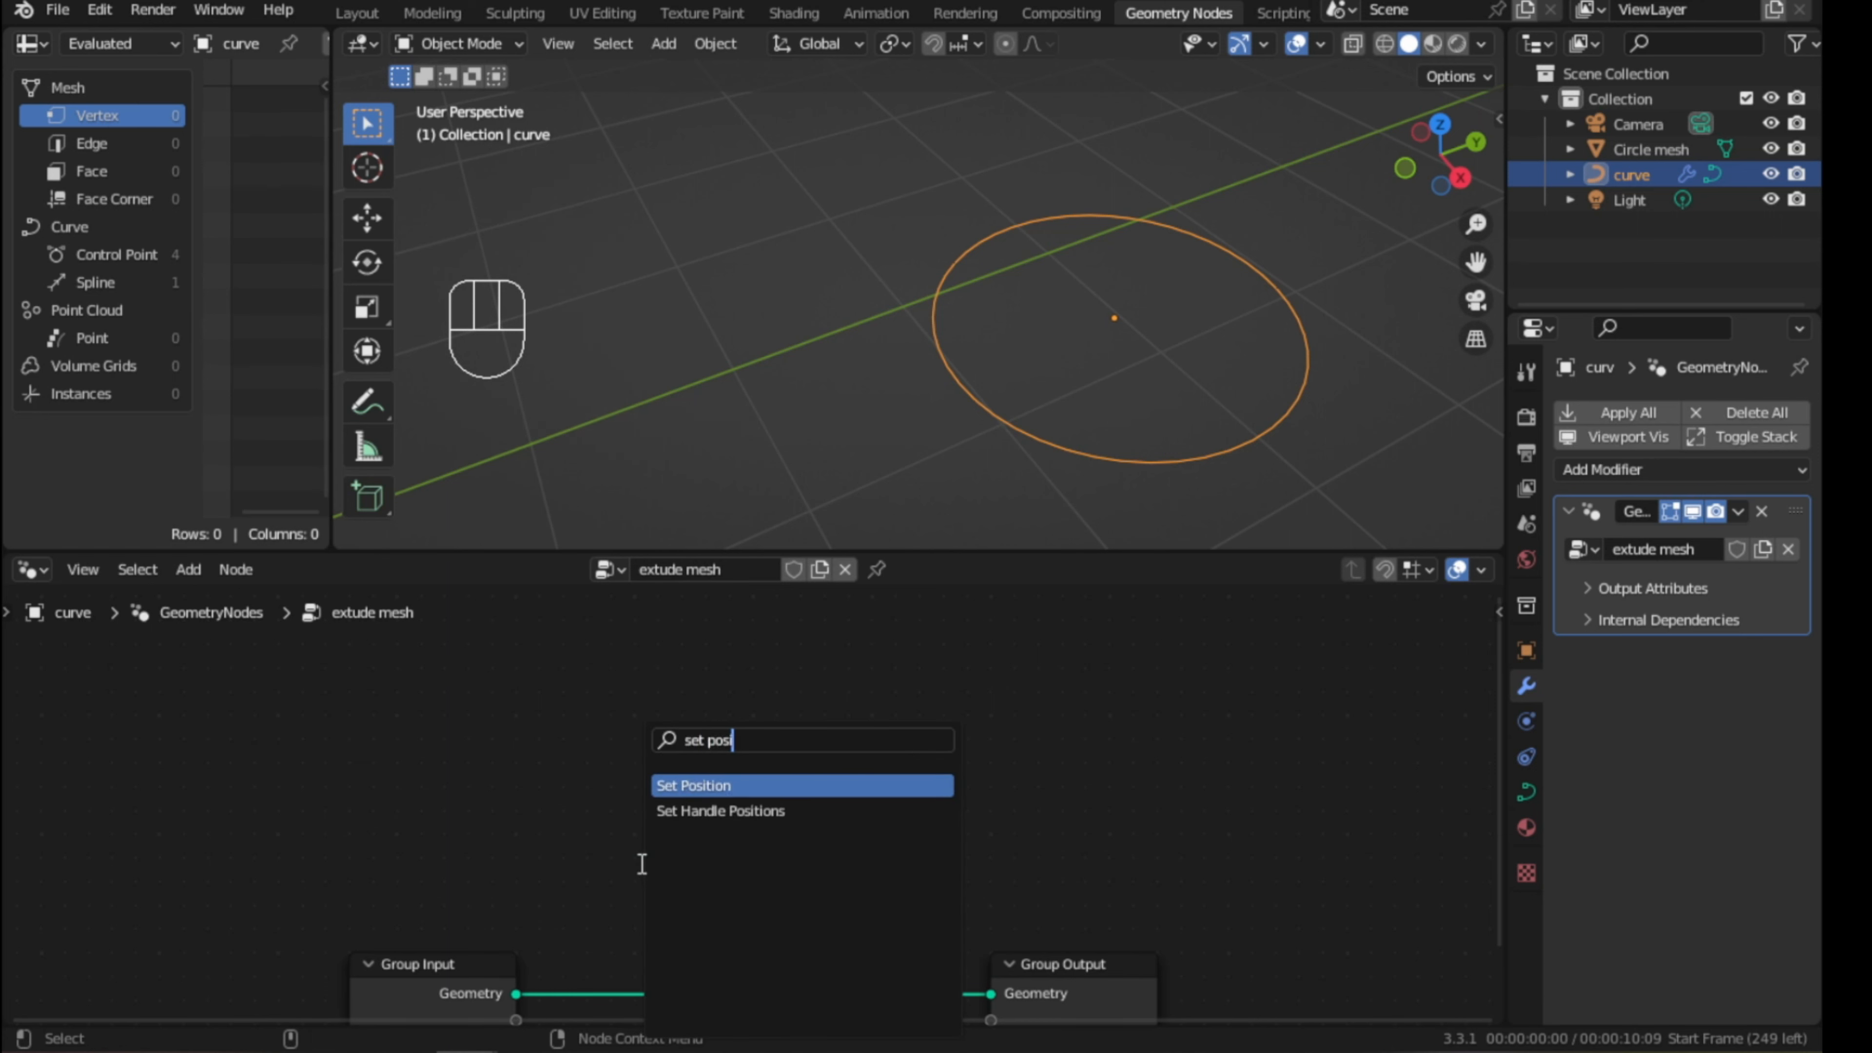
key(Return)
click(674, 859)
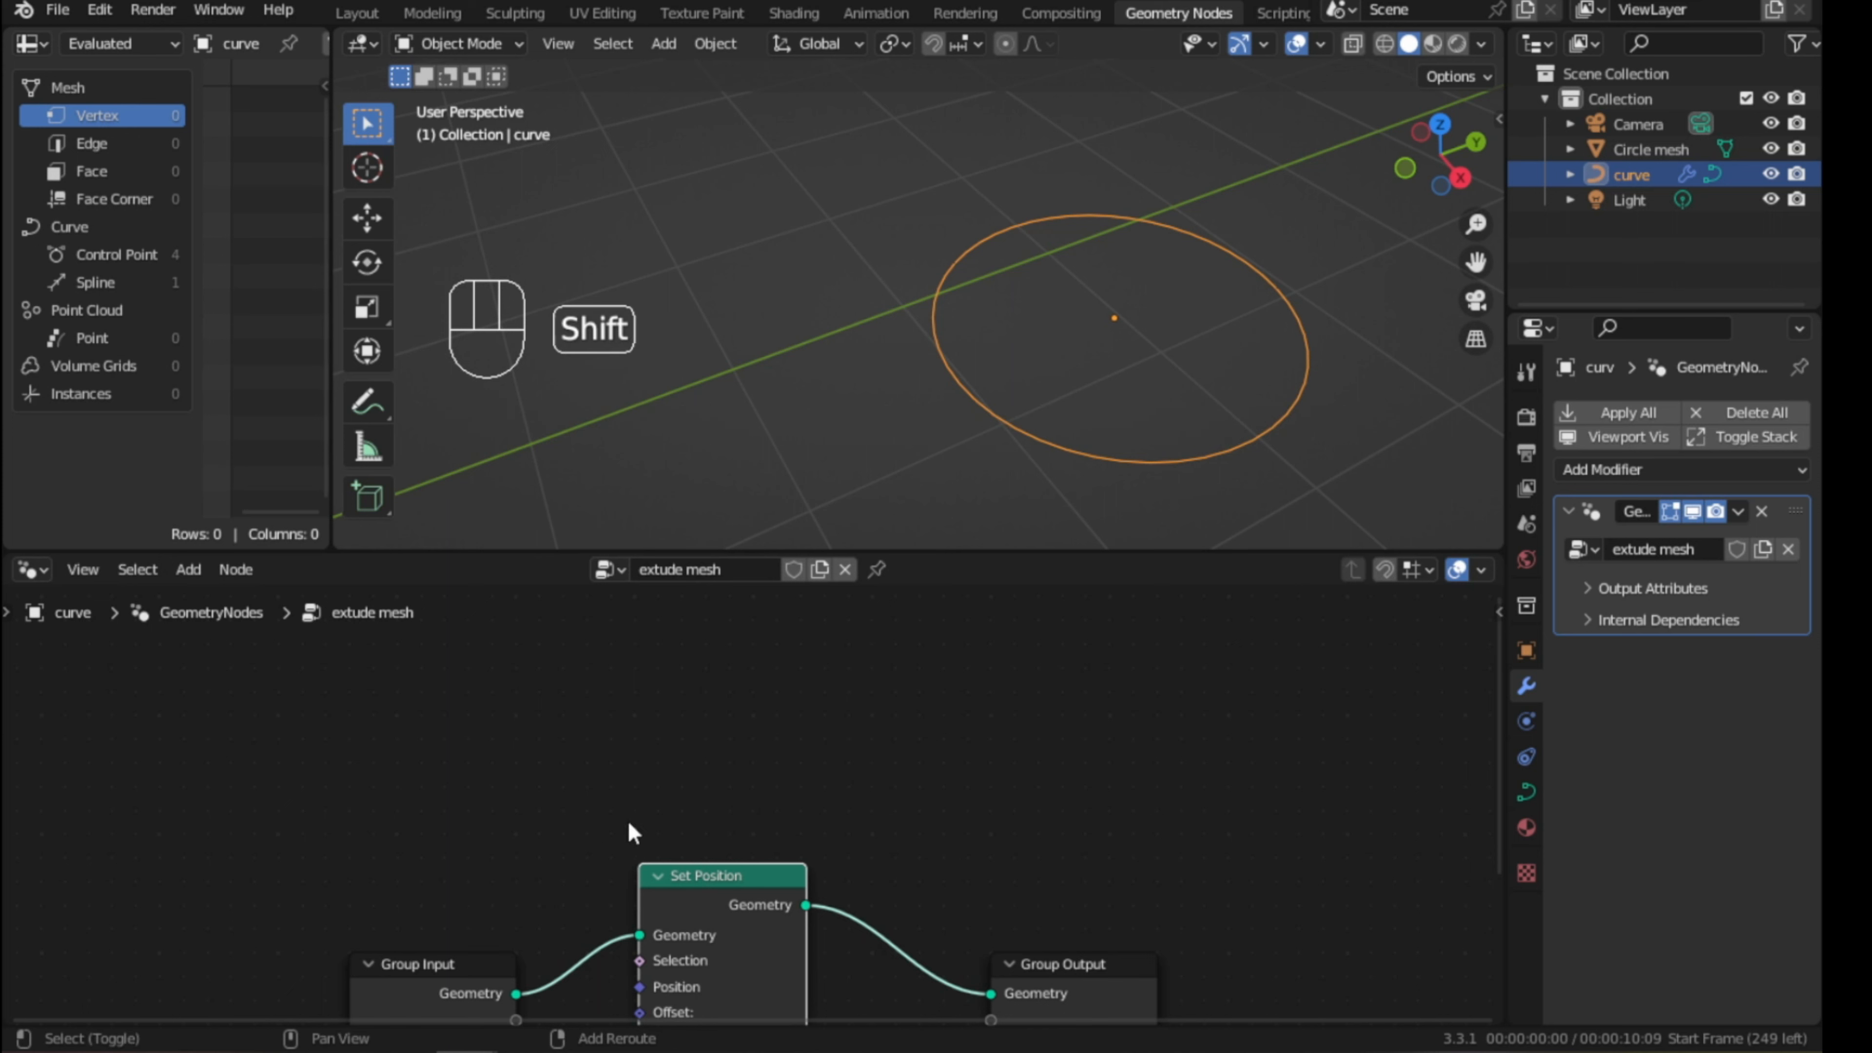
shift+middle_drag(628, 824, 721, 747)
drag(724, 873, 770, 931)
click(772, 880)
key(Escape)
key(ctrl+z)
key(ctrl+z)
key(ctrl+z)
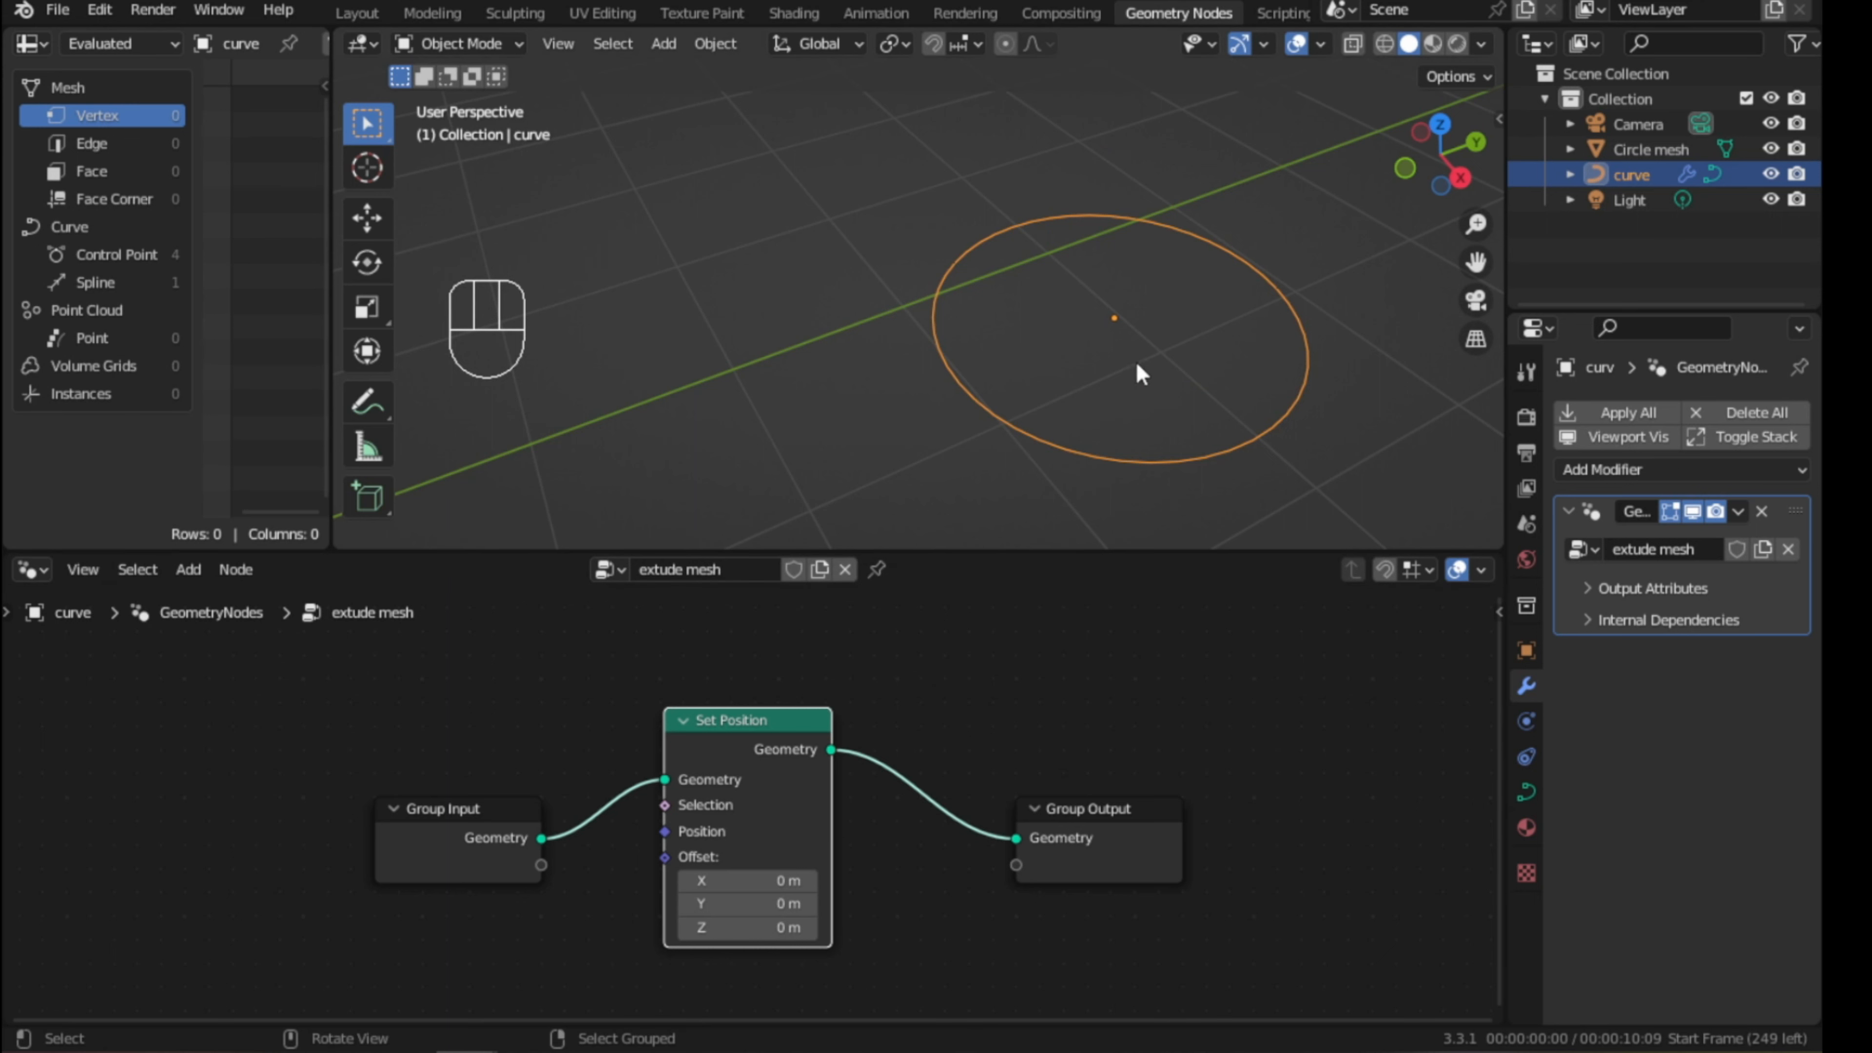
- Spread the Group Input and Set Position nodes apart to make room for another node between them
scroll(1129, 369, down, 3)
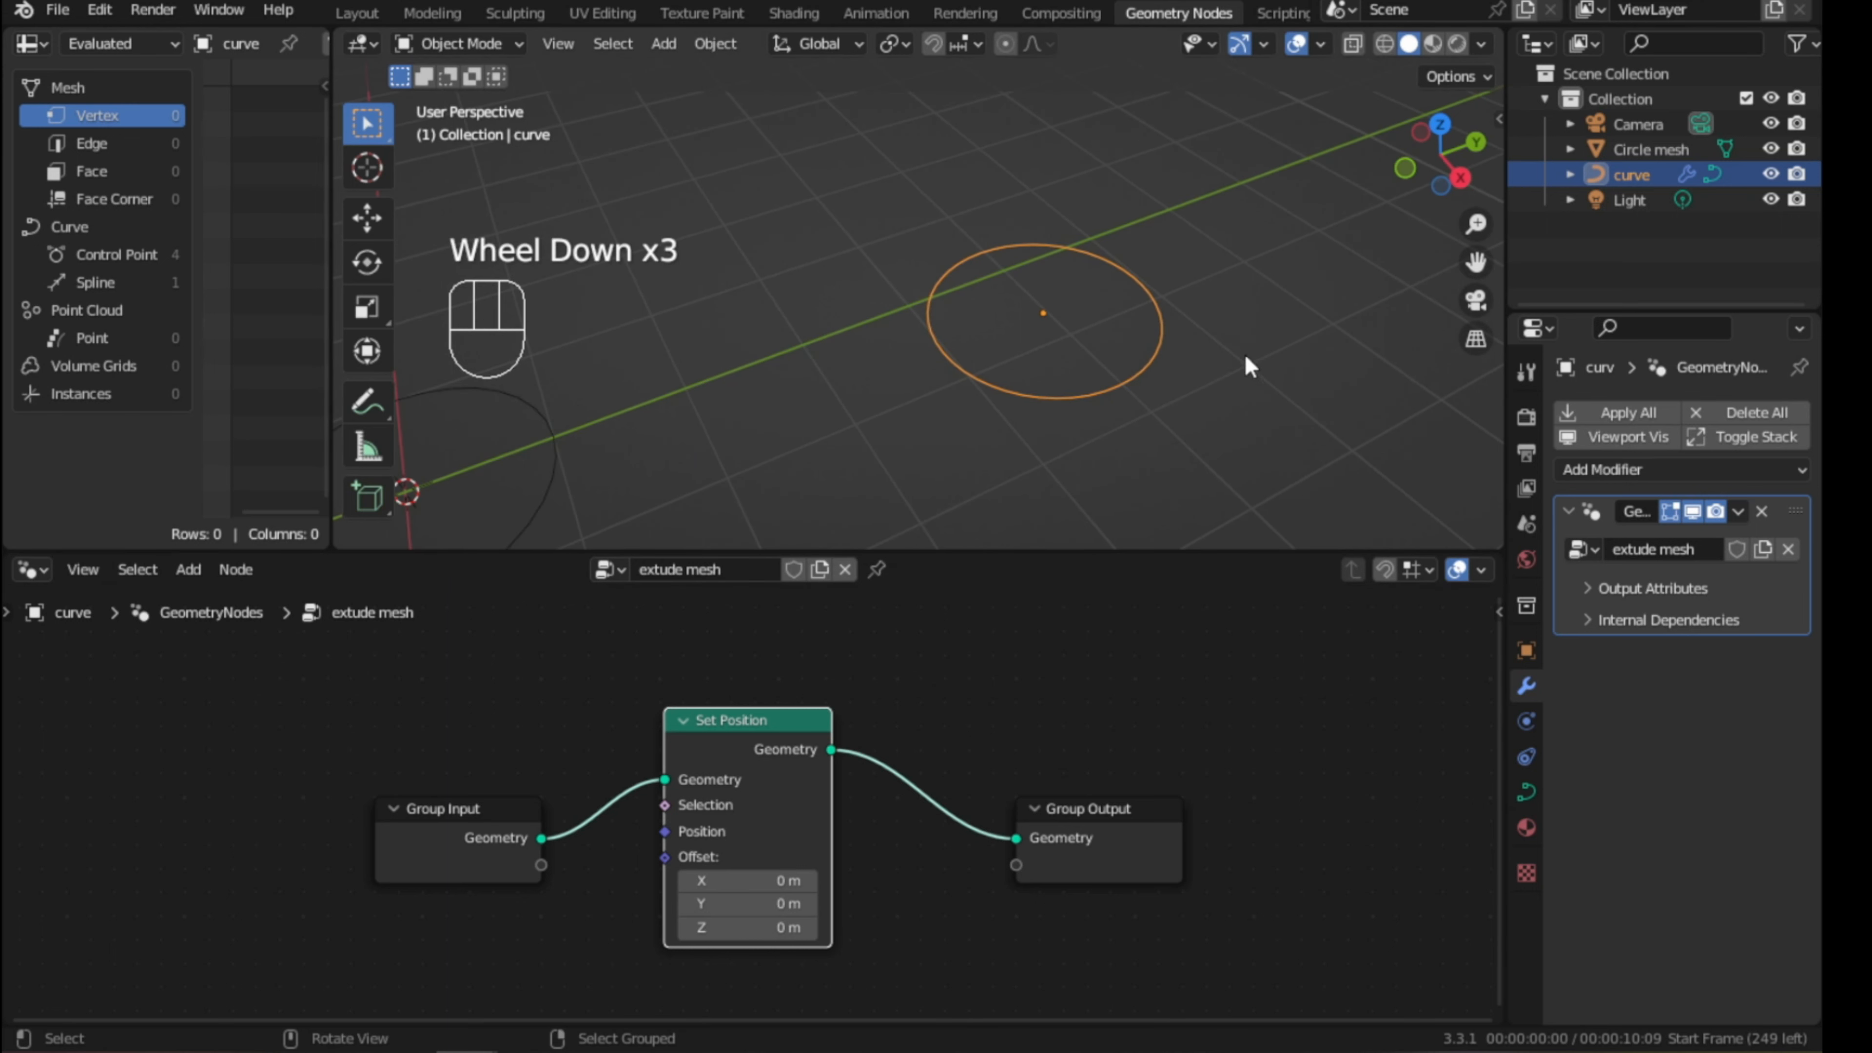
scroll(818, 760, up, 3)
click(791, 689)
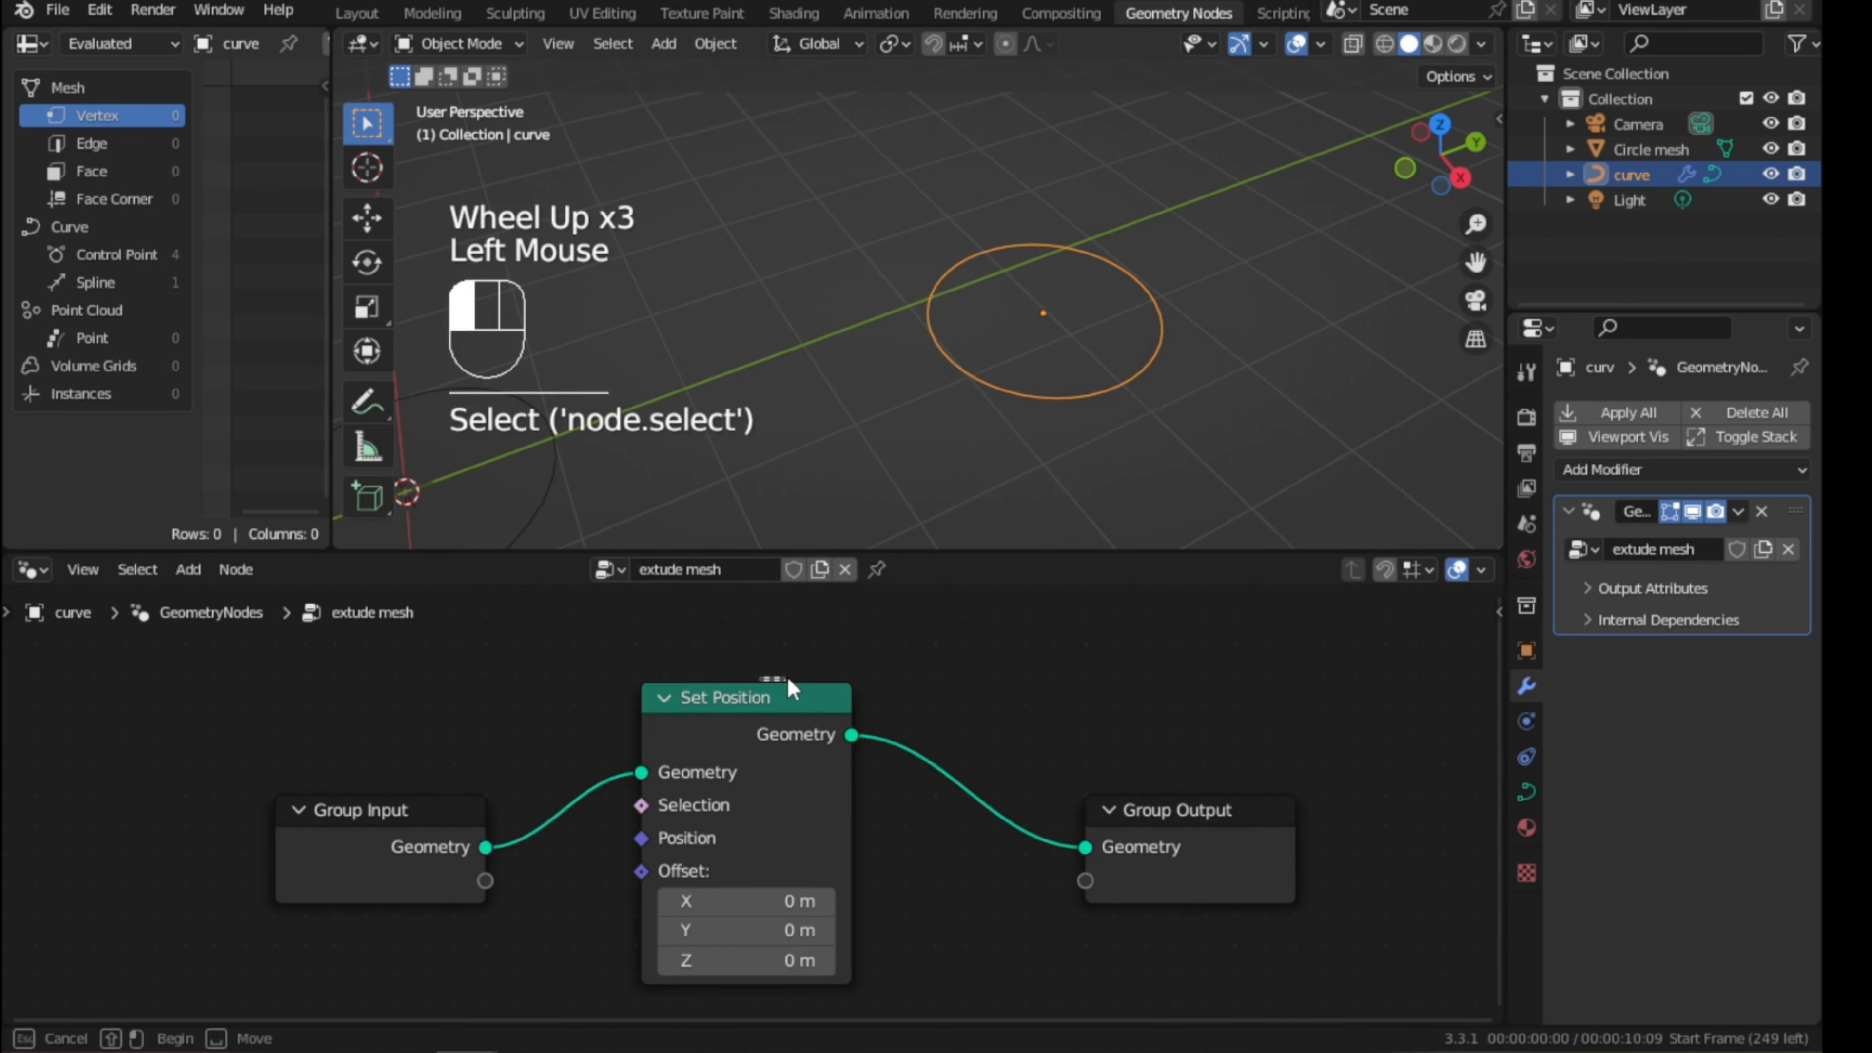
drag(791, 689, 883, 720)
drag(419, 813, 248, 824)
- Insert an Extrude Mesh node on the link between the Group Input and Set Position nodes
click(478, 778)
key(shift+a)
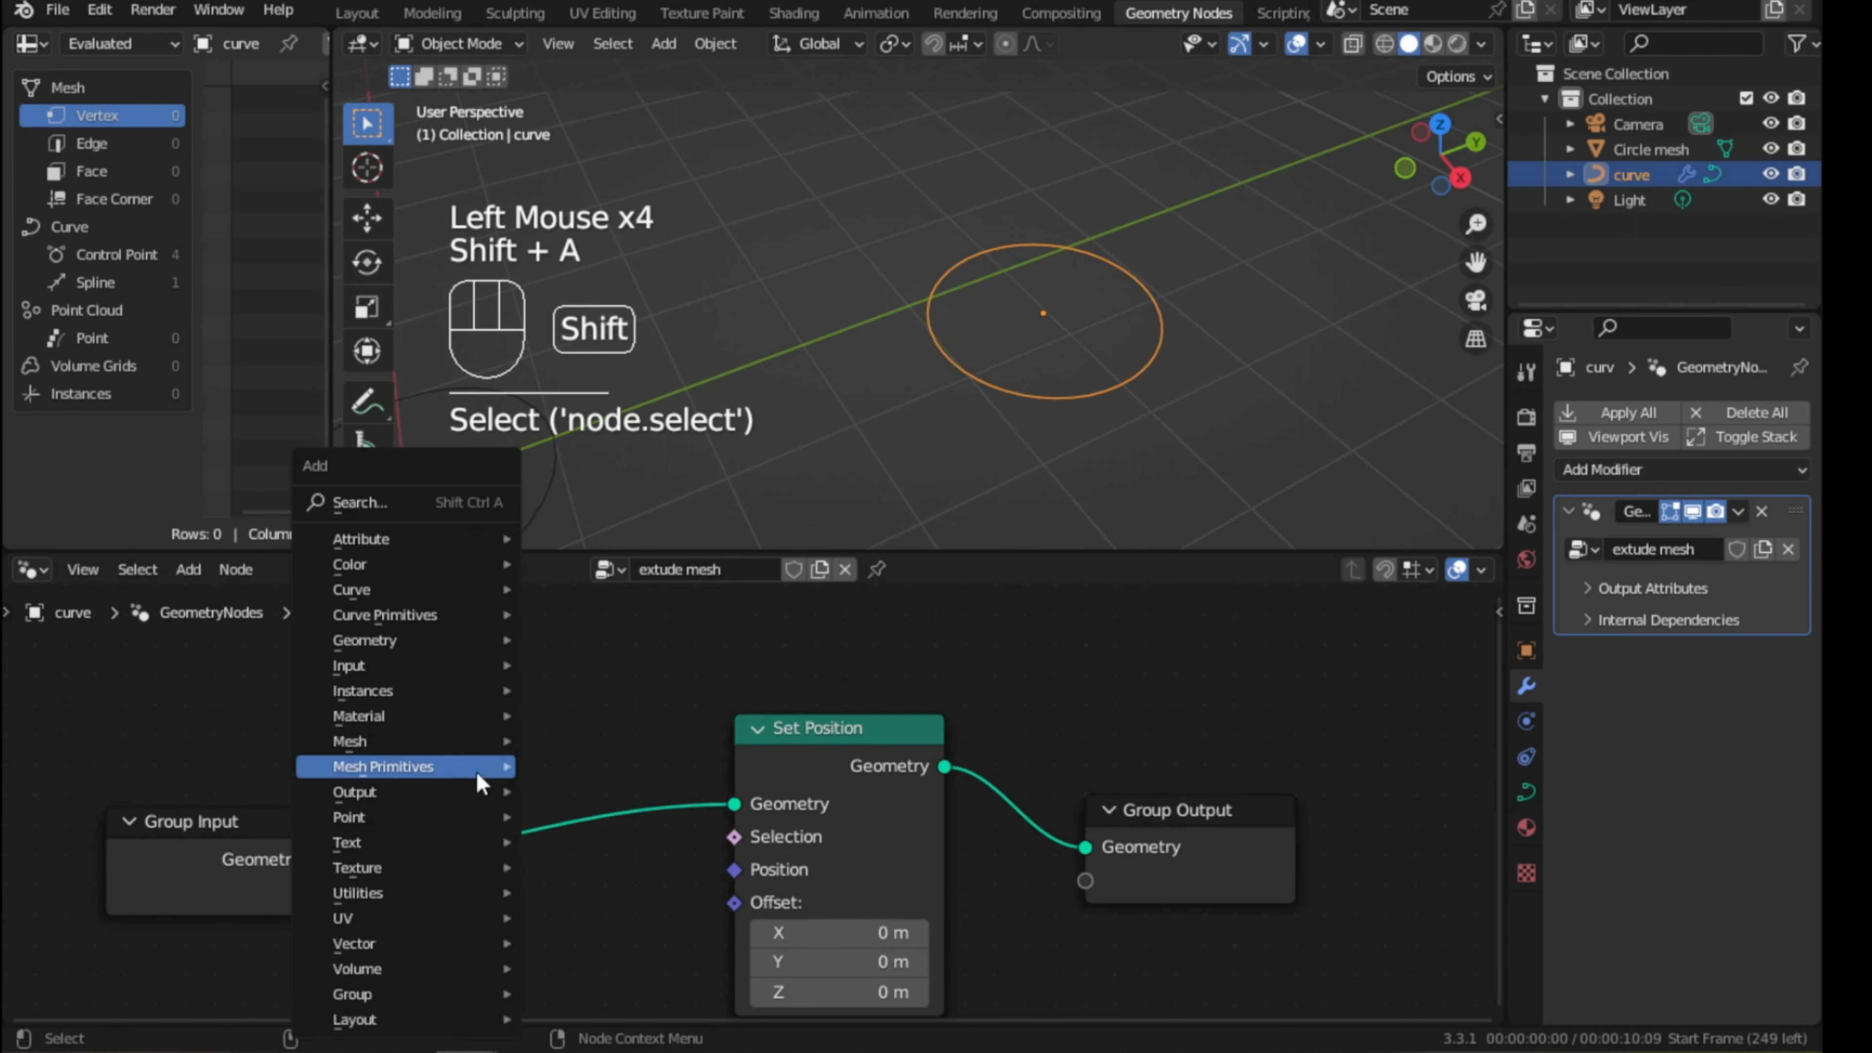
text(ext)
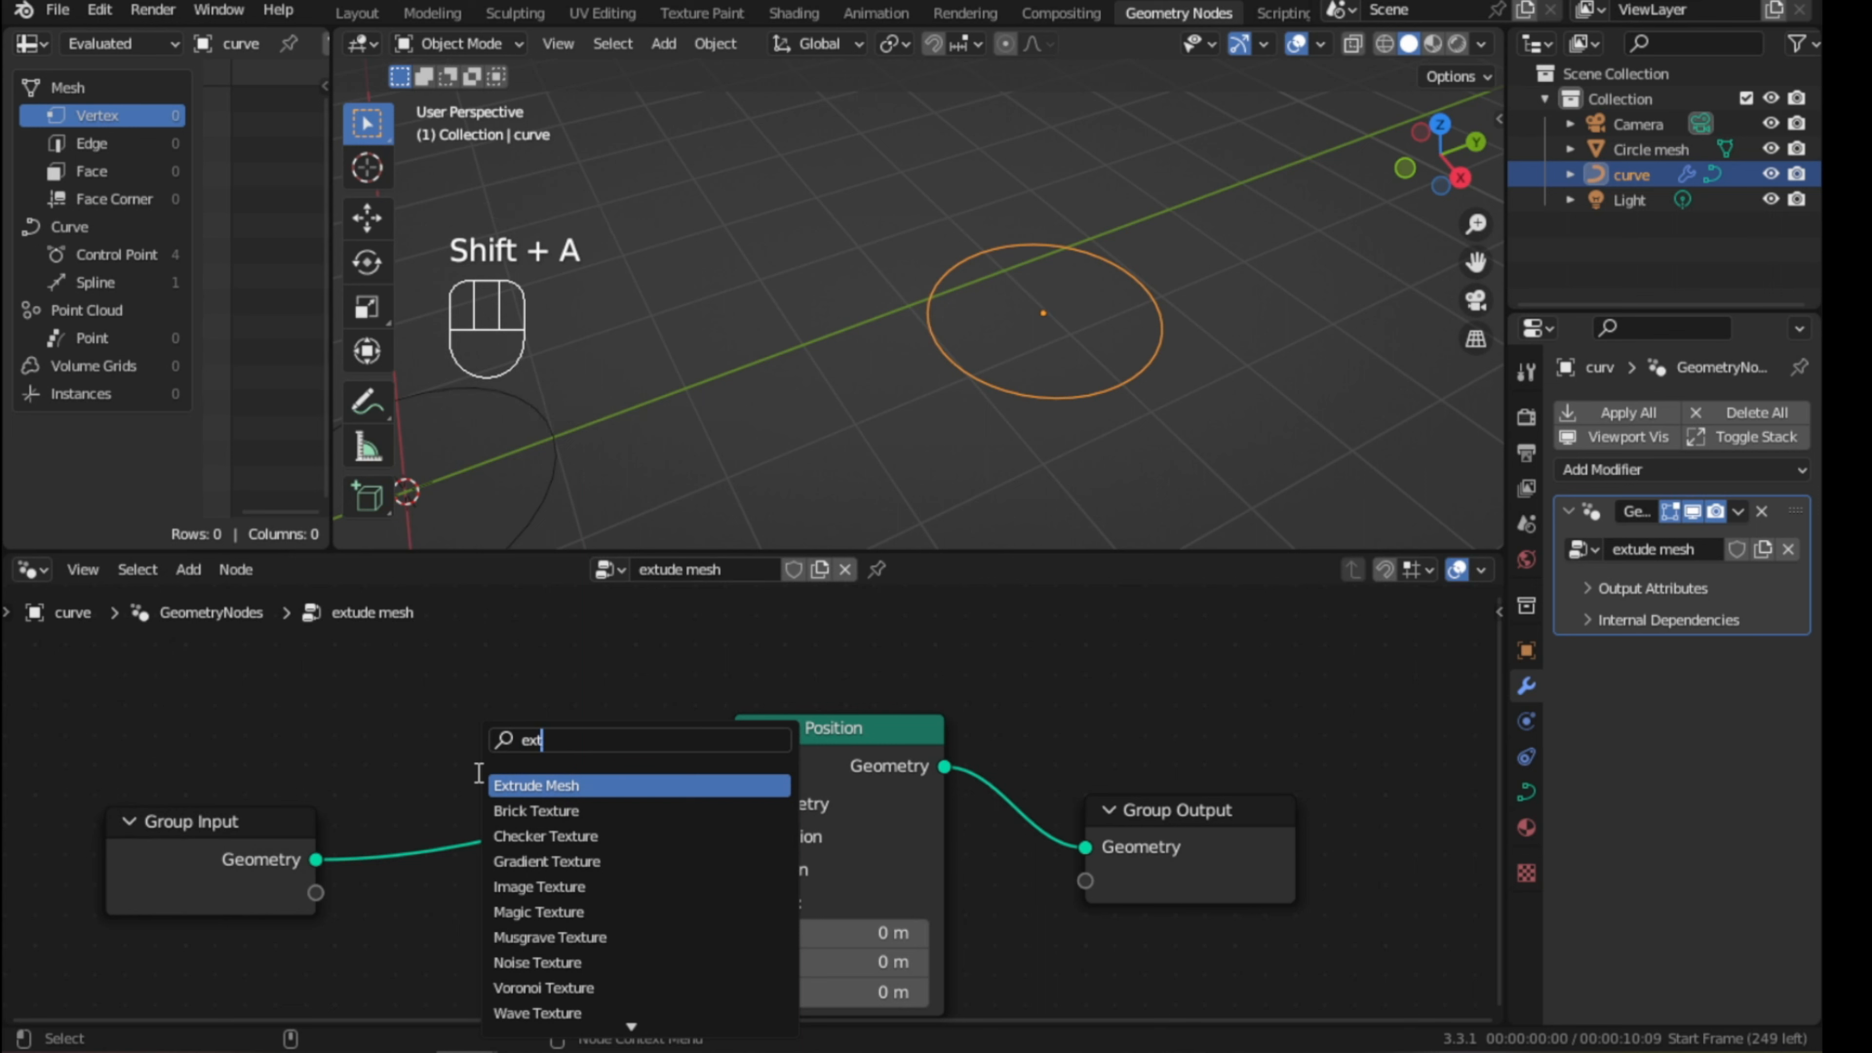
text(ru)
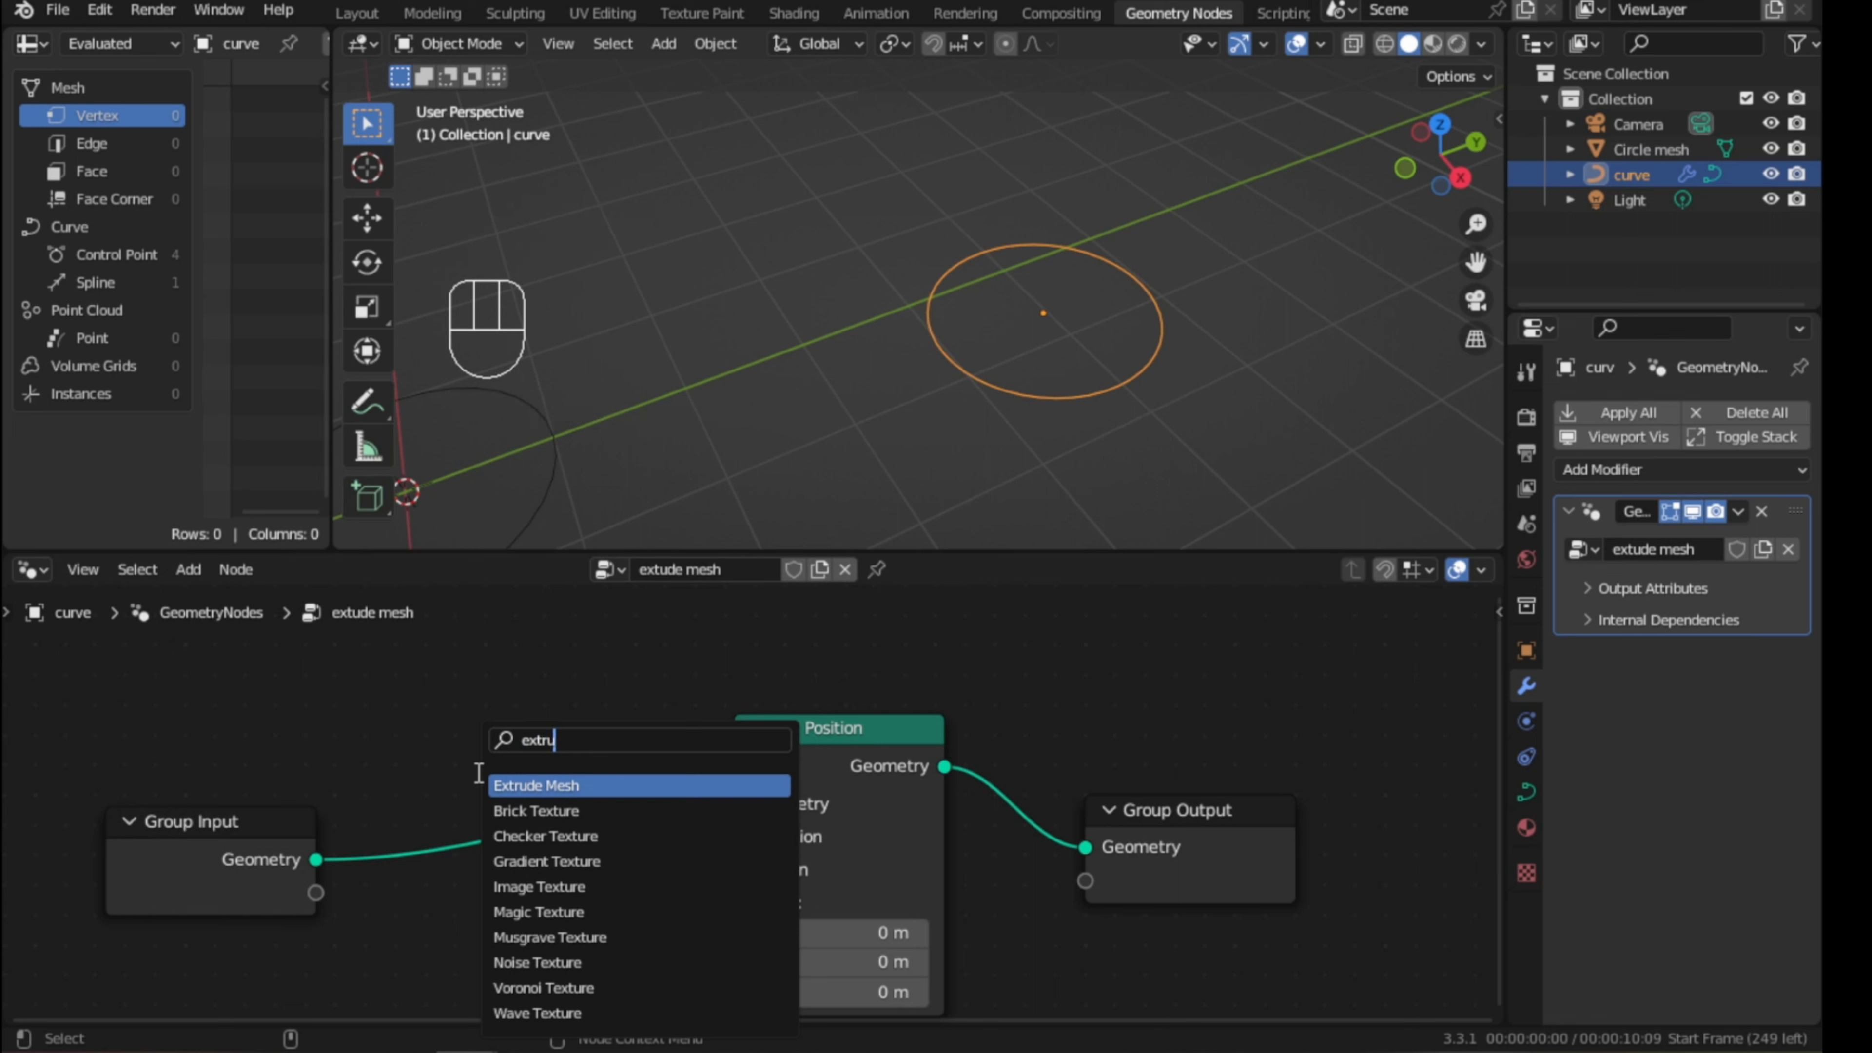
key(Return)
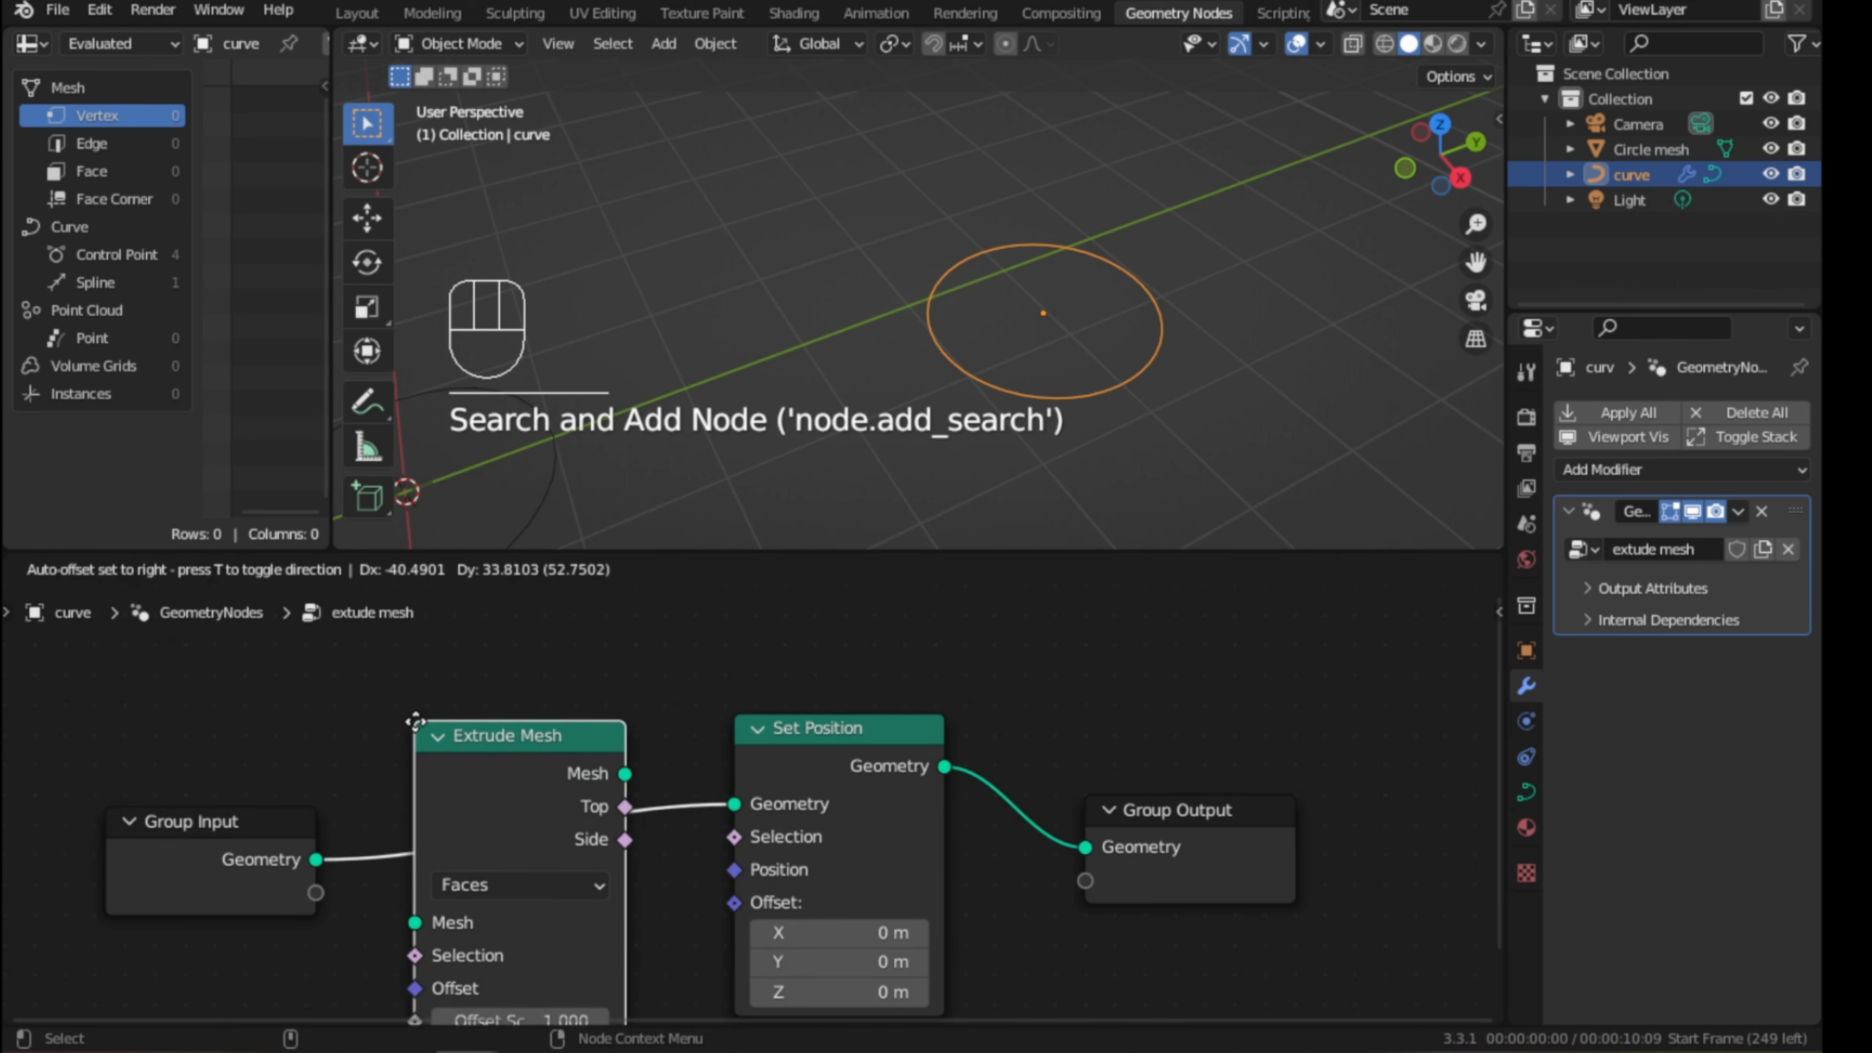
click(430, 679)
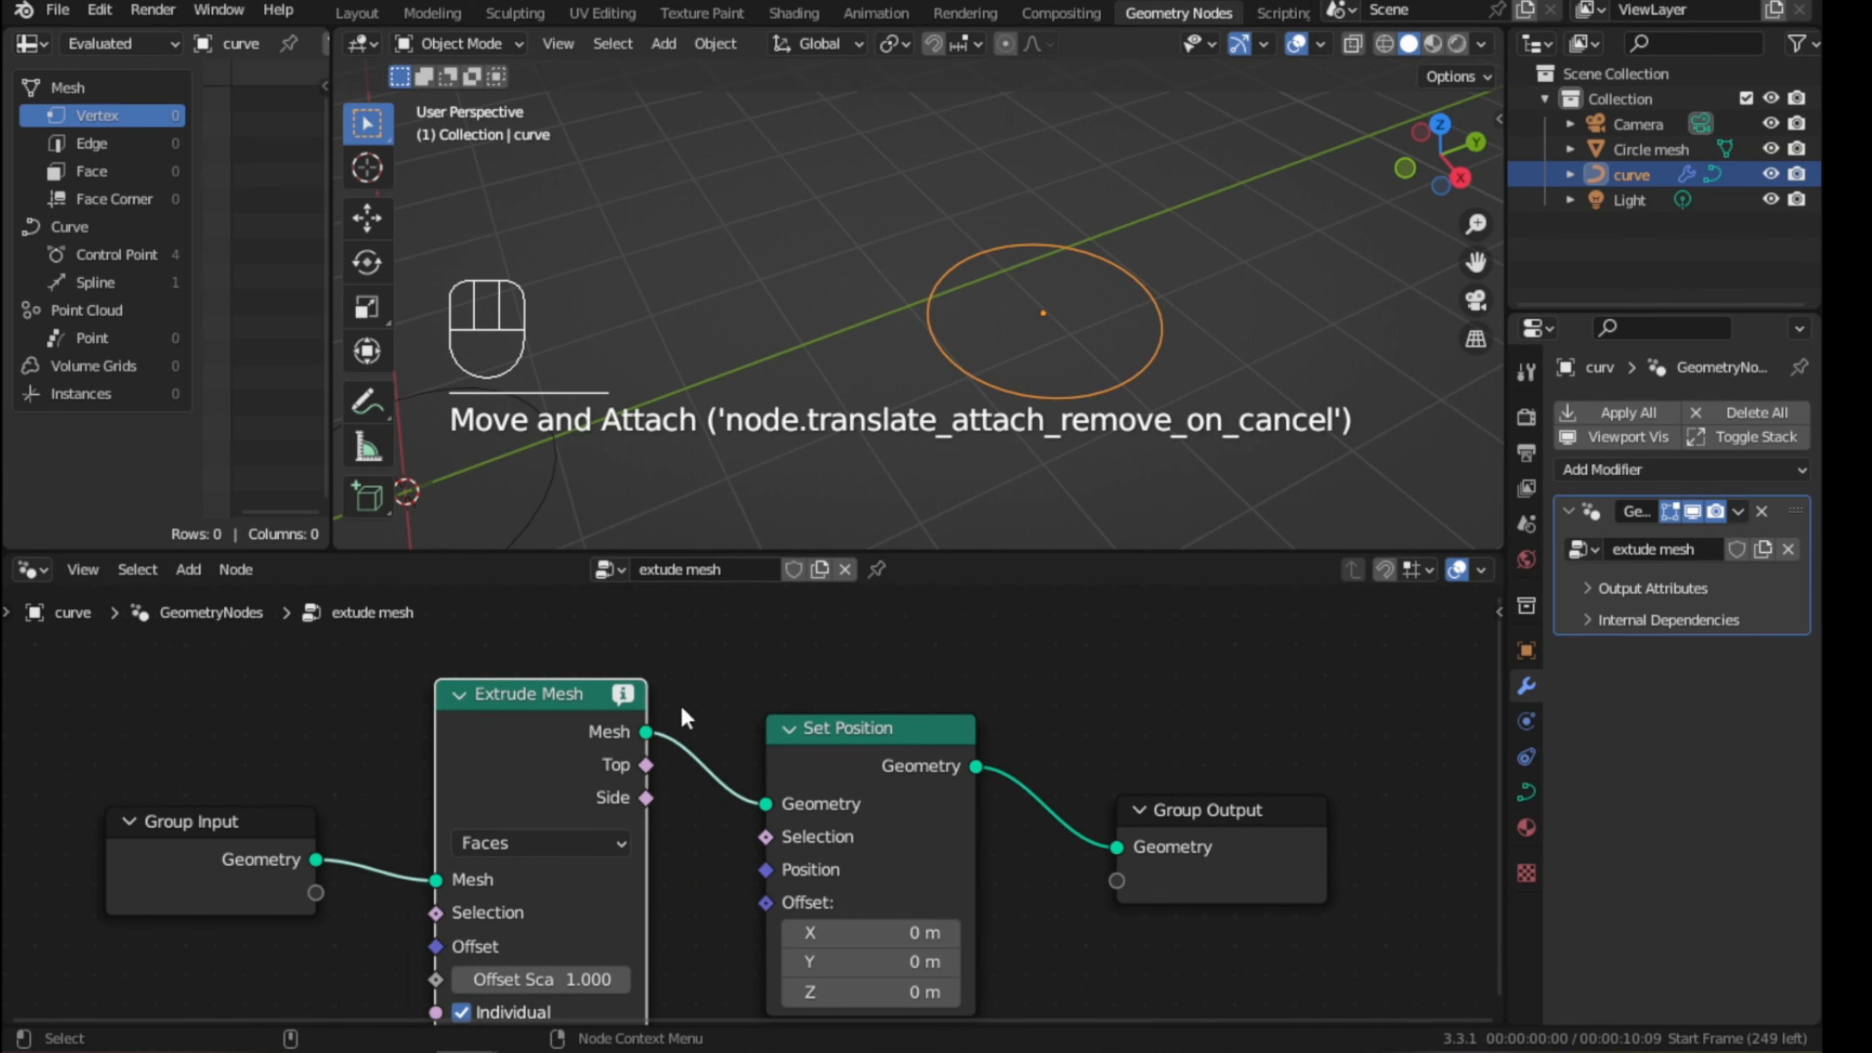
- Set the Extrude Mesh node's mode to Edges and connect its Top output to the Selection input of Set Position
scroll(700, 663, up, 1)
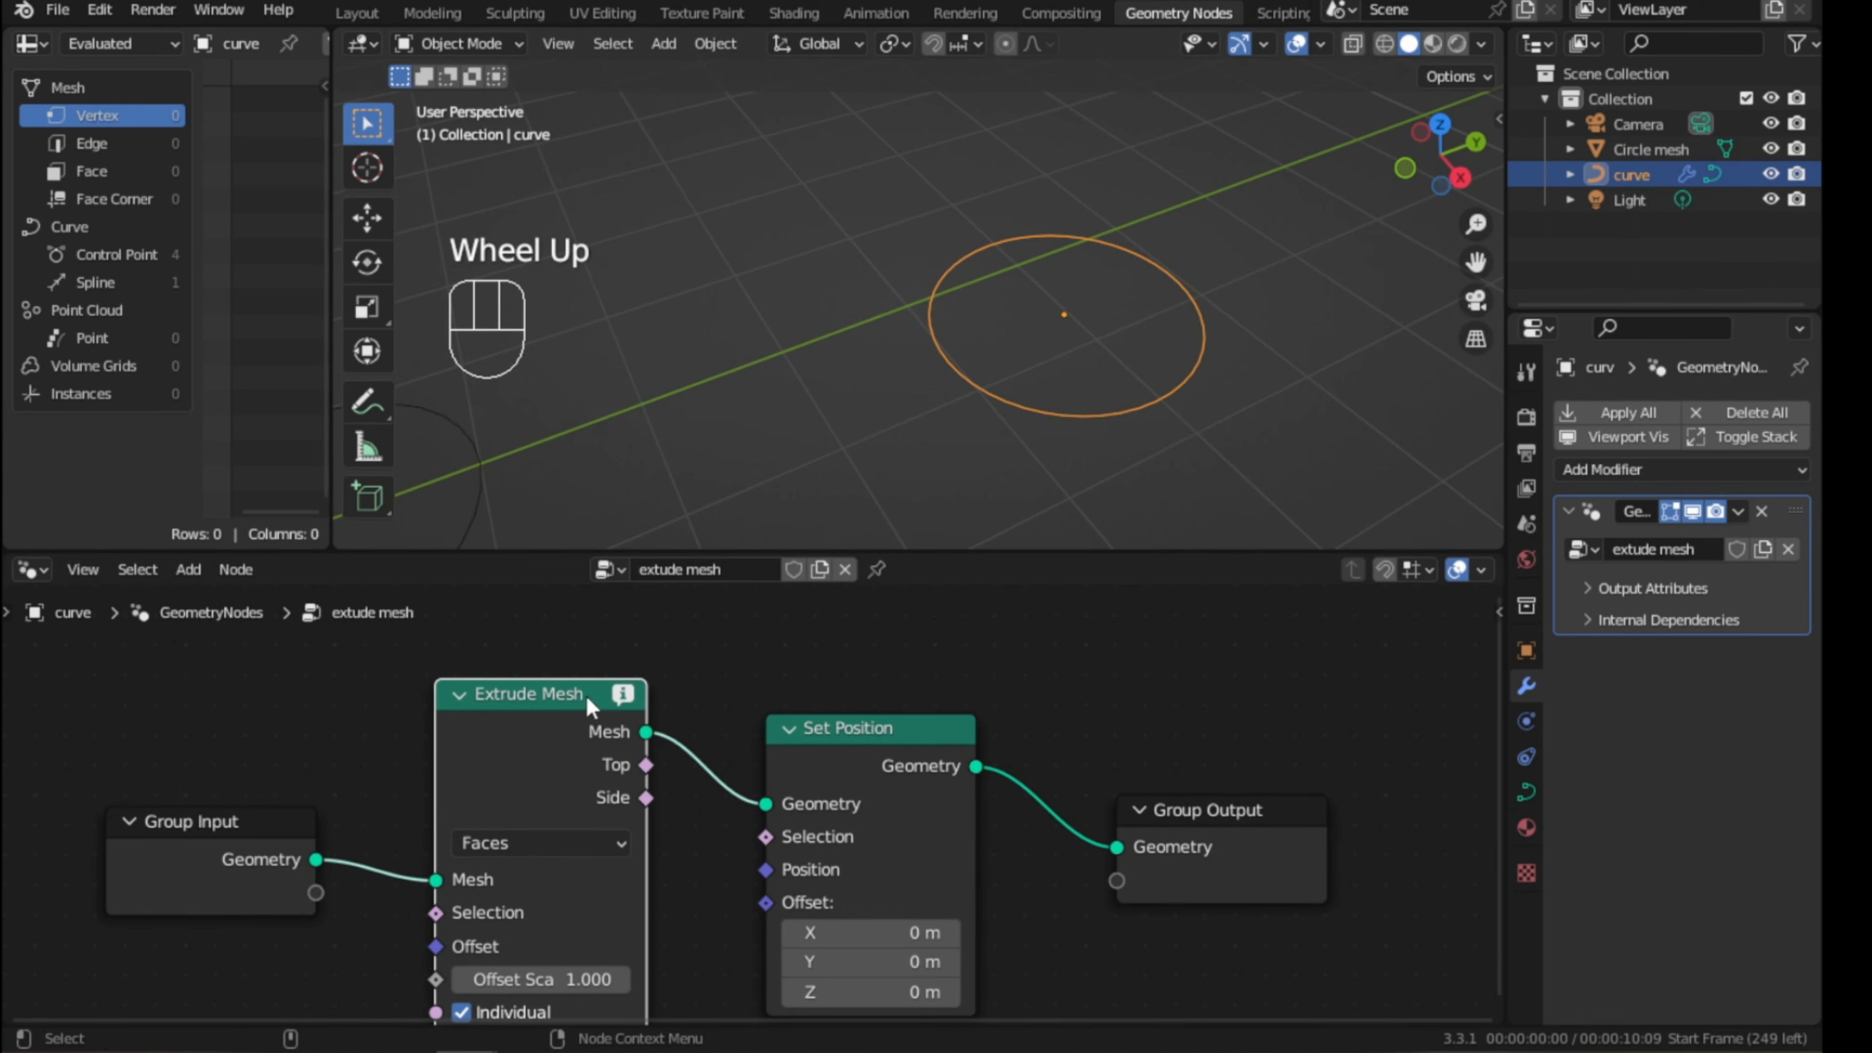
mouse_move(642, 699)
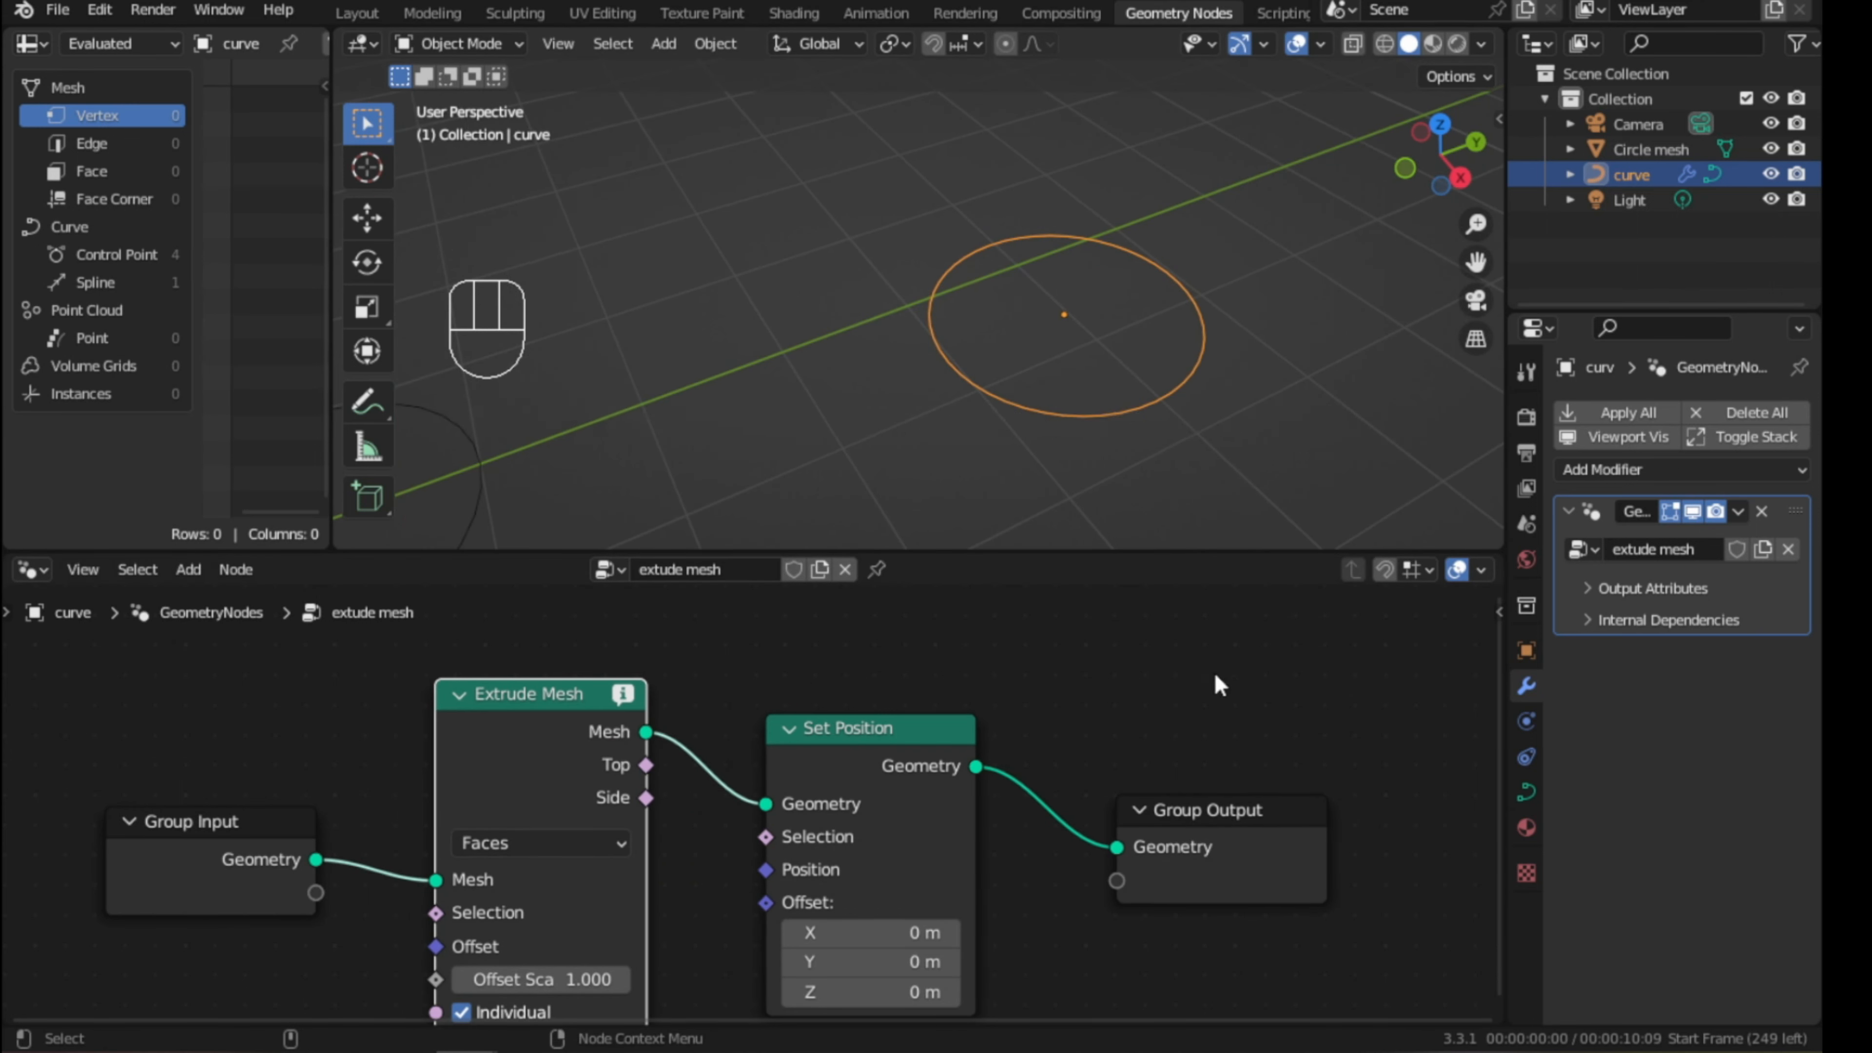
shift+middle_drag(507, 845, 514, 792)
click(514, 792)
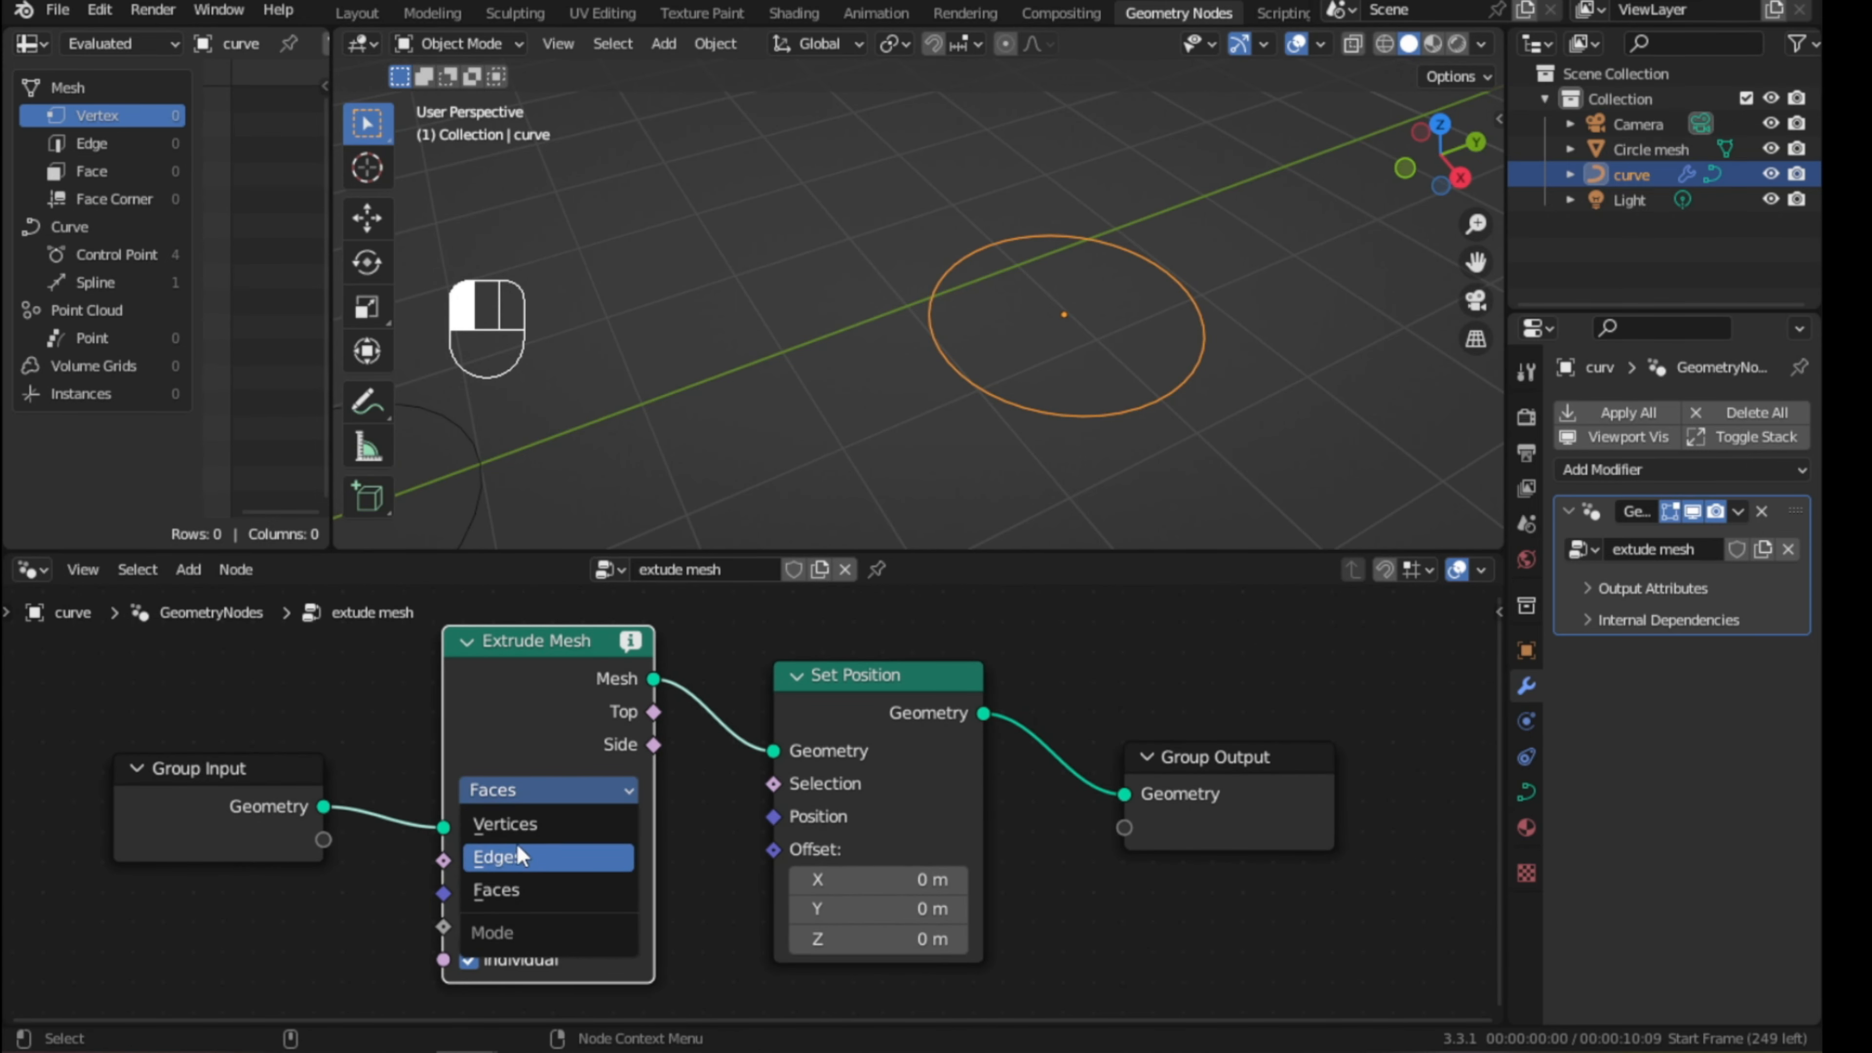
click(511, 857)
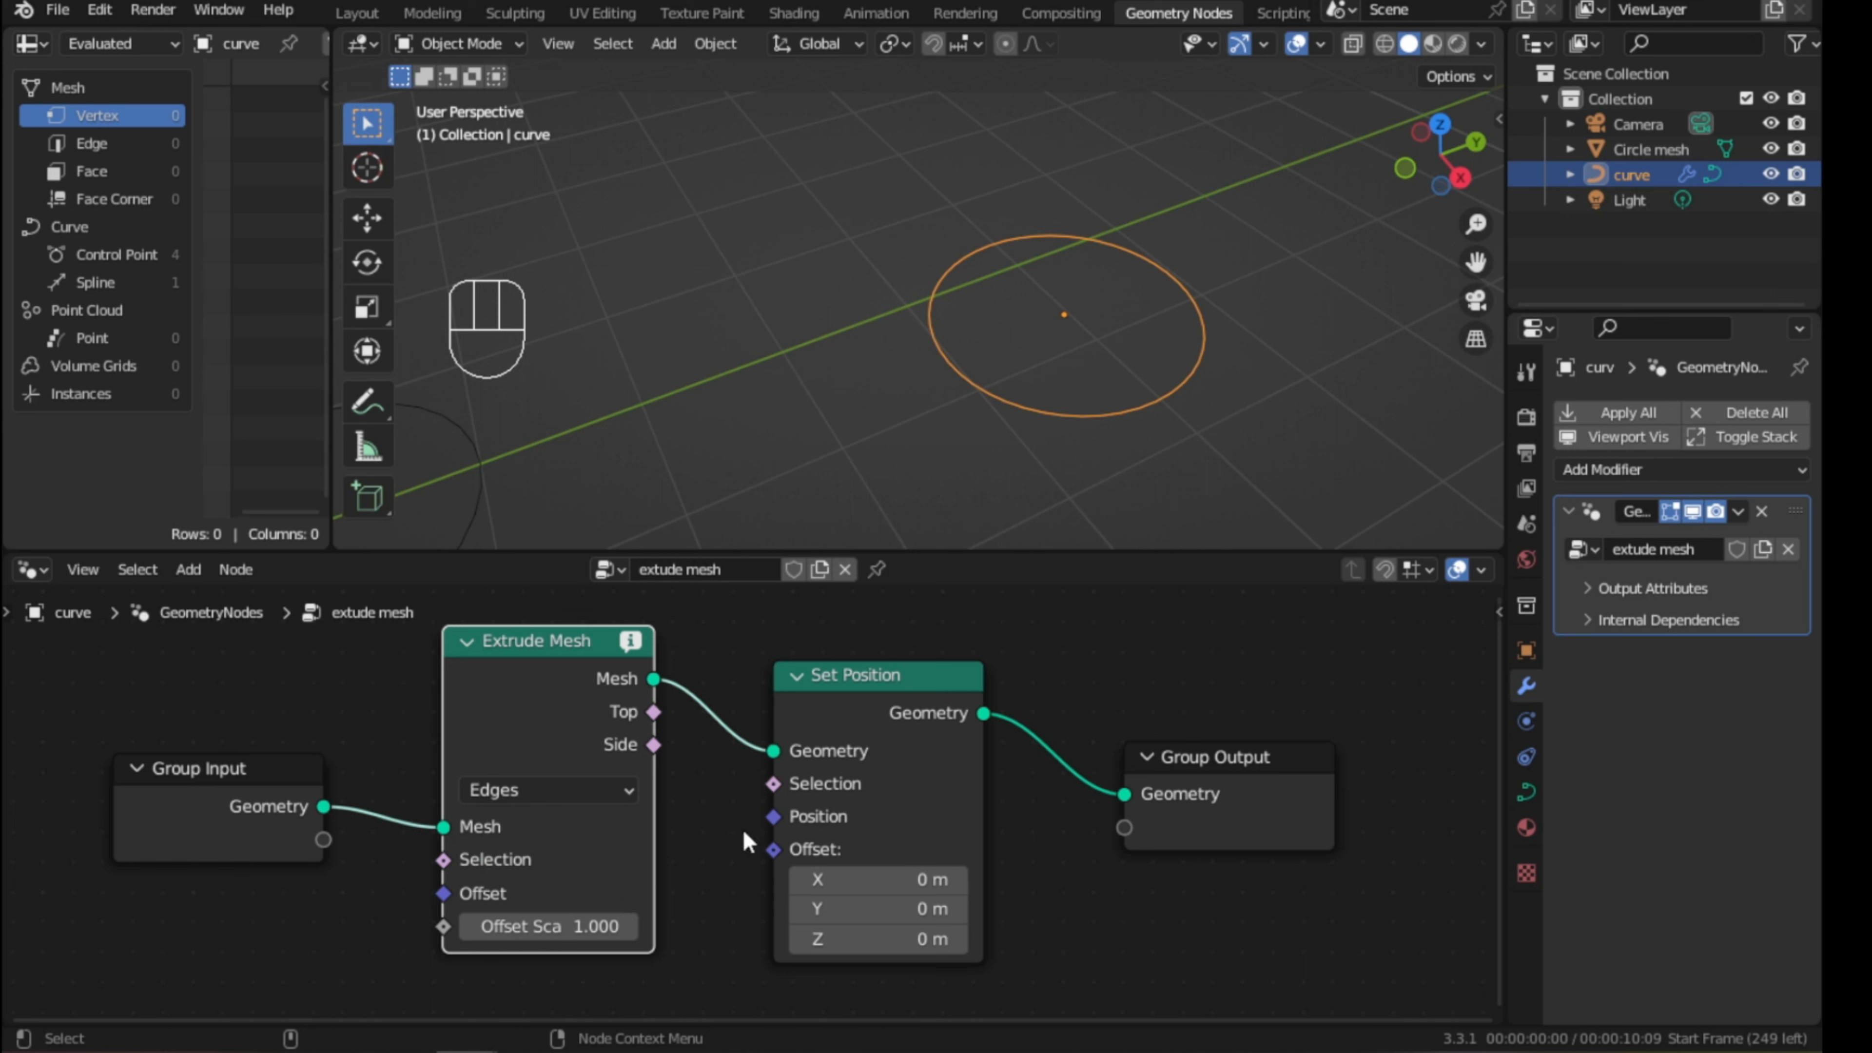
drag(654, 712, 775, 793)
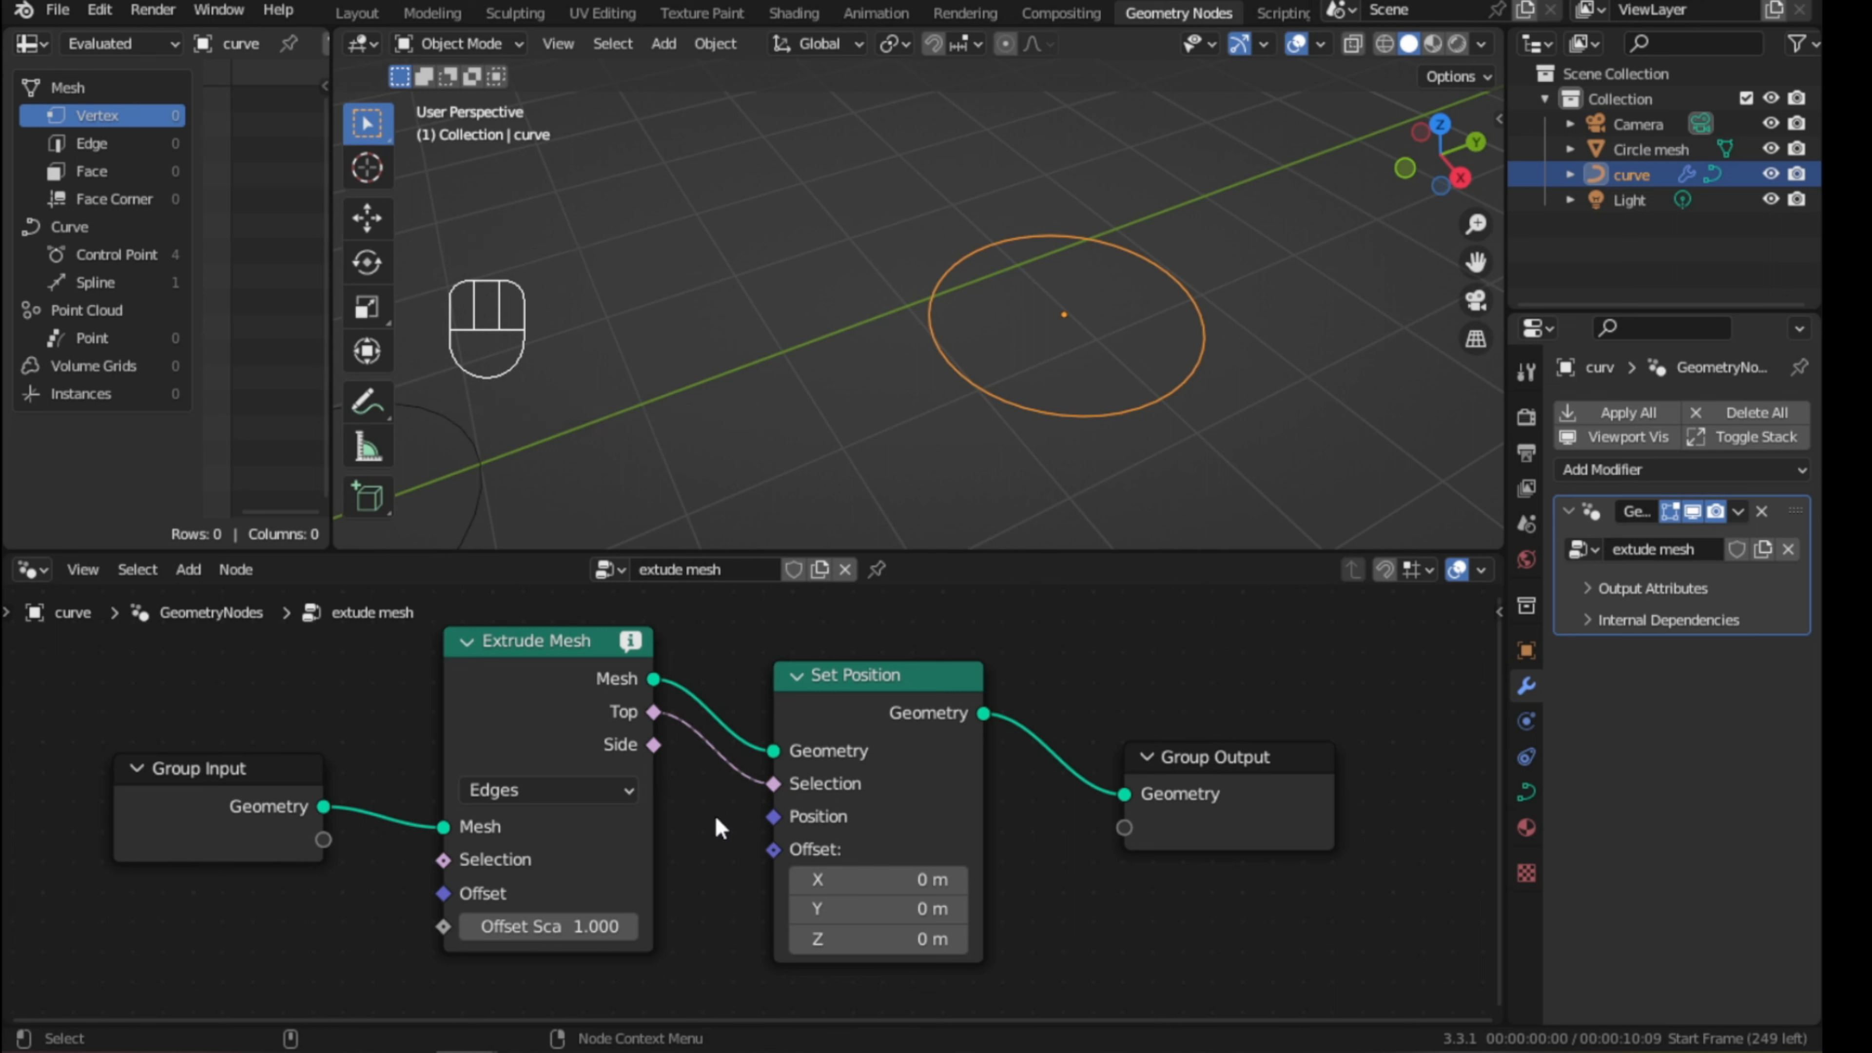
shift+middle_drag(674, 825, 783, 843)
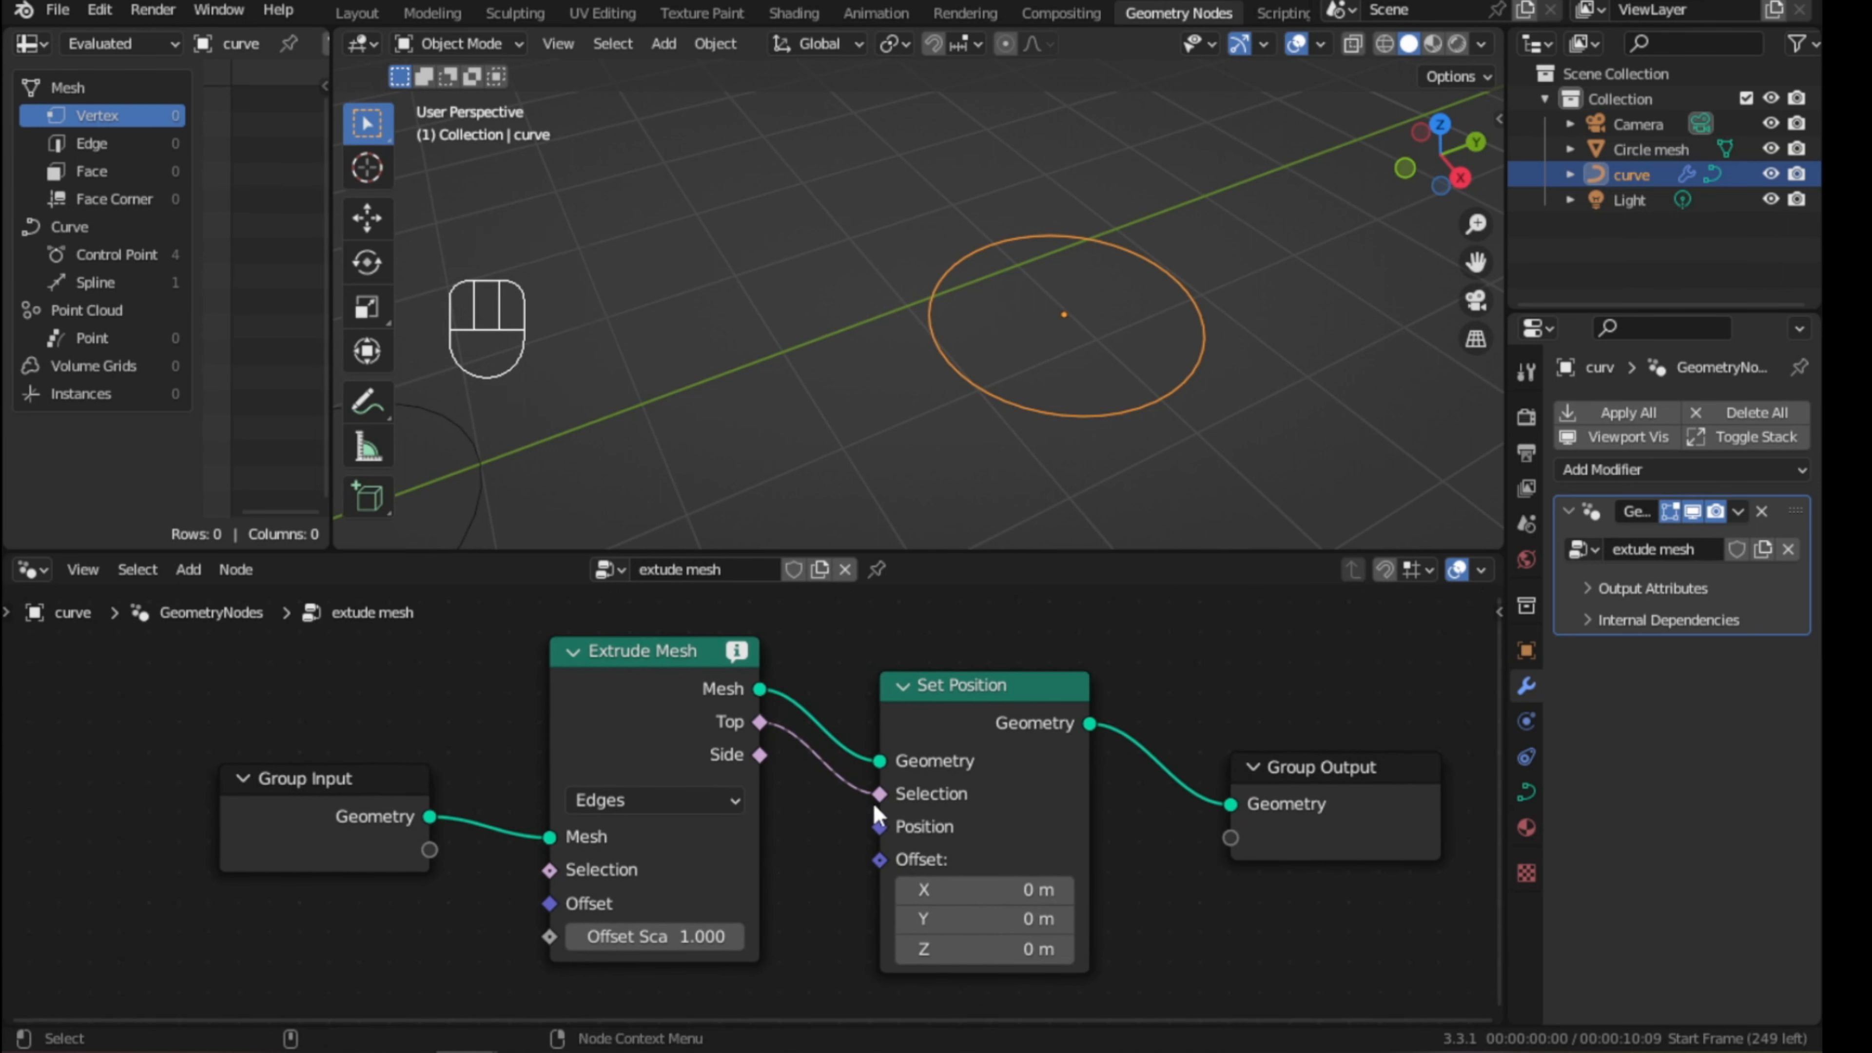
- Move the Group Input node farther away and insert a Capture Attribute node between it and Extrude Mesh
scroll(475, 837, down, 1)
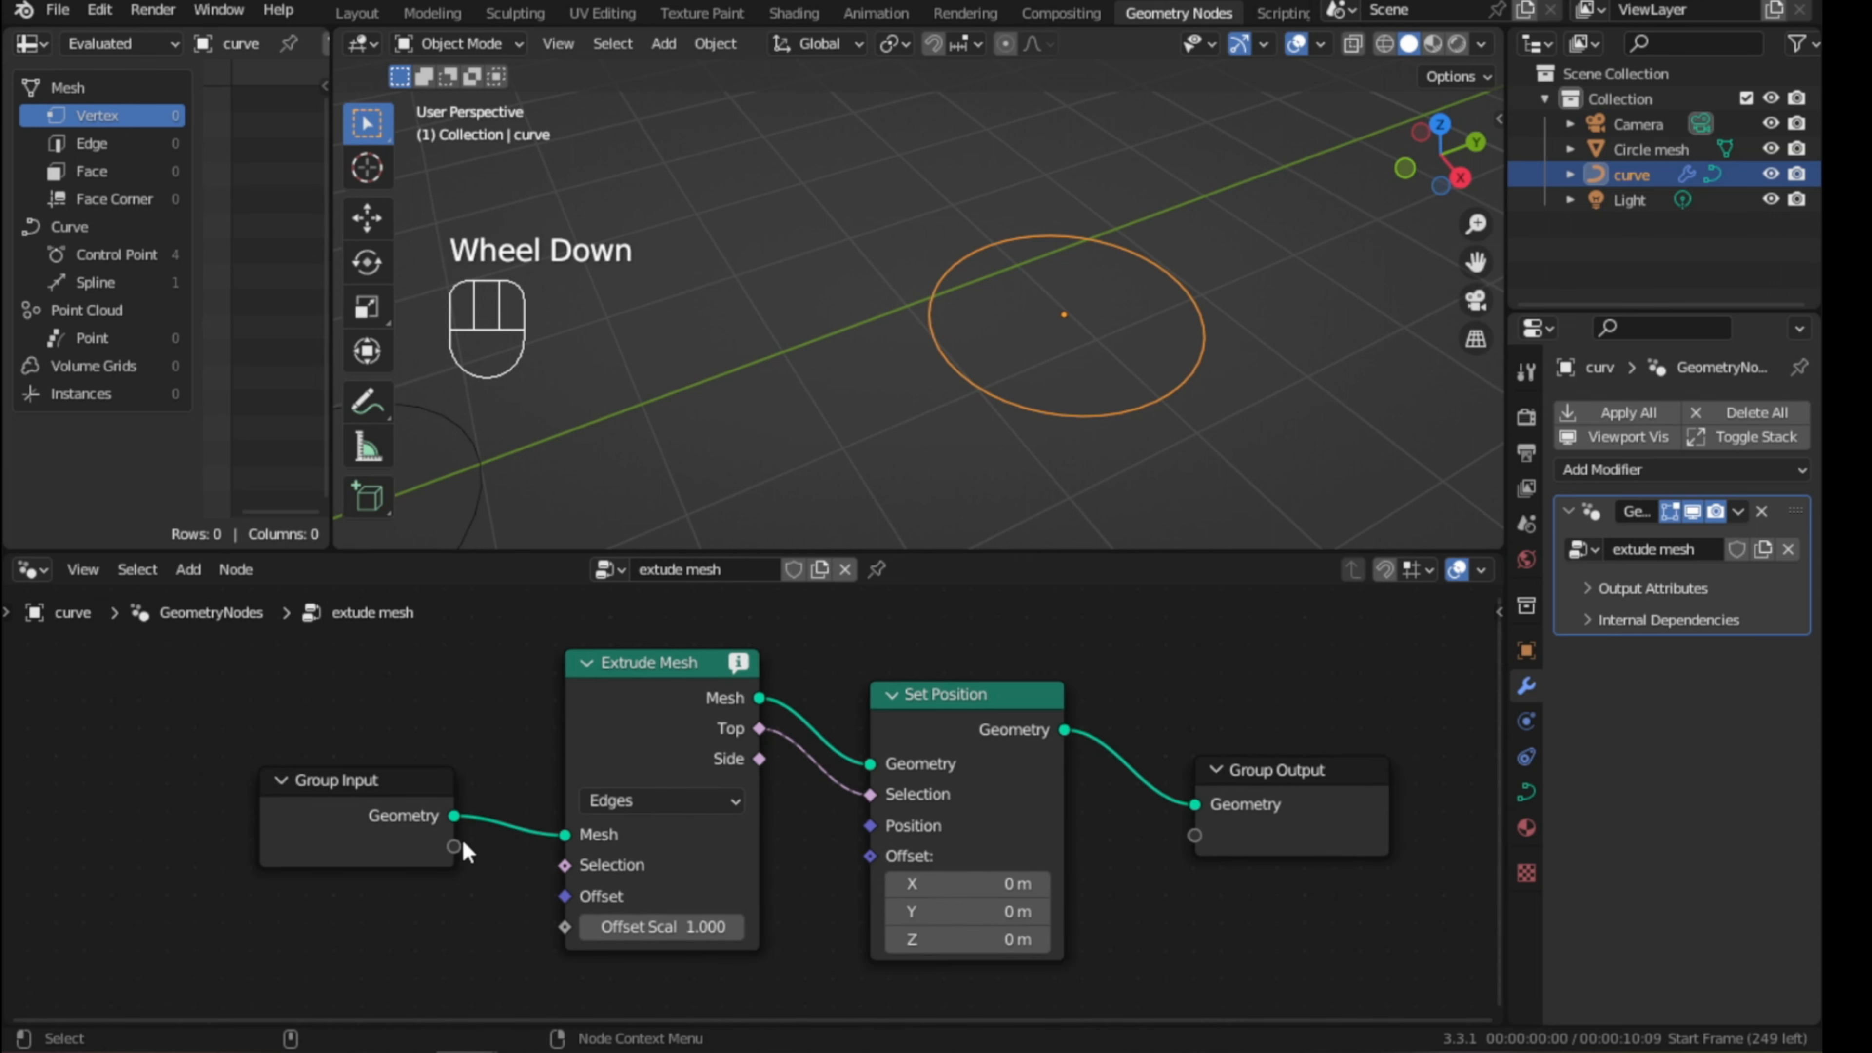
shift+middle_drag(476, 846, 756, 911)
drag(589, 856, 279, 824)
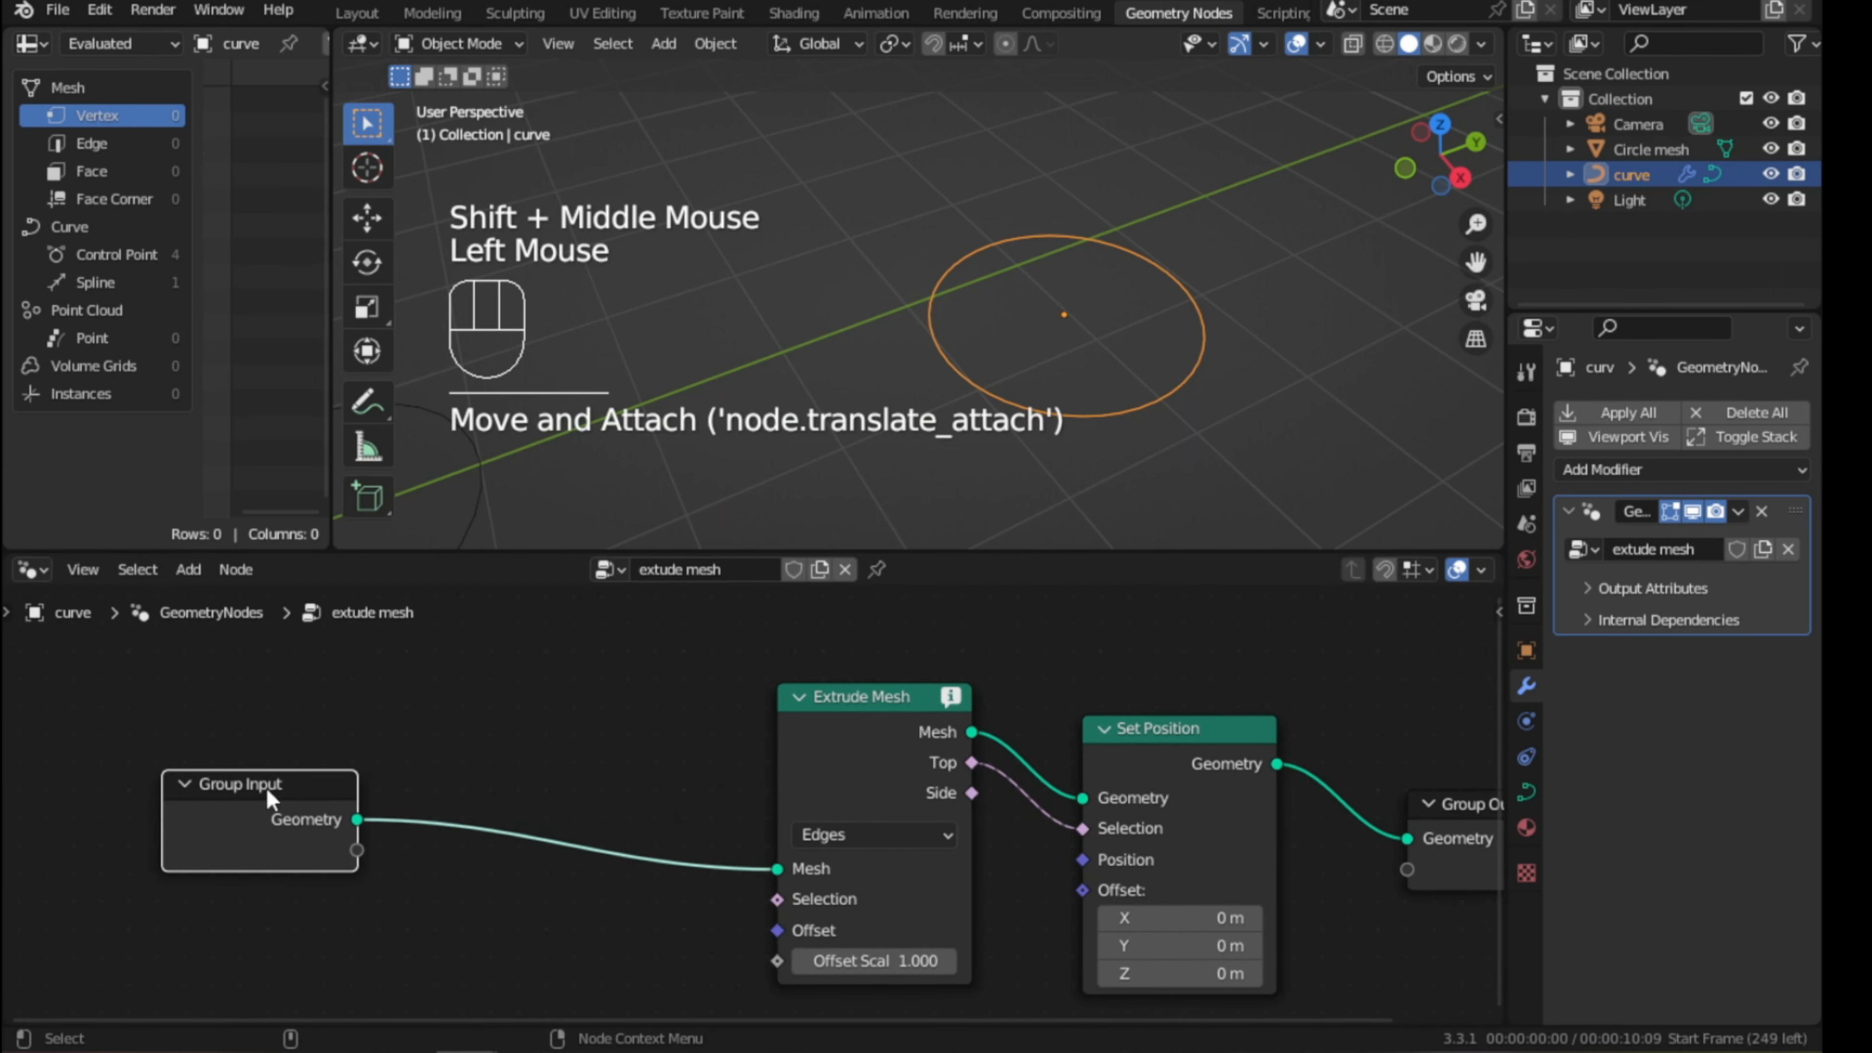
double_click(490, 715)
key(shift+a)
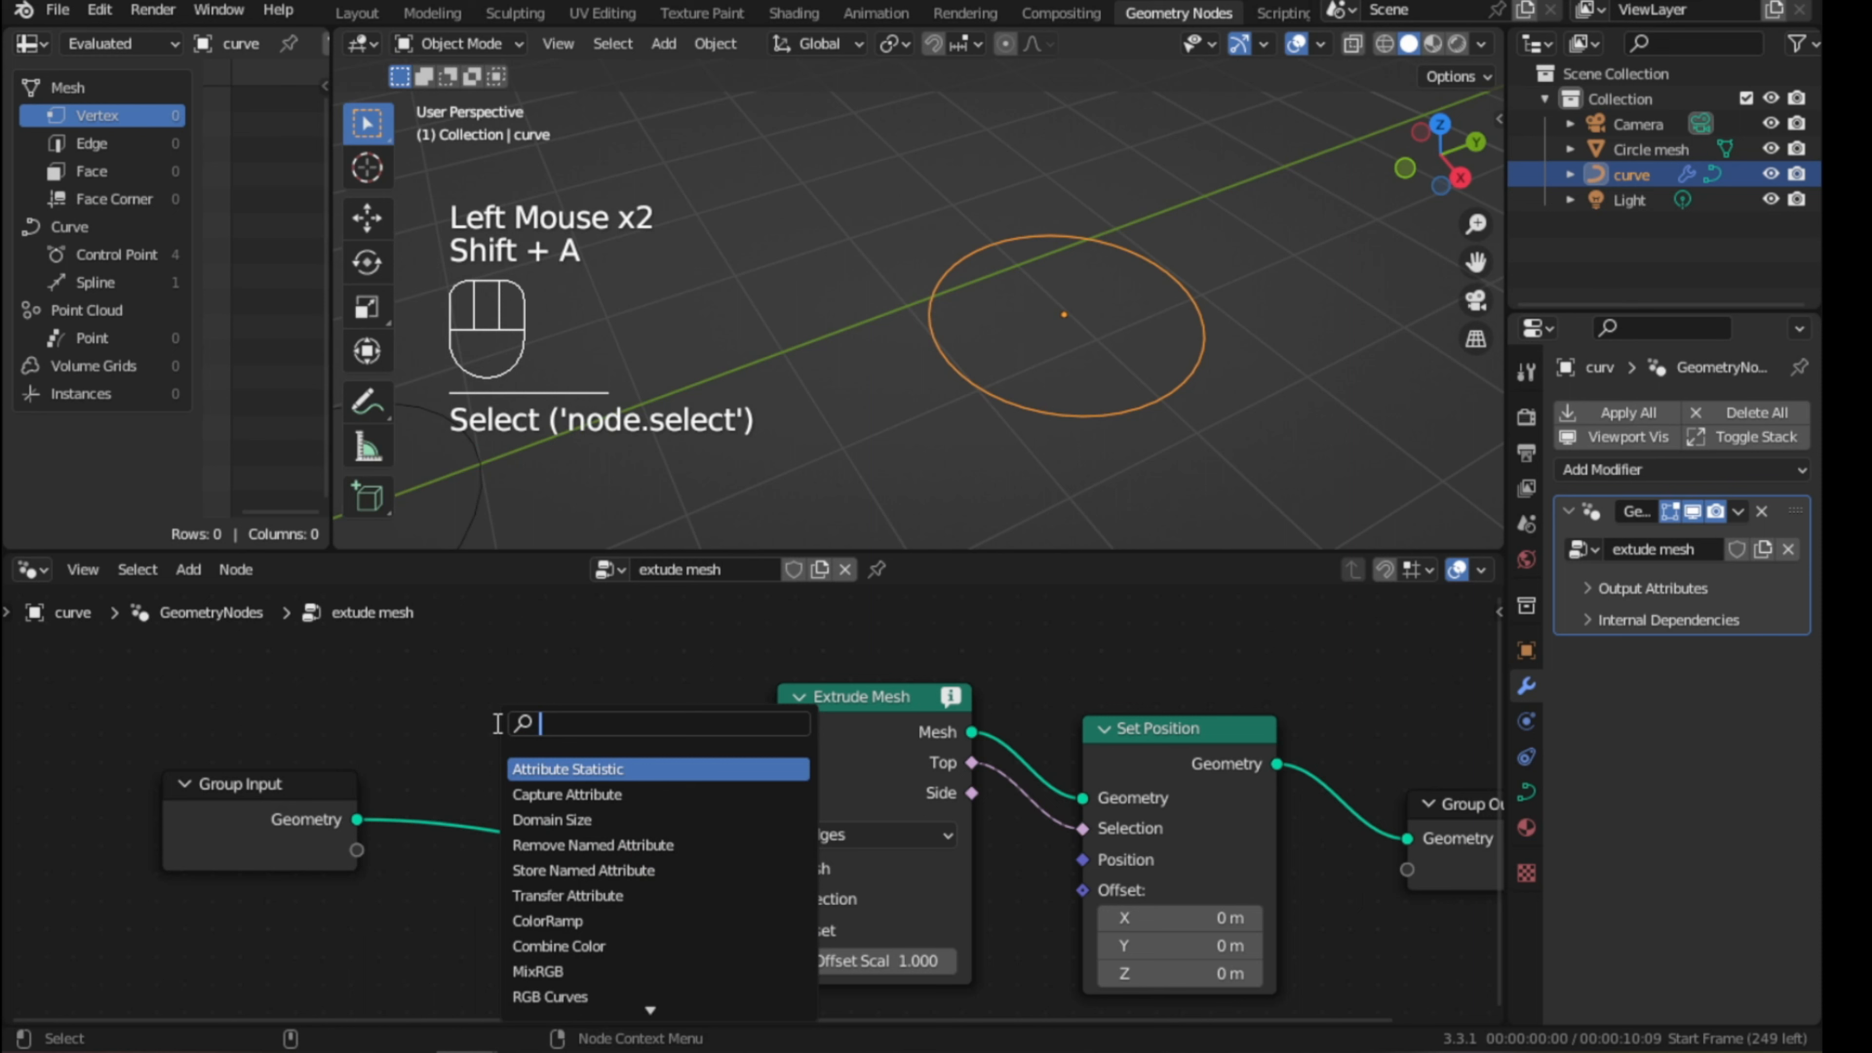
text(capti)
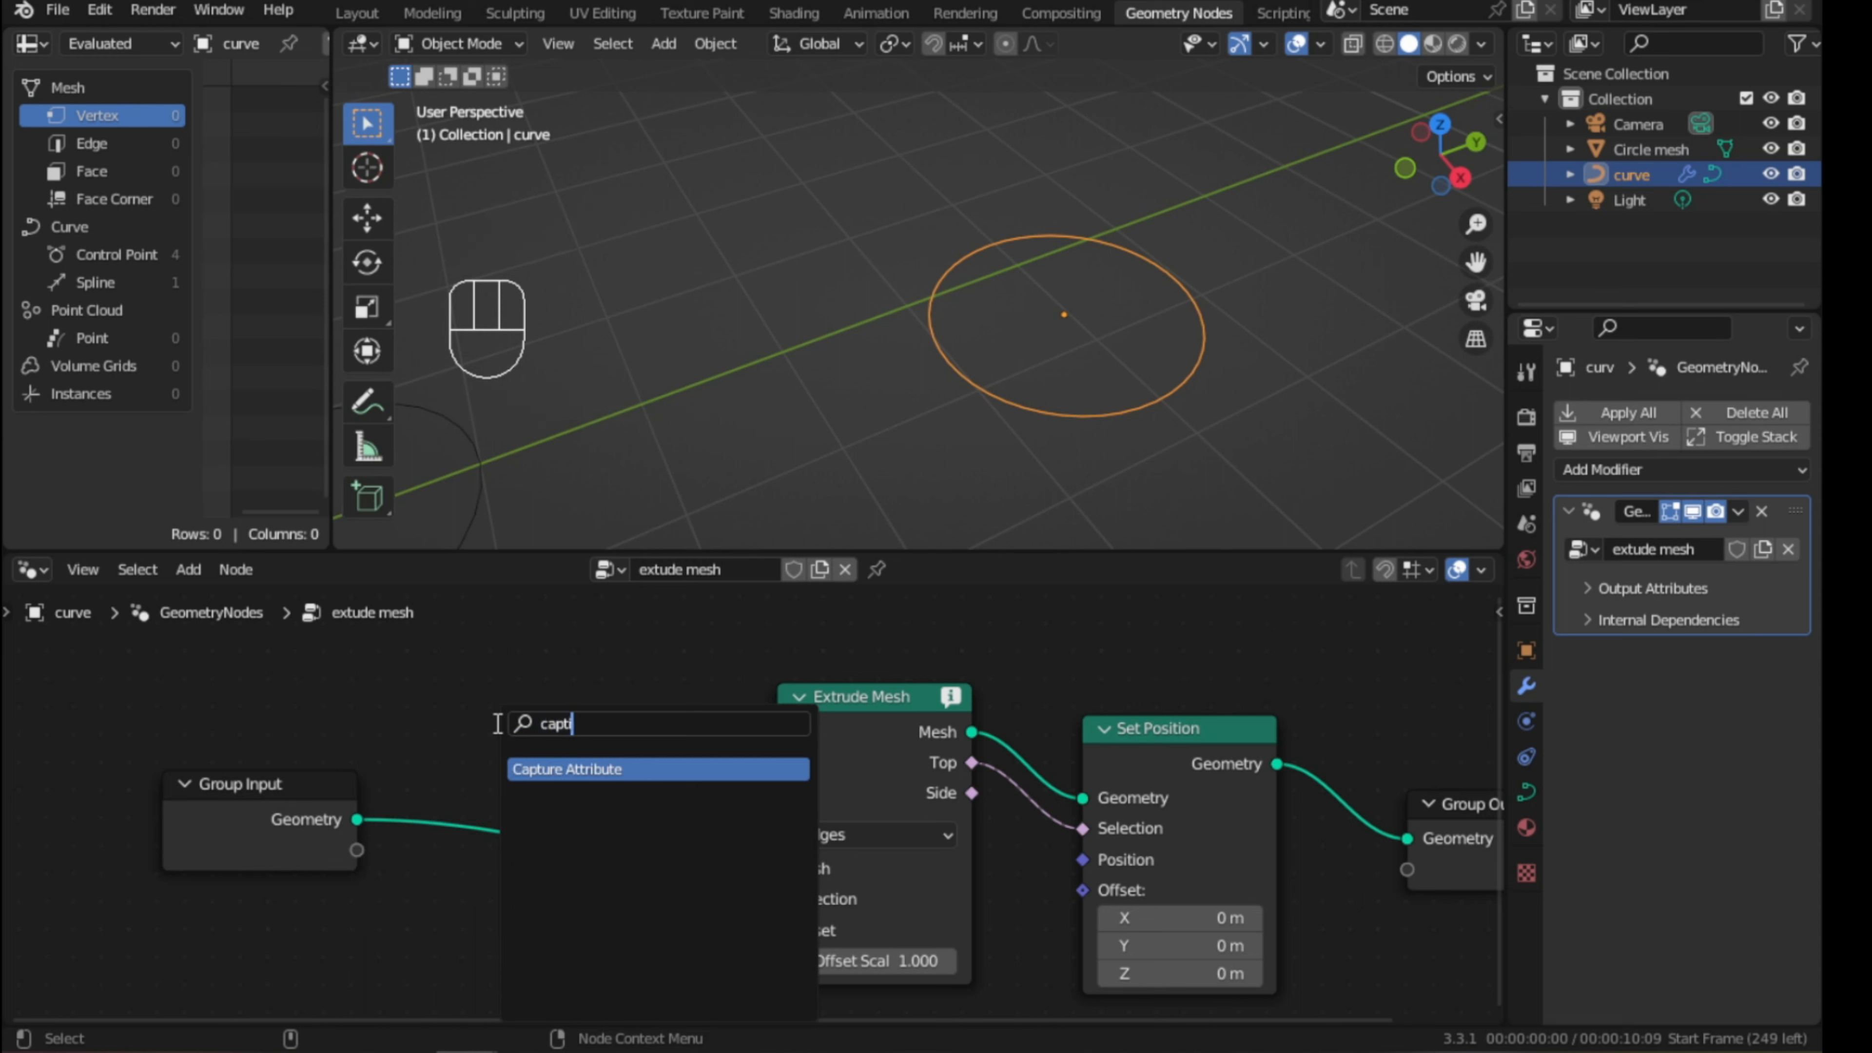
key(Return)
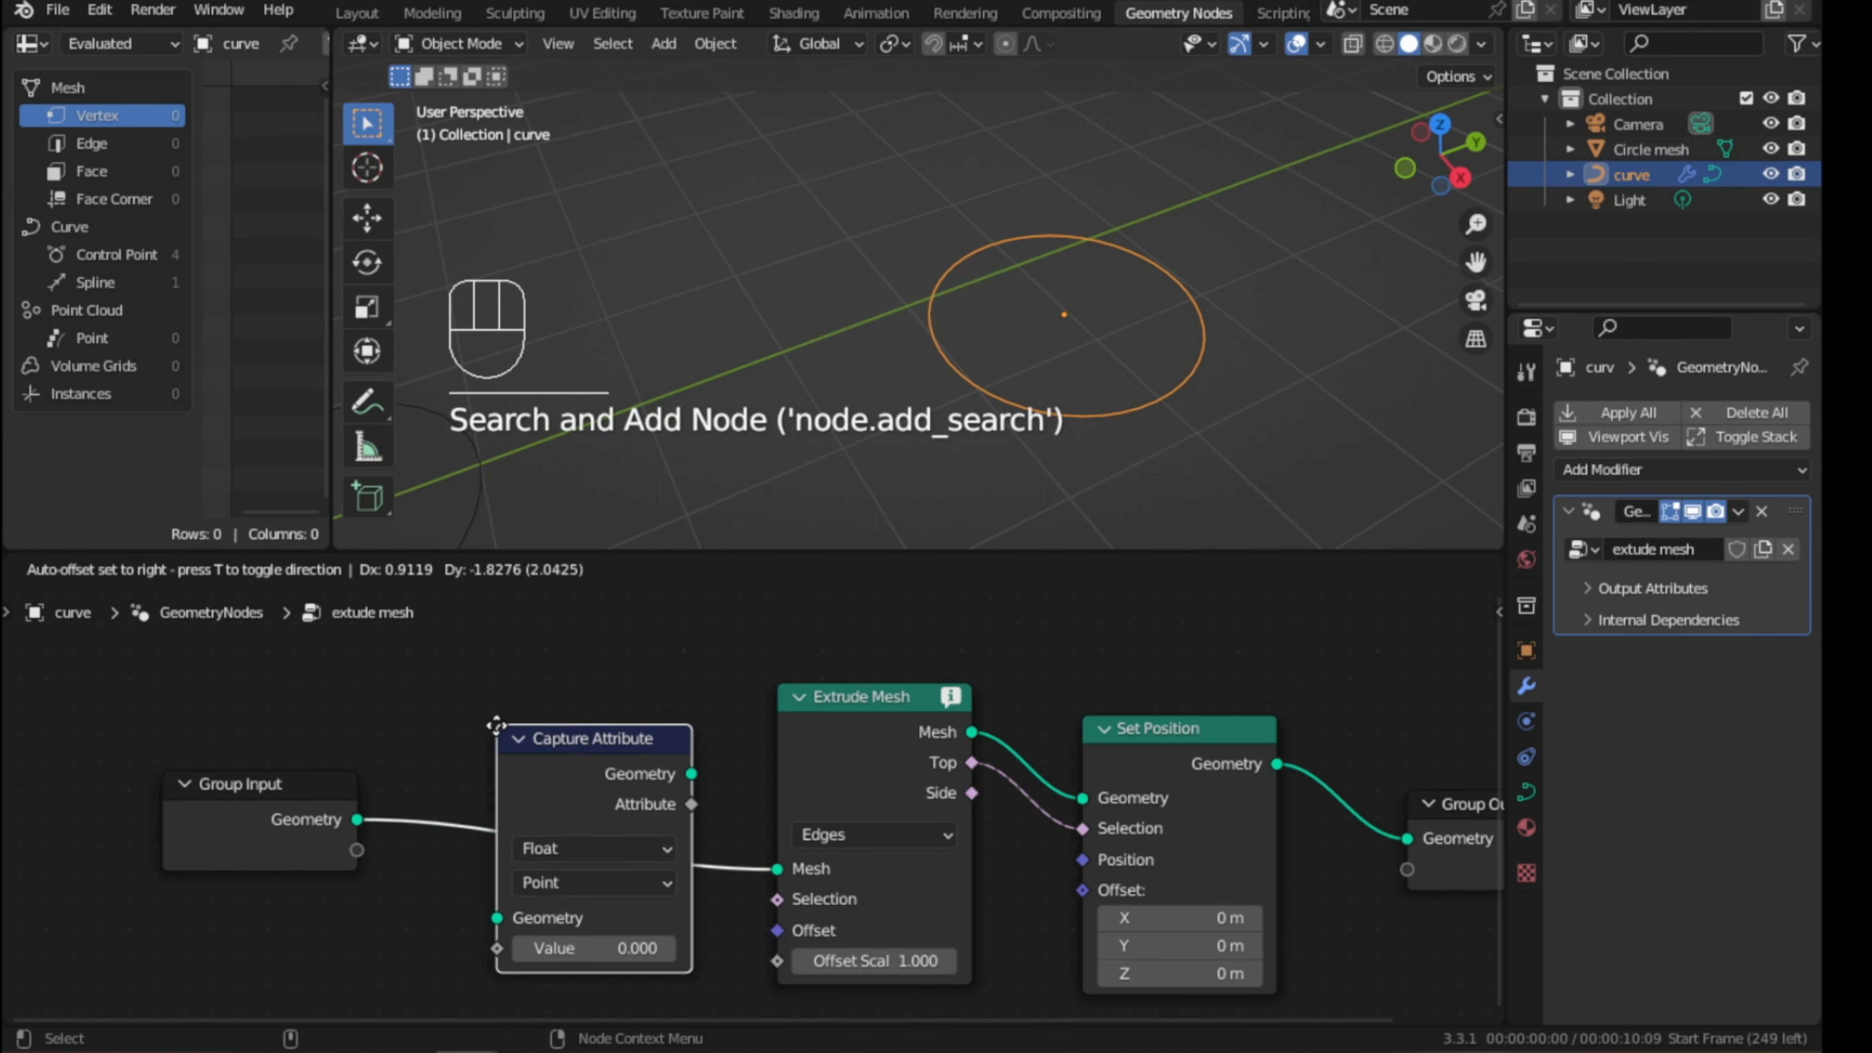
click(499, 725)
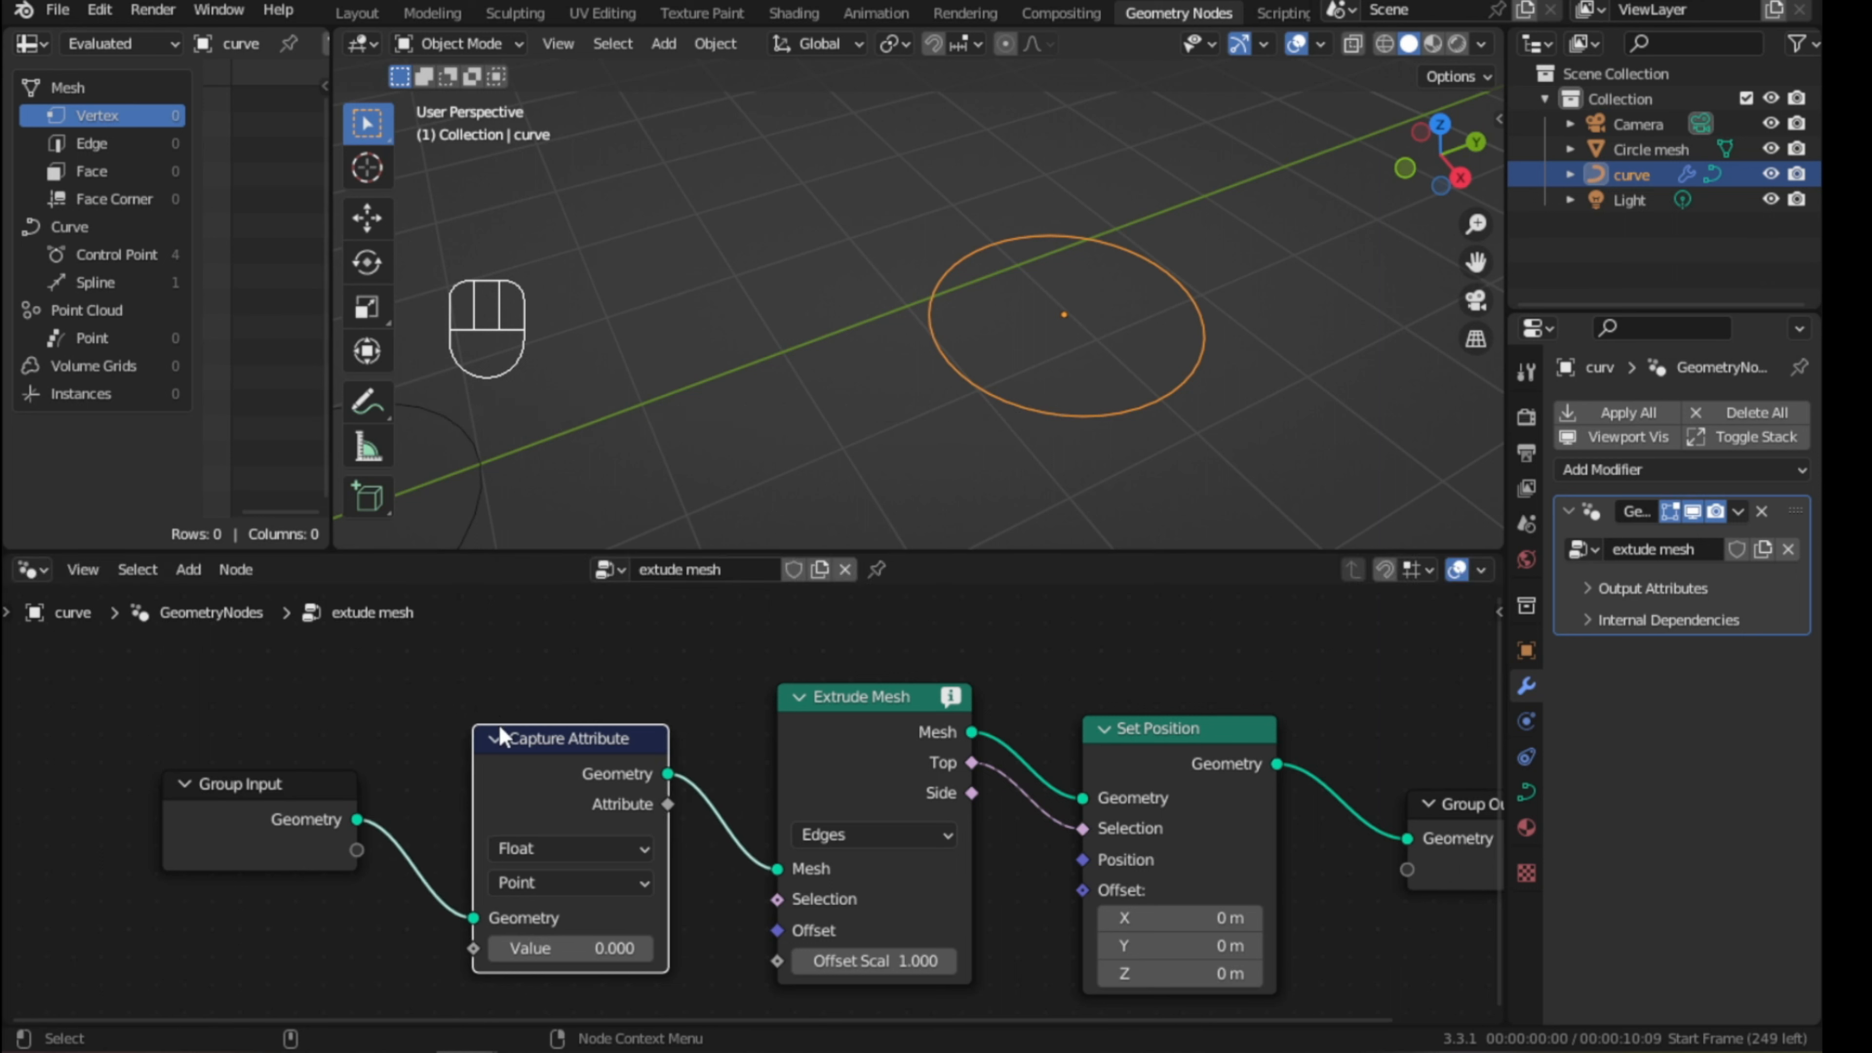
- Set the Capture Attribute node's data type to Vector
click(572, 850)
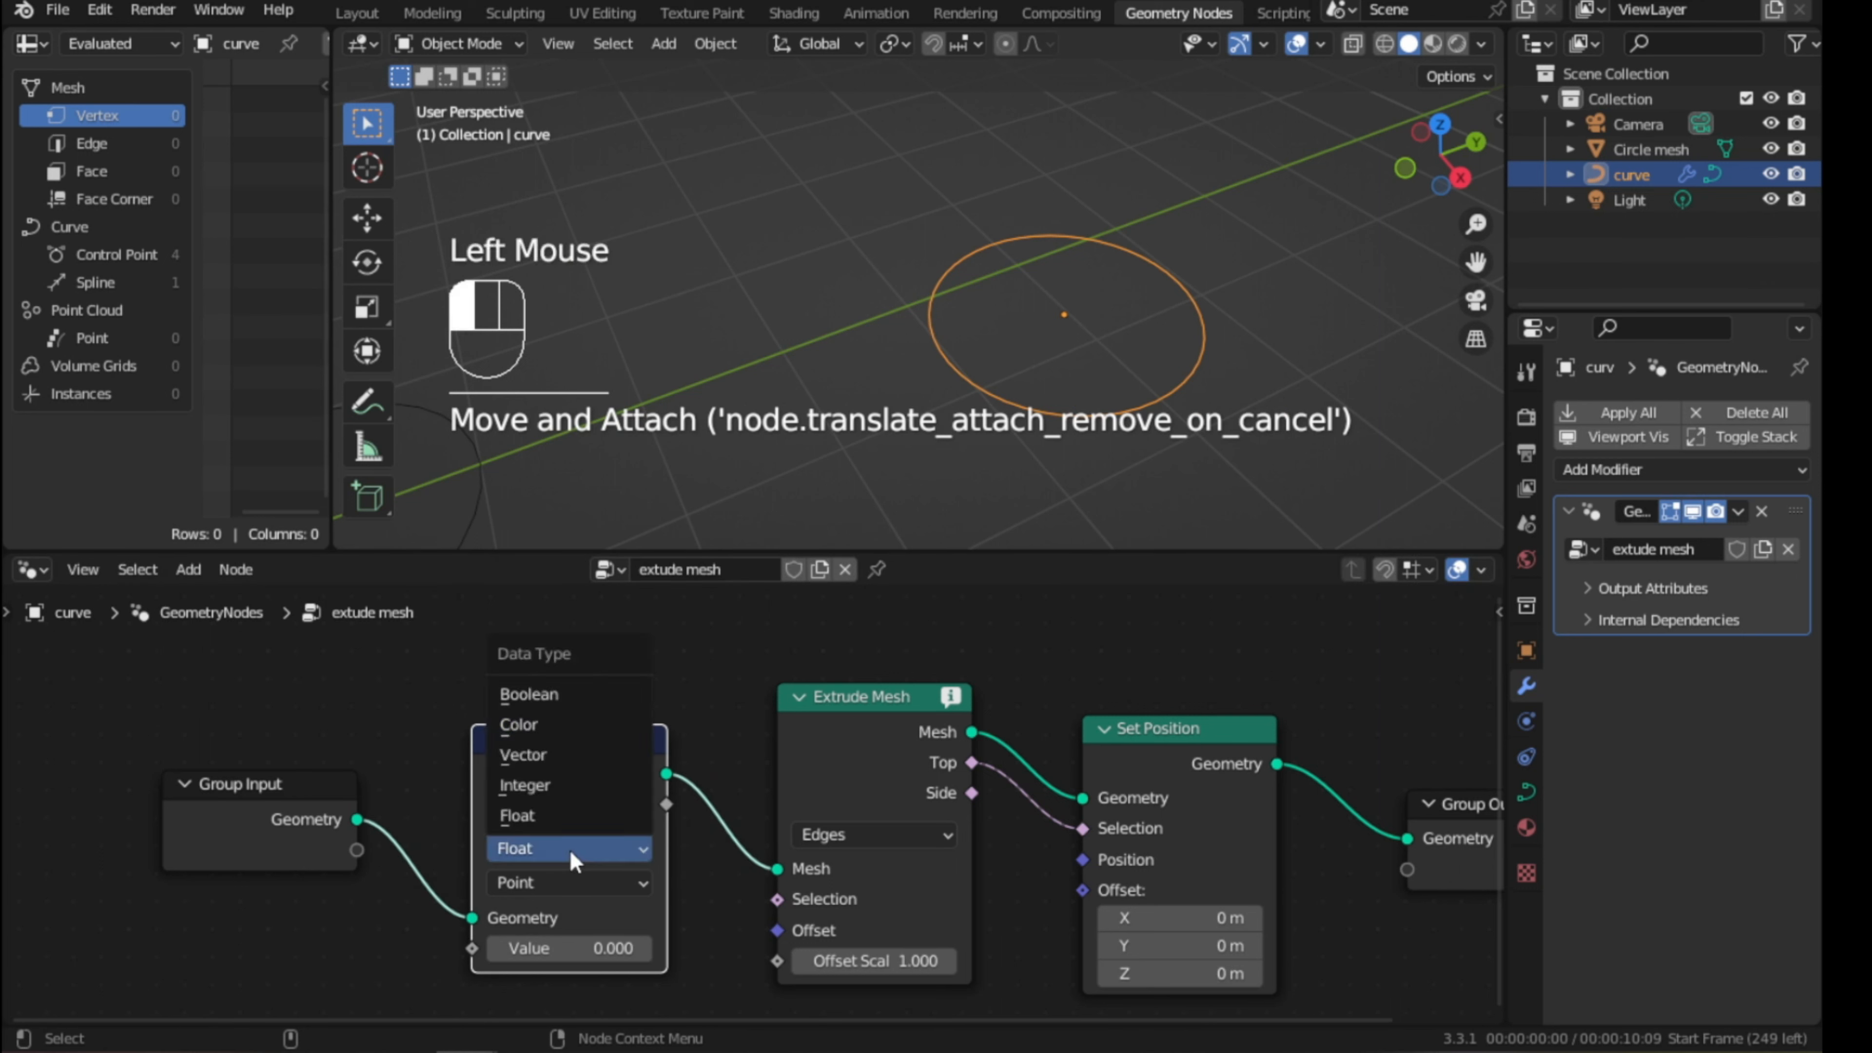
click(543, 756)
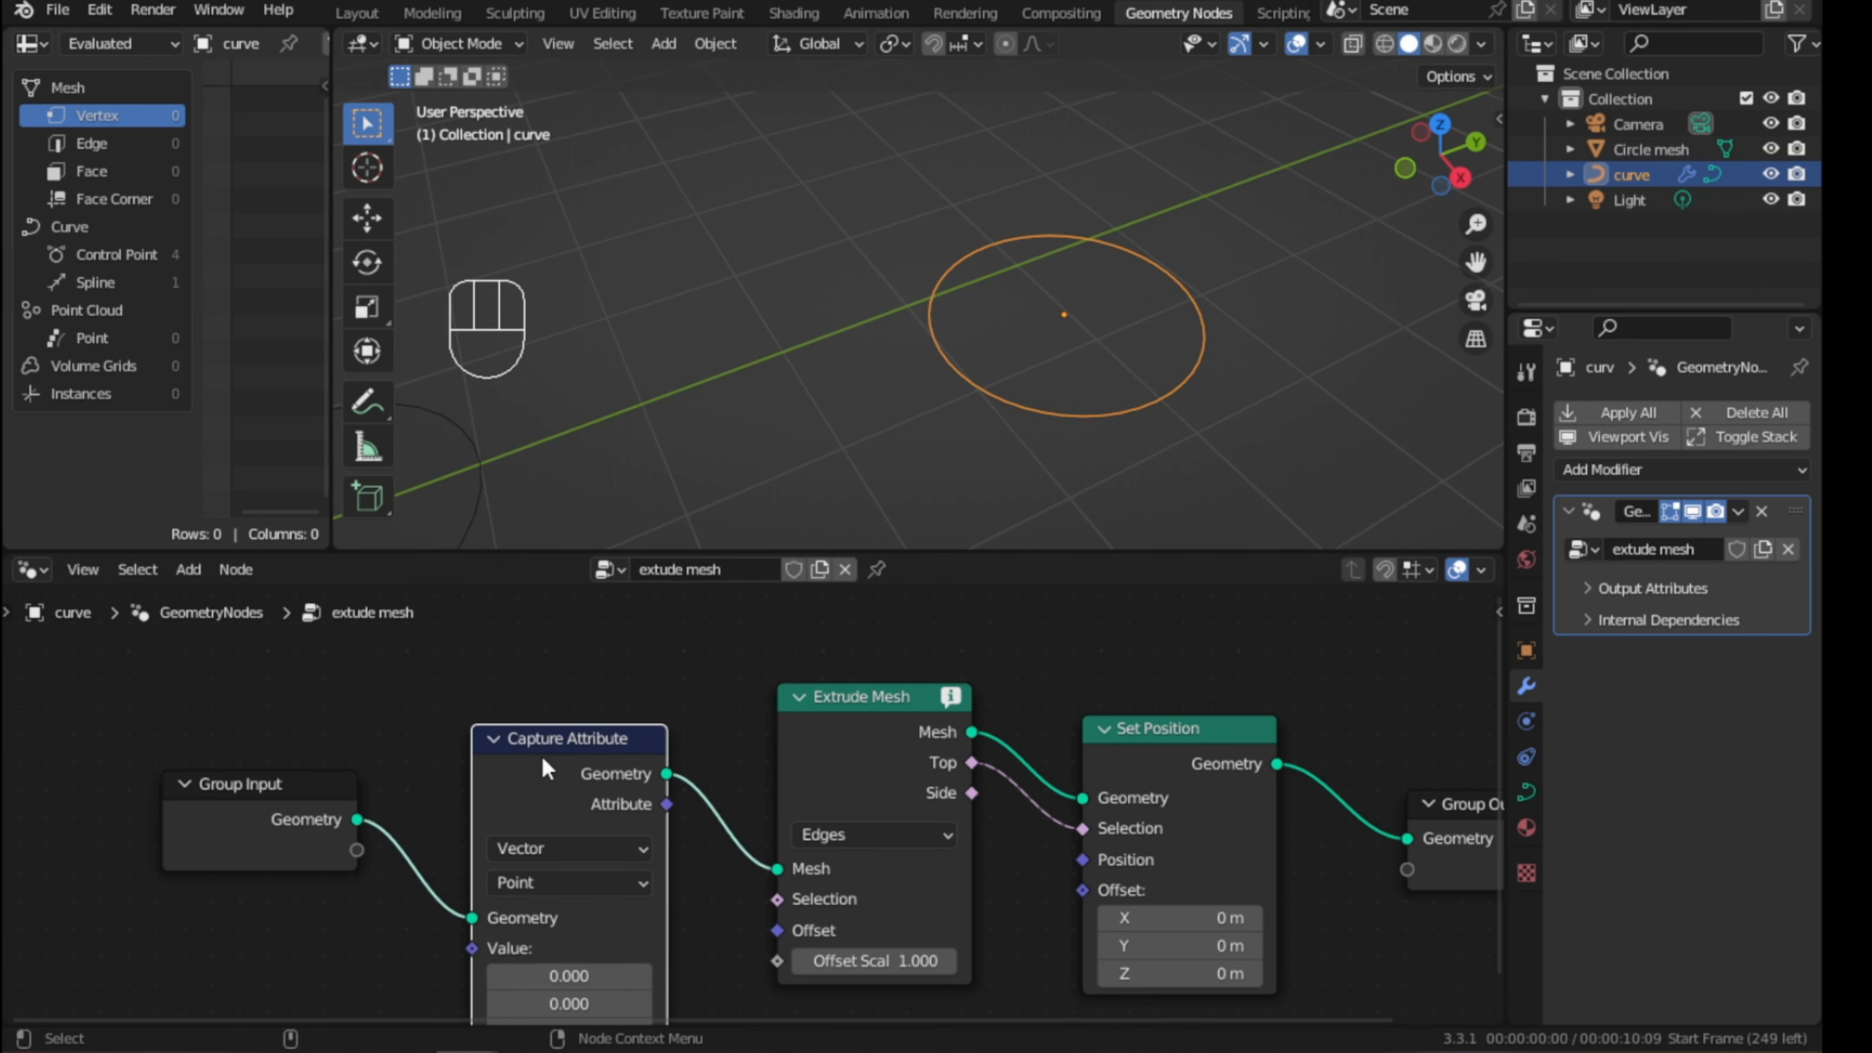
shift+middle_drag(695, 898, 655, 841)
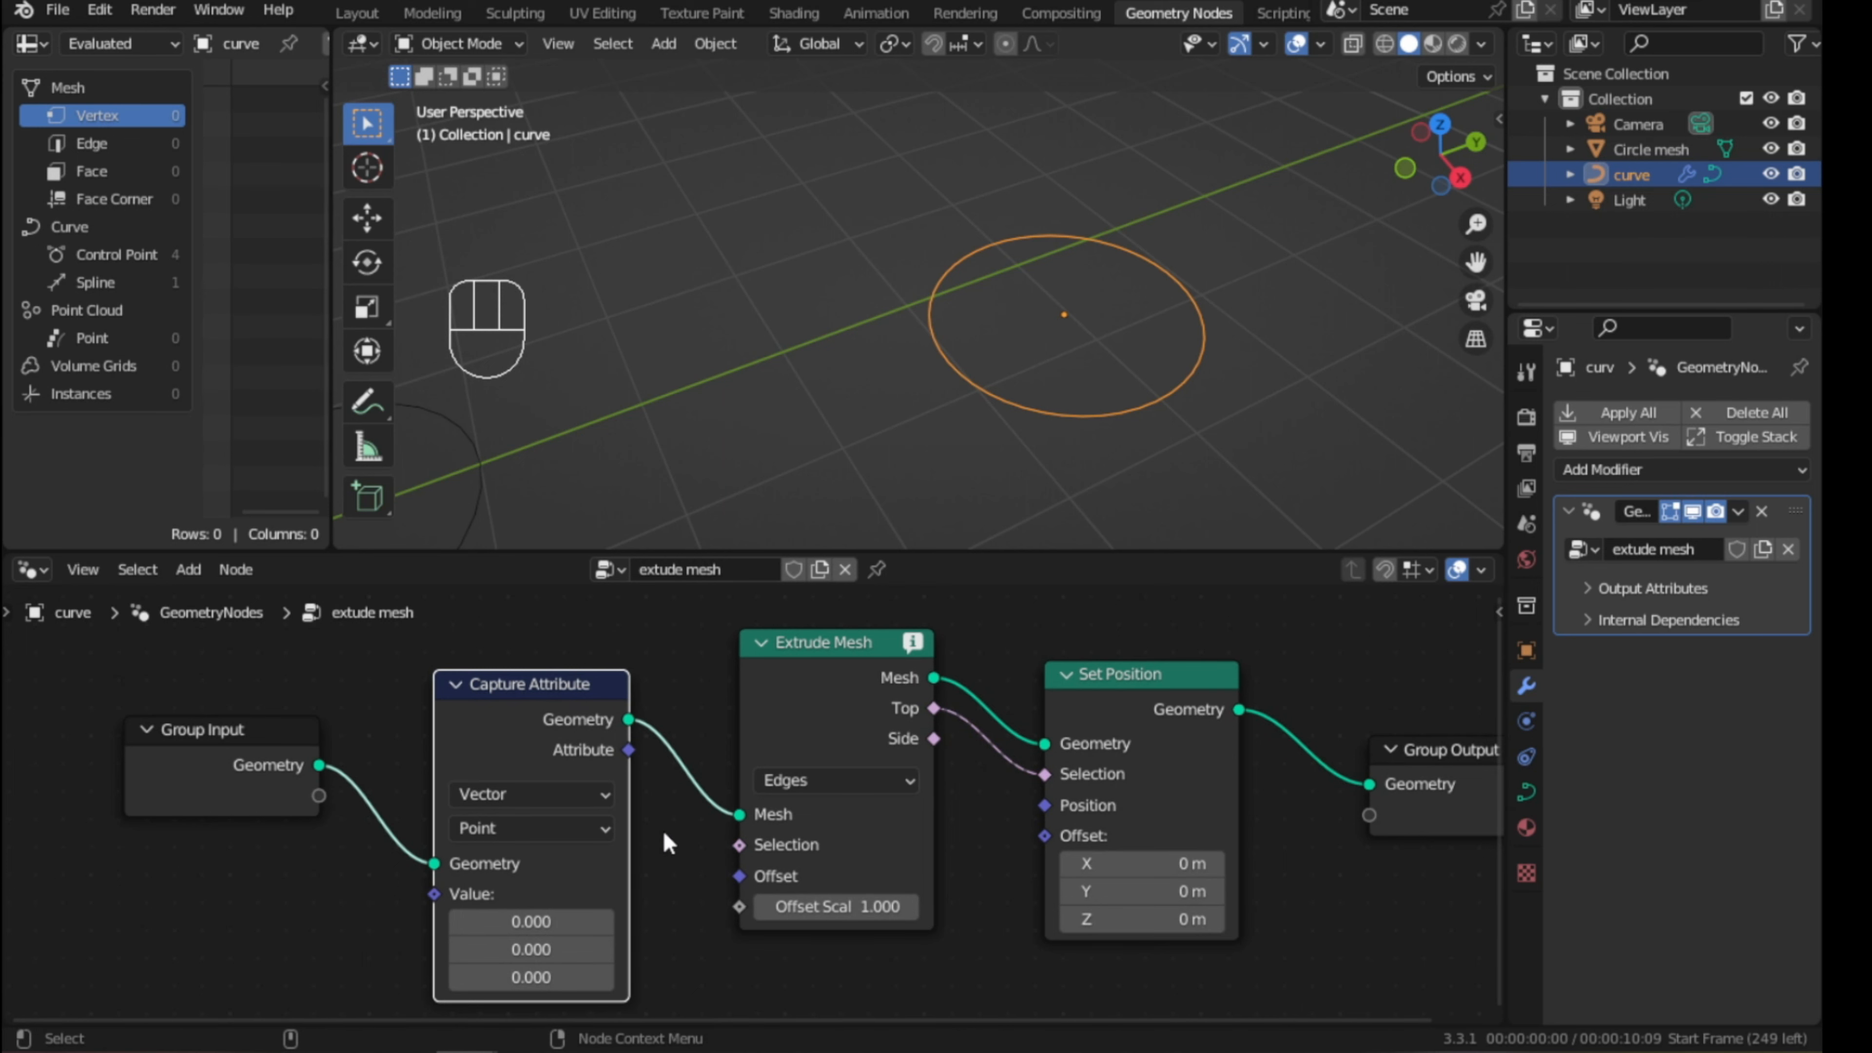
- Move the Group Input node farther away and insert a Curve to Mesh node between it and Capture Attribute
shift+middle_drag(646, 839, 878, 901)
drag(455, 797, 153, 797)
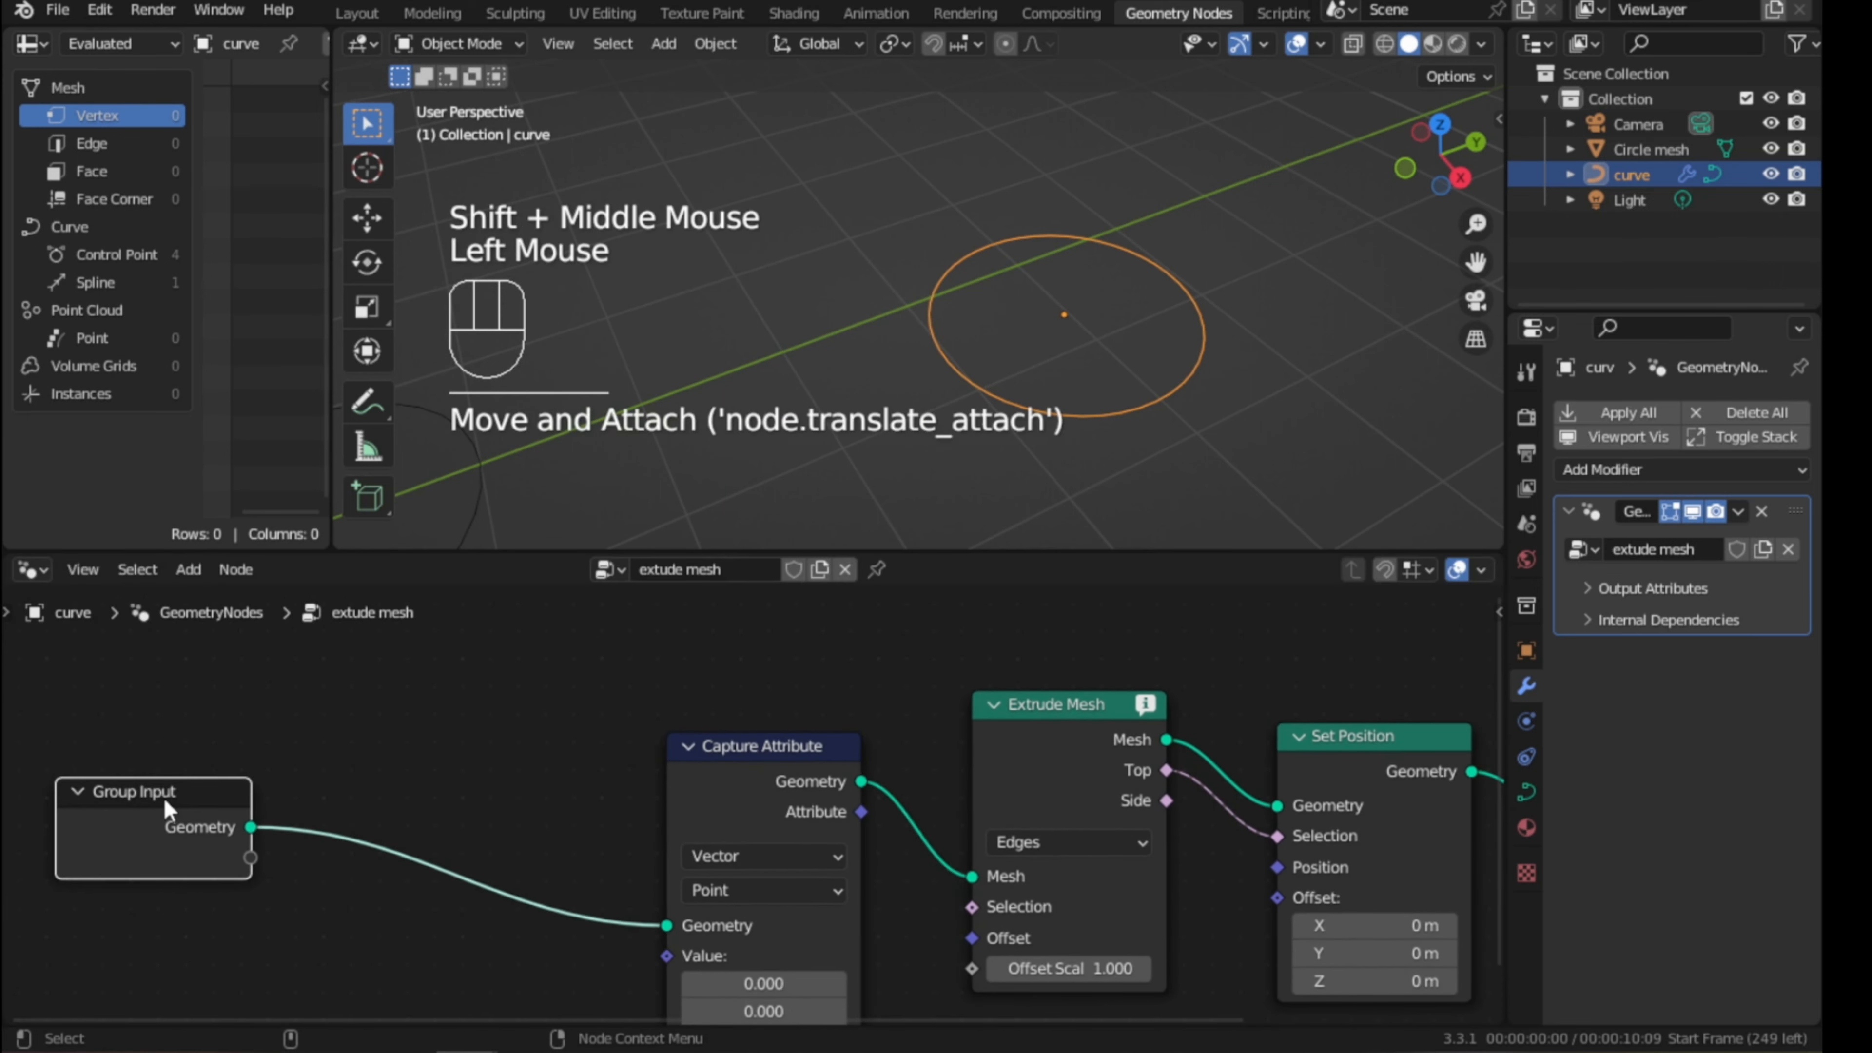
click(491, 778)
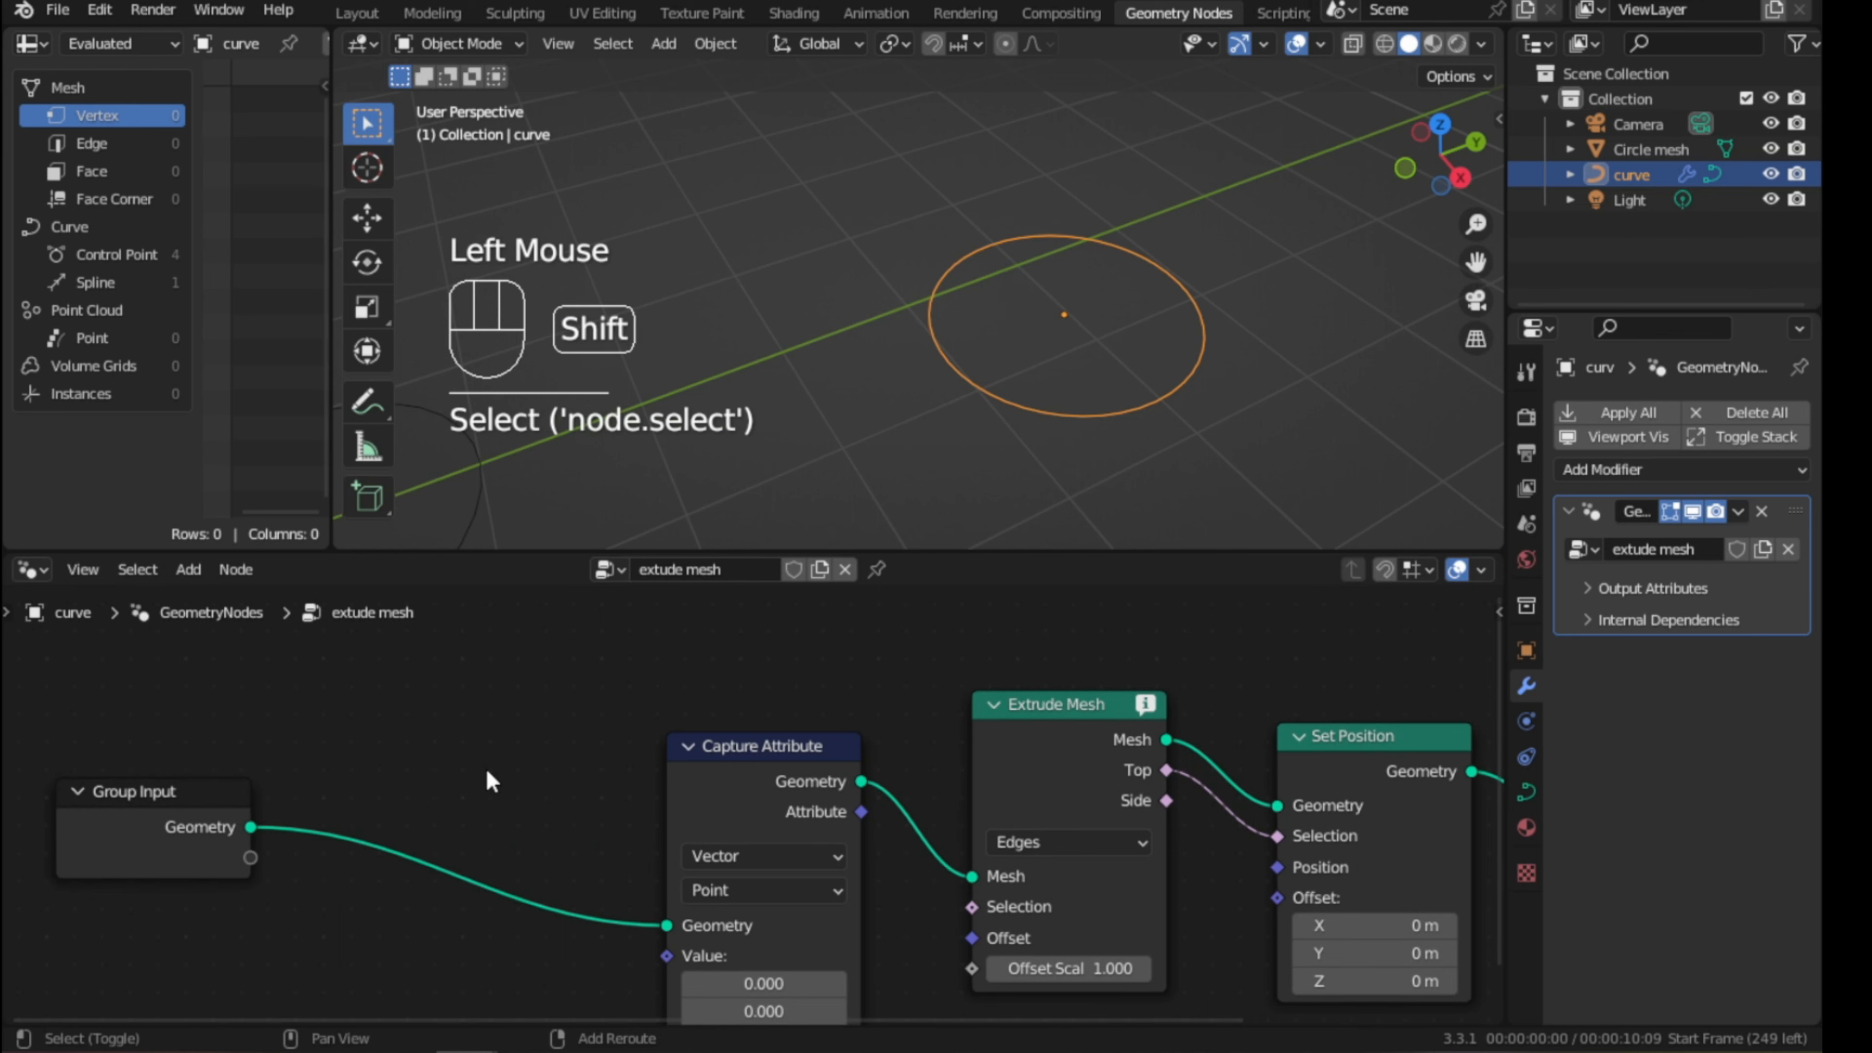
key(shift+a)
text(curve to)
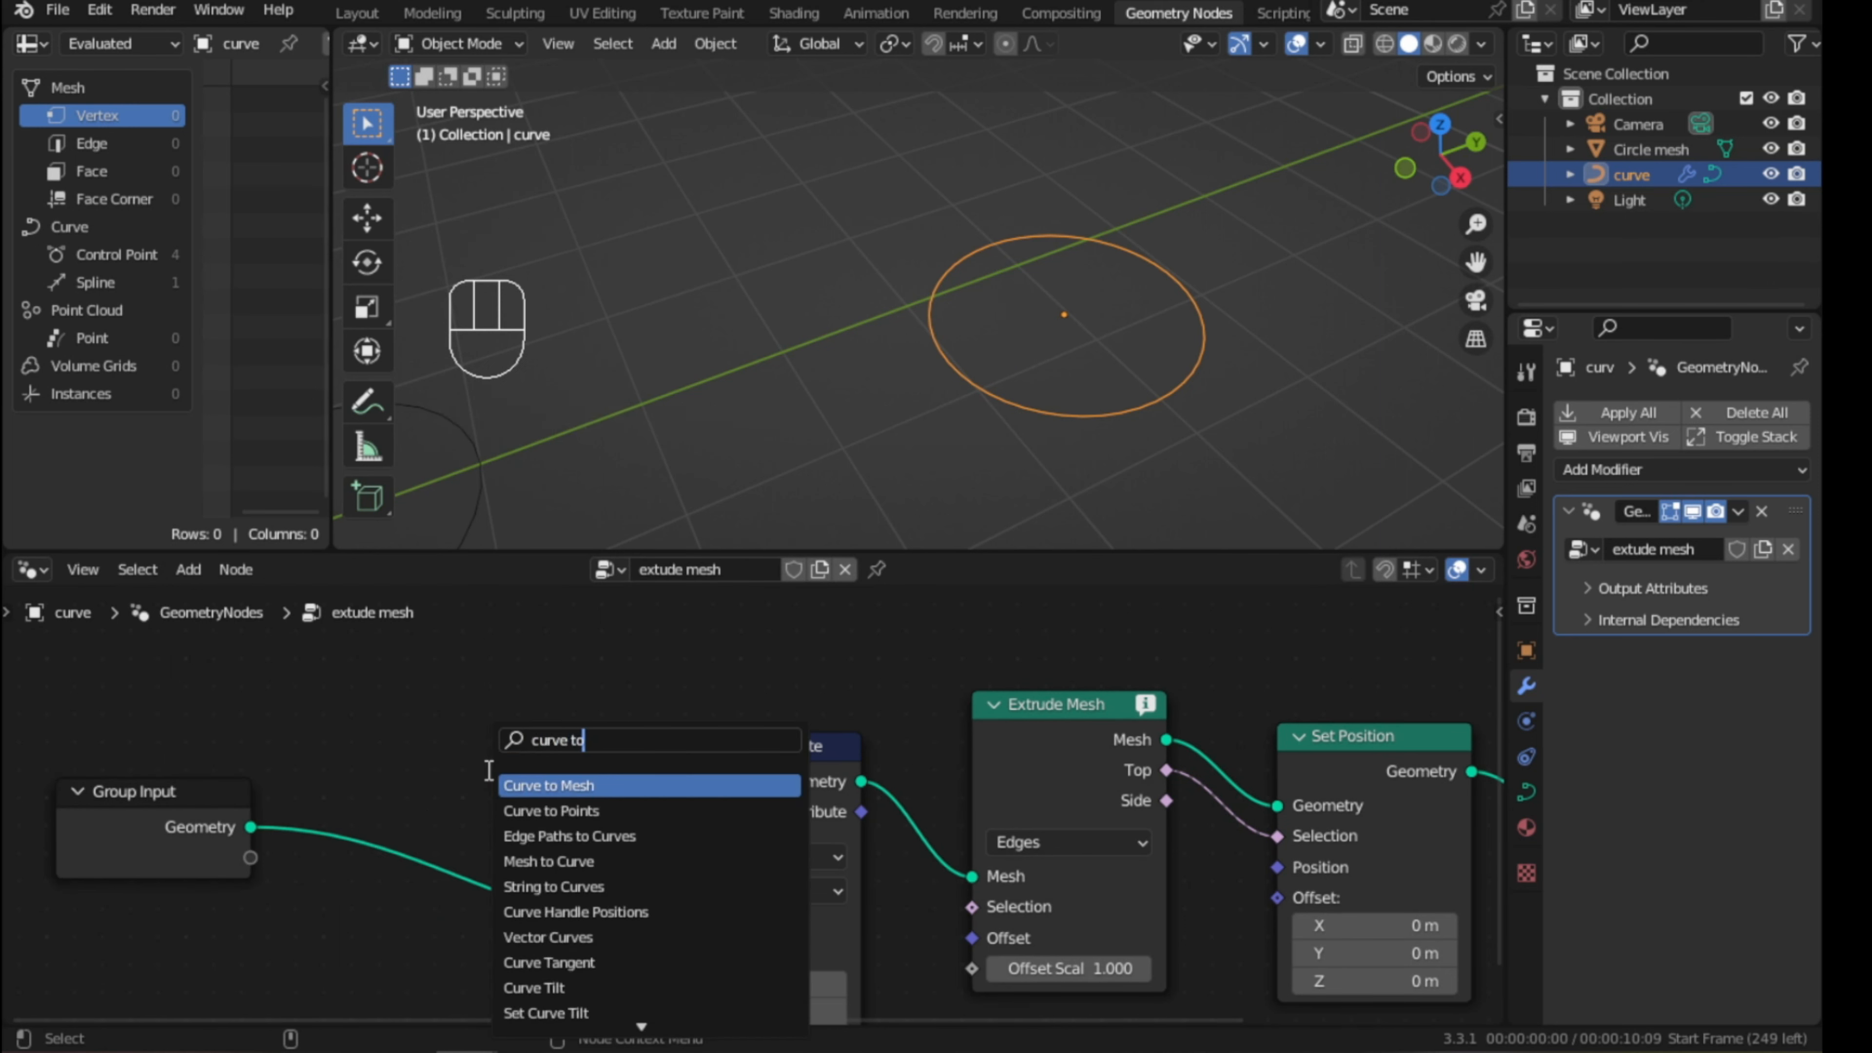
key(Return)
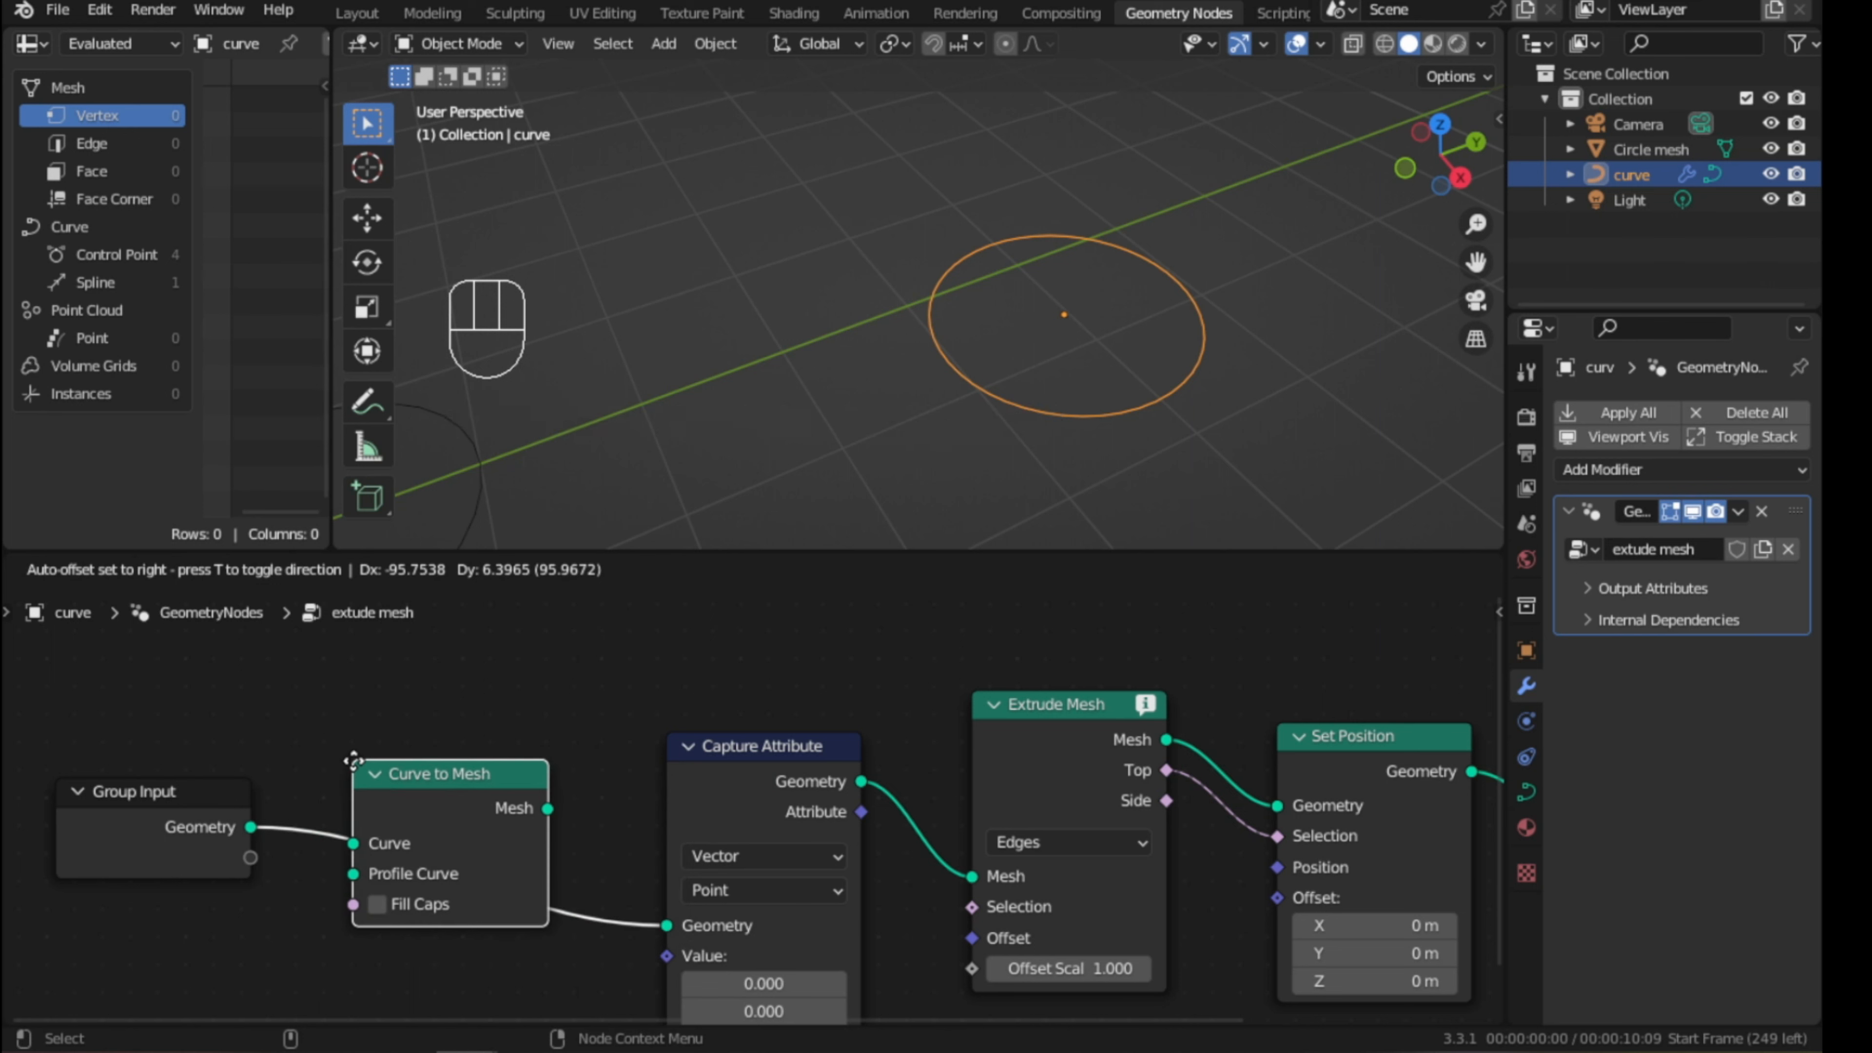
click(360, 757)
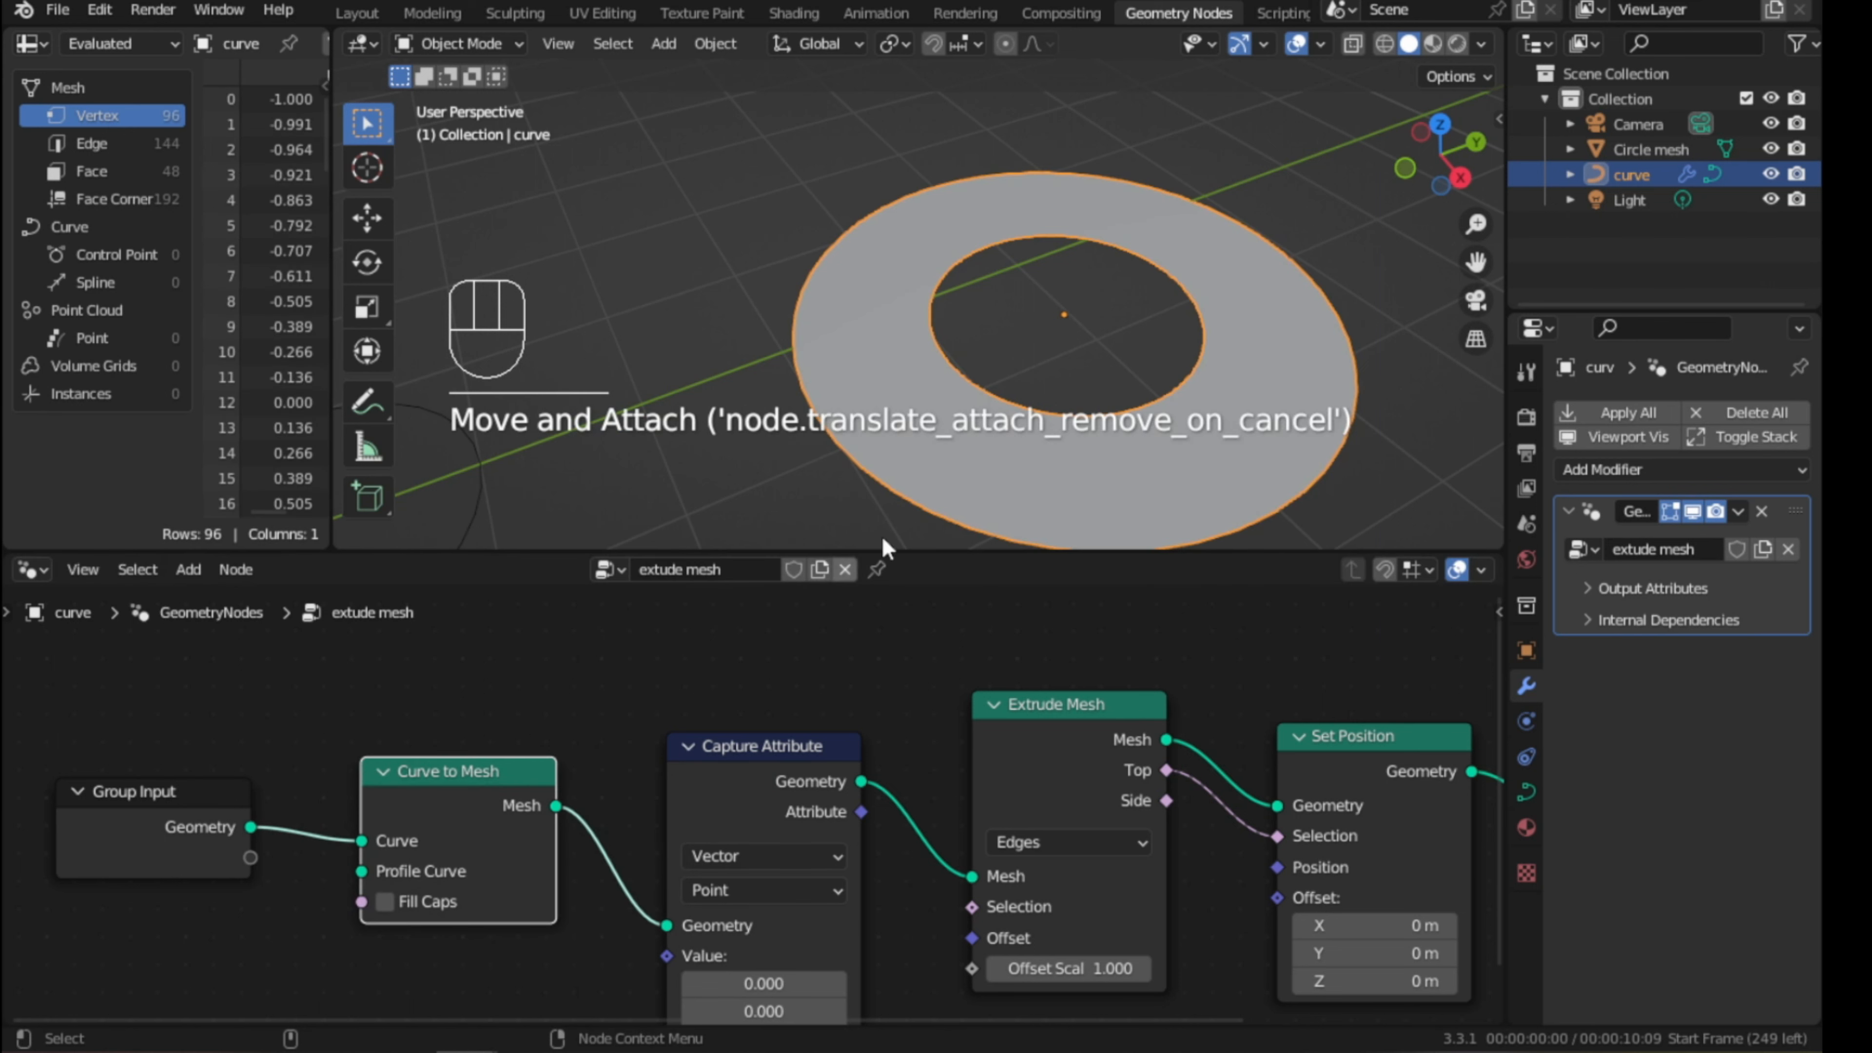
- Turn on the Wireframe overlay in the 3D viewport
click(1318, 45)
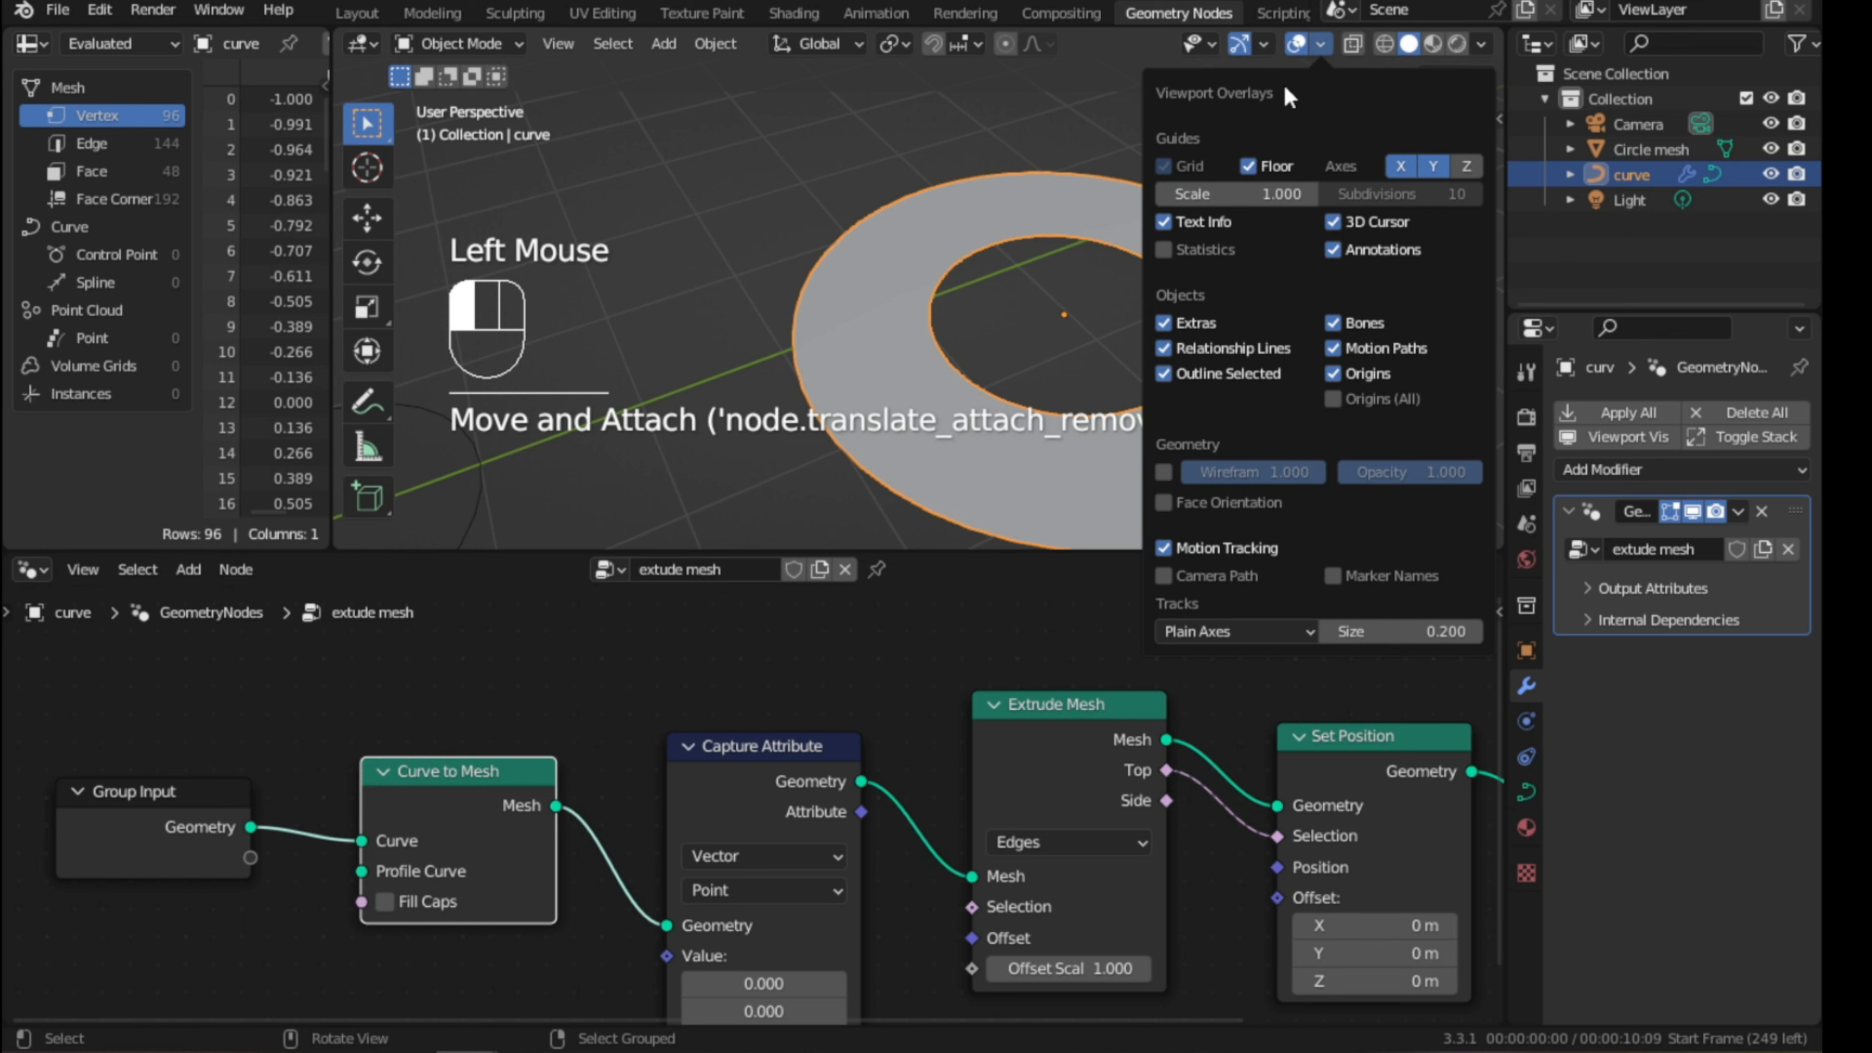
click(1172, 463)
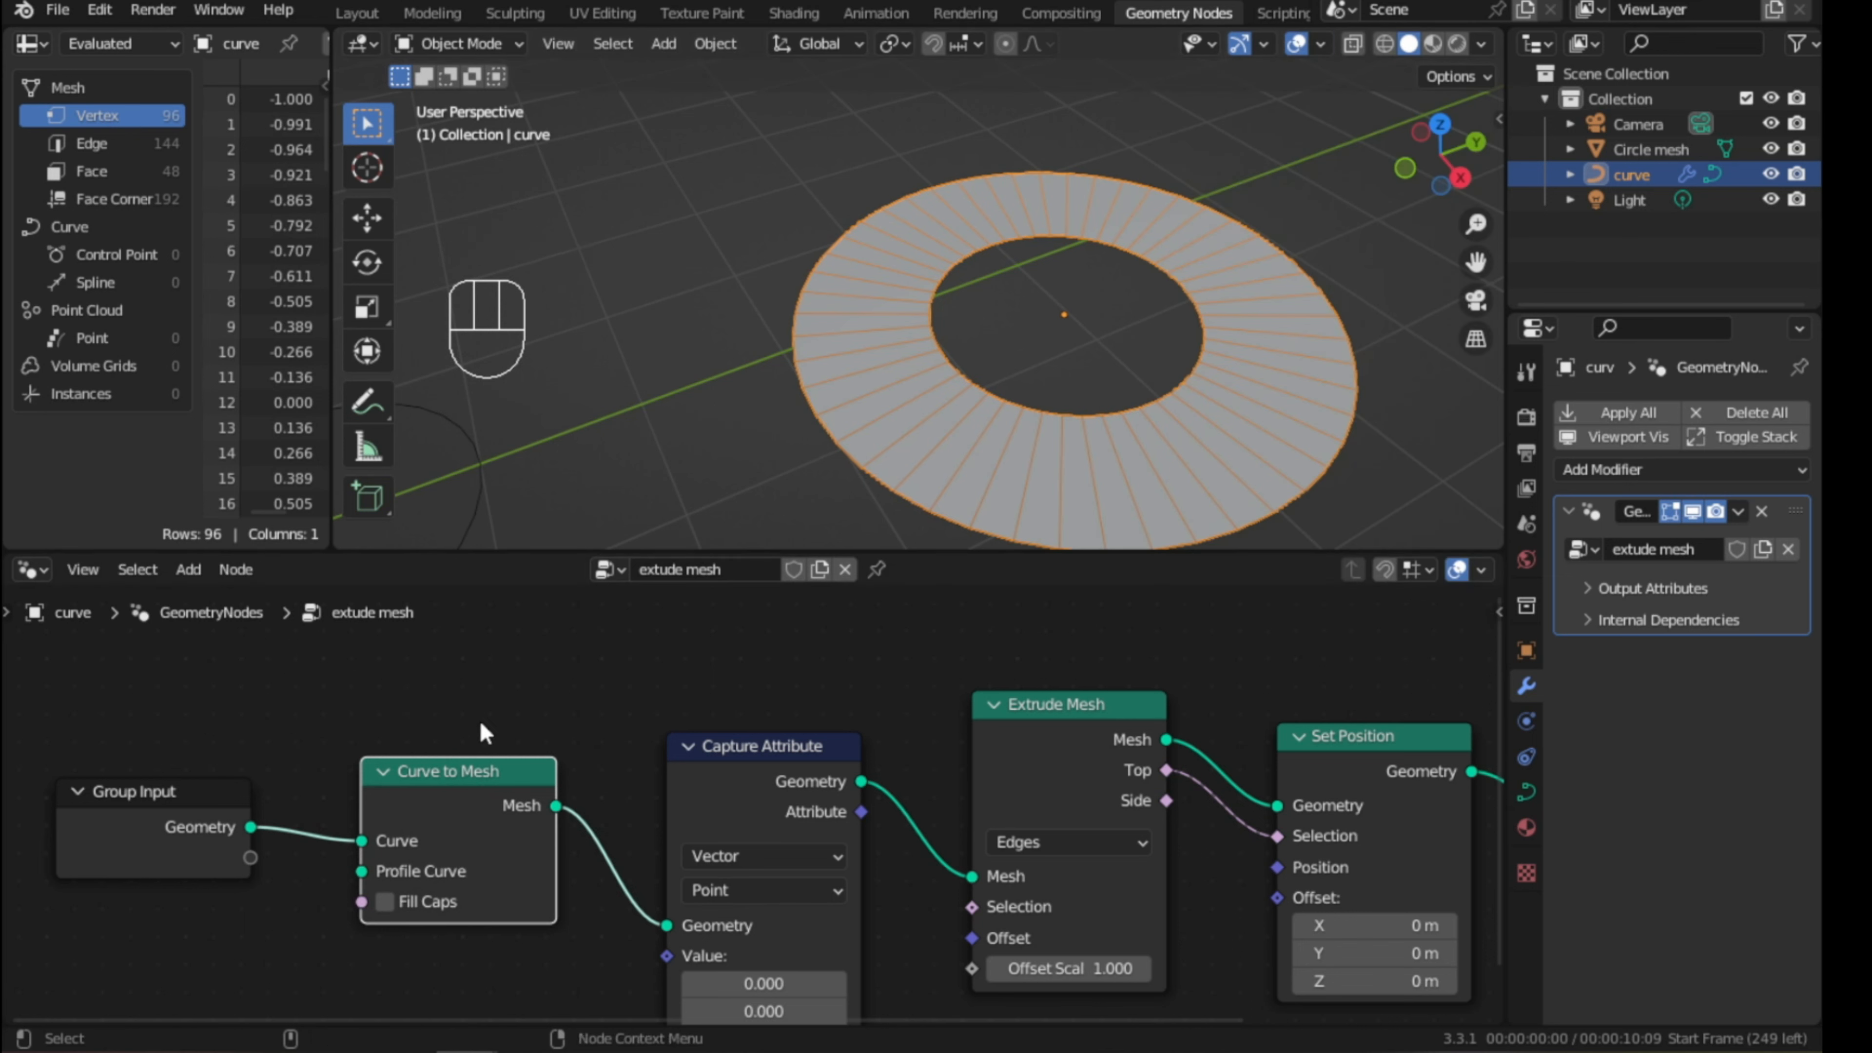
- Rearrange the Group Input, Curve to Mesh and Capture Attribute nodes to space them out evenly
drag(147, 811, 88, 809)
click(444, 770)
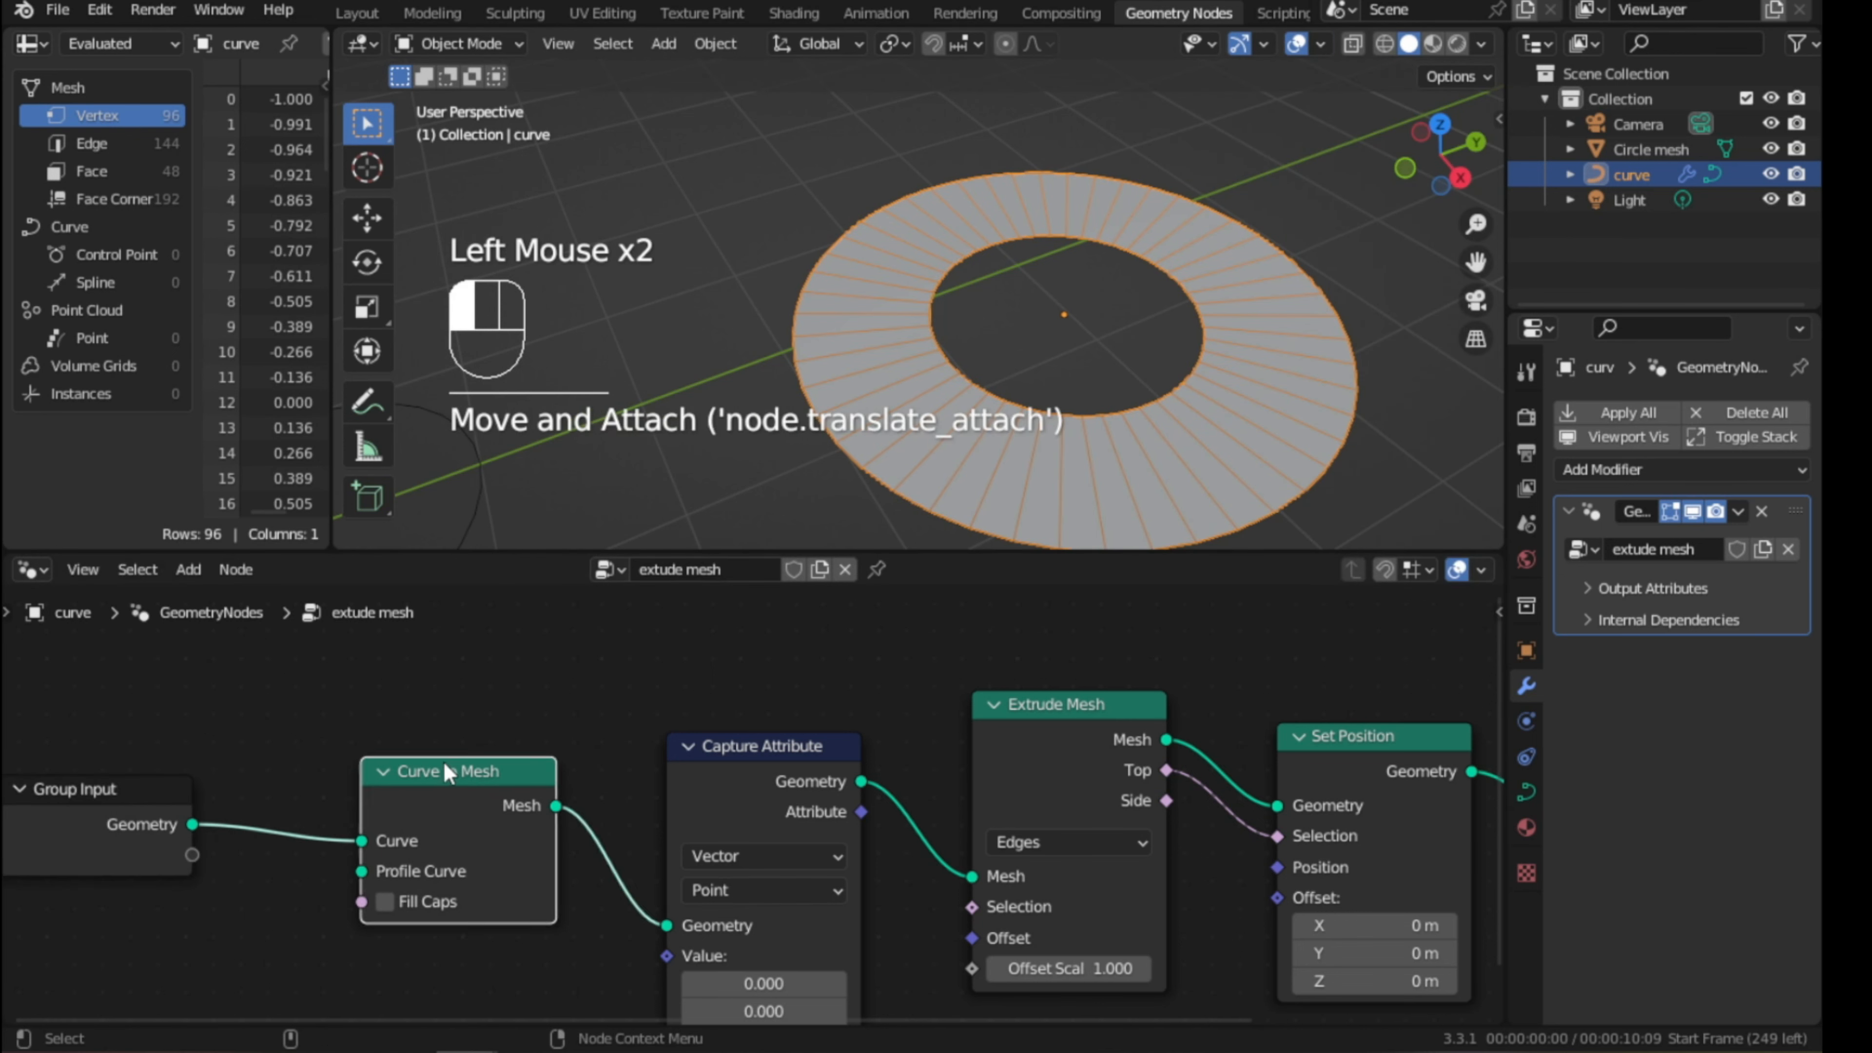
drag(445, 770, 399, 759)
drag(746, 744, 717, 725)
scroll(759, 810, down, 2)
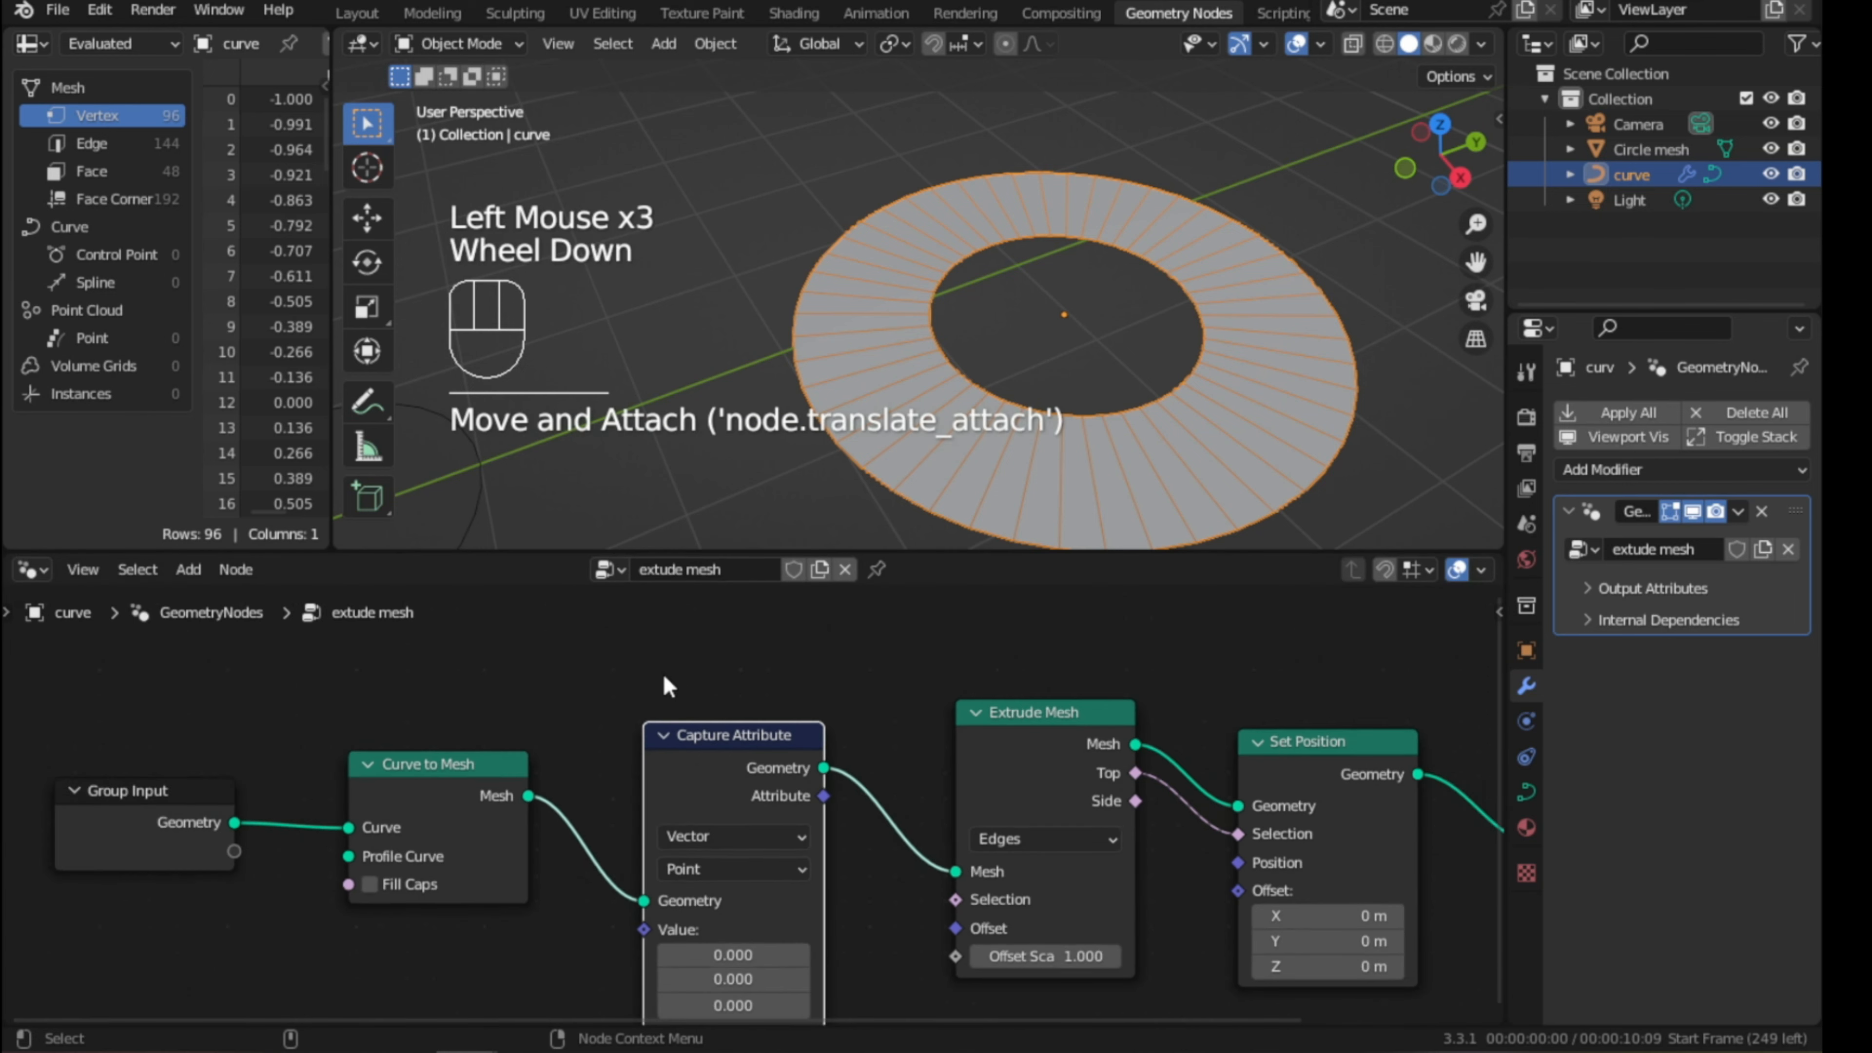
drag(1664, 304, 1684, 466)
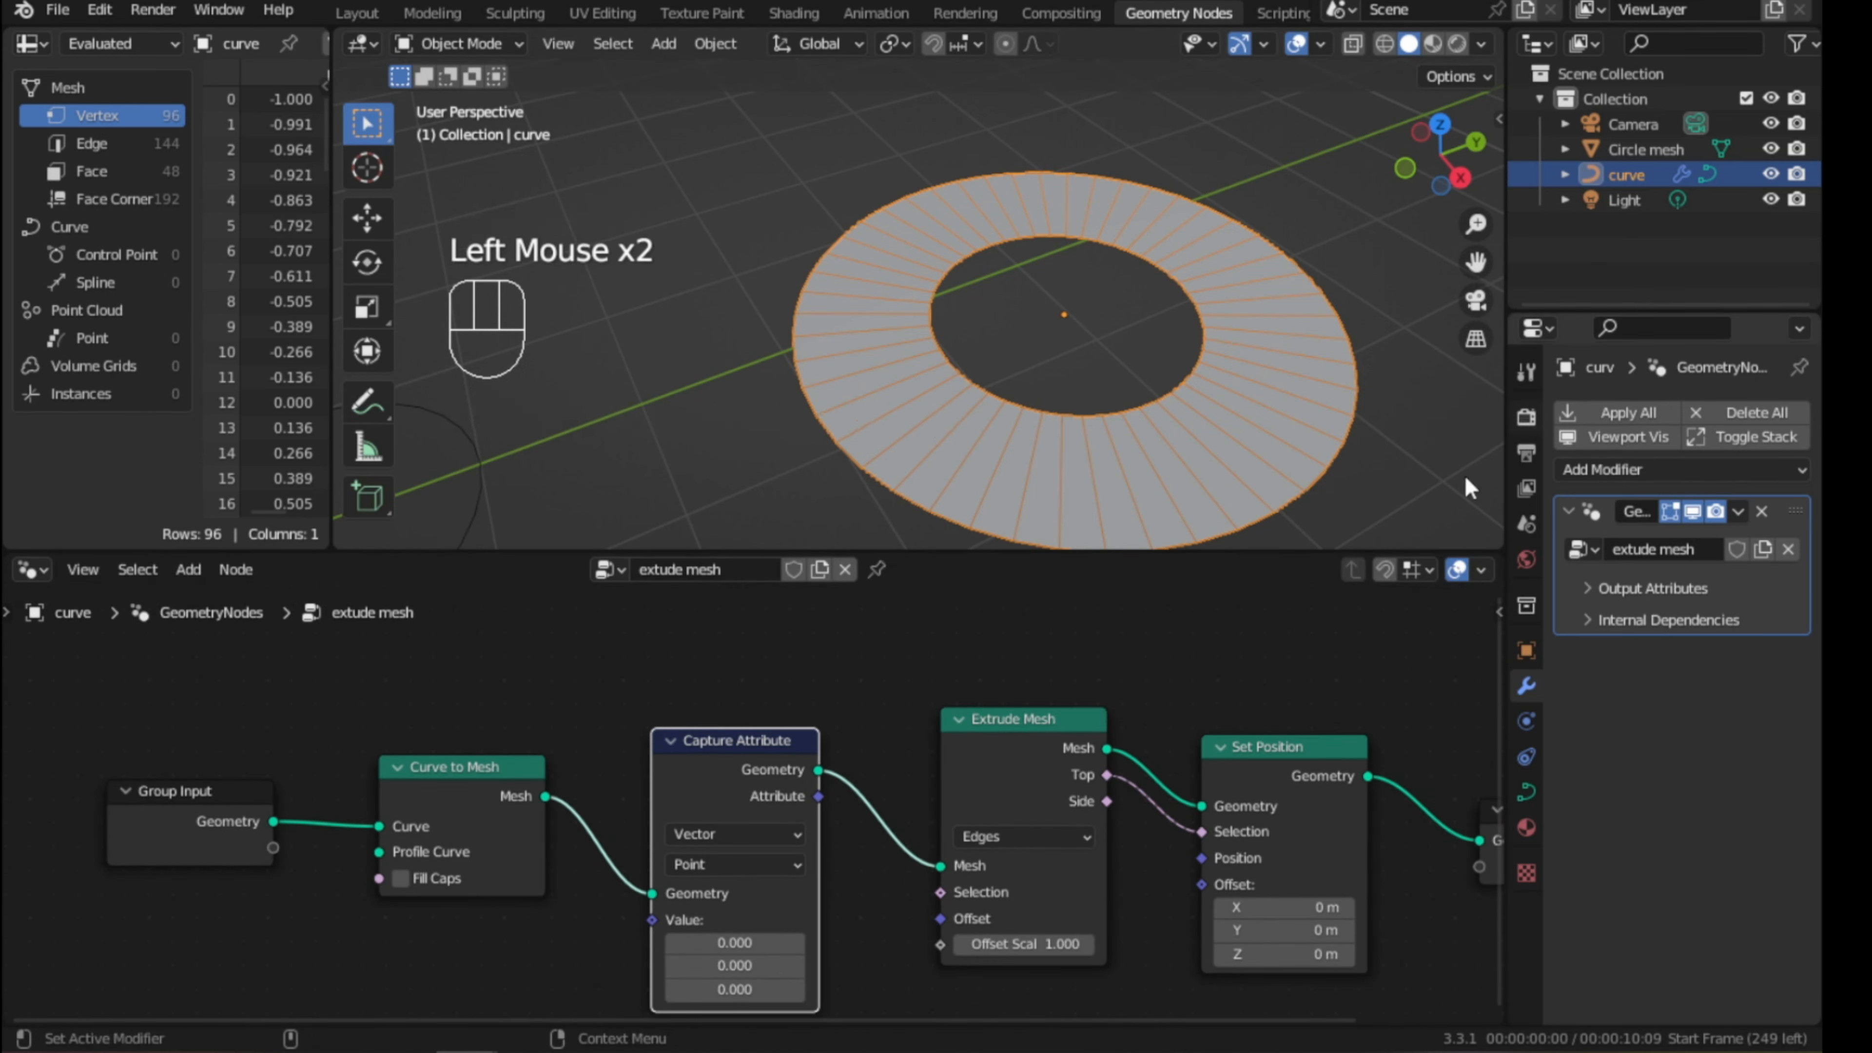
drag(439, 767, 437, 764)
- Widen the Properties area, switch it to the Text Editor and open the existing notes in the text block
drag(1505, 509, 1405, 509)
key(shift+F11)
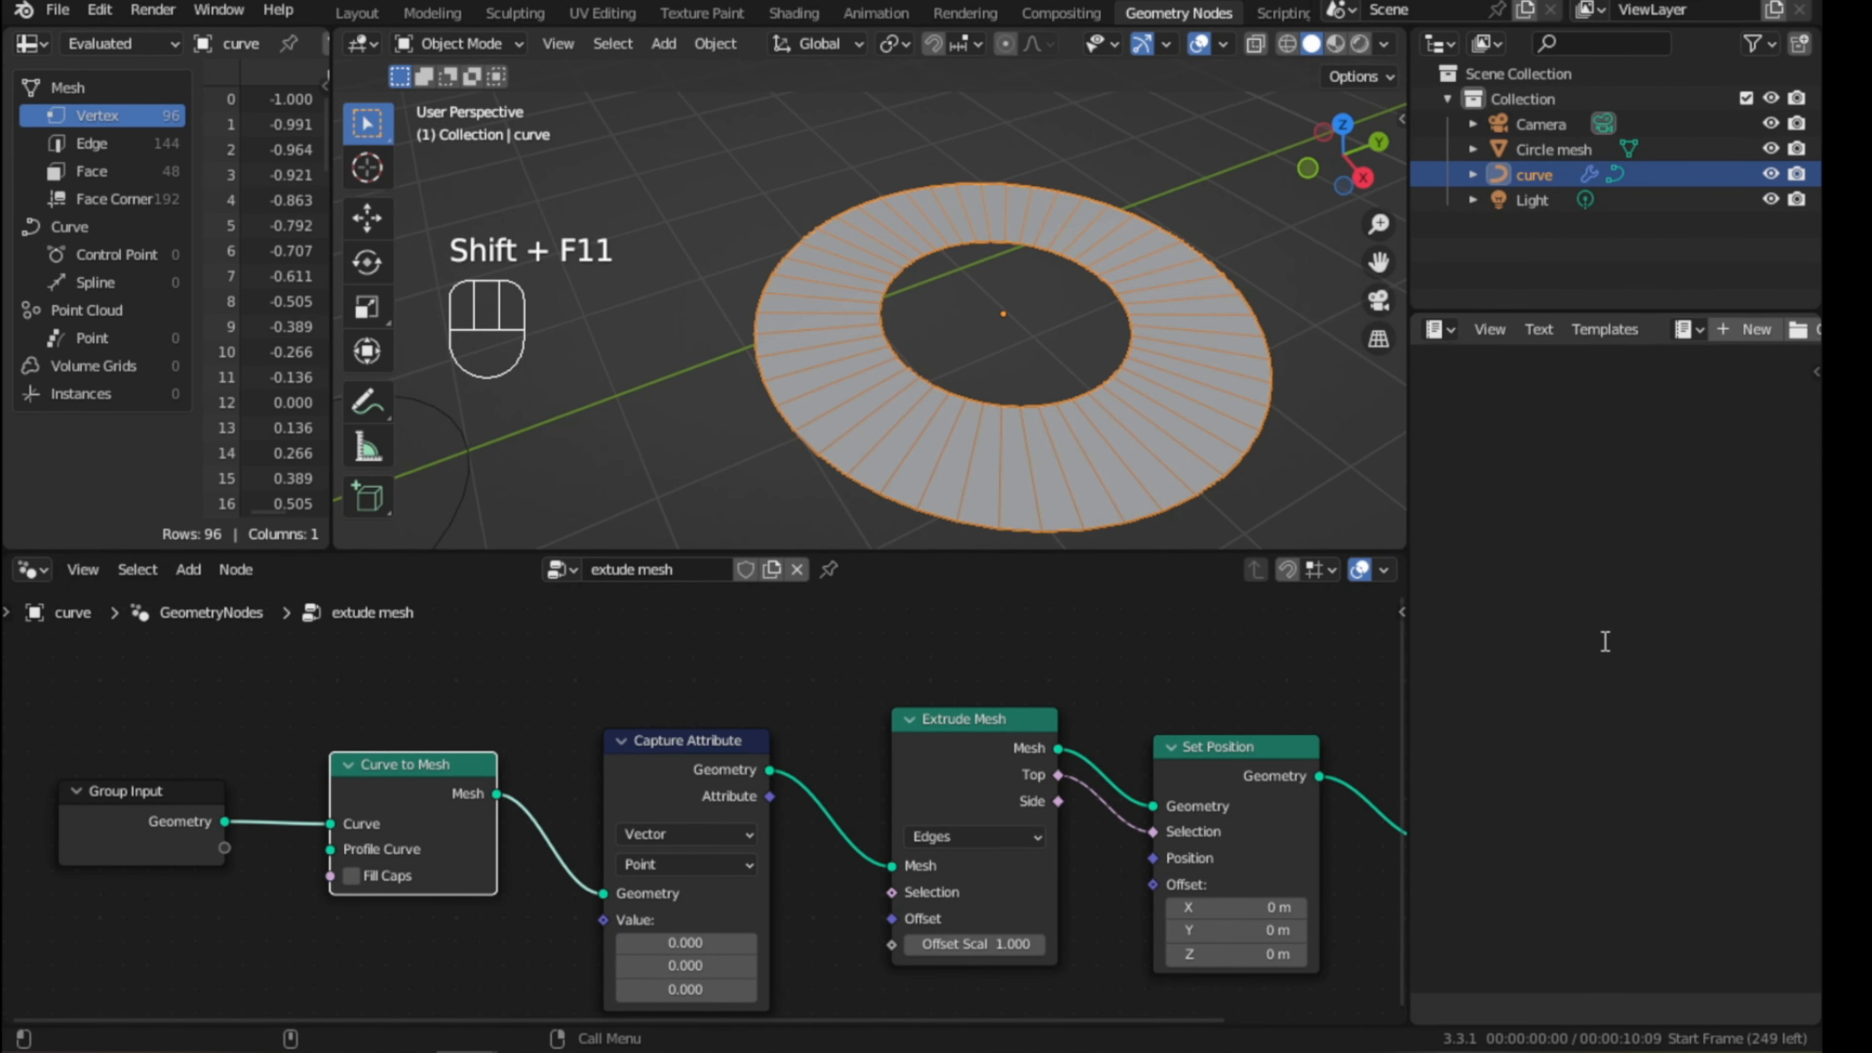
scroll(1734, 373, up, 2)
scroll(1734, 373, down, 2)
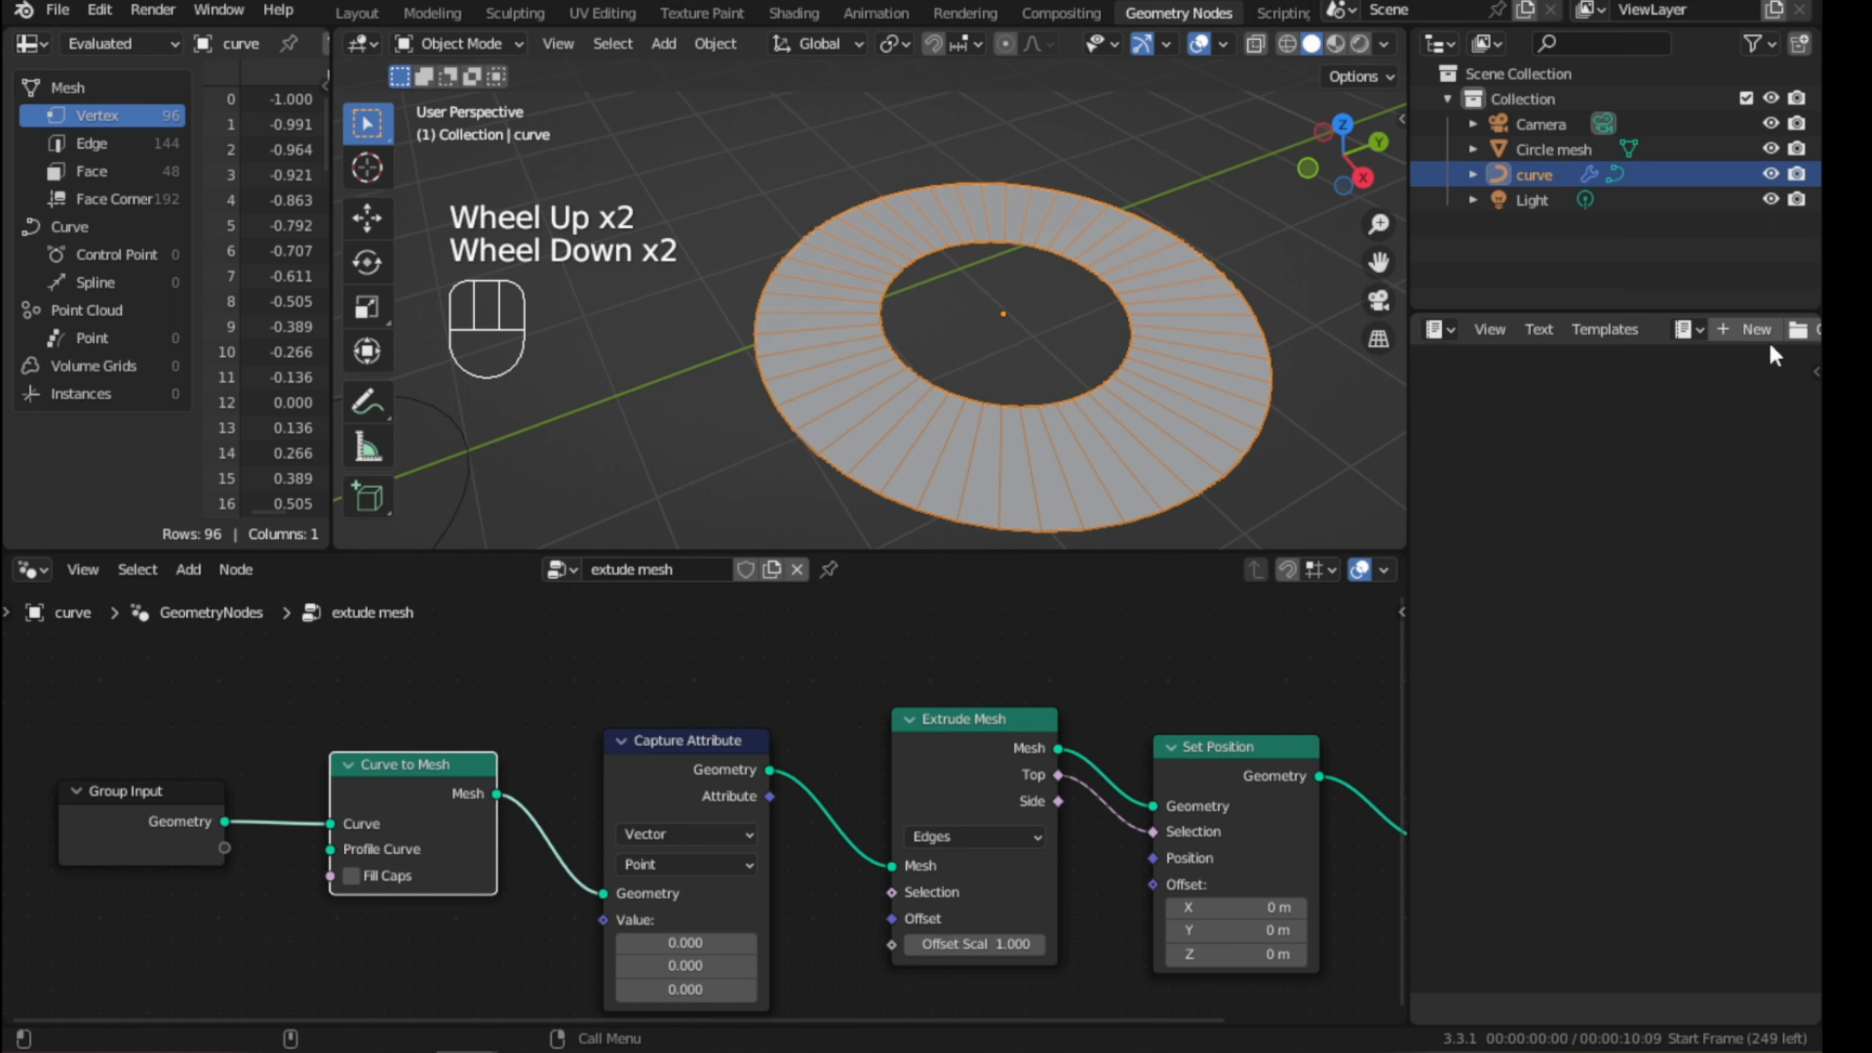
click(1710, 332)
click(1475, 367)
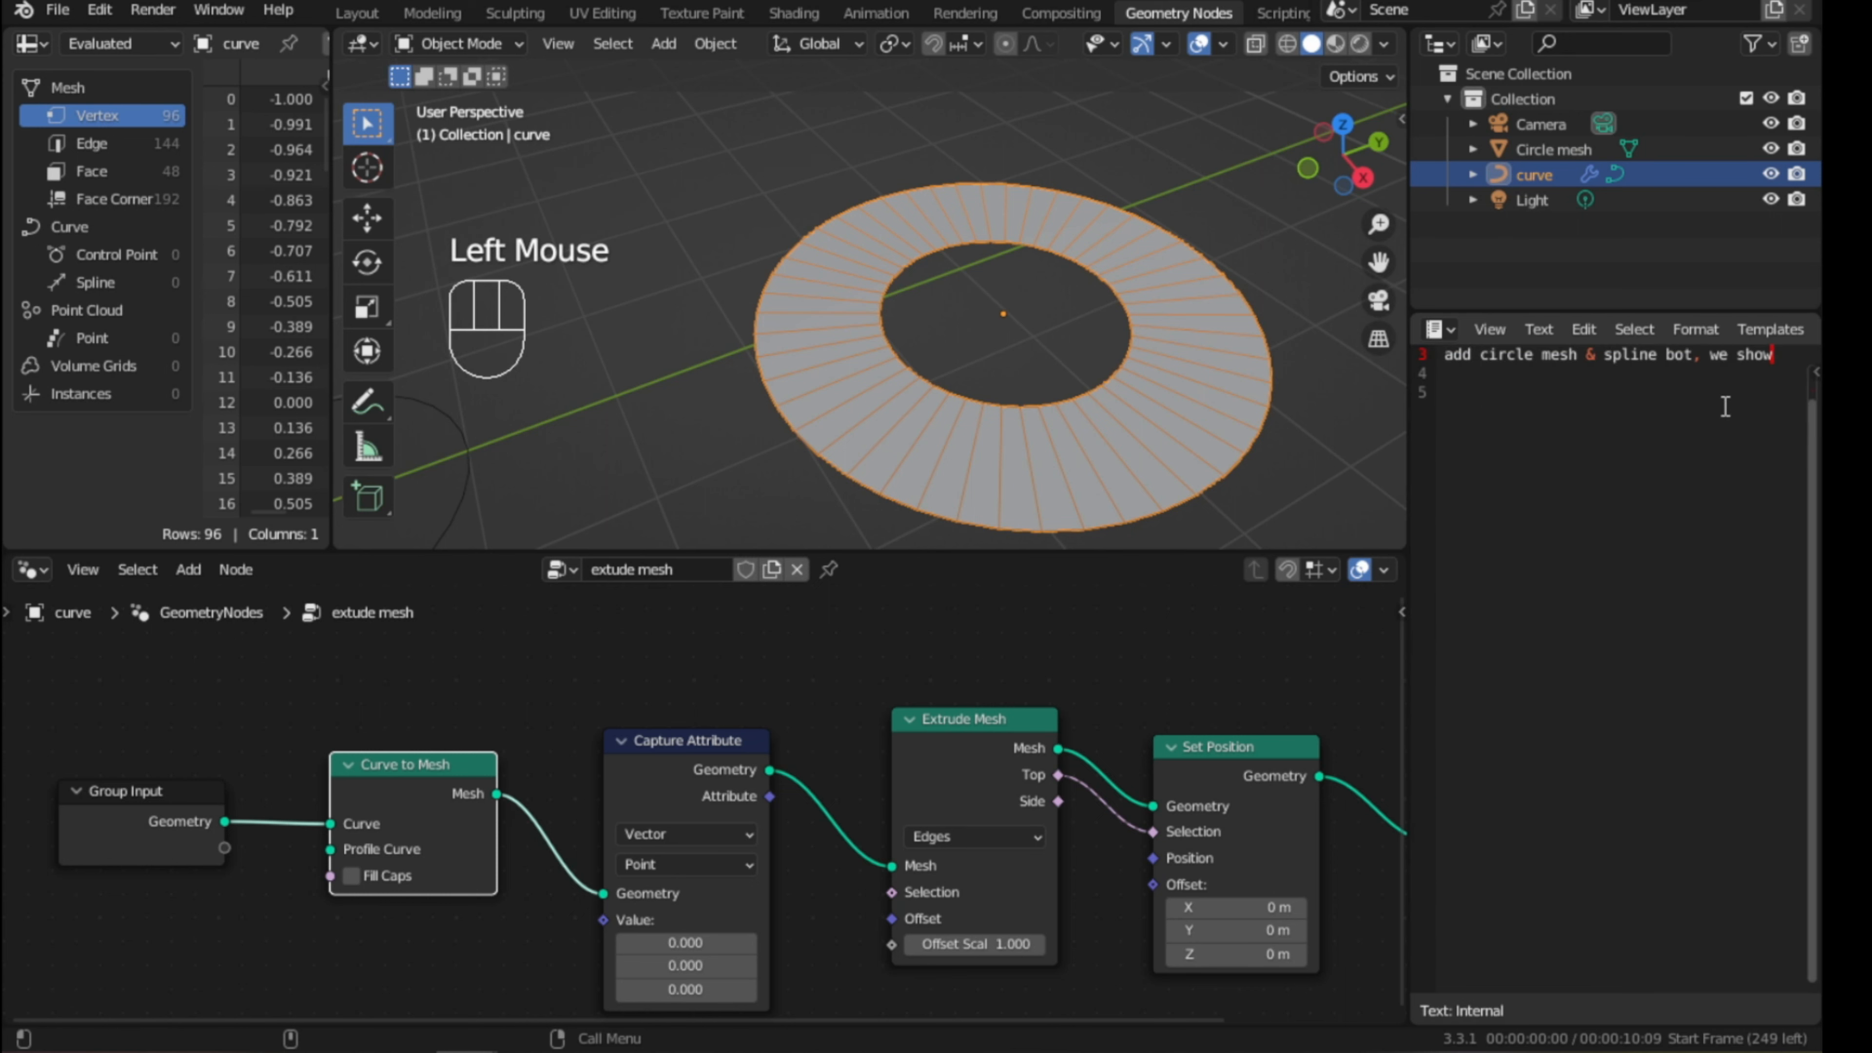
- Enlarge the notes' font, hide the line numbers and start a new line below "add circle mesh & spline bot"
ctrl+scroll(1743, 398, up, 3)
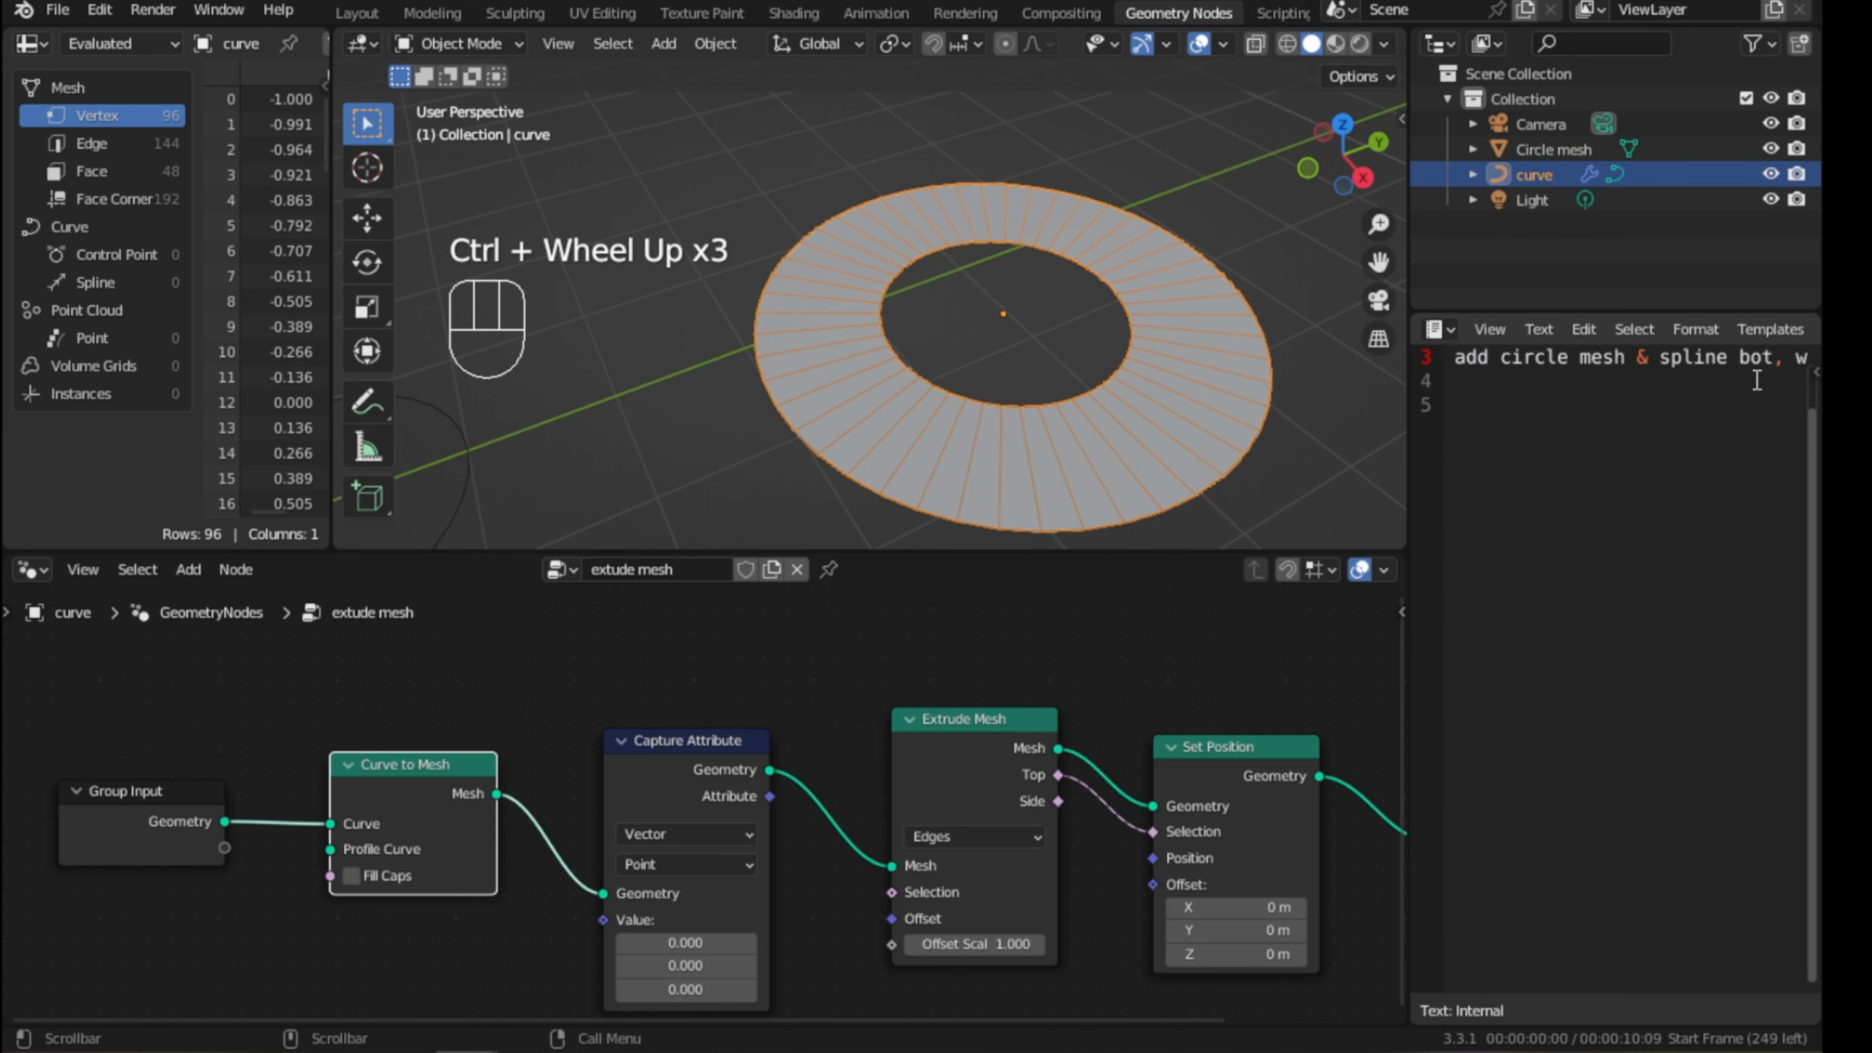
key(Return)
scroll(1780, 328, down, 4)
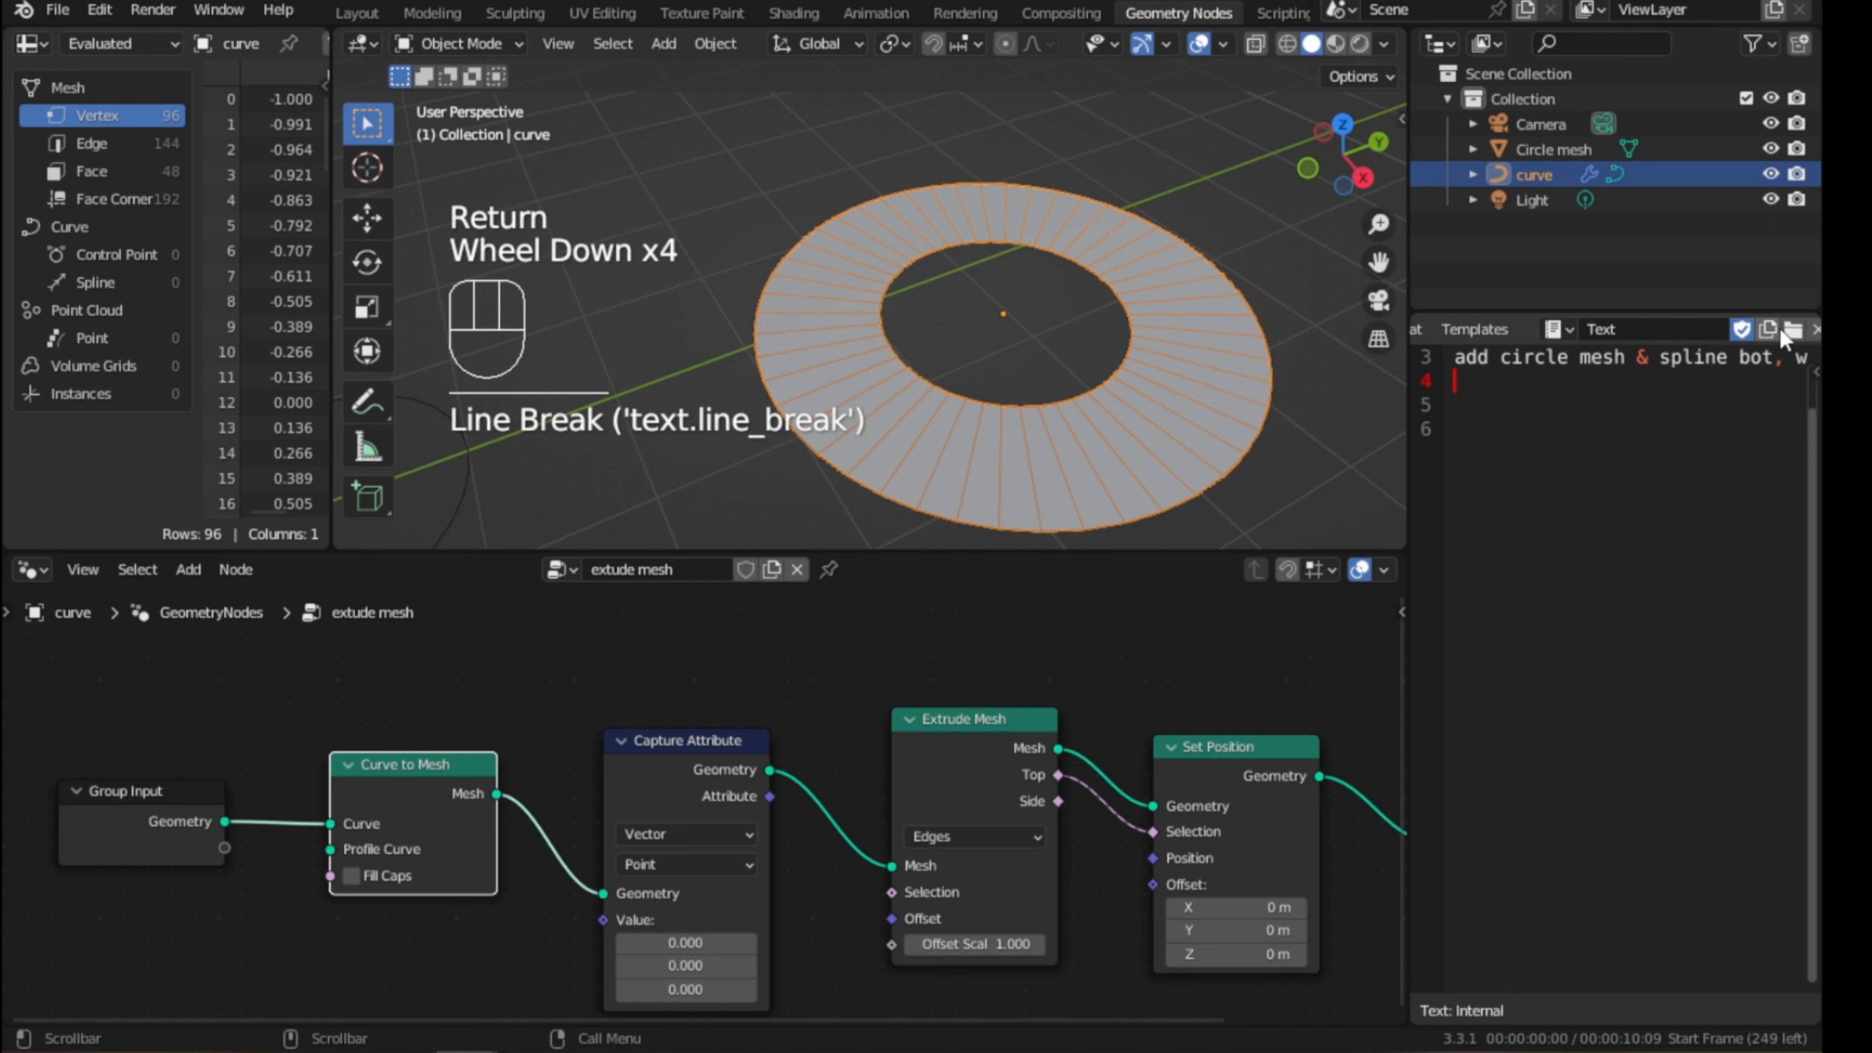
scroll(1780, 327, down, 2)
click(1758, 329)
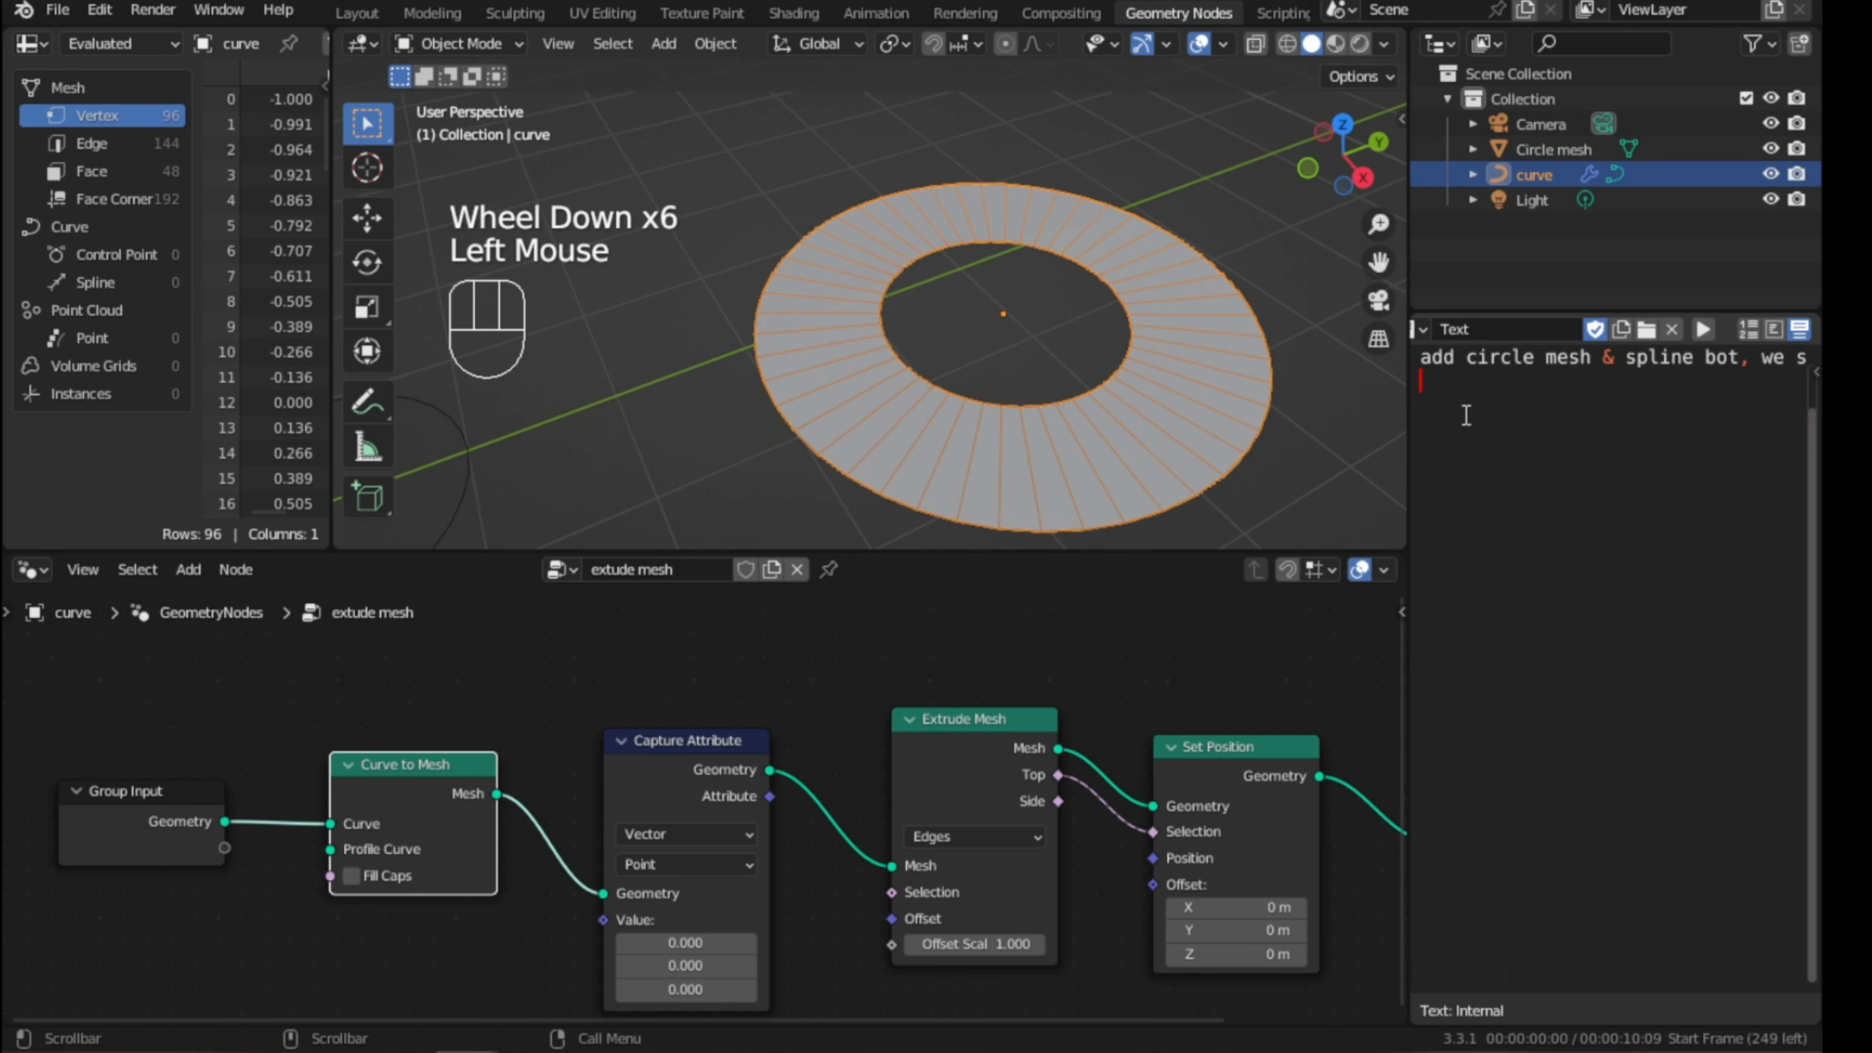
- Write "curve turn into mesh" on the fourth line of the notes and narrow the text area to widen the node editor
scroll(1467, 415, up, 2)
scroll(1555, 335, up, 1)
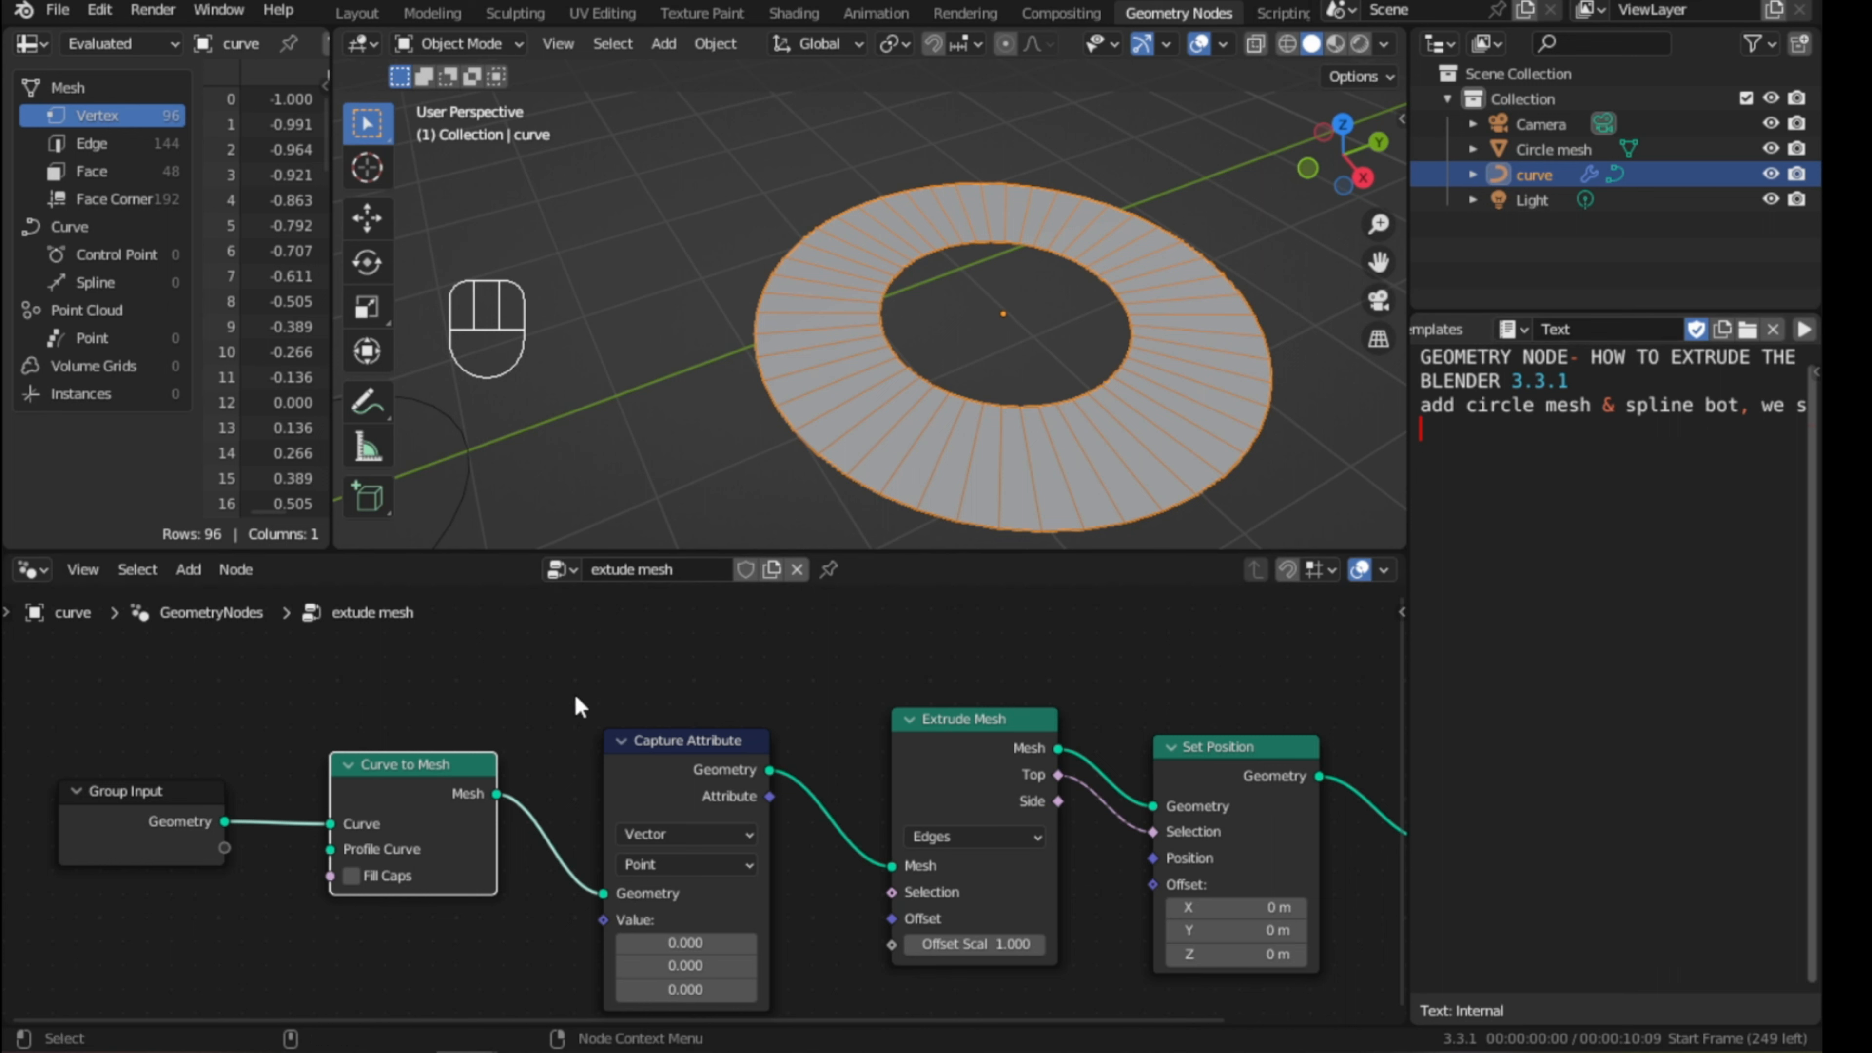
click(1458, 433)
text(cu)
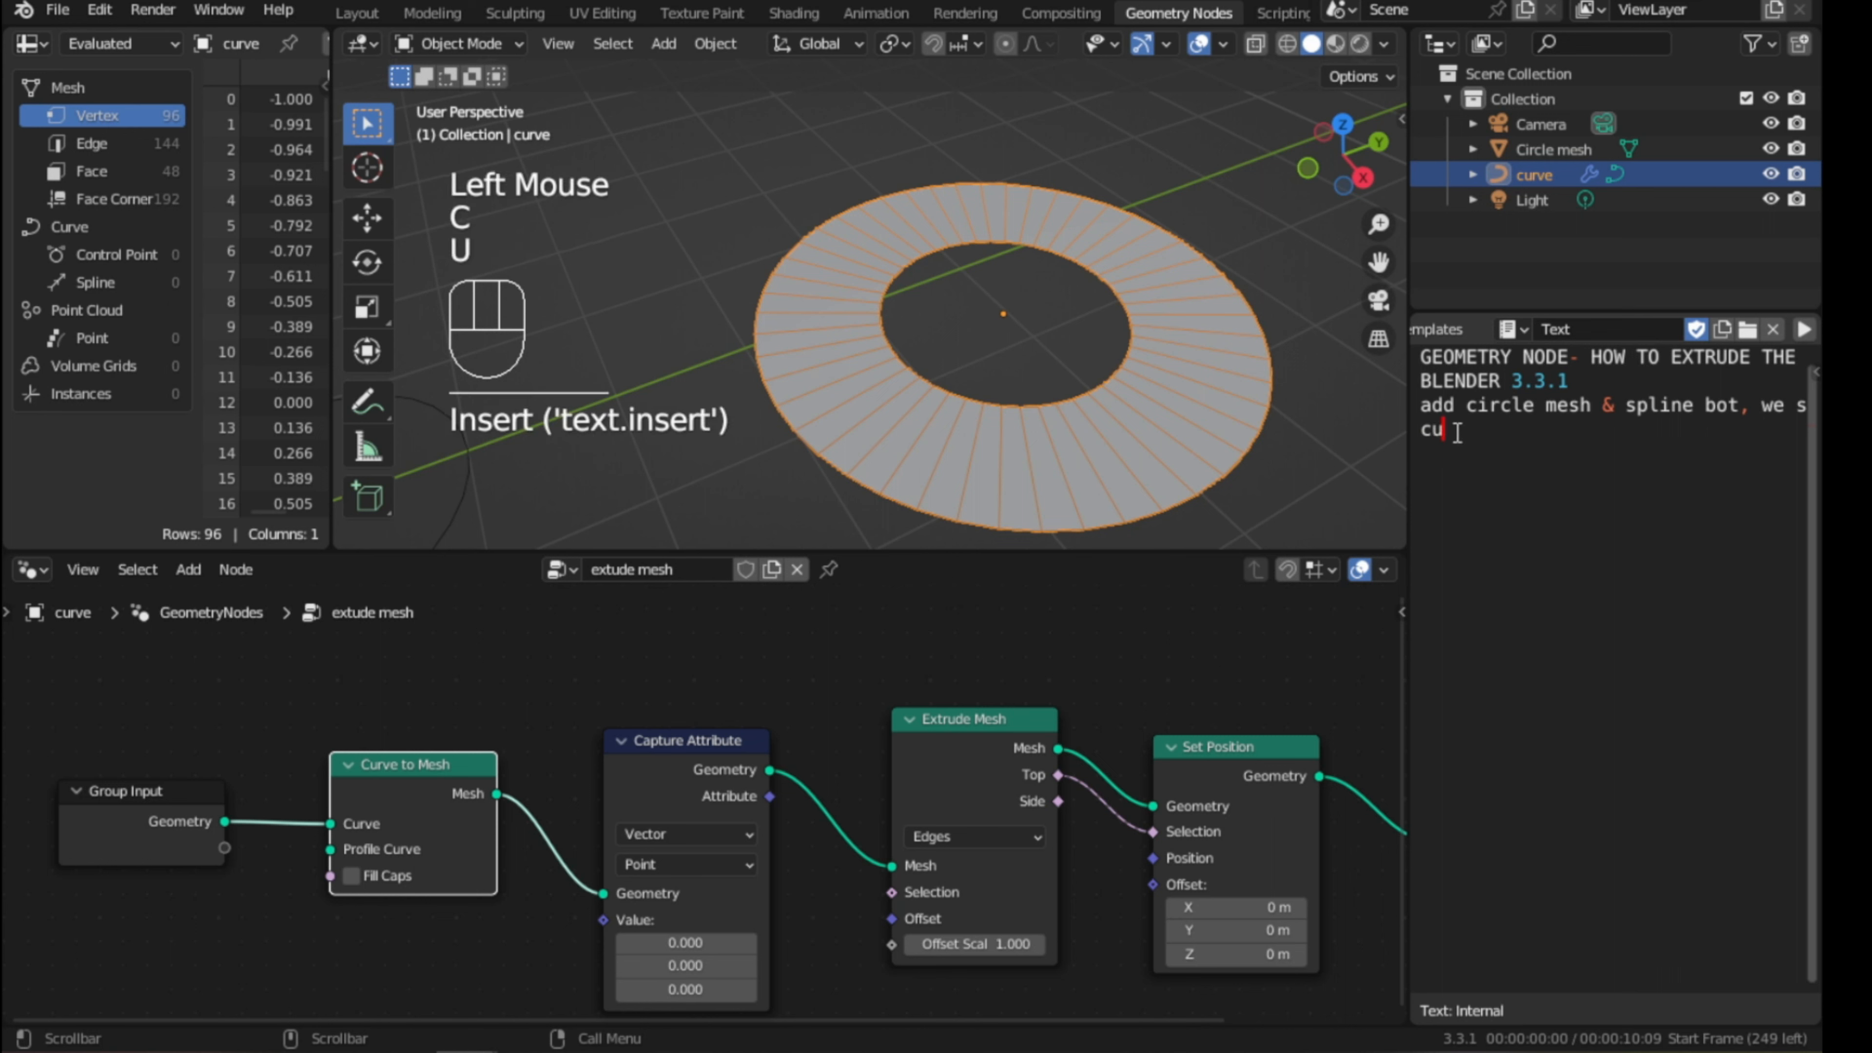
text(rve turn into mesh)
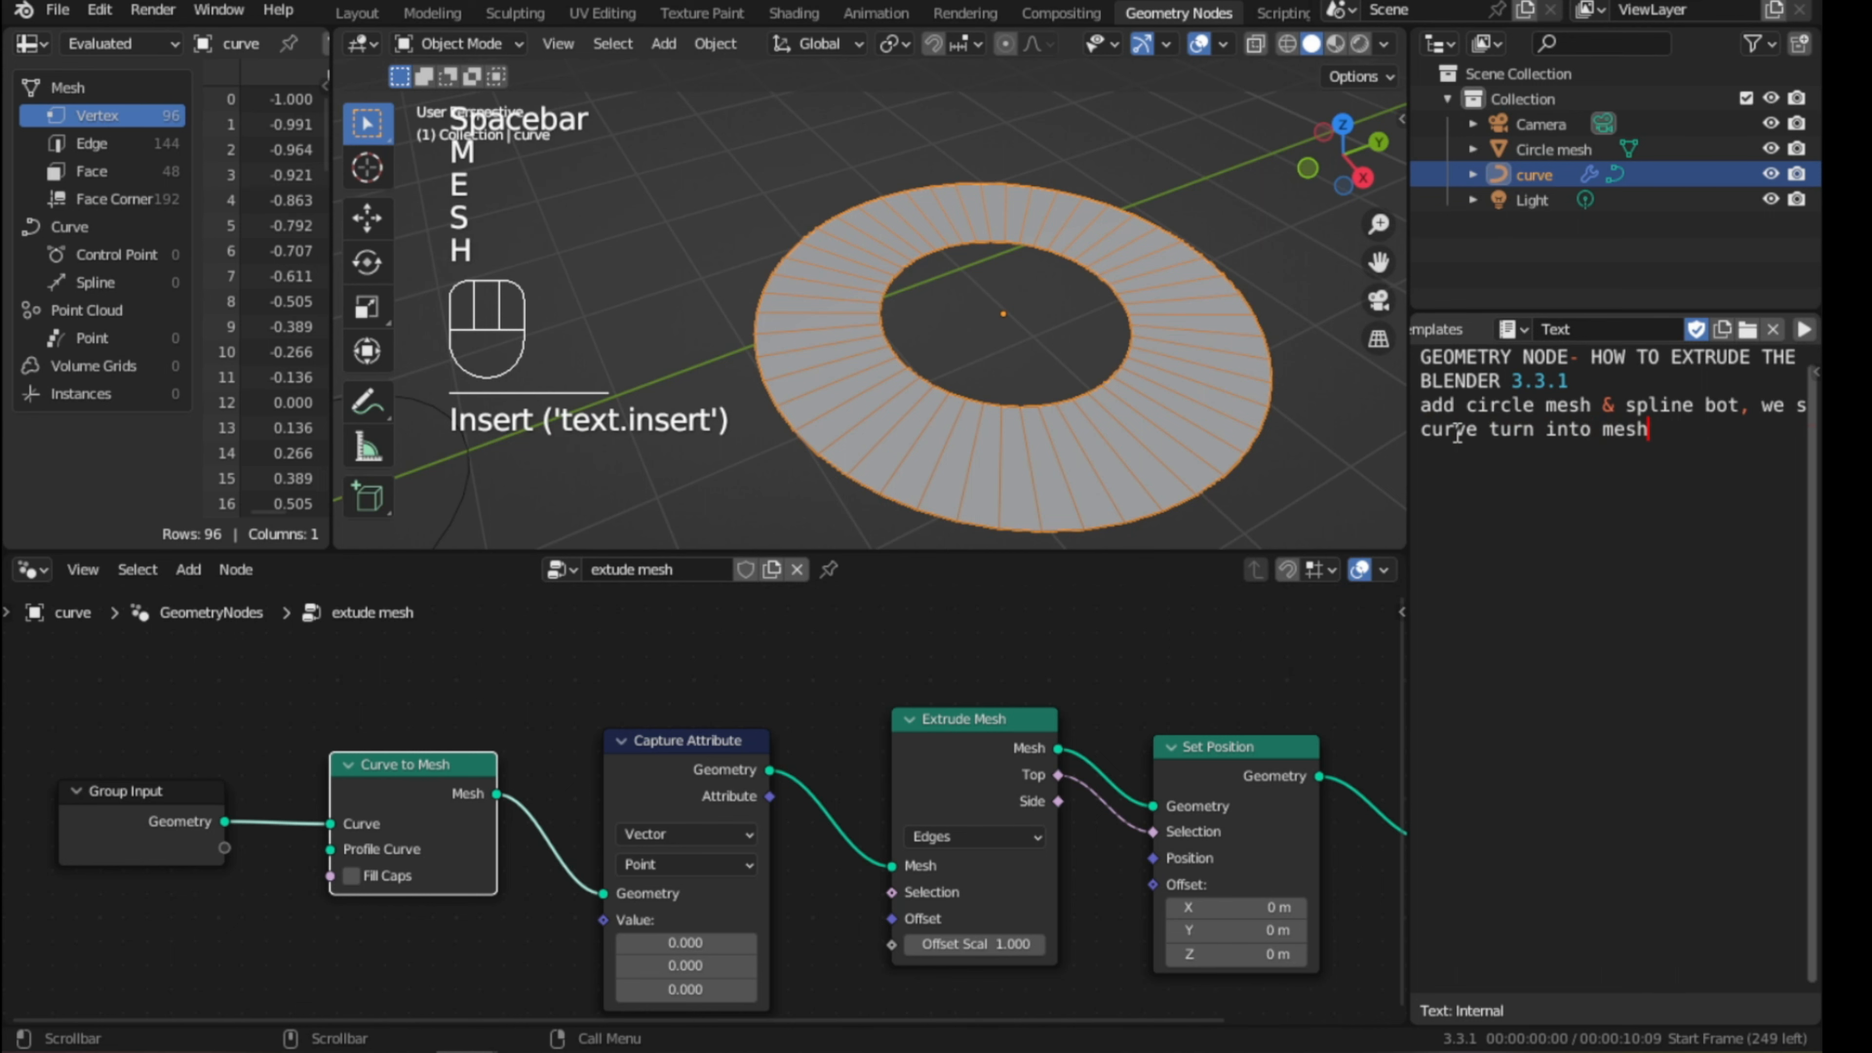
drag(1400, 477, 1665, 519)
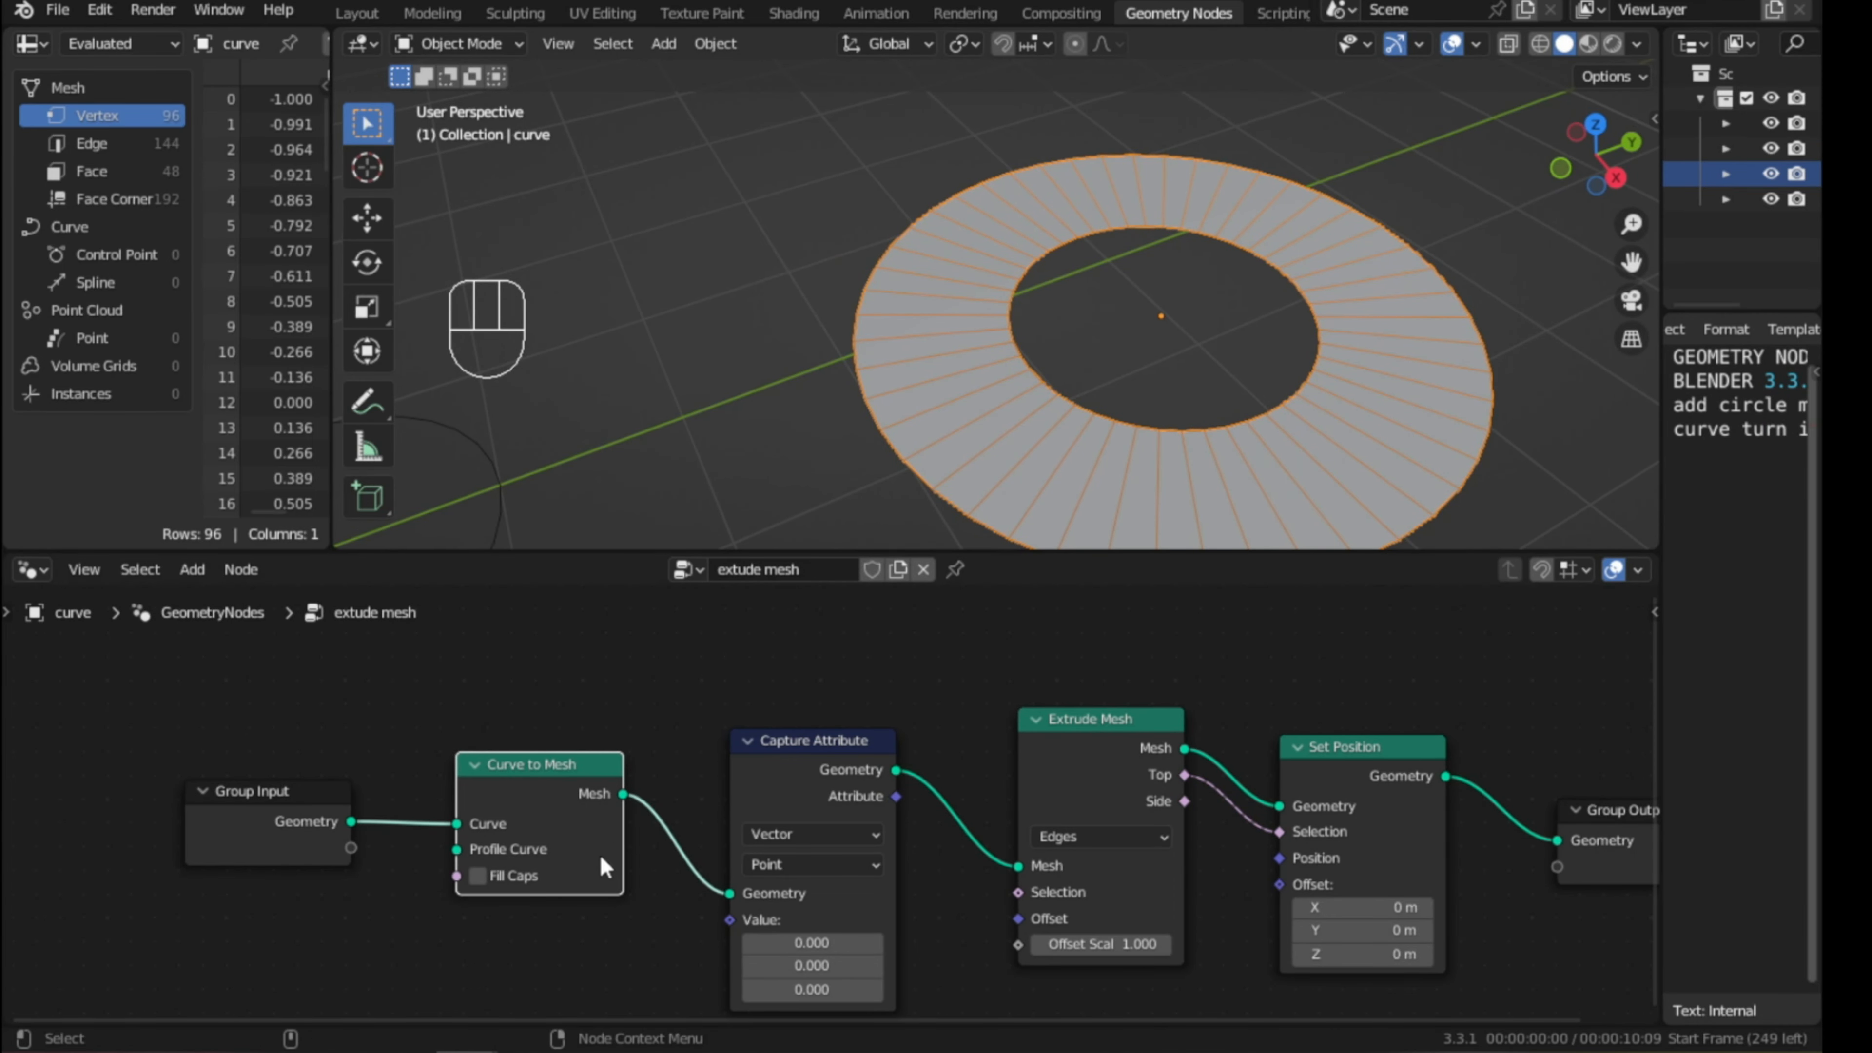
- Toggle Fill Caps on the Curve to Mesh node on and off again
double_click(479, 876)
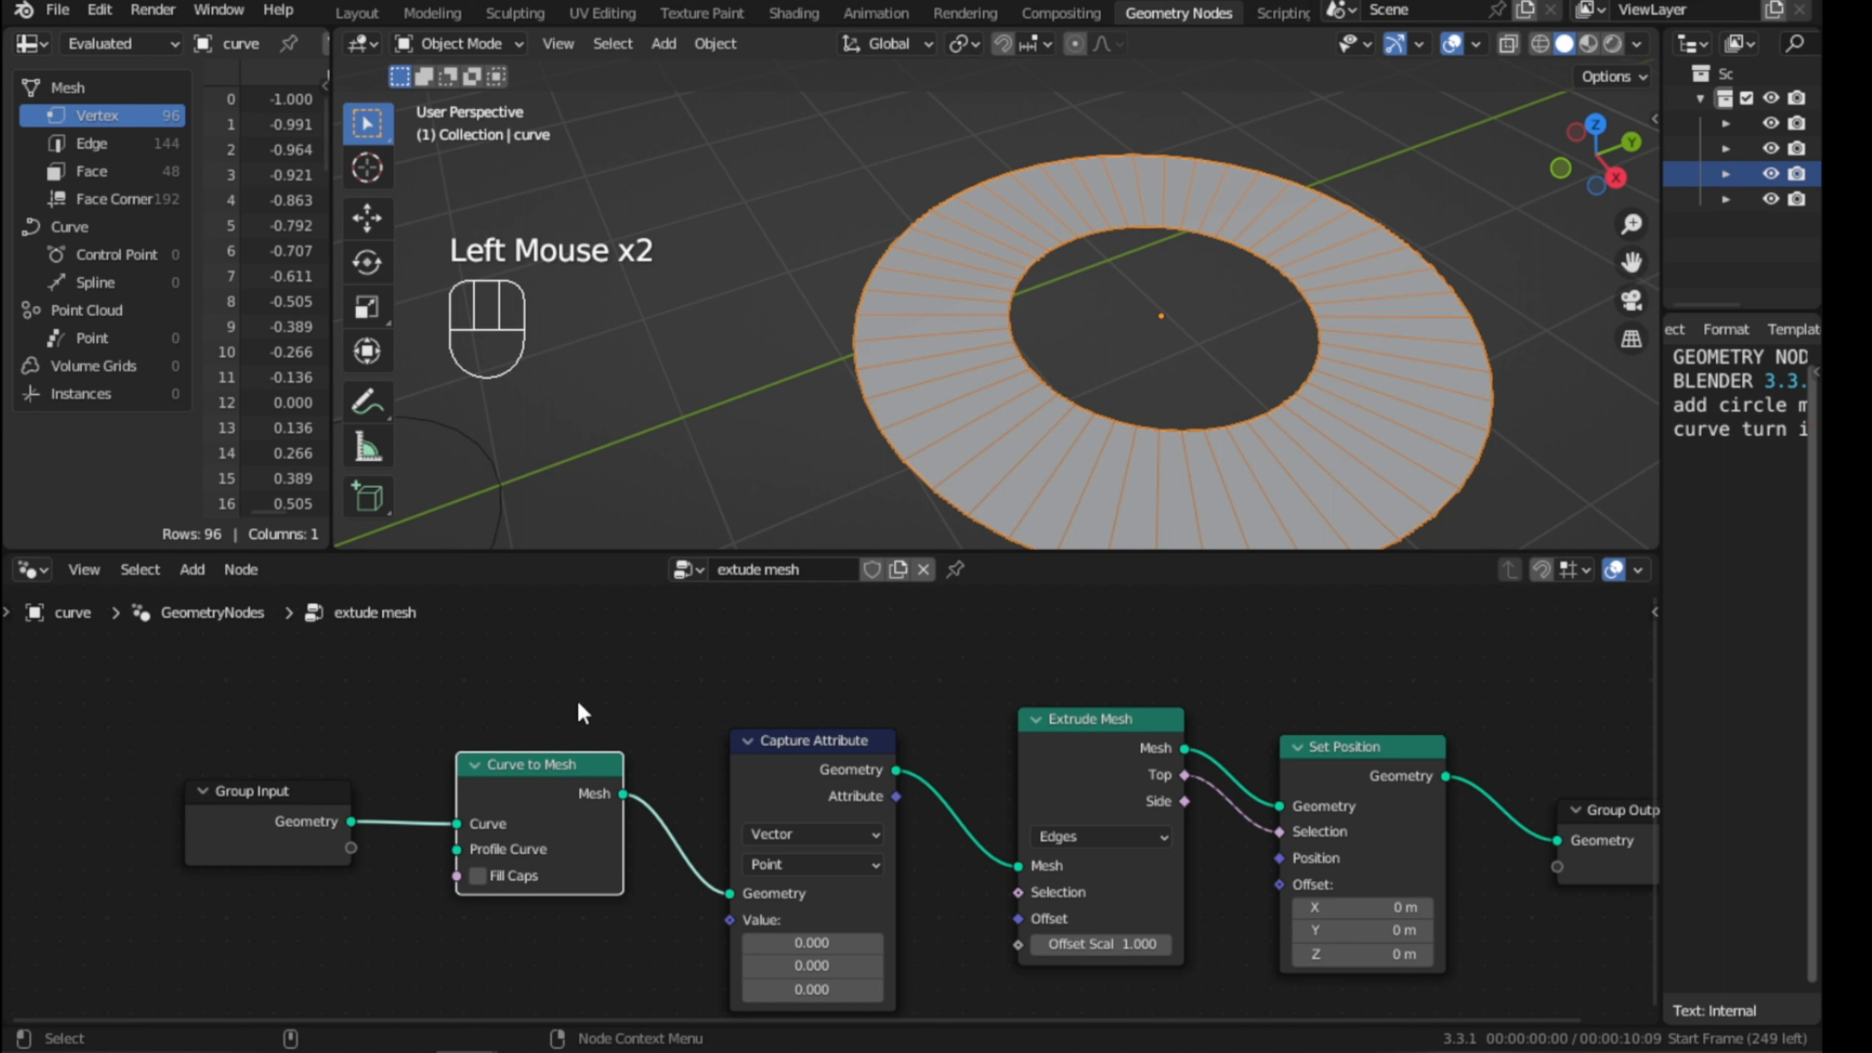
- Insert a Transform node on the link between Group Input and Curve to Mesh
shift+middle_drag(578, 704, 489, 644)
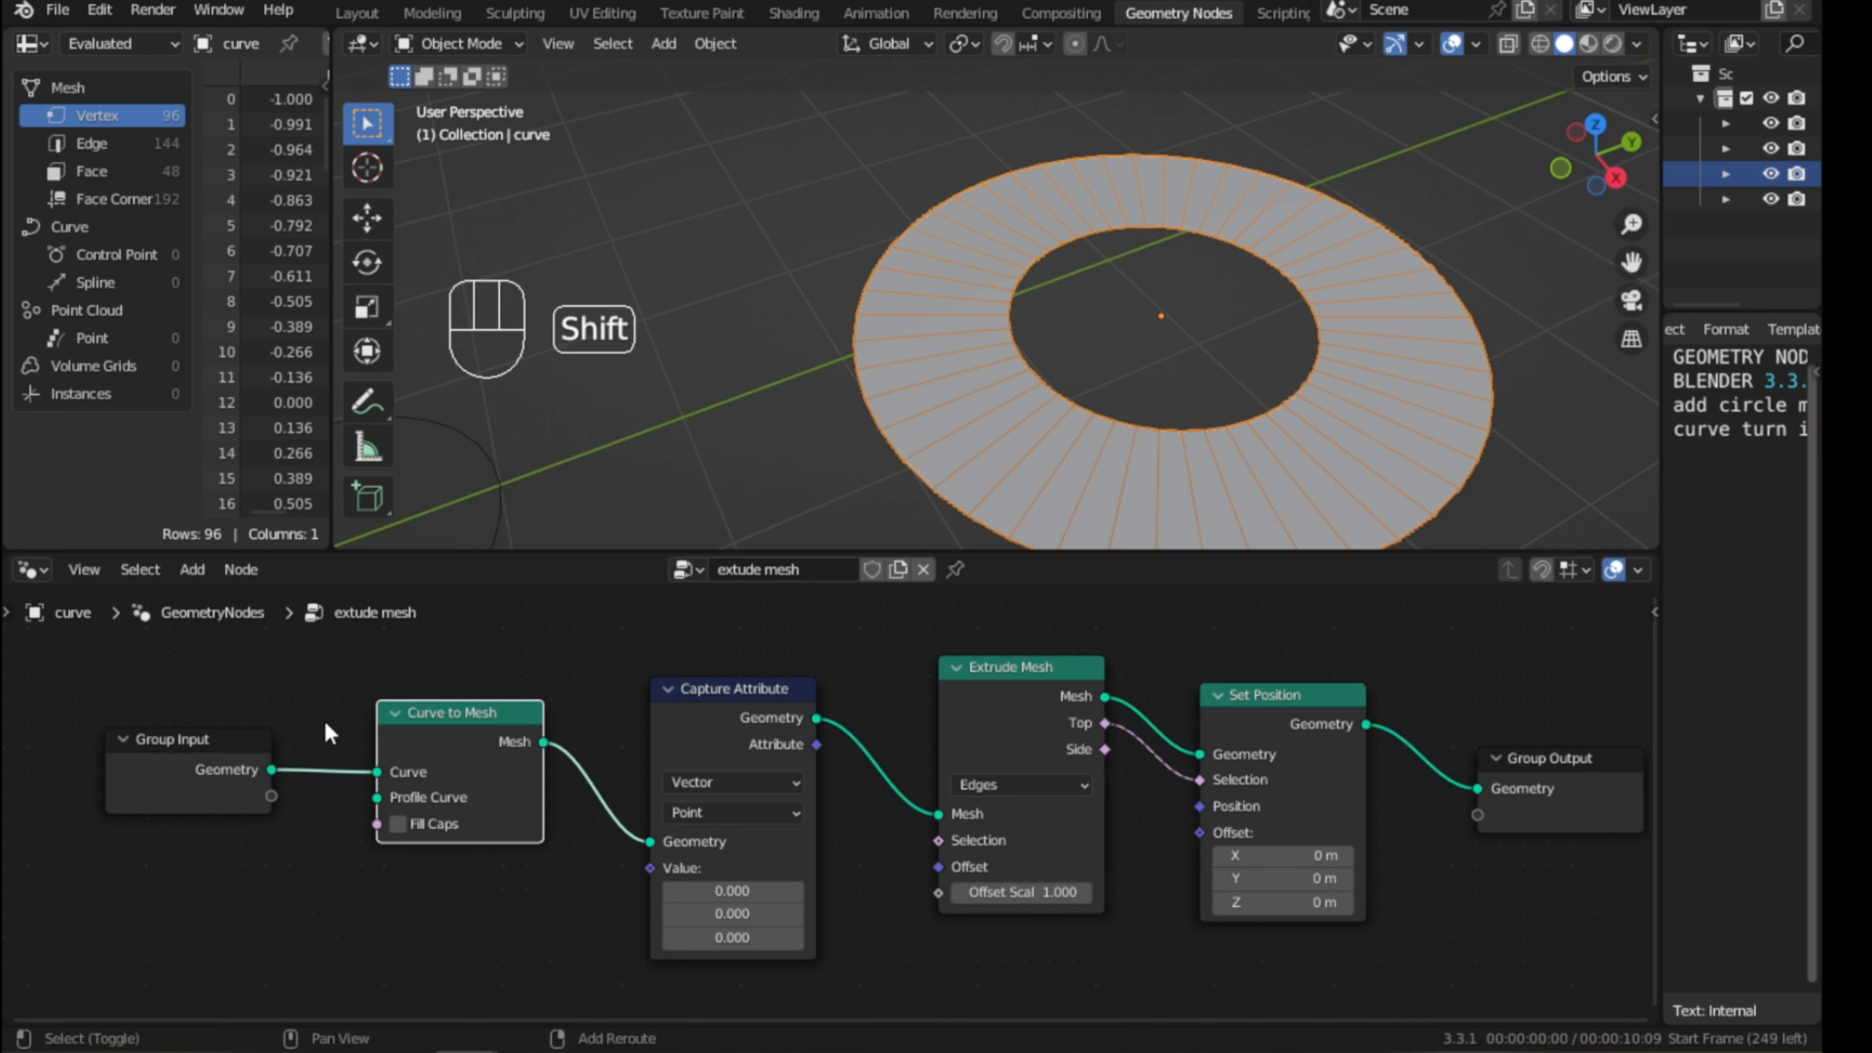
key(shift+a)
text(trans)
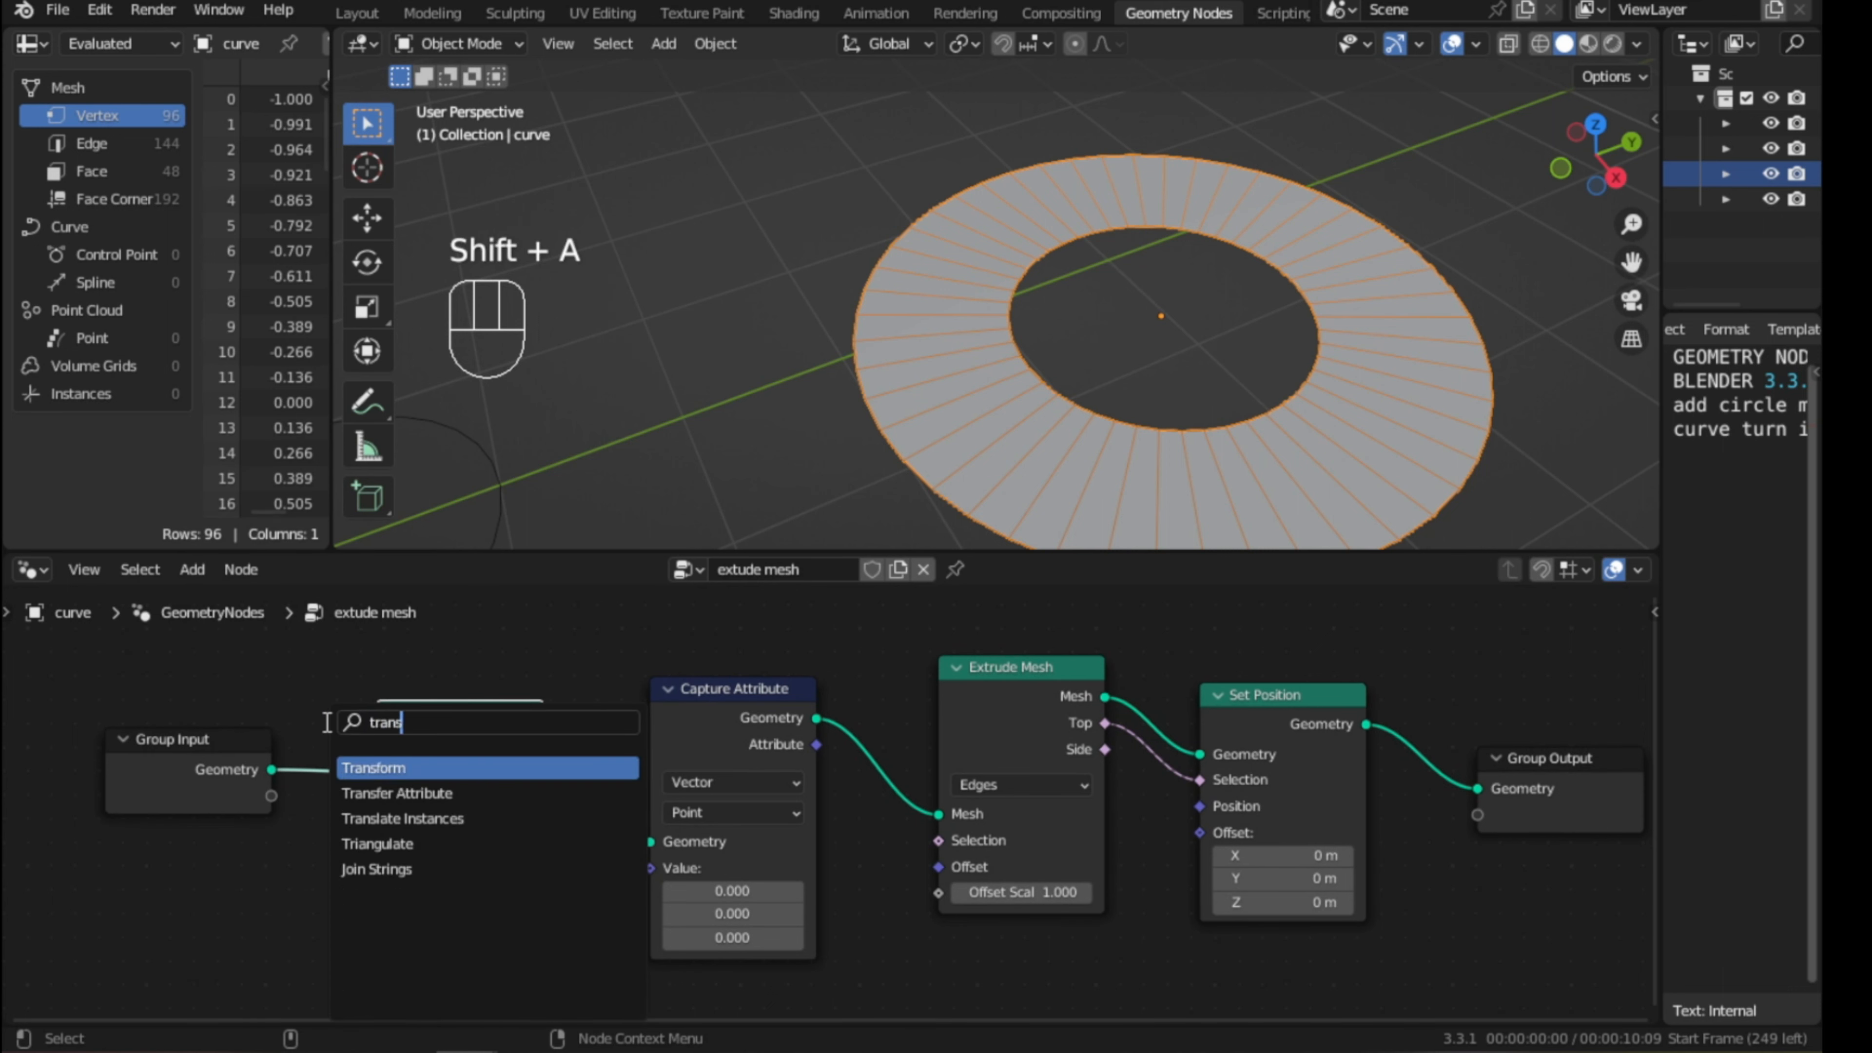
key(Return)
click(365, 691)
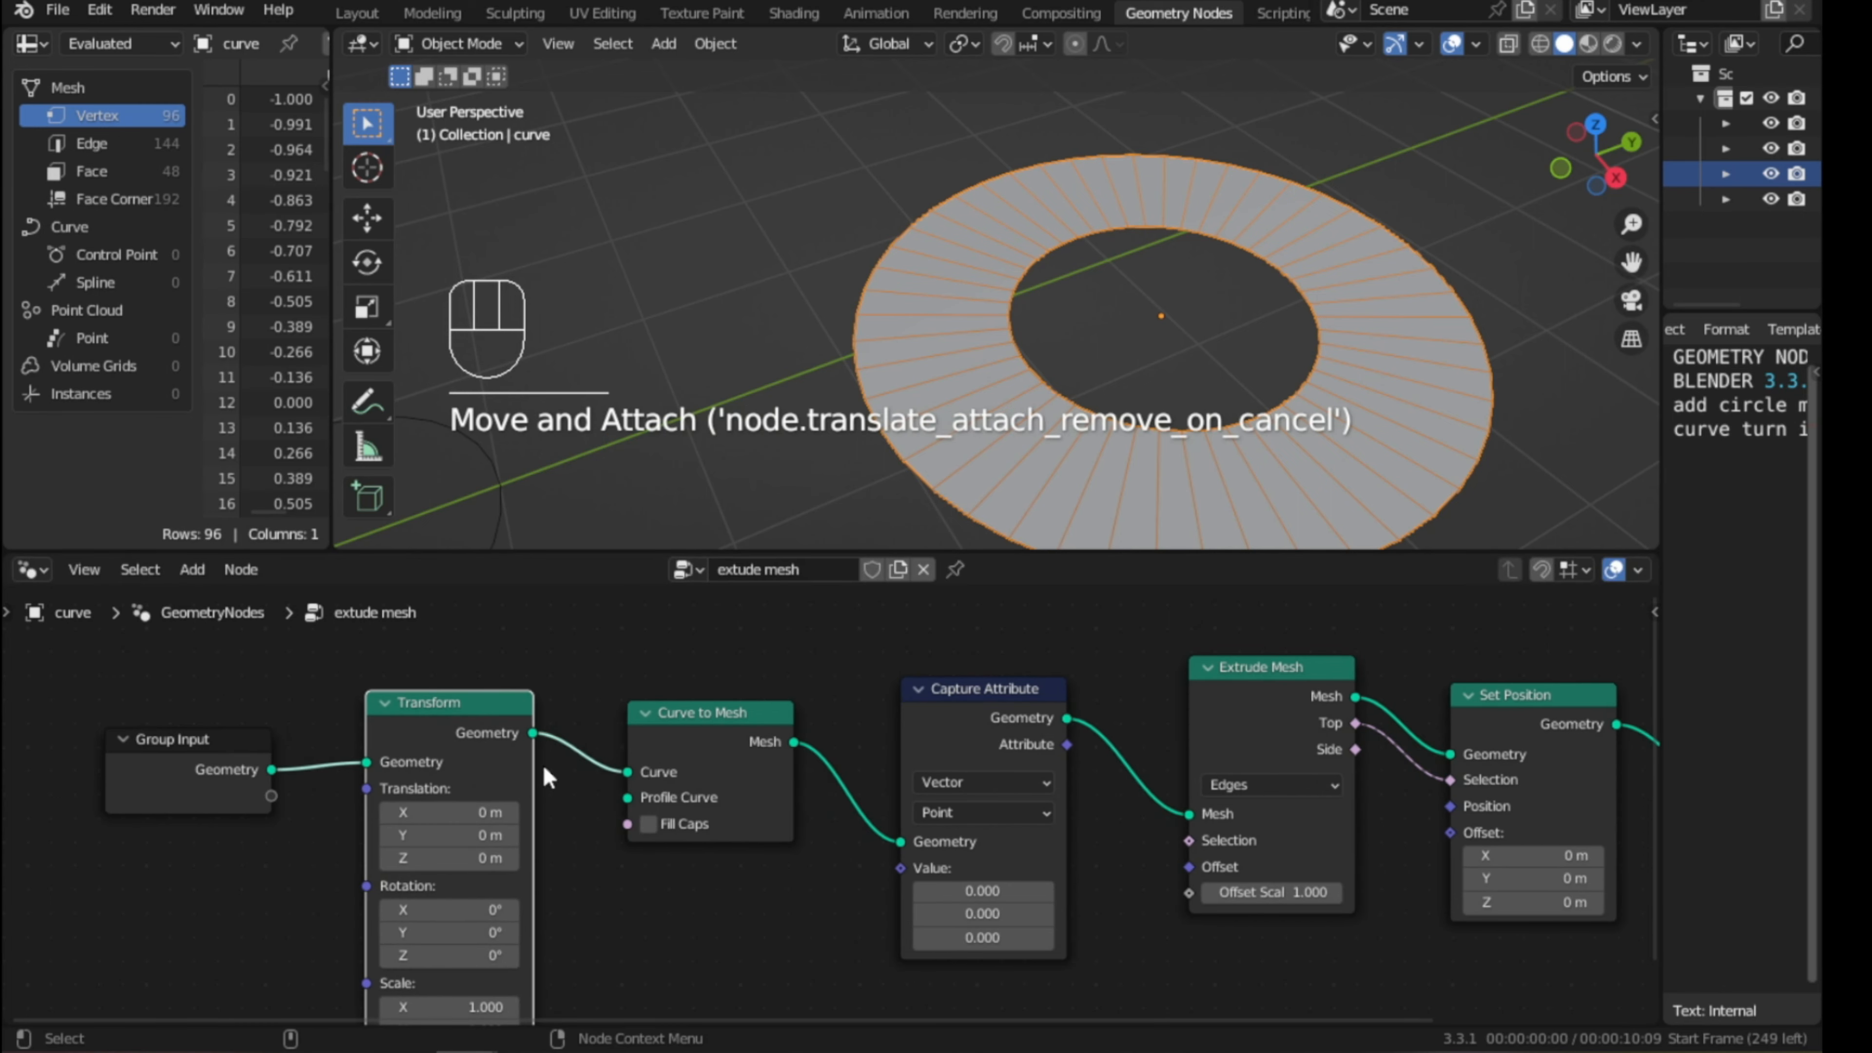
shift+middle_drag(574, 828, 483, 790)
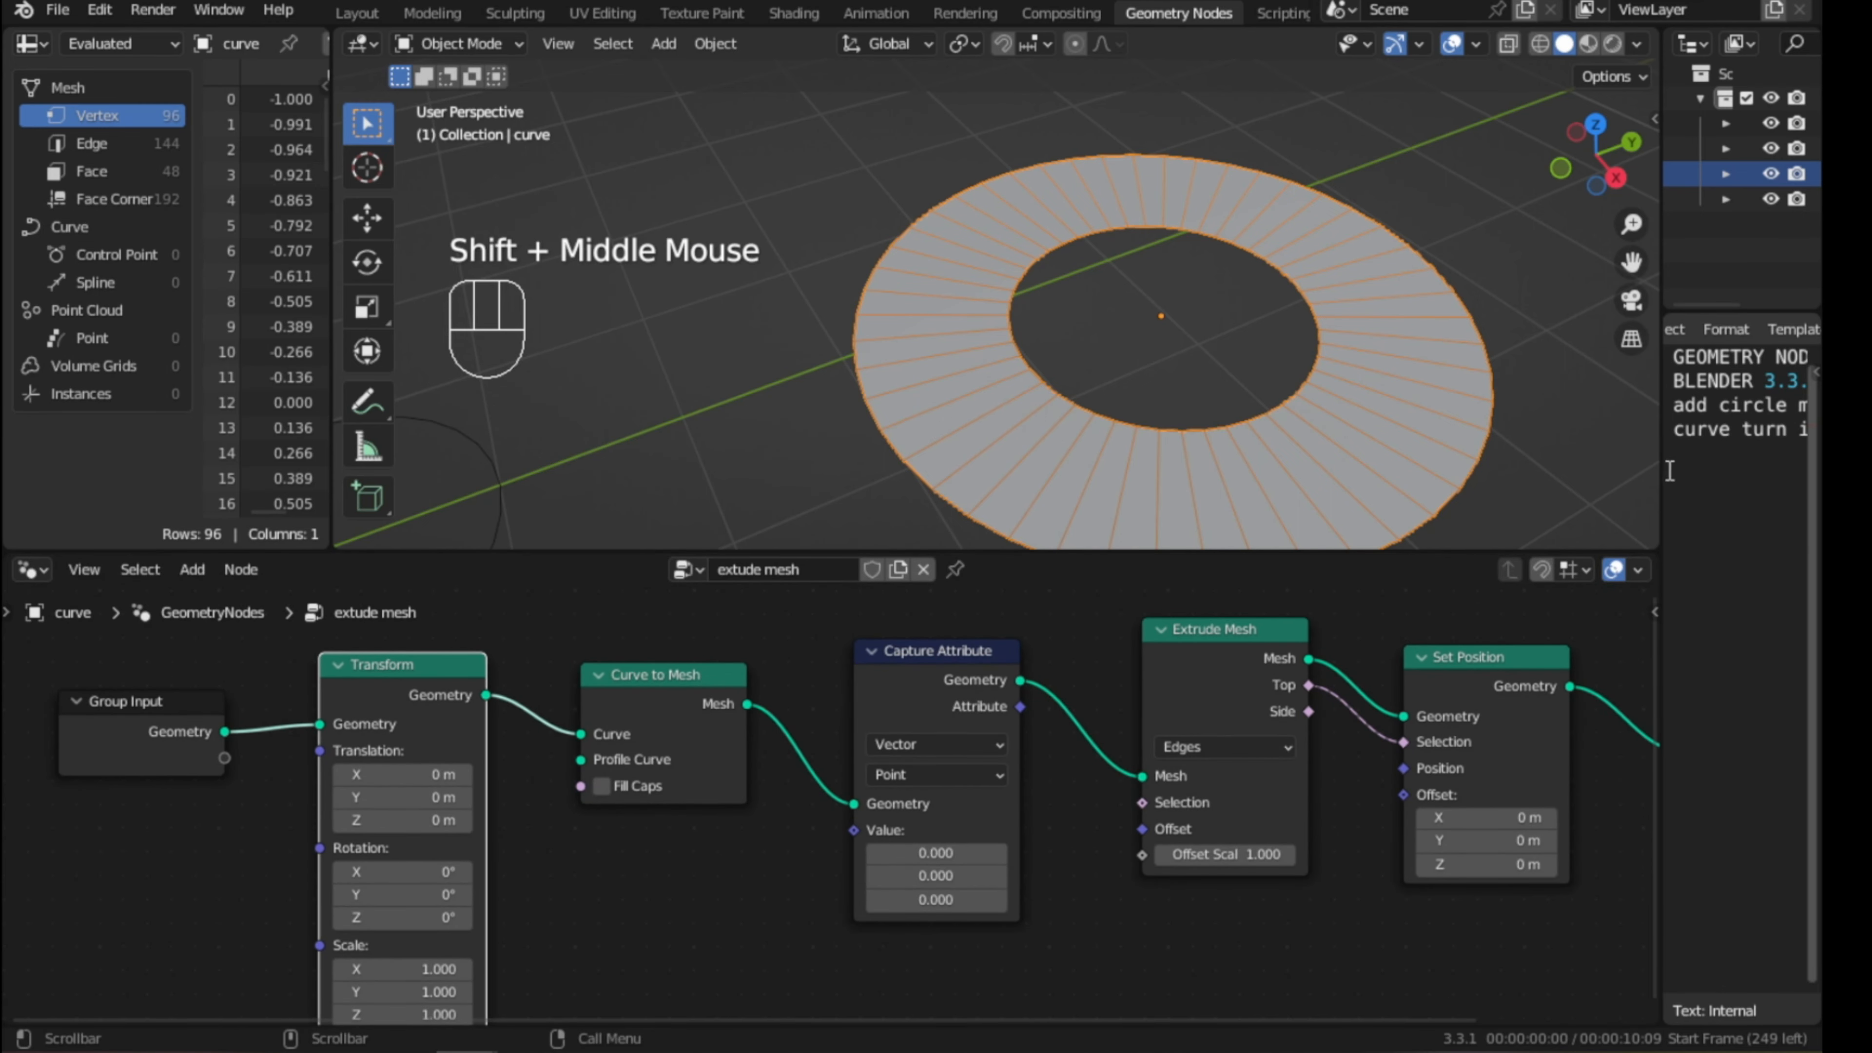
- End the notes' fourth line with a comma and add the line "if you want to transform it", widening the text area while writing
drag(1662, 478, 1504, 481)
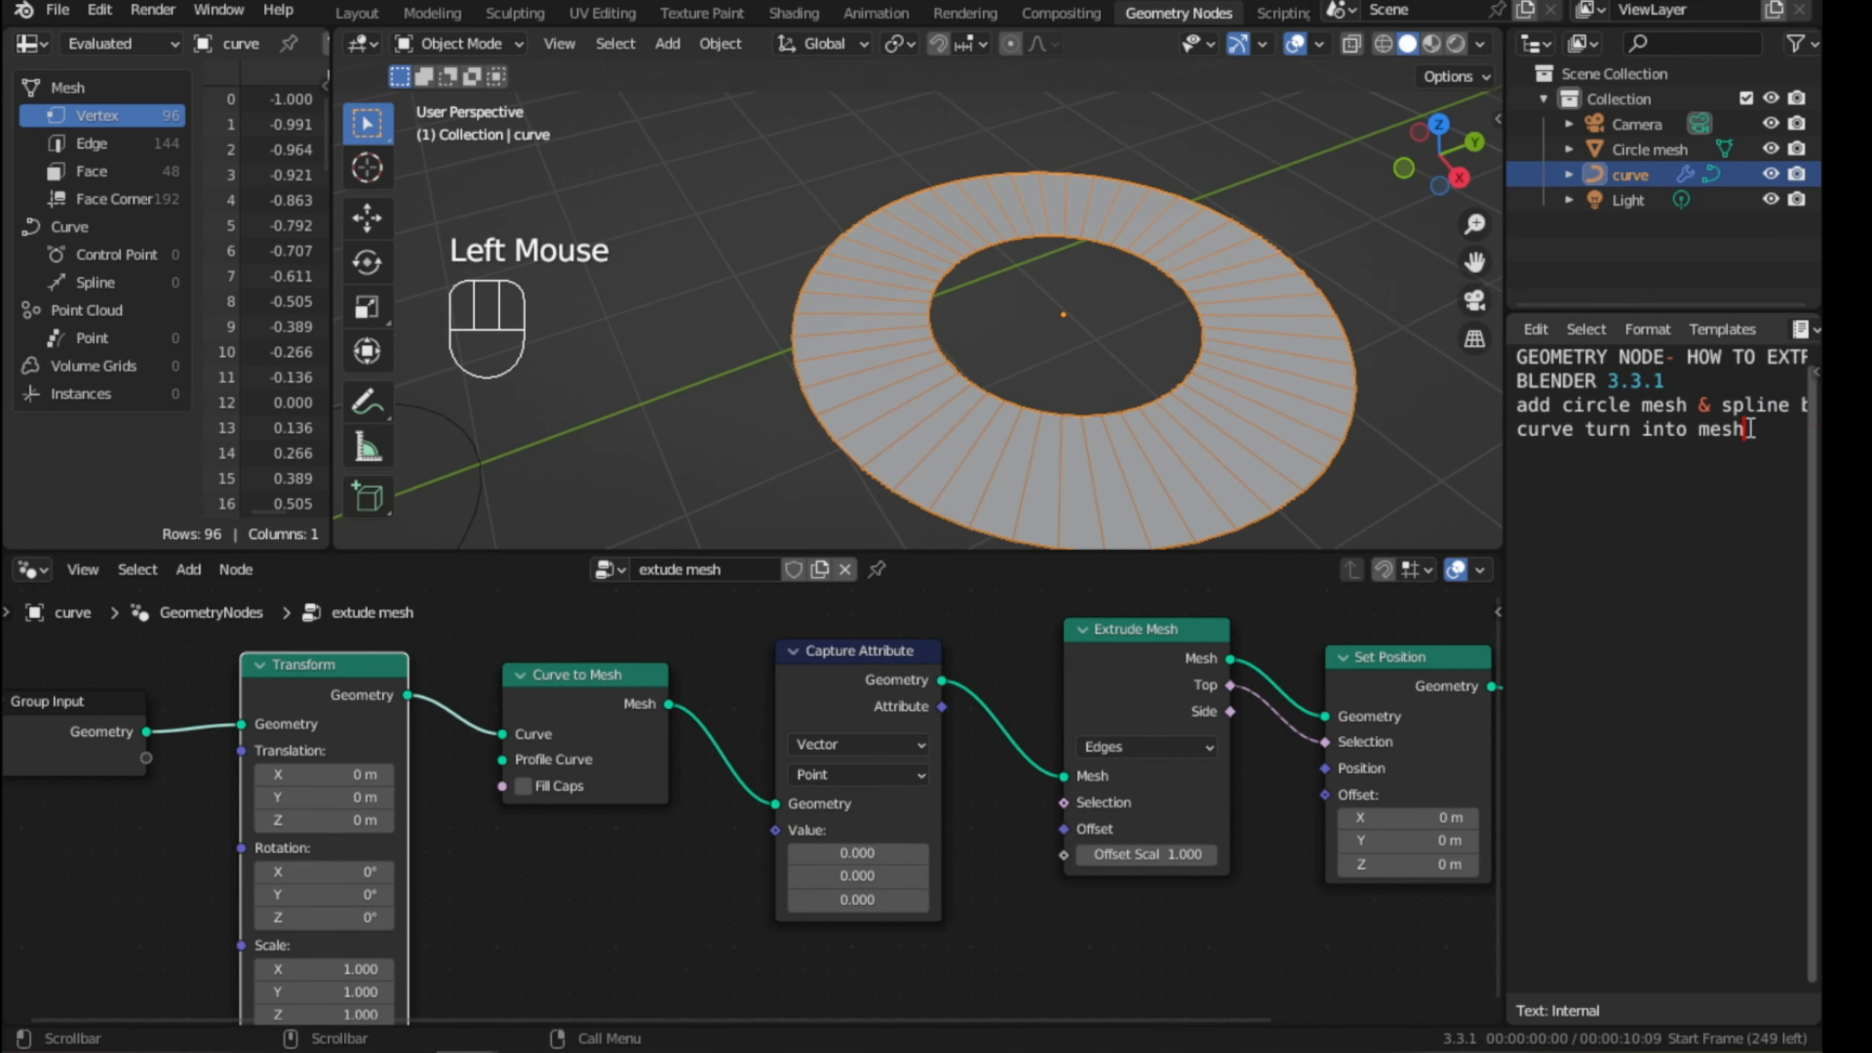
key(Return)
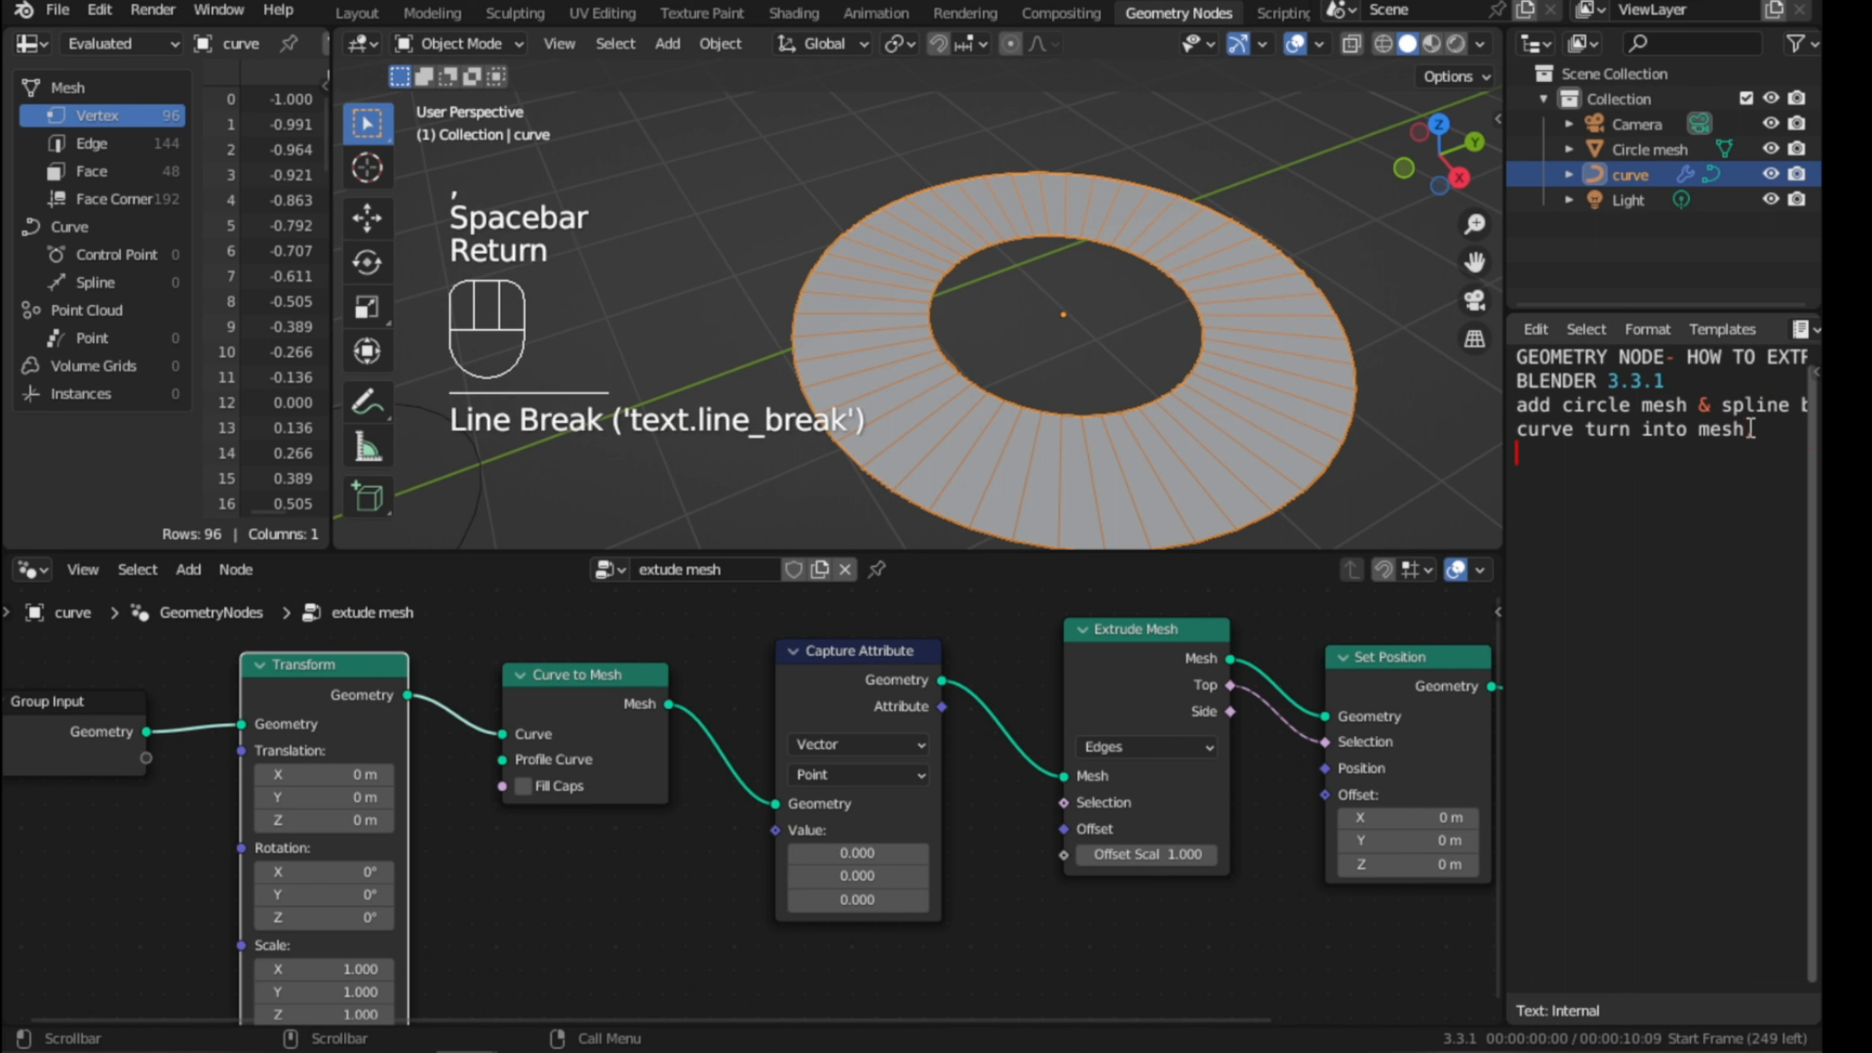
text(if you wan)
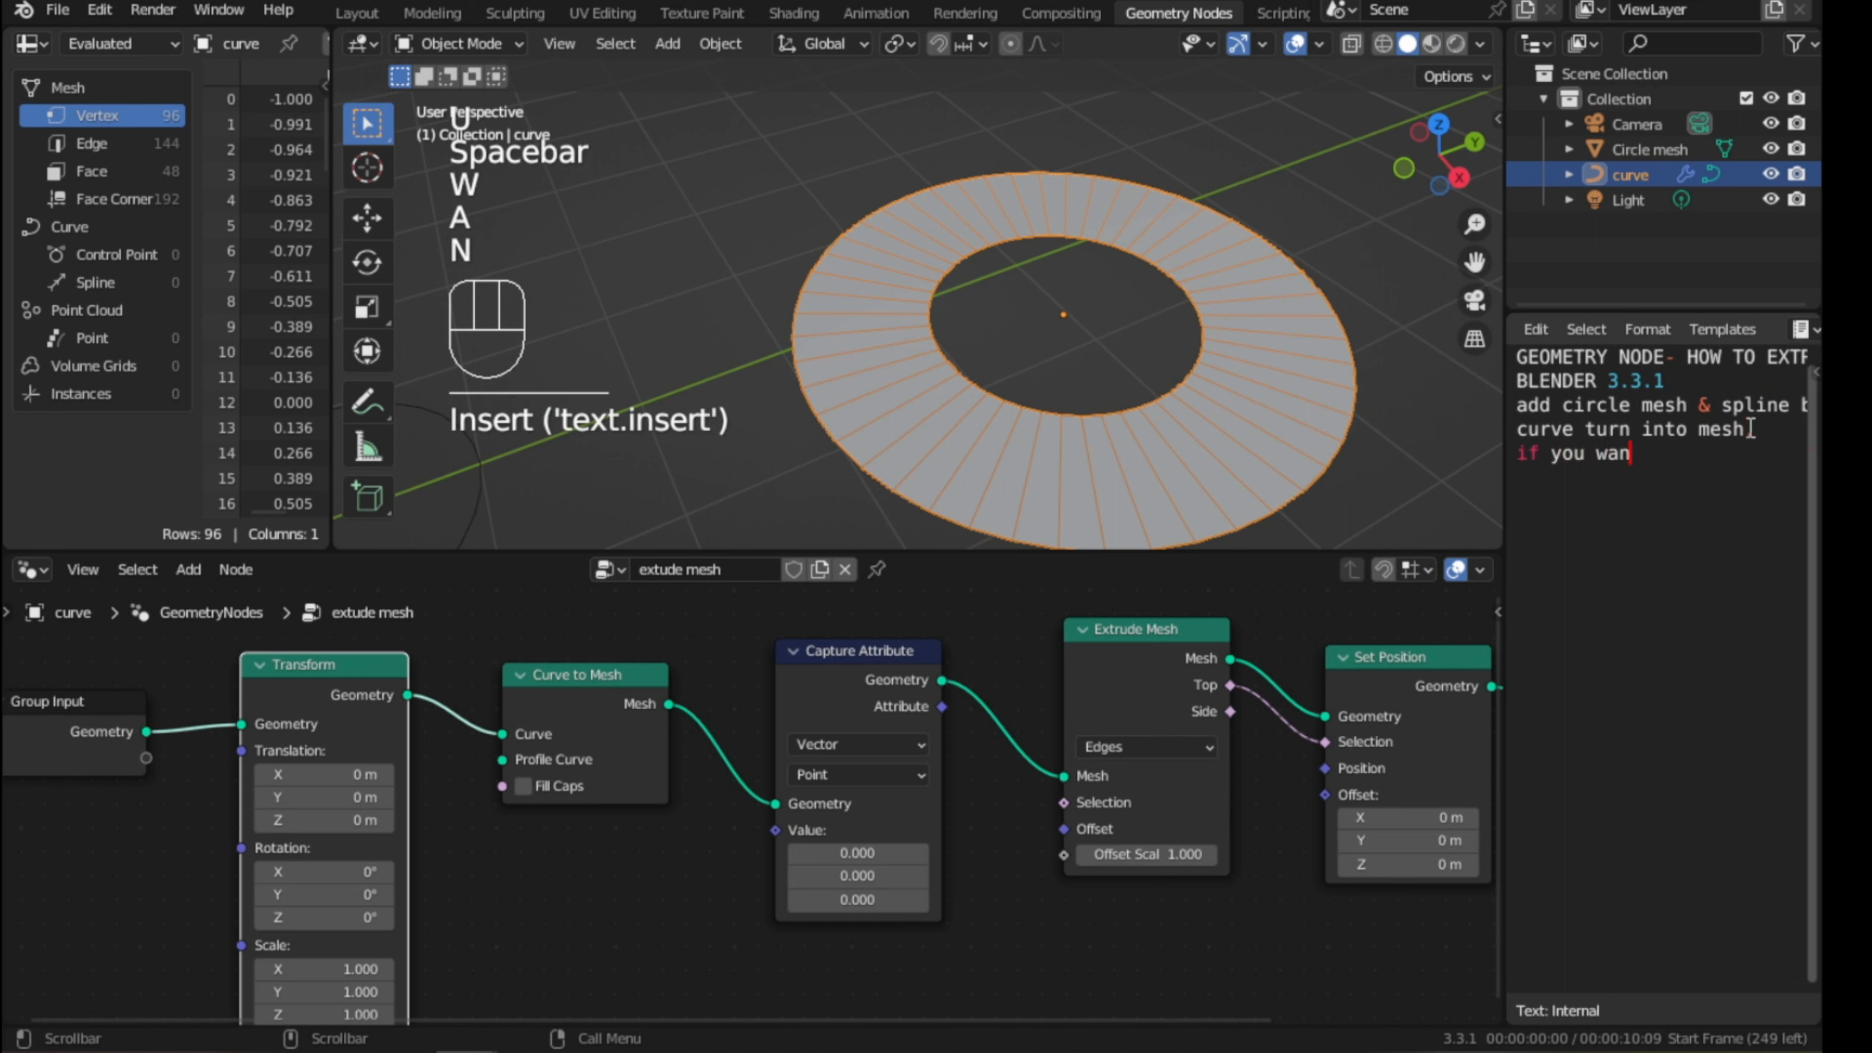
text(t to transform it)
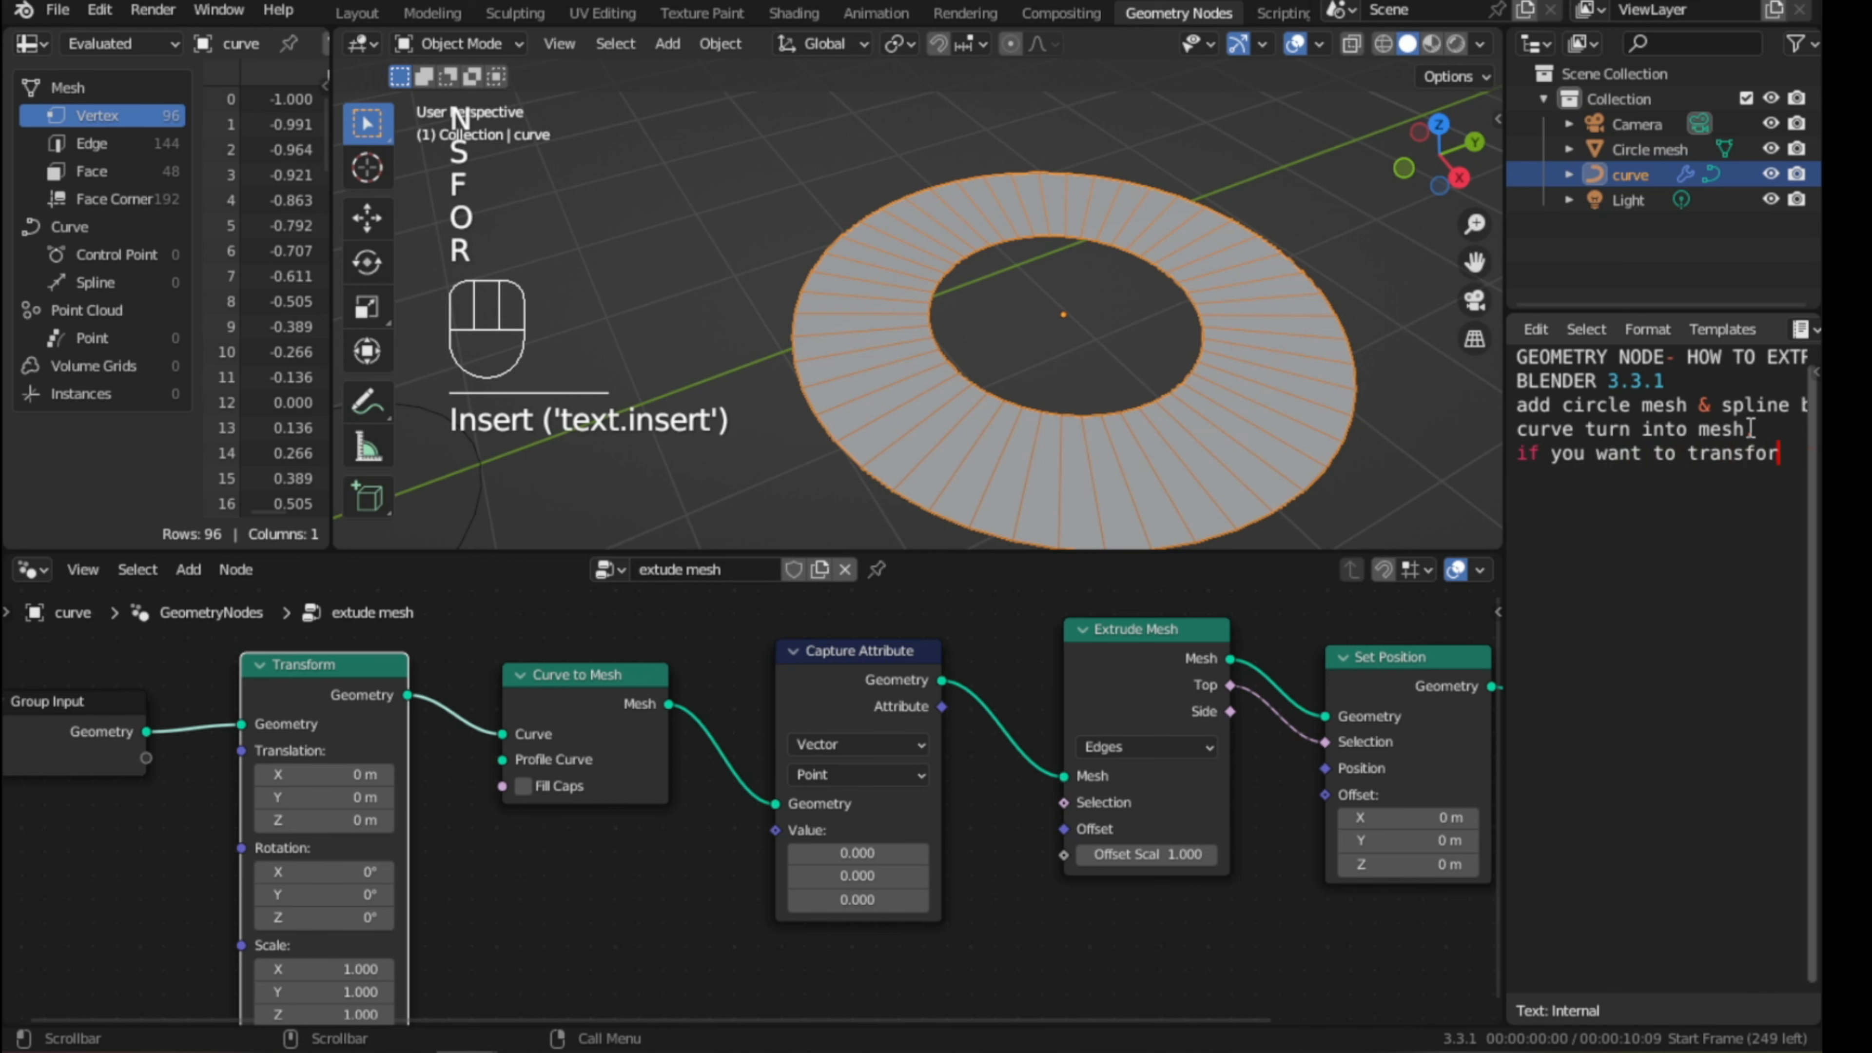
key(Return)
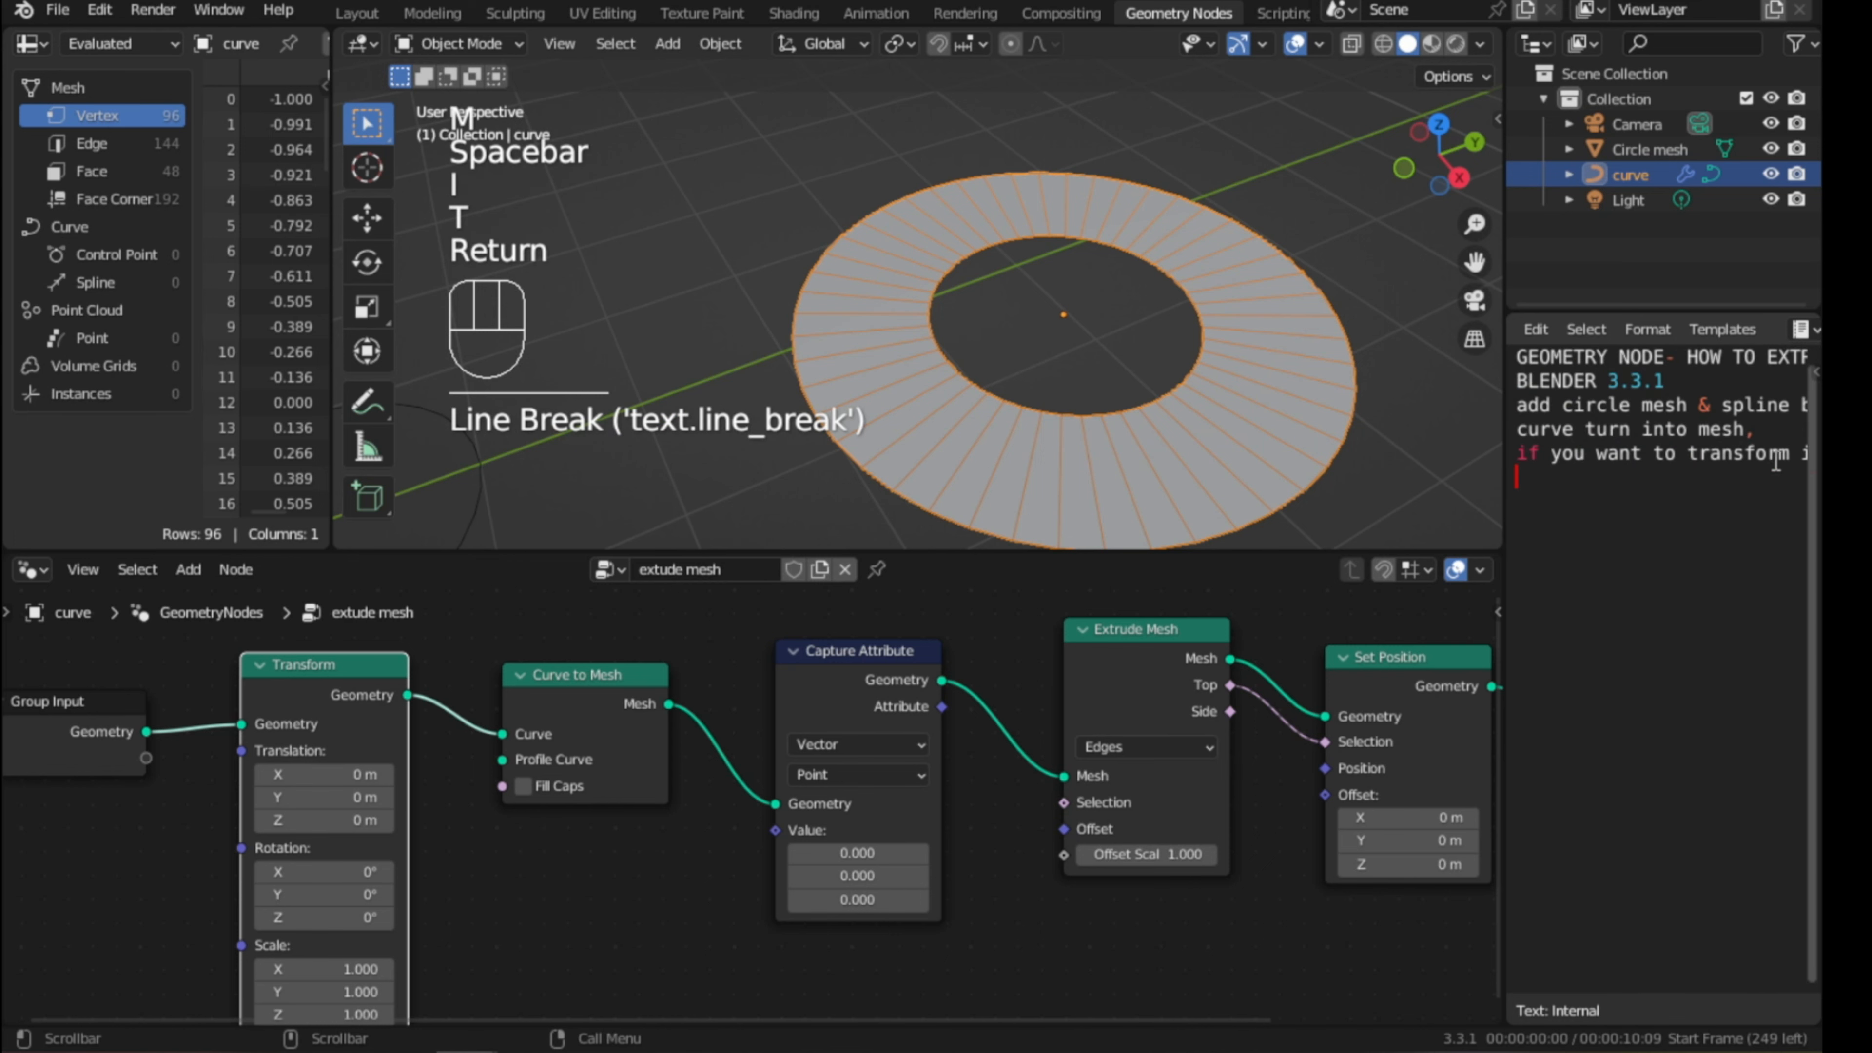
drag(1506, 465, 1608, 465)
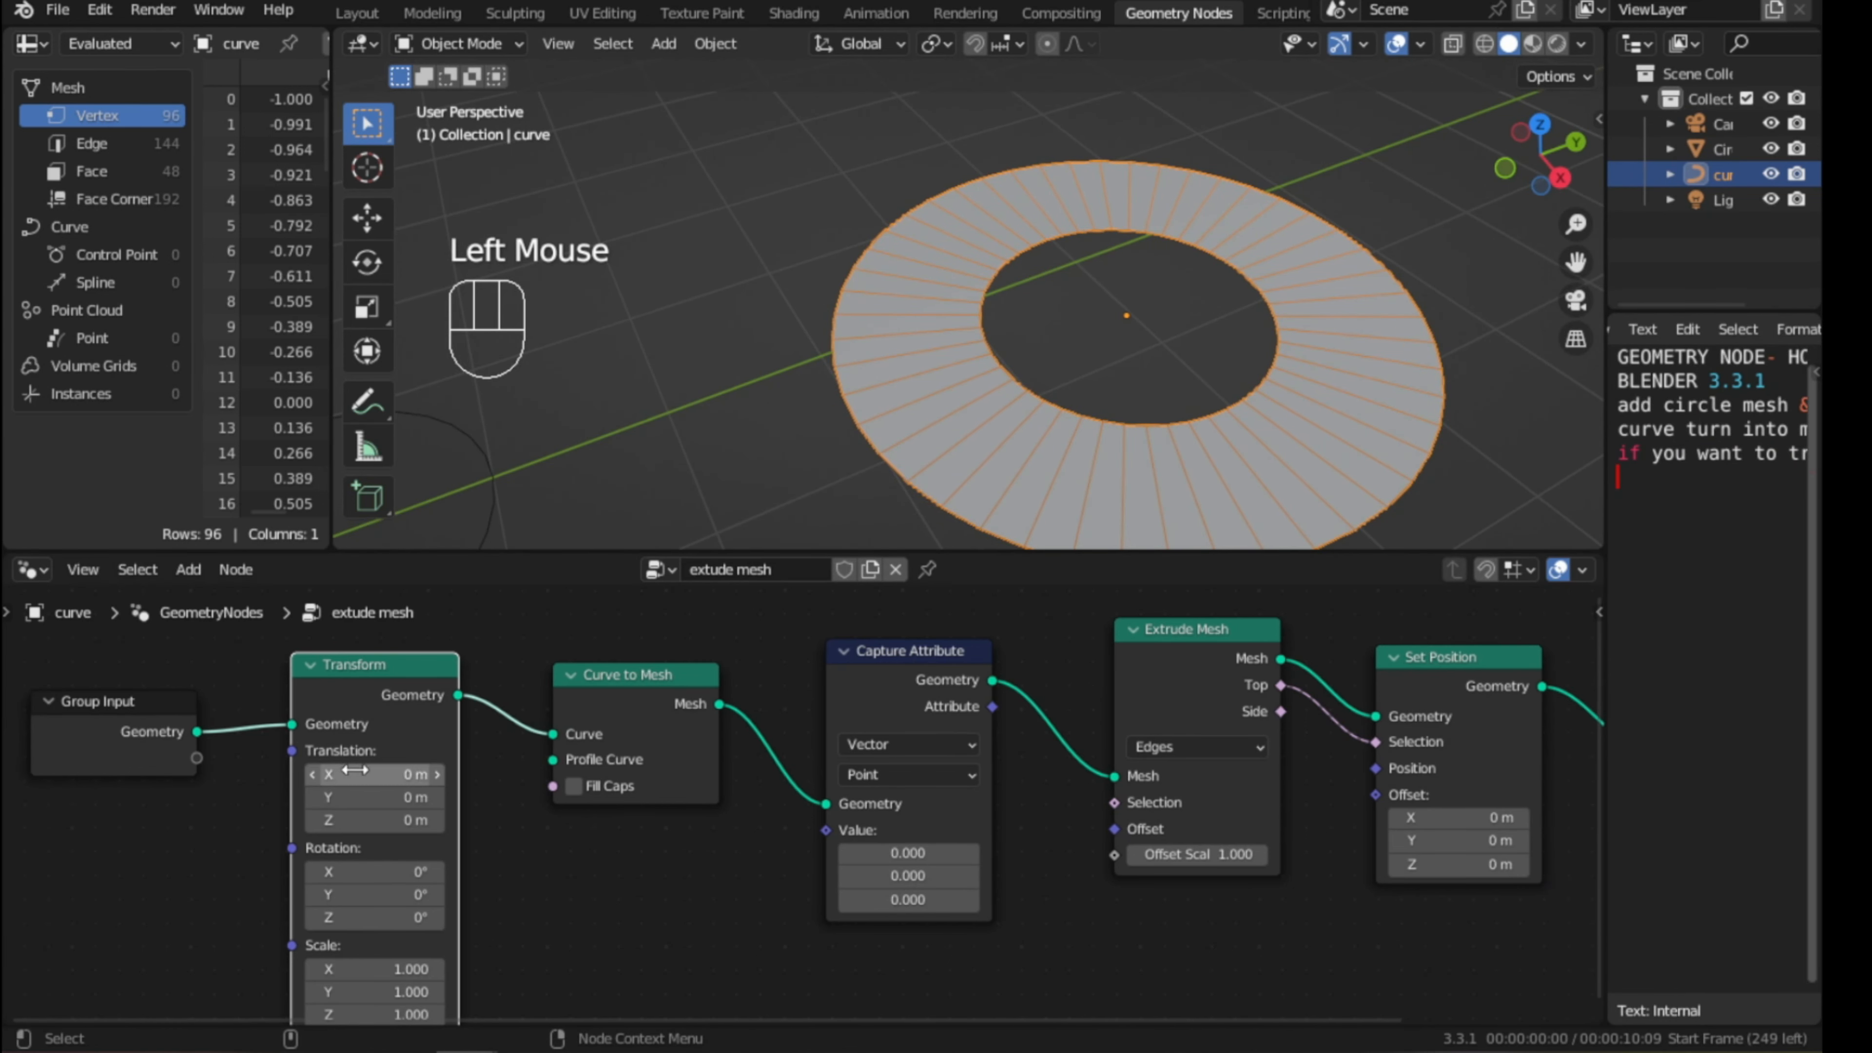
- Try a translation of X -0.2 m, Y 1.3 m, Z 0.5 m on the Transform node and reset all three to 0
drag(376, 774, 387, 820)
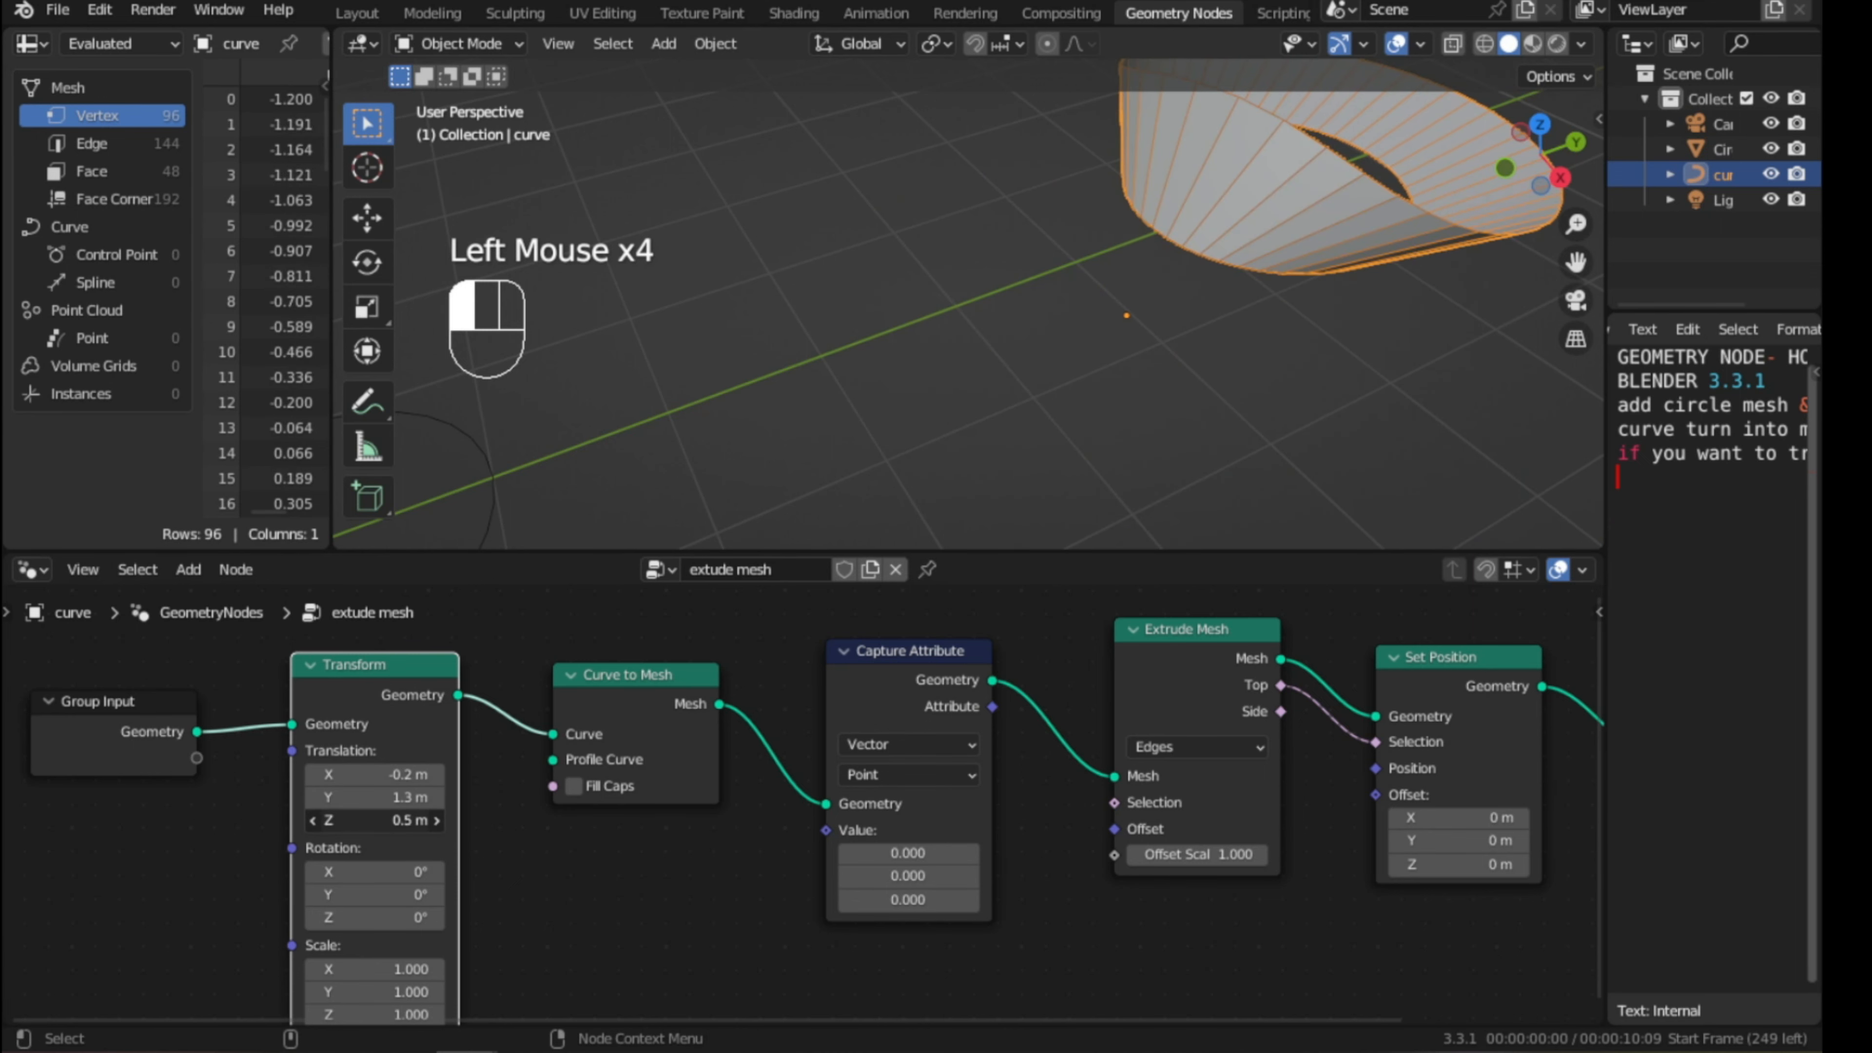
click(349, 768)
text(0)
key(Tab)
text(0)
key(Tab)
text(0)
key(Return)
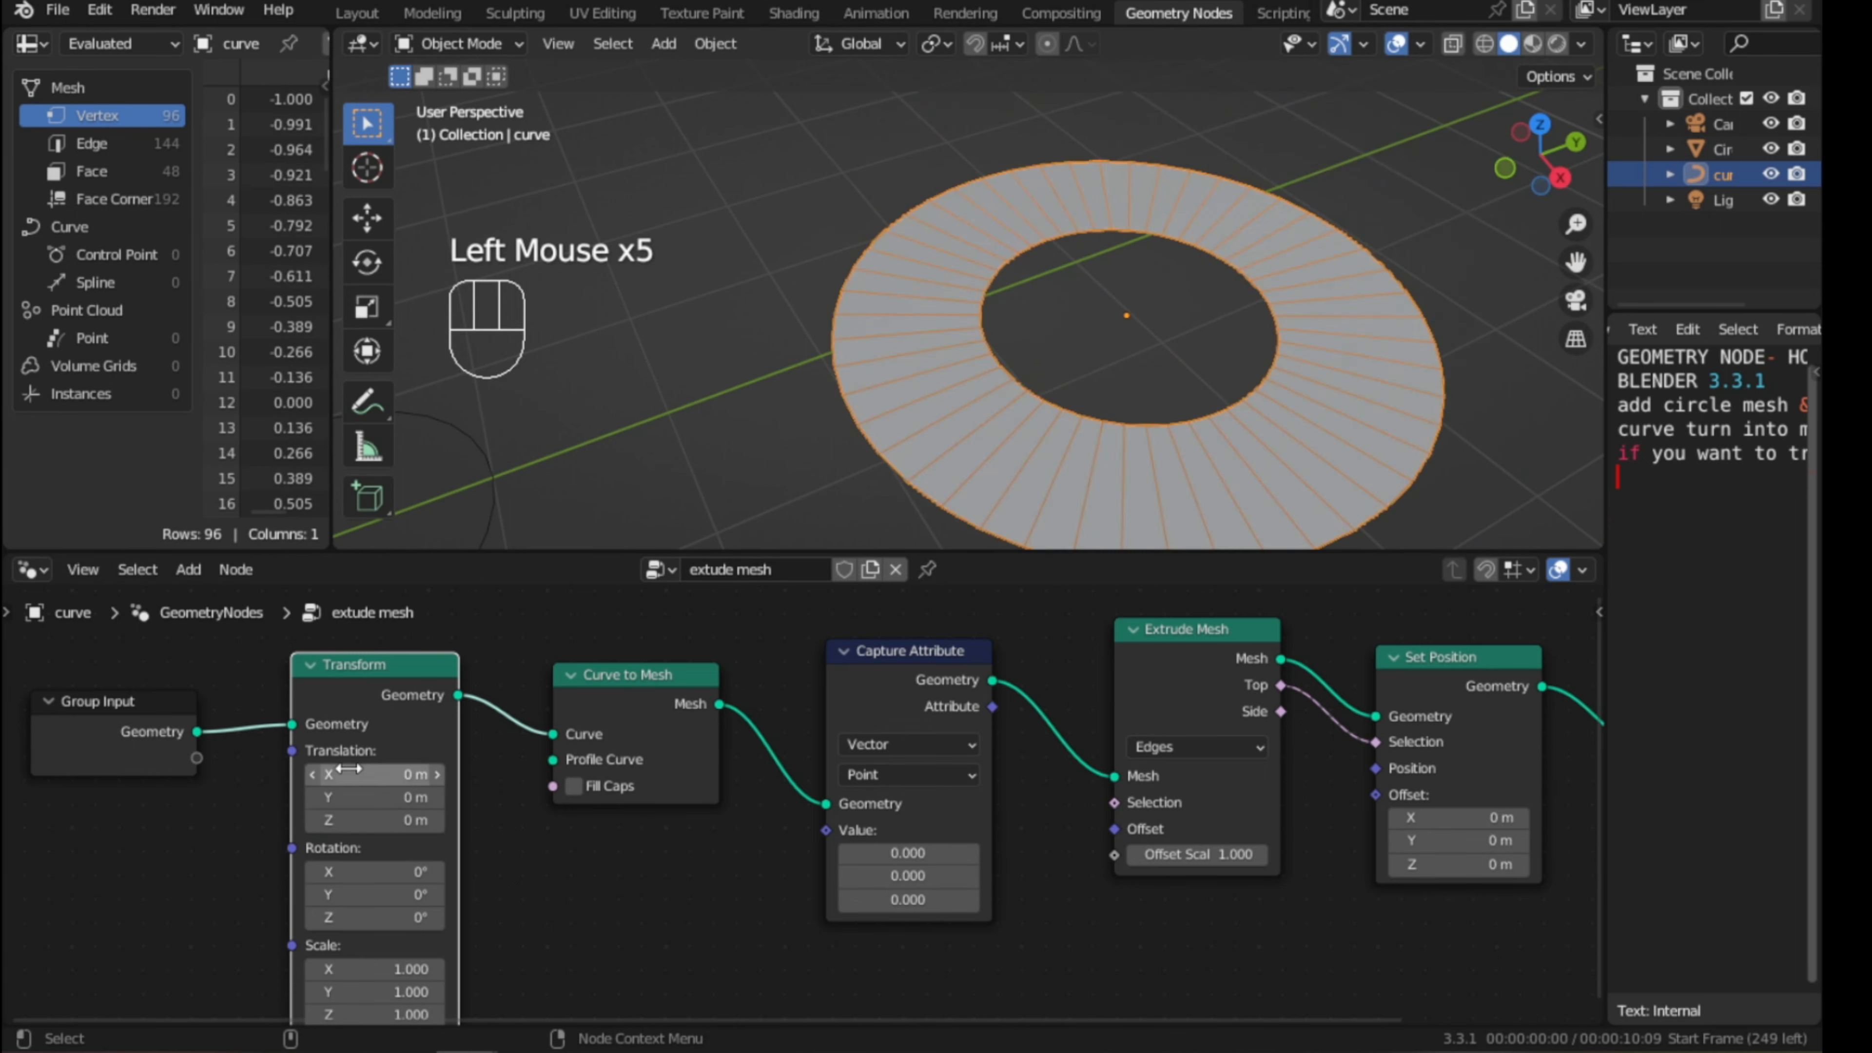
- Try a rotation of X 0.1°, Y 10.1°, Z -0.9° on the Transform node and set Y and Z back to 0°
drag(390, 872, 368, 918)
click(382, 872)
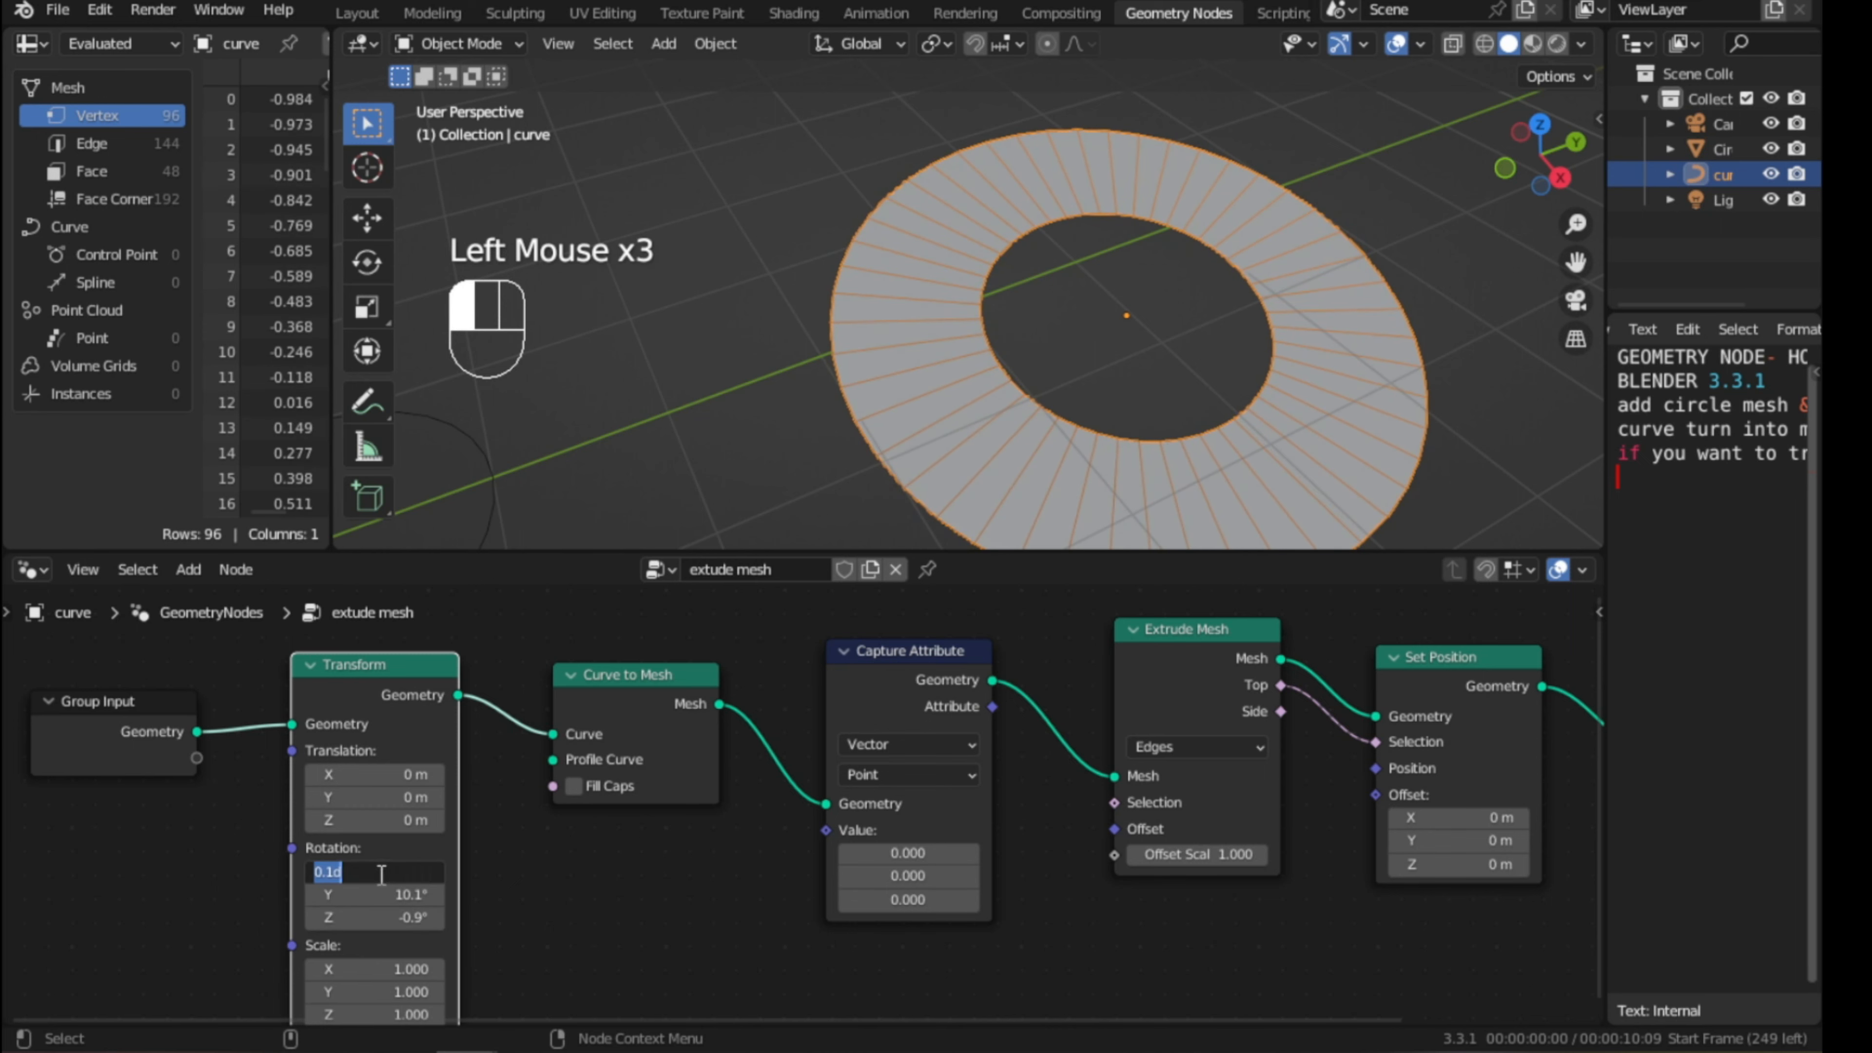
key(Tab)
text(0)
key(Tab)
text(0)
key(Return)
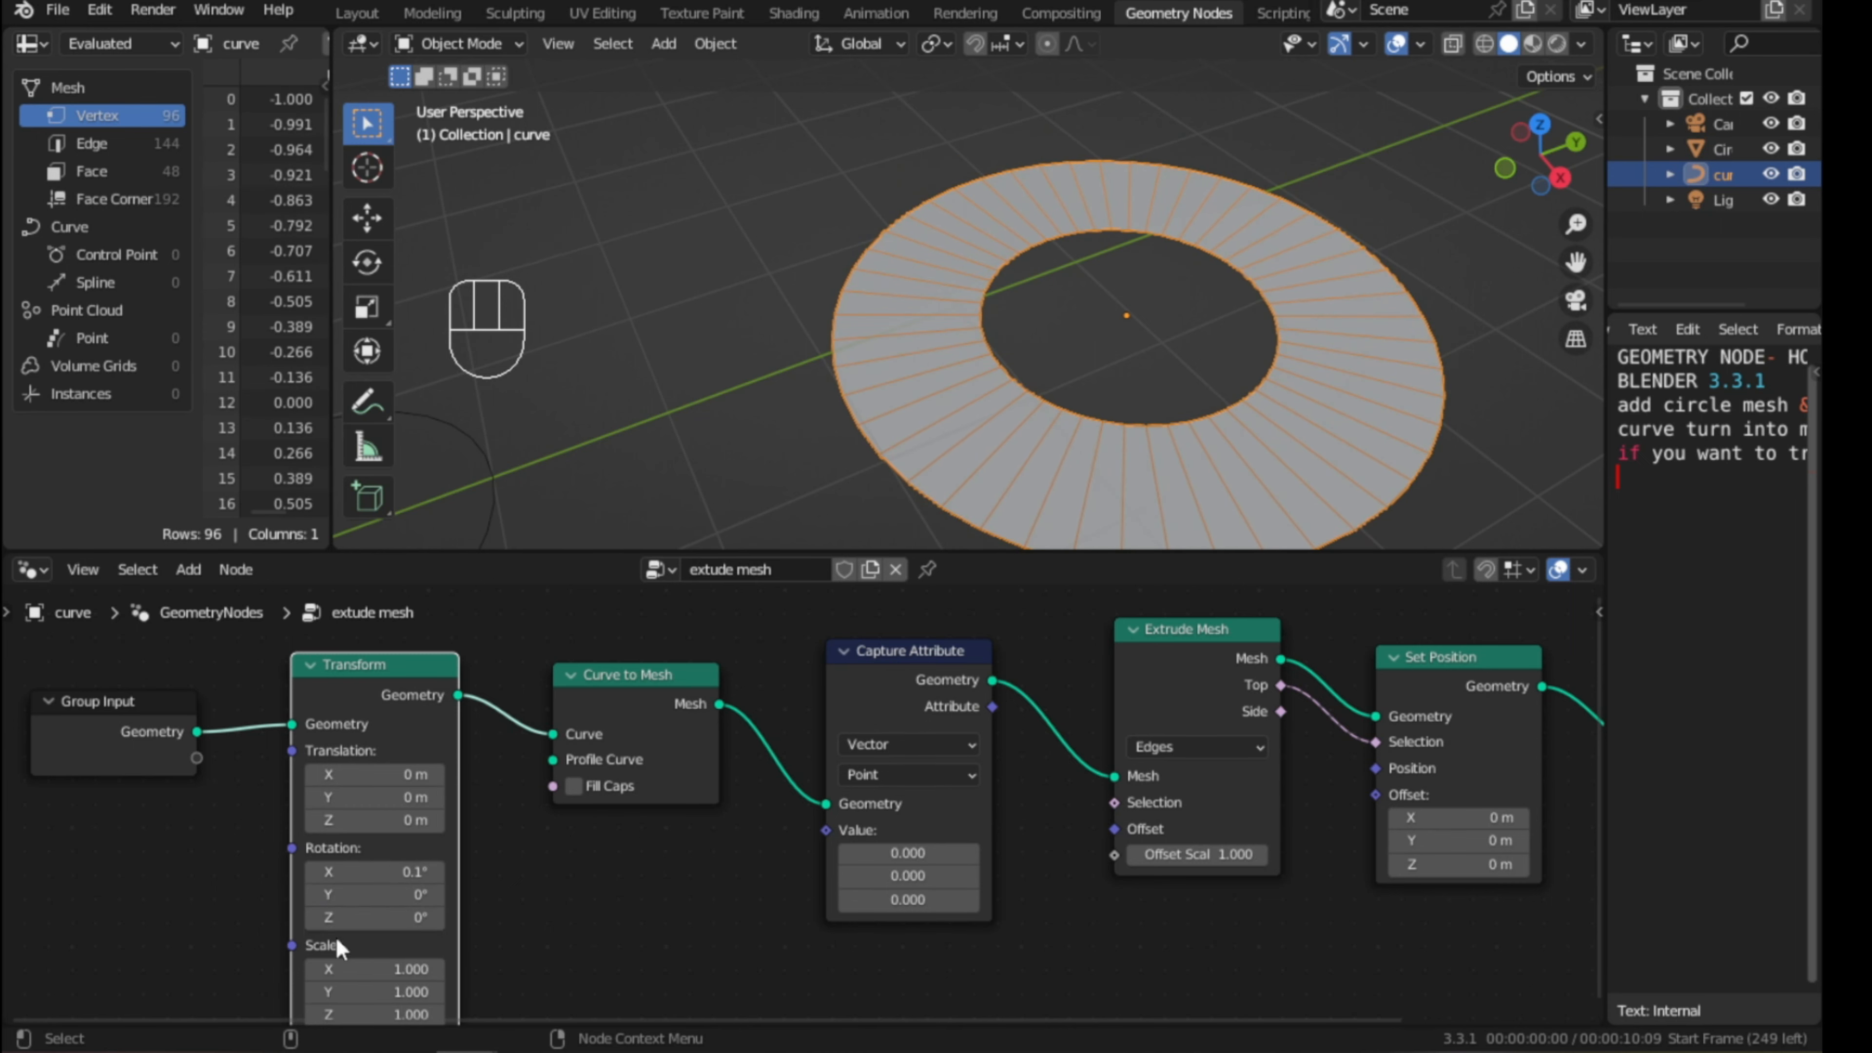
- Set the Transform node's X scale to 1.300 and move Group Input and Transform further from Curve to Mesh to make room
scroll(339, 948, down, 2)
drag(421, 944, 490, 944)
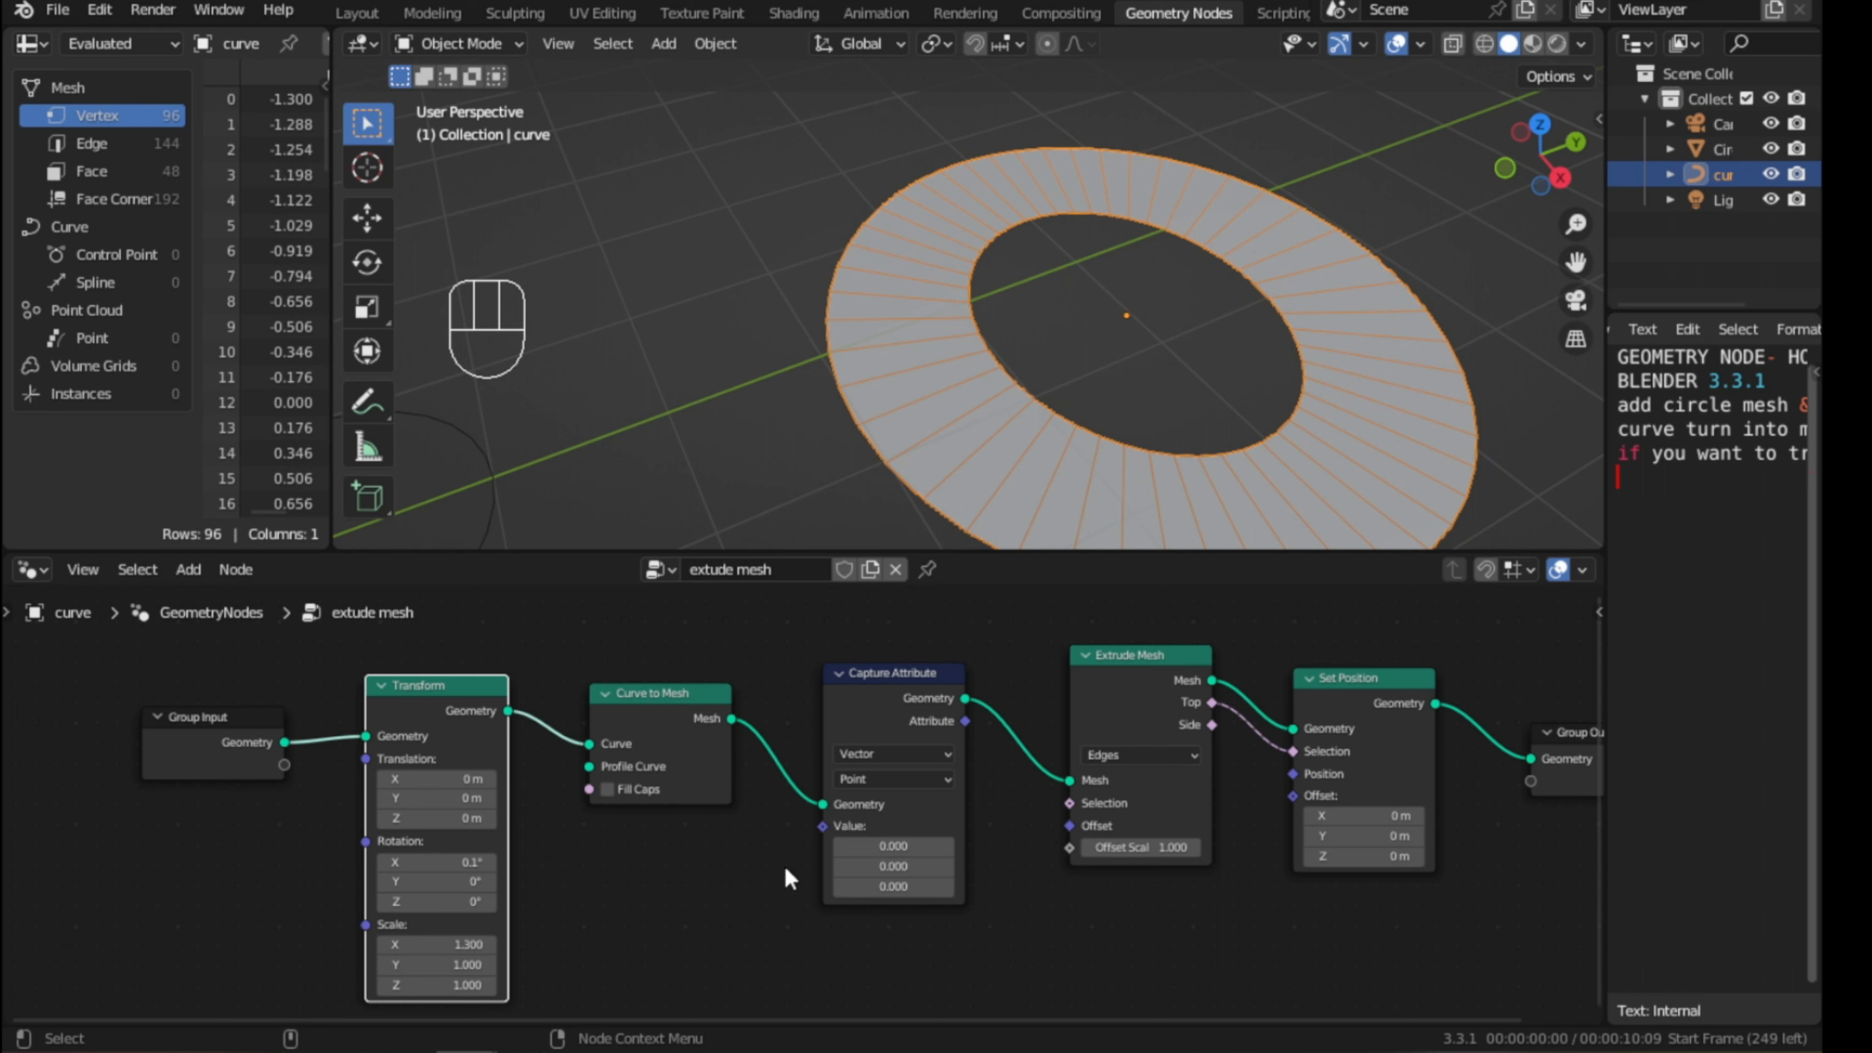
drag(207, 734, 91, 747)
drag(453, 686, 331, 706)
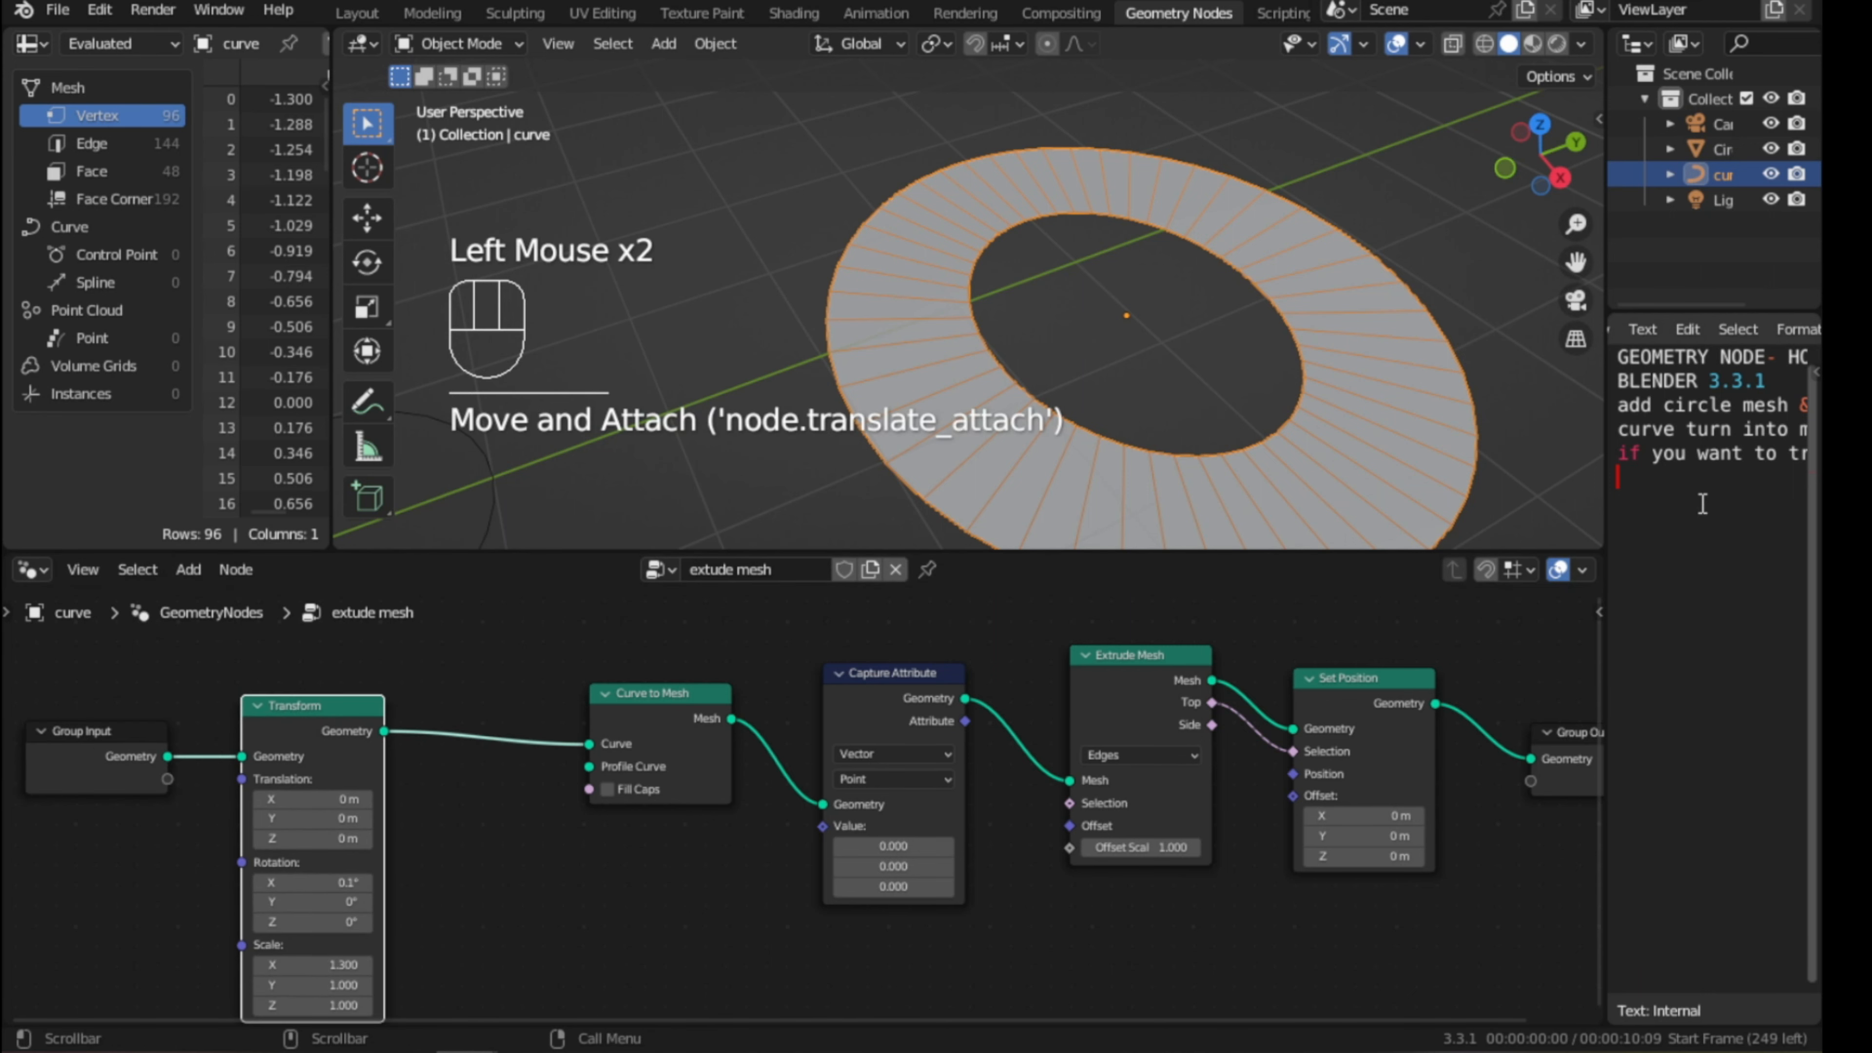
- Add the line "if you want to subdivided more" to the notes, widening the text area while writing and narrowing it again
text(if you a)
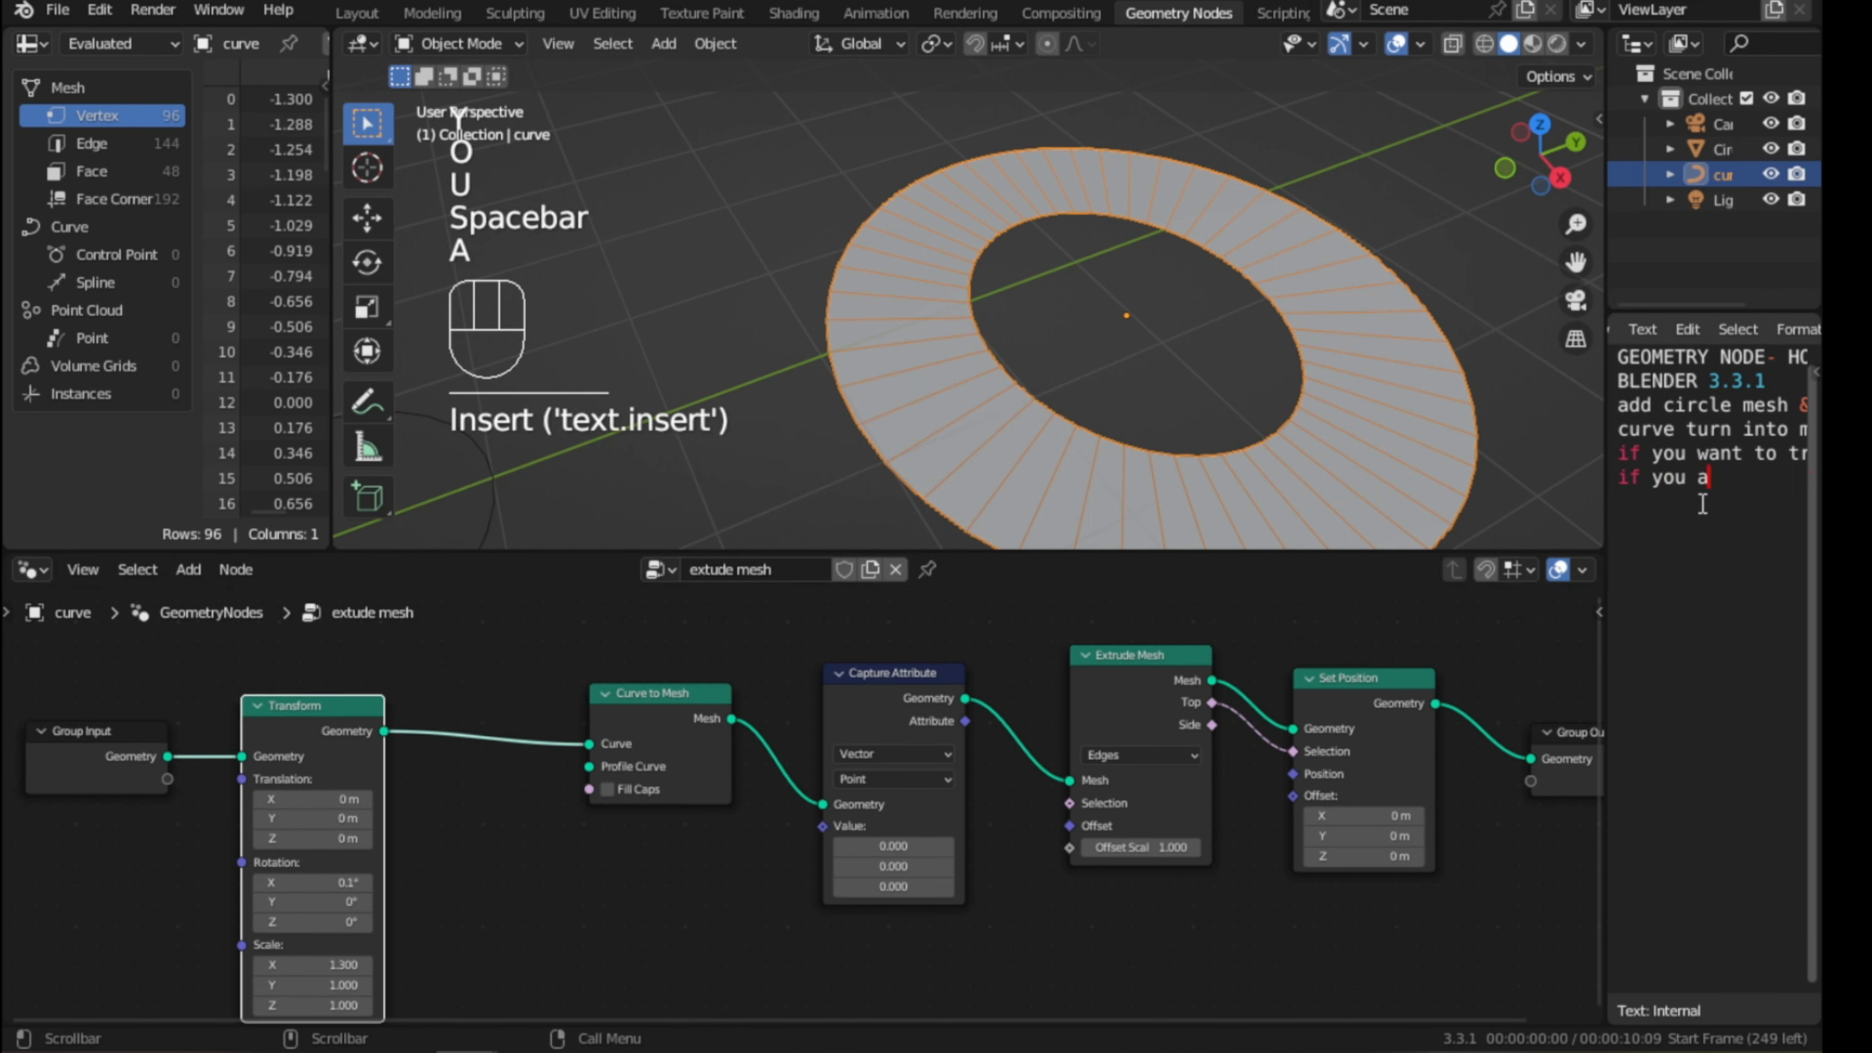
key(BackSpace)
text(want to)
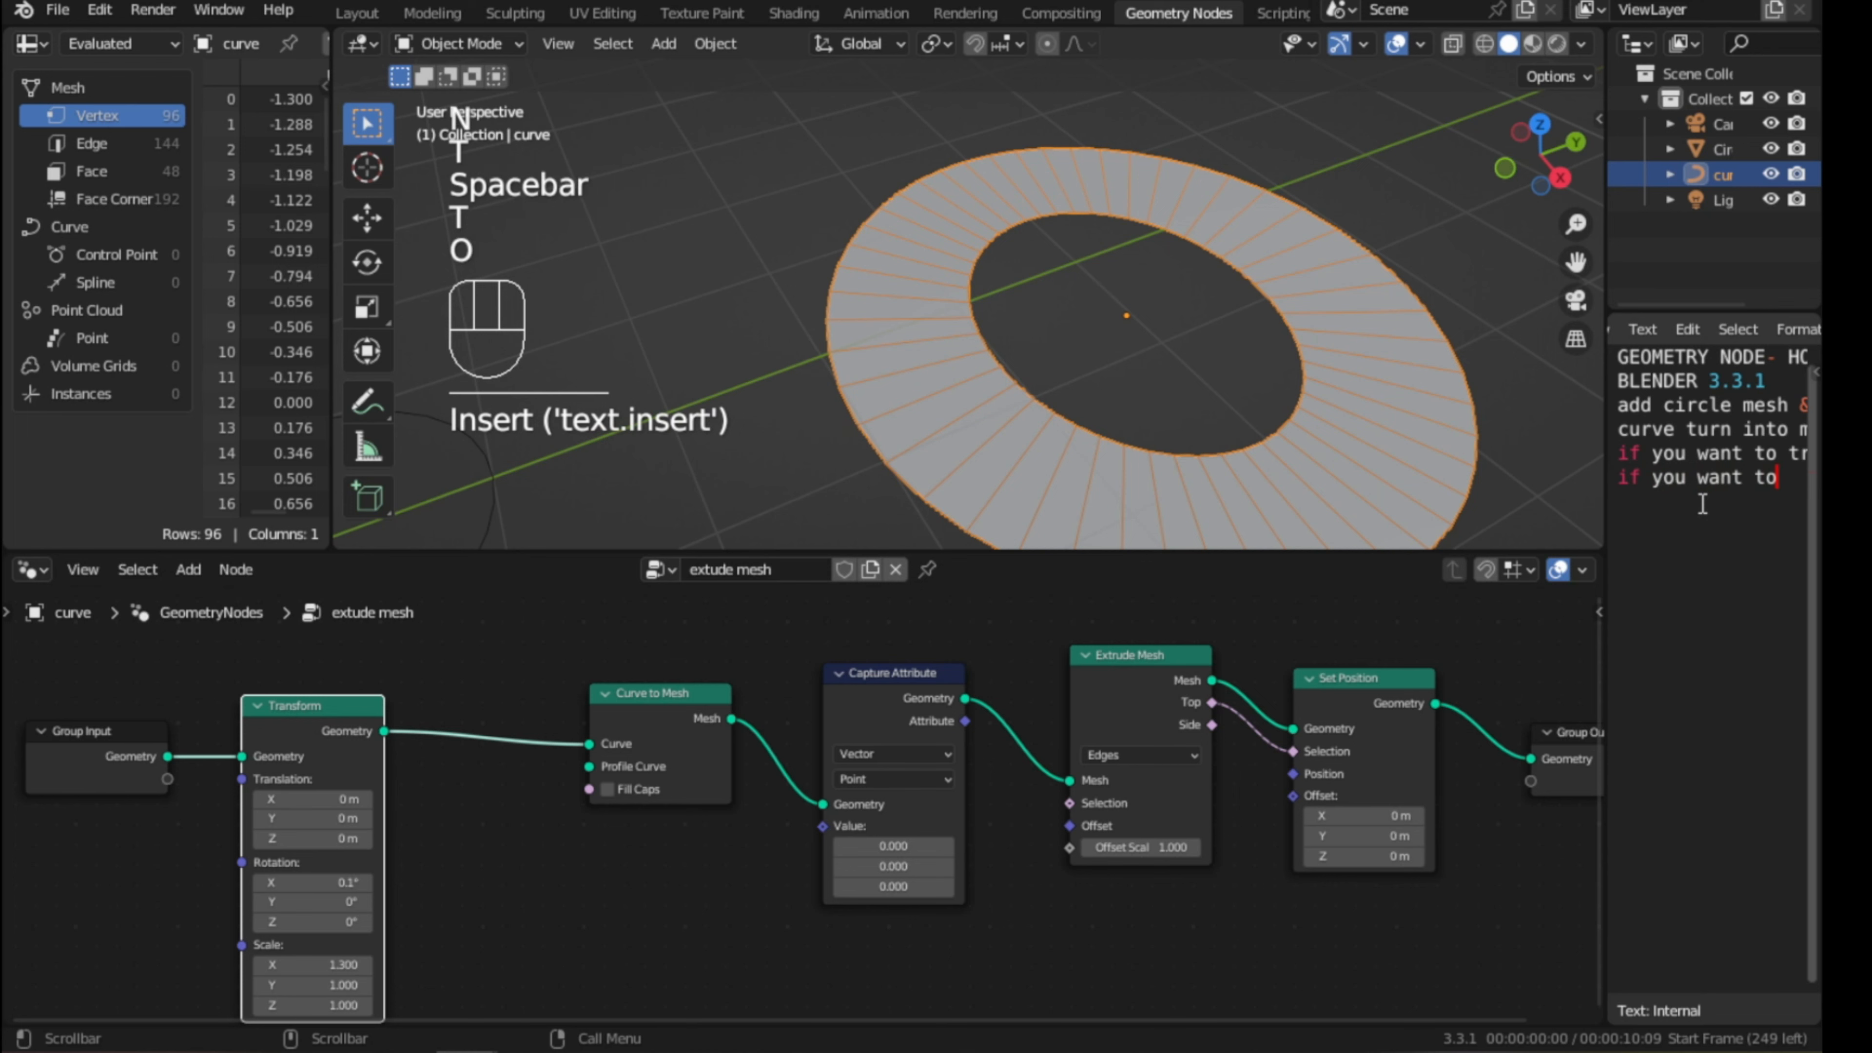
drag(1605, 514, 1526, 517)
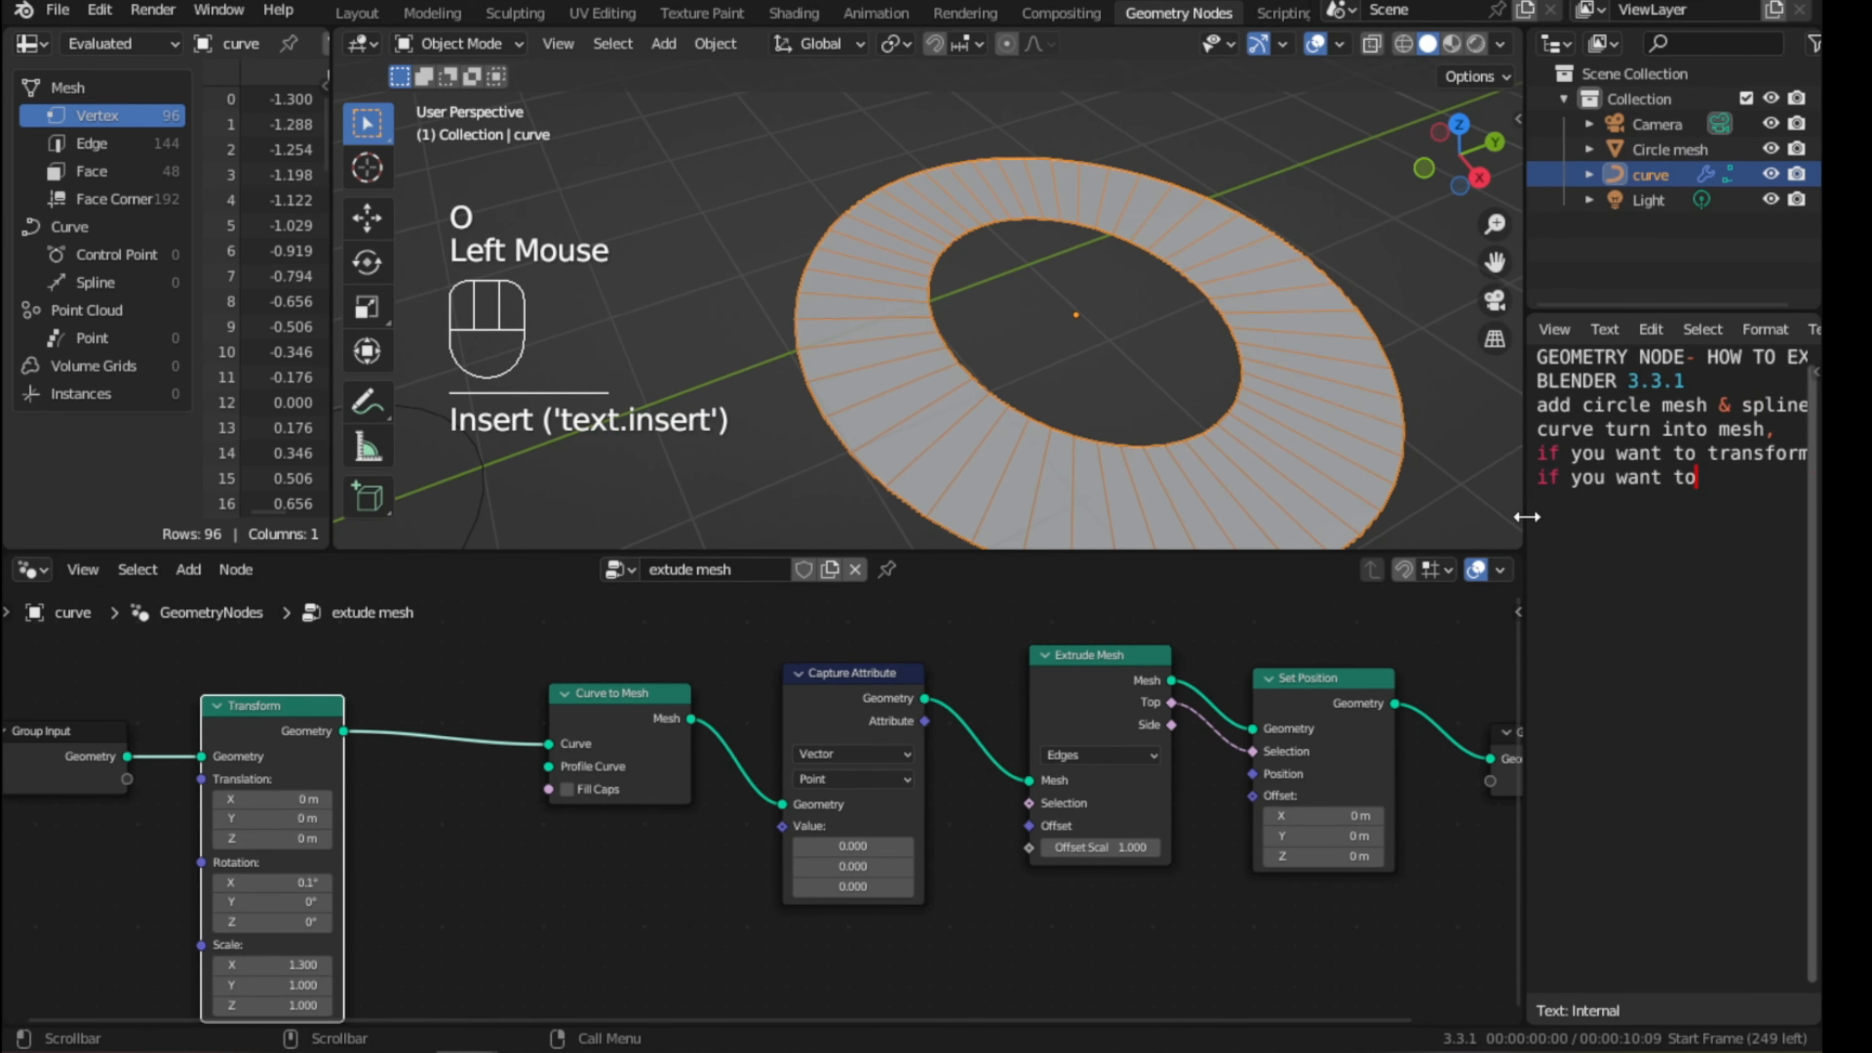
text(subdivide)
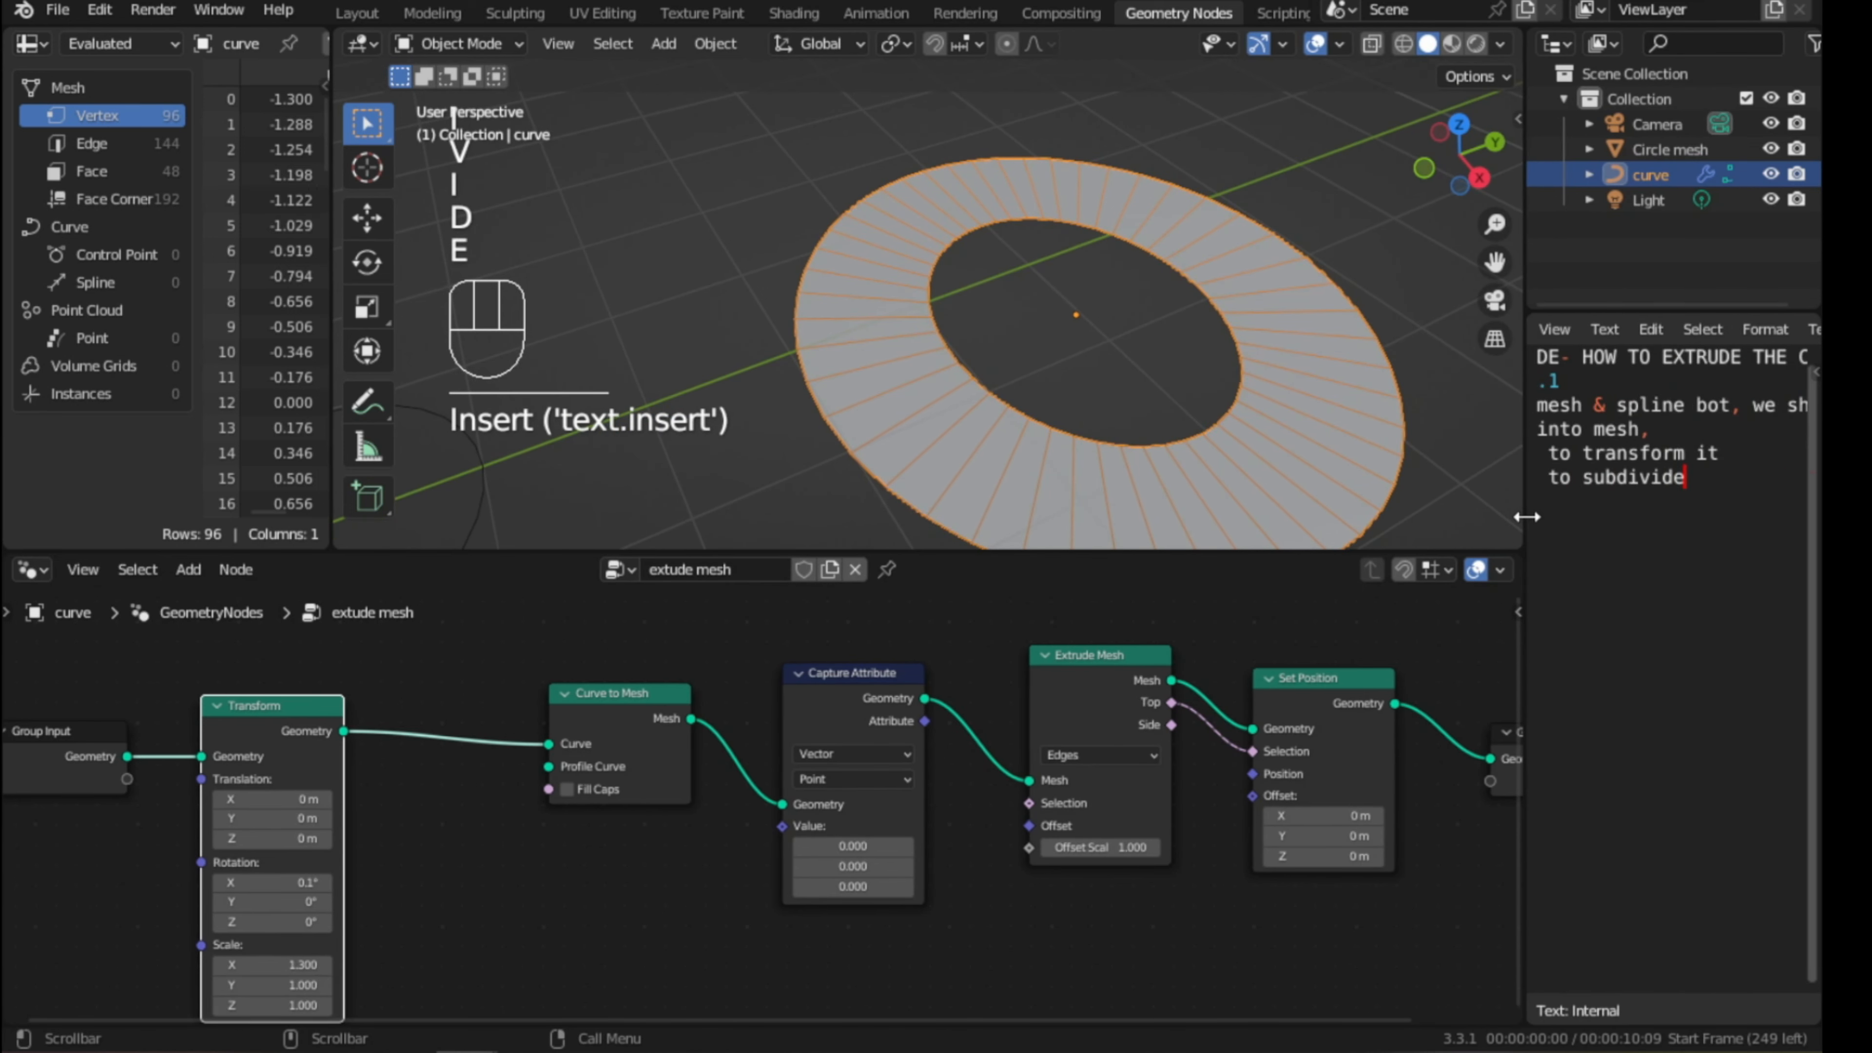
text(d more)
drag(1527, 516, 1641, 517)
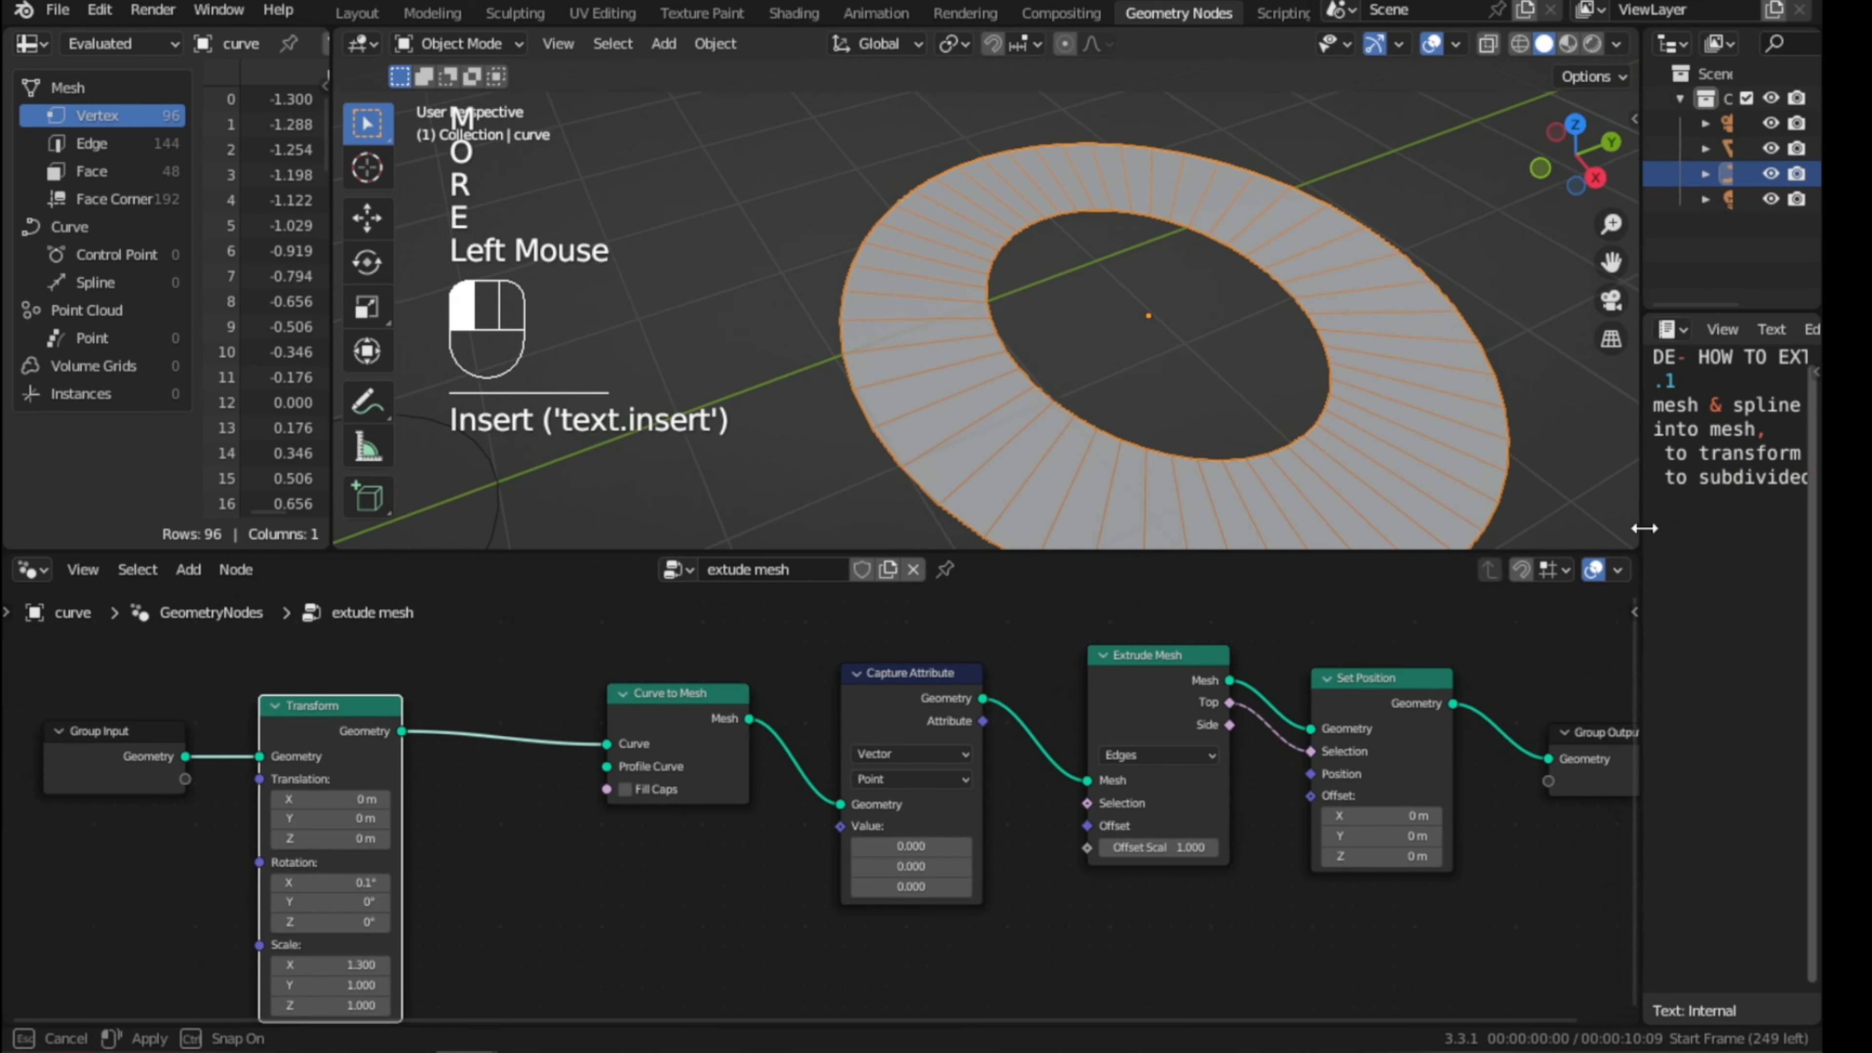
- Insert a Subdivide Curve node on the link between Transform and Curve to Mesh
double_click(555, 864)
key(shift+a)
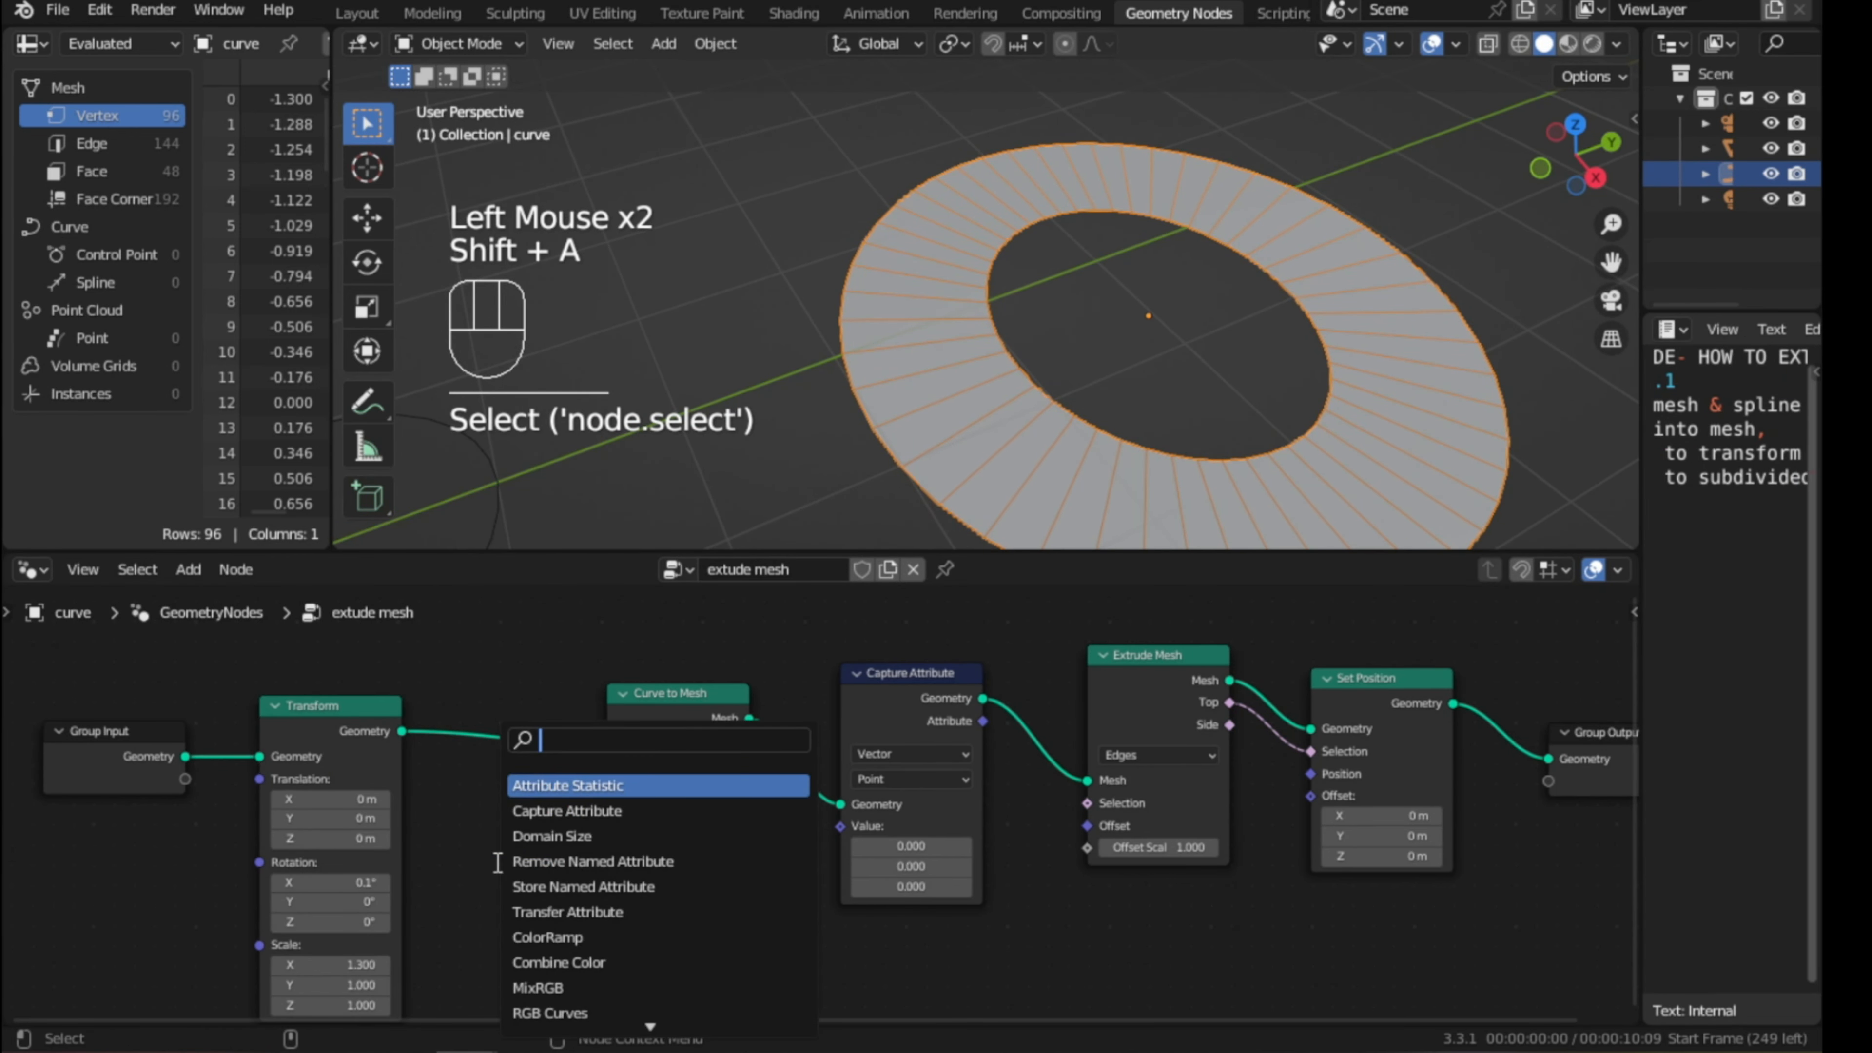
text(subdi)
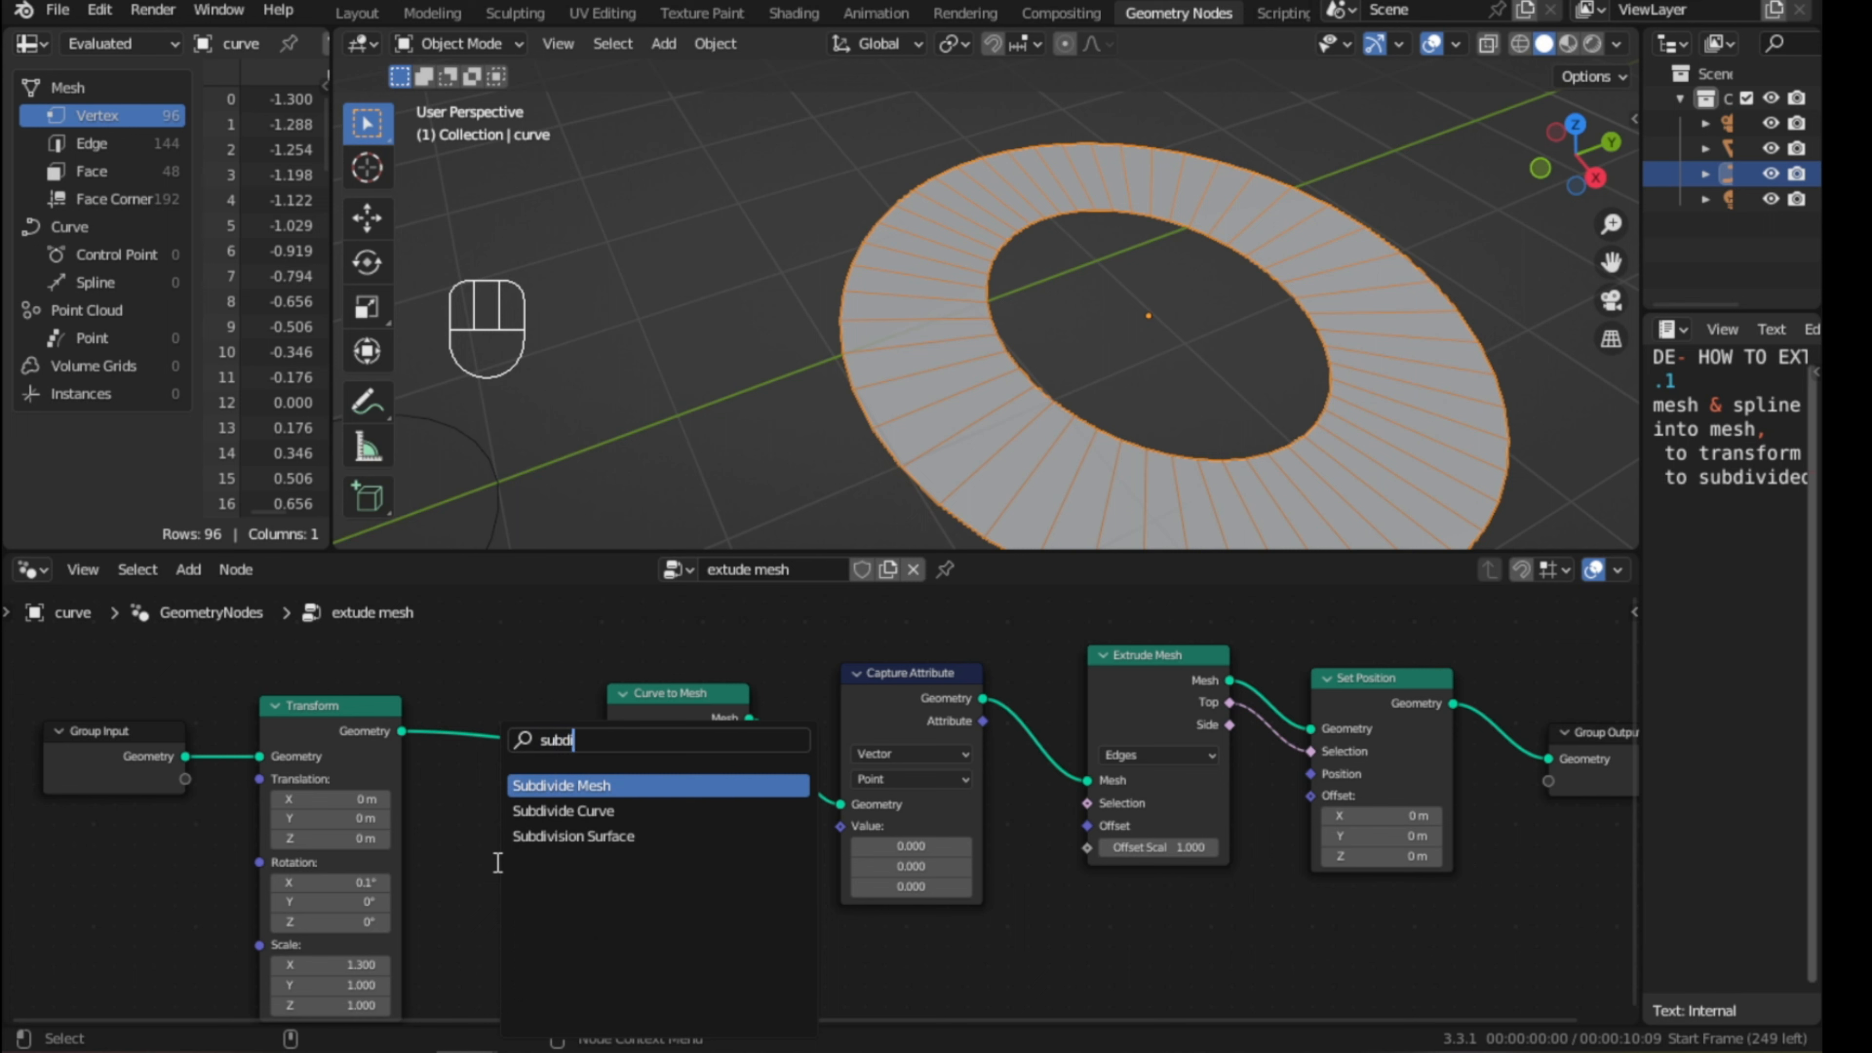
key(Down)
key(Return)
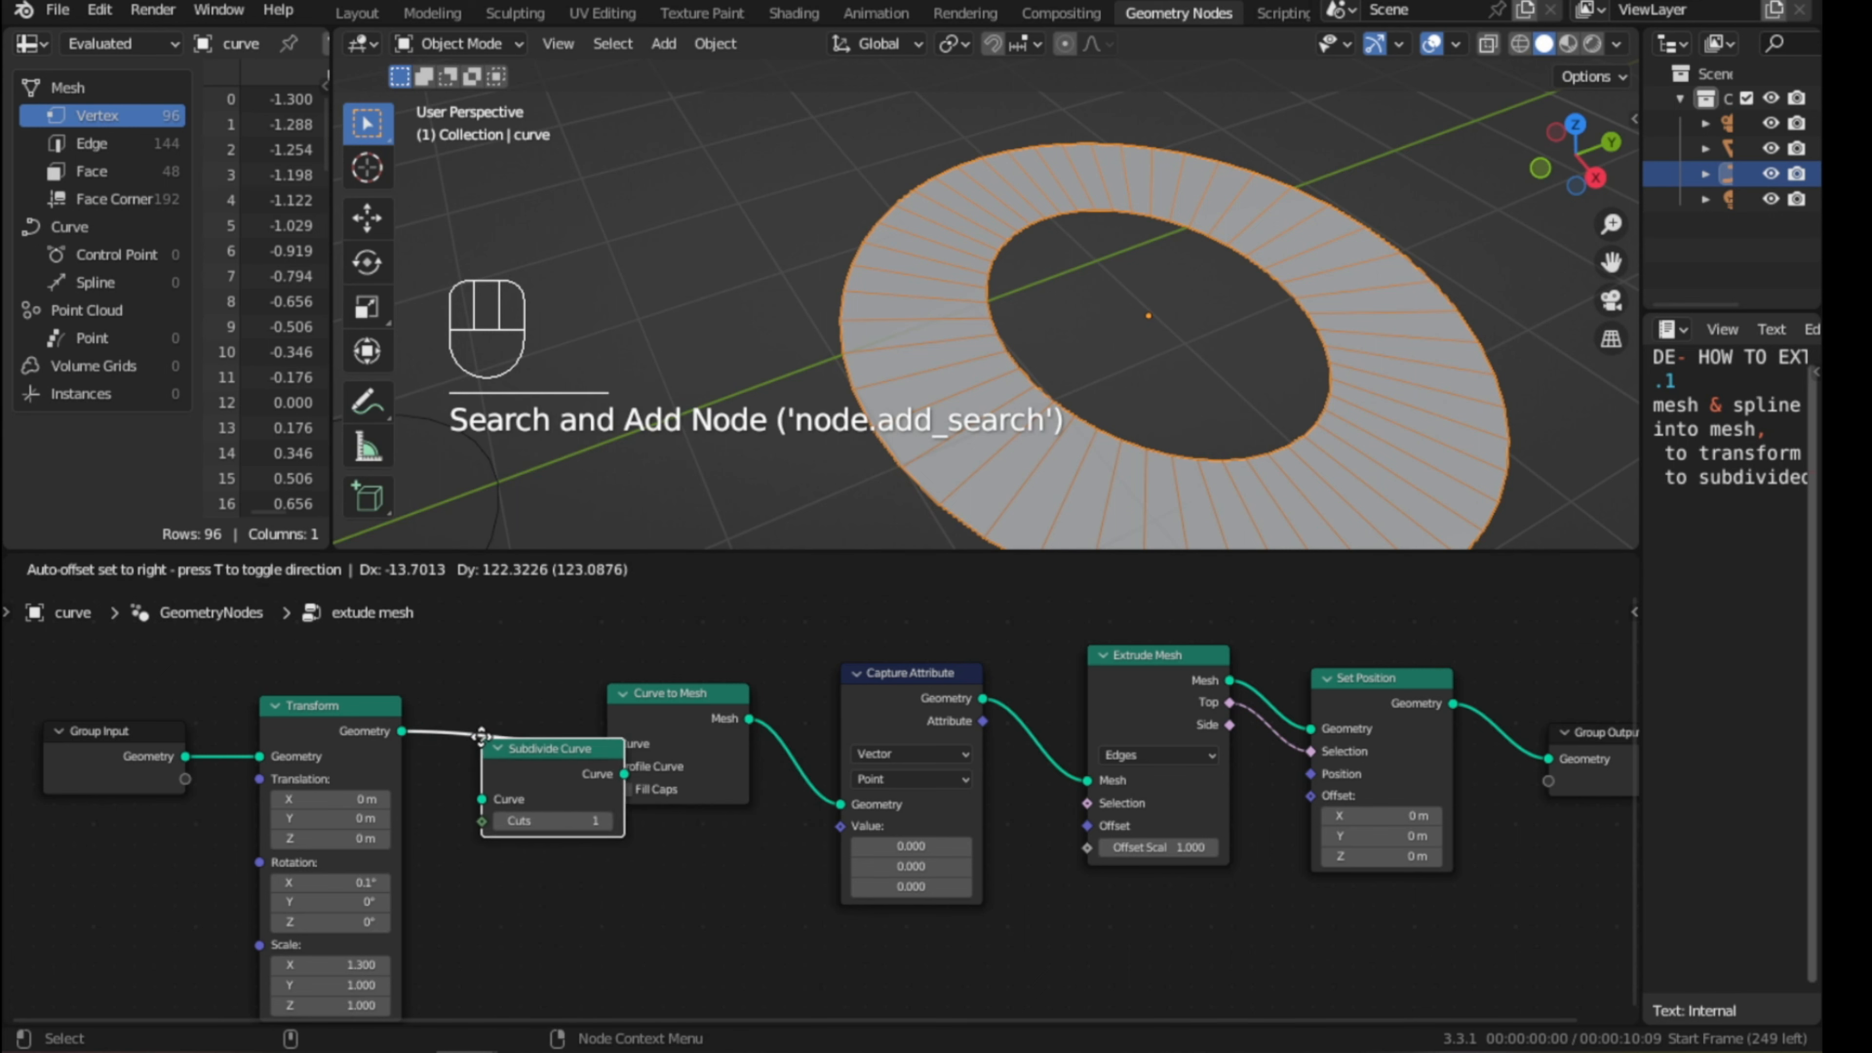
click(531, 737)
- Set the Subdivide Curve node's cuts to 4 and inspect the denser ring in the viewport
scroll(1058, 399, up, 3)
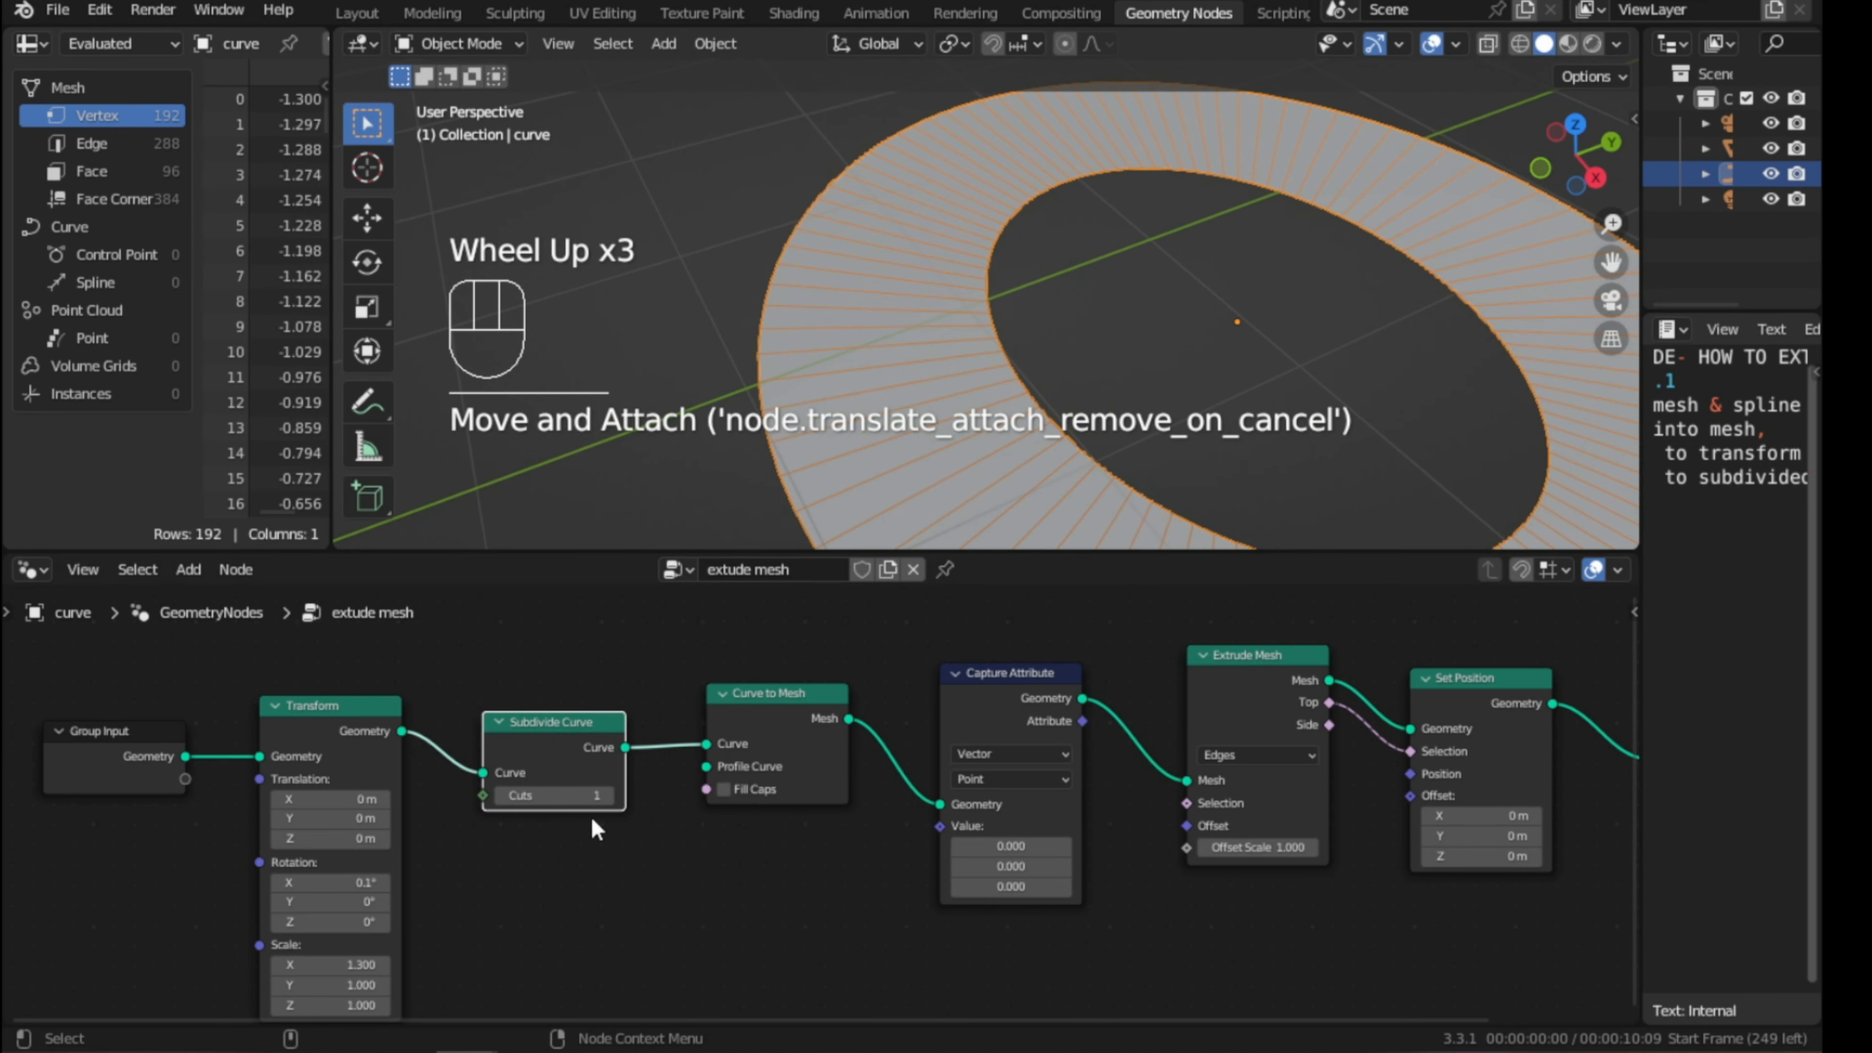
click(606, 795)
click(607, 795)
click(607, 796)
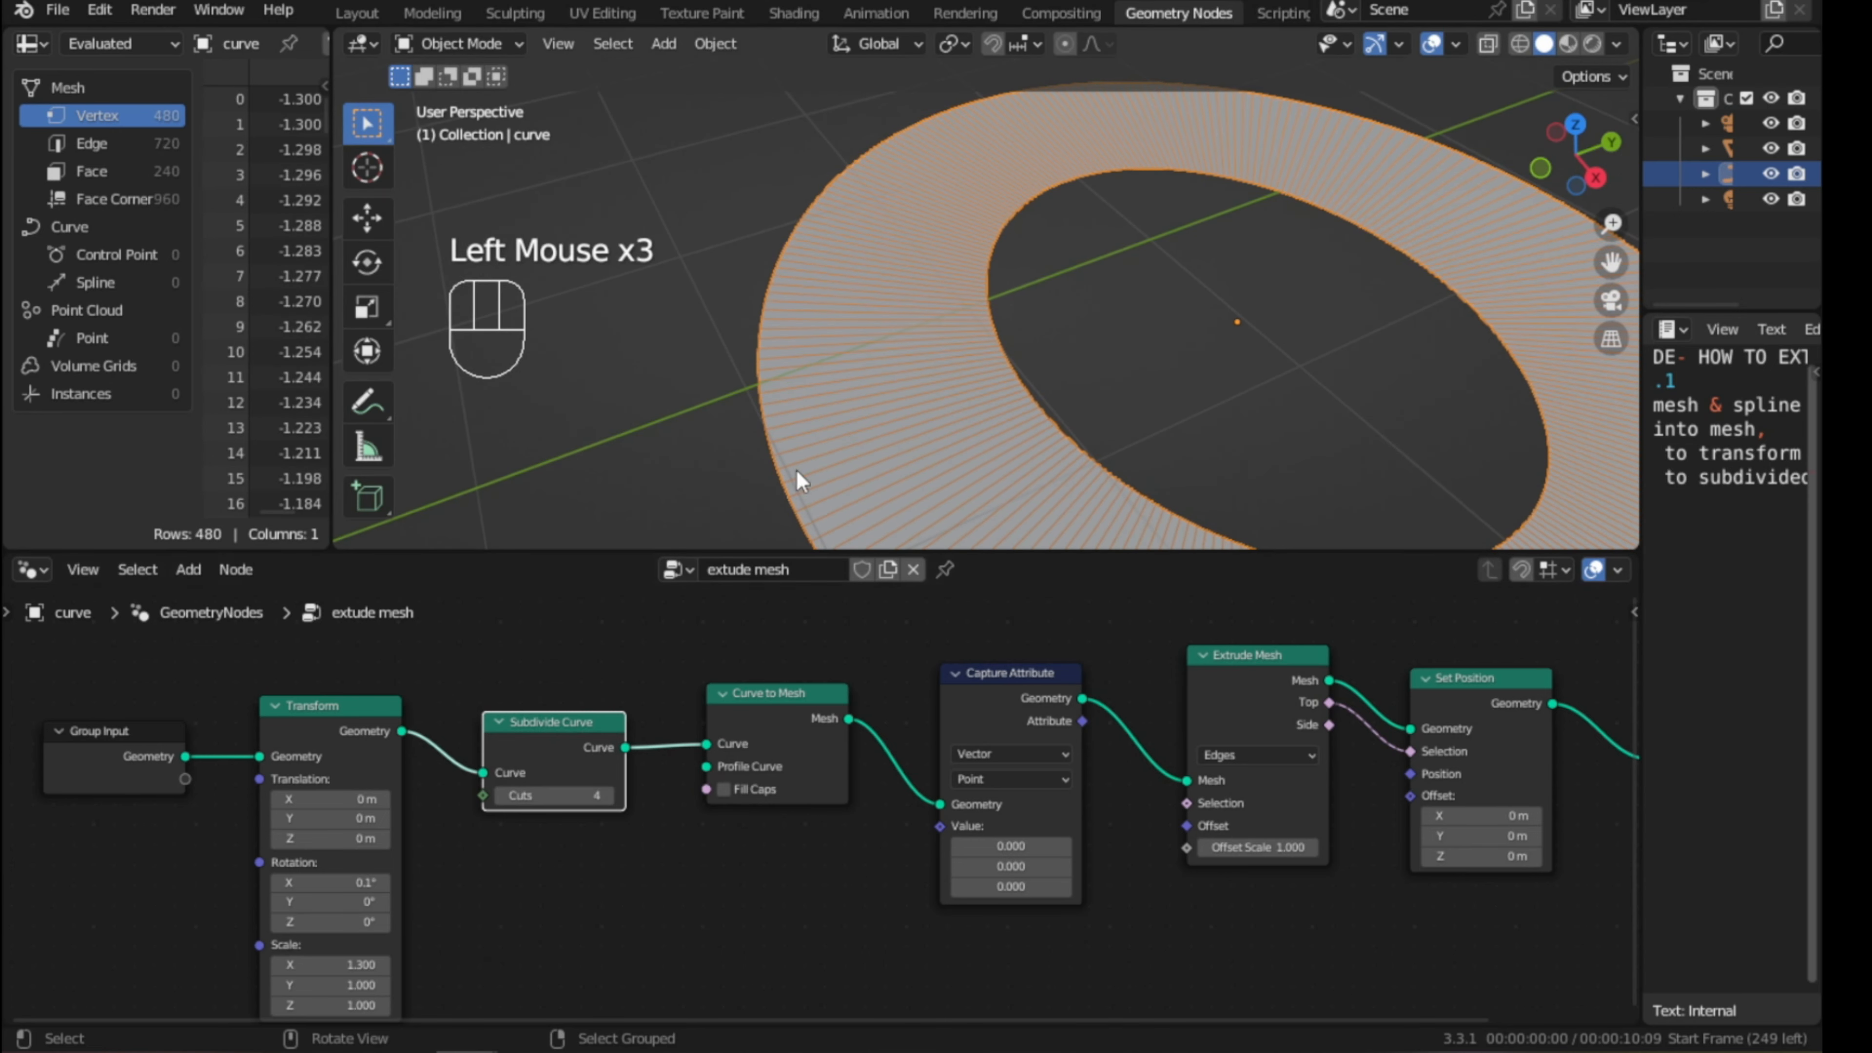
scroll(896, 428, down, 2)
scroll(896, 427, up, 3)
scroll(893, 425, down, 4)
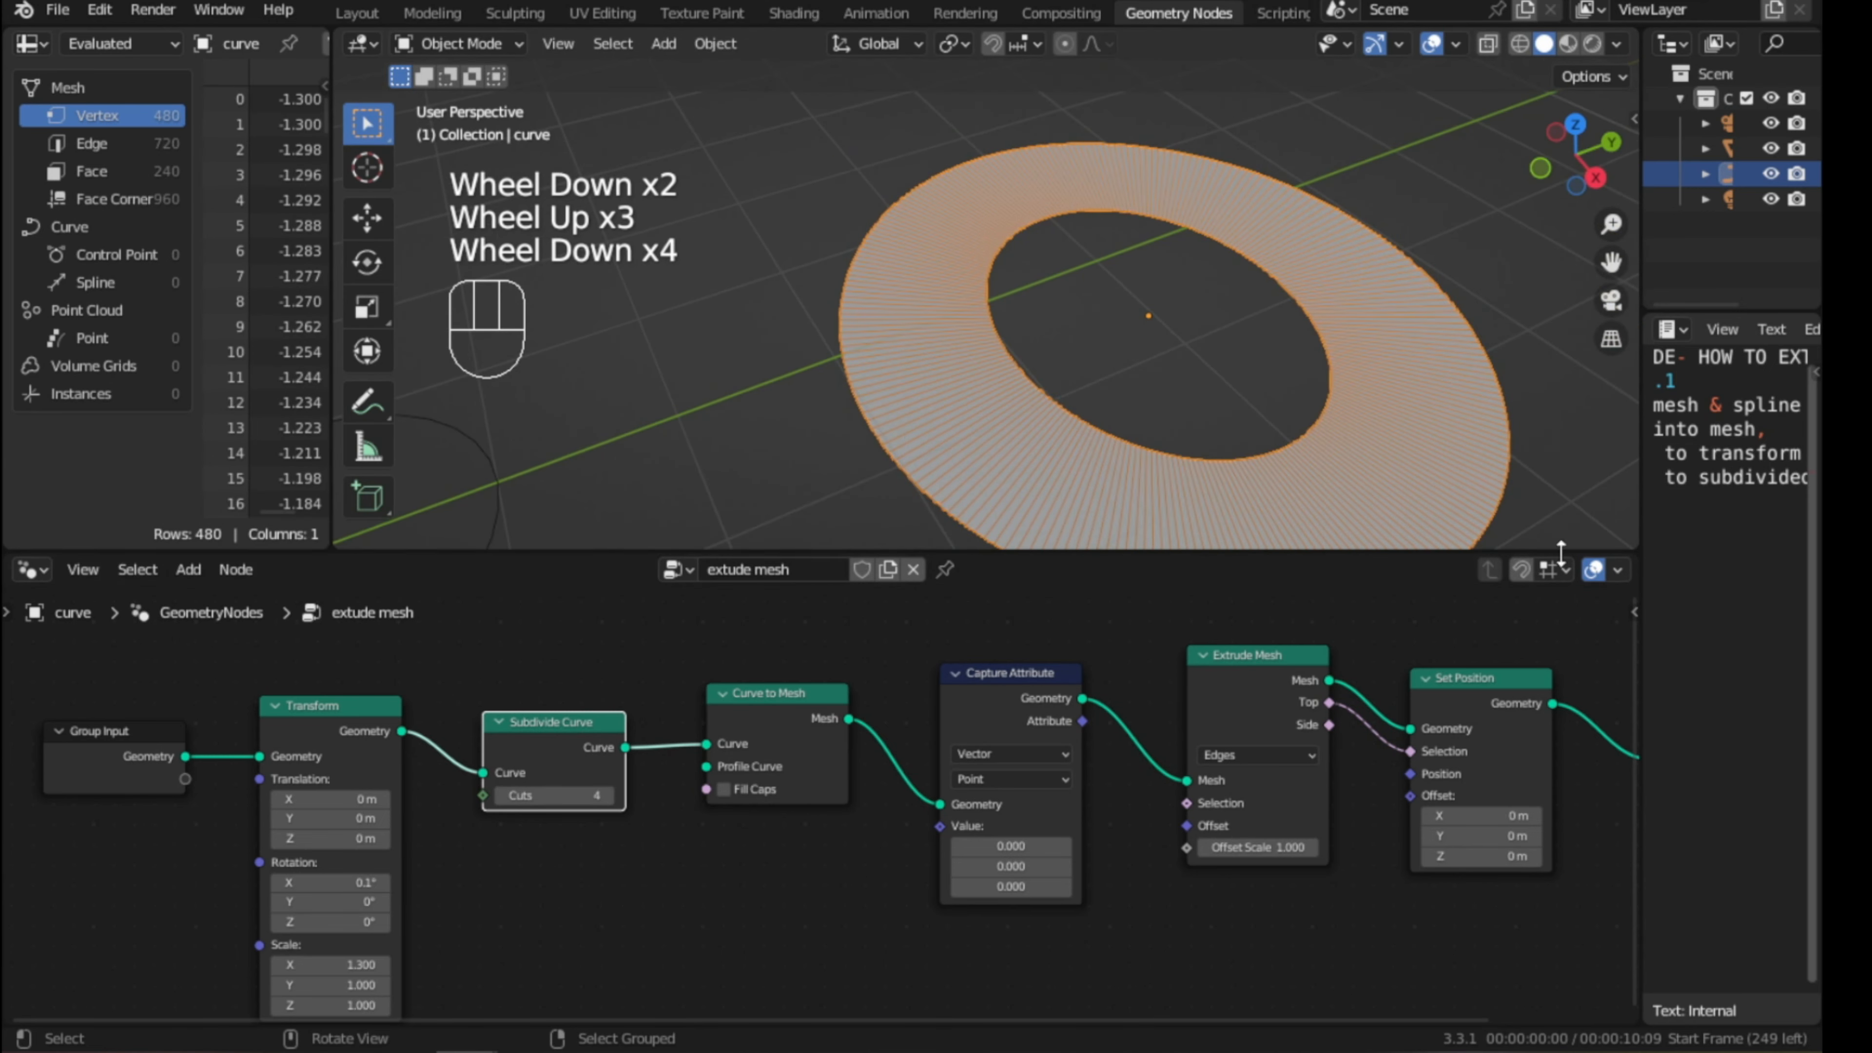
- Widen the text area and add the line "same node we apply on MESH CIRCLE" to the notes
click(1635, 512)
drag(1643, 509, 1443, 509)
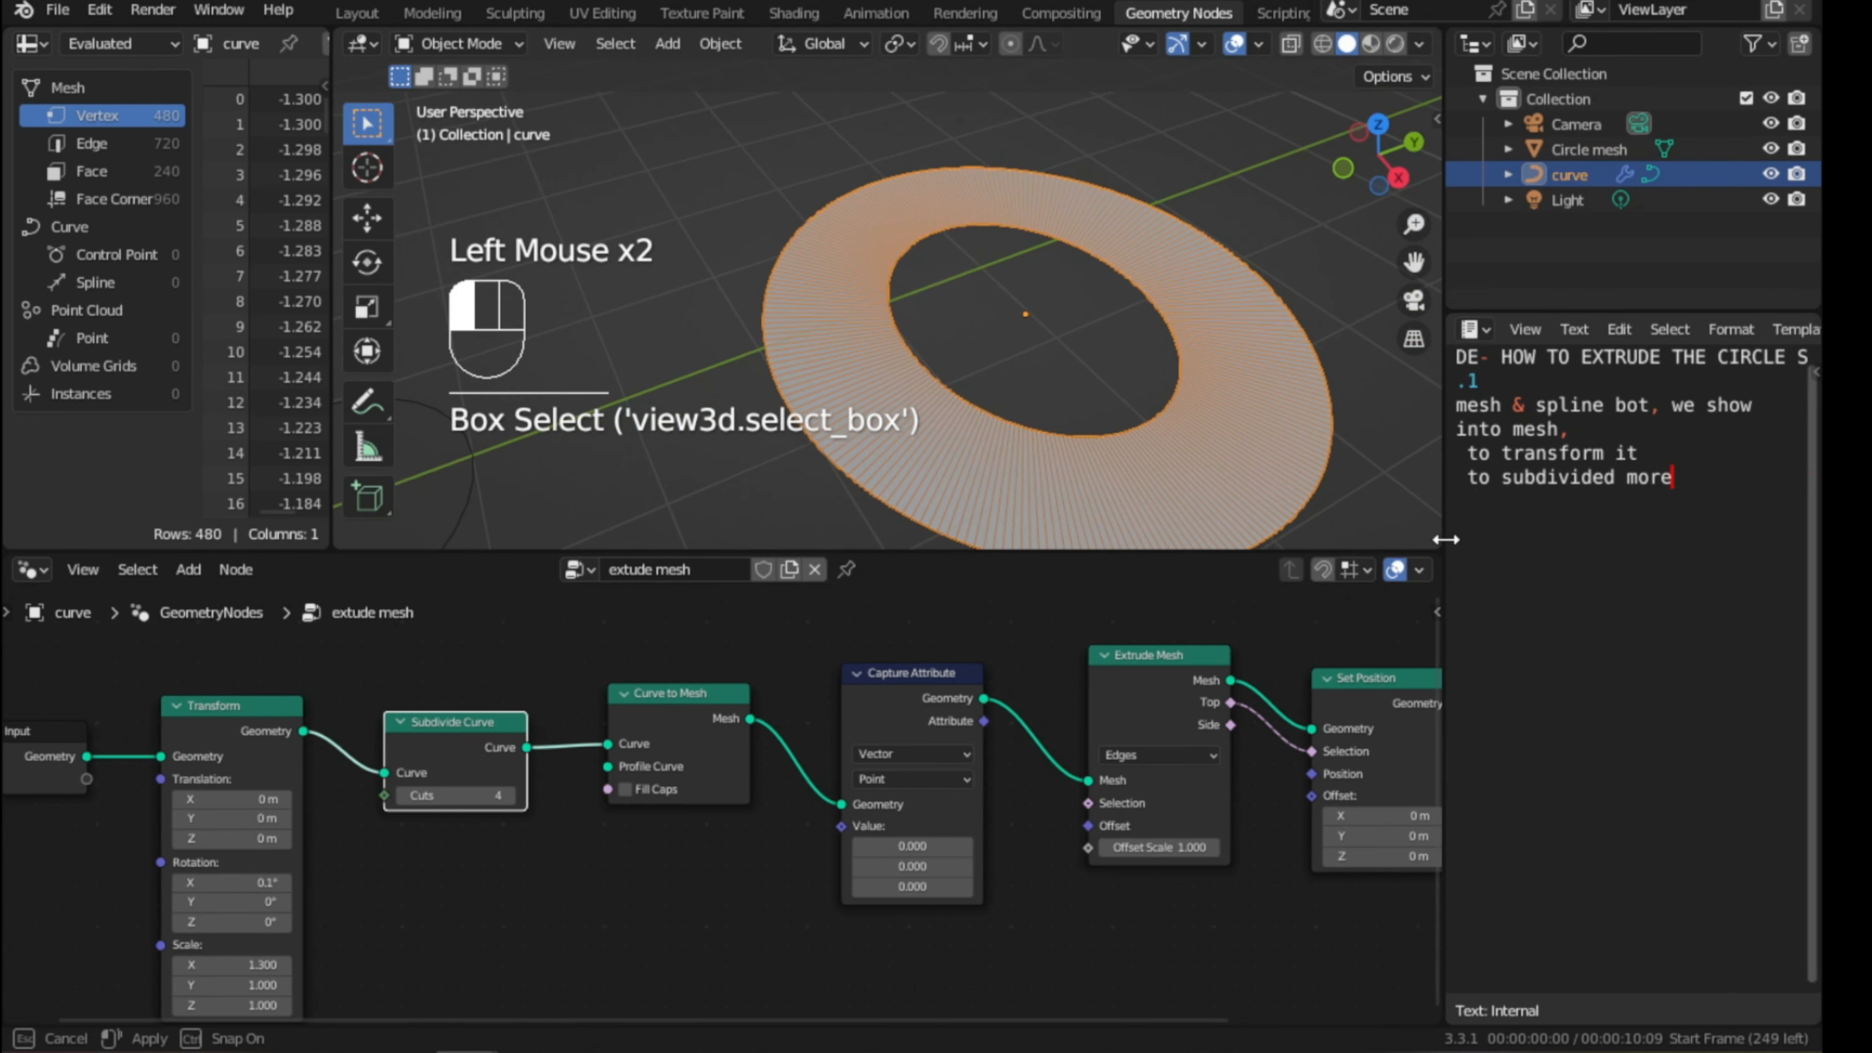
key(Return)
text(same node we)
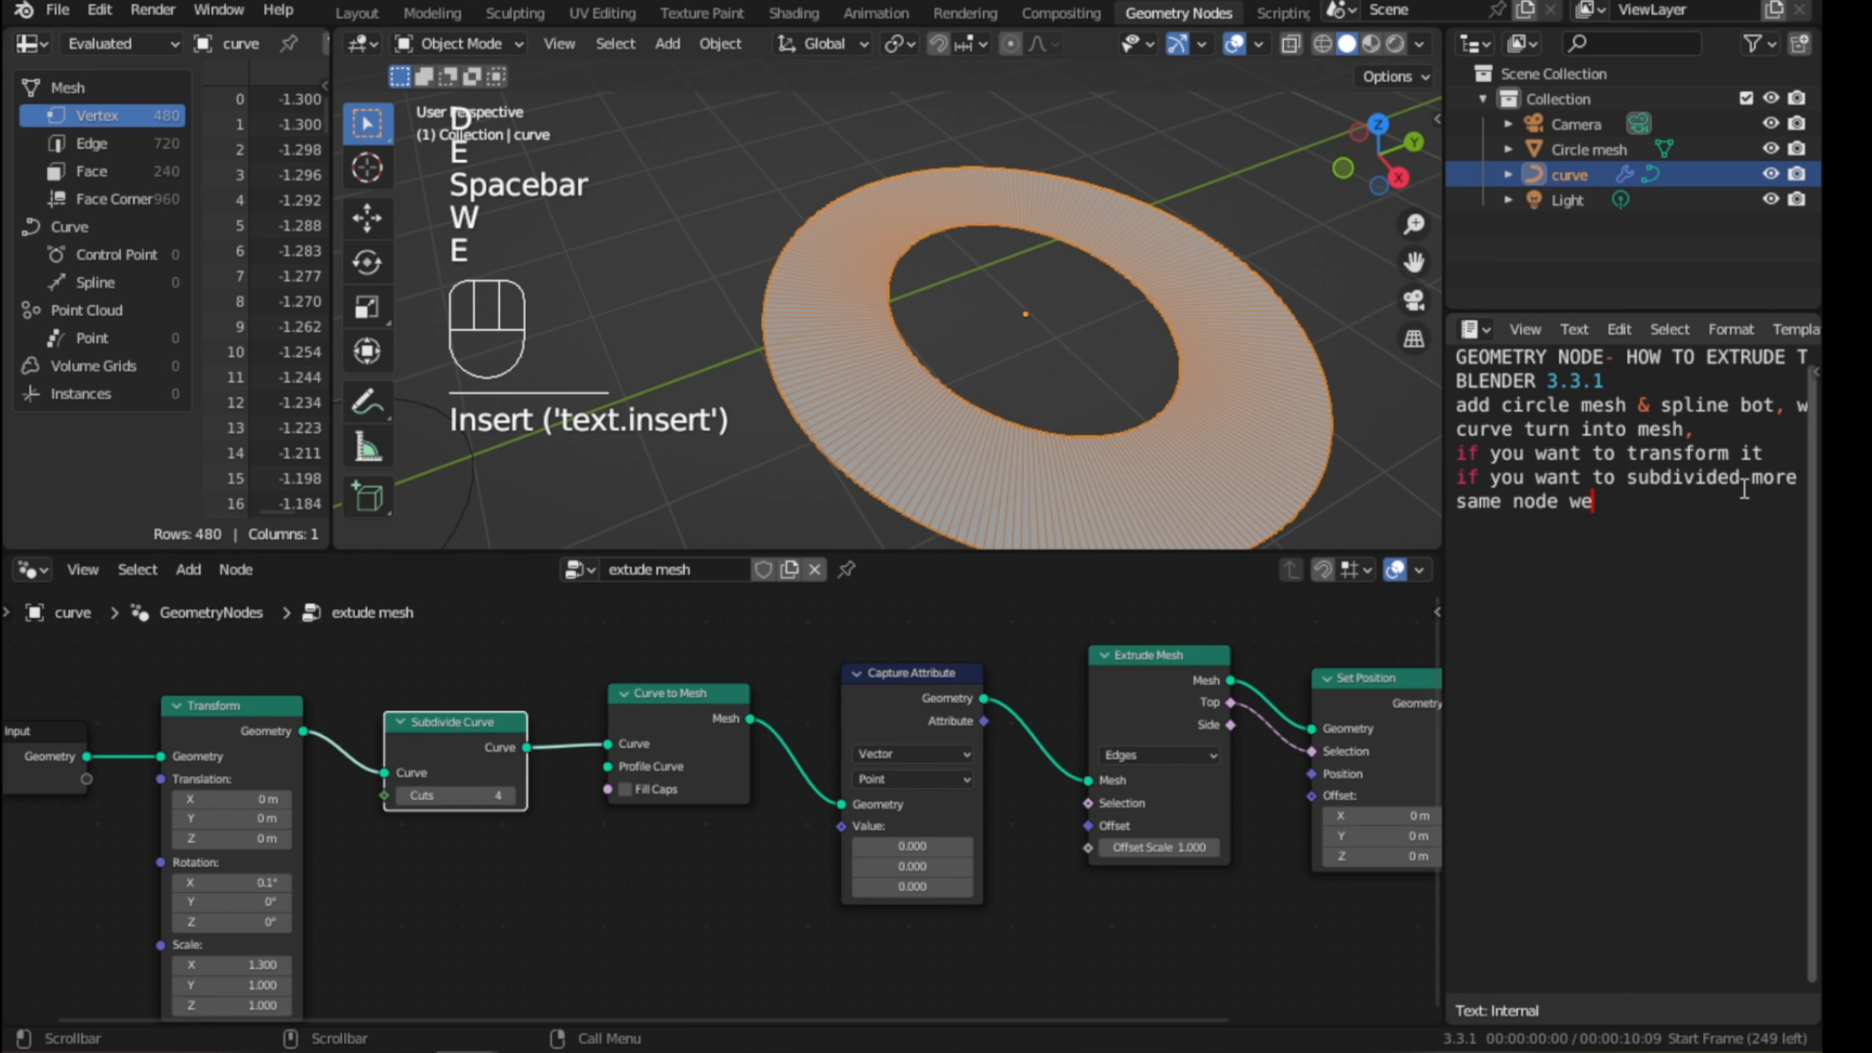
text( apply on )
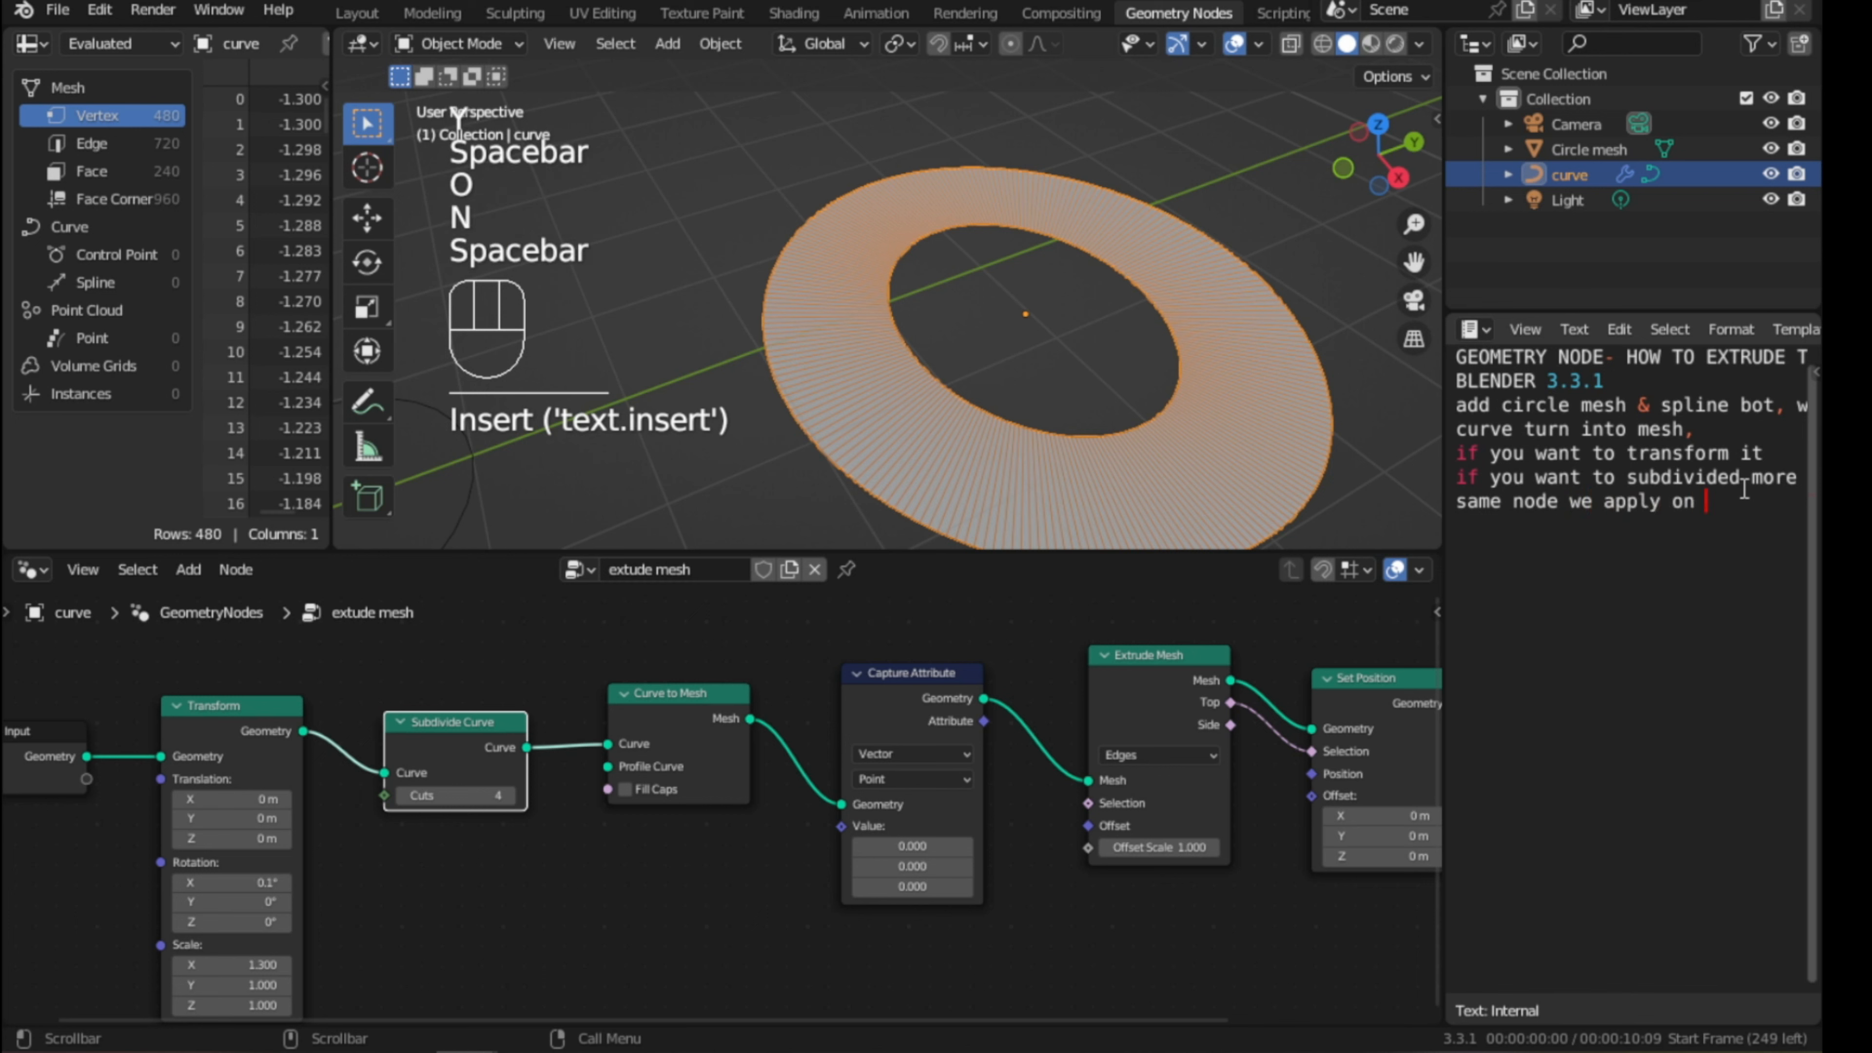
text(mesh)
key(BackSpace)
key(BackSpace)
key(BackSpace)
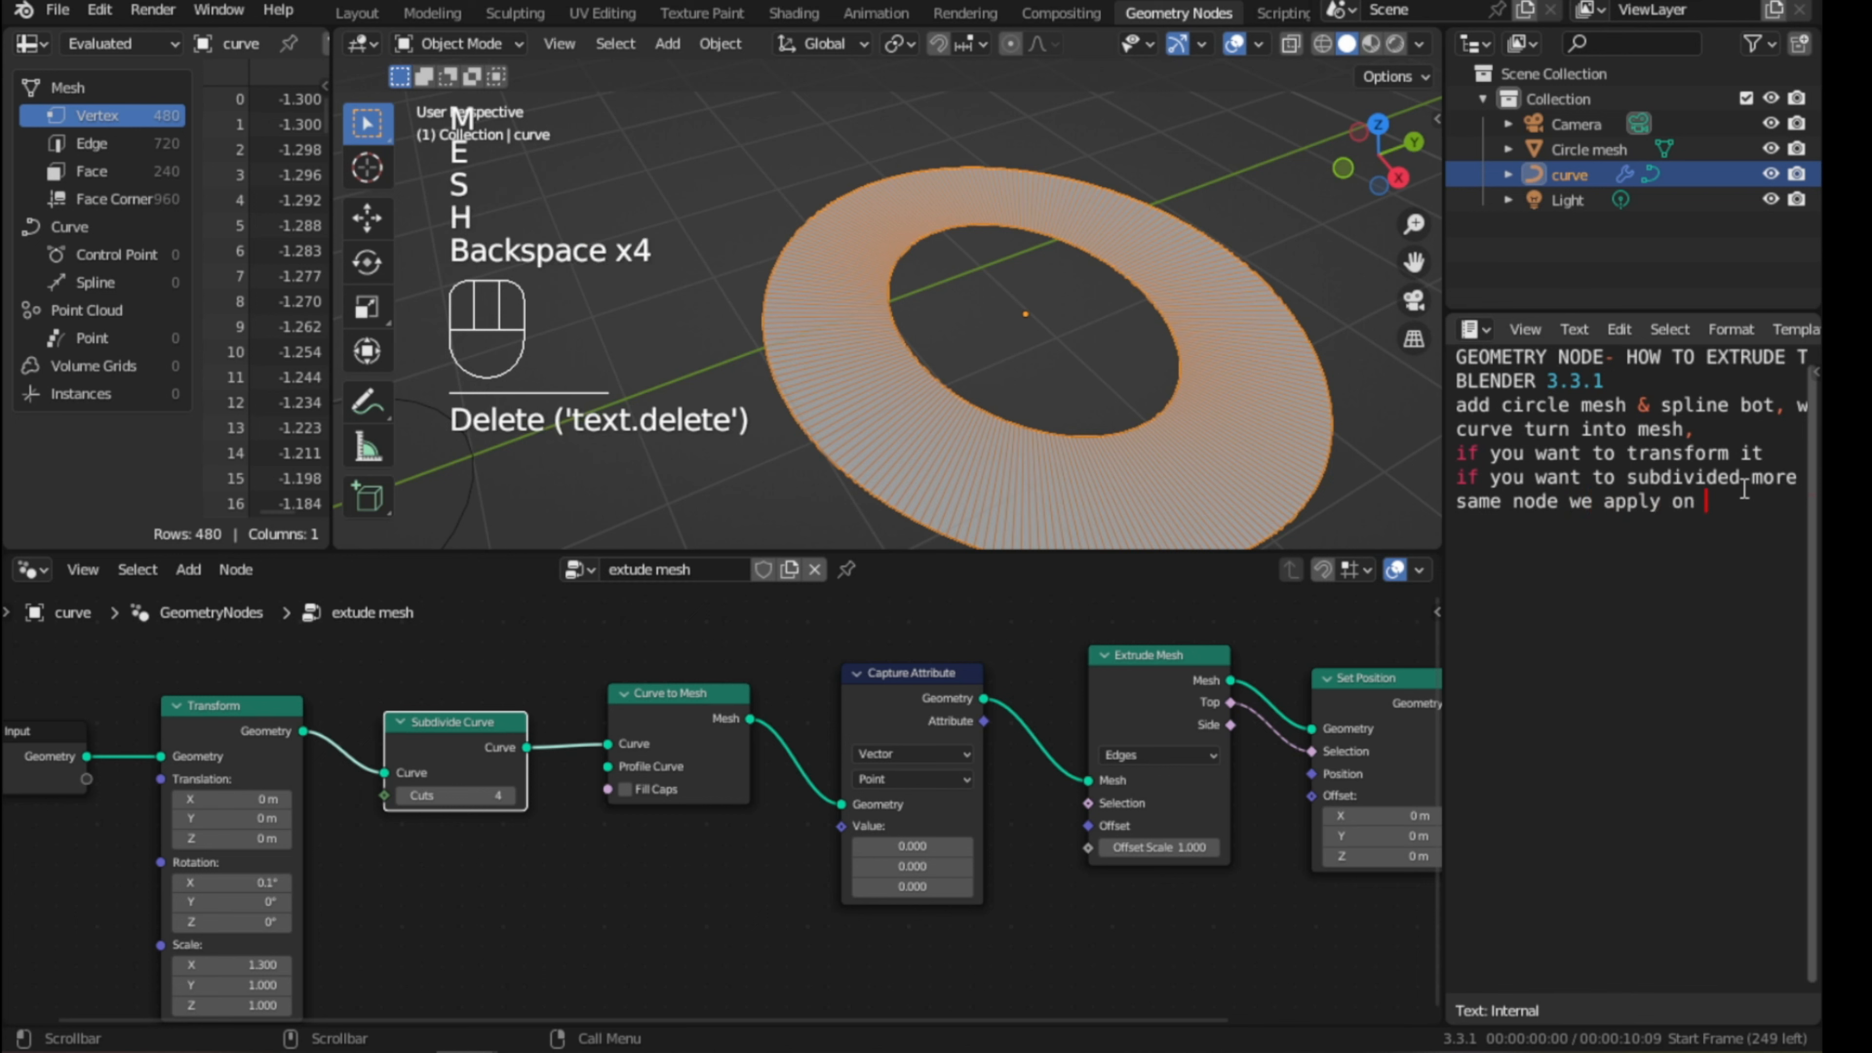
text(MESH CIRCLE)
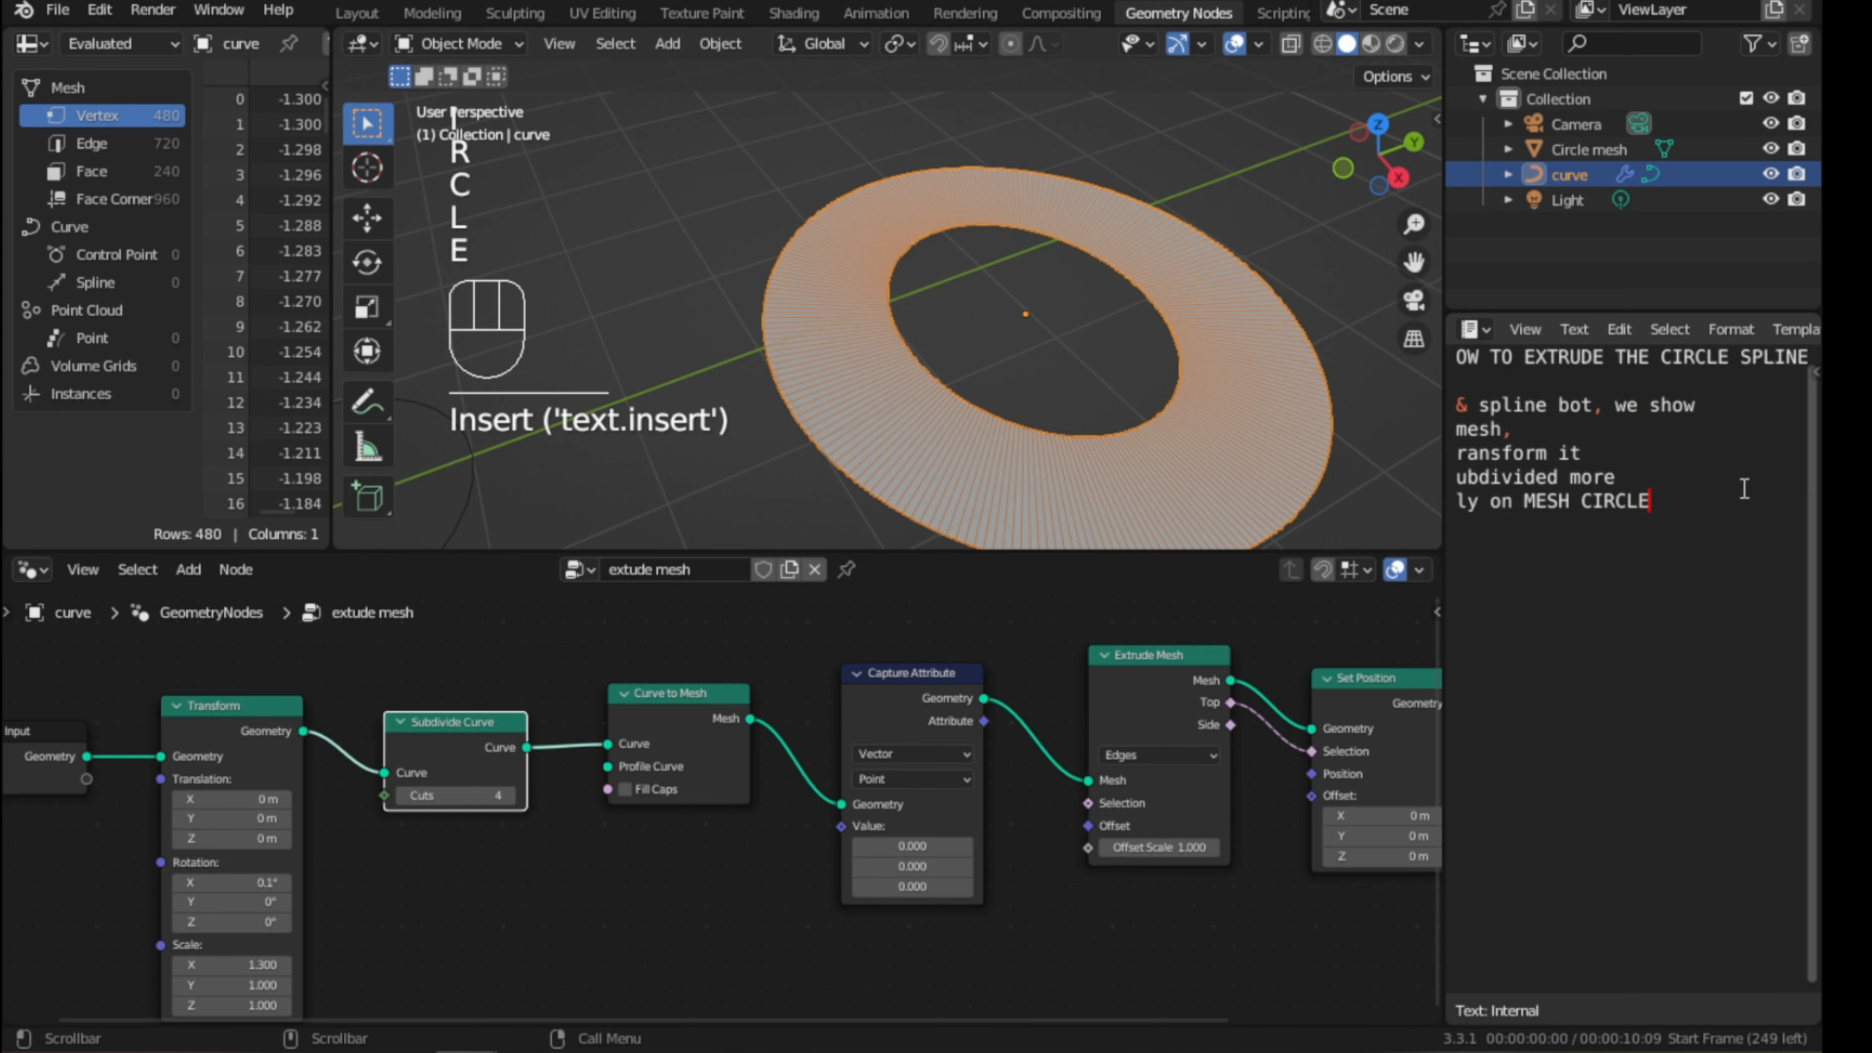
key(Return)
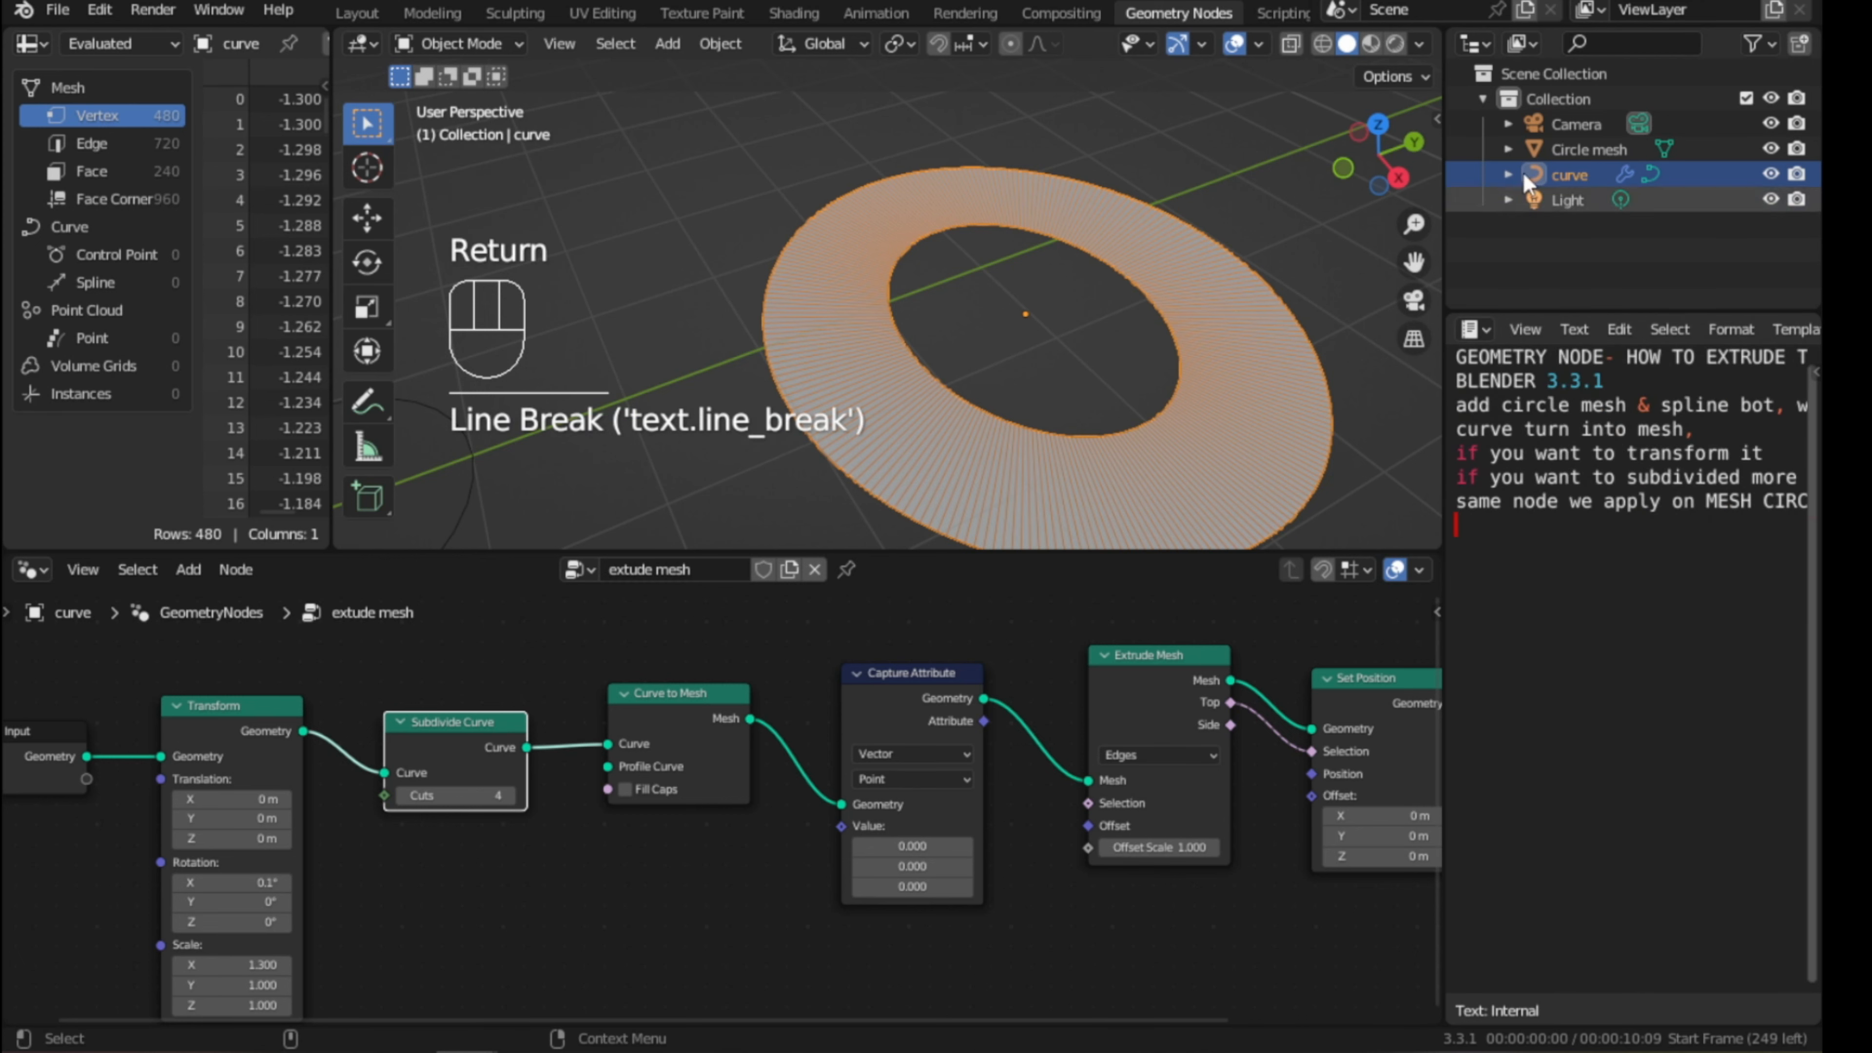
- Copy the modifiers from the curve object to Circle mesh, then make Circle mesh the only selected object
click(1568, 151)
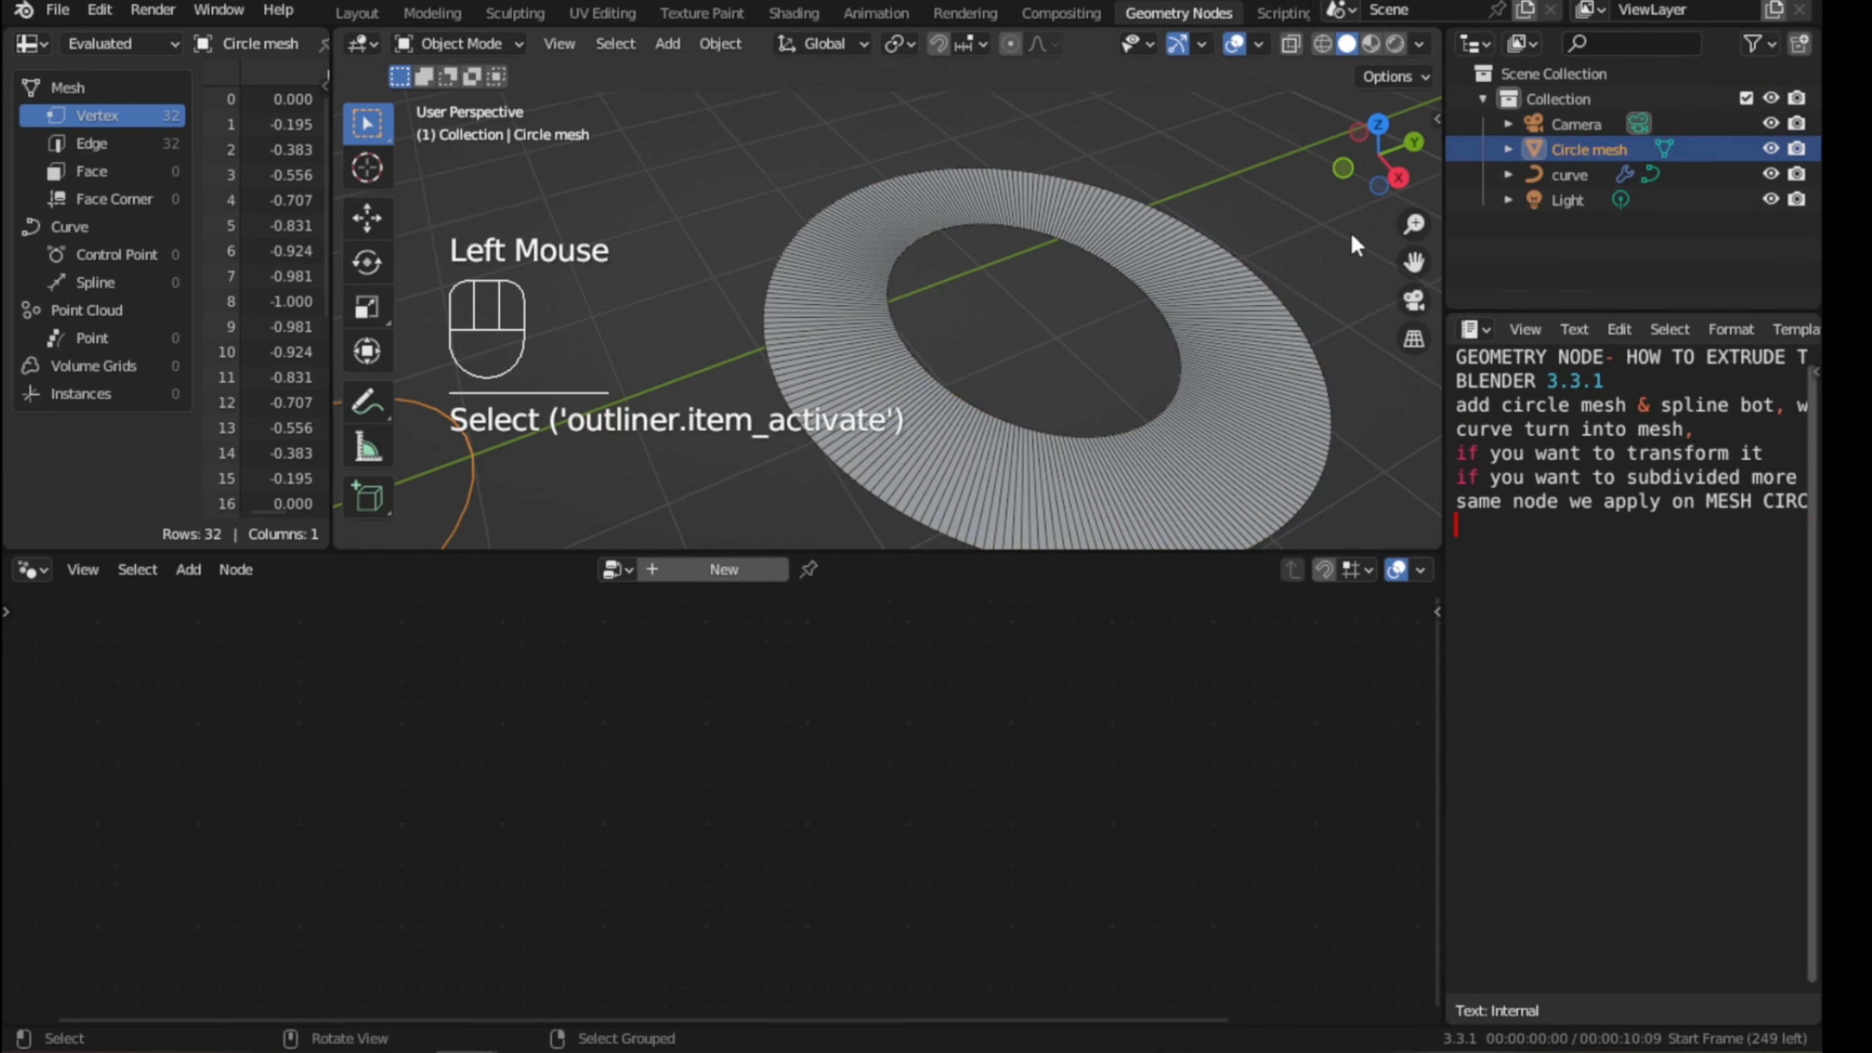
scroll(811, 310, down, 2)
shift+middle_drag(649, 255, 1027, 327)
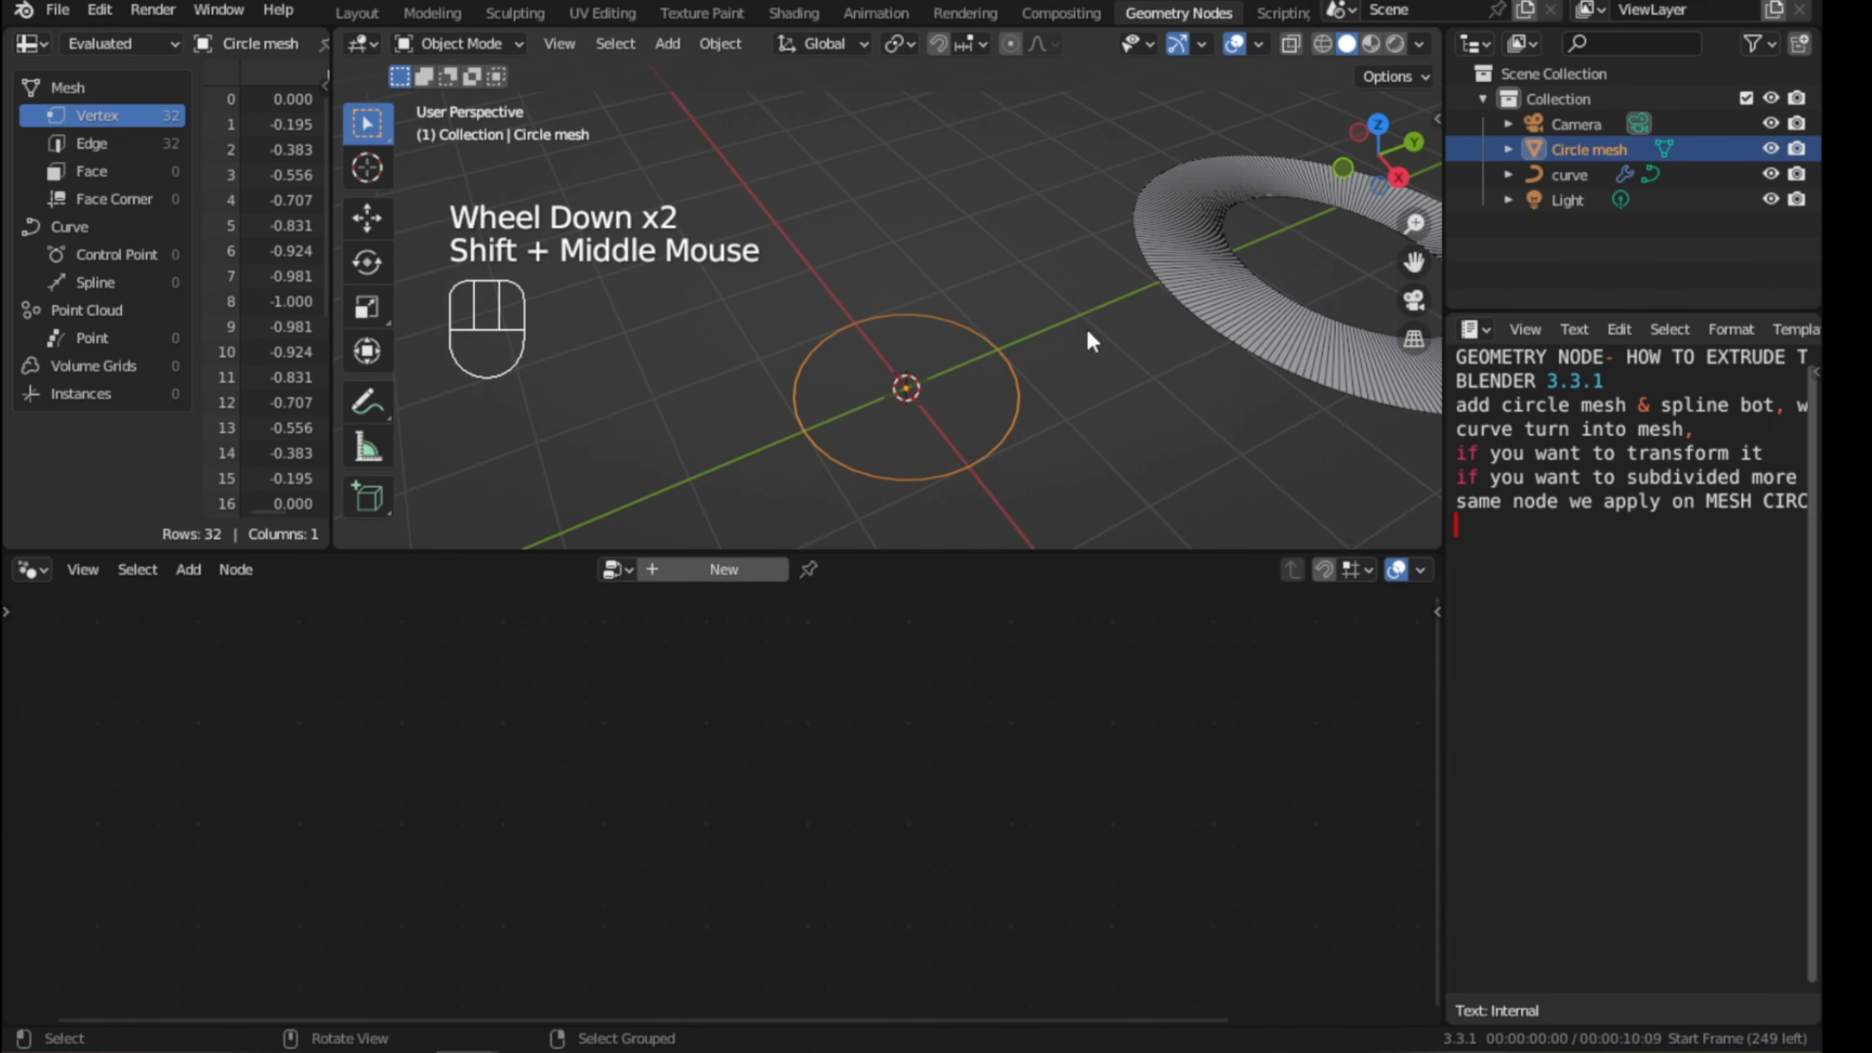
shift+click(1216, 279)
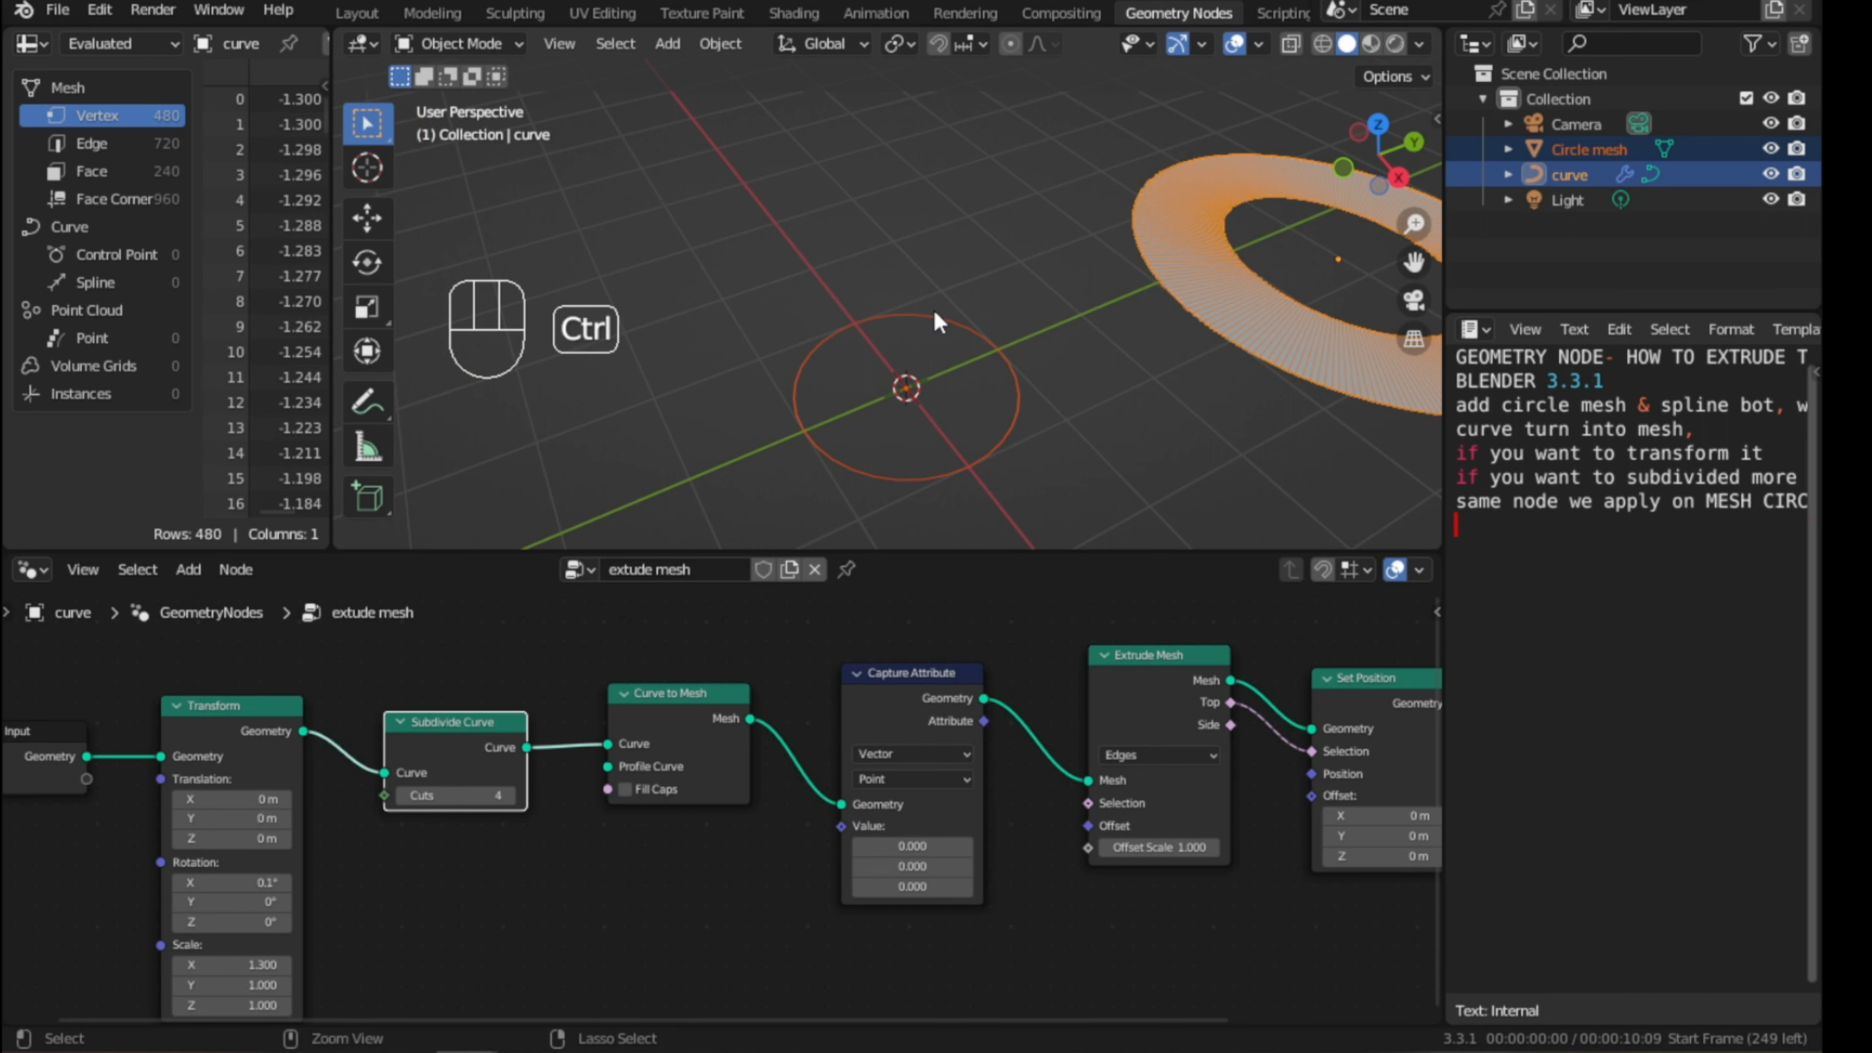
key(ctrl+l)
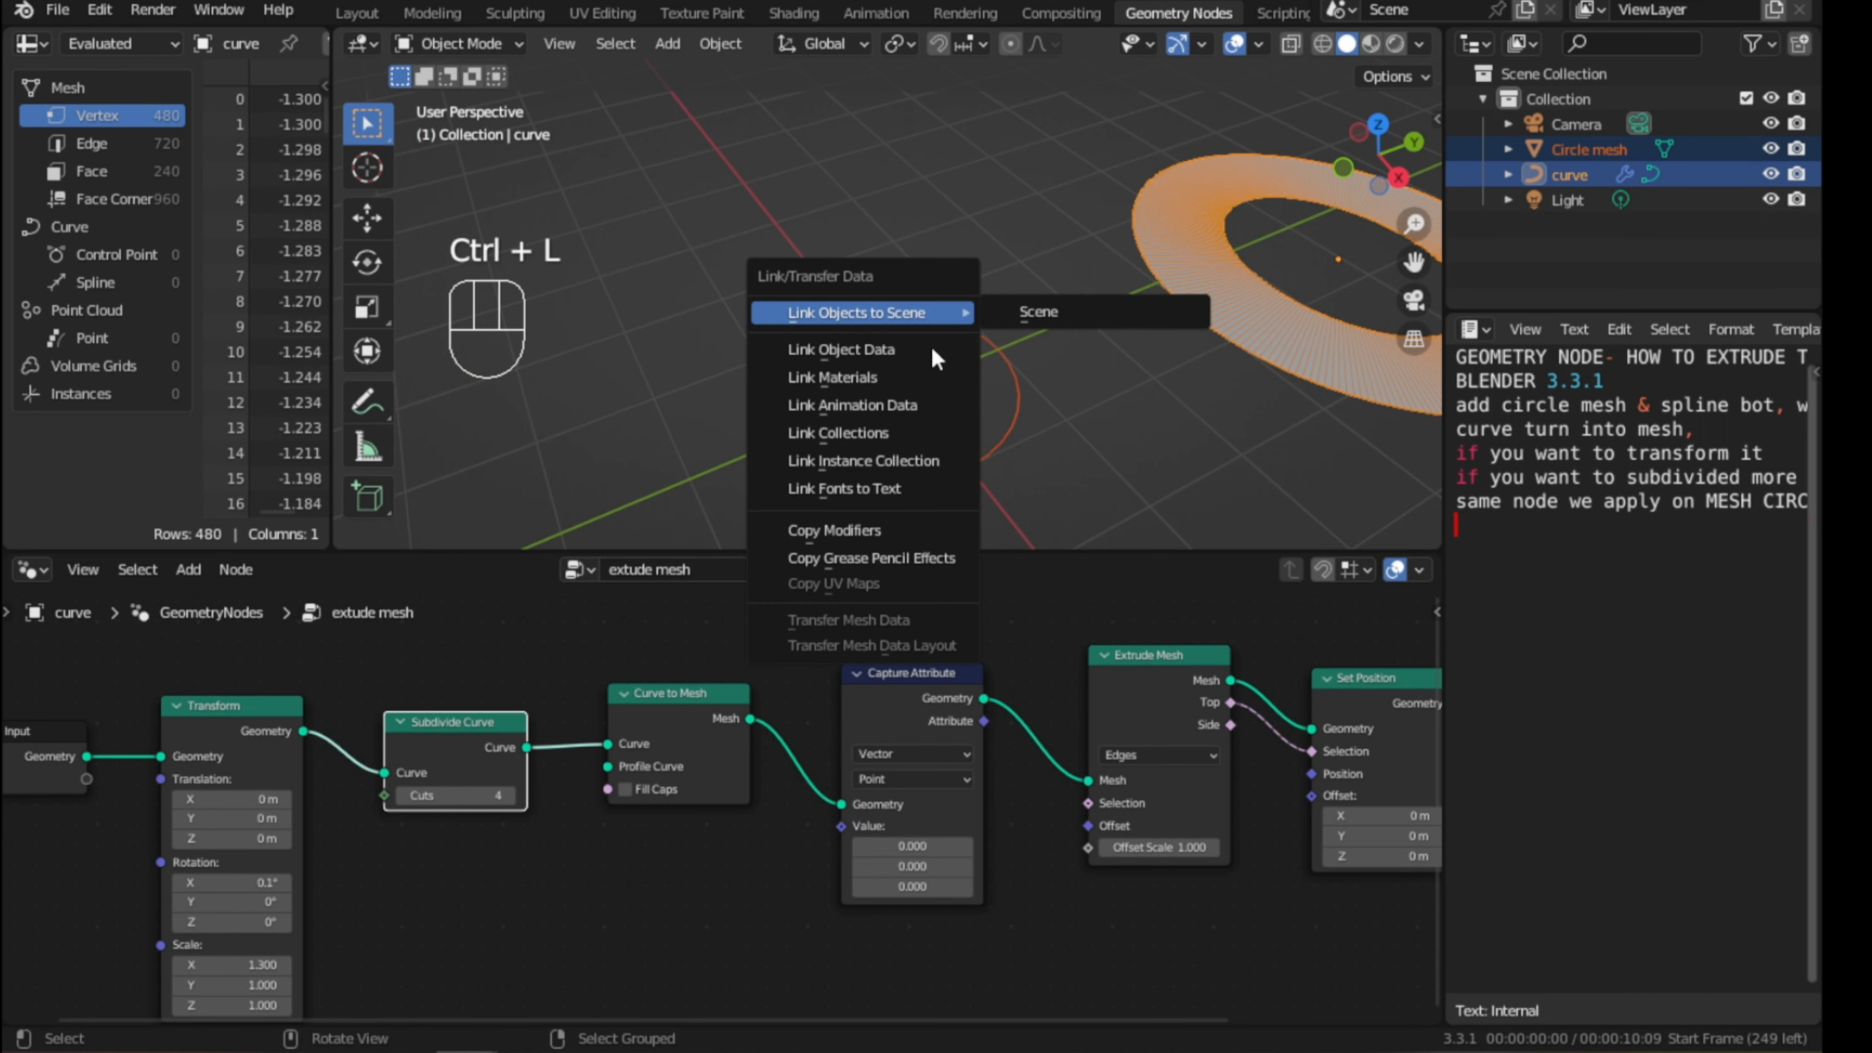
click(877, 529)
click(889, 296)
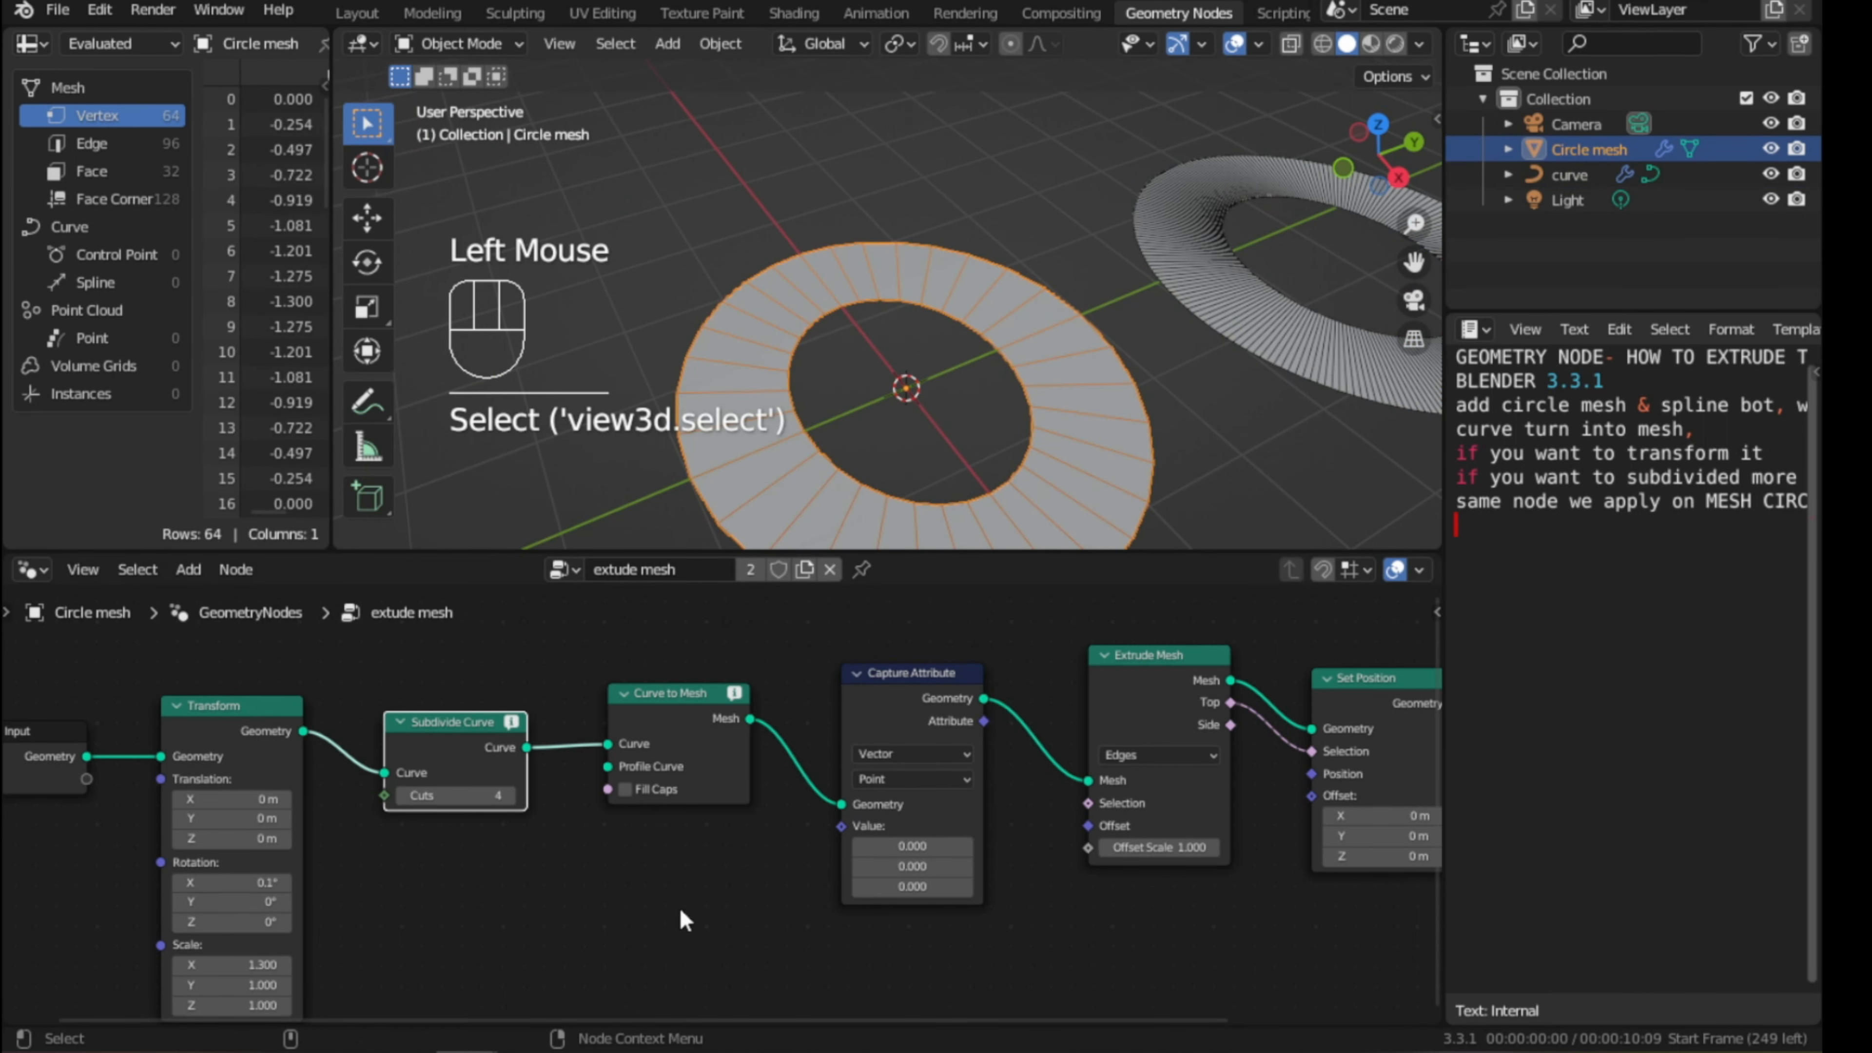
- Add the line "we remove the CURVE TO MESH NODE it is for spline/curve" to the notes
scroll(681, 907, down, 2)
shift+middle_drag(719, 867, 765, 891)
scroll(779, 871, up, 4)
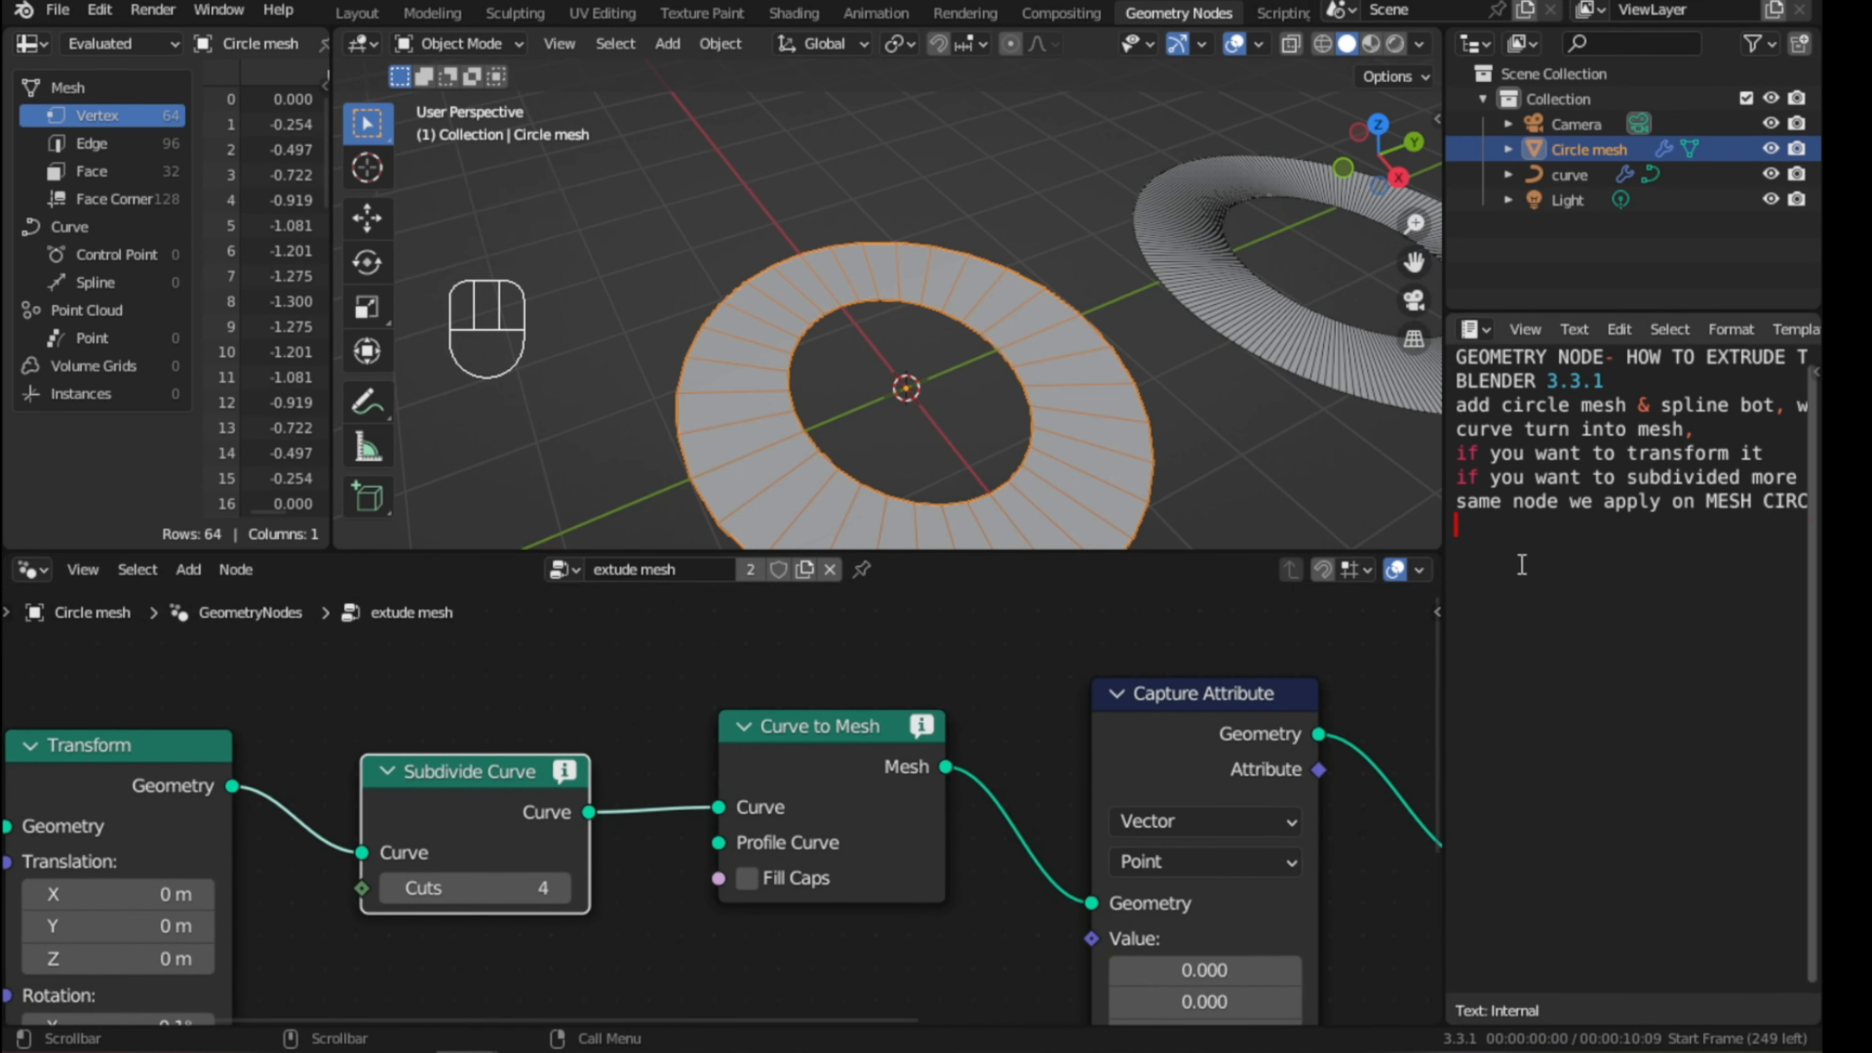
text(we remore)
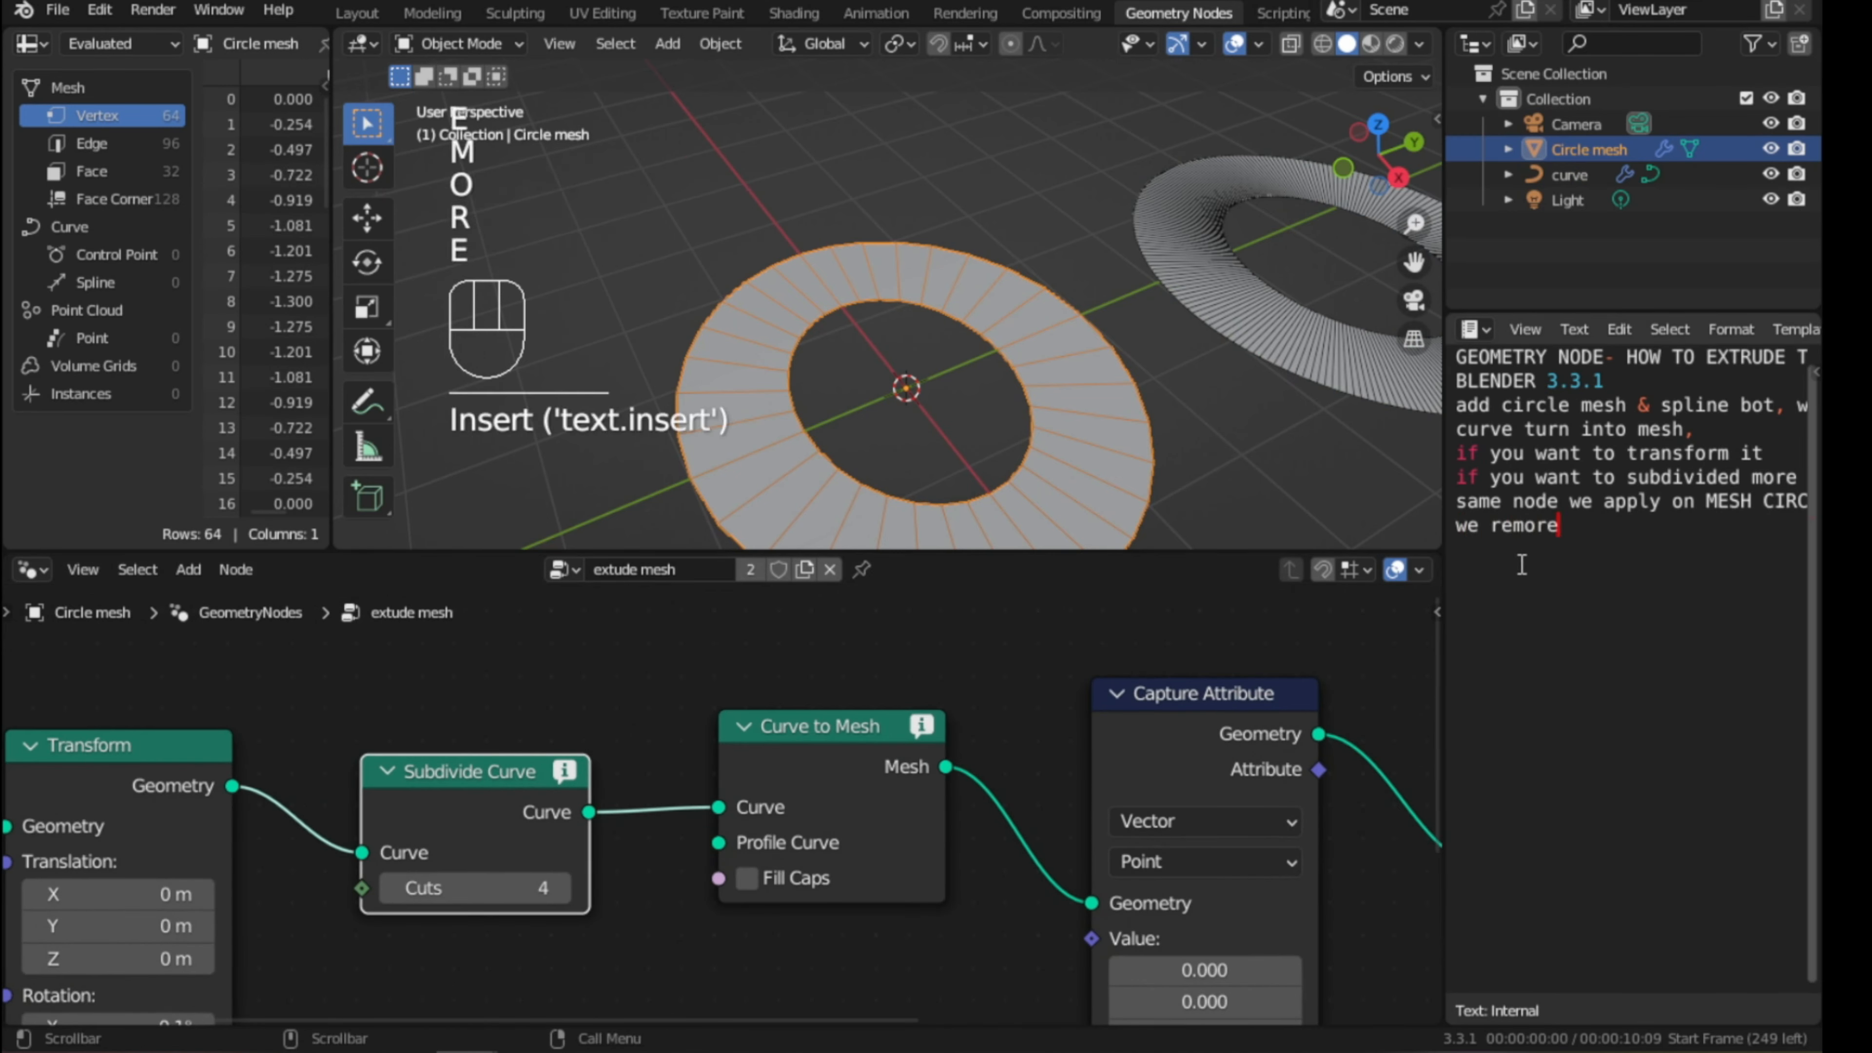
key(BackSpace)
key(BackSpace)
text(ve)
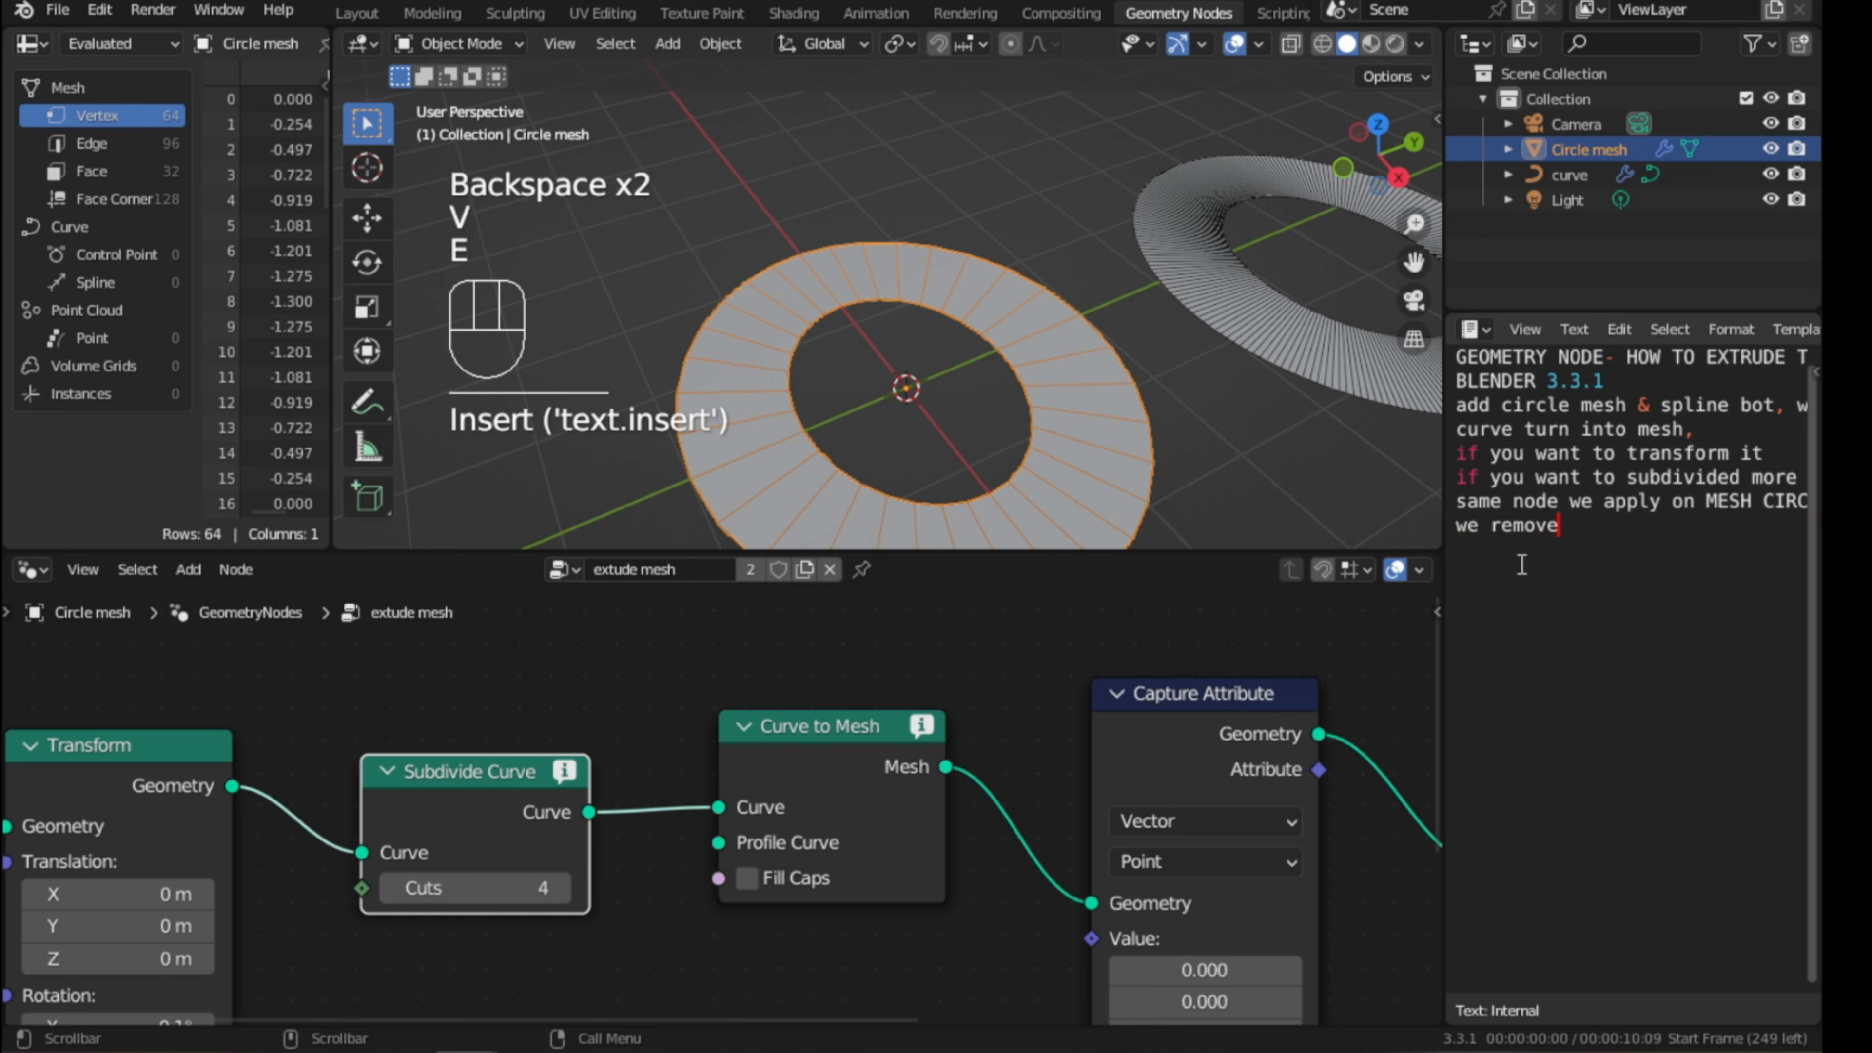
text( the )
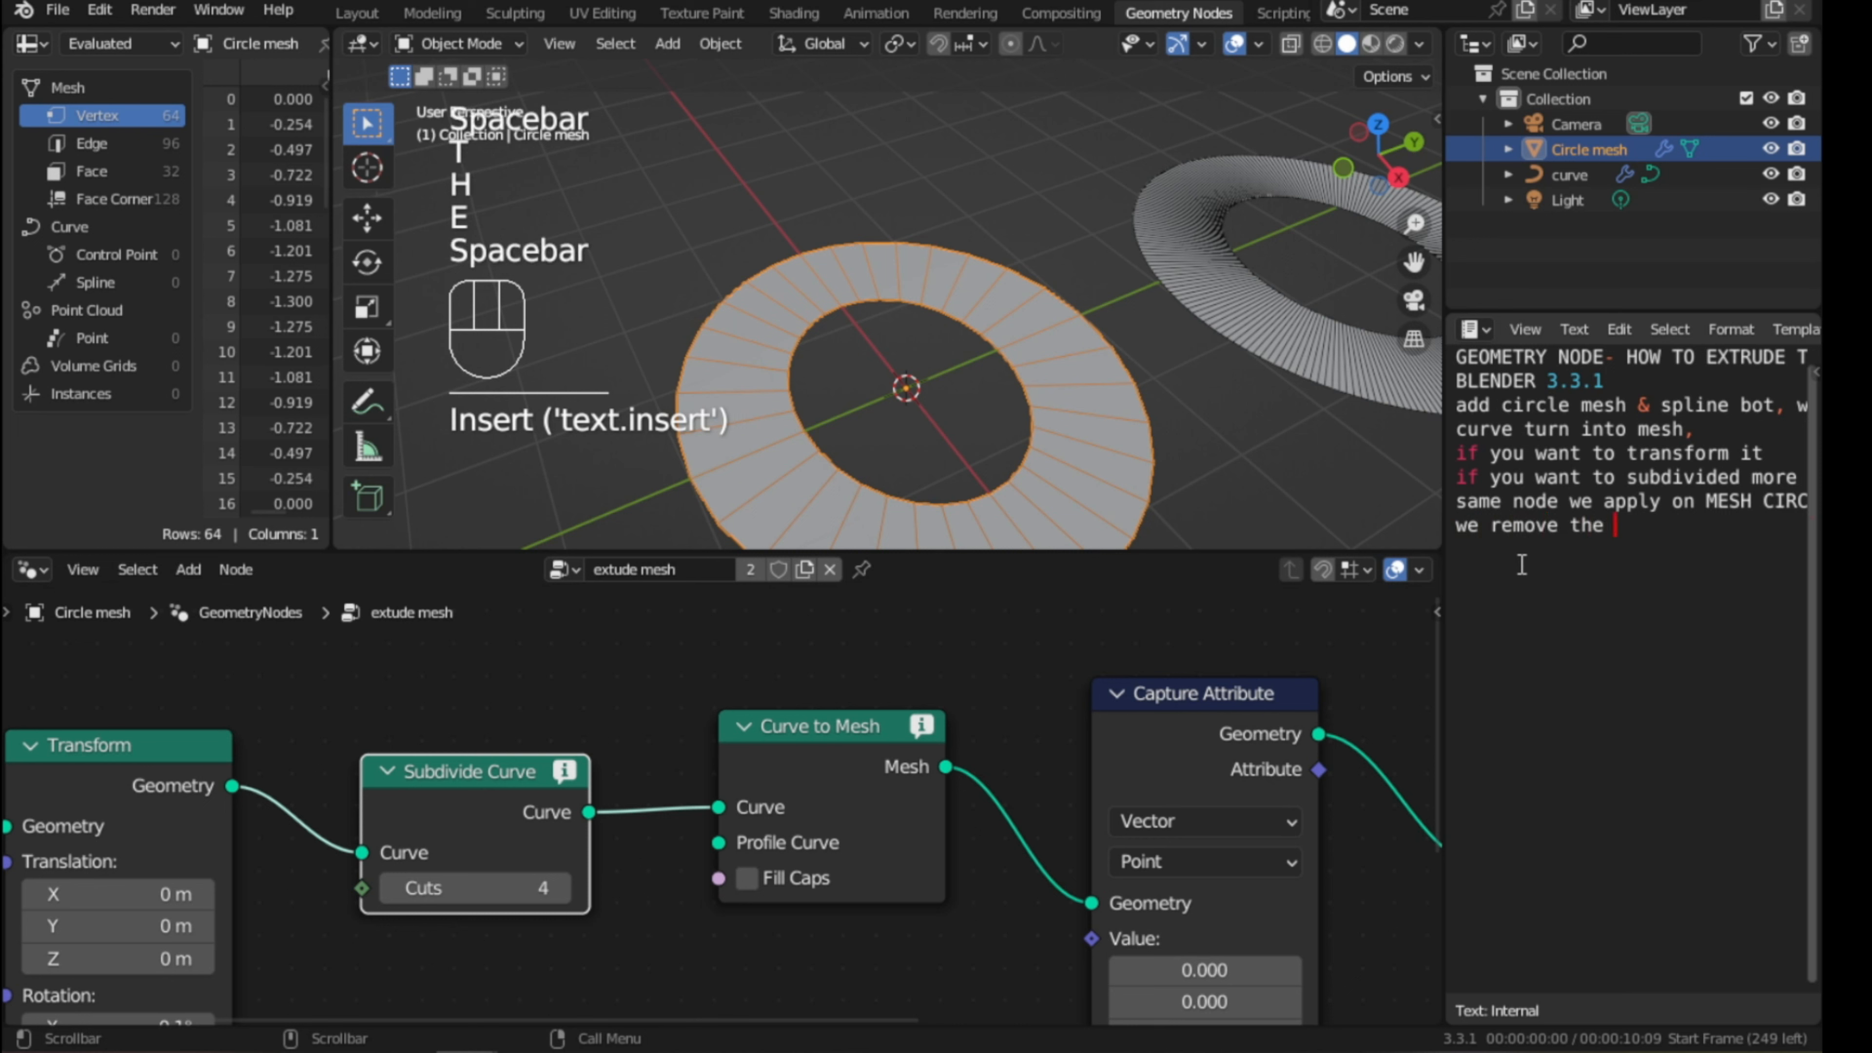
text(CURVE TO MESH NODE)
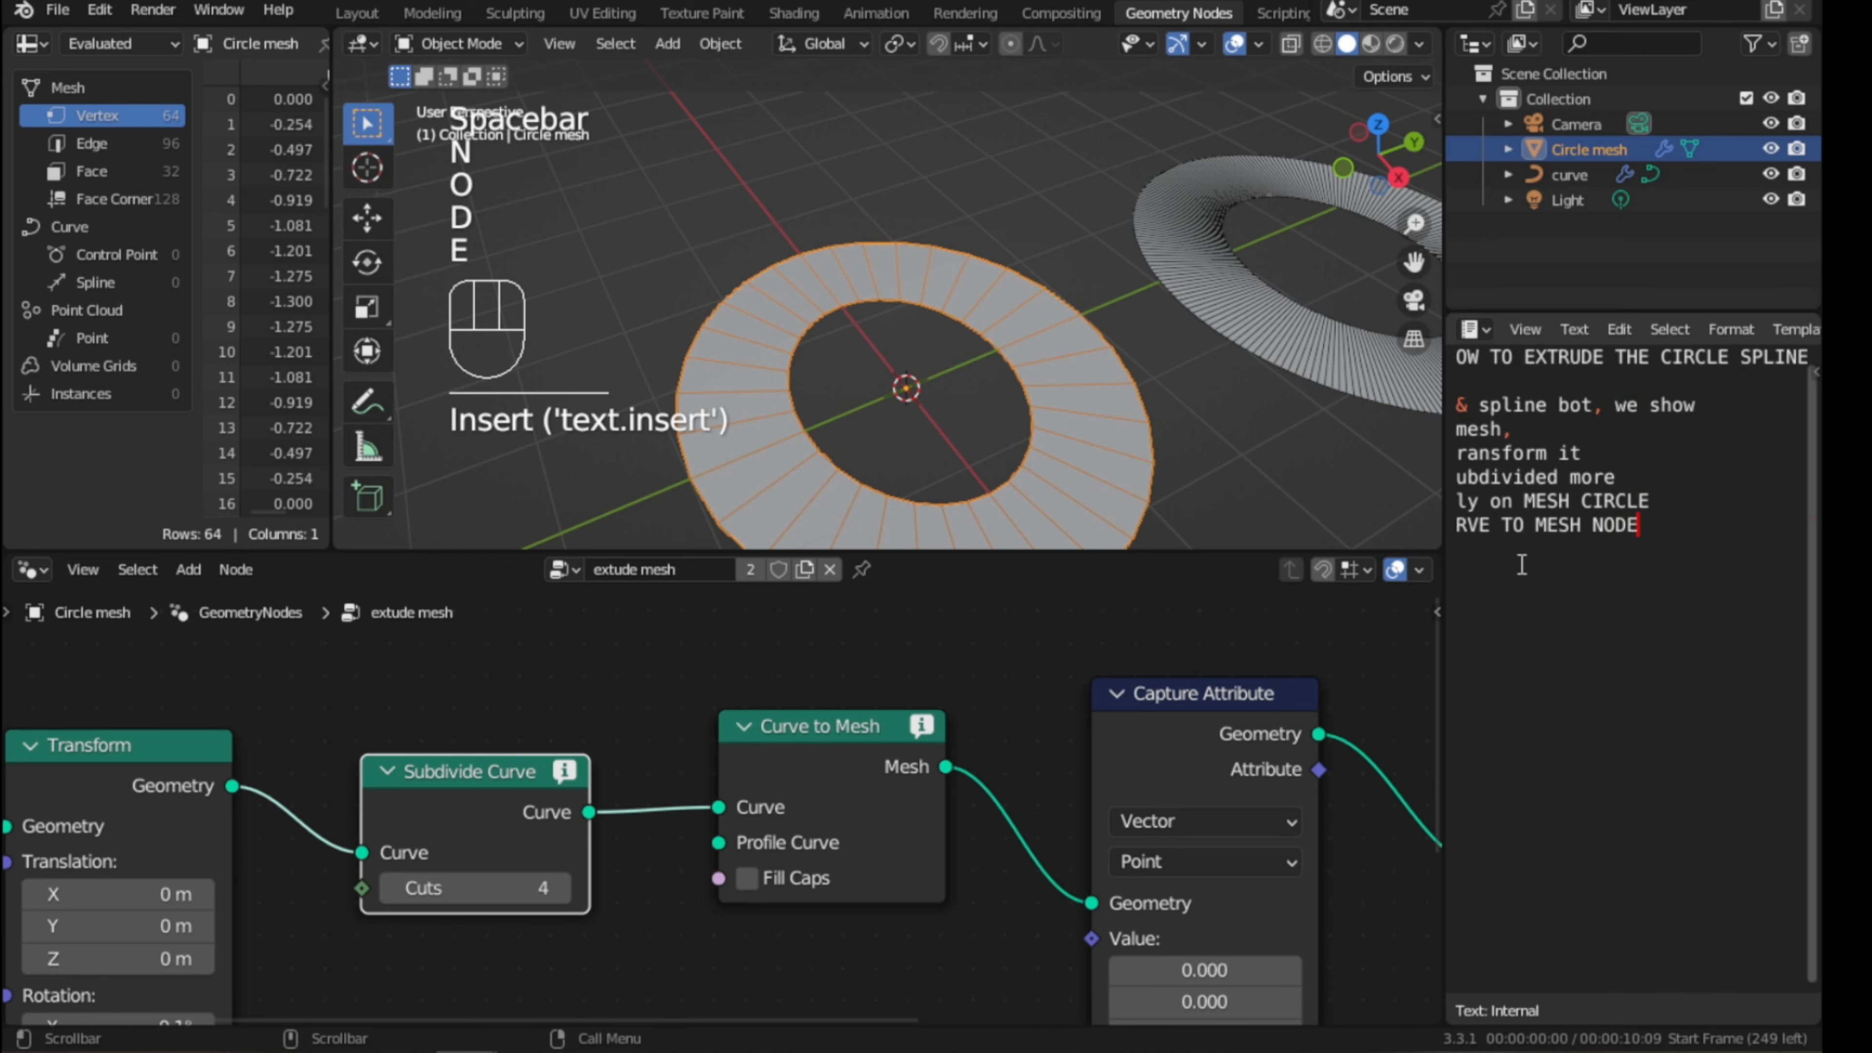
text( it is for)
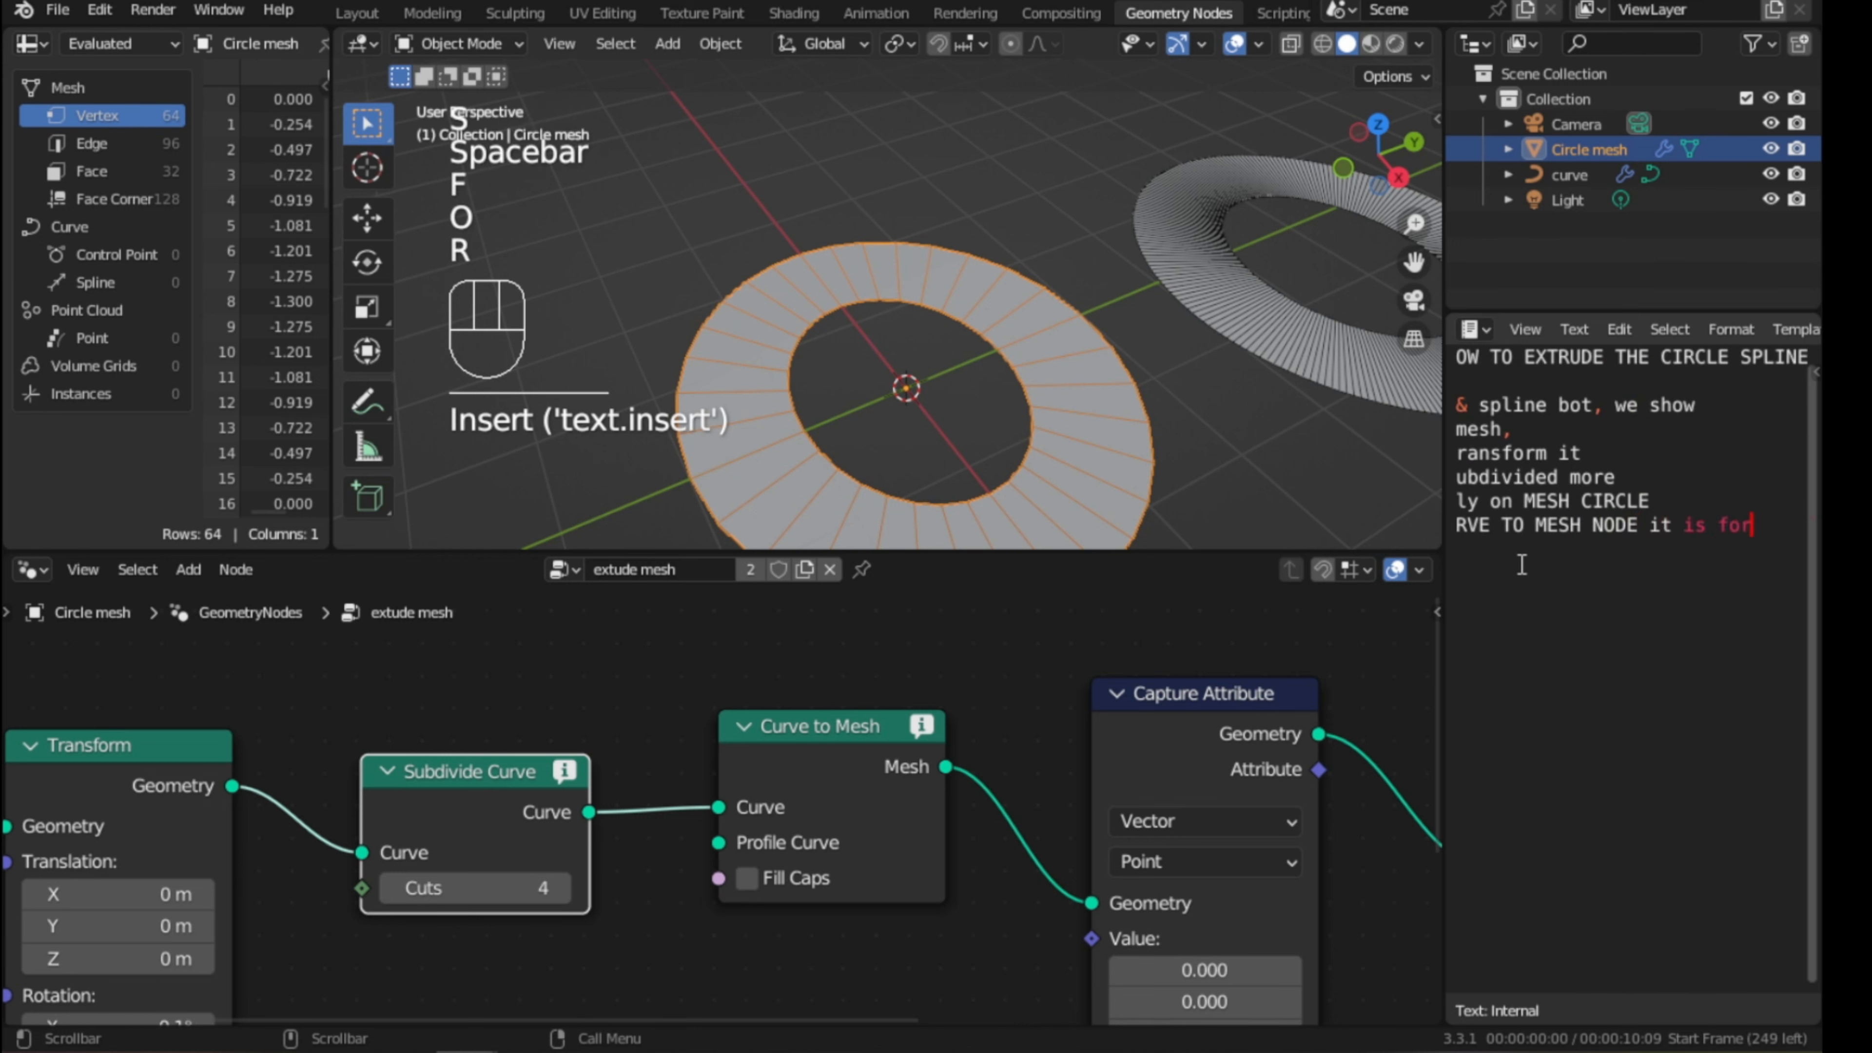
text( spline)
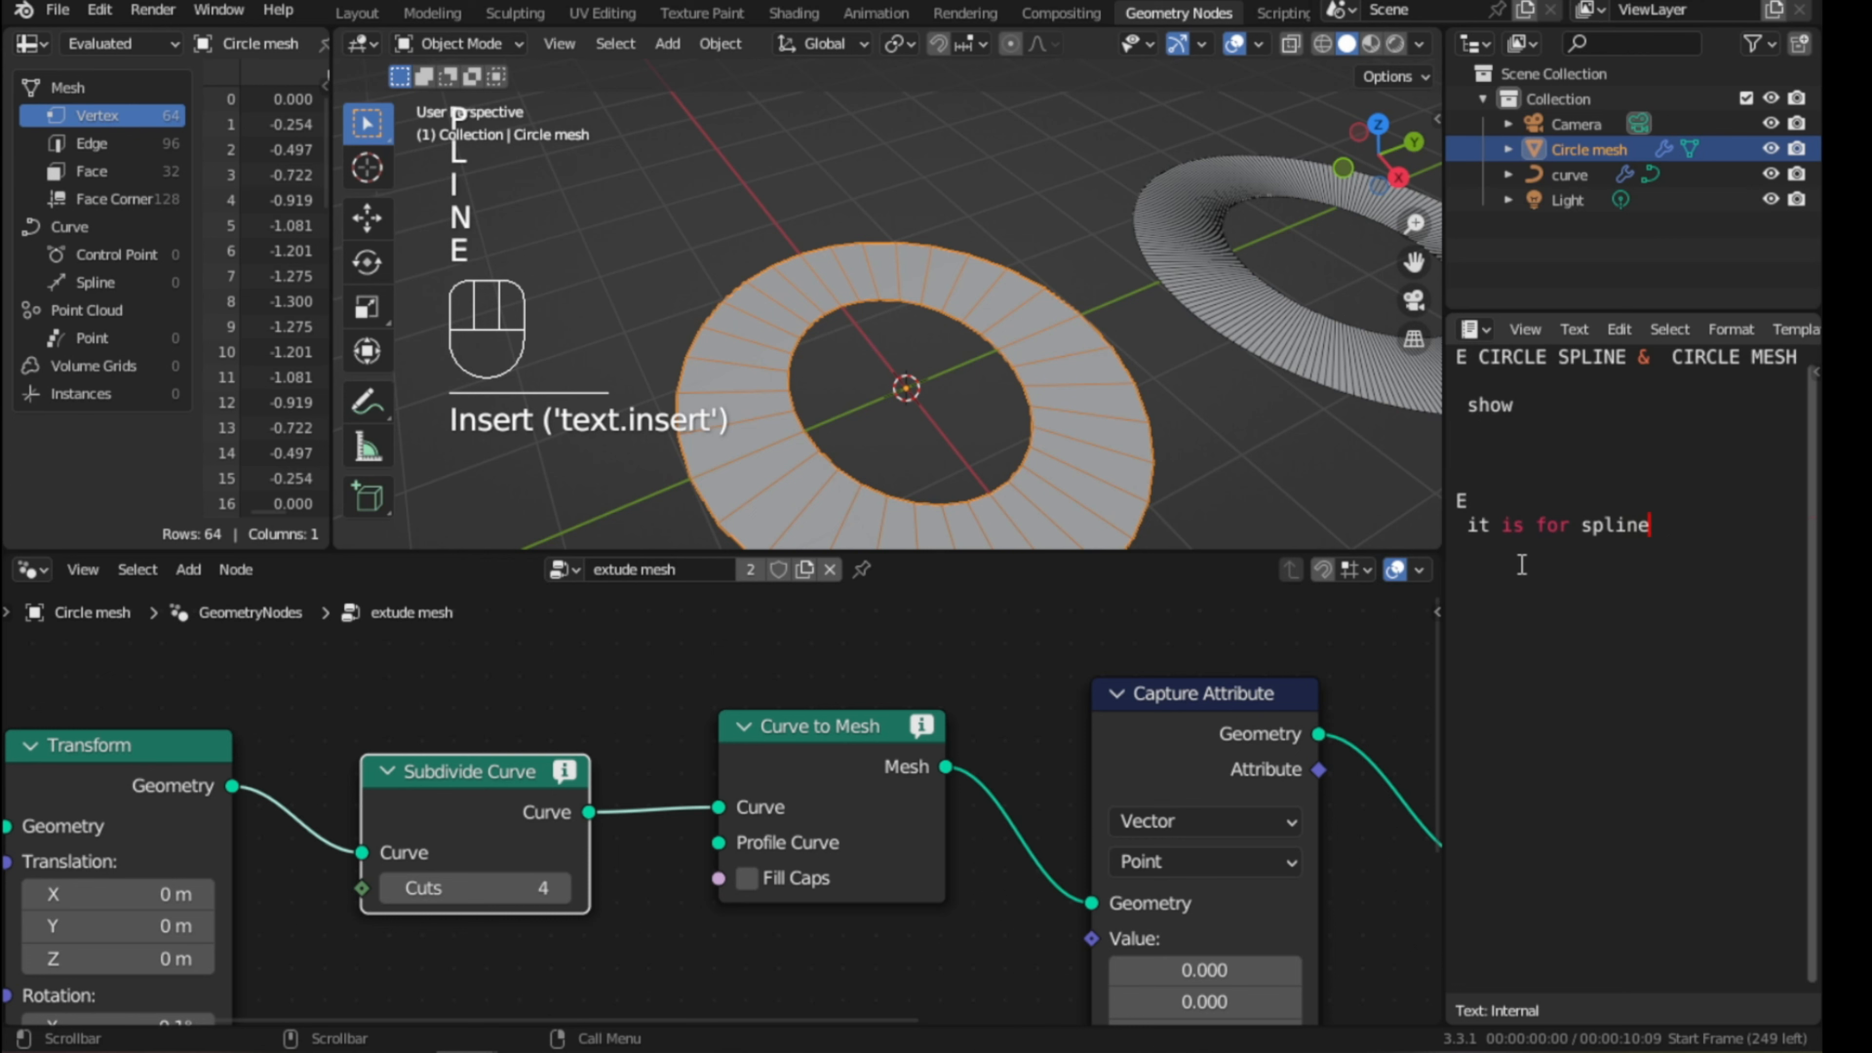
text(/c)
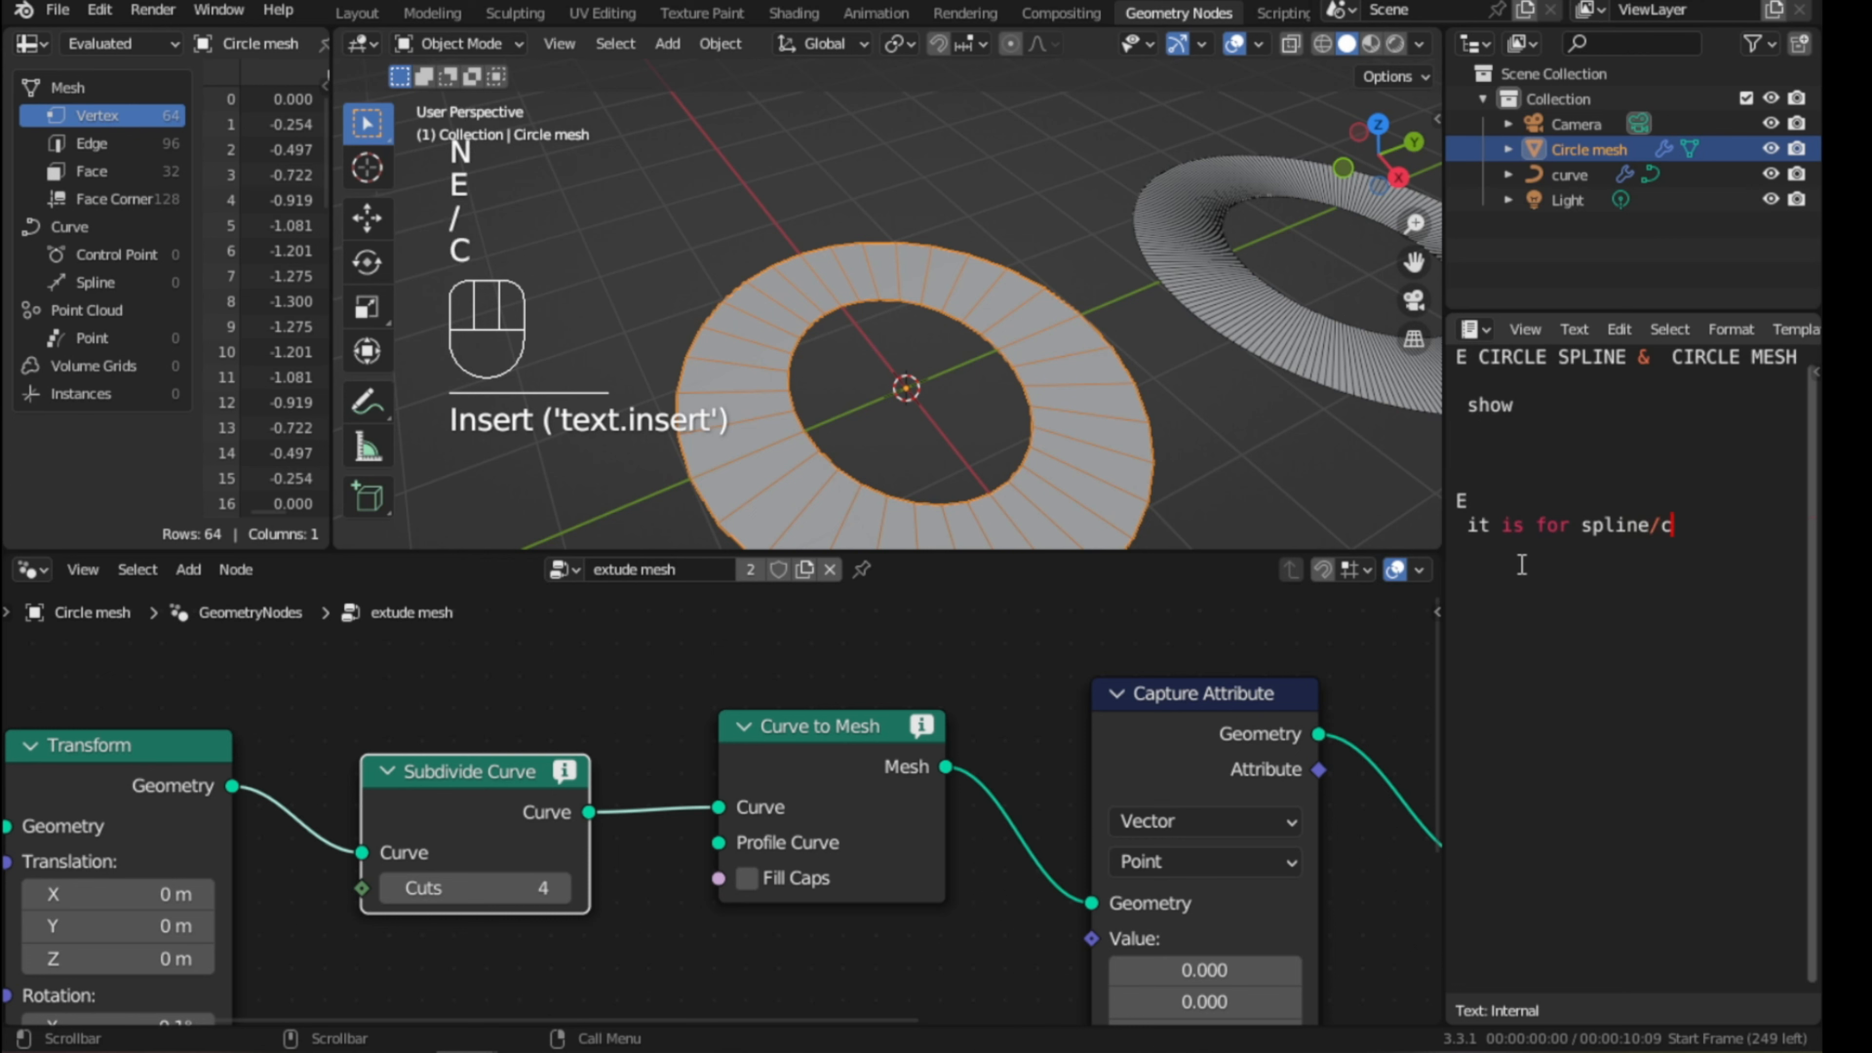
text(urve)
key(Return)
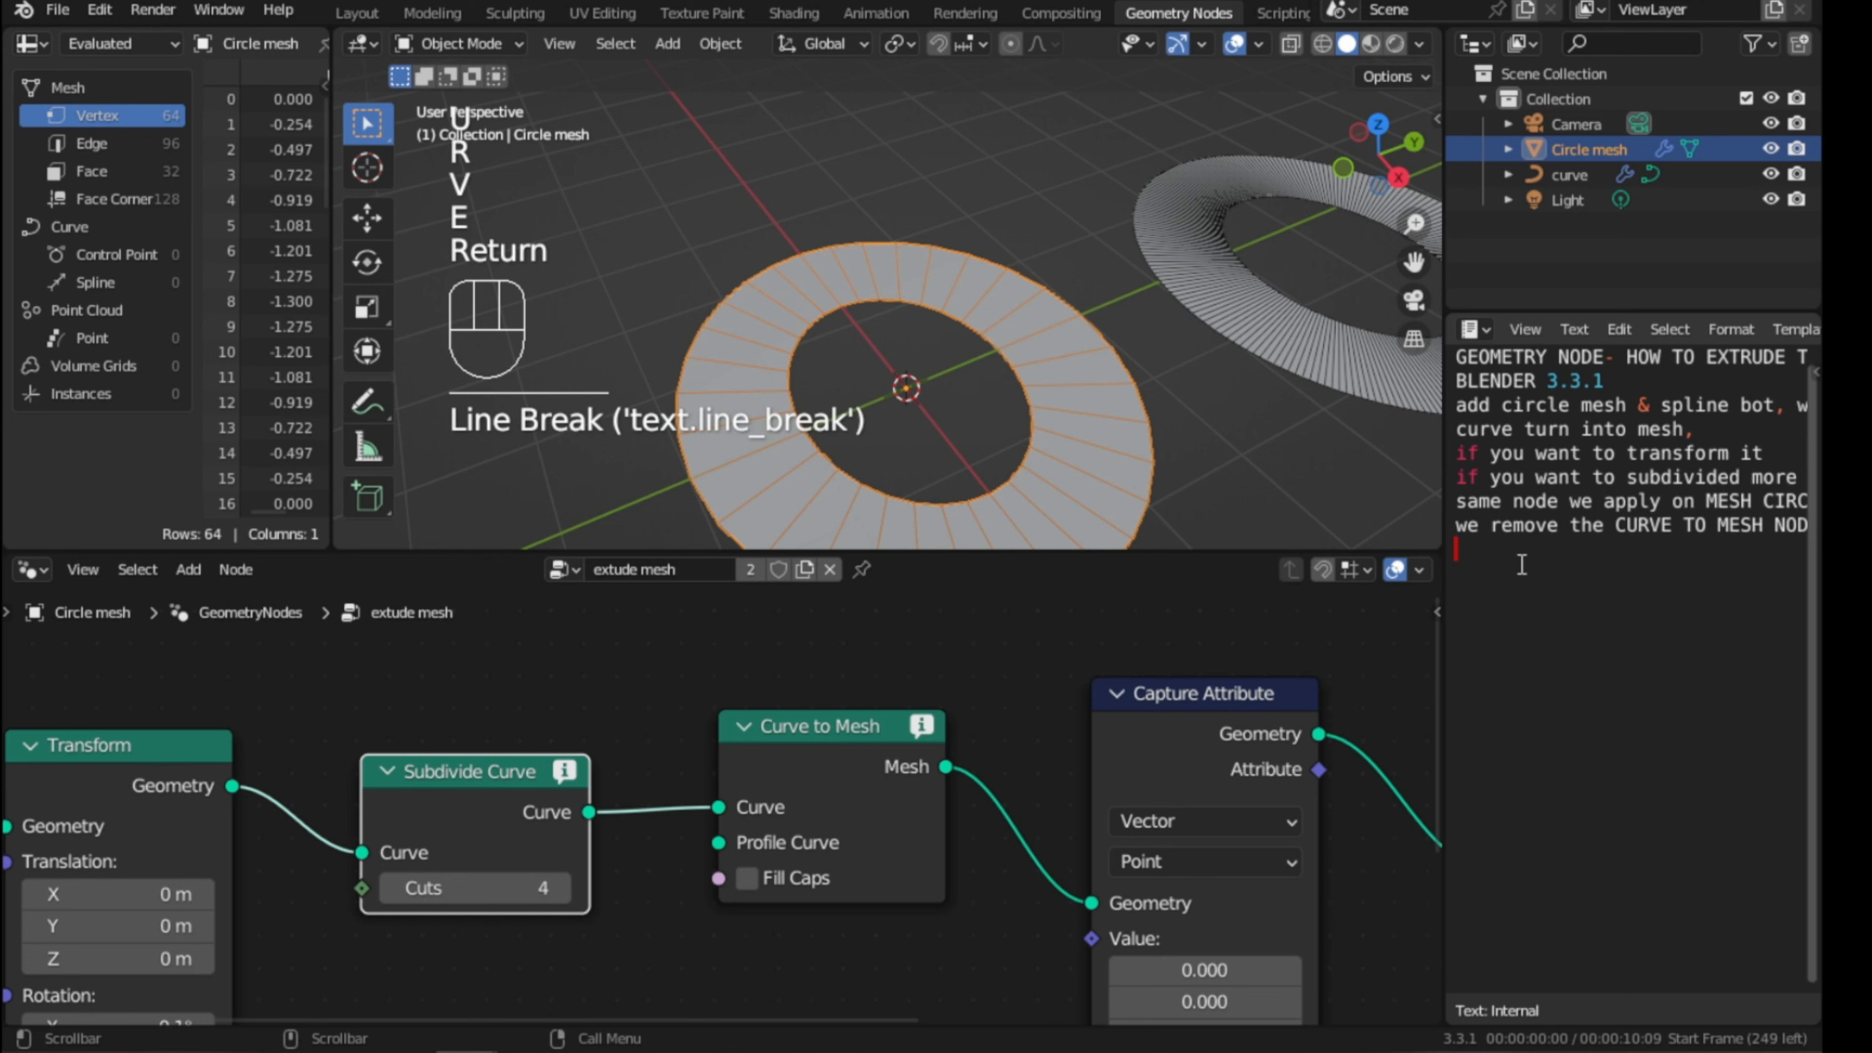
- Delete the Curve to Mesh node while keeping its neighbours connected, and narrow the text area to enlarge the node editor
click(801, 741)
key(ctrl+x)
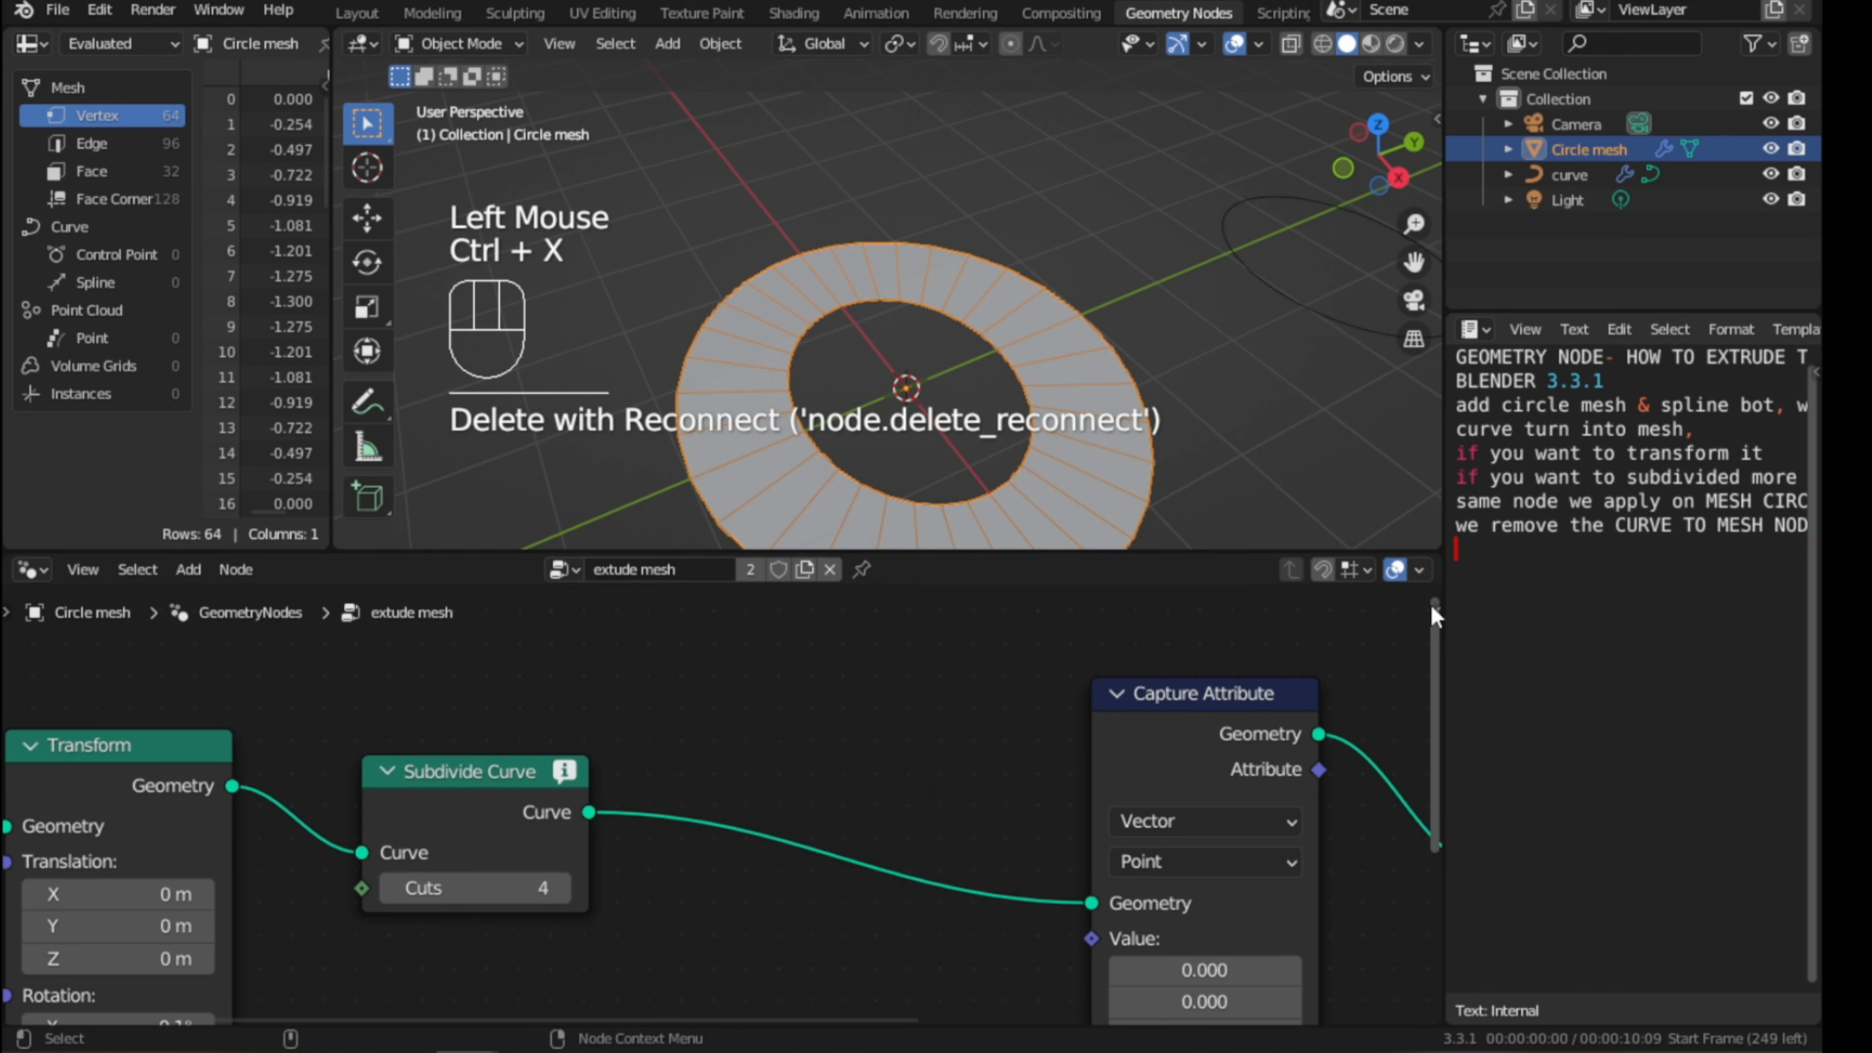
drag(1448, 600, 1661, 601)
scroll(923, 786, down, 2)
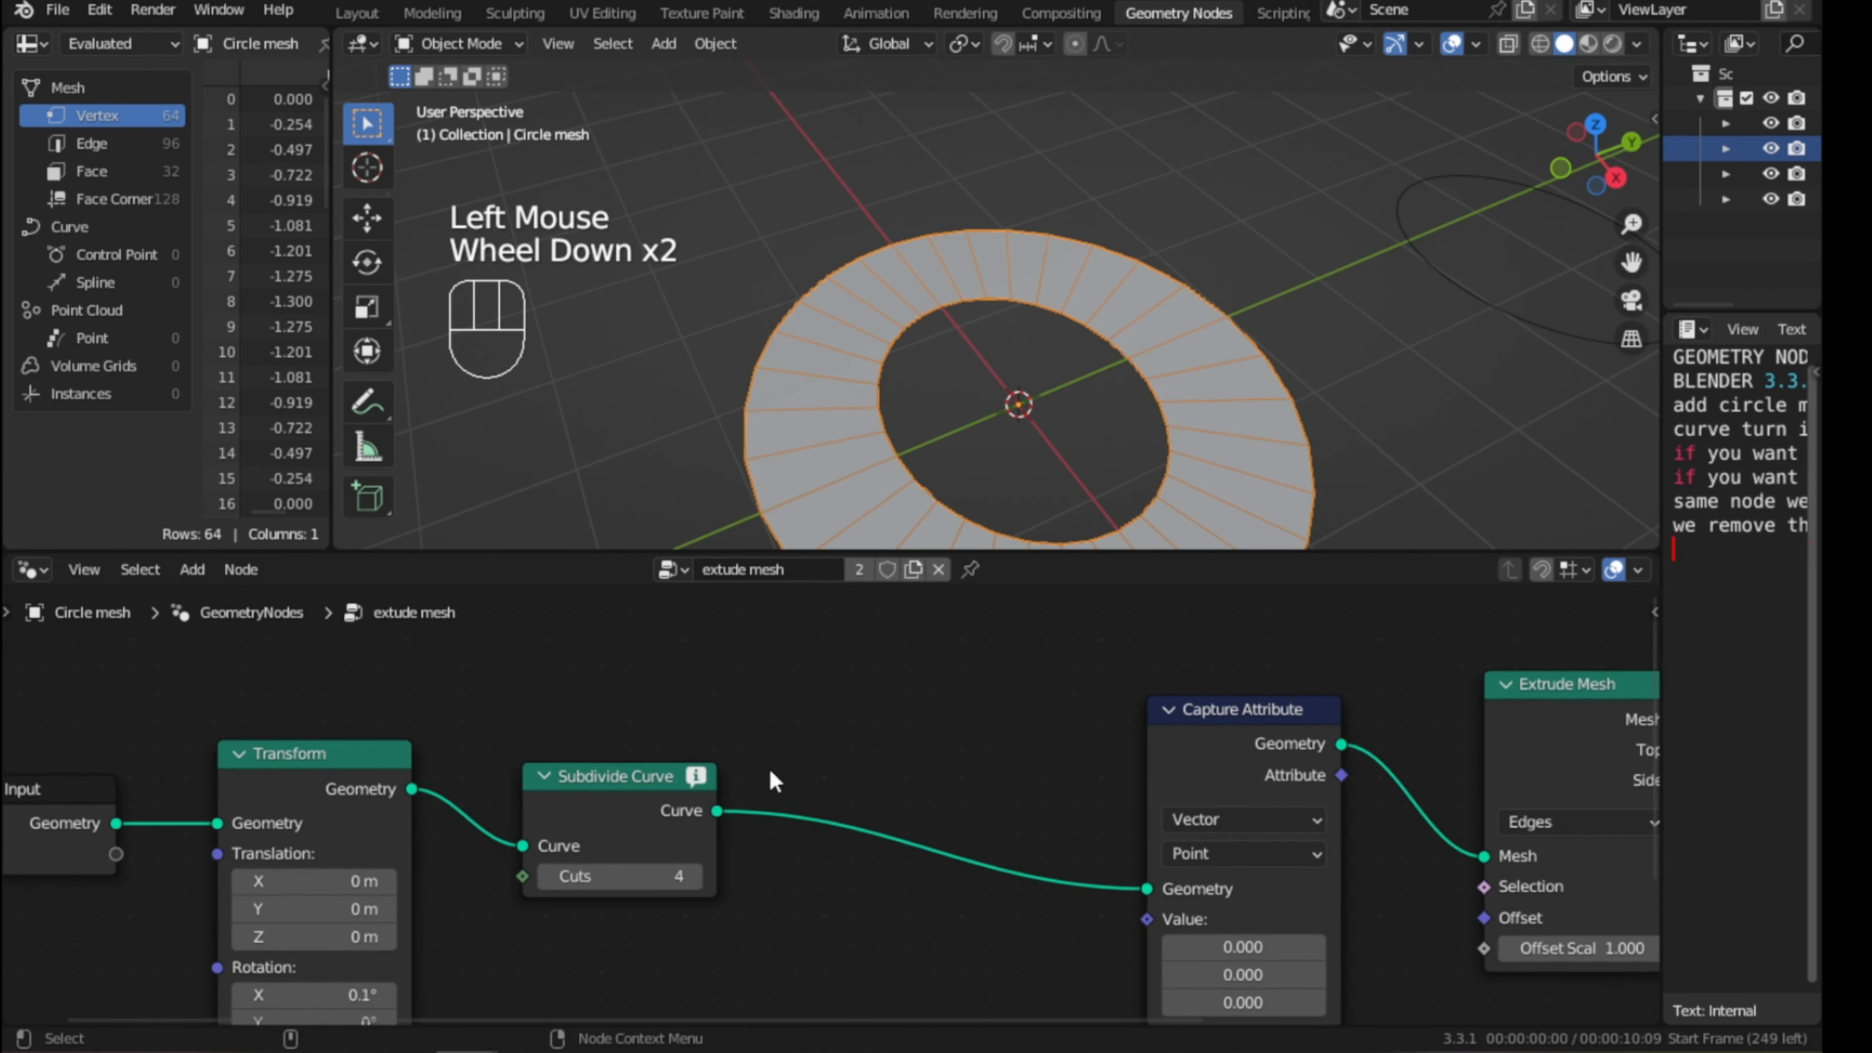
- Set the Subdivide Curve node's cuts to 0, and delete the node while keeping its neighbours connected
scroll(769, 778, down, 2)
scroll(769, 778, down, 1)
scroll(811, 738, up, 1)
shift+middle_drag(988, 449, 1007, 339)
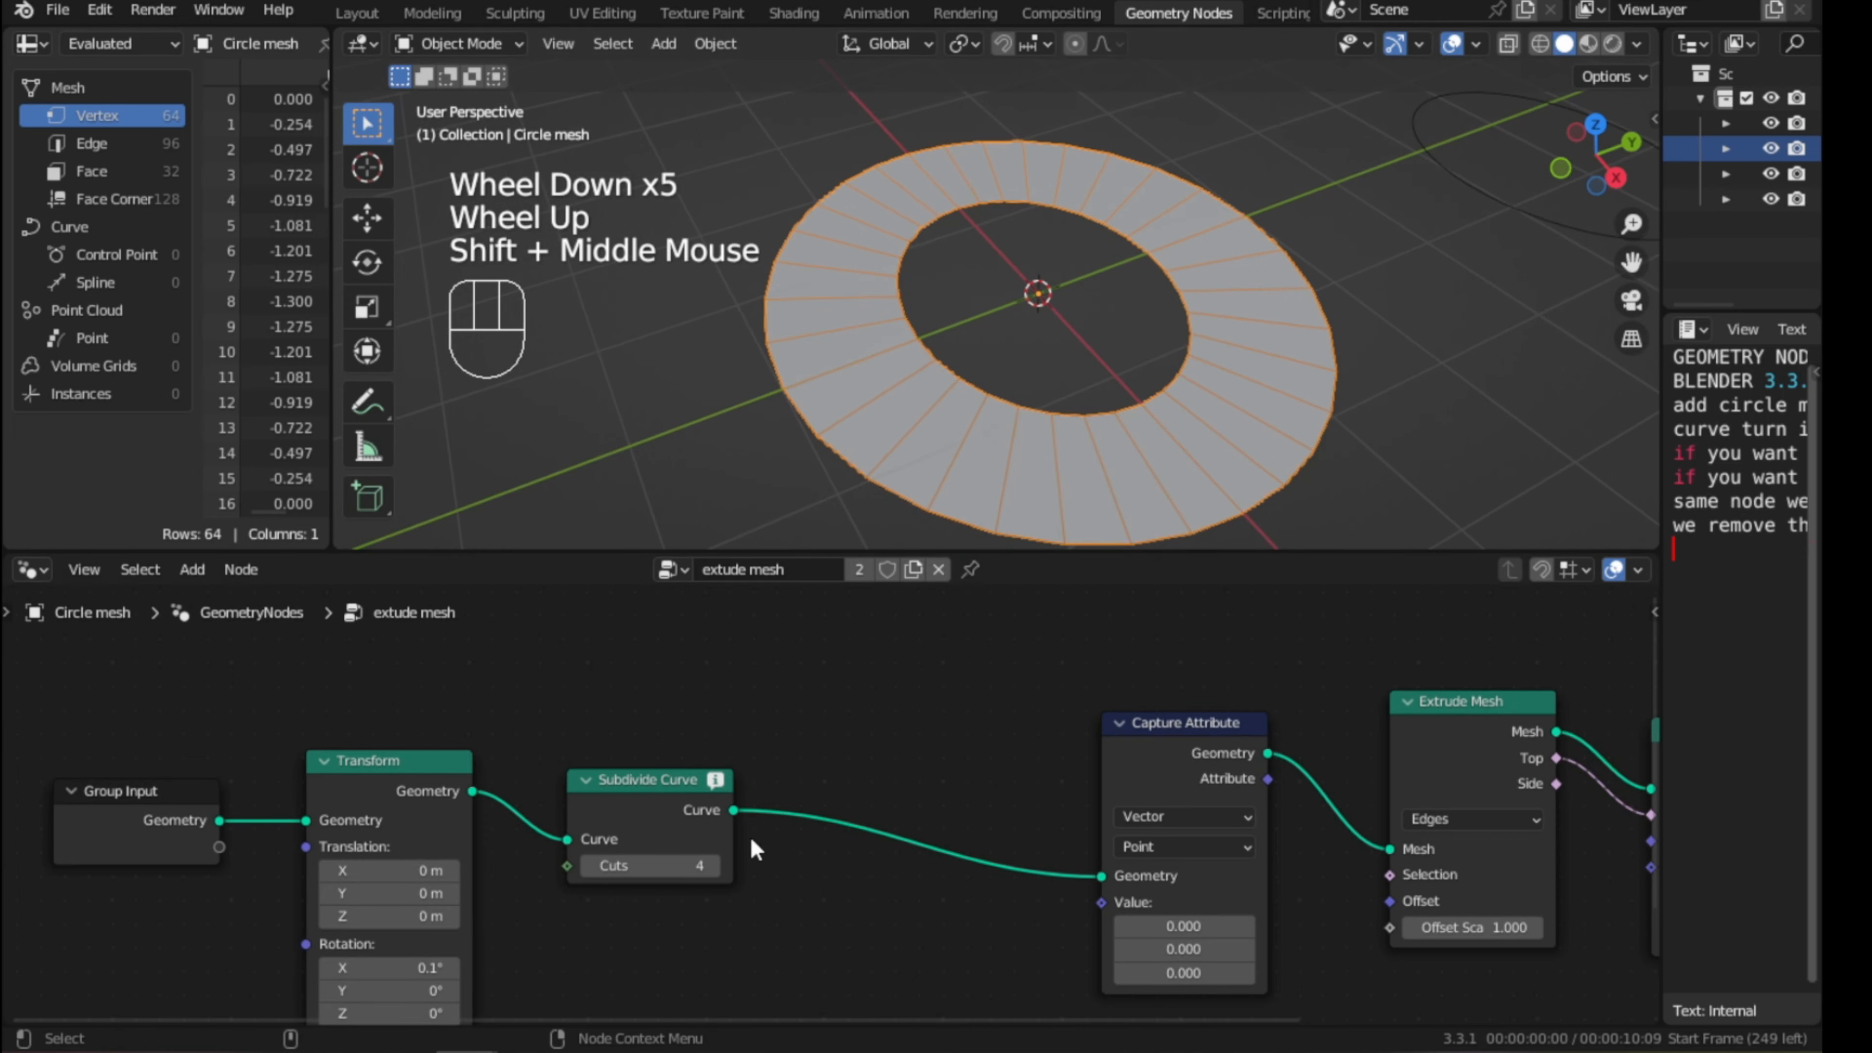
click(588, 866)
click(588, 866)
click(588, 866)
click(588, 866)
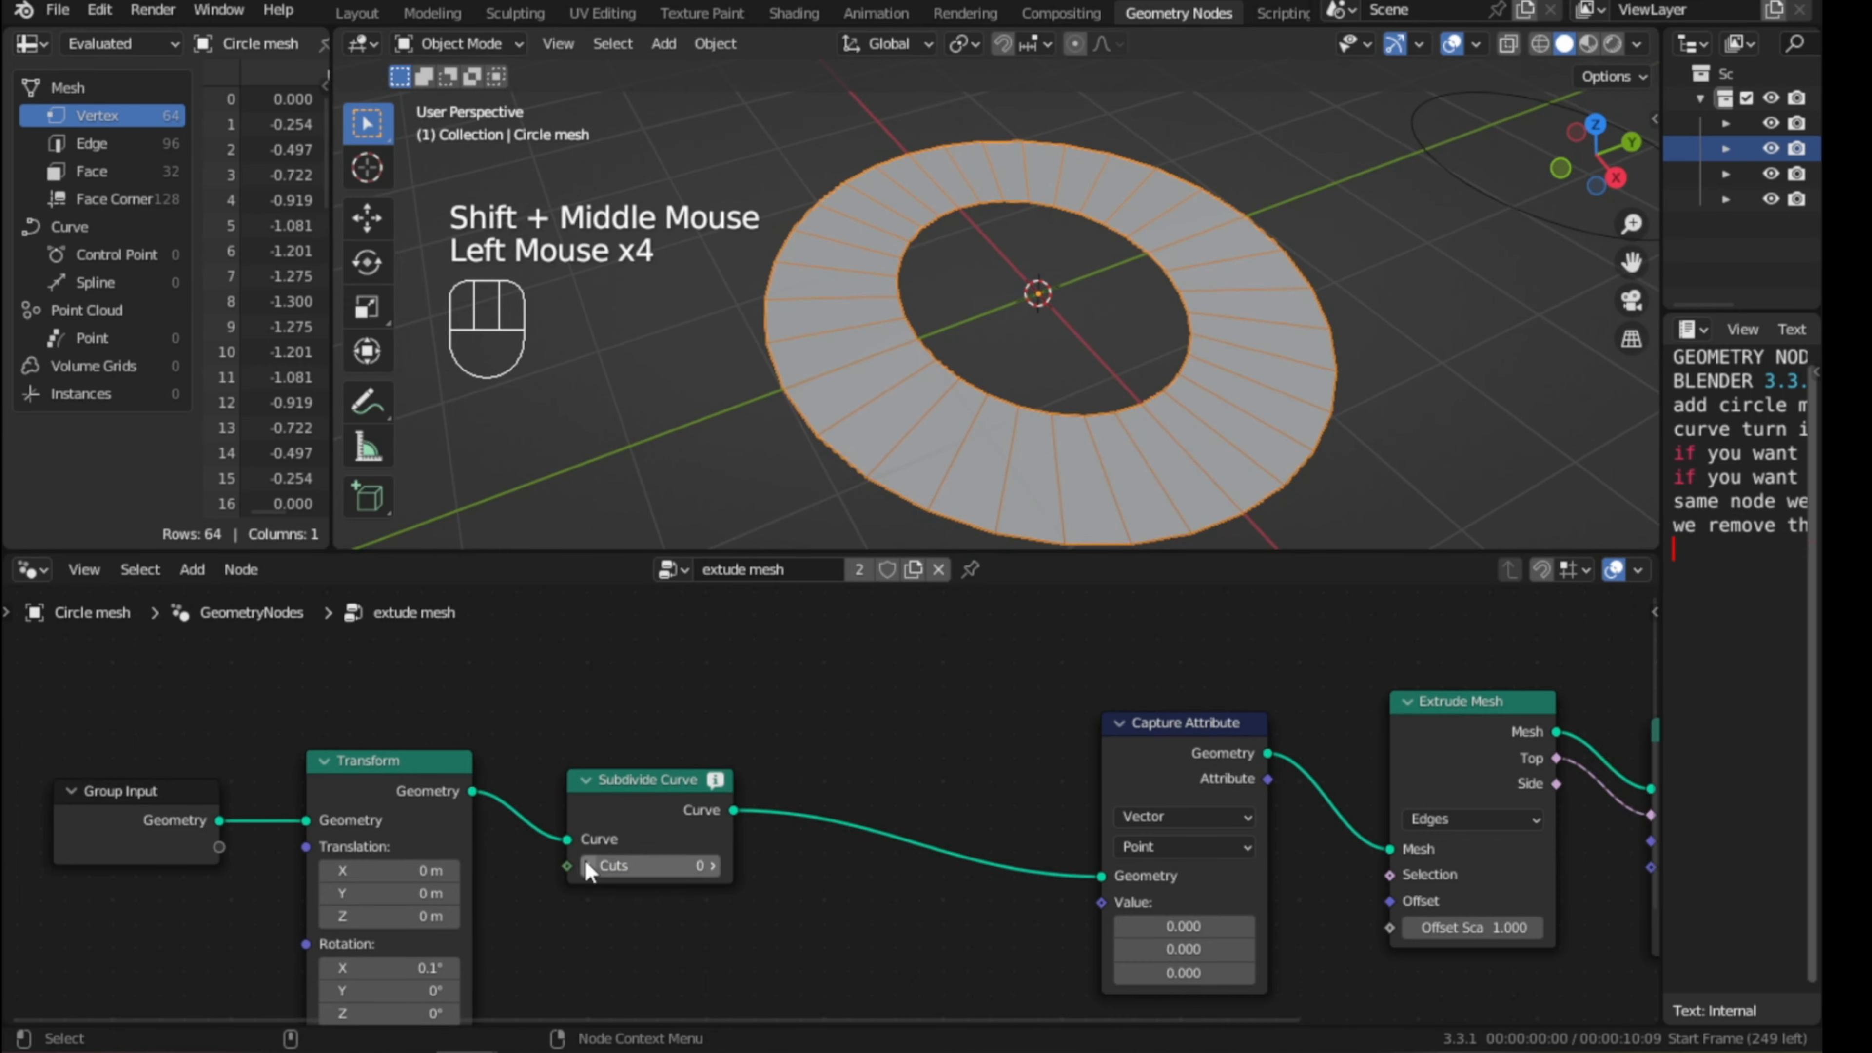
ctrl+click(644, 782)
key(ctrl+x)
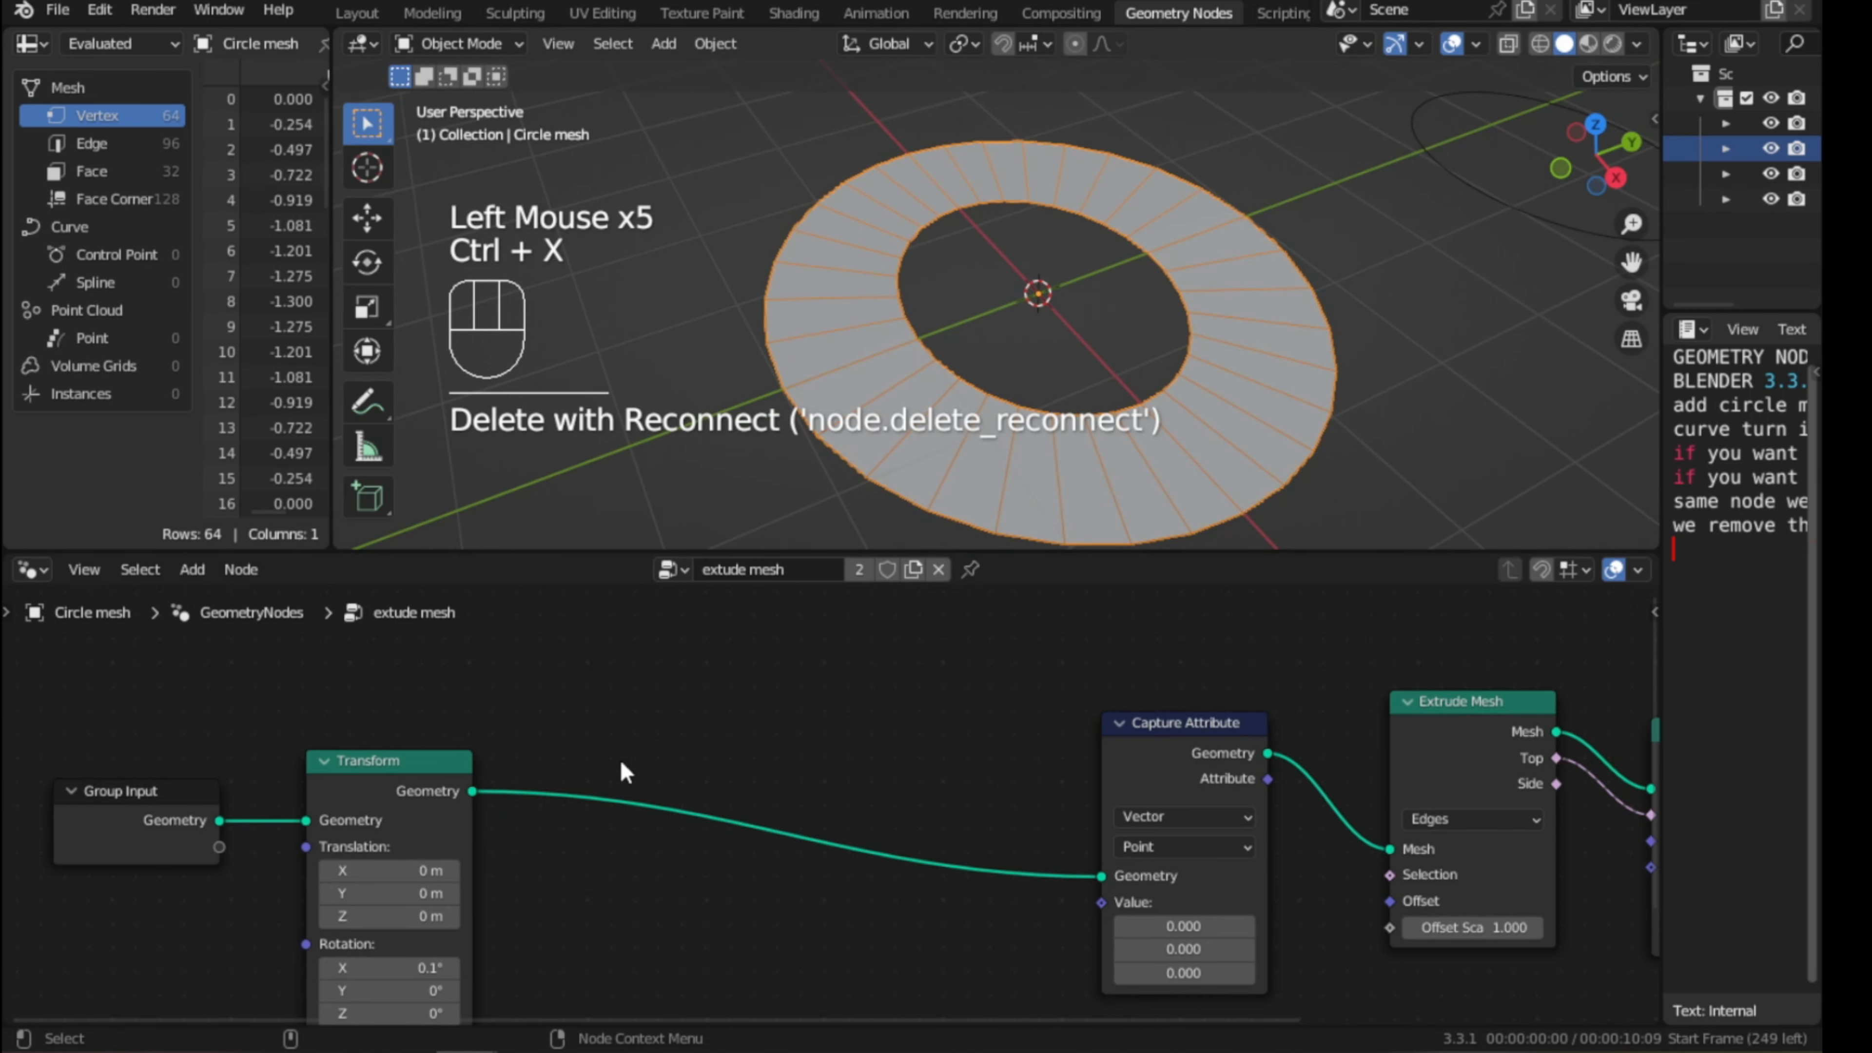
- Move the Transform node closer to Capture Attribute, try an X translation of -0.7 m, and undo that translation
scroll(831, 770, down, 2)
shift+middle_drag(862, 761, 808, 741)
drag(426, 744, 619, 710)
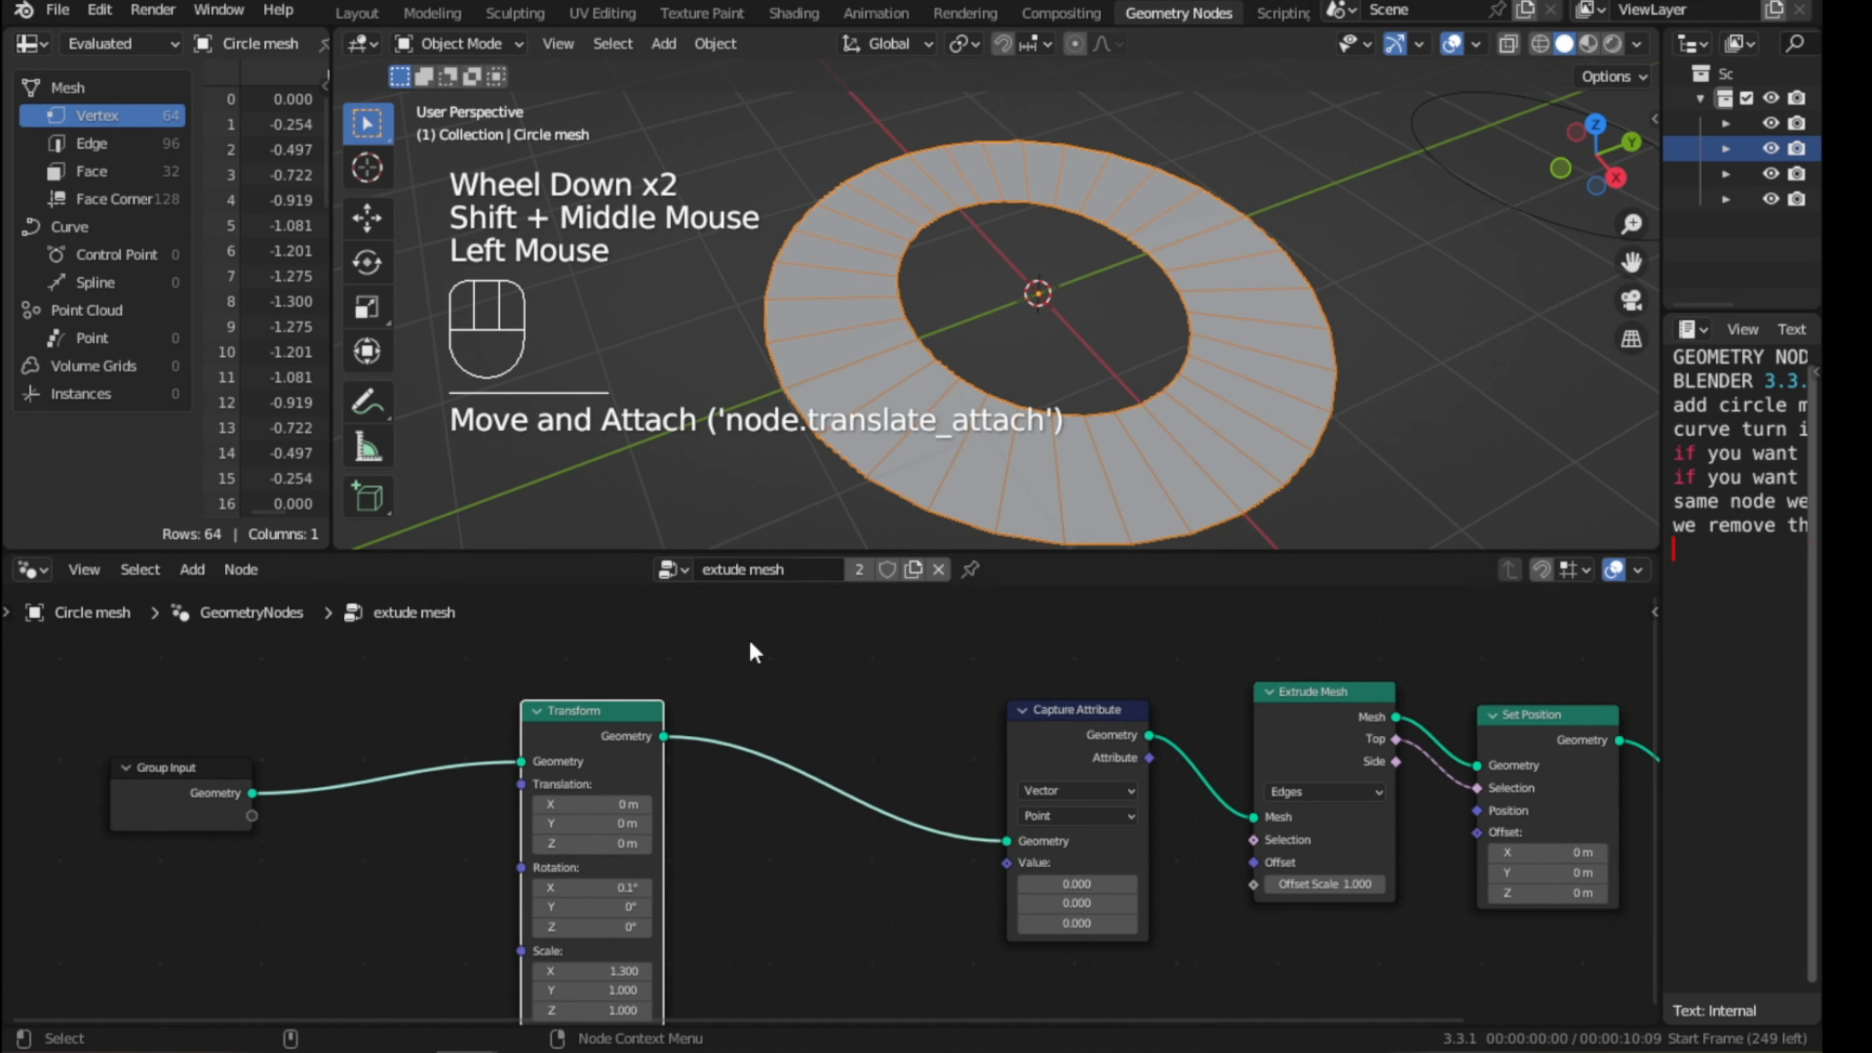
middle_drag(1010, 395, 1024, 387)
drag(596, 804, 545, 804)
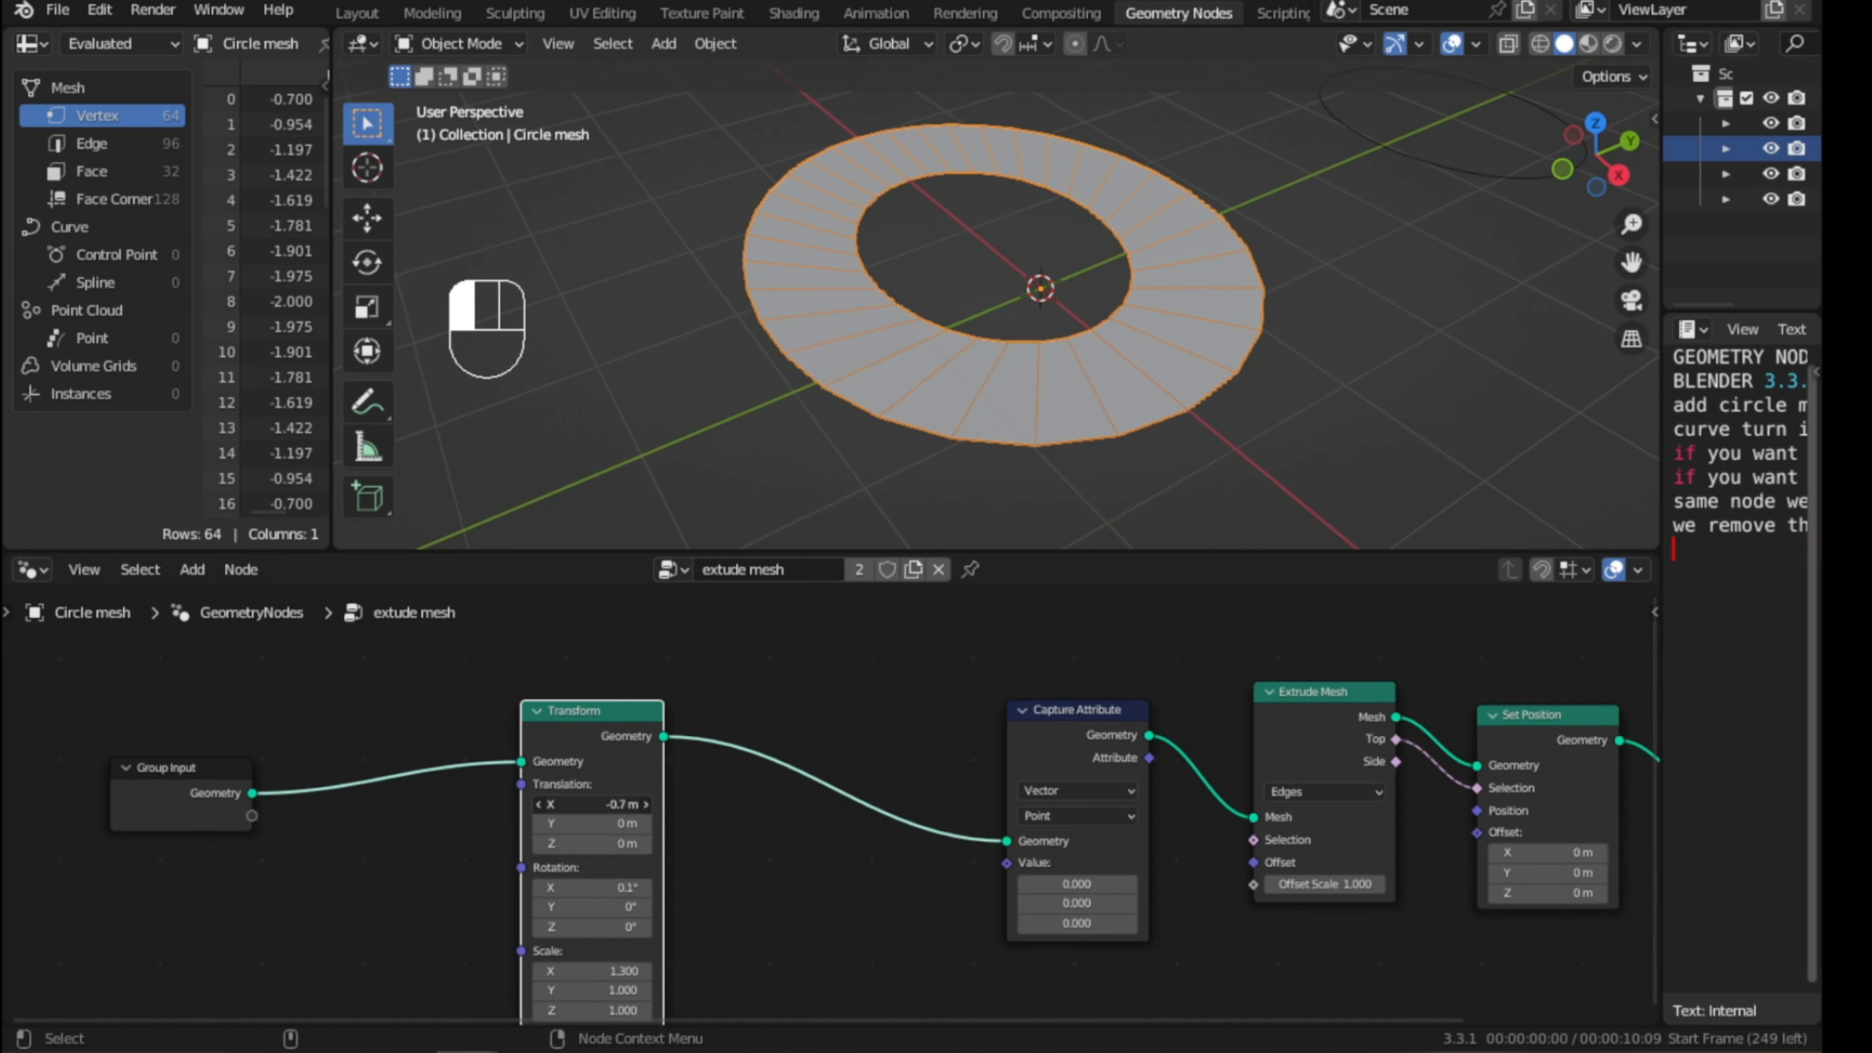
key(ctrl+z)
scroll(833, 807, down, 2)
scroll(1246, 323, down, 2)
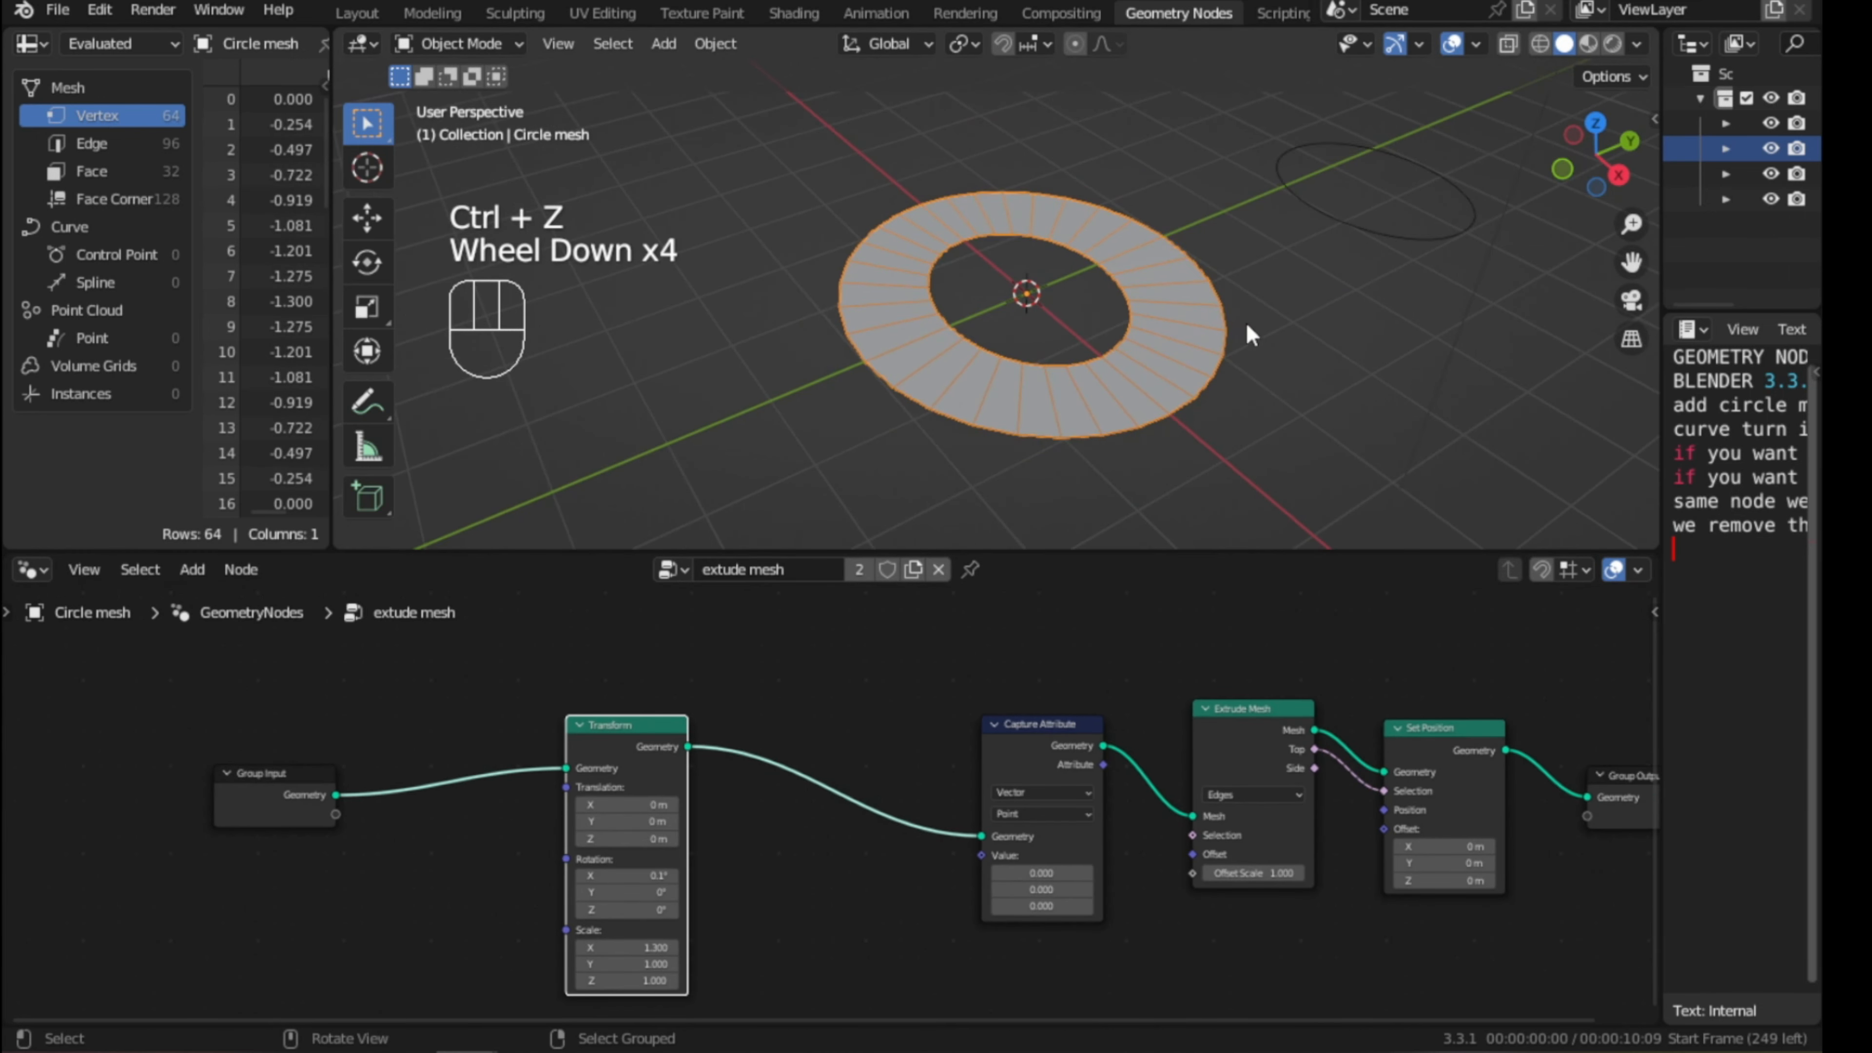
scroll(1250, 325, up, 3)
scroll(1251, 328, down, 2)
scroll(1244, 334, up, 3)
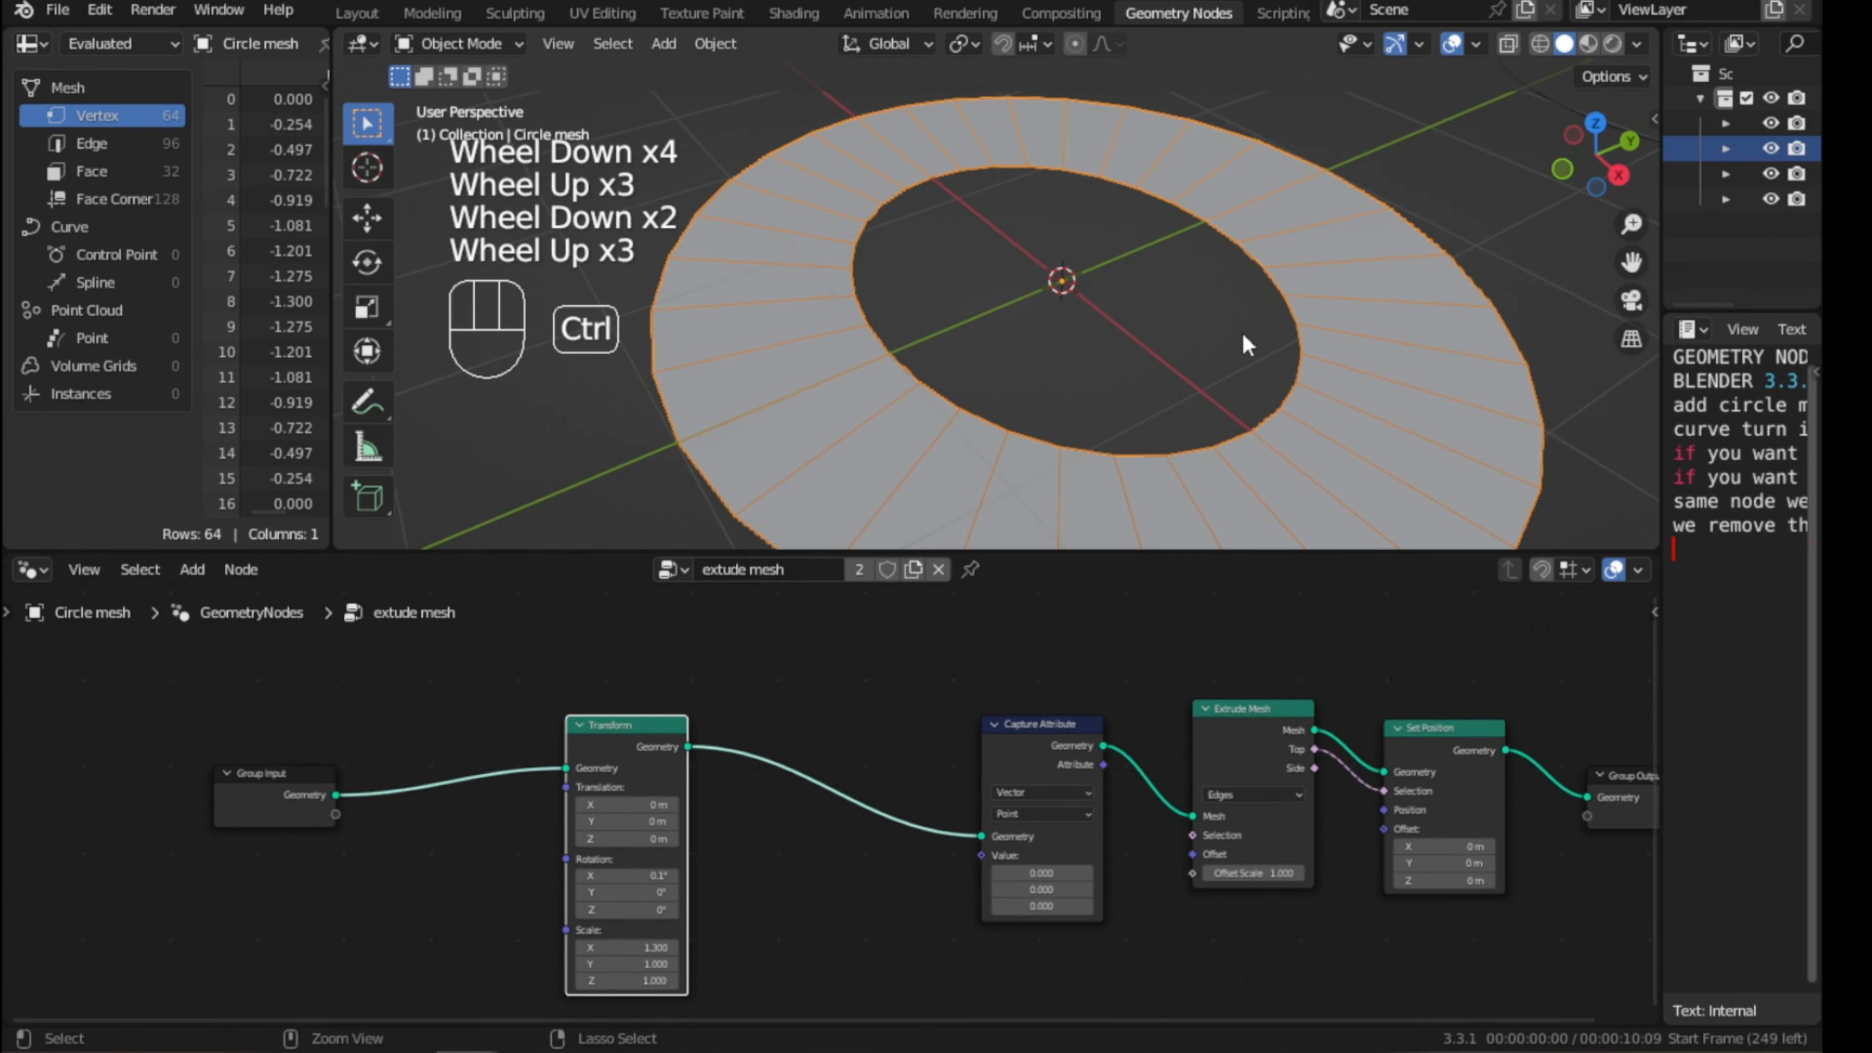
- Undo the recent node edits far enough back to restore the Subdivide Curve and Curve to Mesh nodes
key(ctrl+z)
key(ctrl+z)
key(ctrl+z)
key(ctrl+z)
key(ctrl+z)
key(ctrl+z)
key(ctrl+z)
key(ctrl+z)
key(ctrl+z)
key(ctrl+z)
key(ctrl+z)
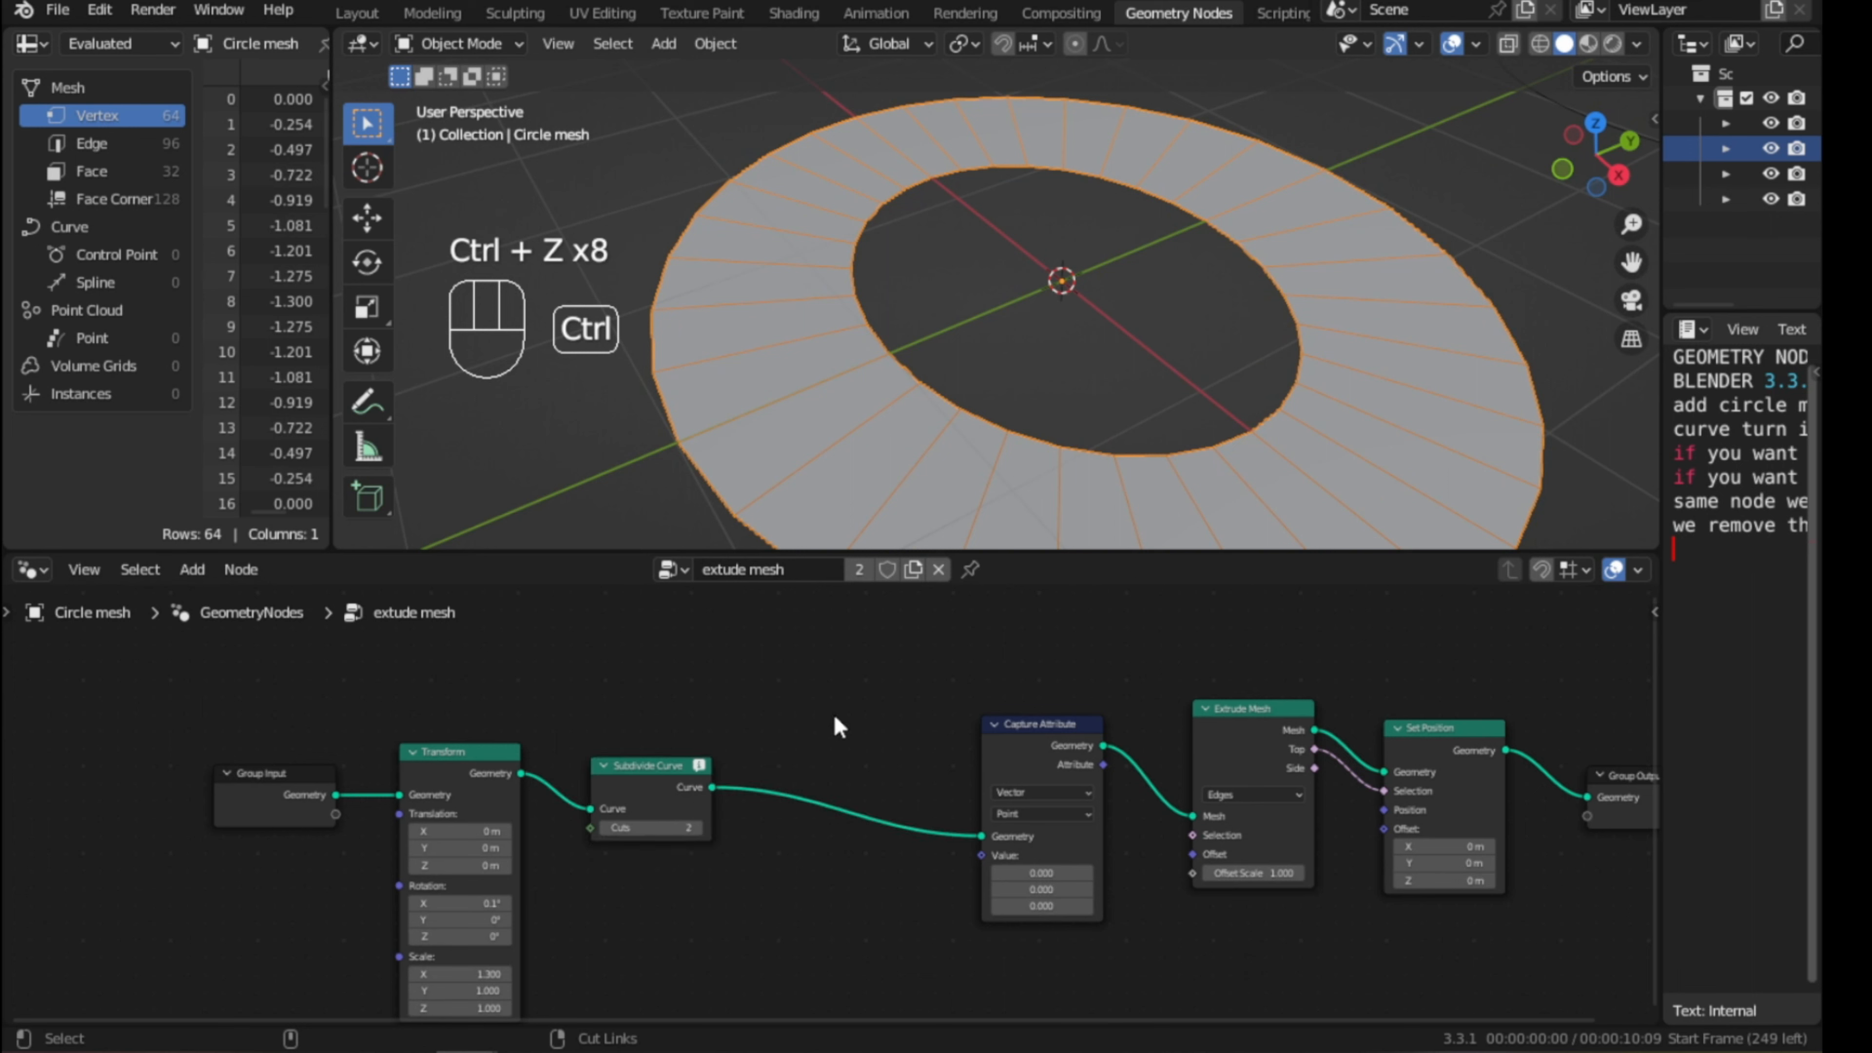
key(ctrl+z)
key(ctrl+z)
key(ctrl+z)
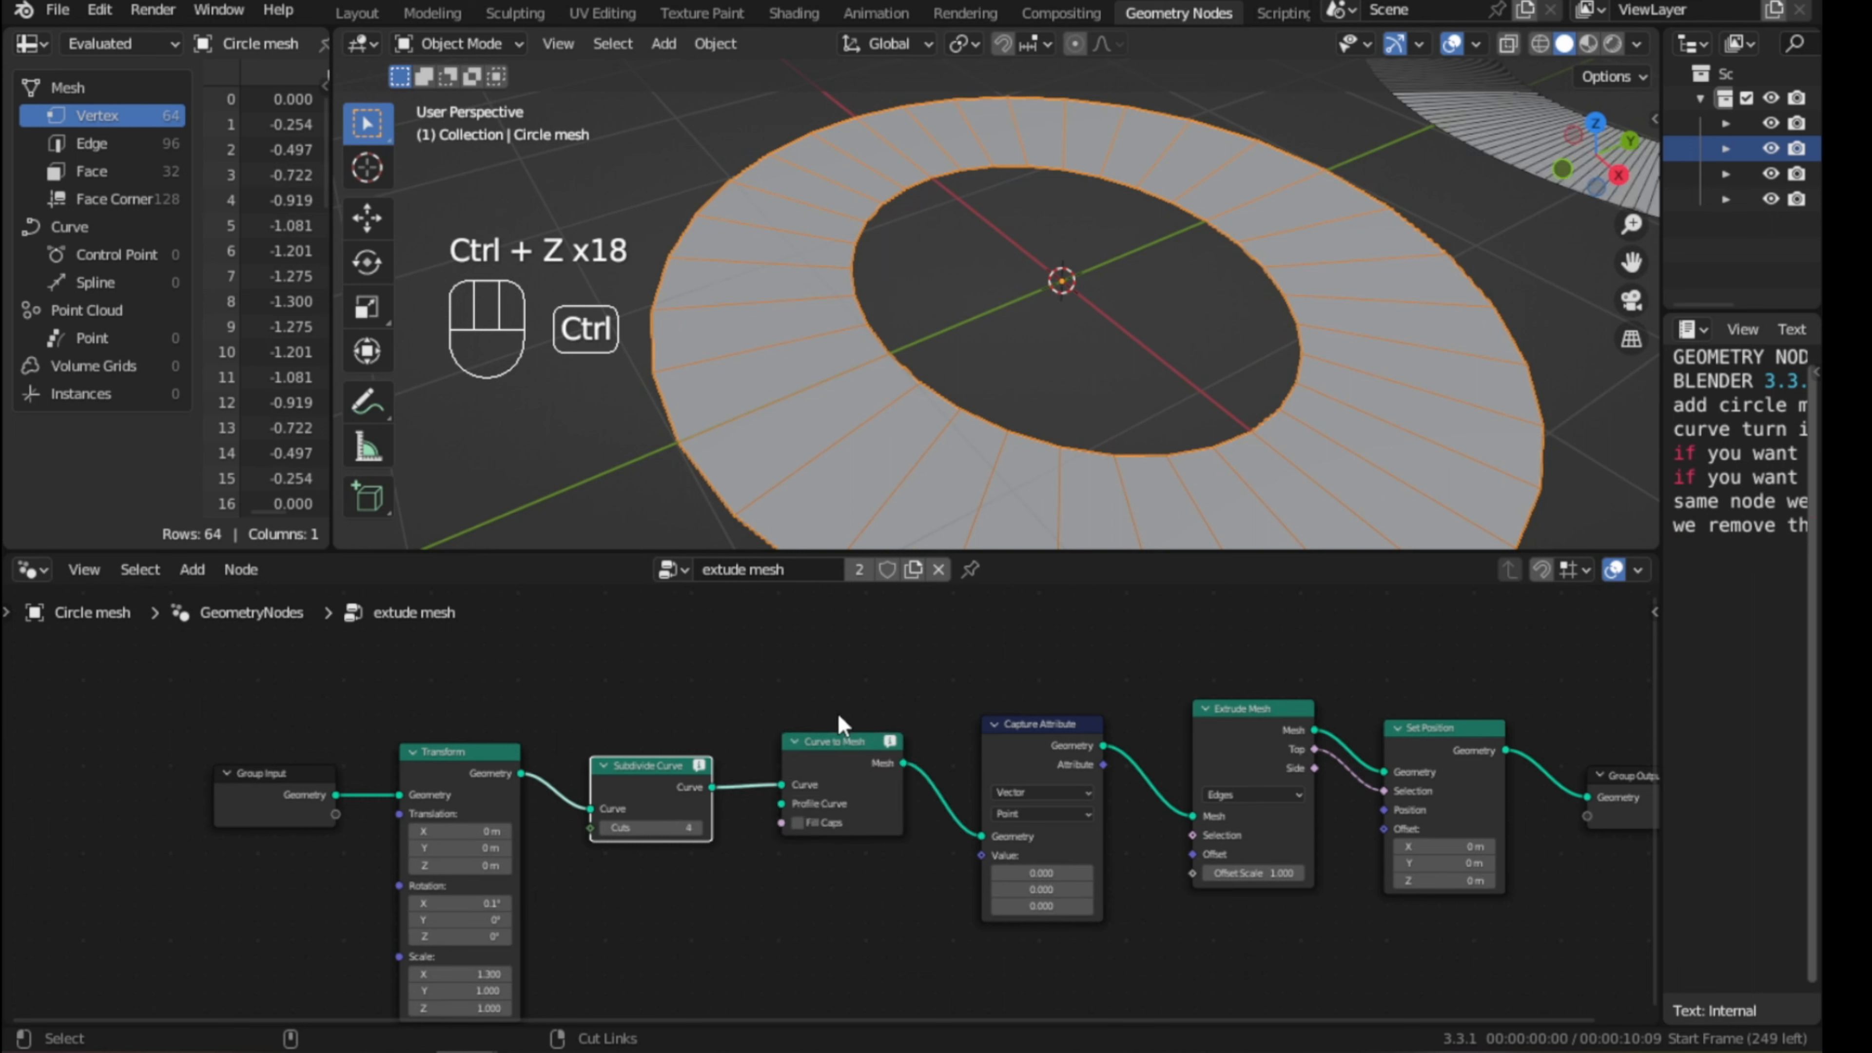
key(ctrl+z)
key(ctrl+z)
scroll(838, 712, down, 5)
key(ctrl+z)
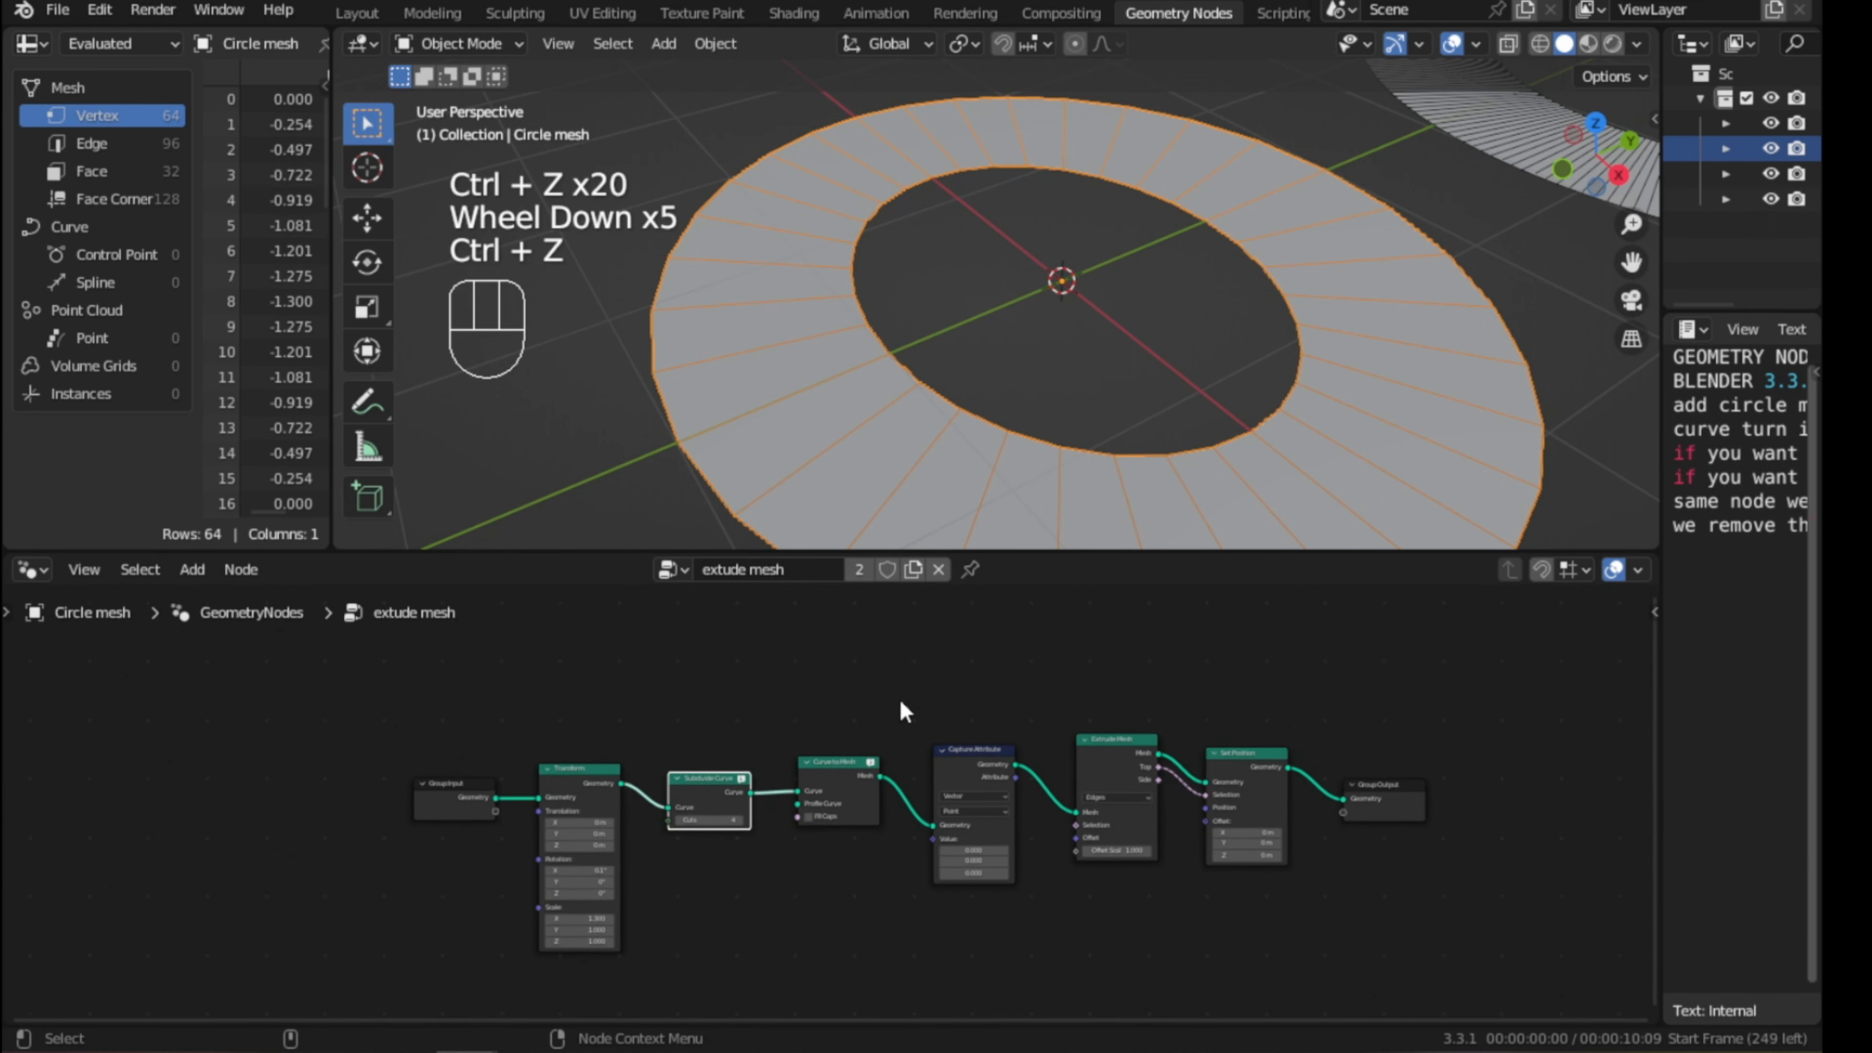
- Widen the text area and add the line "we don't want to copy link" to the notes, below a blank line
drag(1661, 523, 1377, 523)
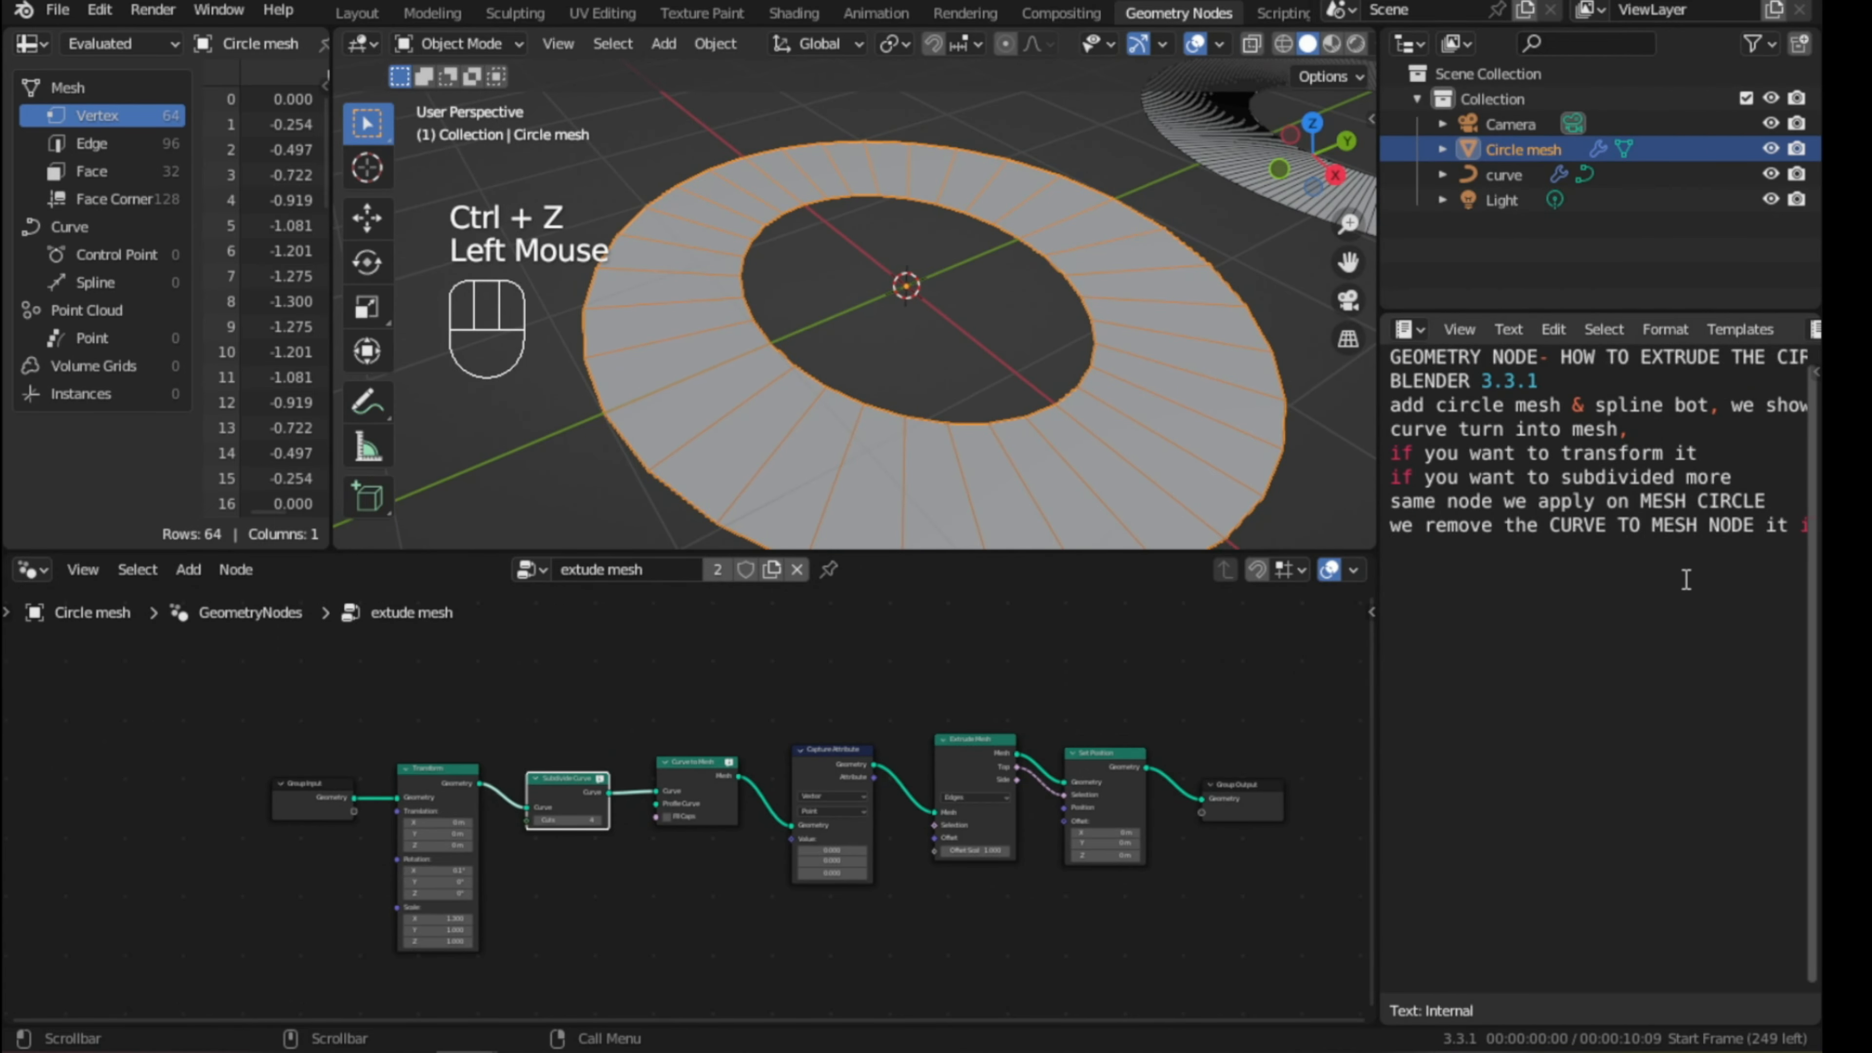
text(we )
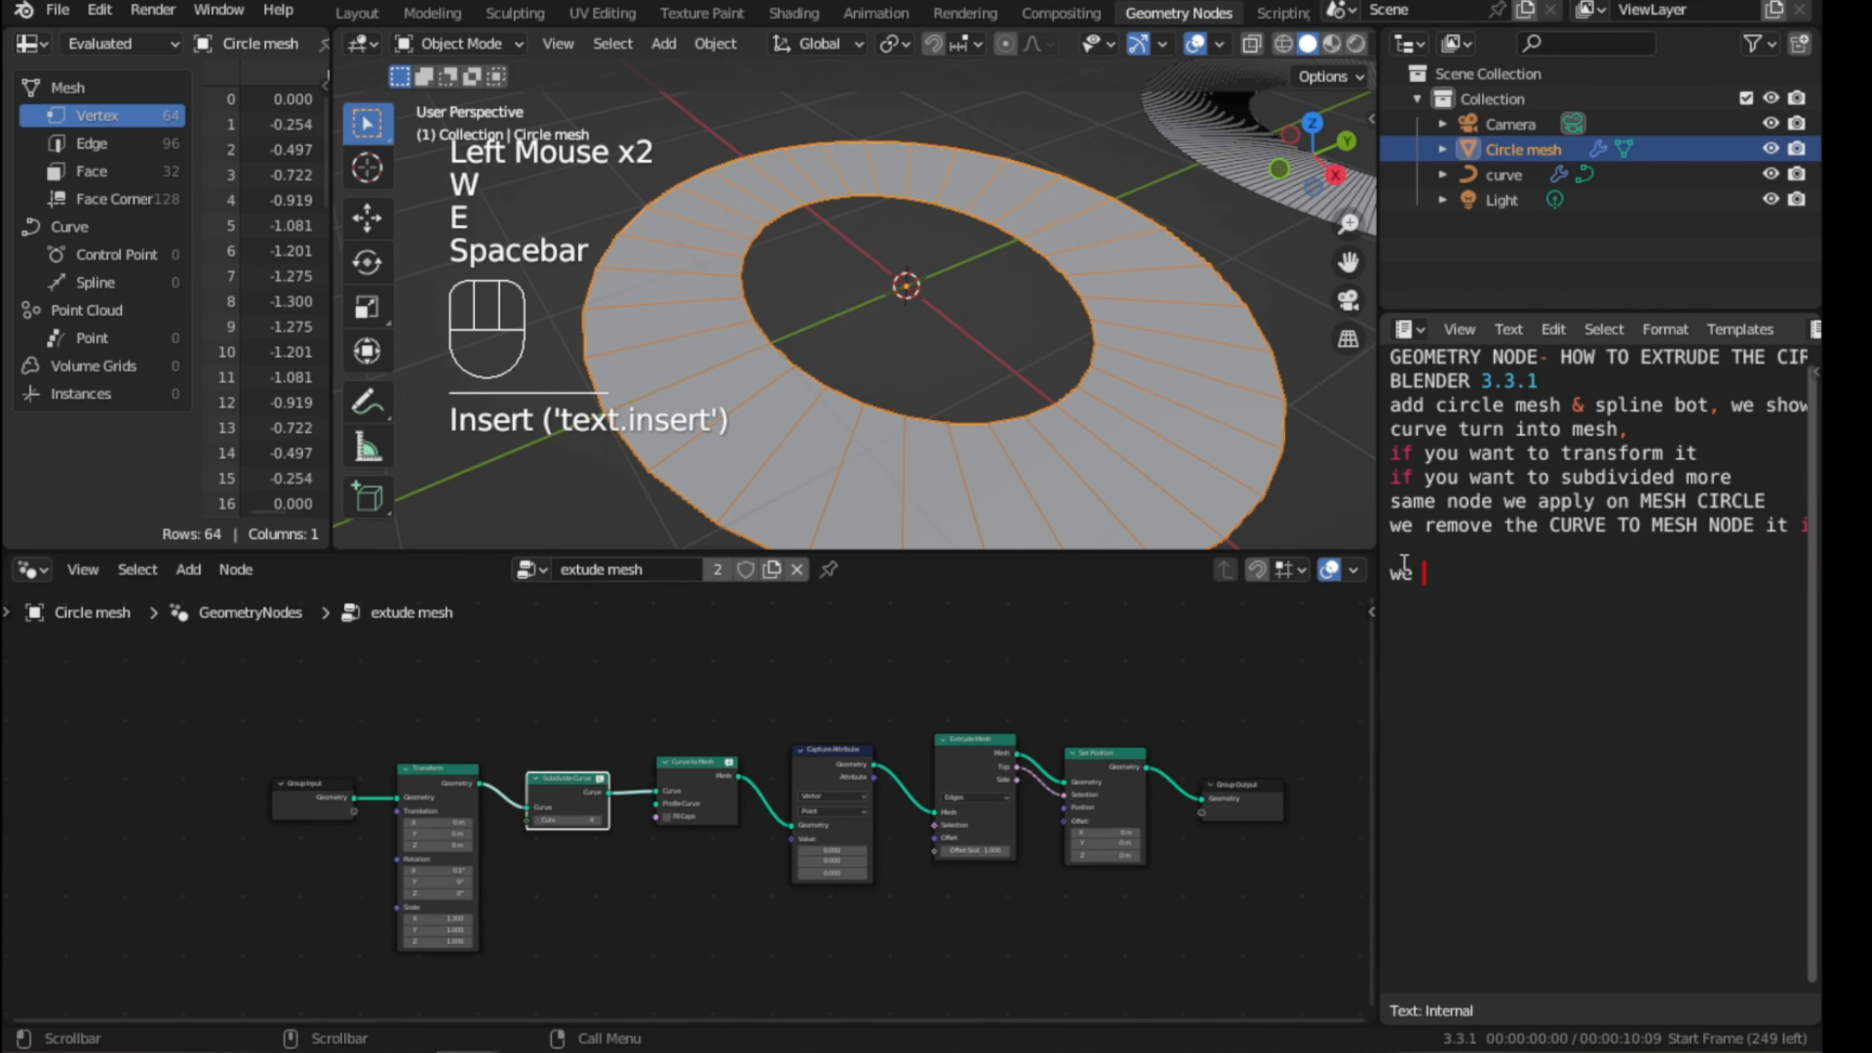
text(don't want to )
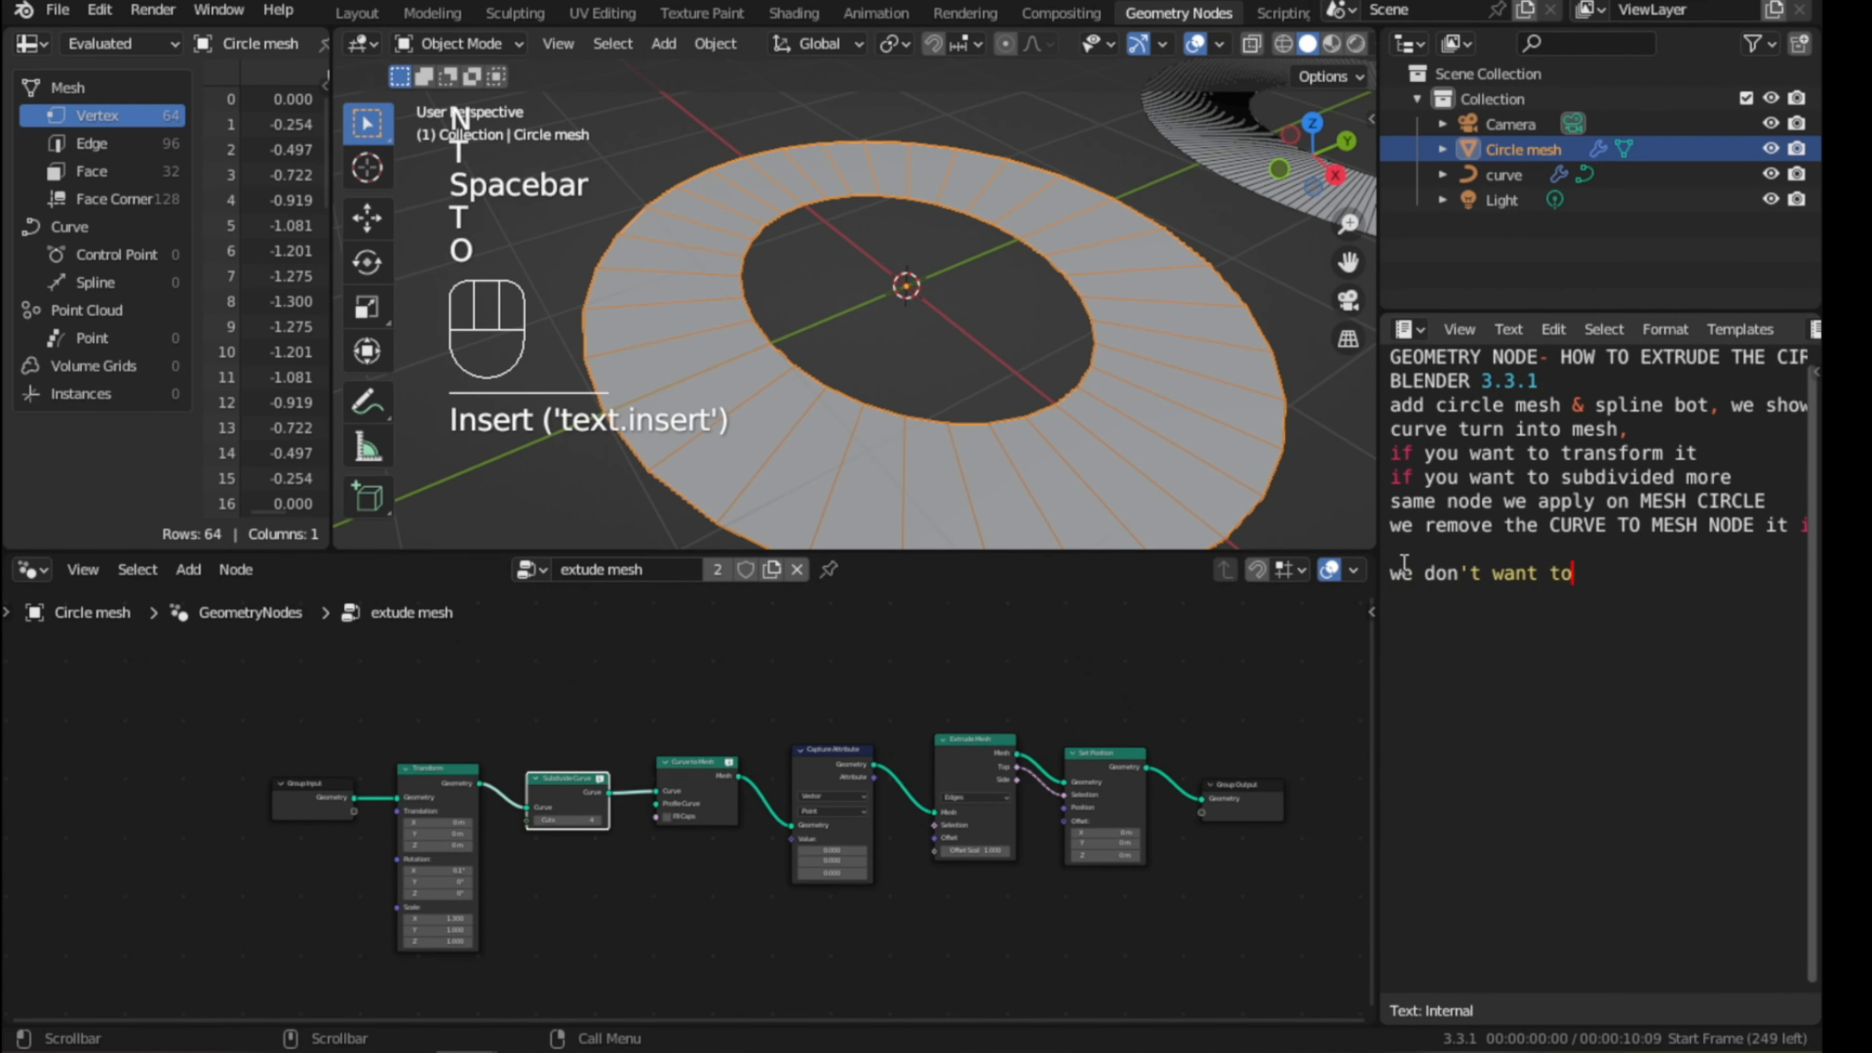
text(copy link)
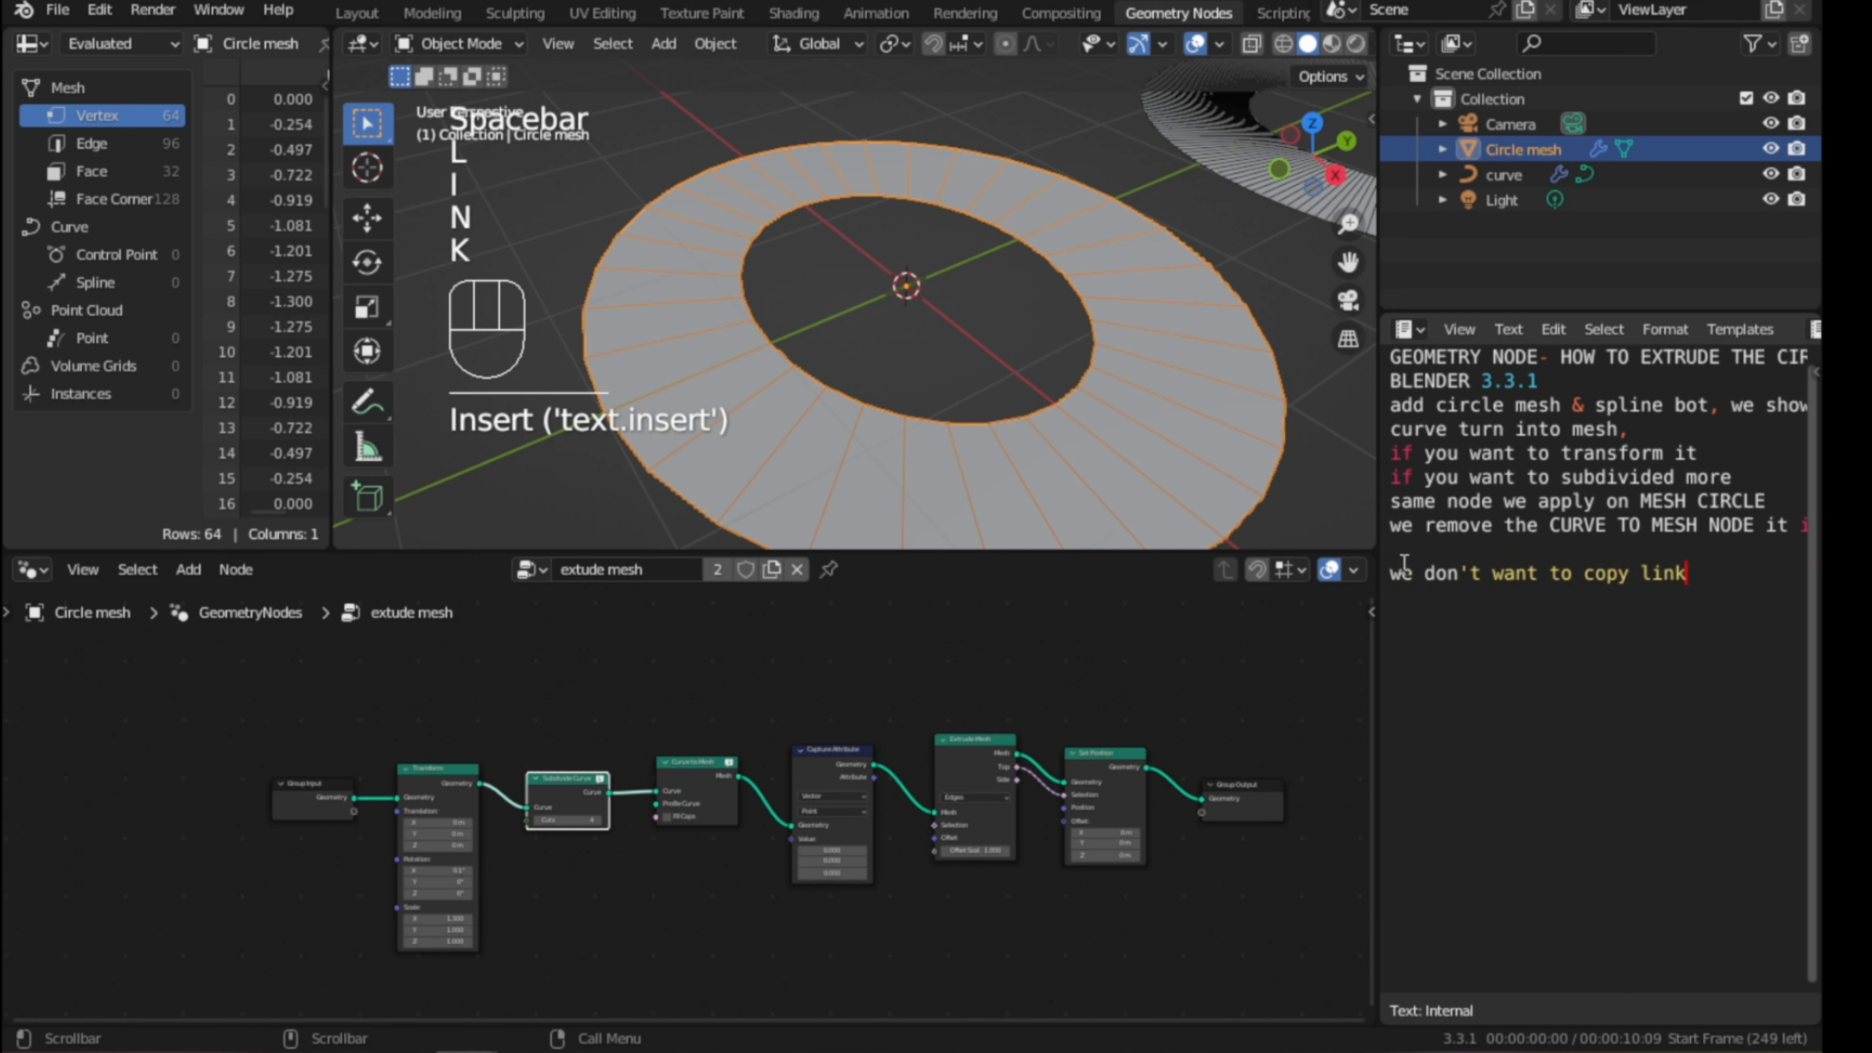
key(Return)
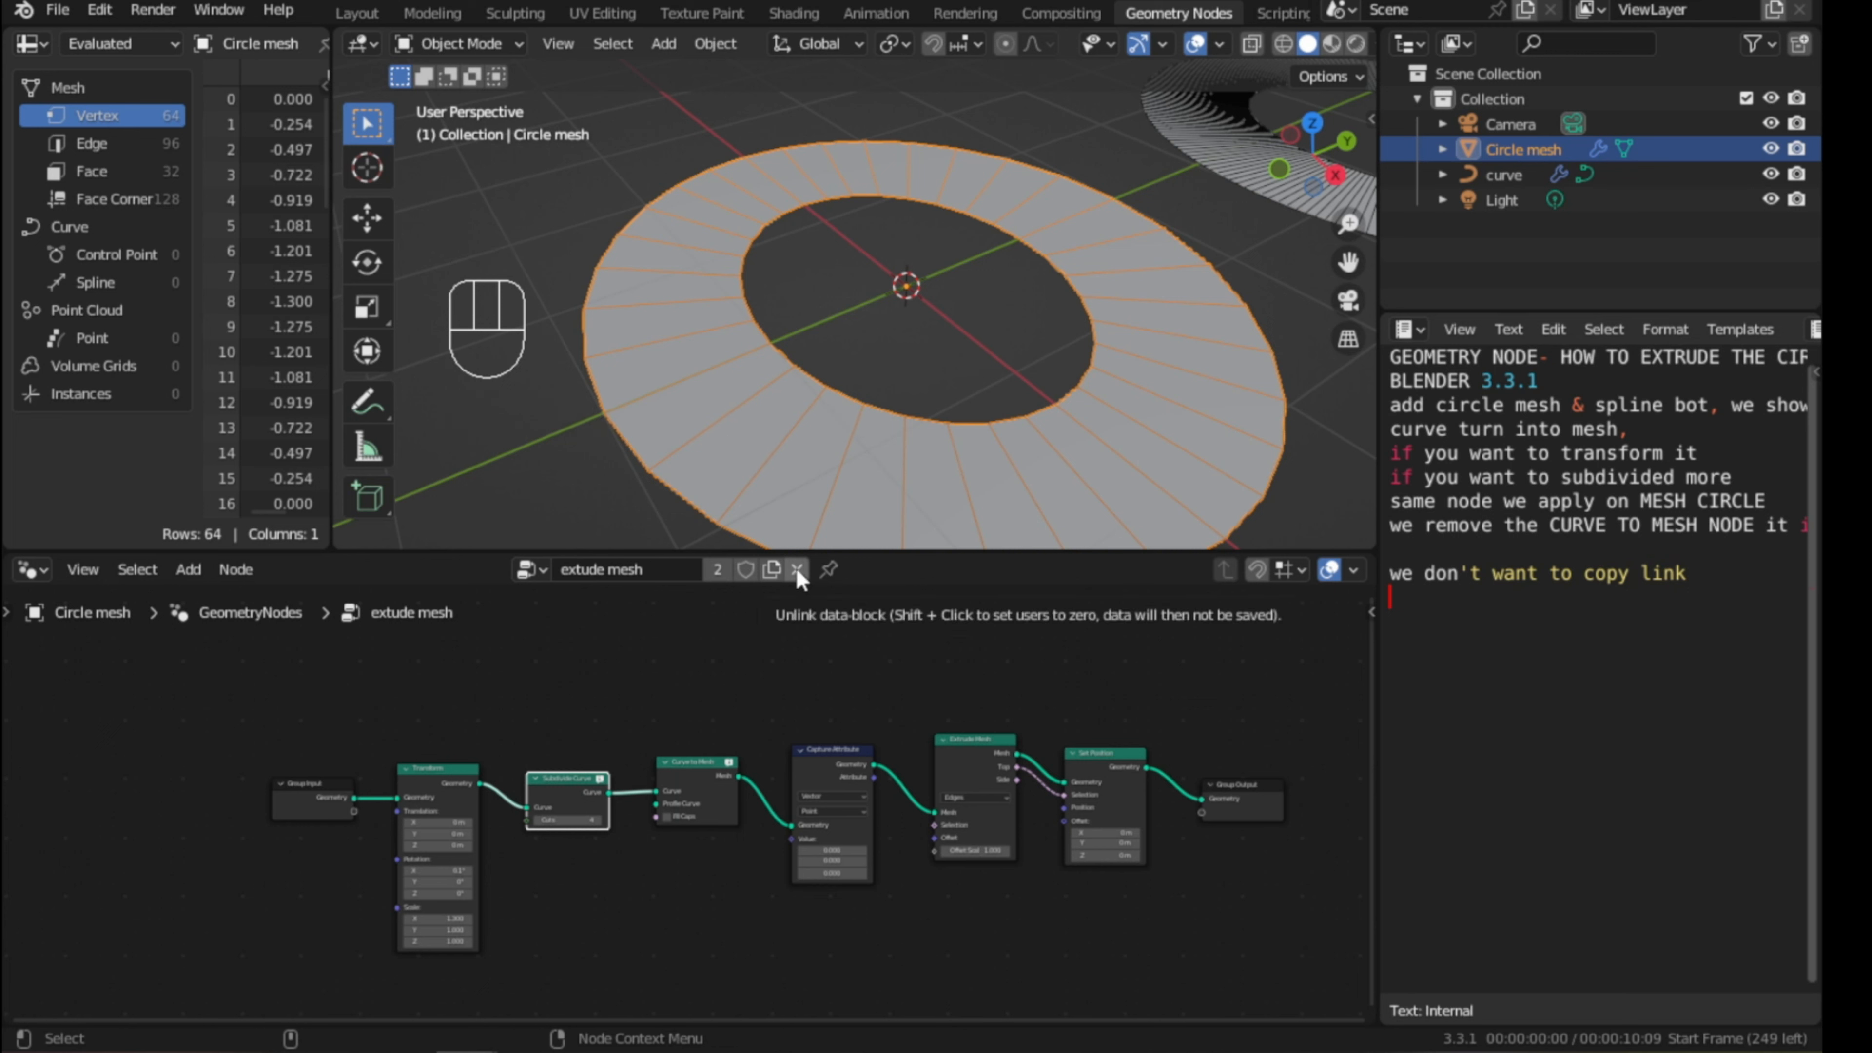
- Make Circle mesh's node tree a single-user copy and set its Transform X translation to 0.1 m
click(716, 568)
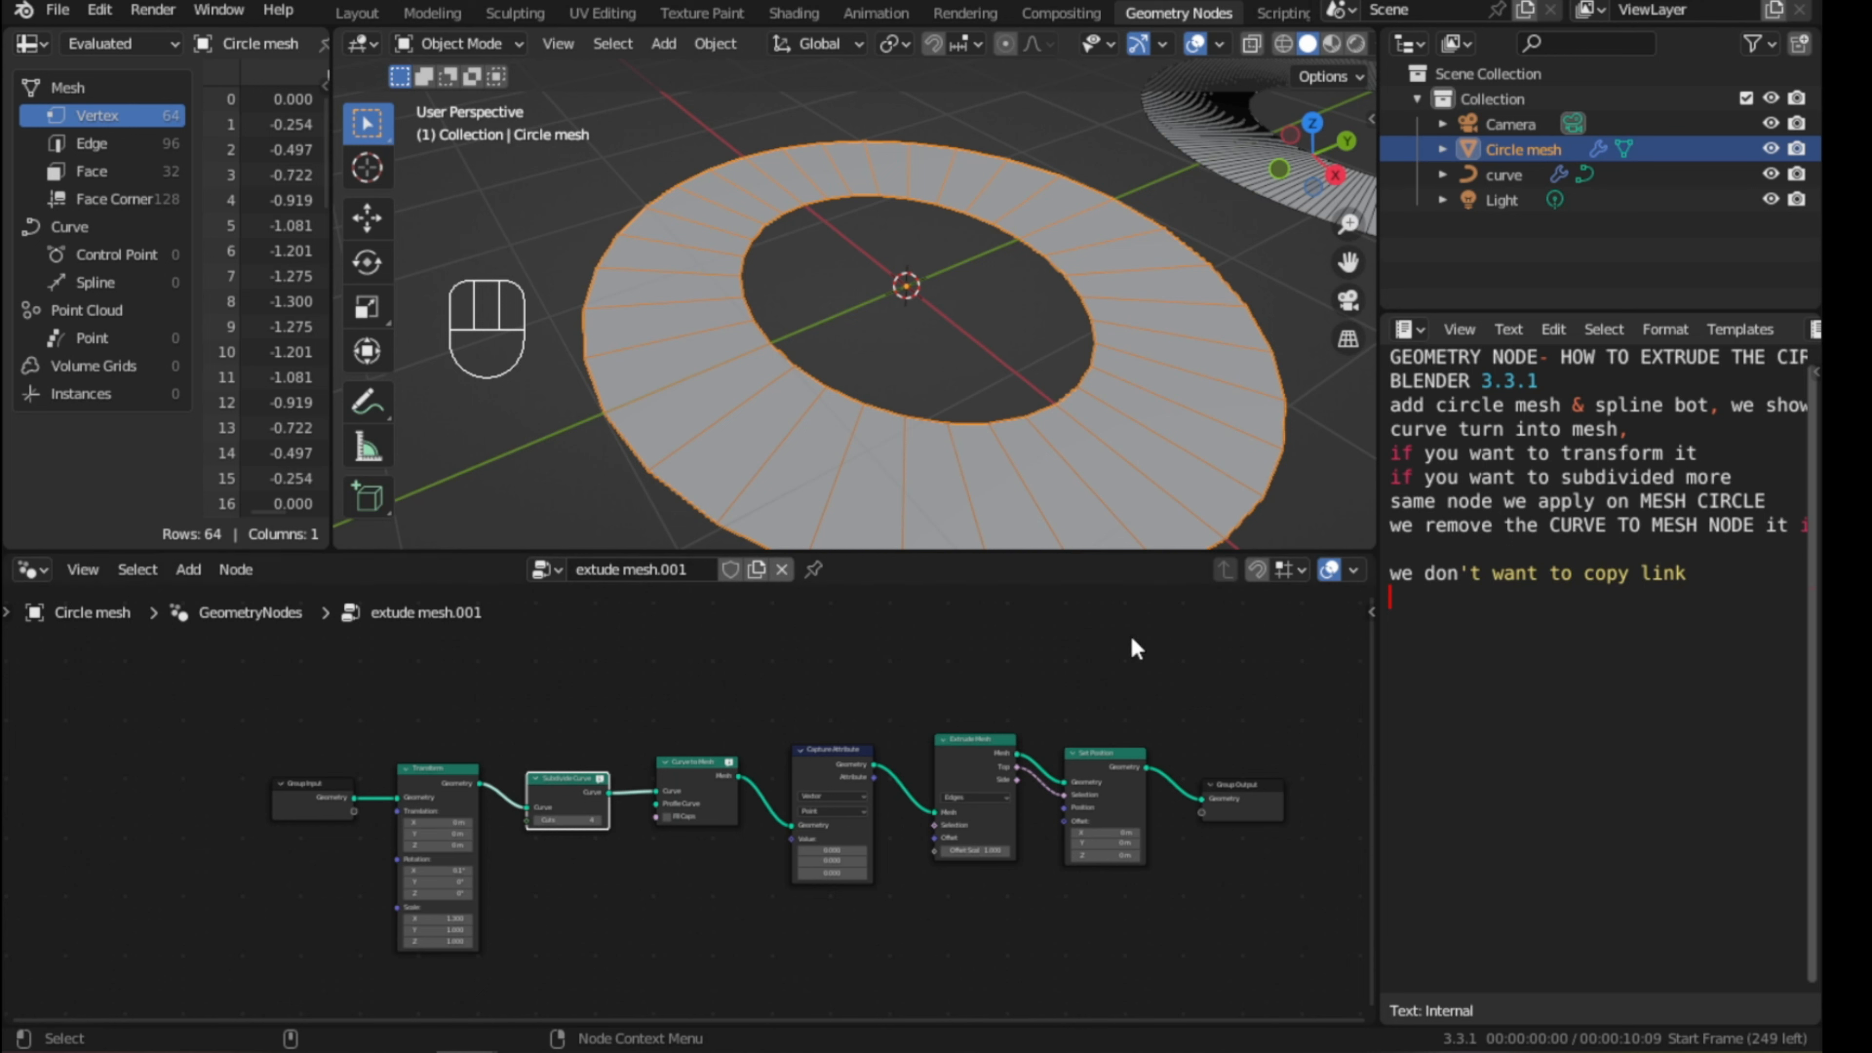
scroll(948, 679, down, 1)
scroll(461, 833, up, 4)
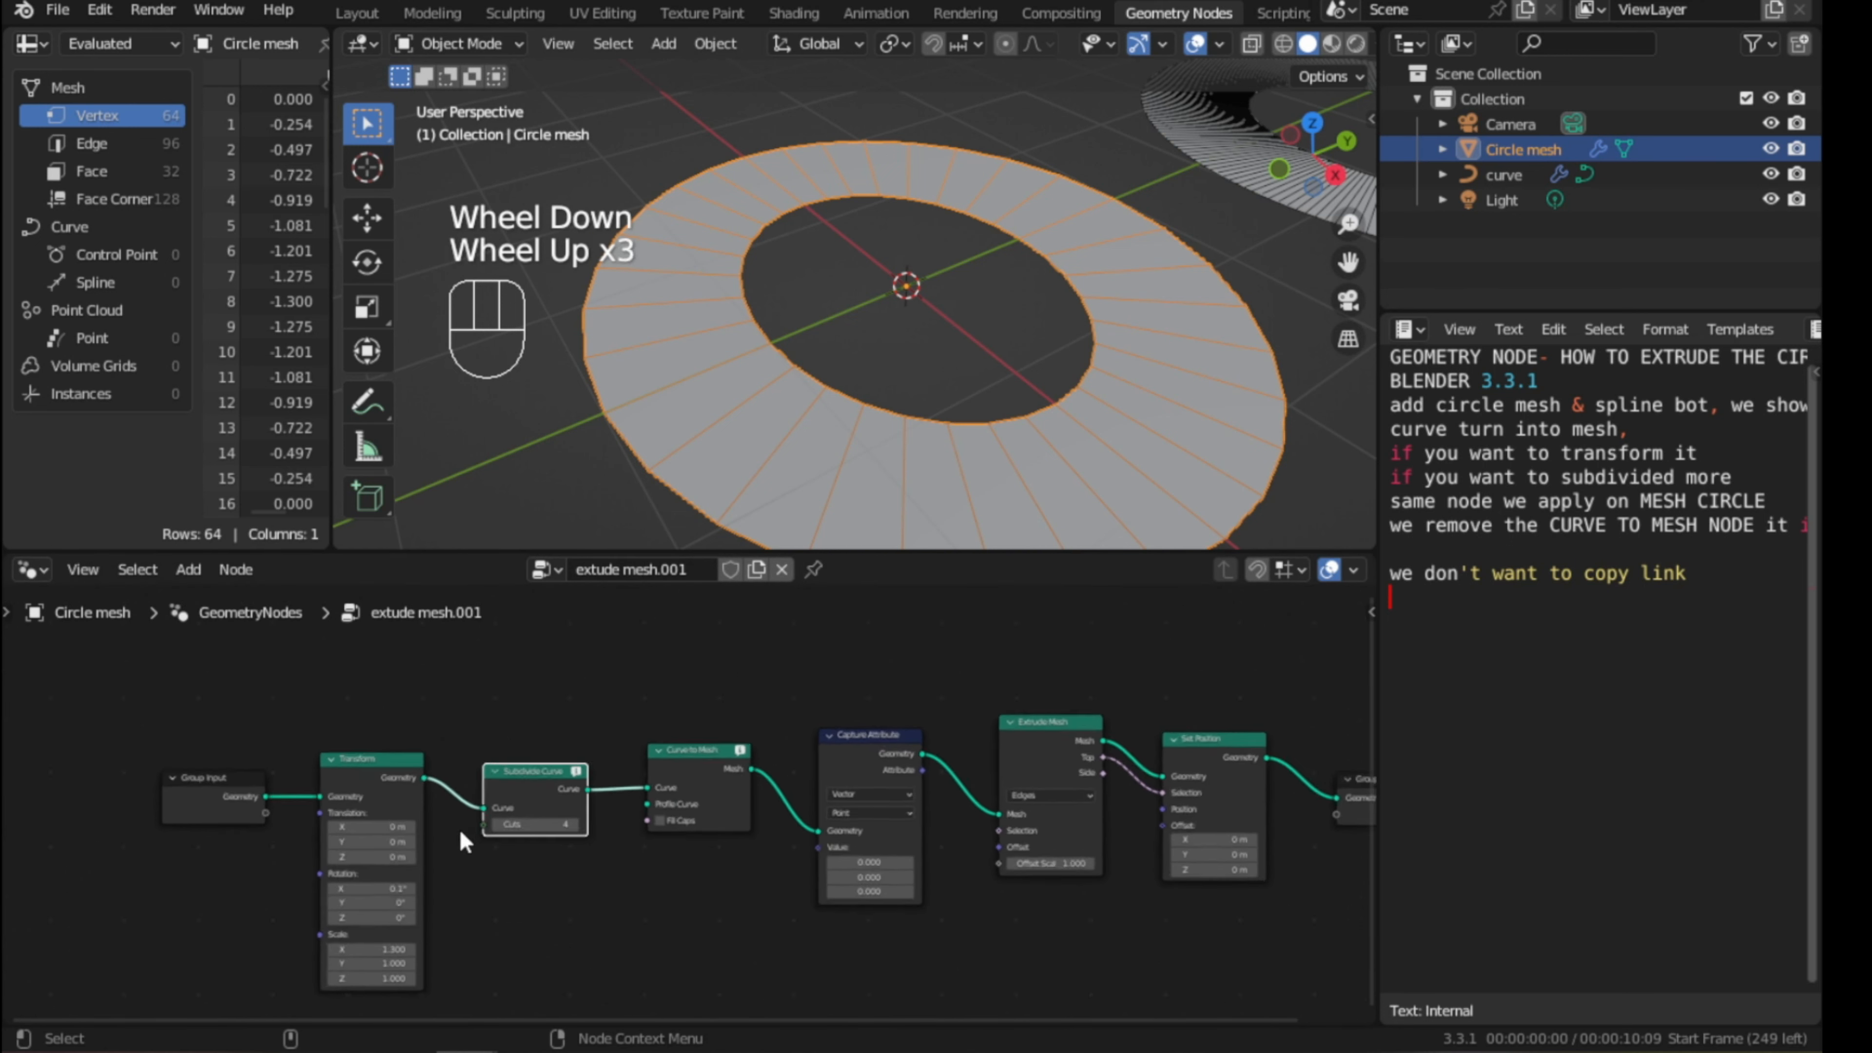
mouse_move(368, 829)
mouse_down()
mouse_move(324, 829)
mouse_move(379, 829)
mouse_up()
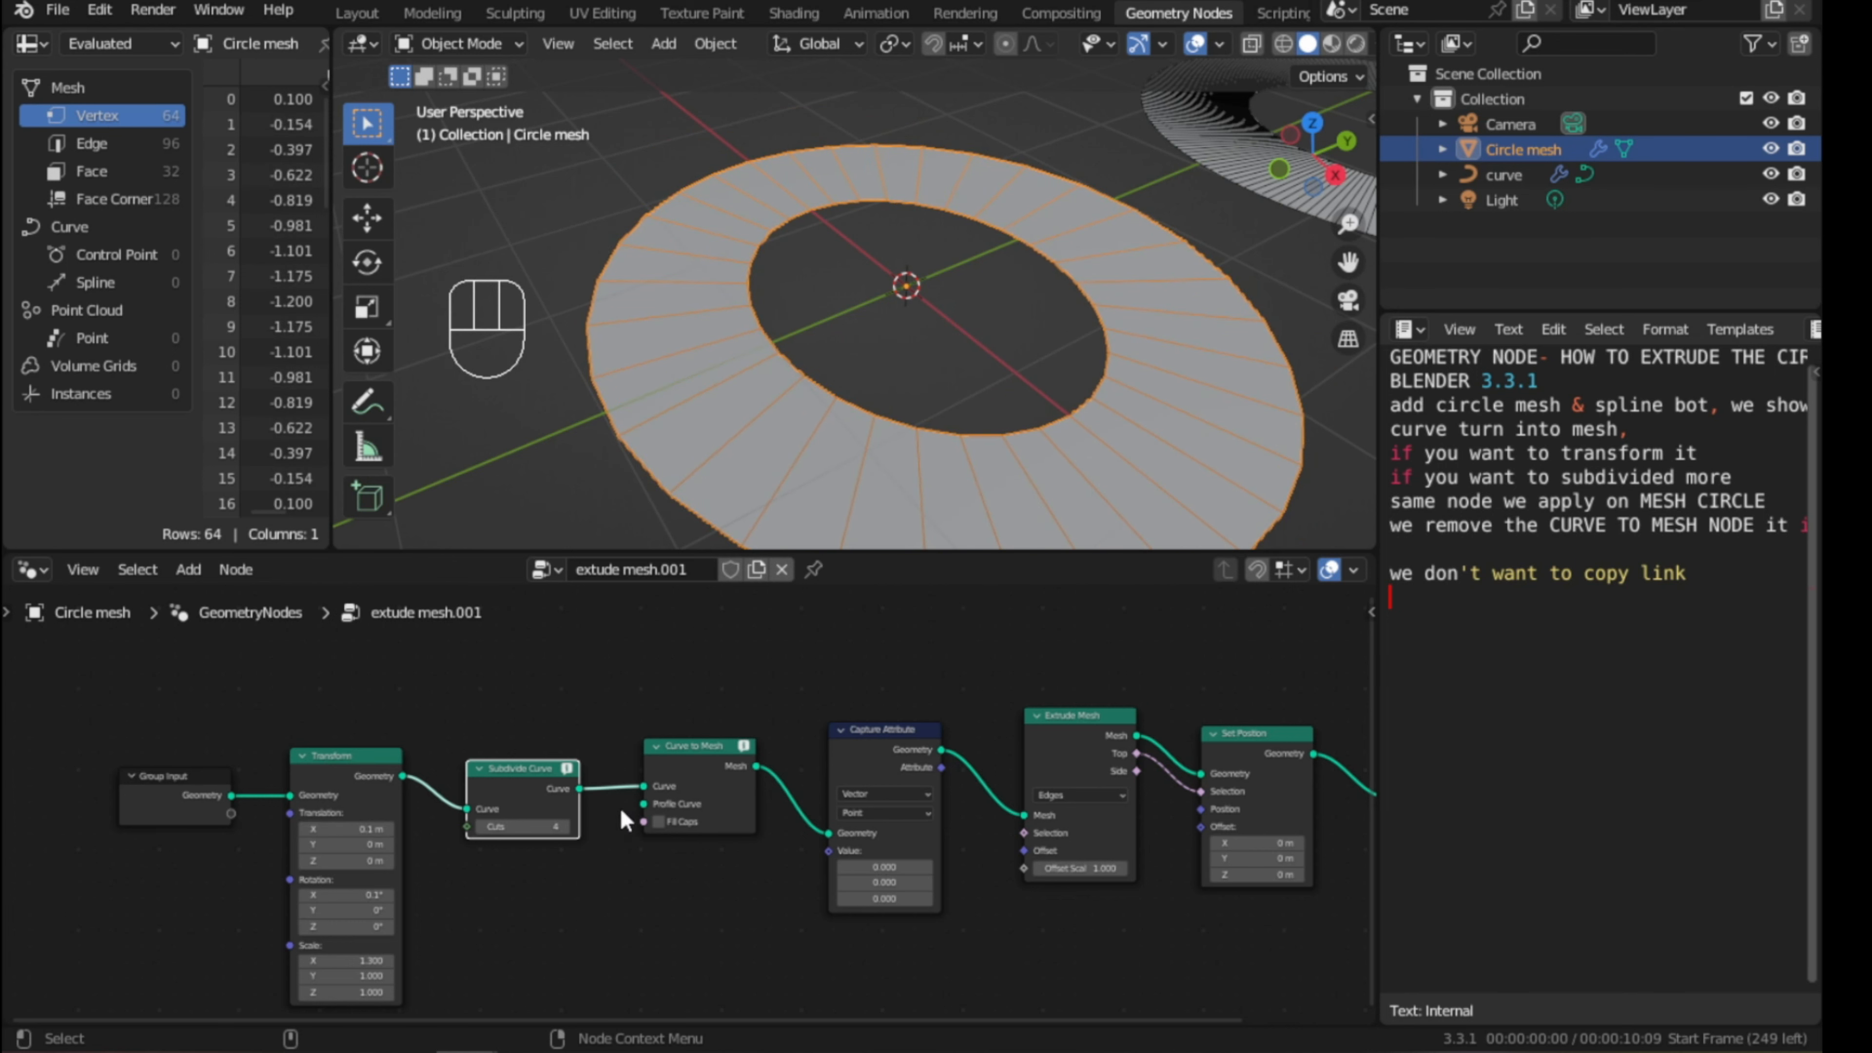
- Delete the Curve to Mesh and Subdivide Curve nodes from Circle mesh's tree while keeping Transform connected to Capture Attribute
scroll(620, 808, up, 2)
click(470, 778)
click(691, 751)
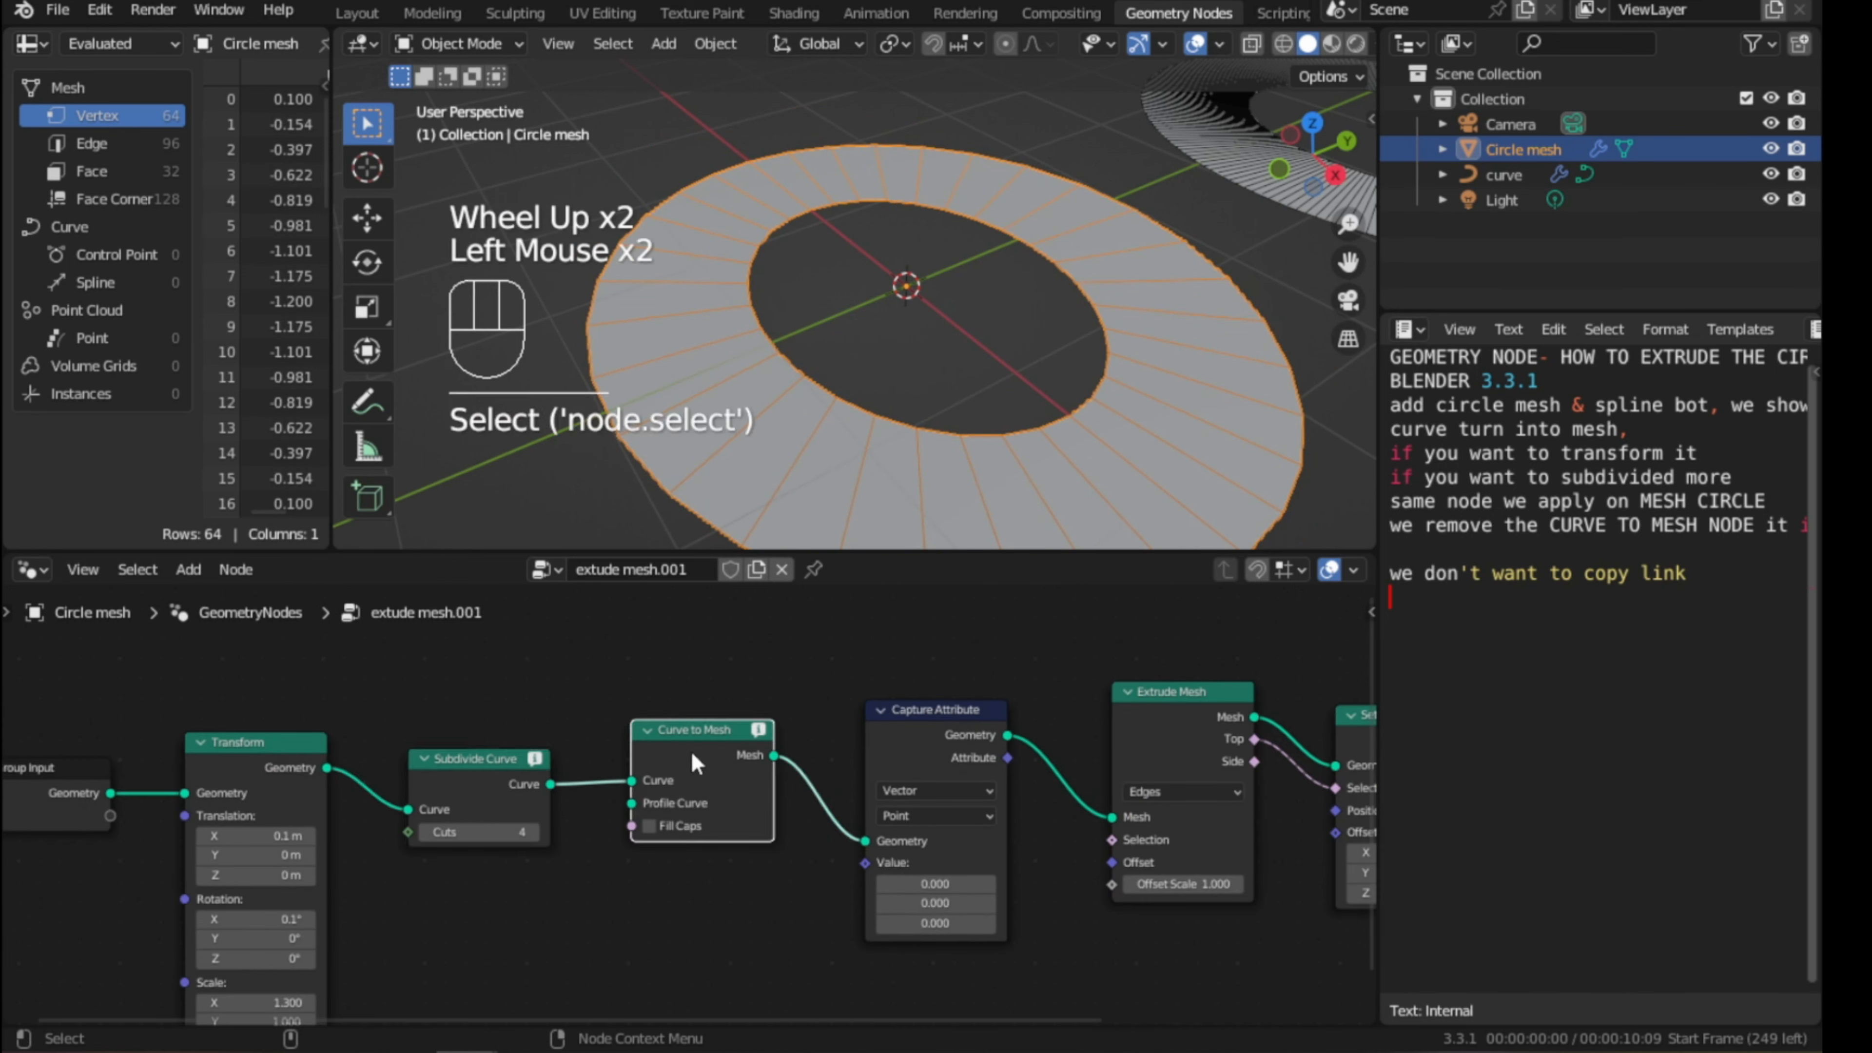
key(ctrl+x)
click(474, 765)
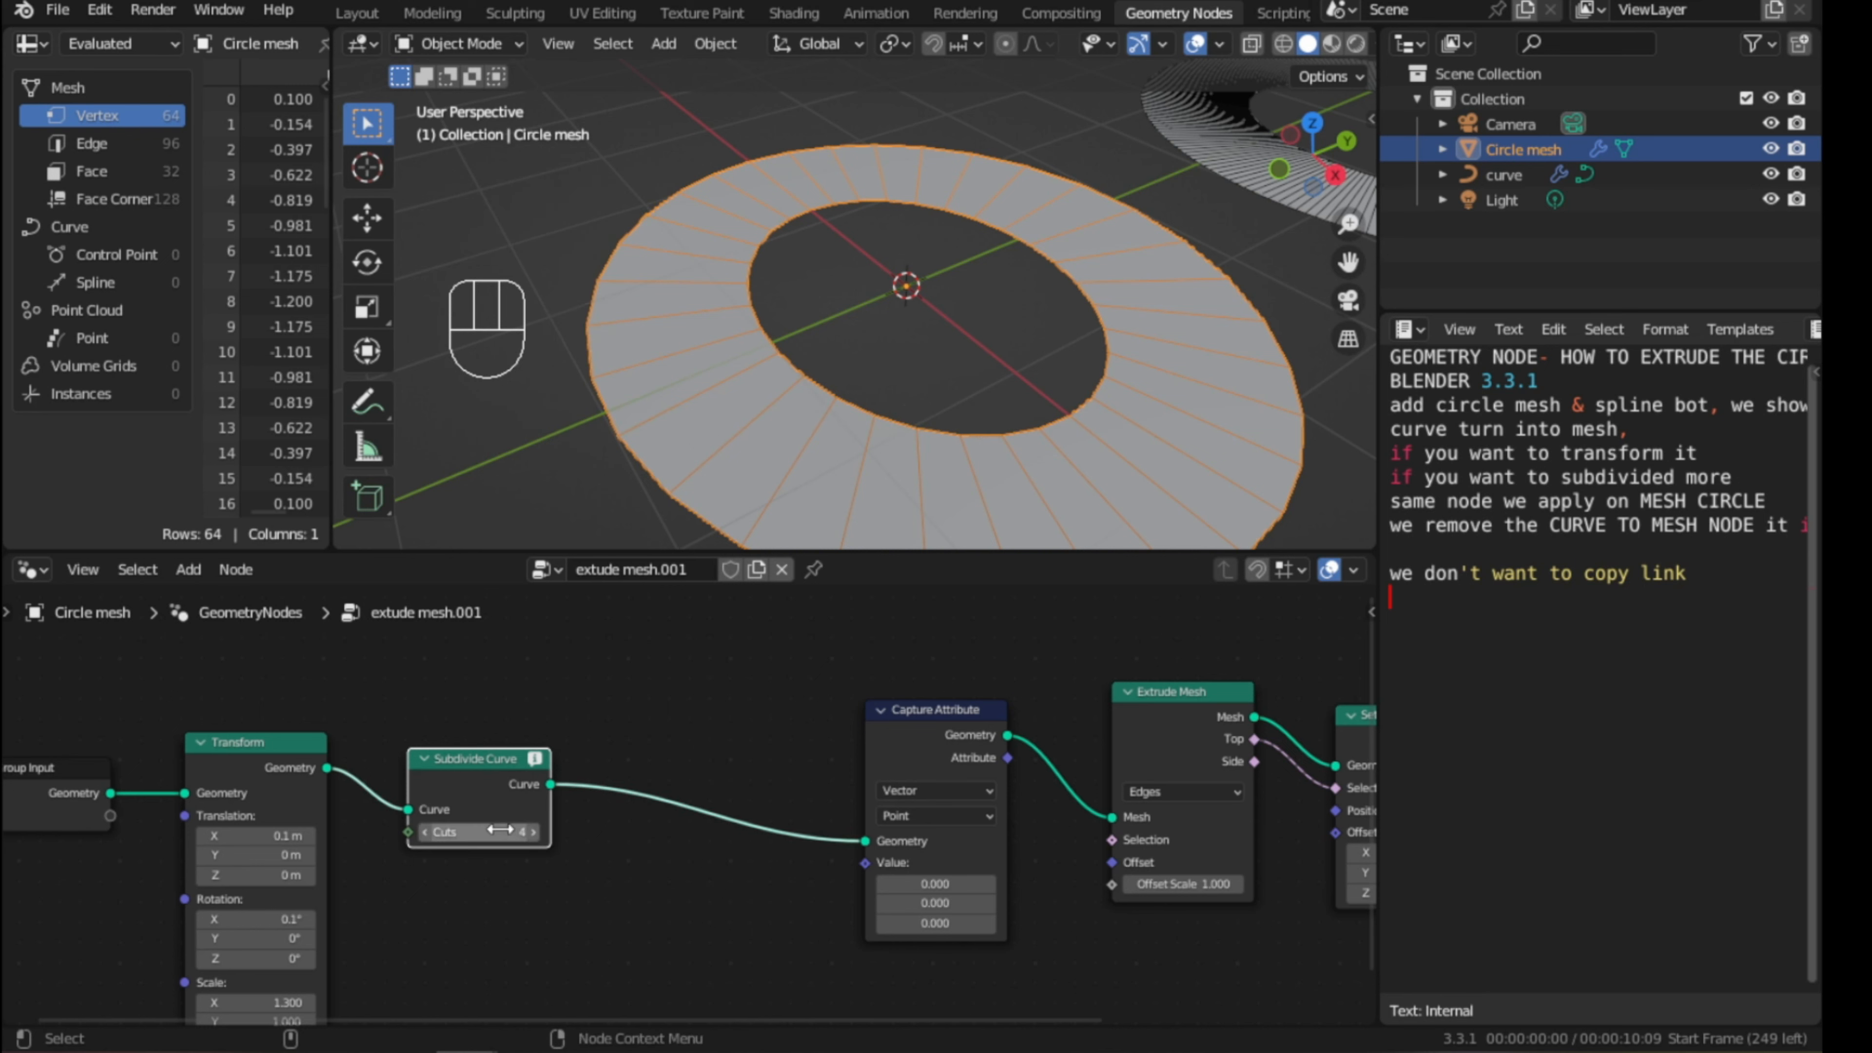
click(413, 776)
key(ctrl+x)
shift+middle_drag(407, 777, 598, 815)
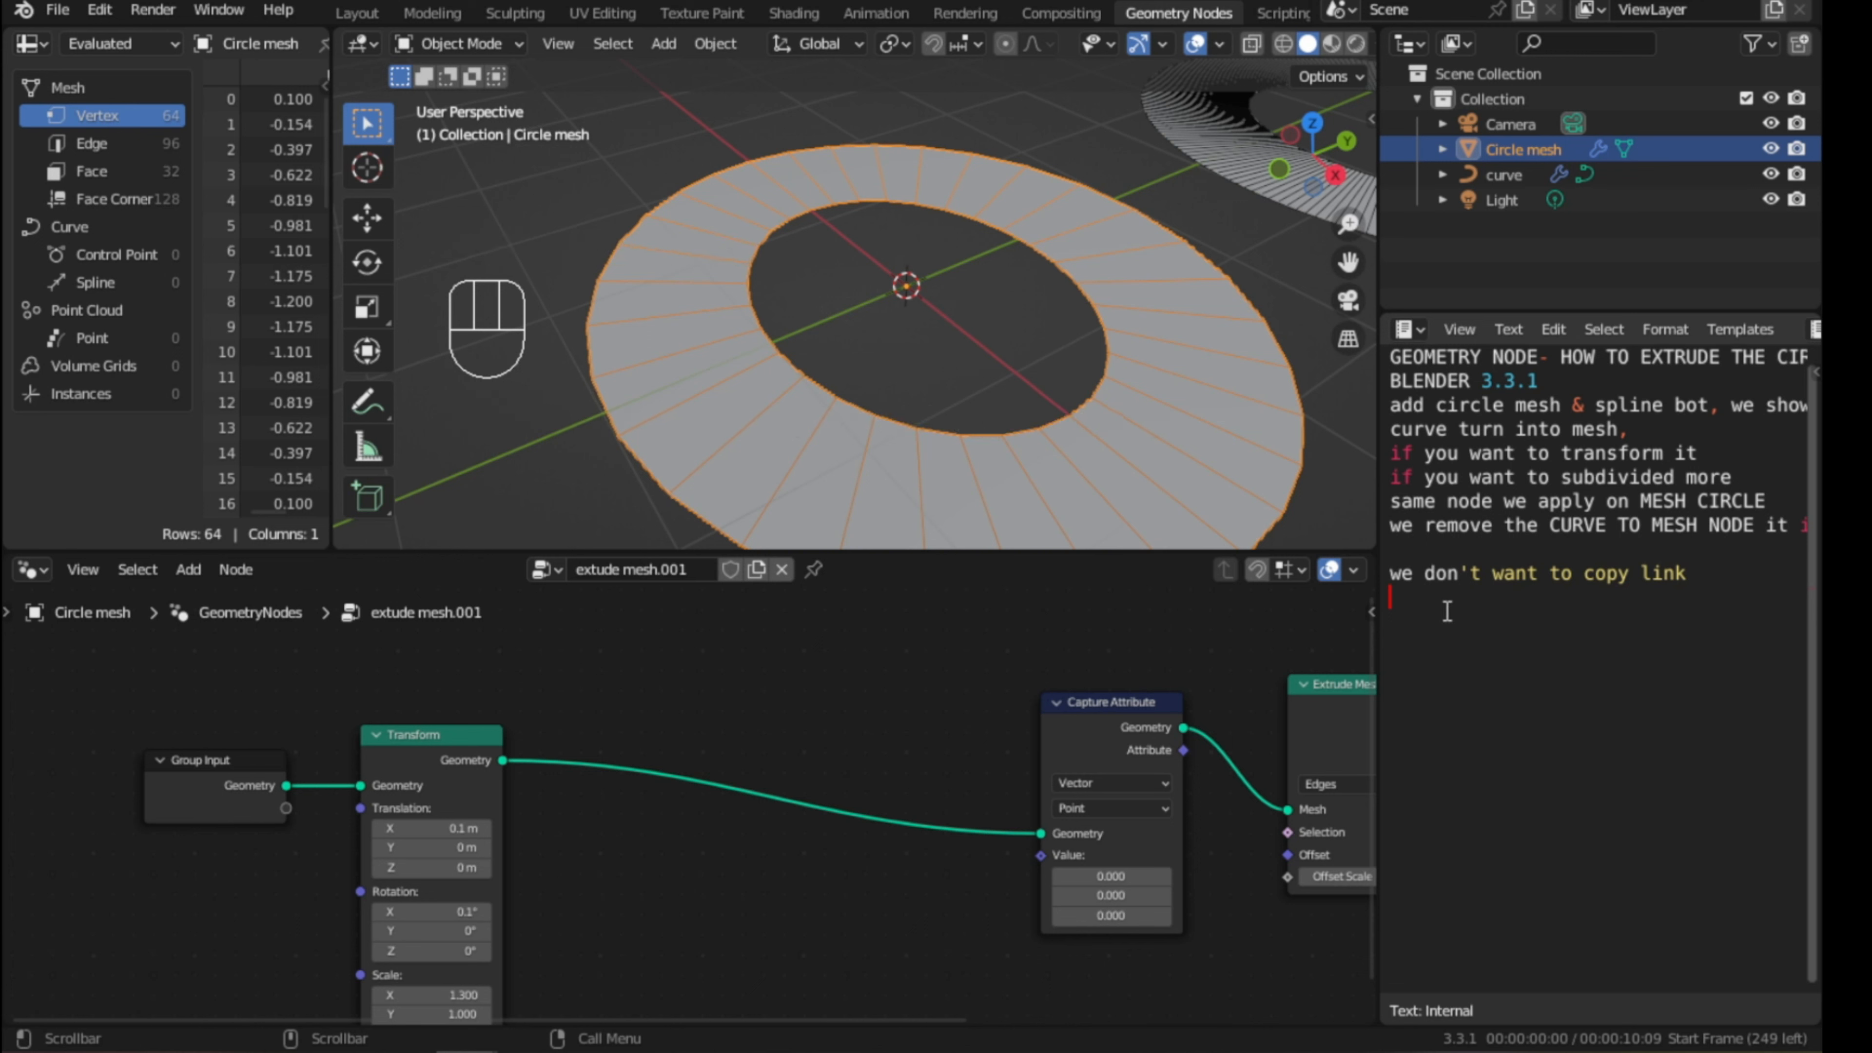
- Add the lines "we brake it so curve cirlcle wouldn't effected if" and "i change something" to the notes
text(we brake it)
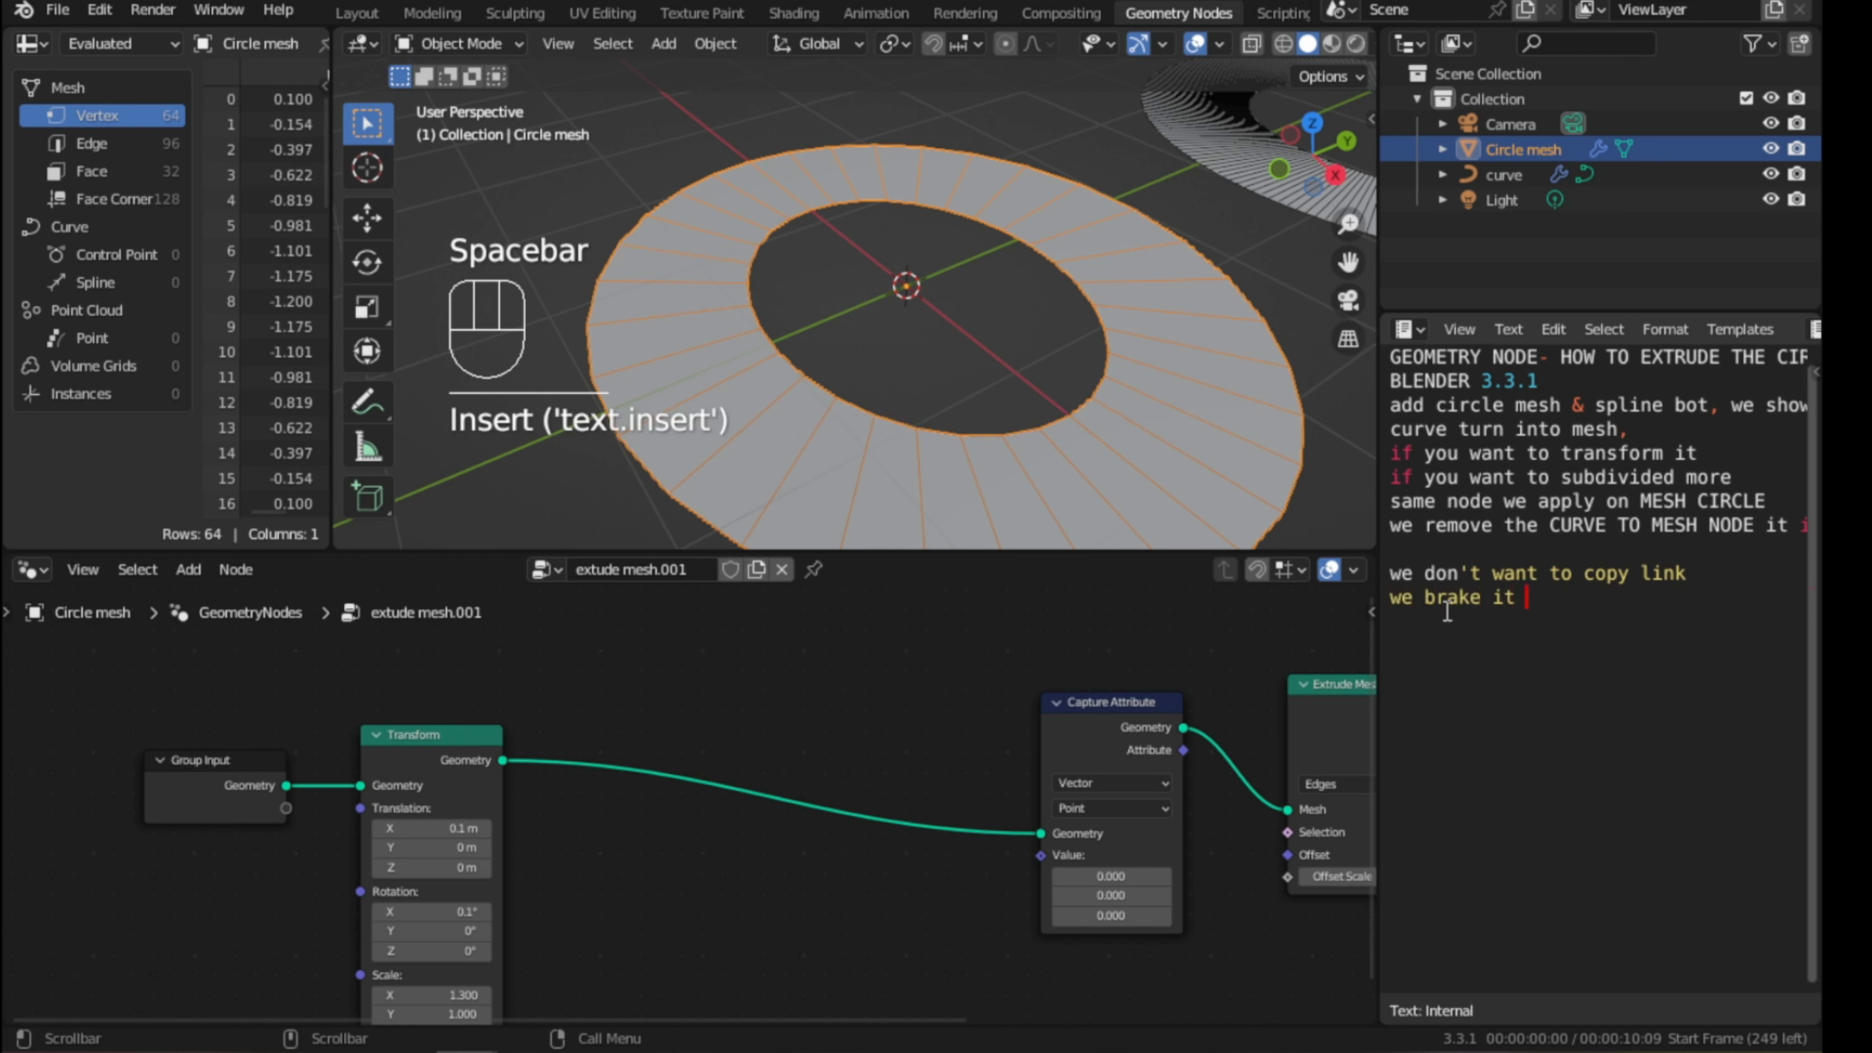
text( so curve cirl)
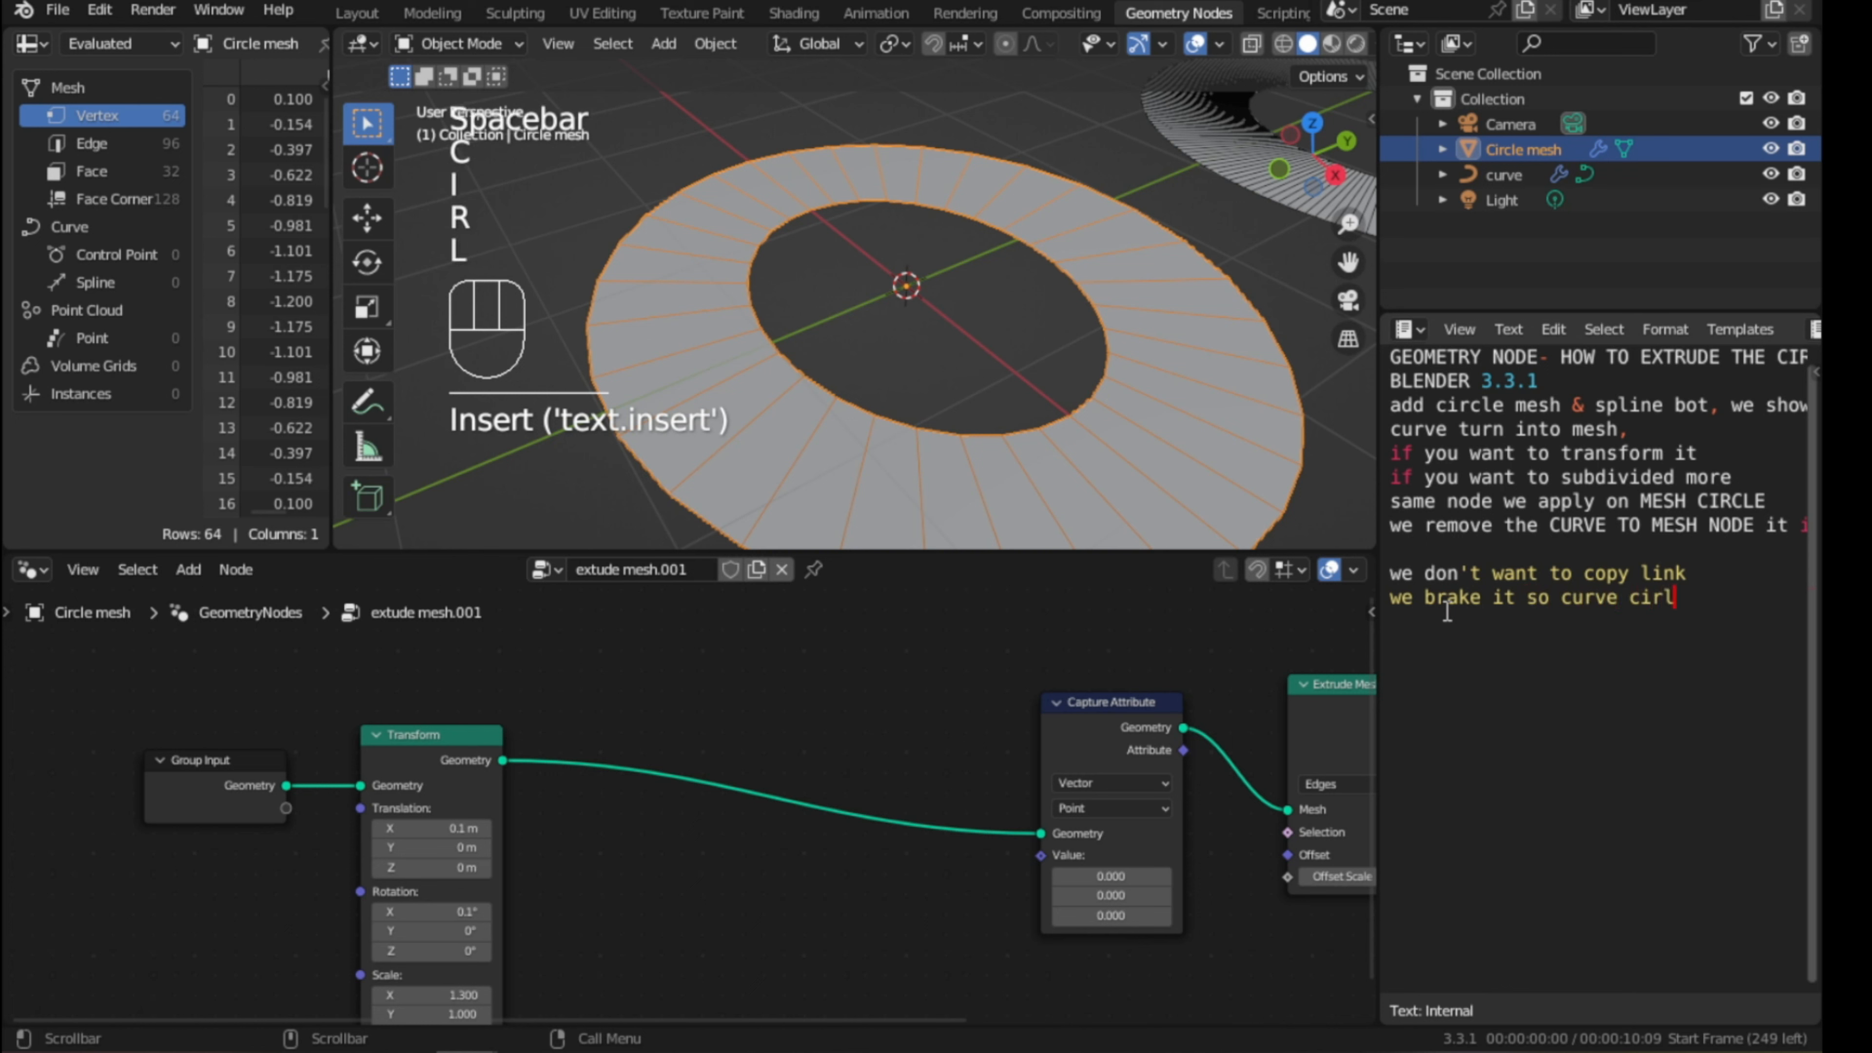
text(cle woul)
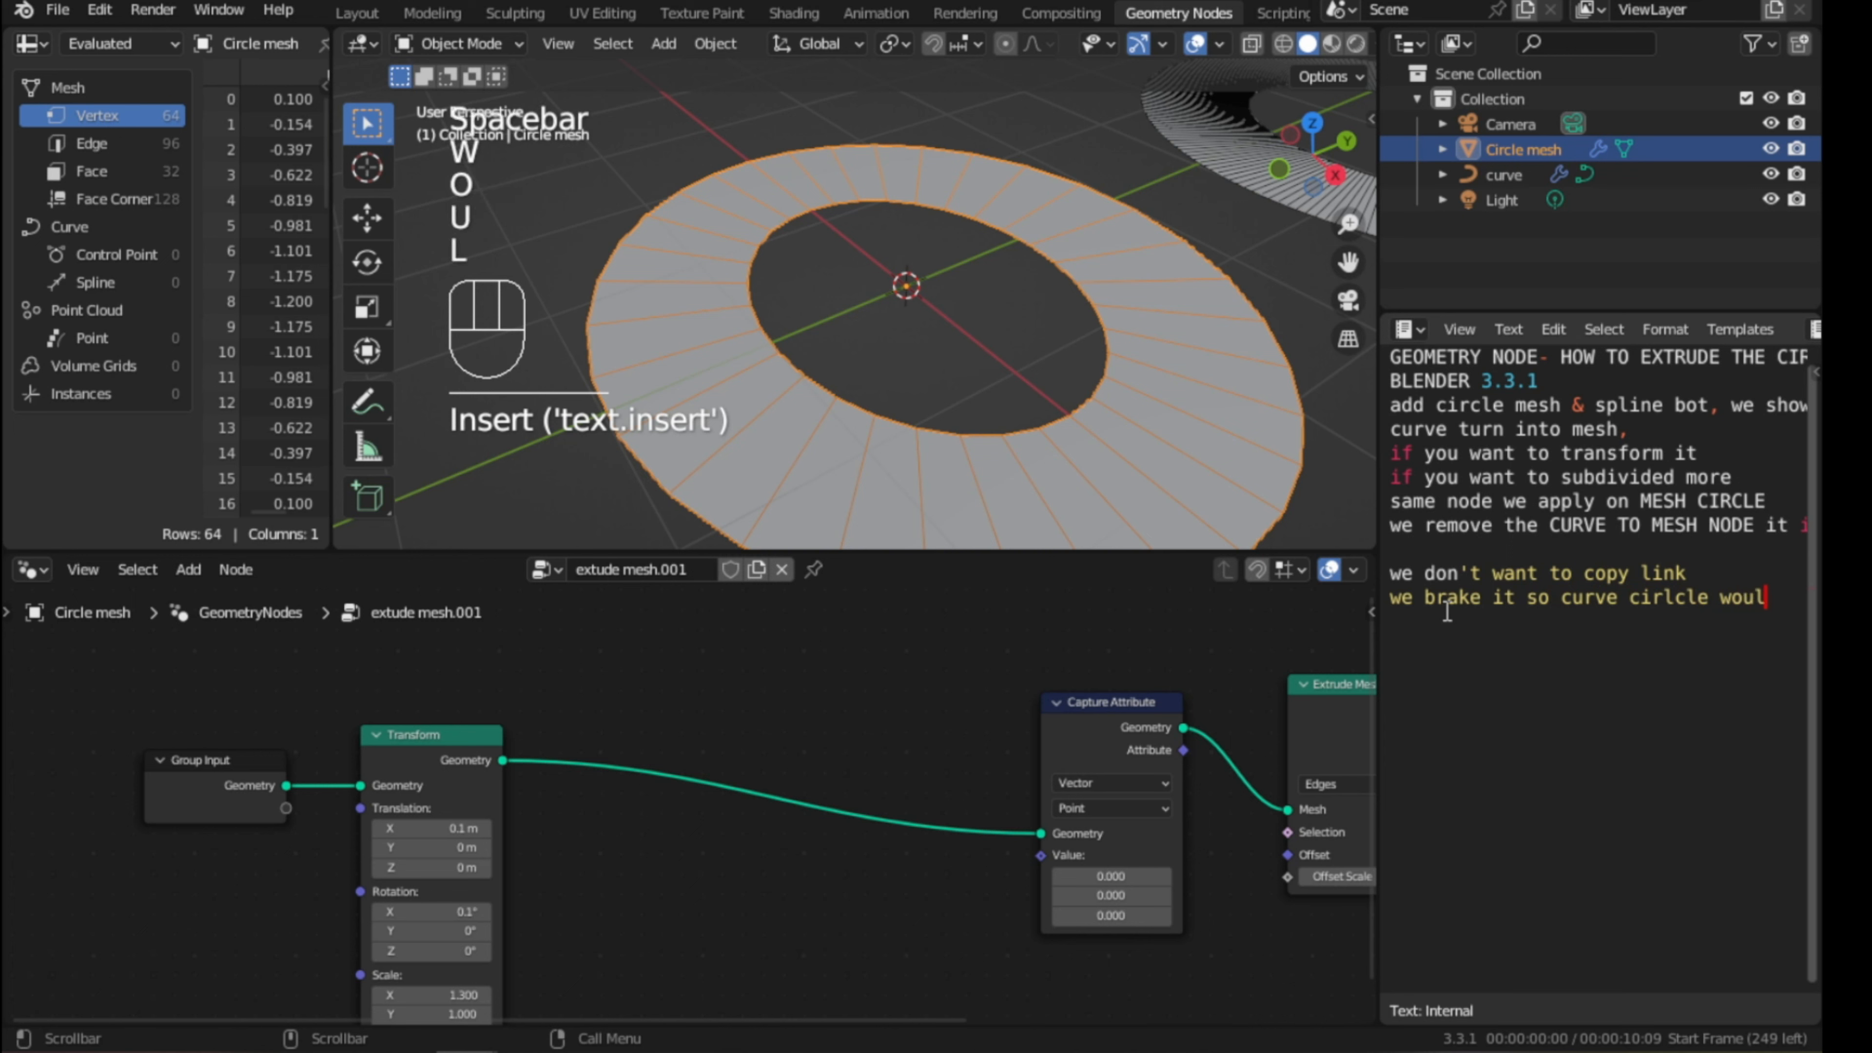
text(dn't effected if)
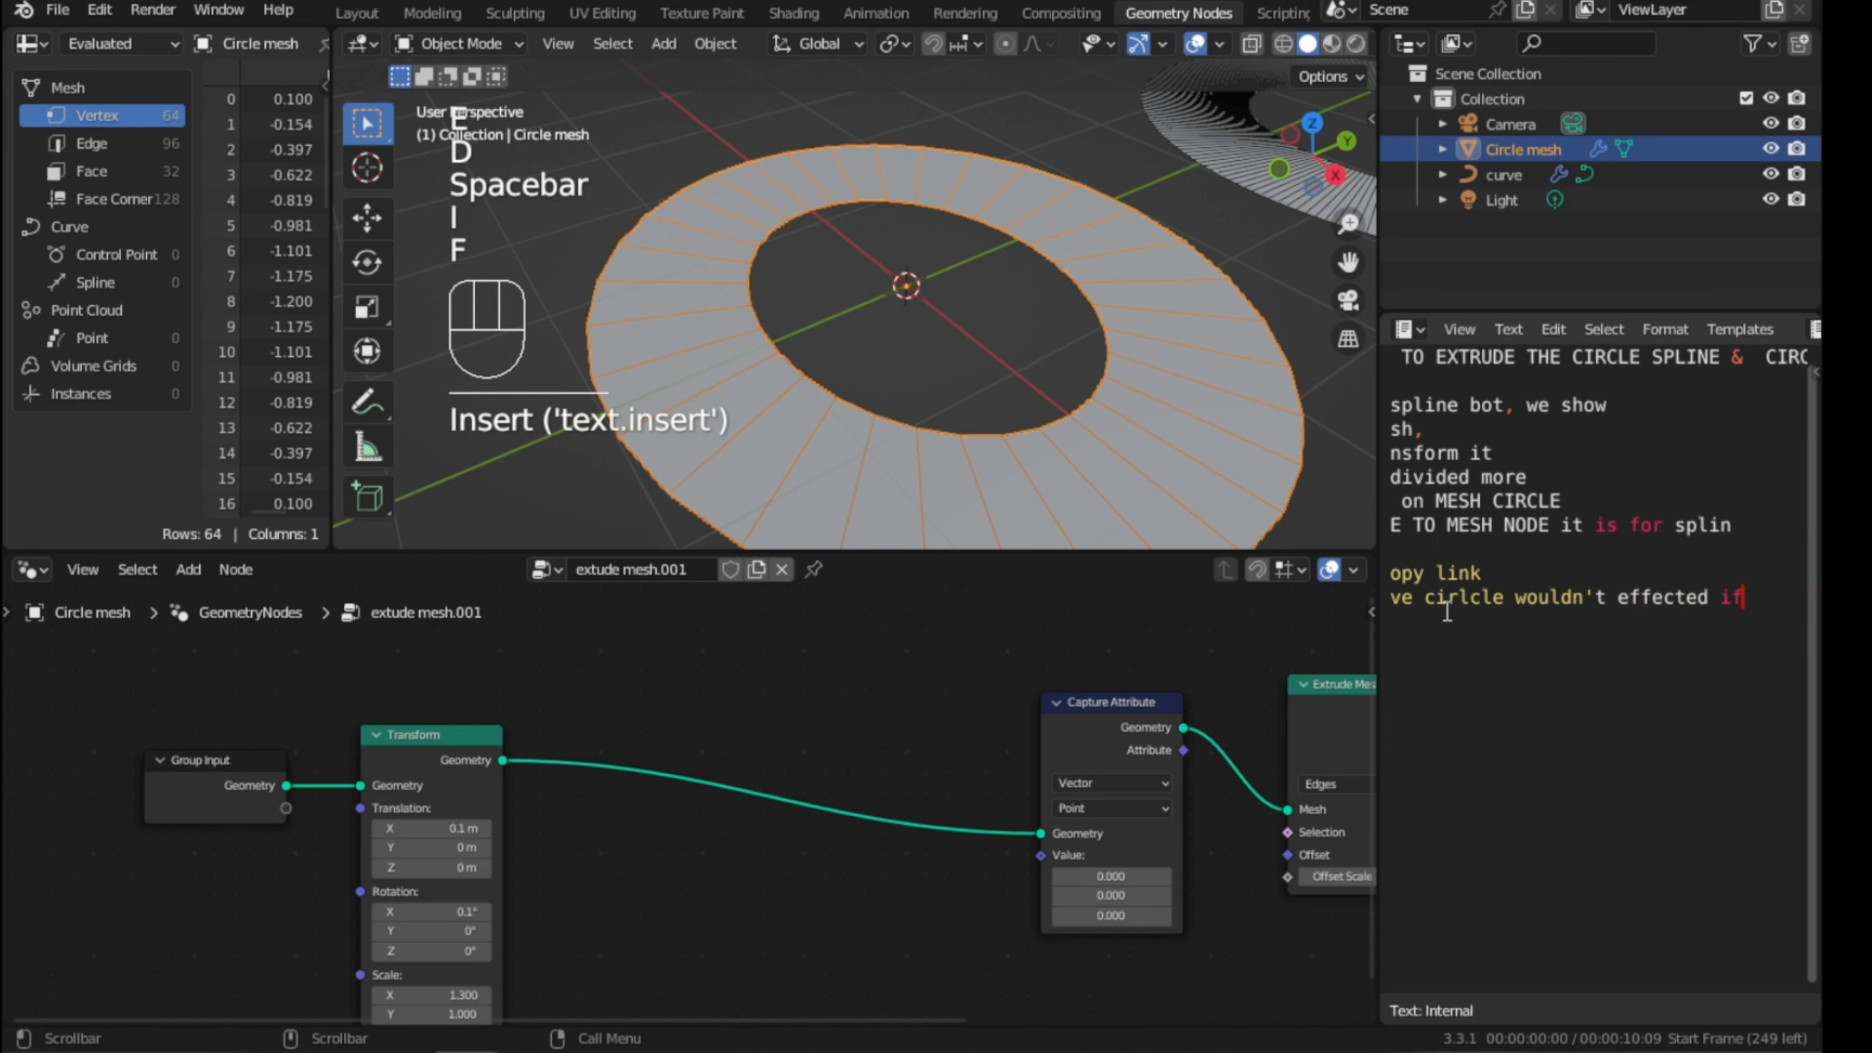
key(Return)
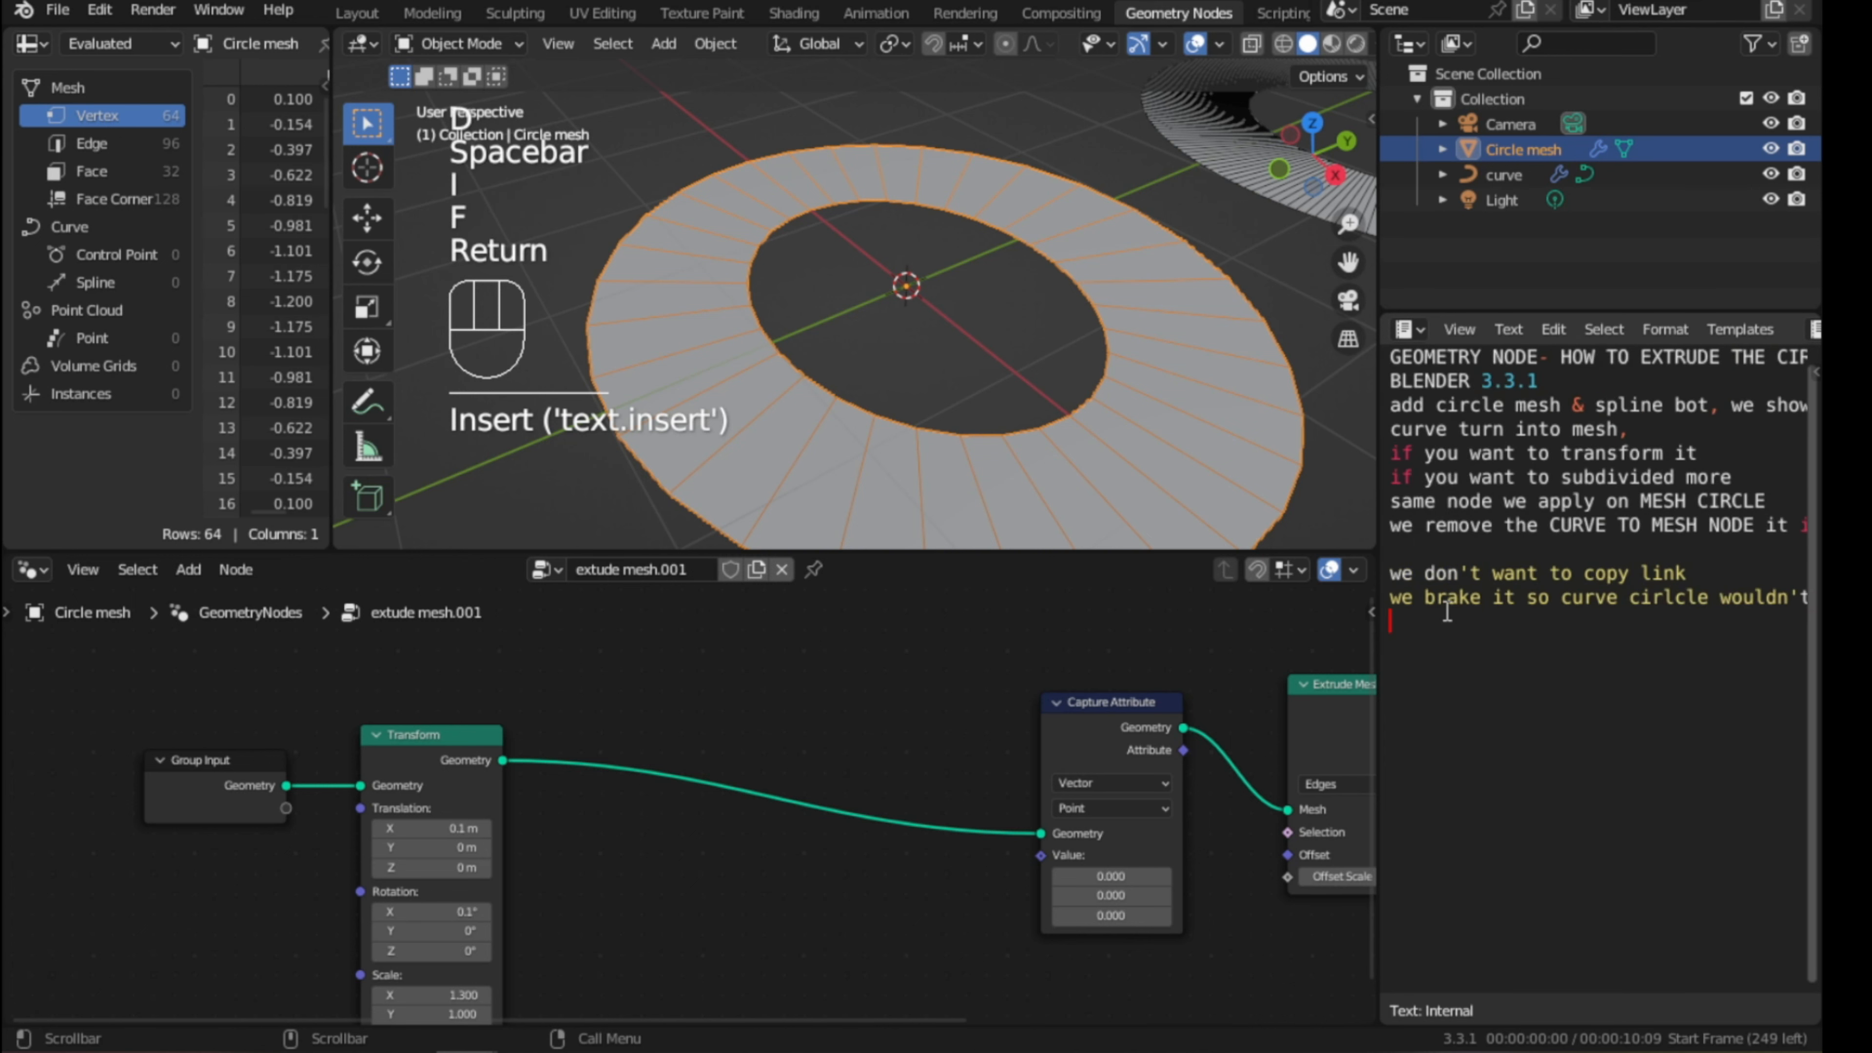
text(is)
key(BackSpace)
text(chanc)
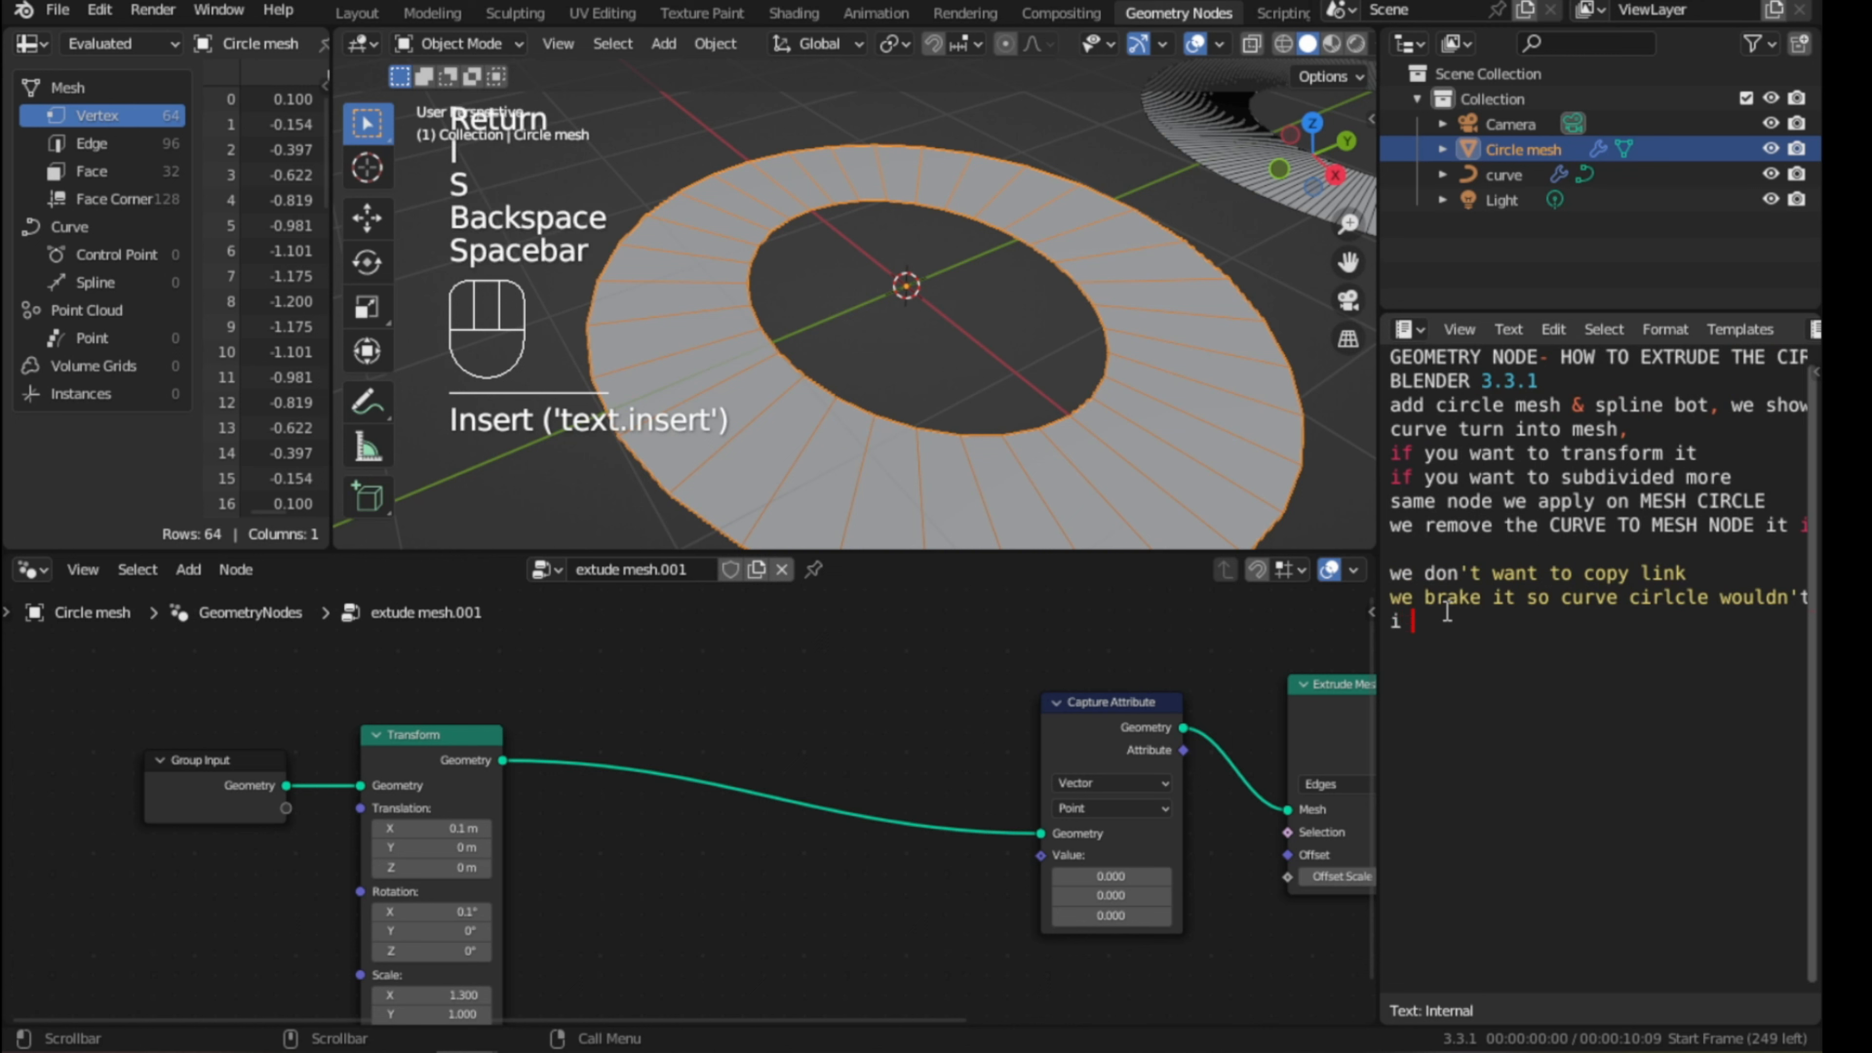
key(BackSpace)
text(ge something)
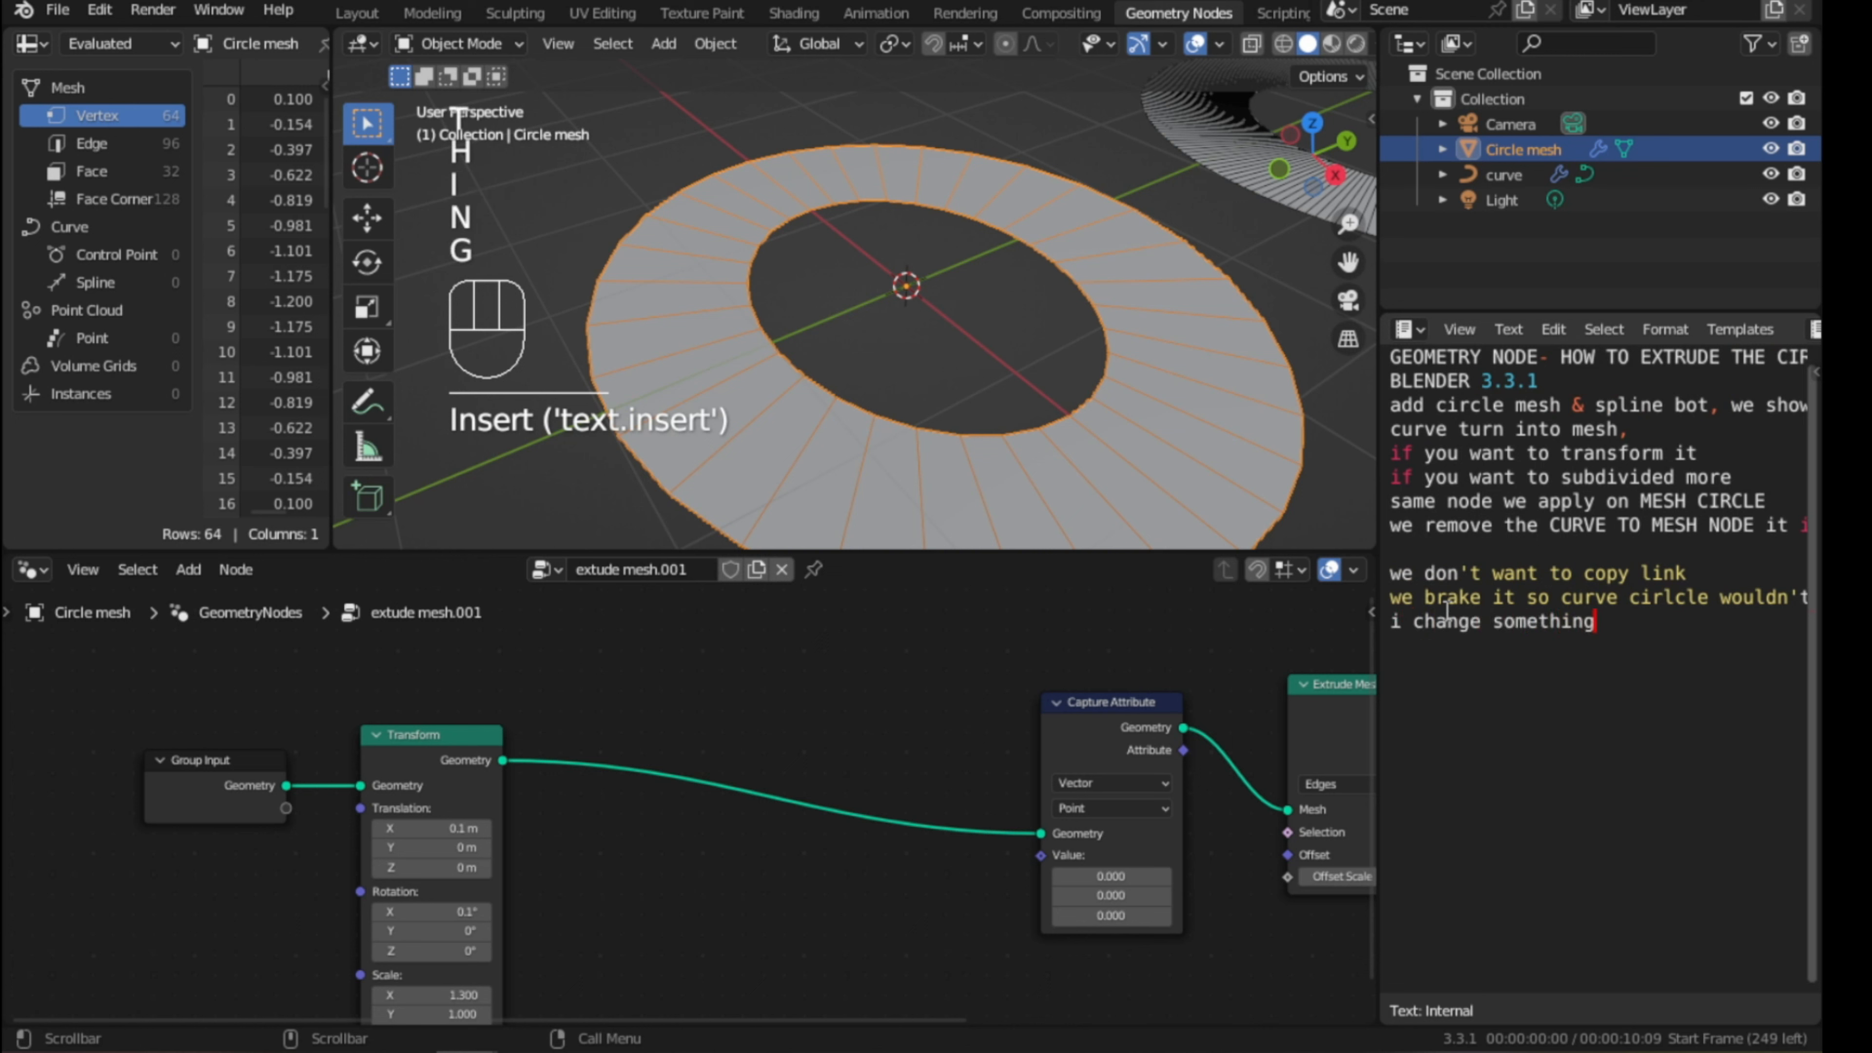
key(Return)
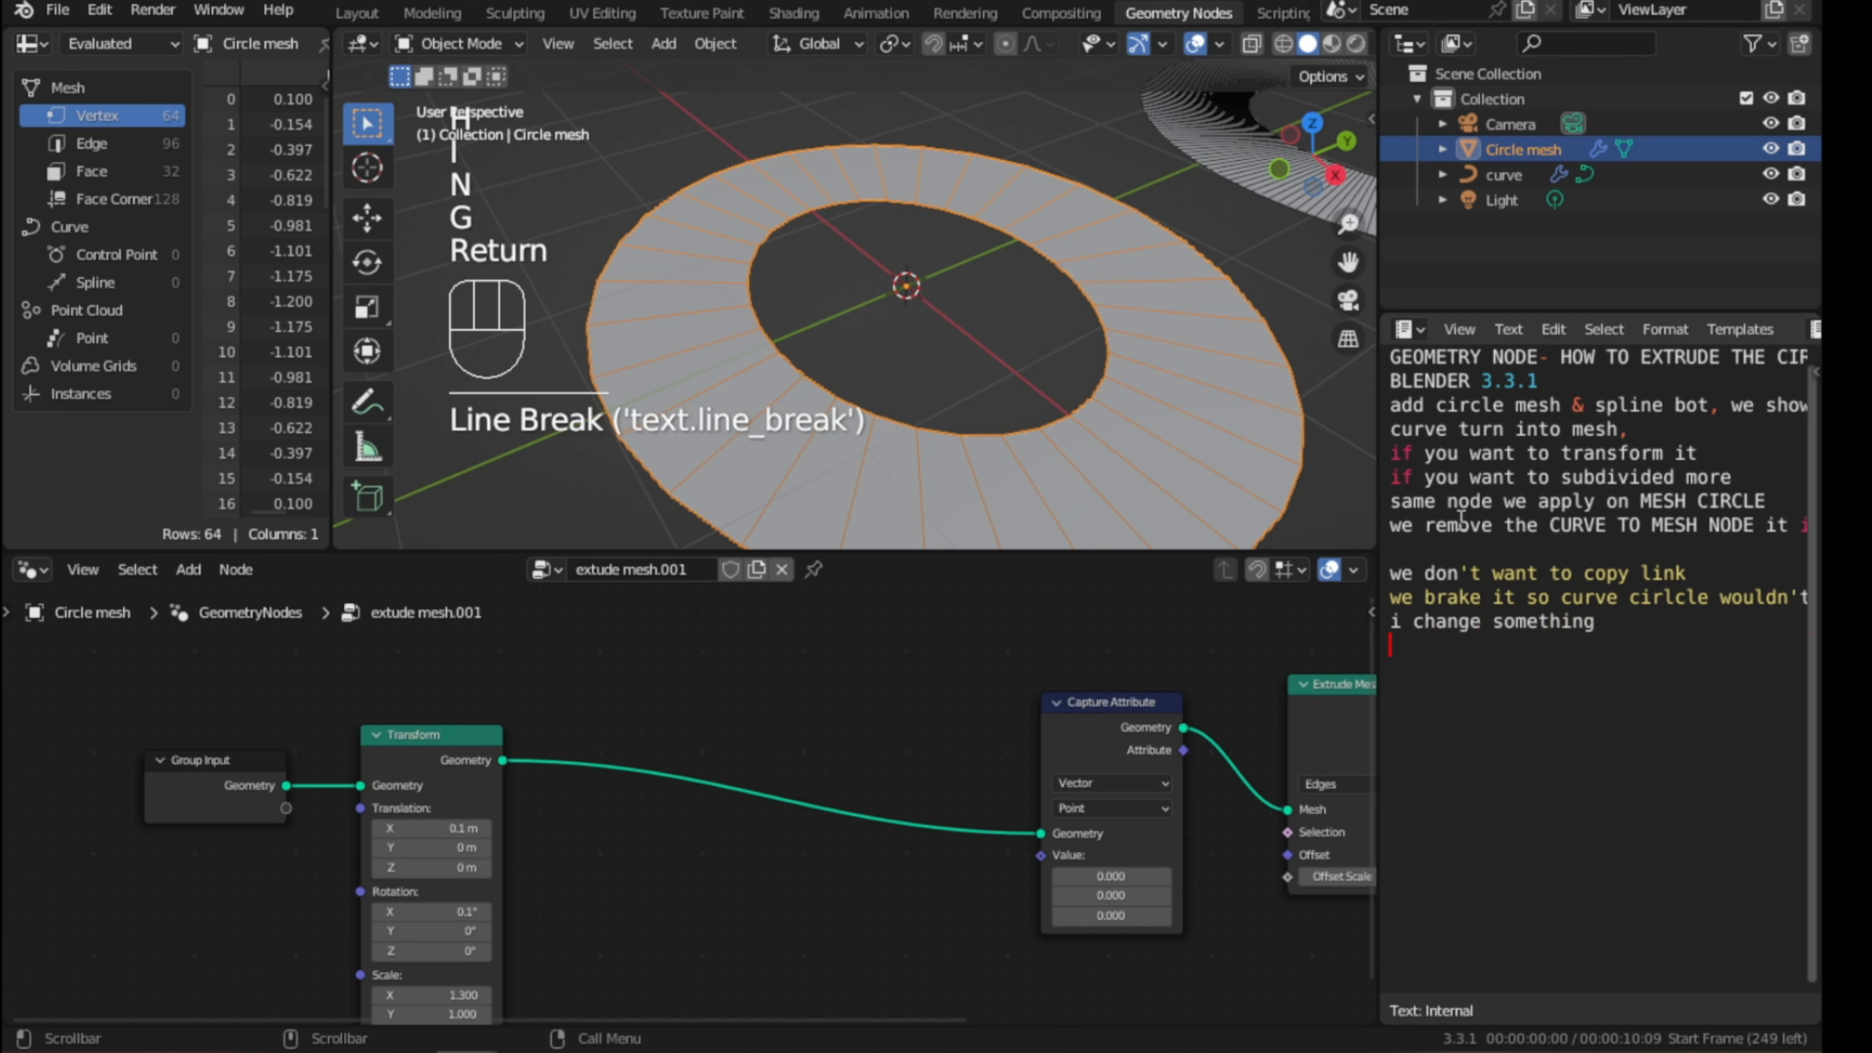
- Narrow the text area to enlarge the node editor, and move the Transform node closer to Capture Attribute
drag(1378, 535, 1610, 535)
scroll(756, 746, down, 2)
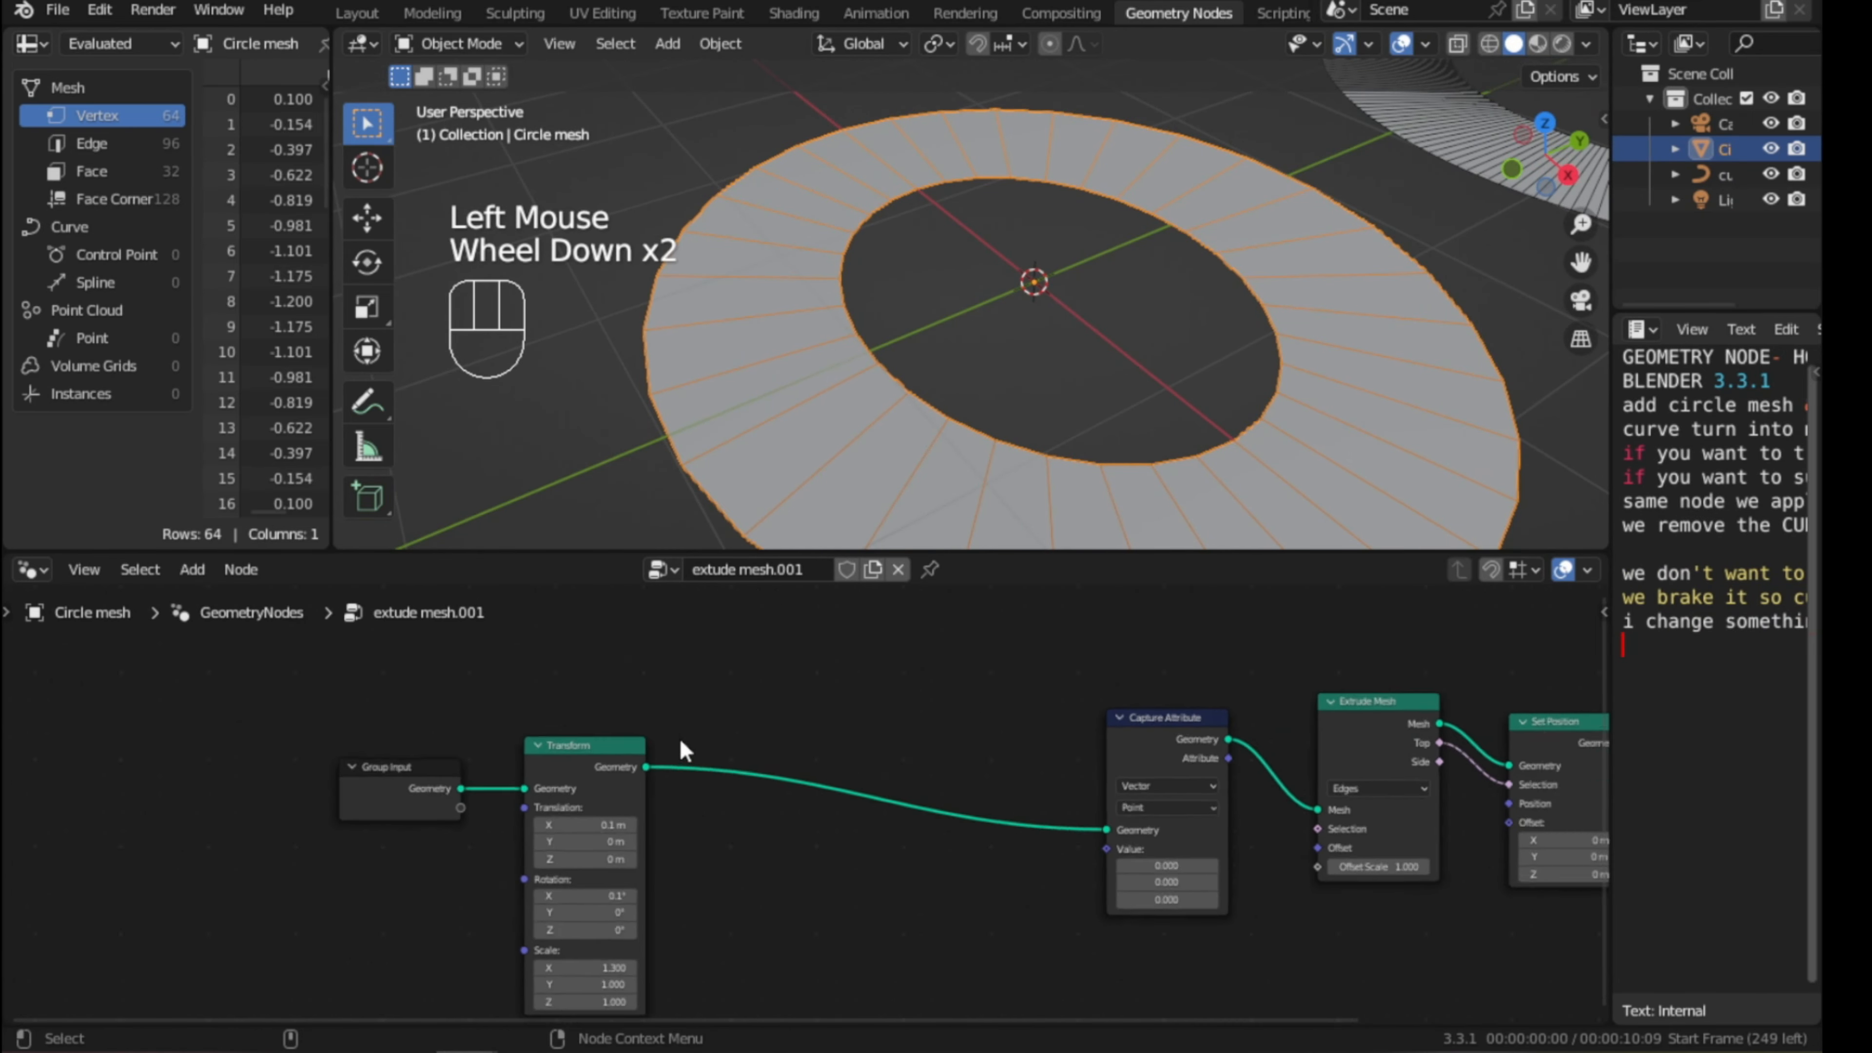
scroll(756, 747, up, 2)
drag(518, 724, 709, 696)
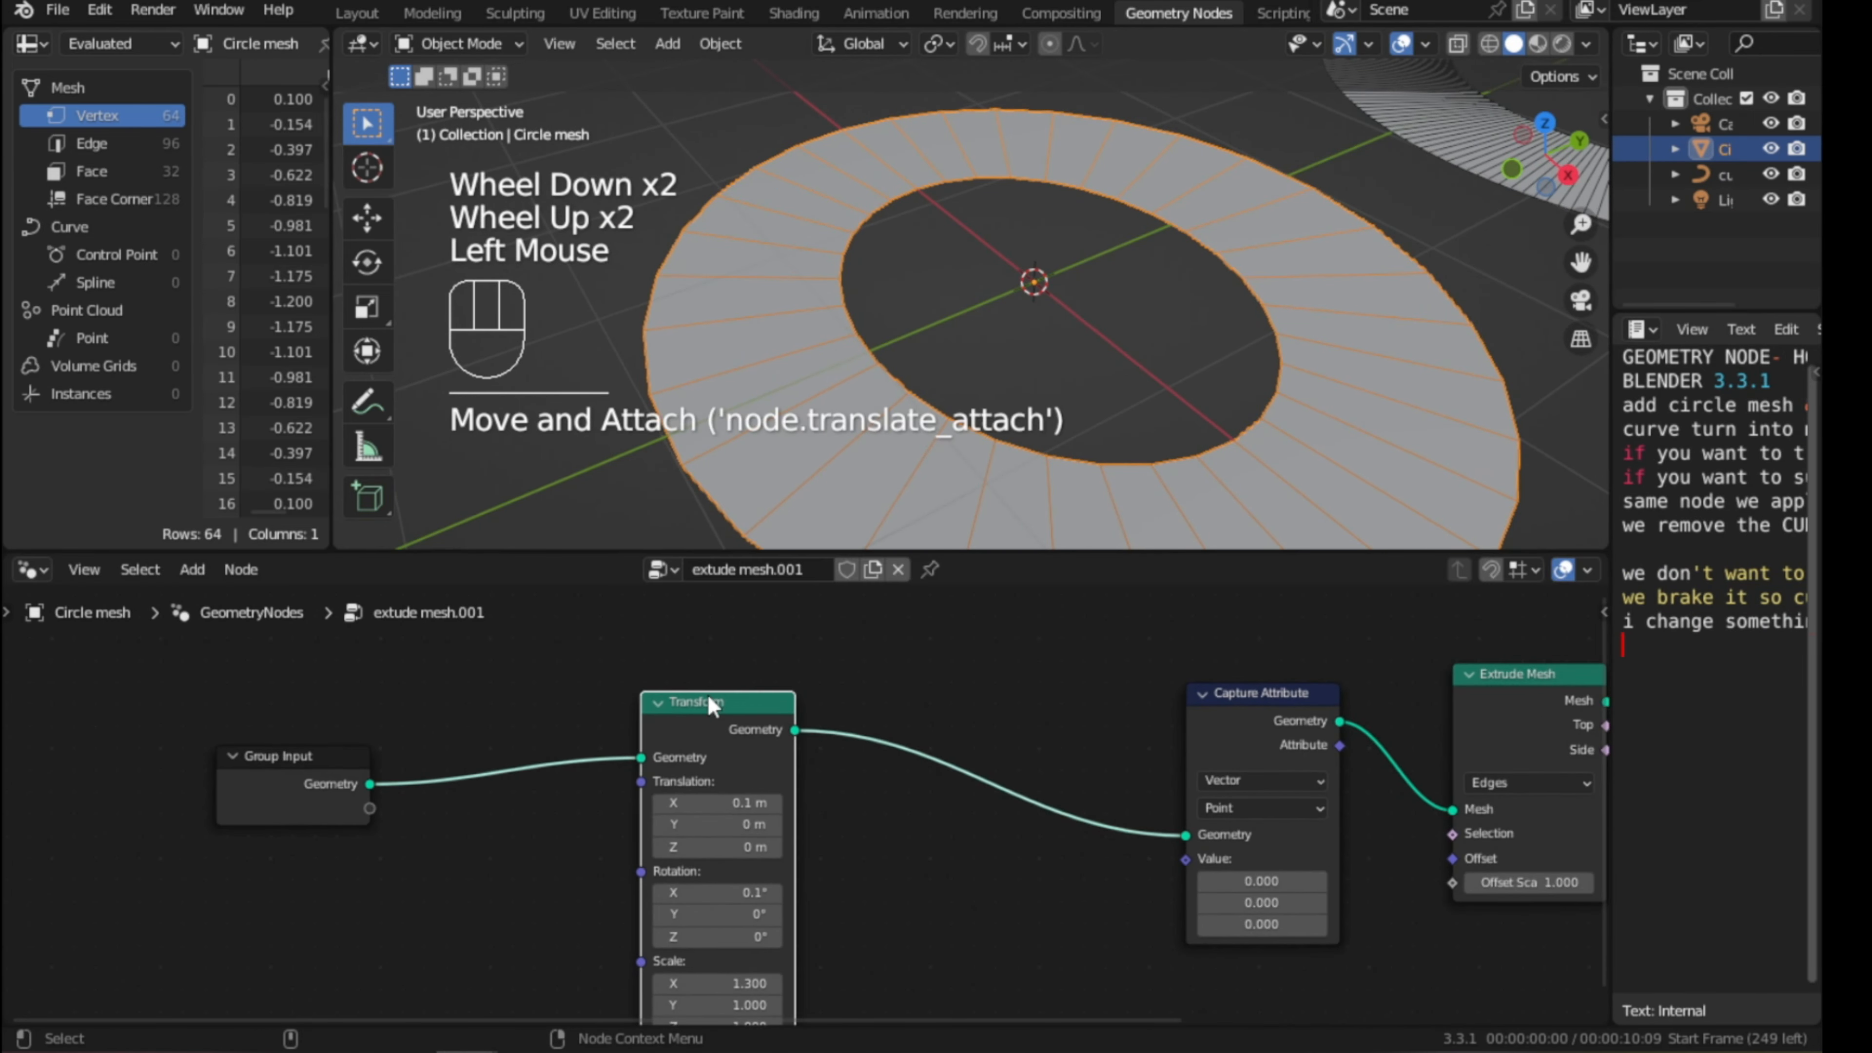
- Try an X translation of -0.1 m and an X scale of 1.1 in the Transform node, and reset them to 0 m and 1
mouse_move(721, 805)
mouse_down()
mouse_move(787, 805)
mouse_move(713, 805)
mouse_up()
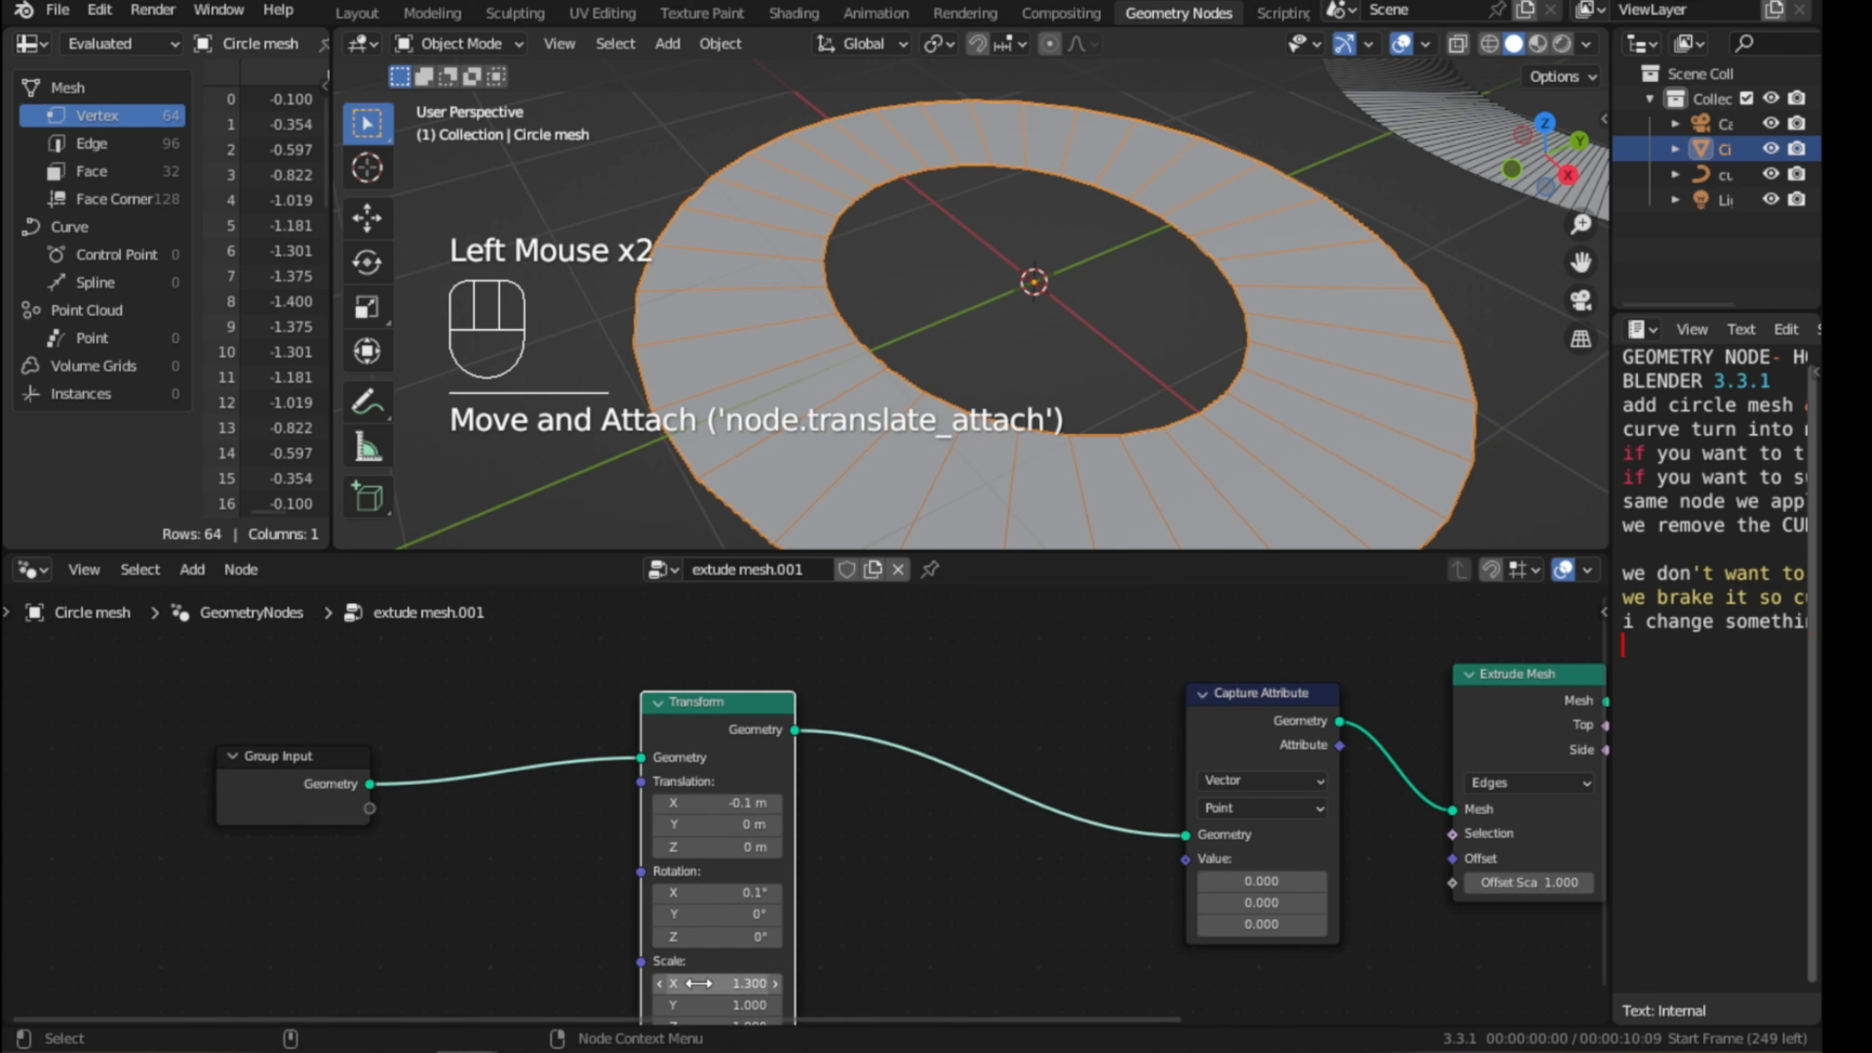
mouse_move(706, 983)
mouse_down()
mouse_move(870, 983)
mouse_move(692, 983)
mouse_up()
click(745, 803)
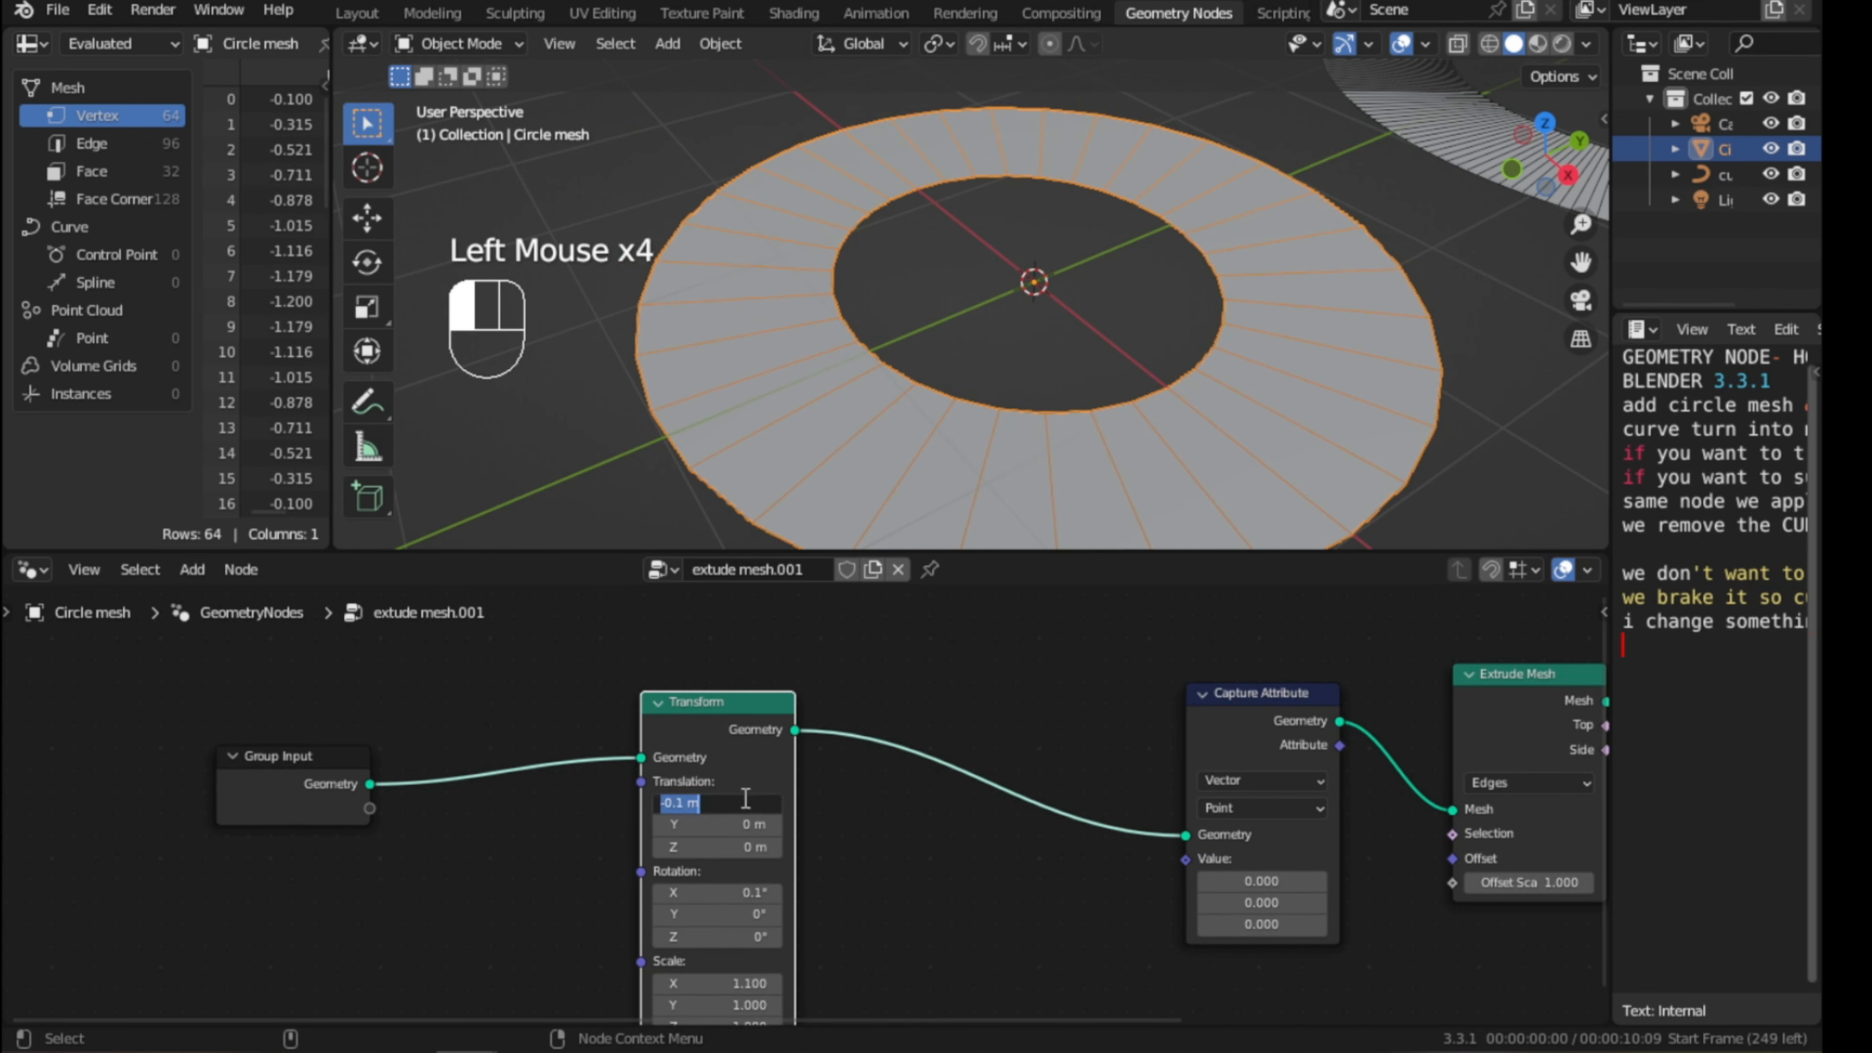
text(0)
key(Tab)
key(Tab)
key(Tab)
key(Tab)
key(Tab)
key(Tab)
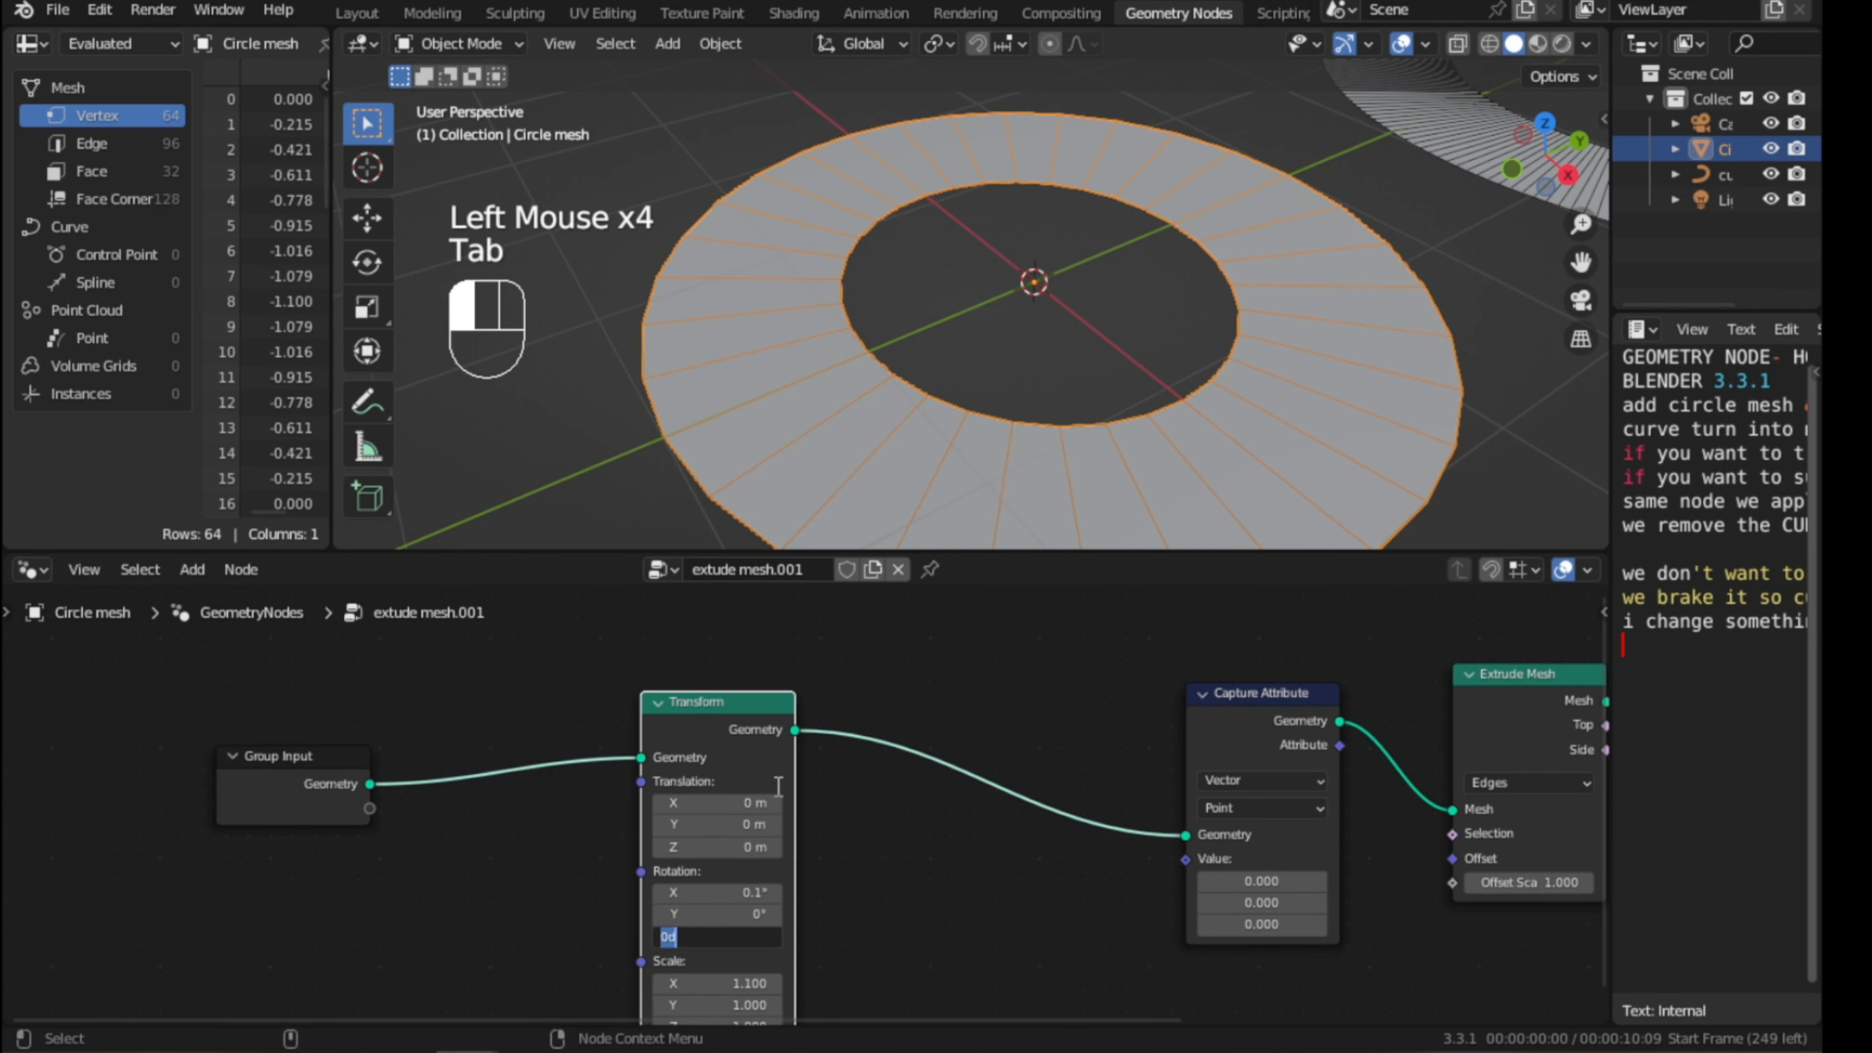
text(1)
key(Tab)
key(Tab)
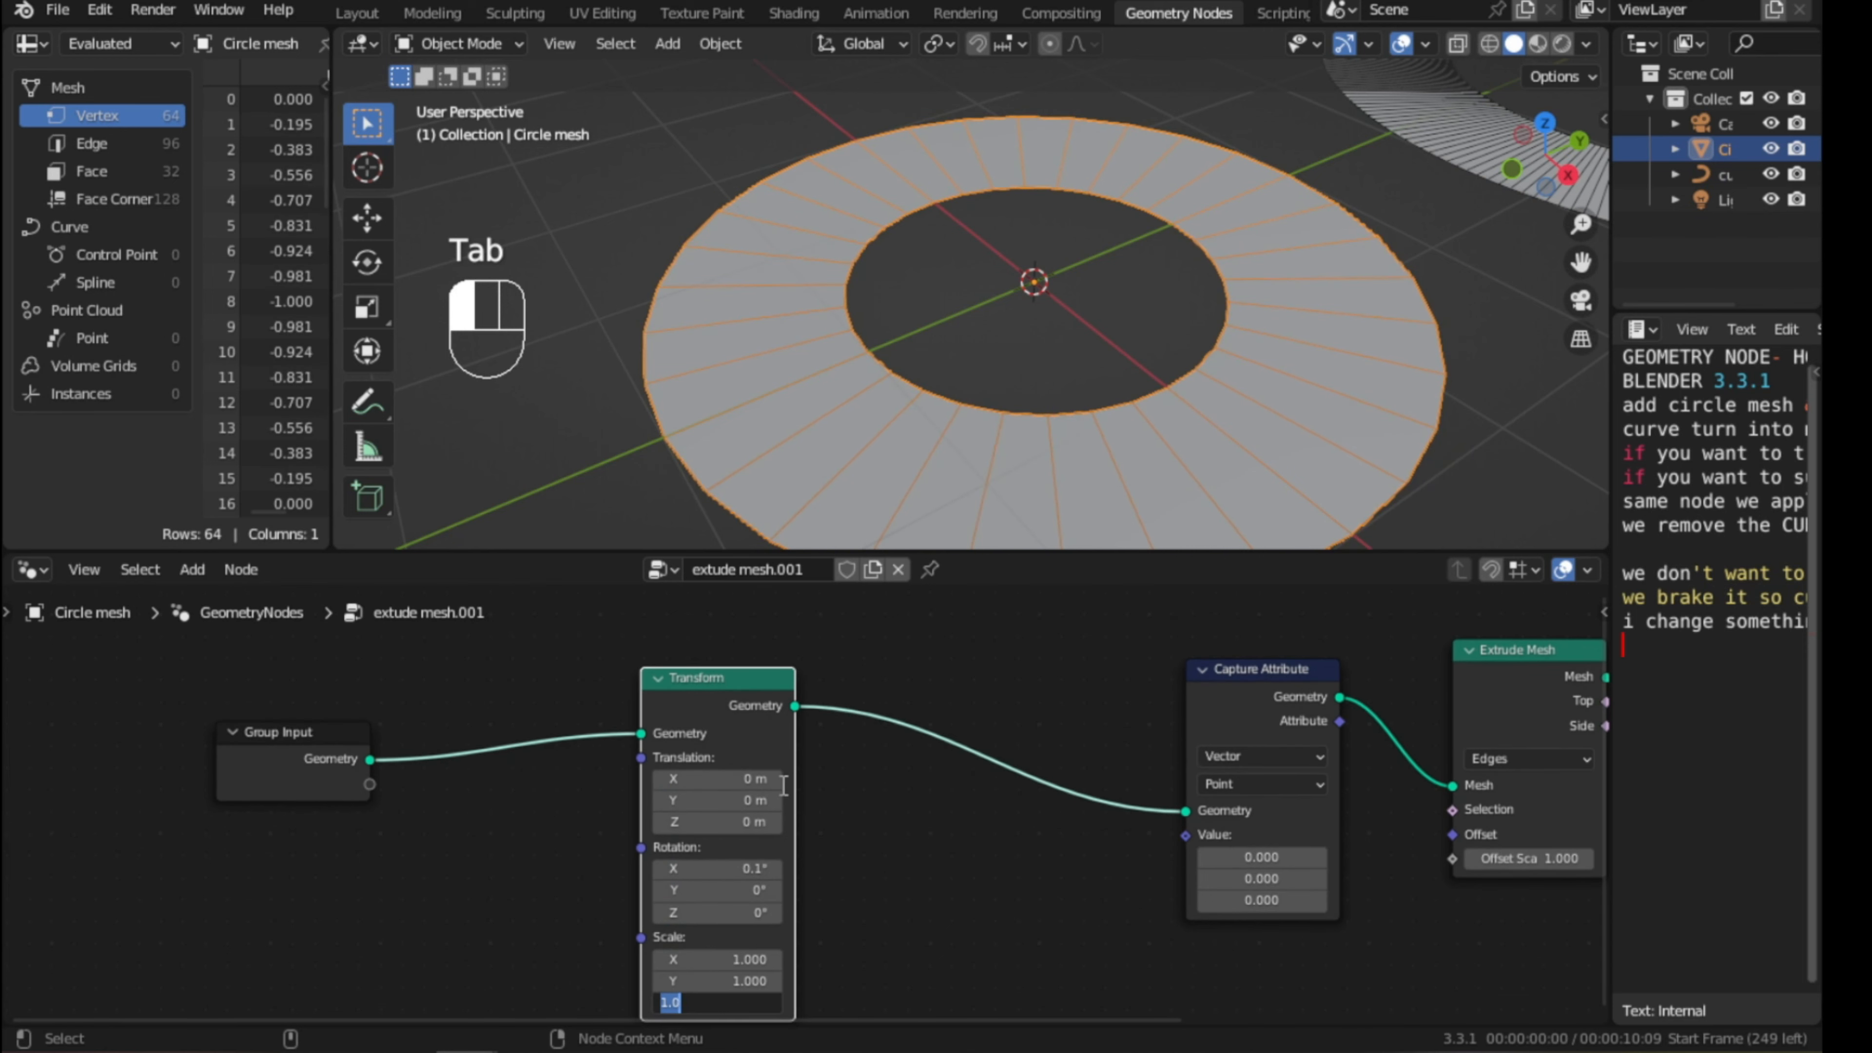
- Leave the Transform node's Z scale at 1 and activate the Move tool in the 3D viewport
key(Return)
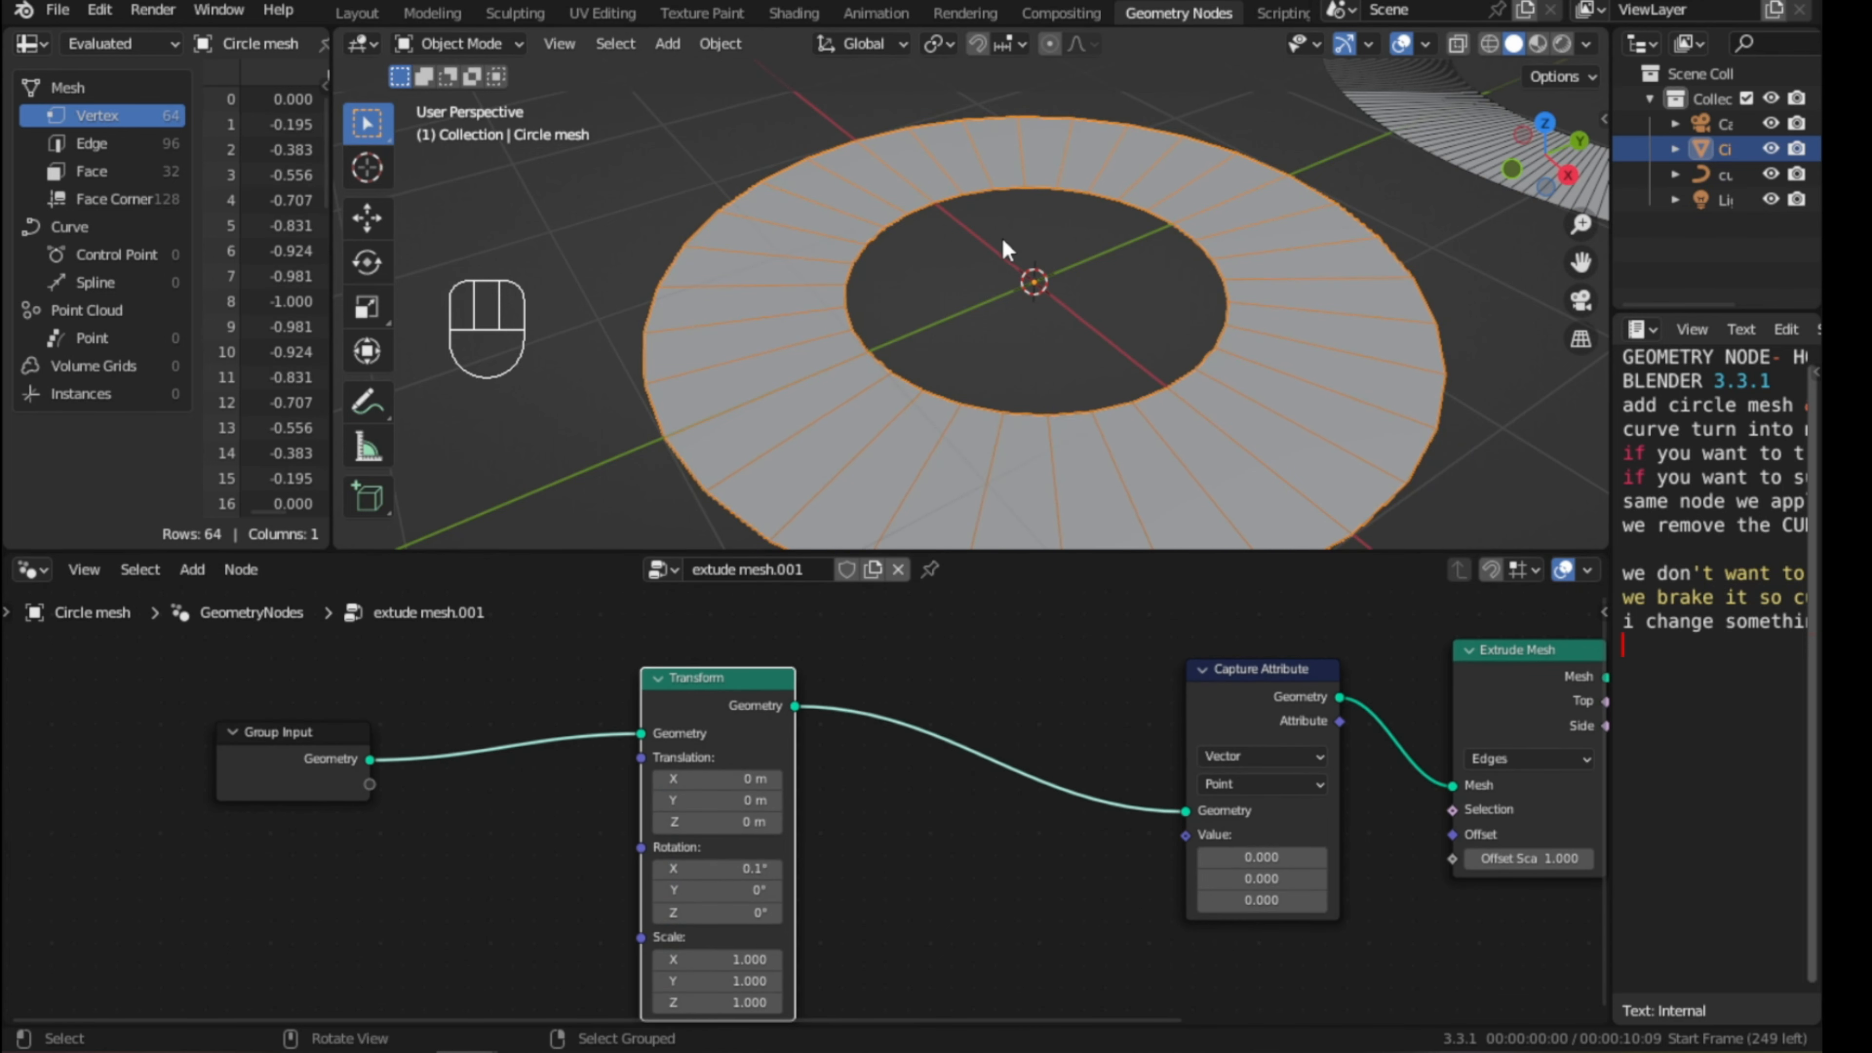
scroll(1008, 251, down, 4)
shift+middle_drag(1091, 299, 526, 341)
click(372, 216)
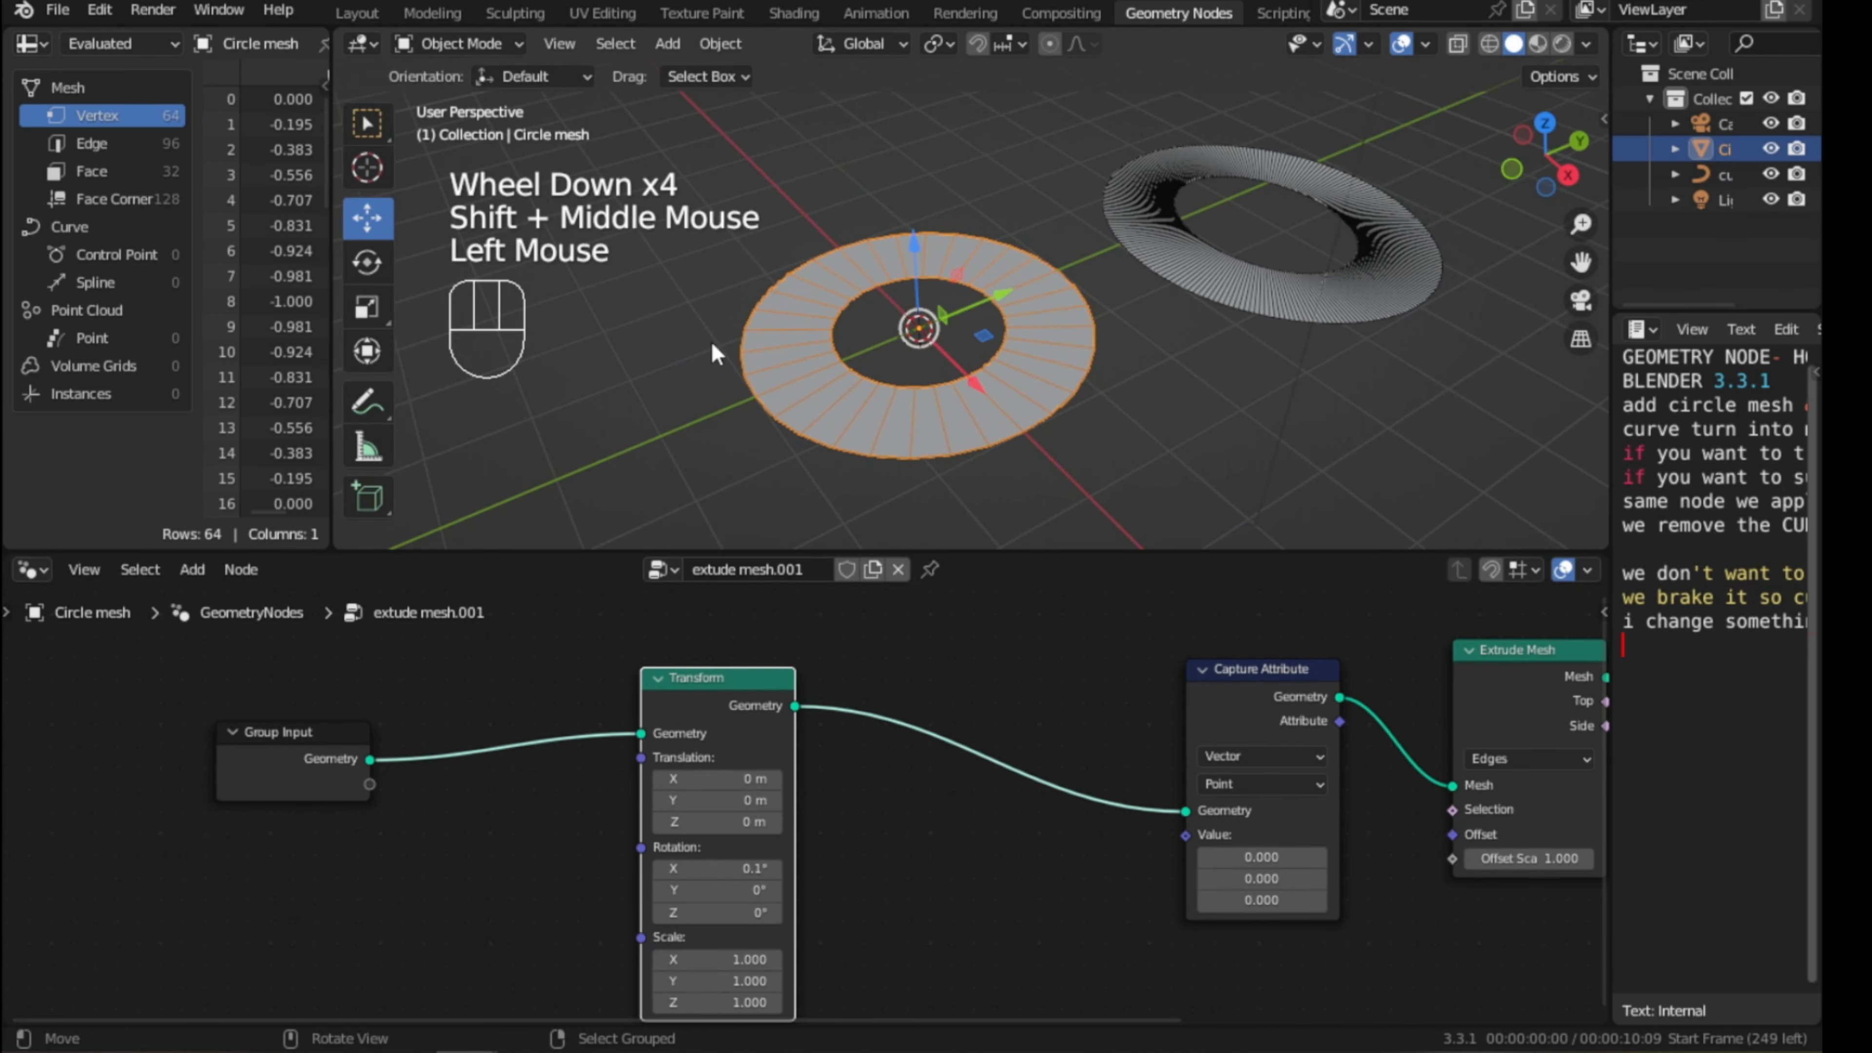
scroll(811, 352, up, 2)
scroll(833, 357, down, 1)
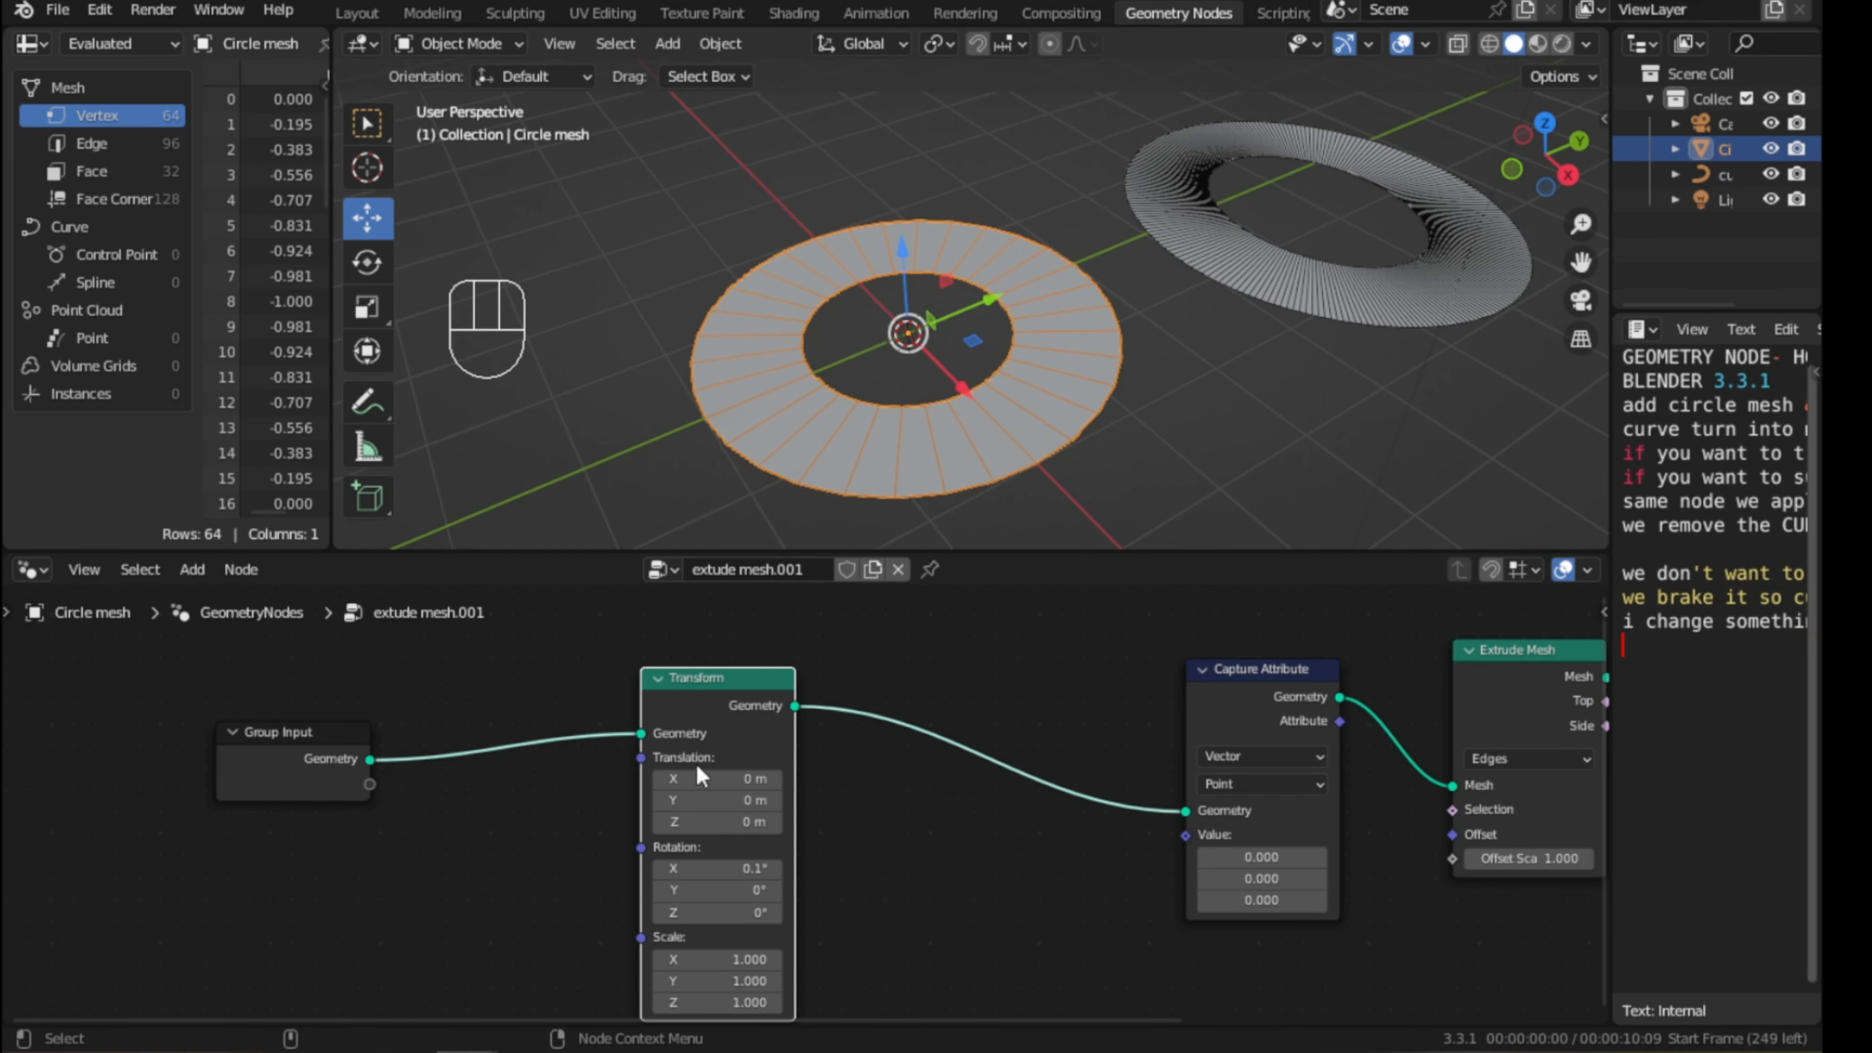
- Add a Grid node on the link between the Transform and Capture Attribute nodes so that its mesh feeds Capture Attribute
click(869, 779)
key(shift+a)
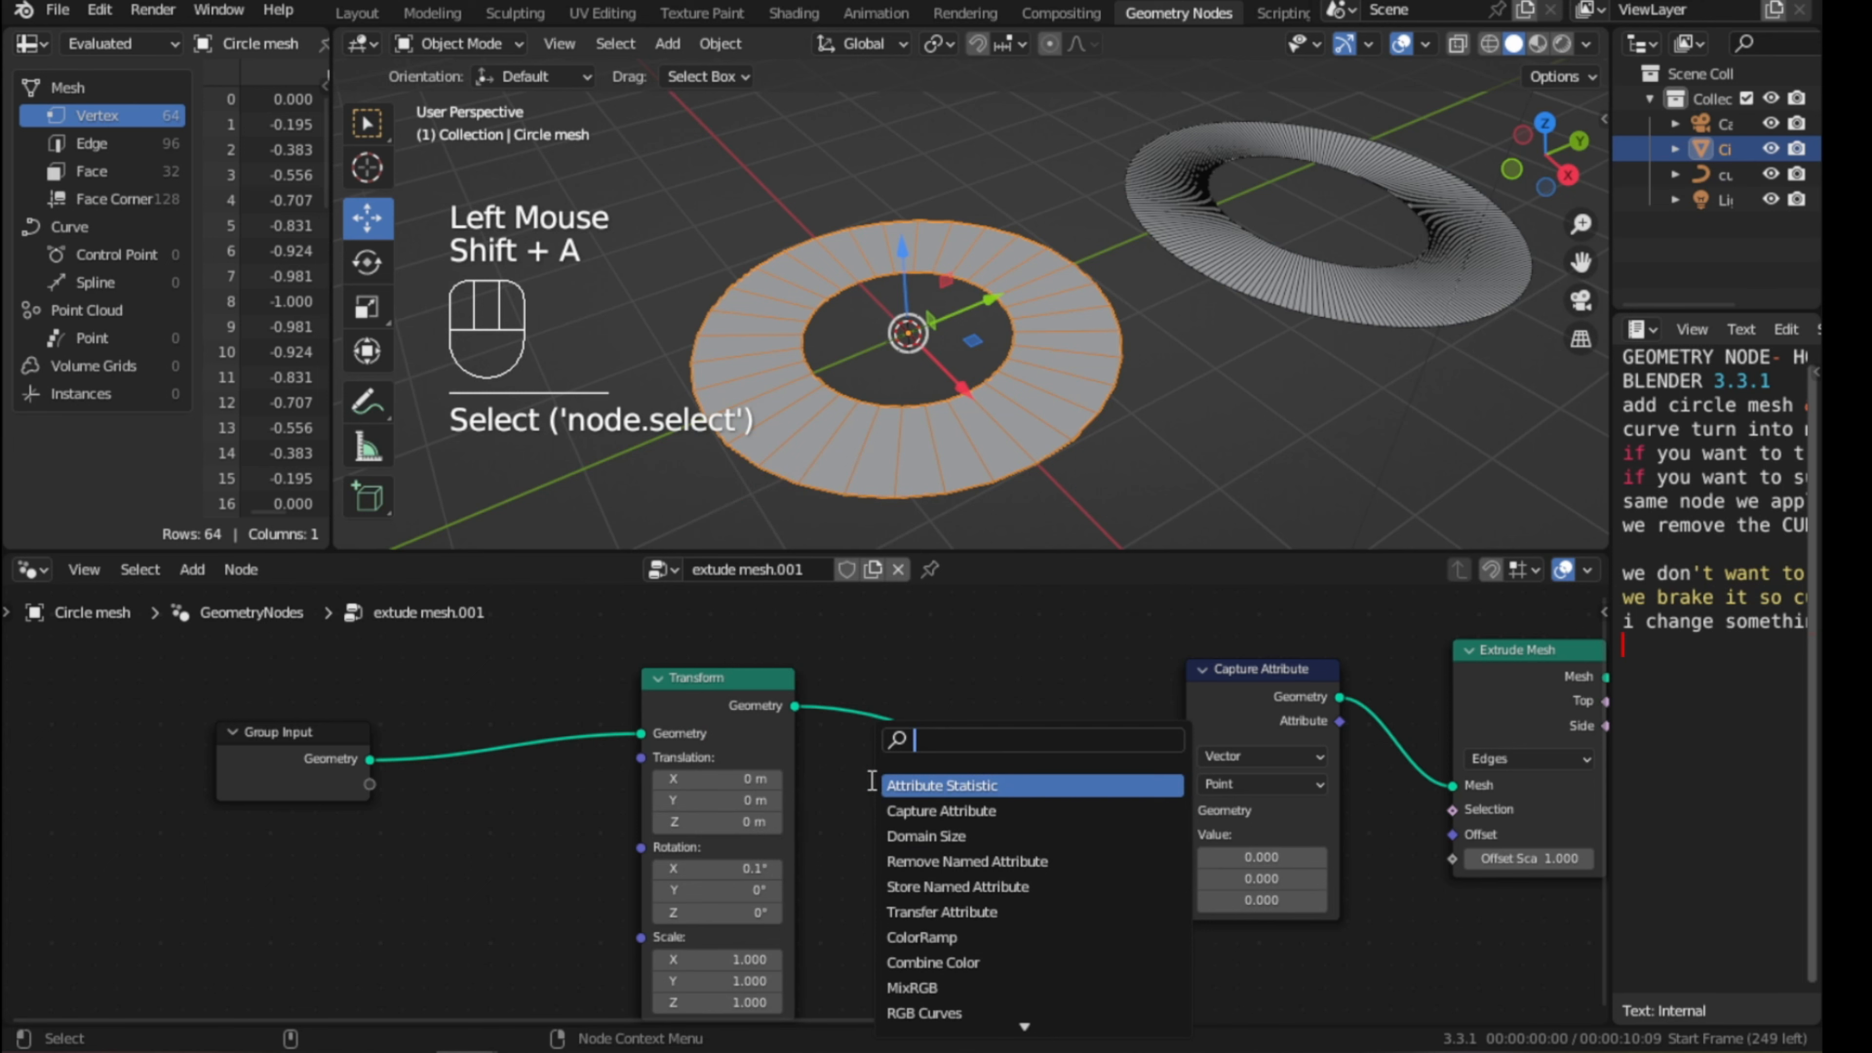
text(grid)
key(Return)
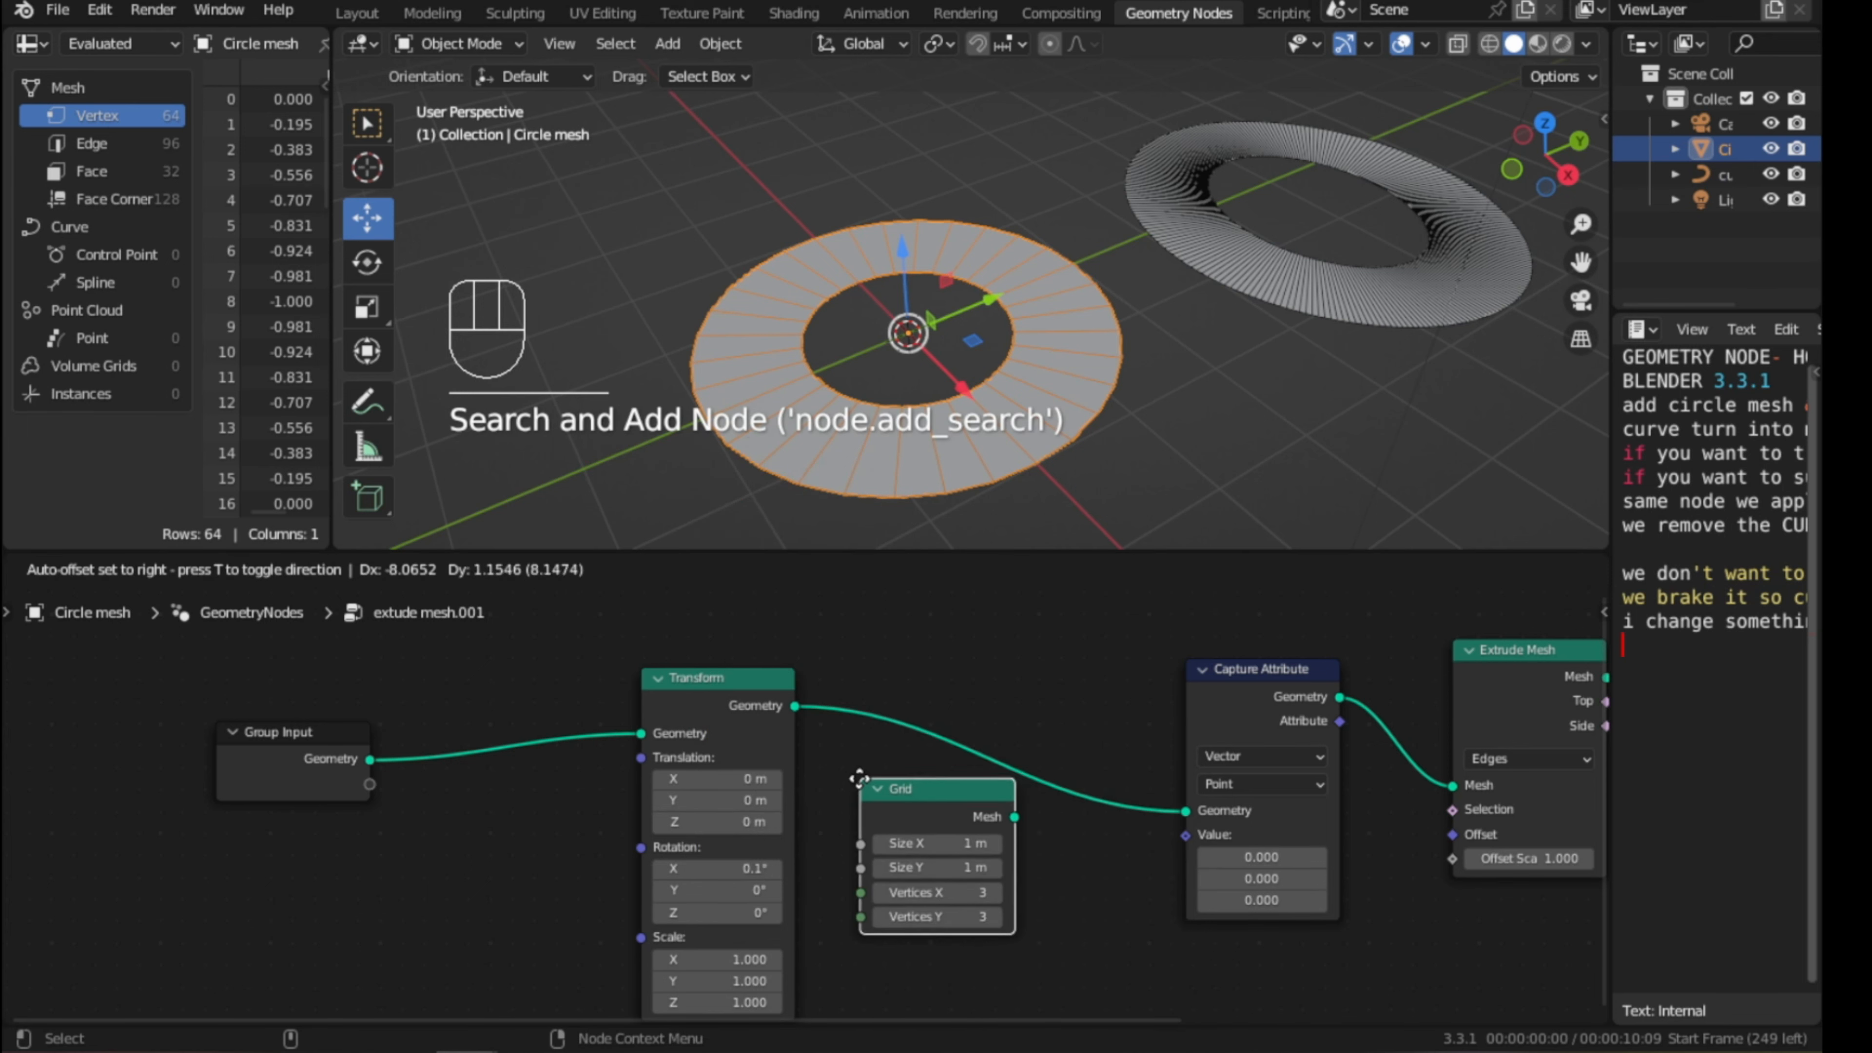
click(882, 664)
middle_drag(870, 369, 969, 354)
scroll(884, 325, up, 2)
scroll(885, 325, up, 1)
shift+scroll(885, 325, up, 1)
scroll(988, 413, up, 1)
scroll(989, 417, up, 1)
scroll(989, 417, down, 1)
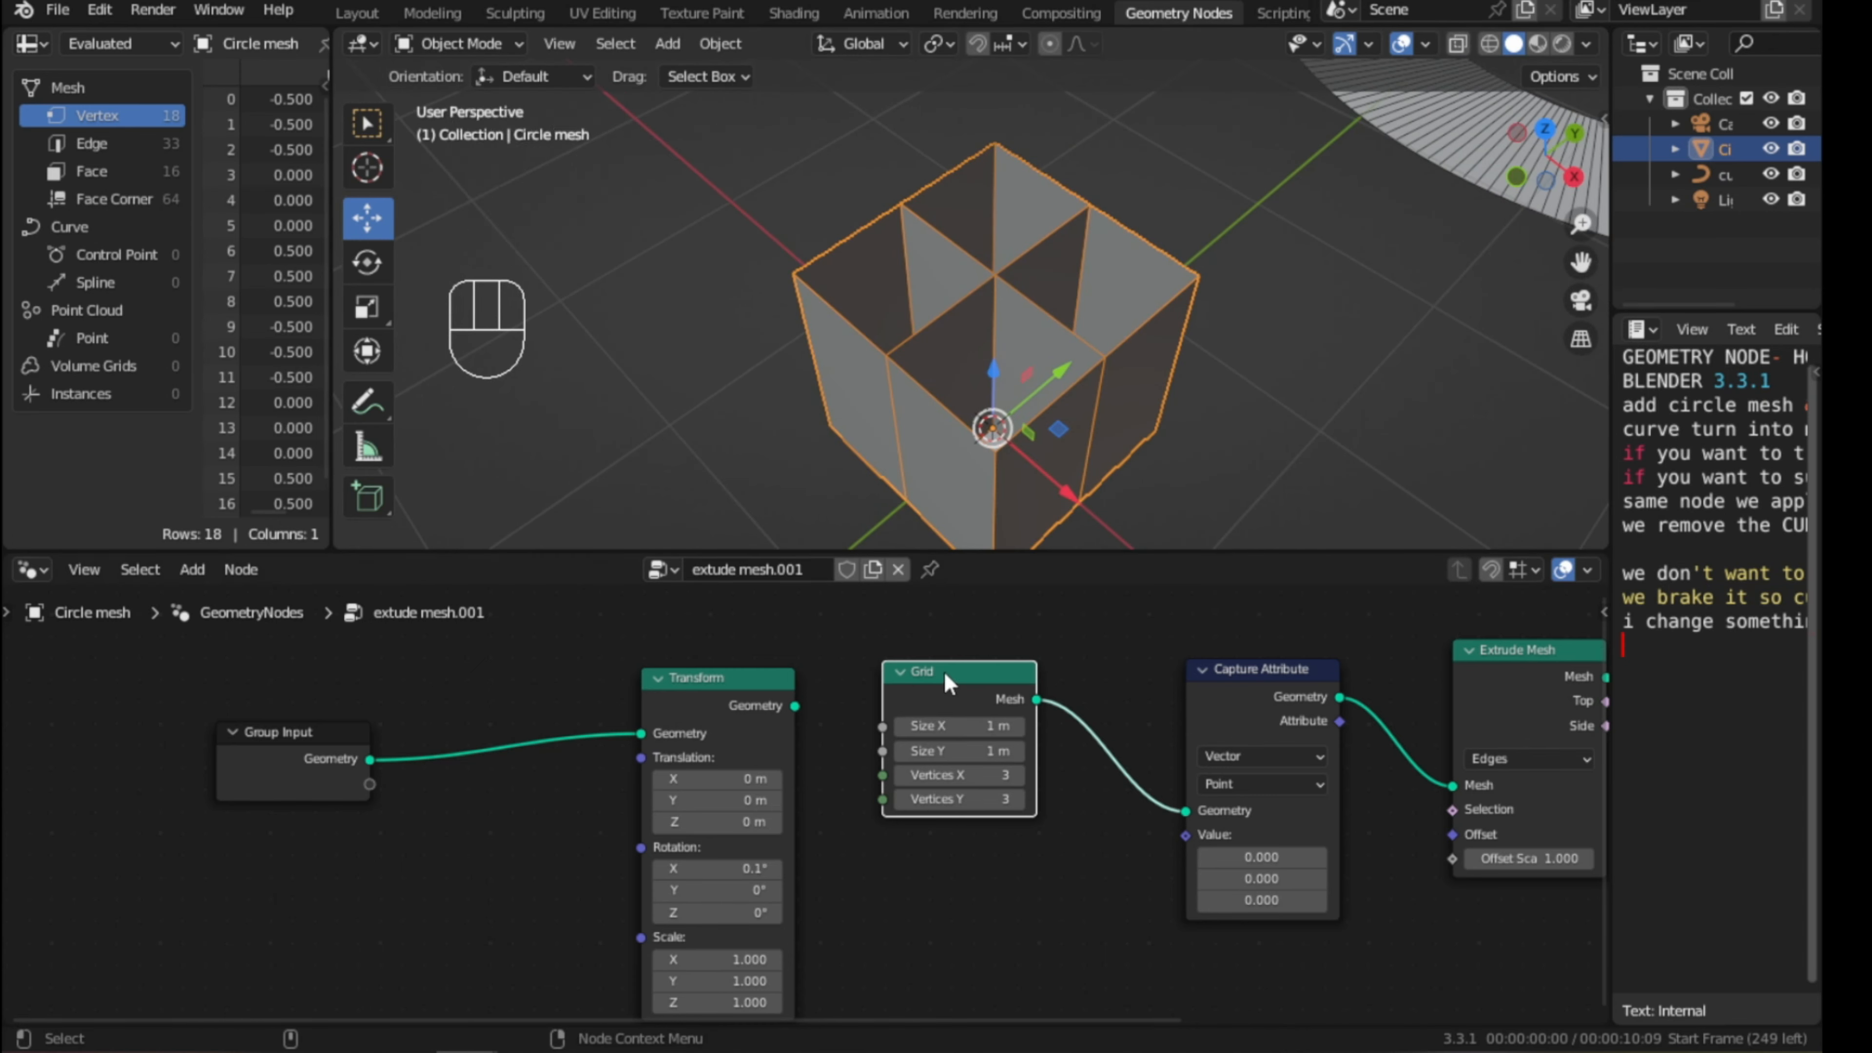
- Disconnect the Grid node, move it below the link, and reconnect Transform's geometry to Capture Attribute
mouse_move(949, 683)
mouse_down()
mouse_move(538, 696)
mouse_move(962, 685)
mouse_up()
click(920, 672)
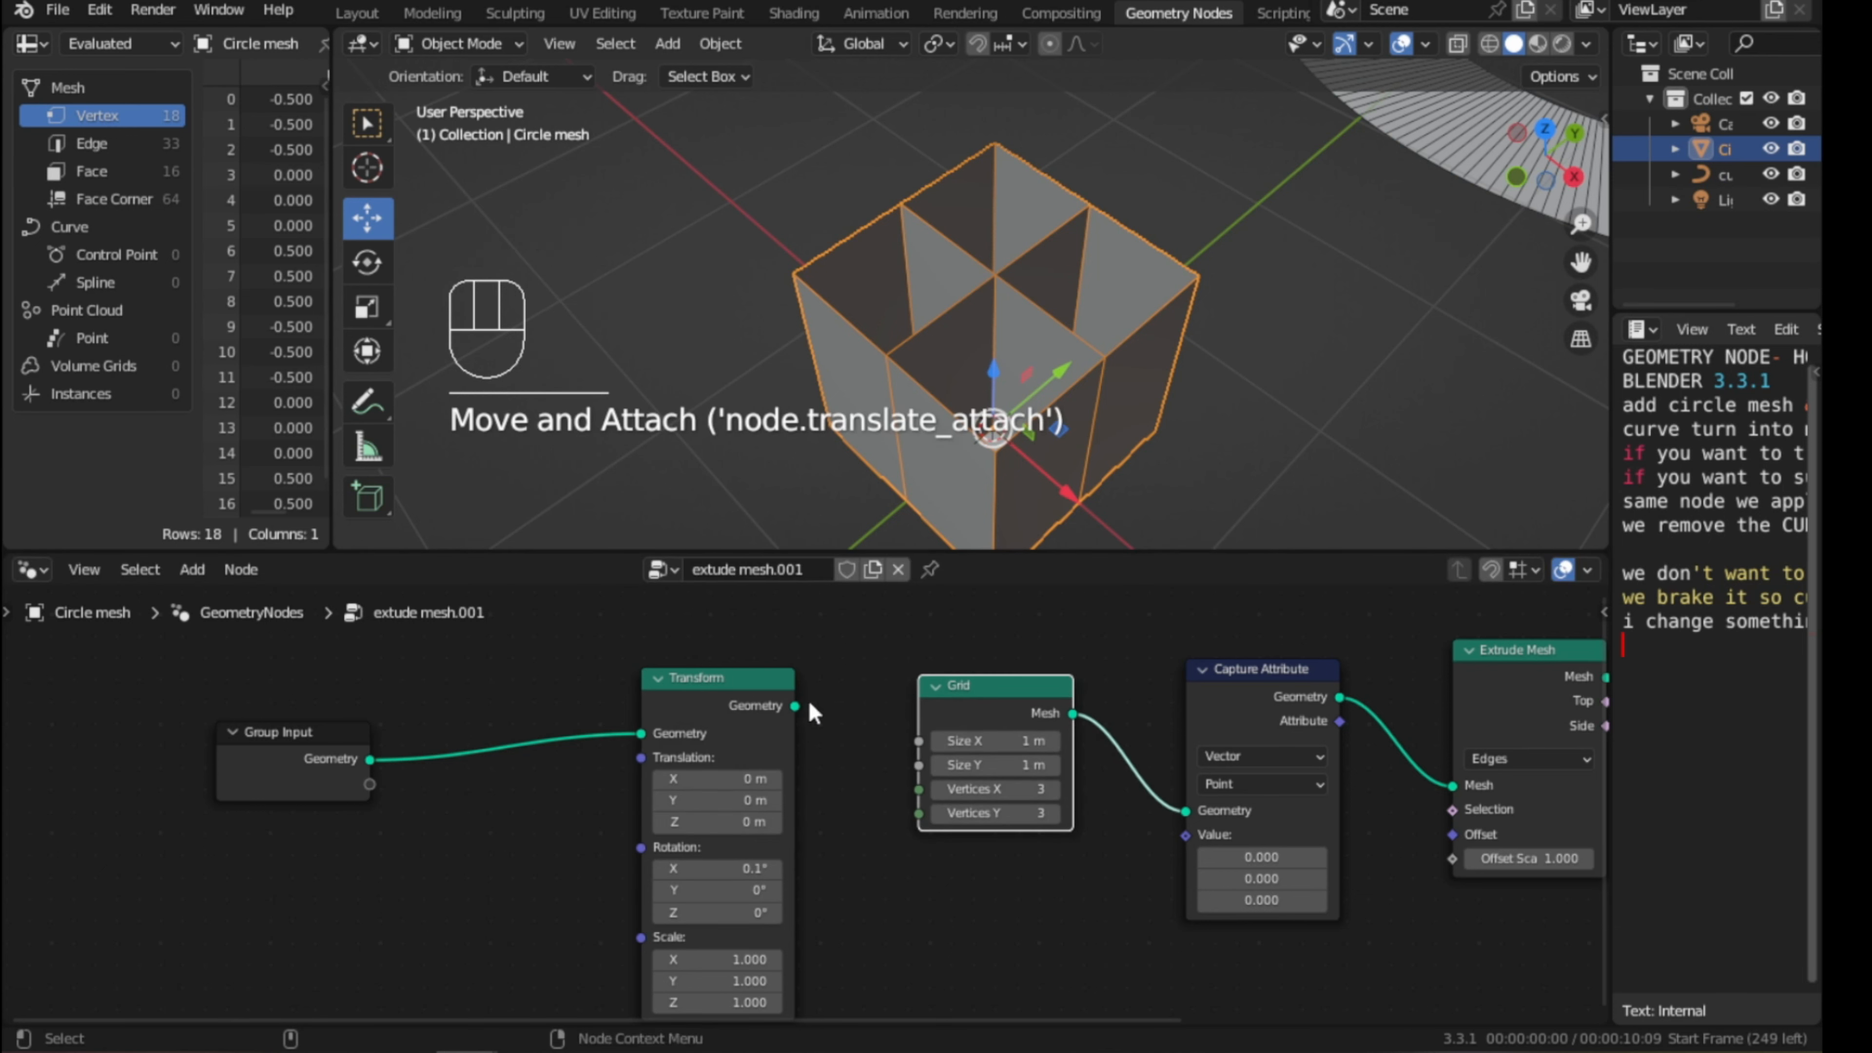
click(949, 693)
drag(1185, 811, 1122, 738)
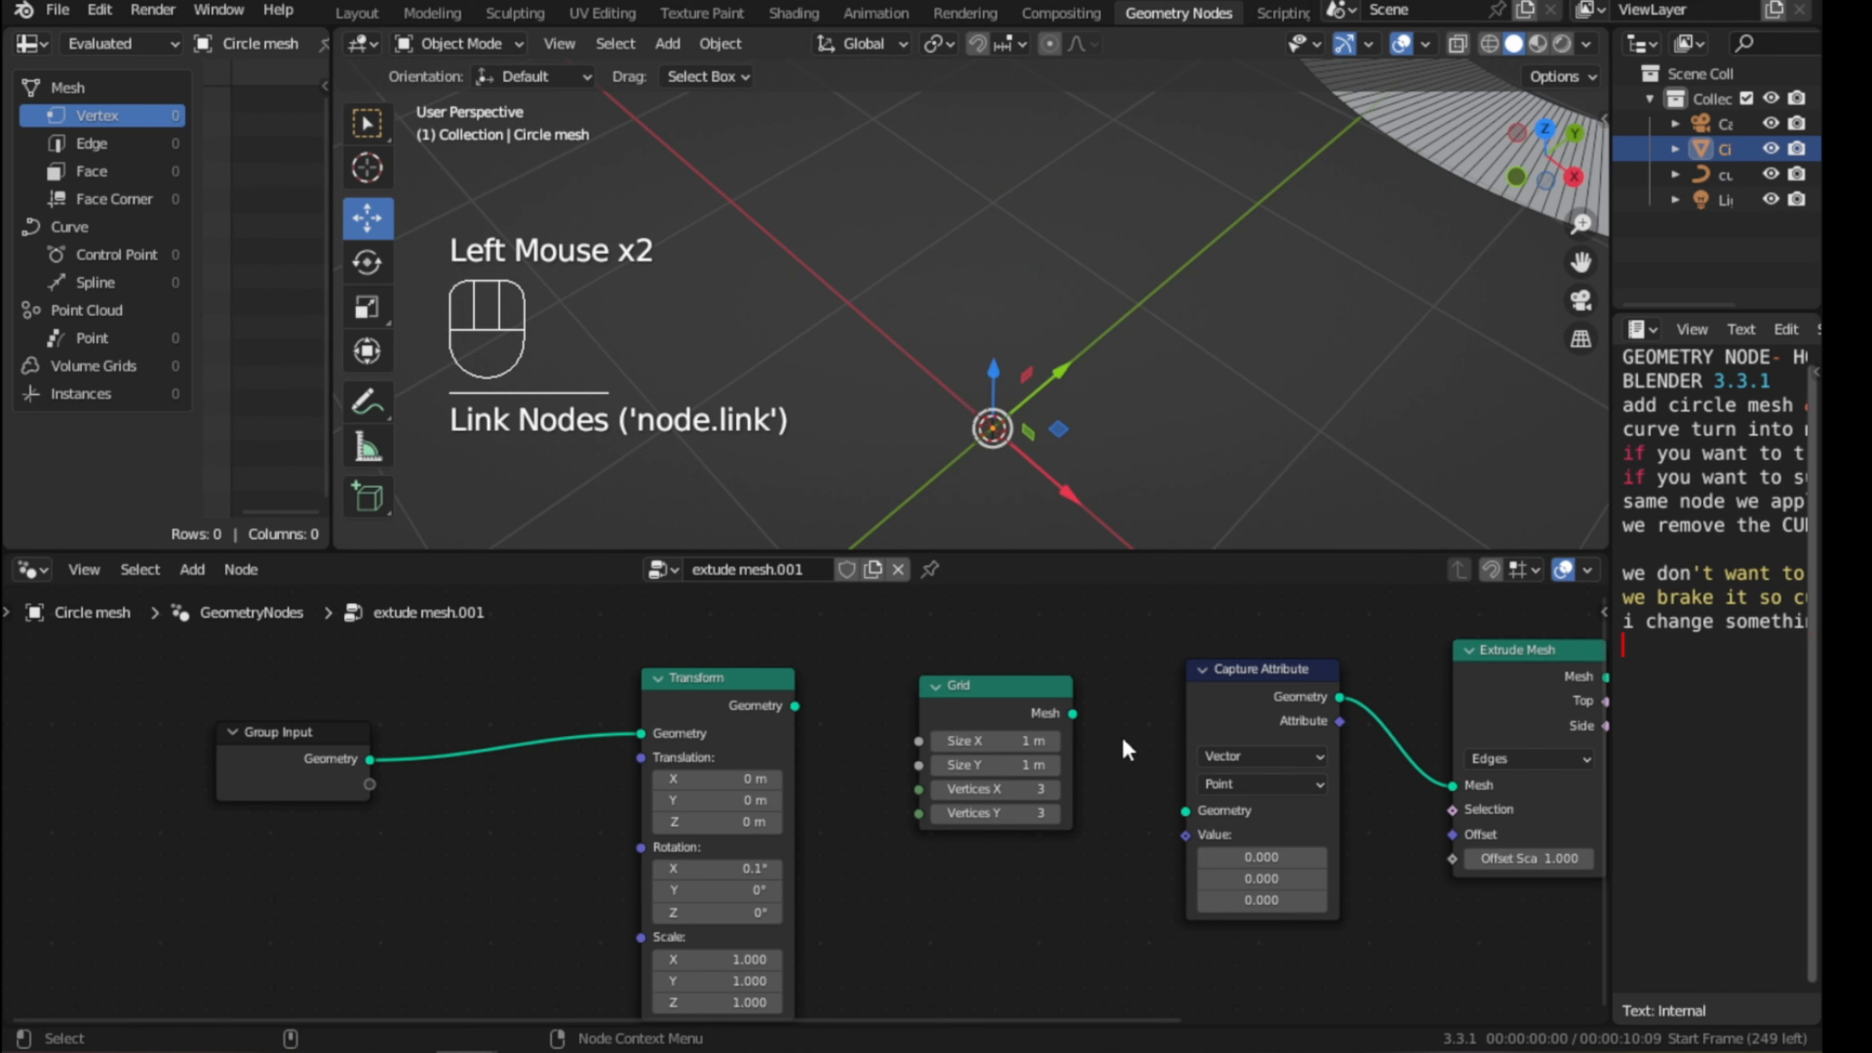
drag(958, 689, 899, 958)
drag(795, 706, 1186, 811)
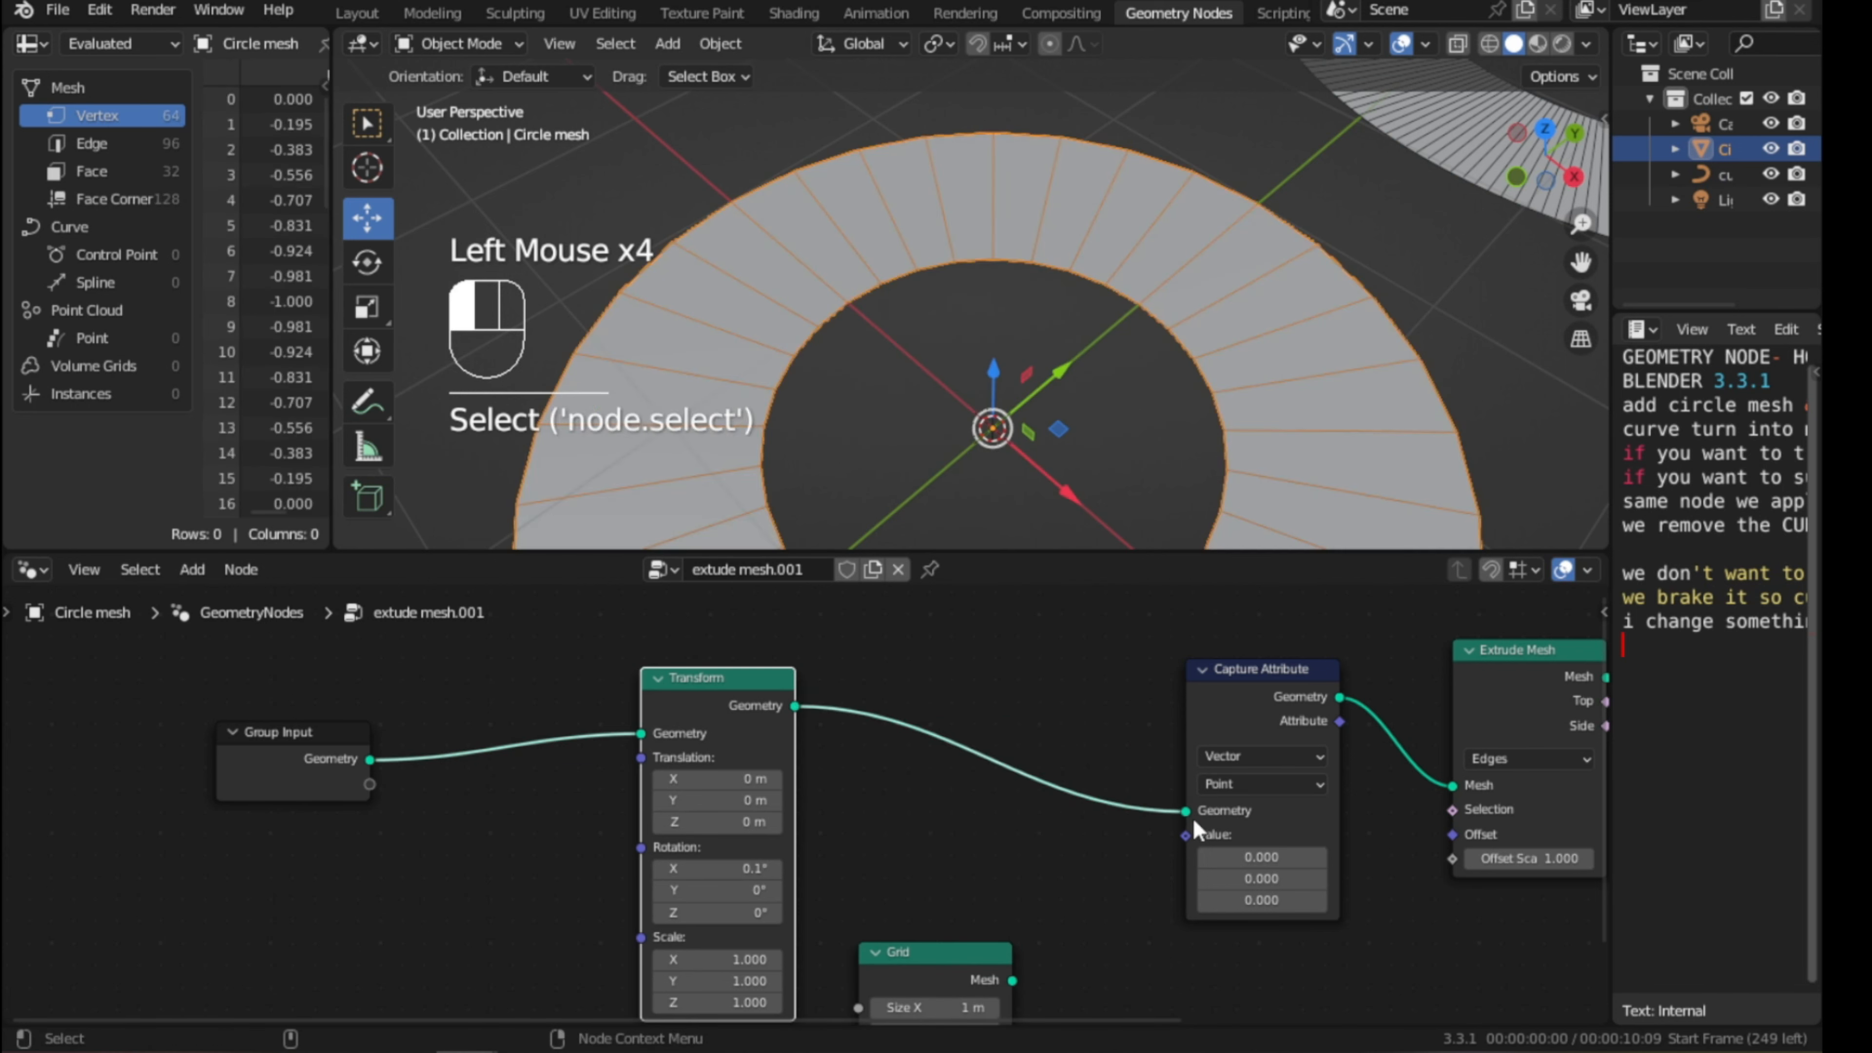
- Feed the Grid node into Transform in place of Group Input, and set its Size X to 4.3 m and Size Y to 3.7 m
drag(986, 947, 601, 705)
scroll(641, 727, up, 2)
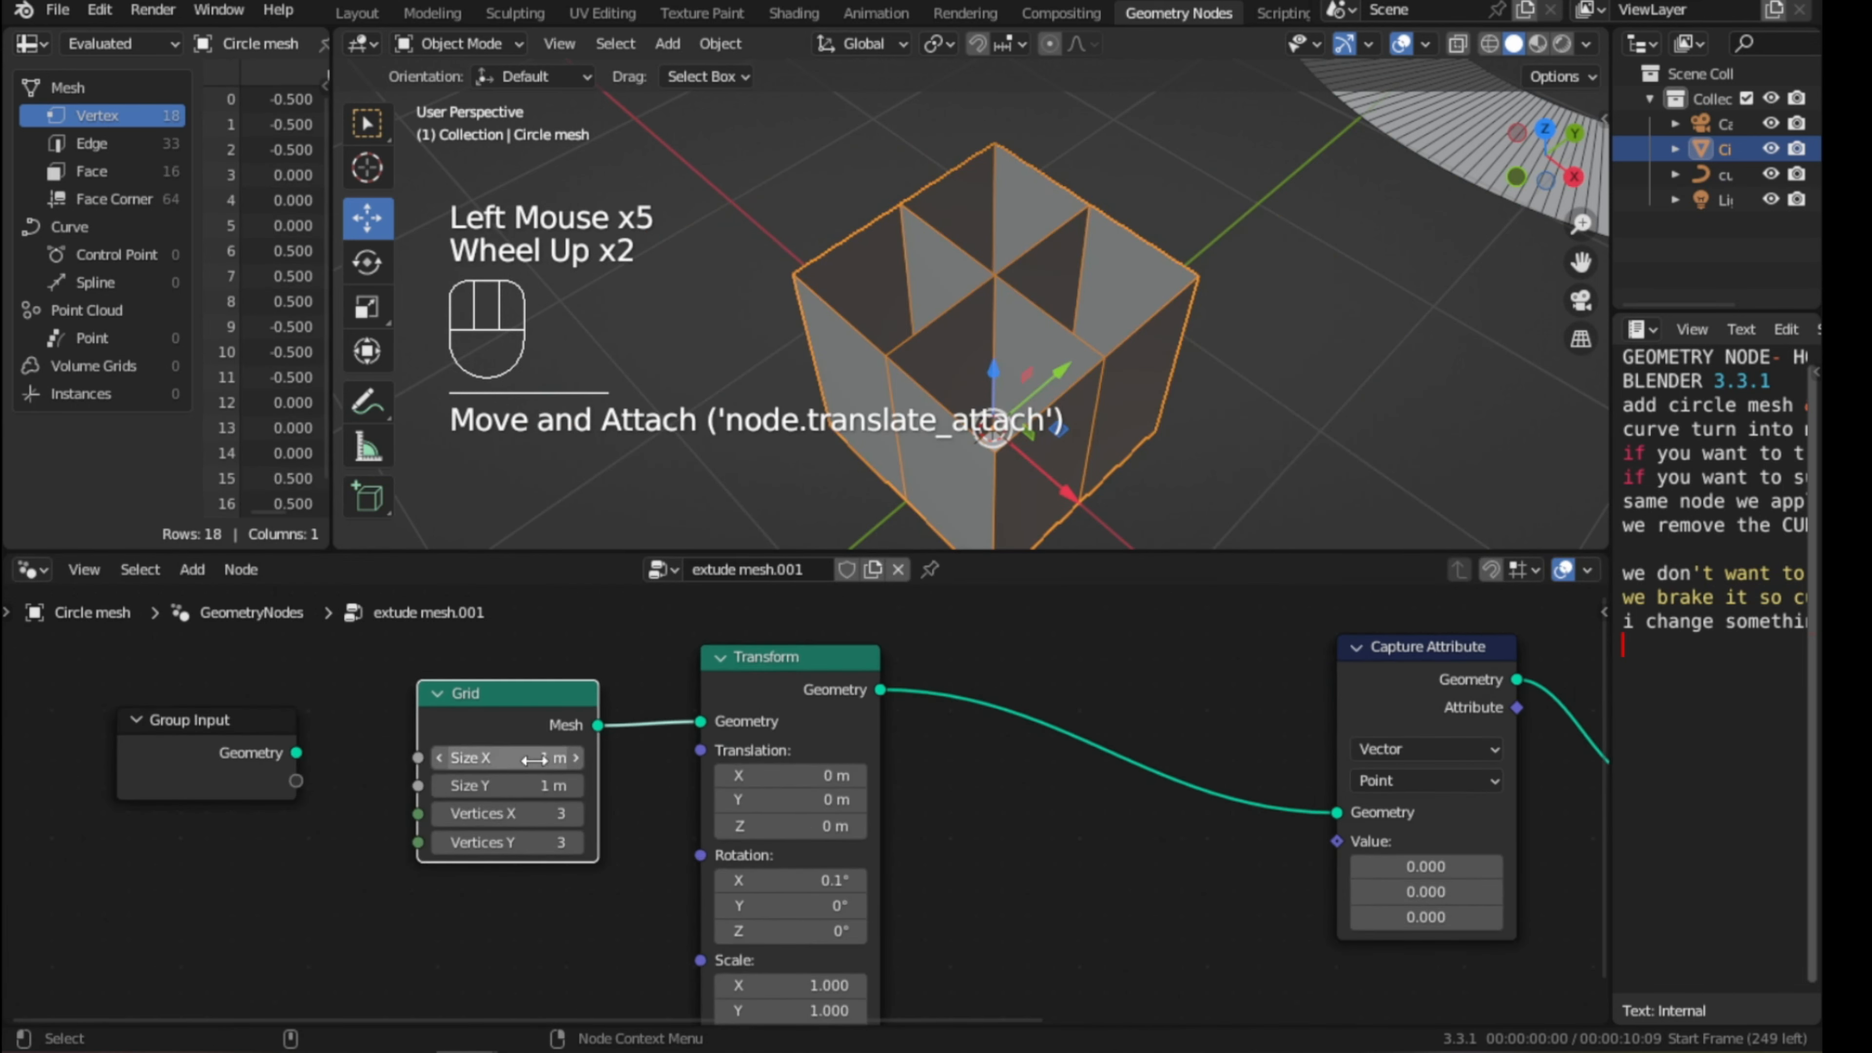
drag(516, 757, 634, 758)
scroll(845, 308, down, 1)
scroll(845, 308, down, 1)
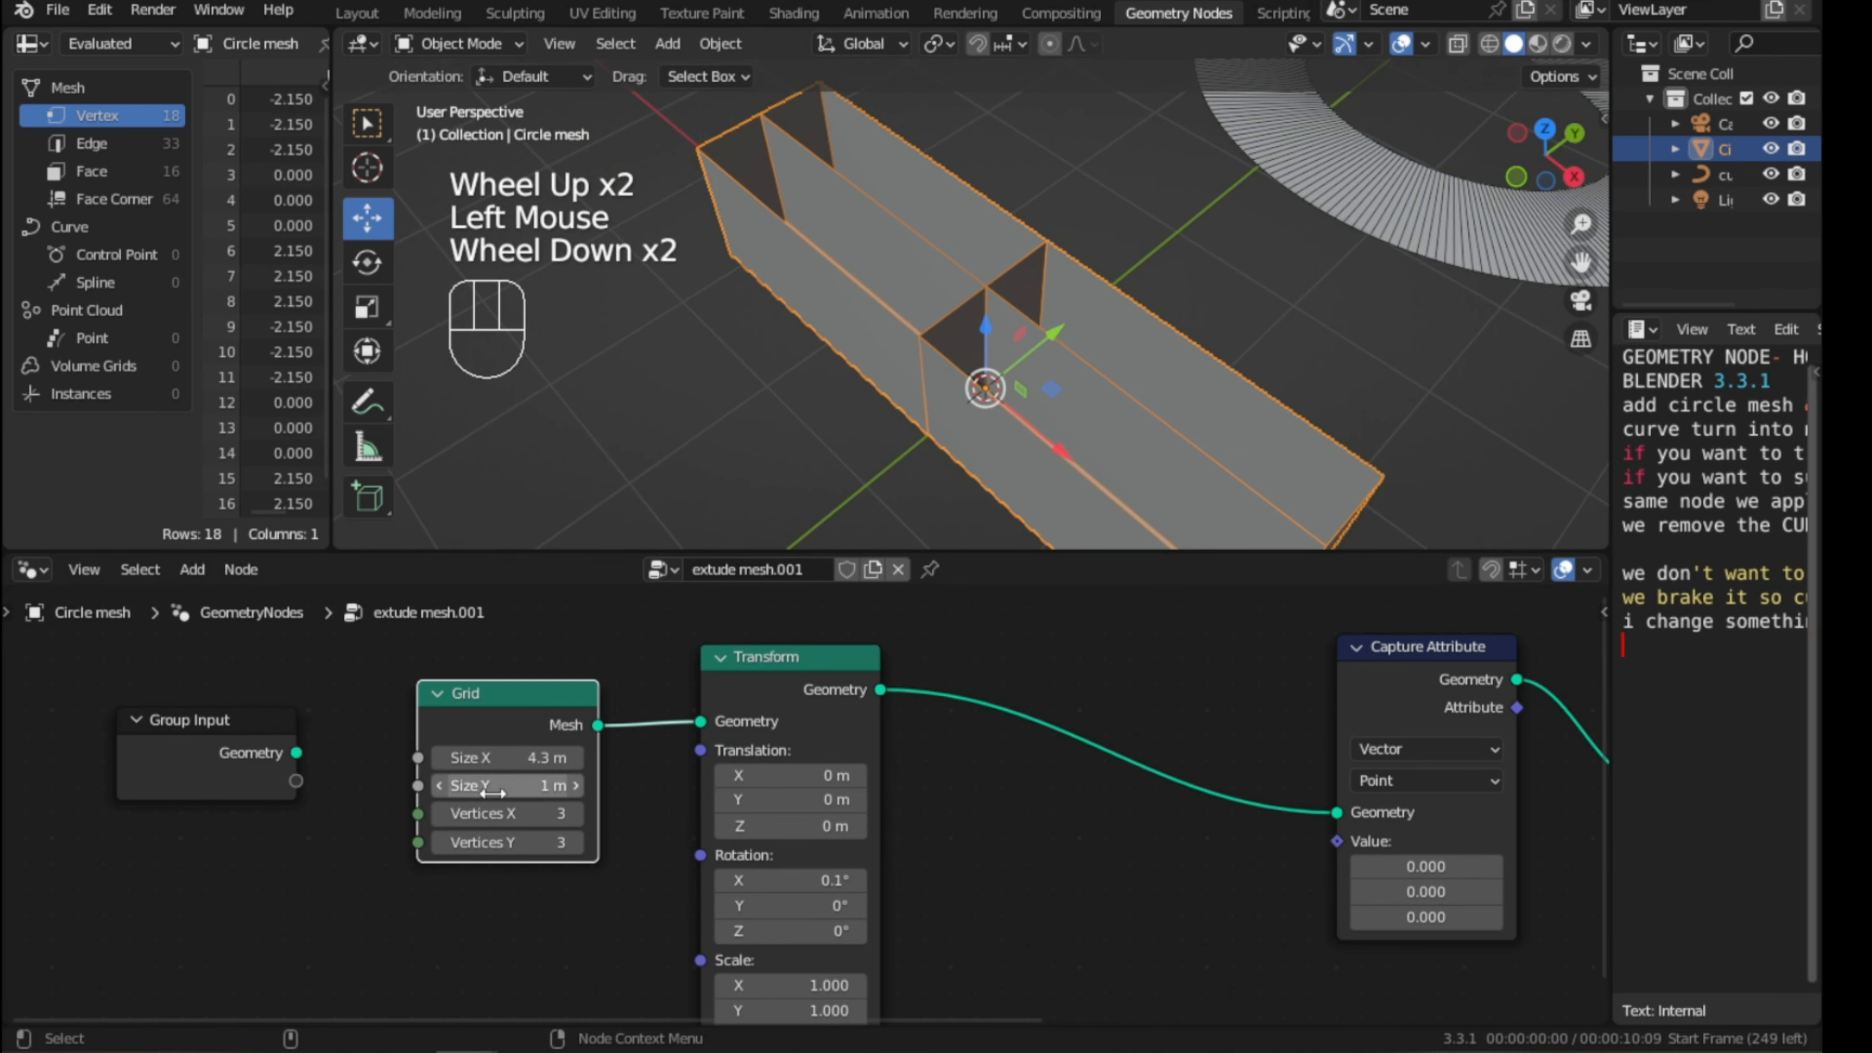
drag(508, 785, 557, 786)
scroll(693, 477, down, 2)
middle_drag(693, 478, 711, 472)
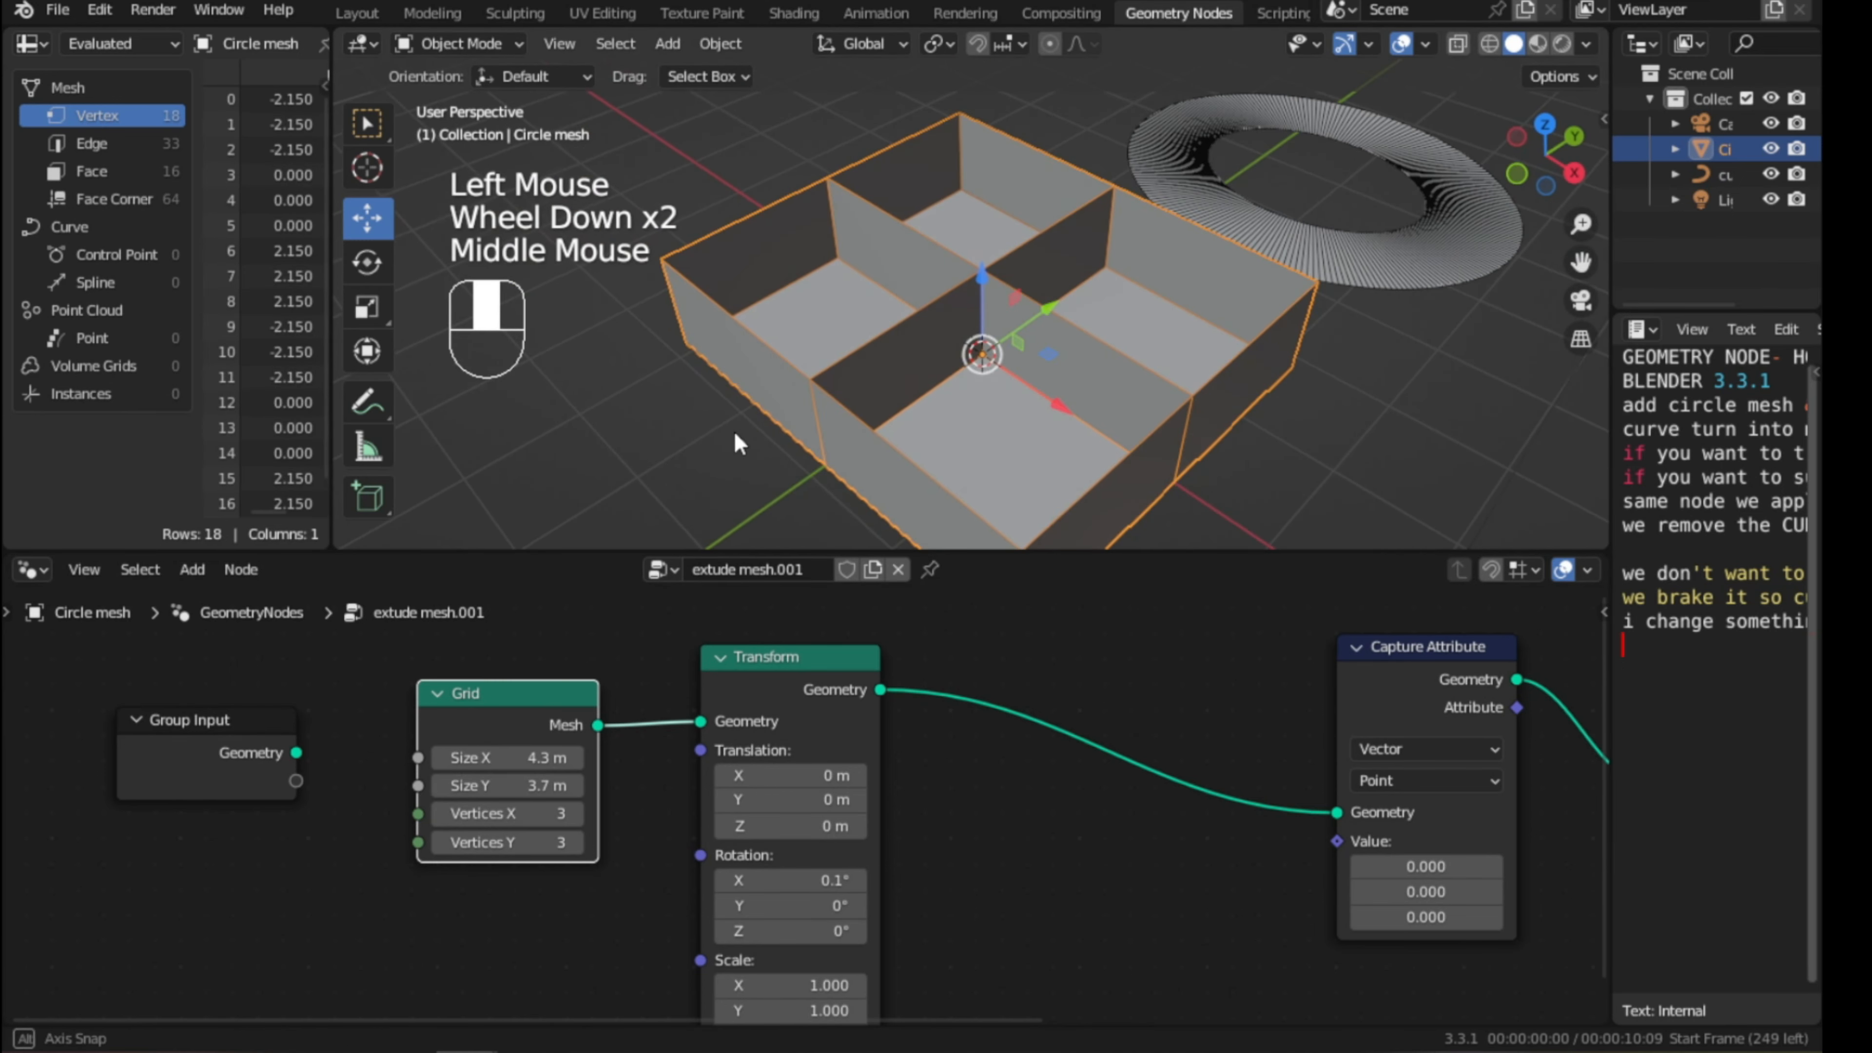
- Set both Vertices X and Vertices Y of the Grid node to 5
click(509, 814)
drag(509, 813, 553, 813)
click(509, 814)
text(5)
key(Tab)
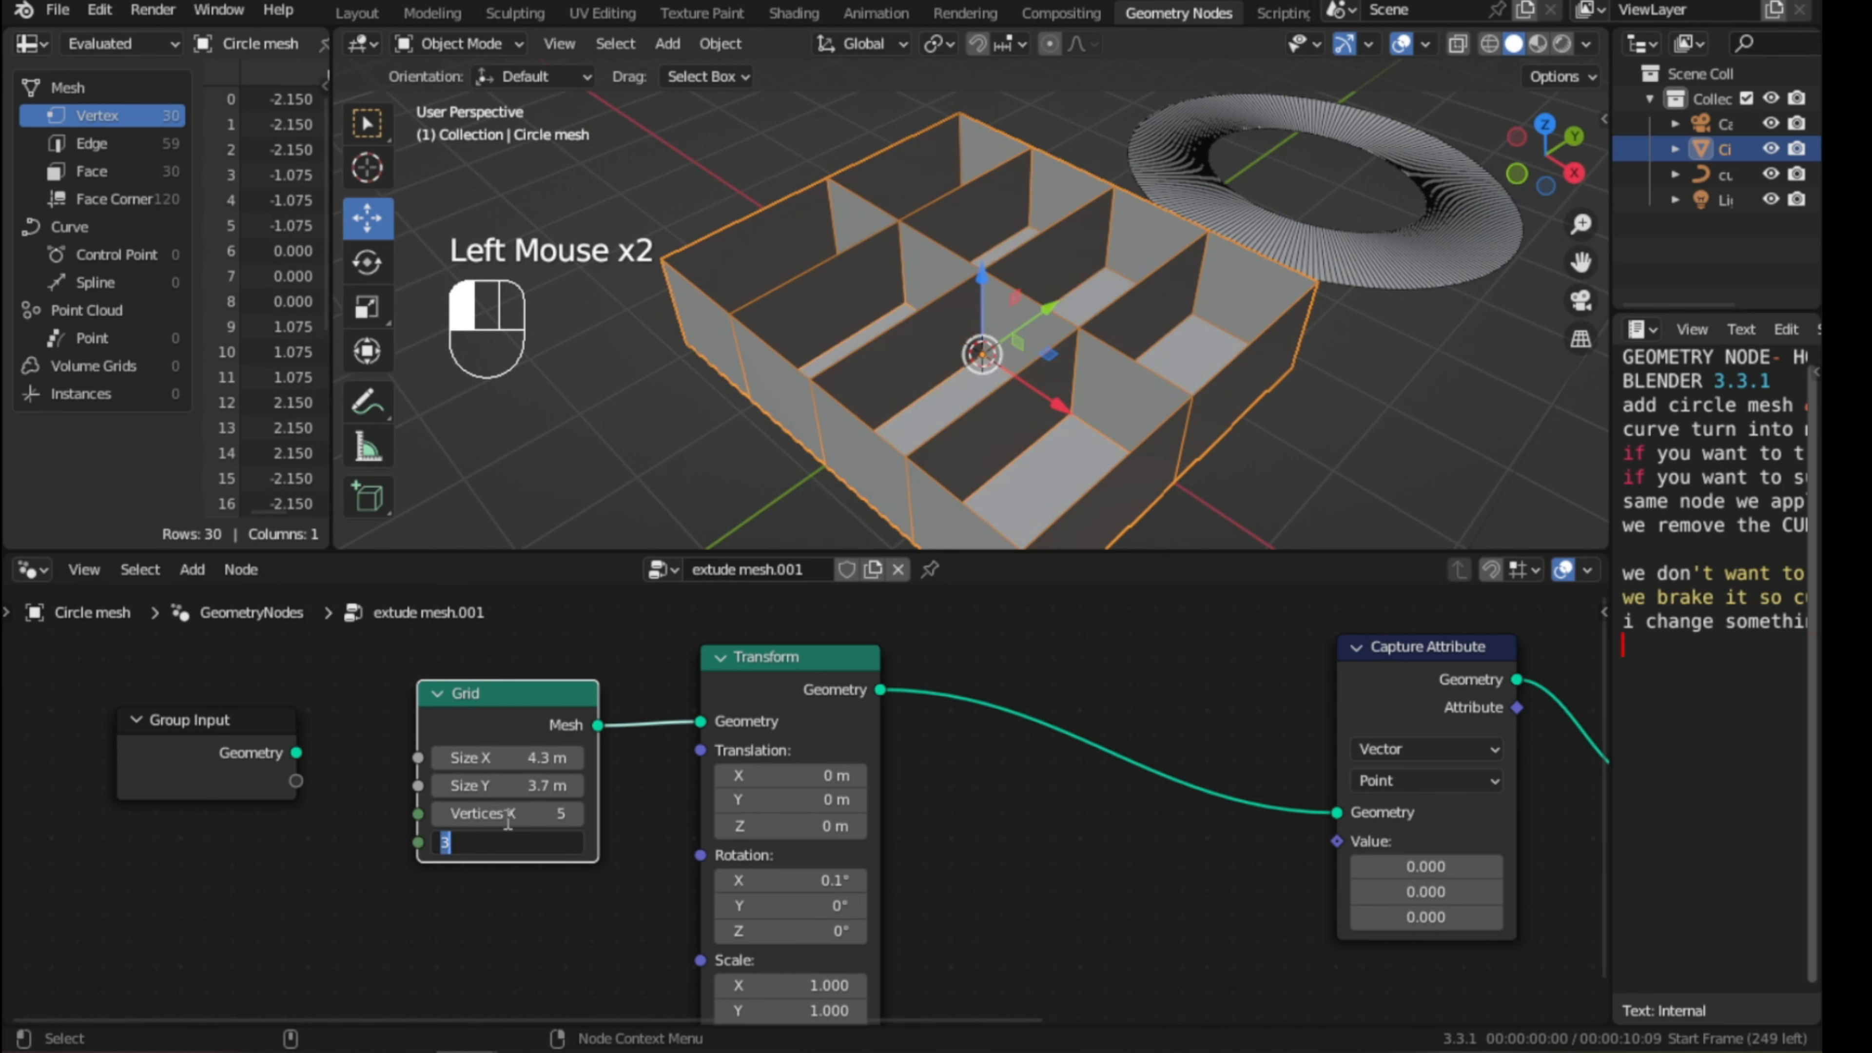
text(5)
key(Return)
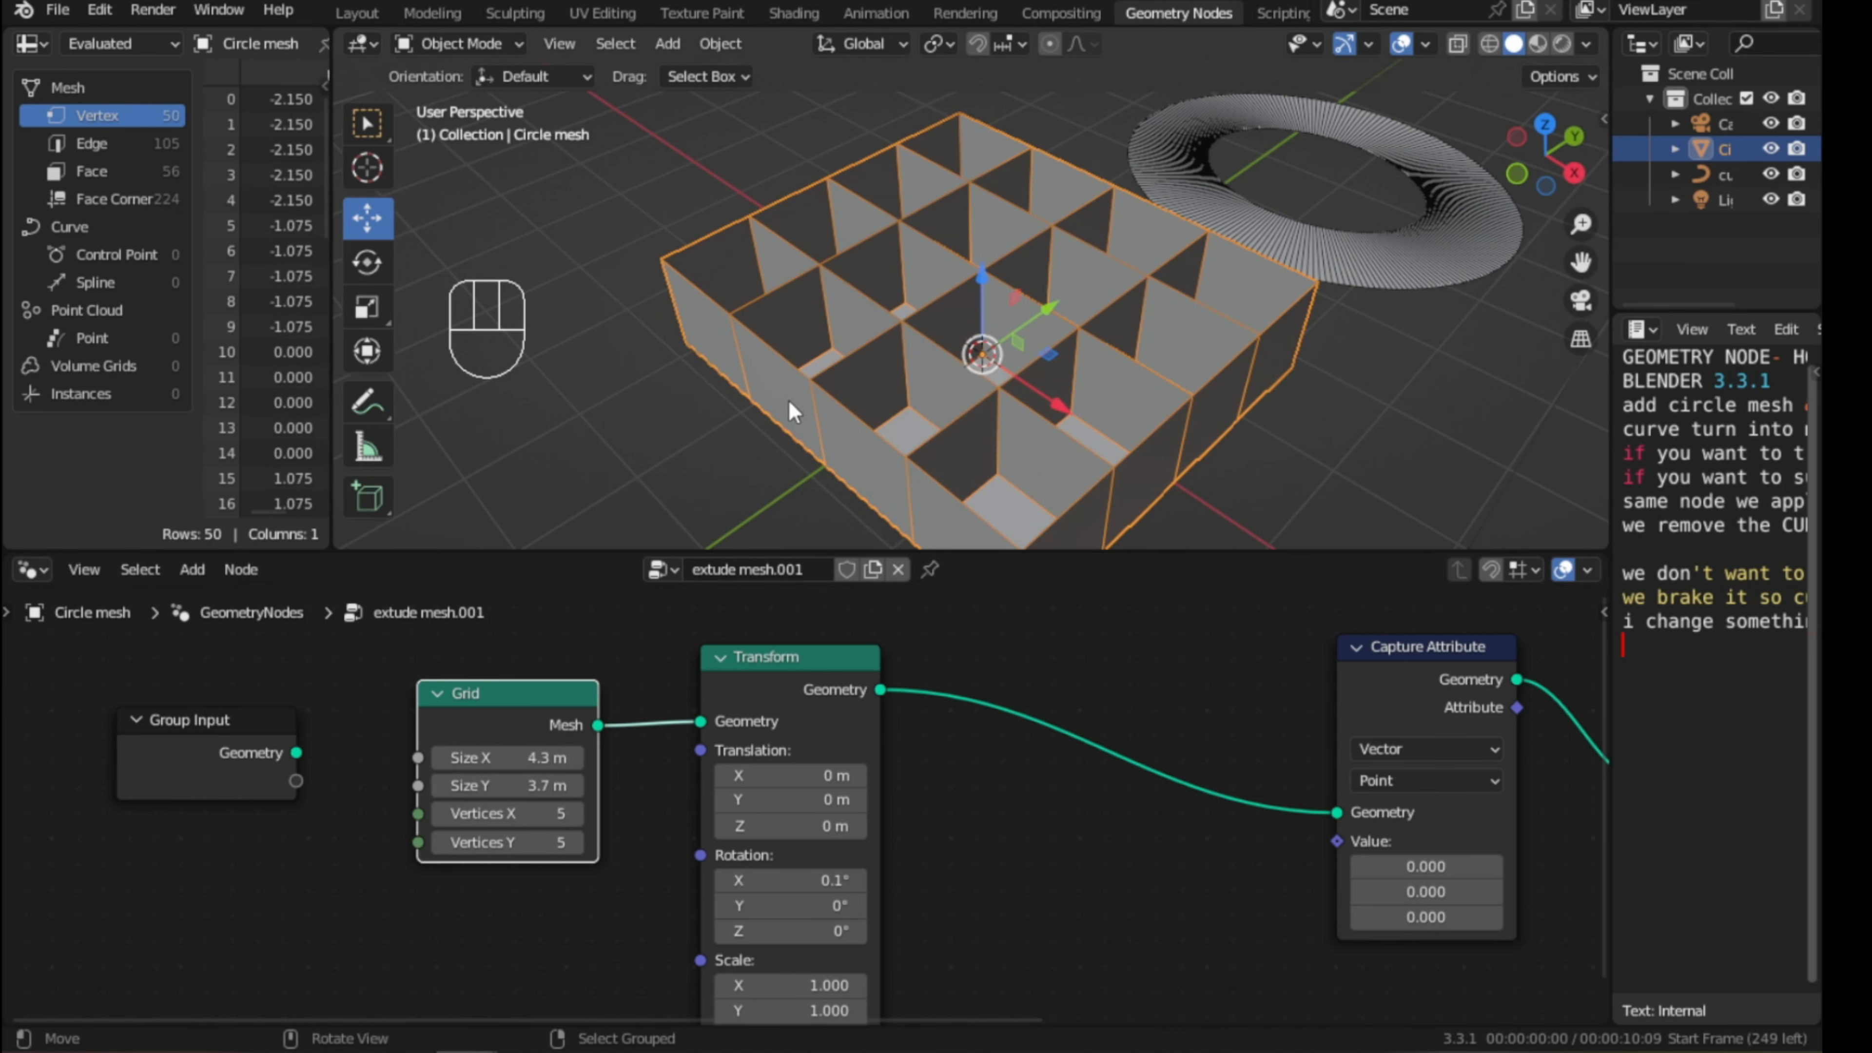
scroll(791, 409, down, 2)
middle_drag(790, 409, 794, 435)
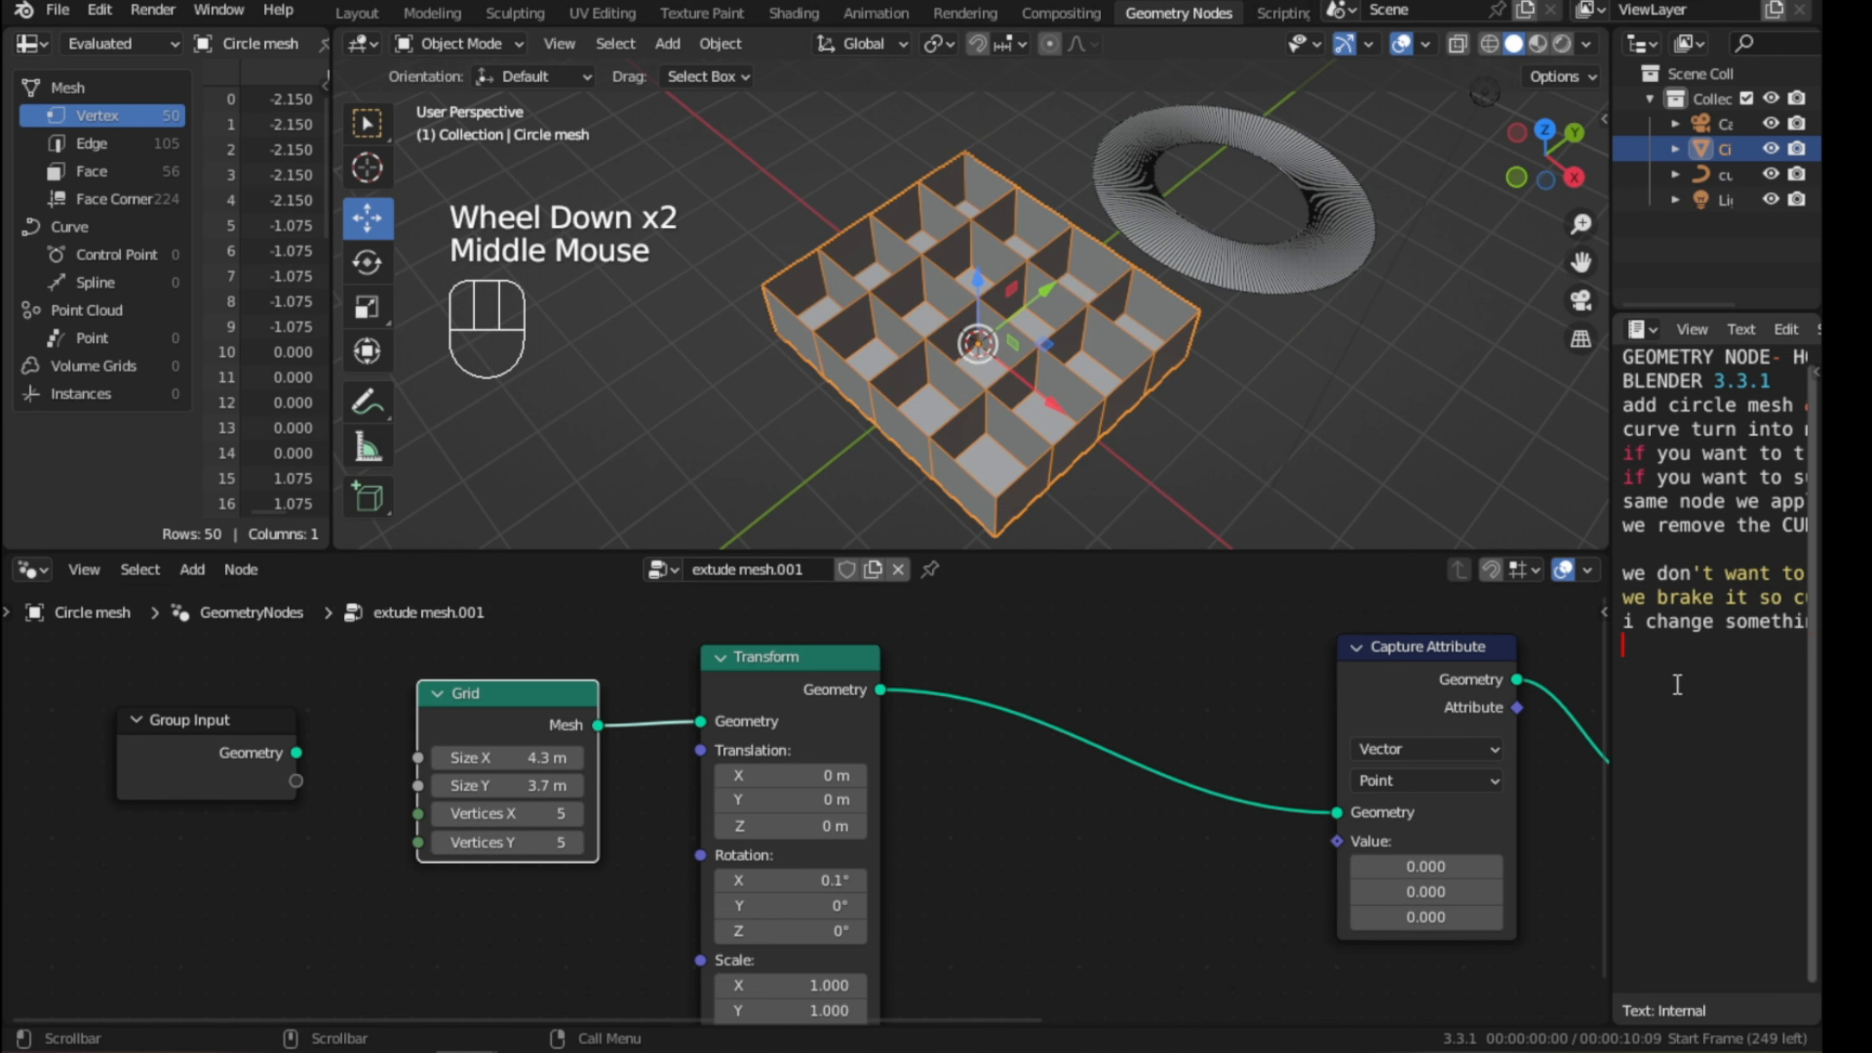
- Widen the text area and add the line "it is something interesting" to the notes
drag(1611, 679, 1448, 679)
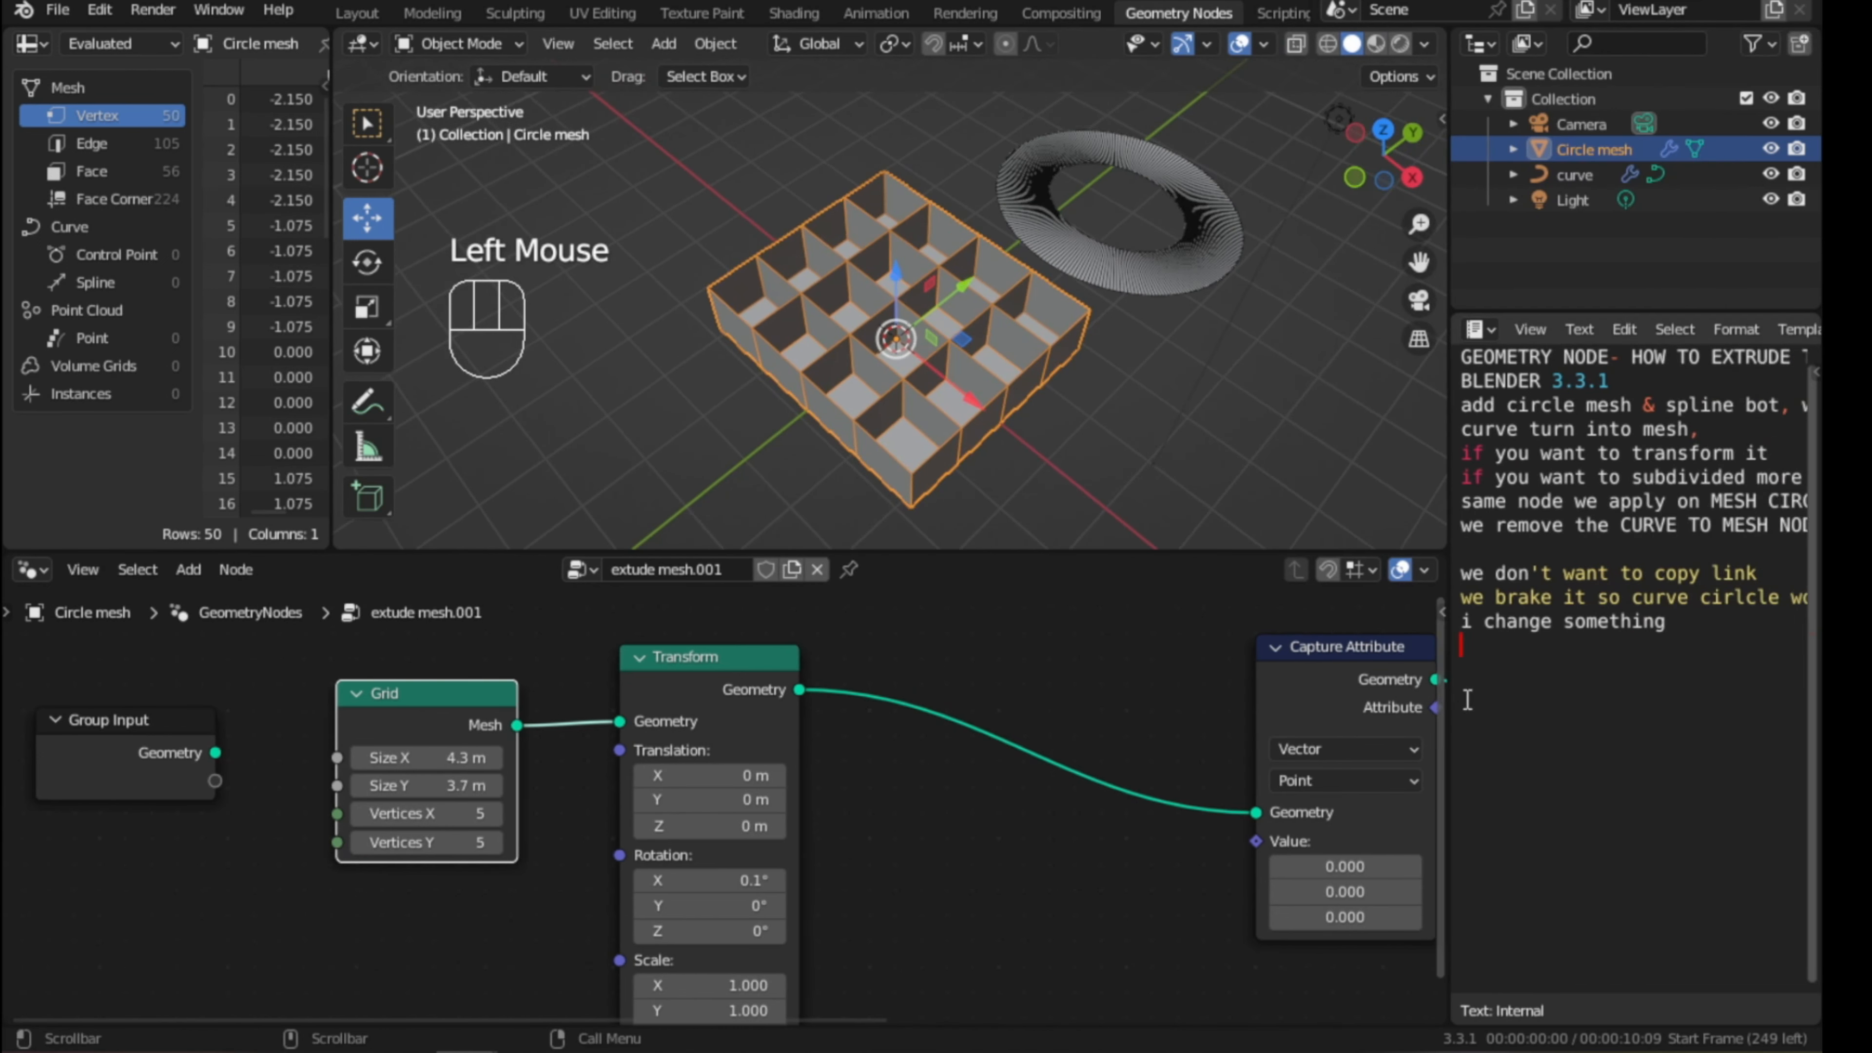
click(1505, 674)
text(it si)
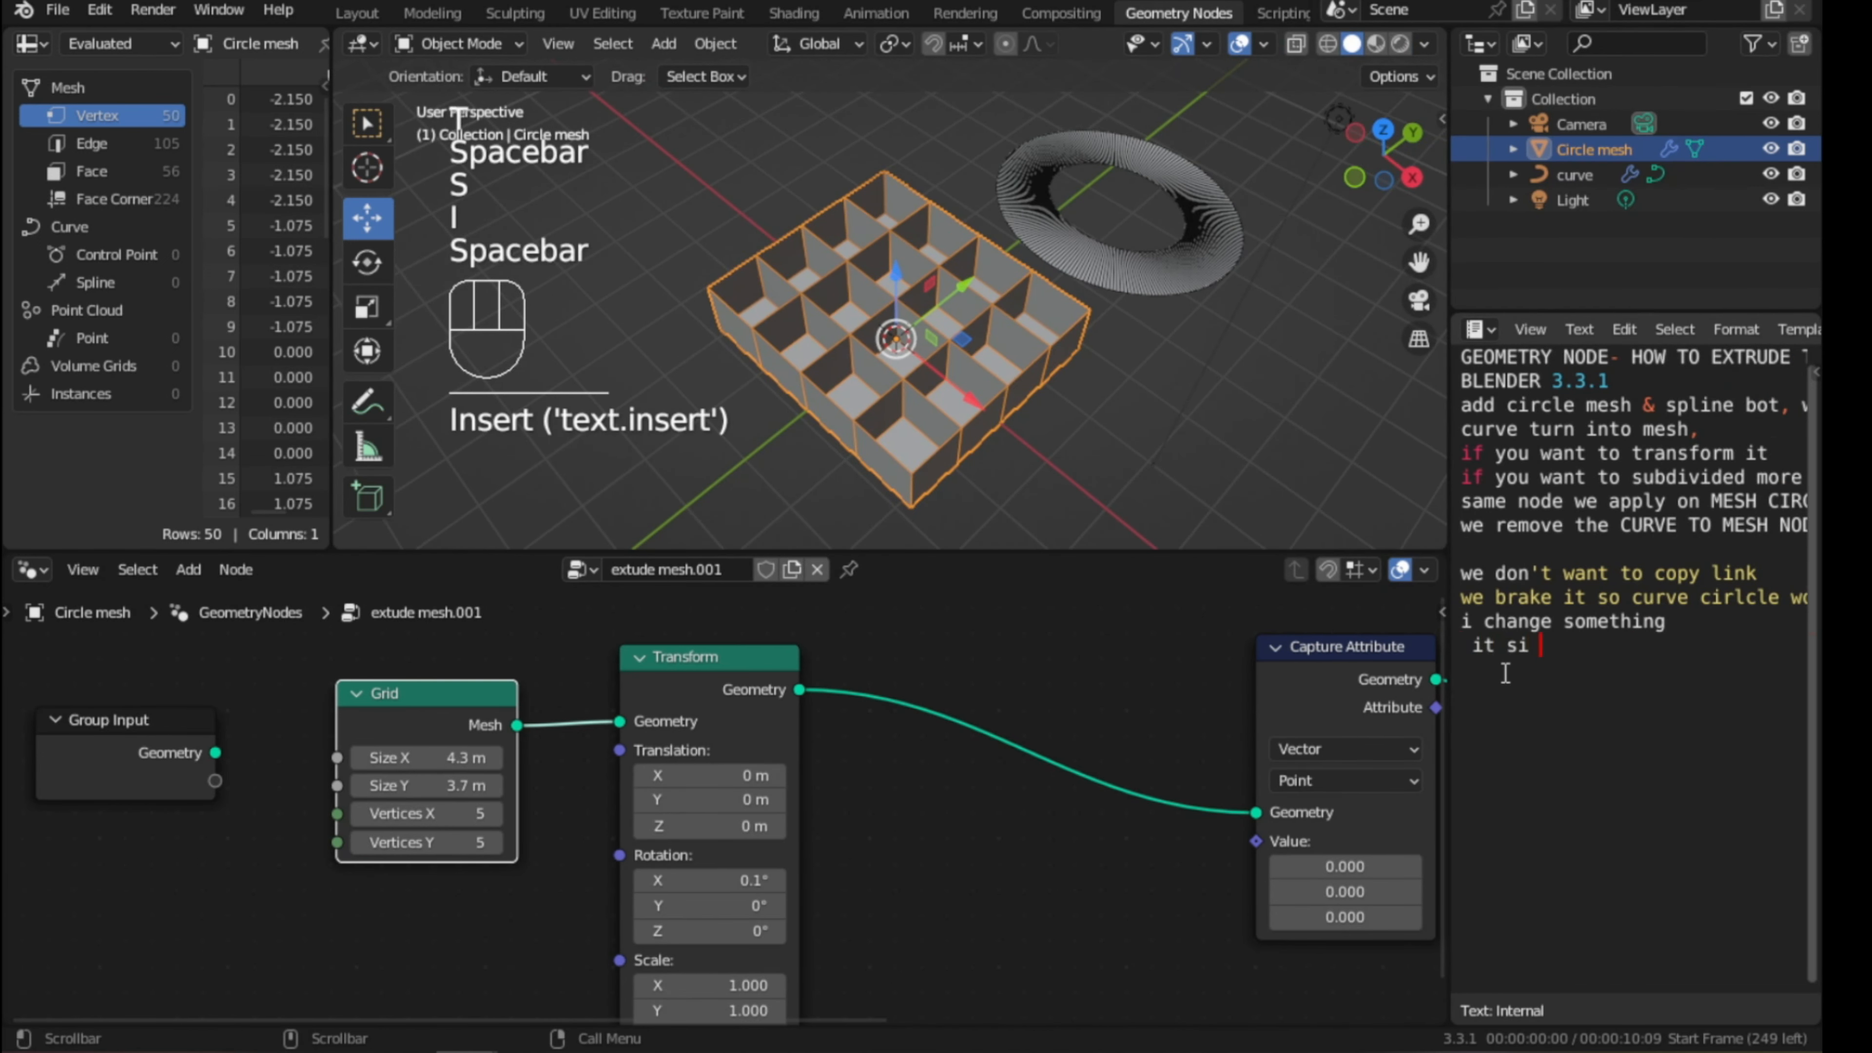
key(BackSpace)
key(BackSpace)
key(BackSpace)
text(is som)
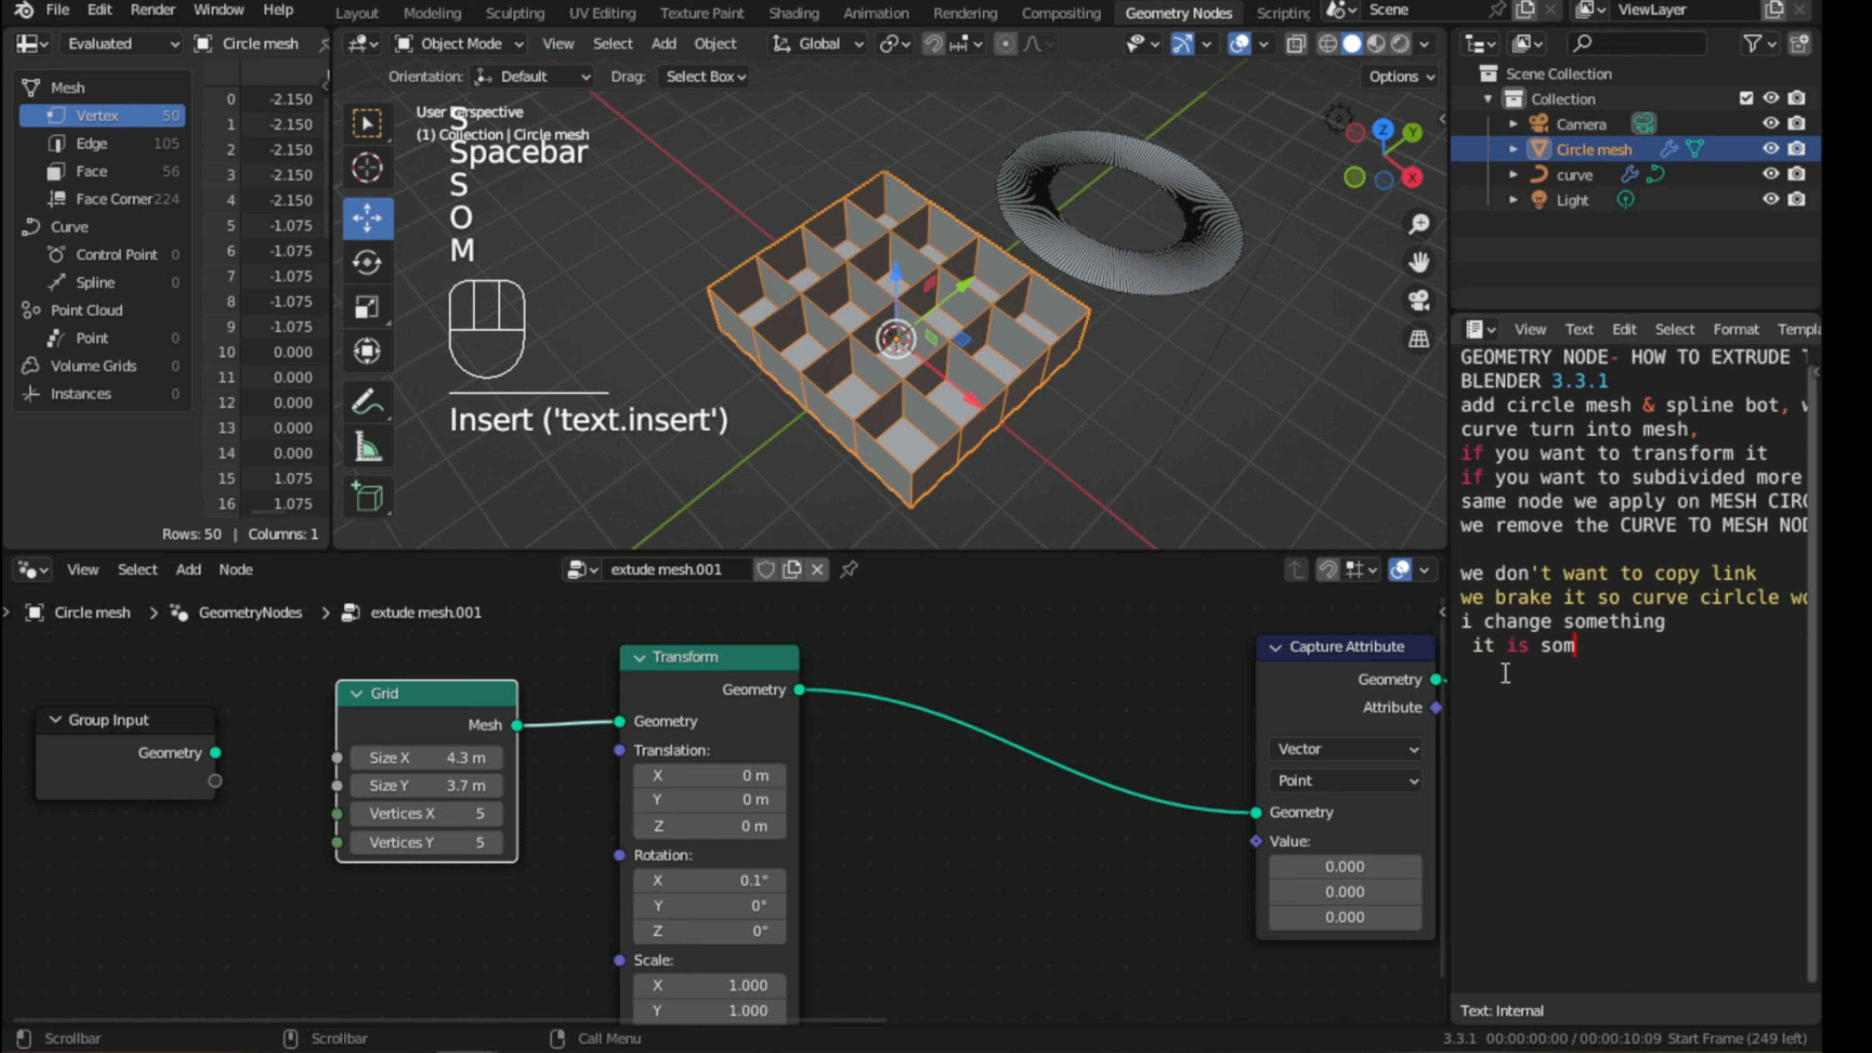
text(ething interesting)
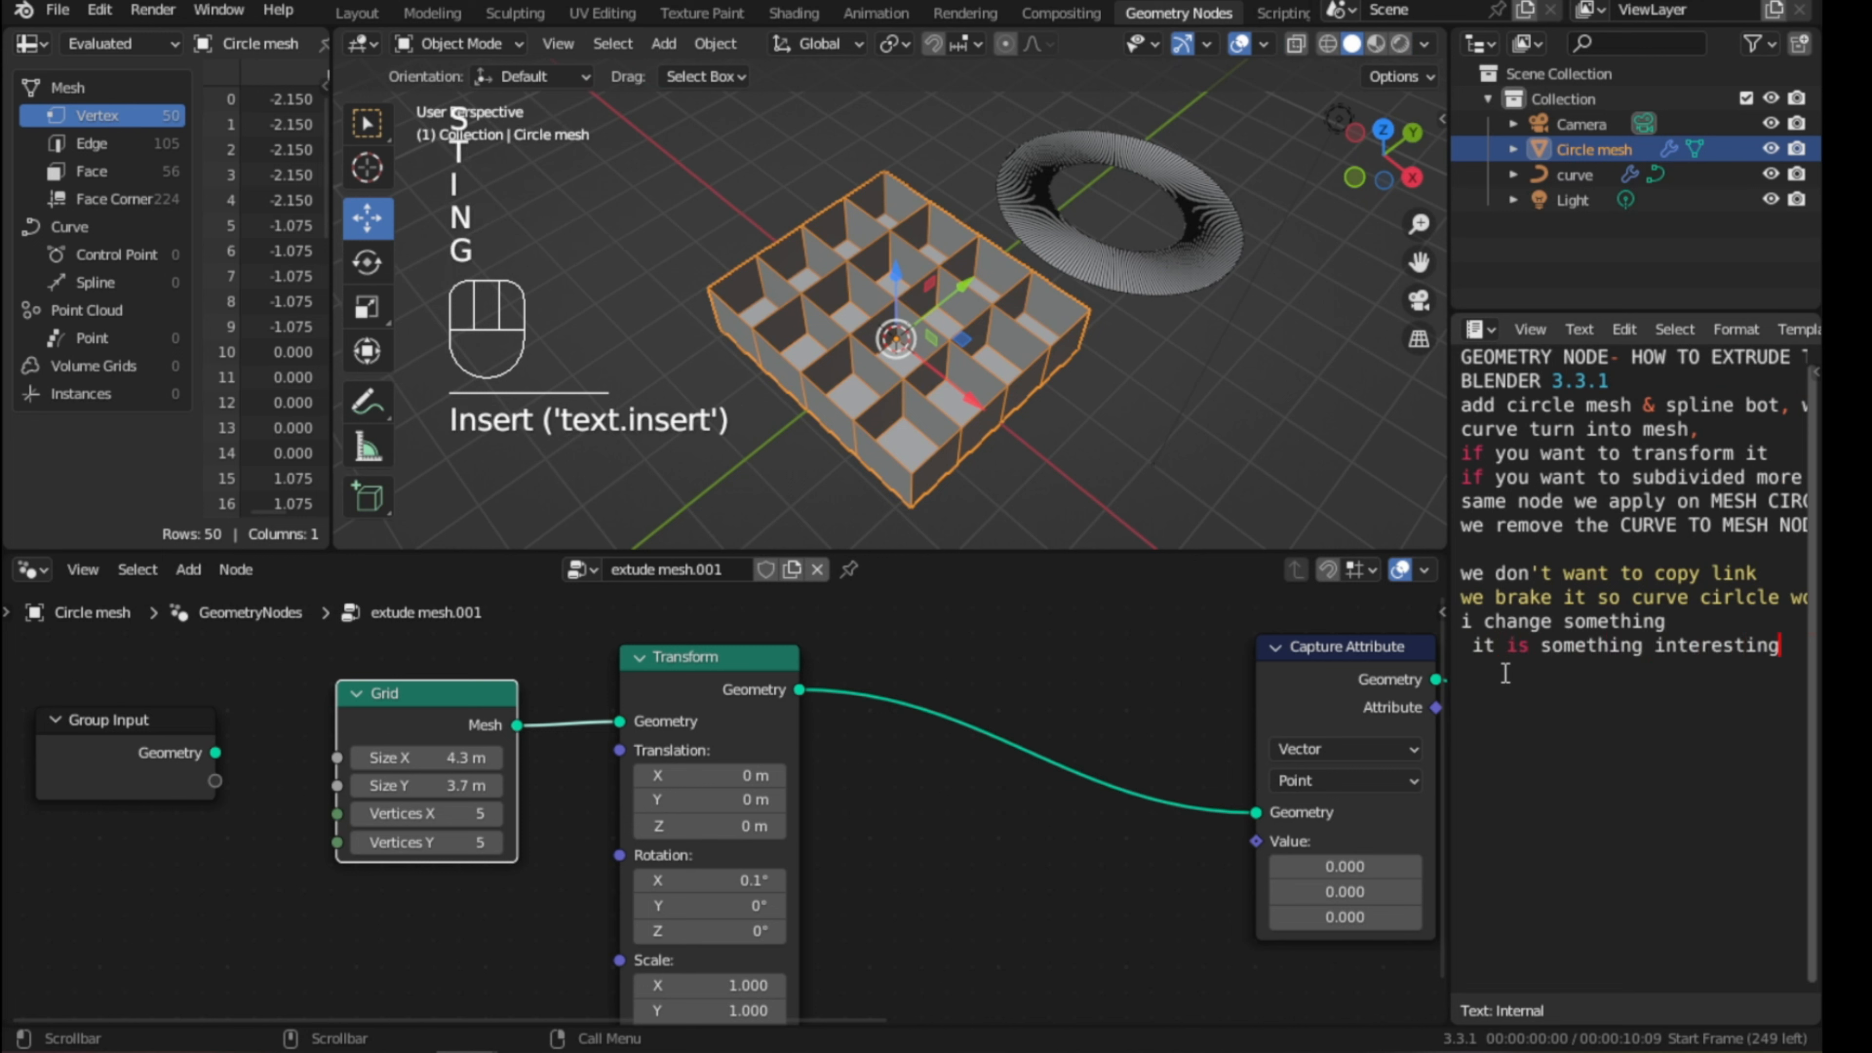
- Add the line "geometry" to the notes, followed by a blank line
key(Return)
text(node)
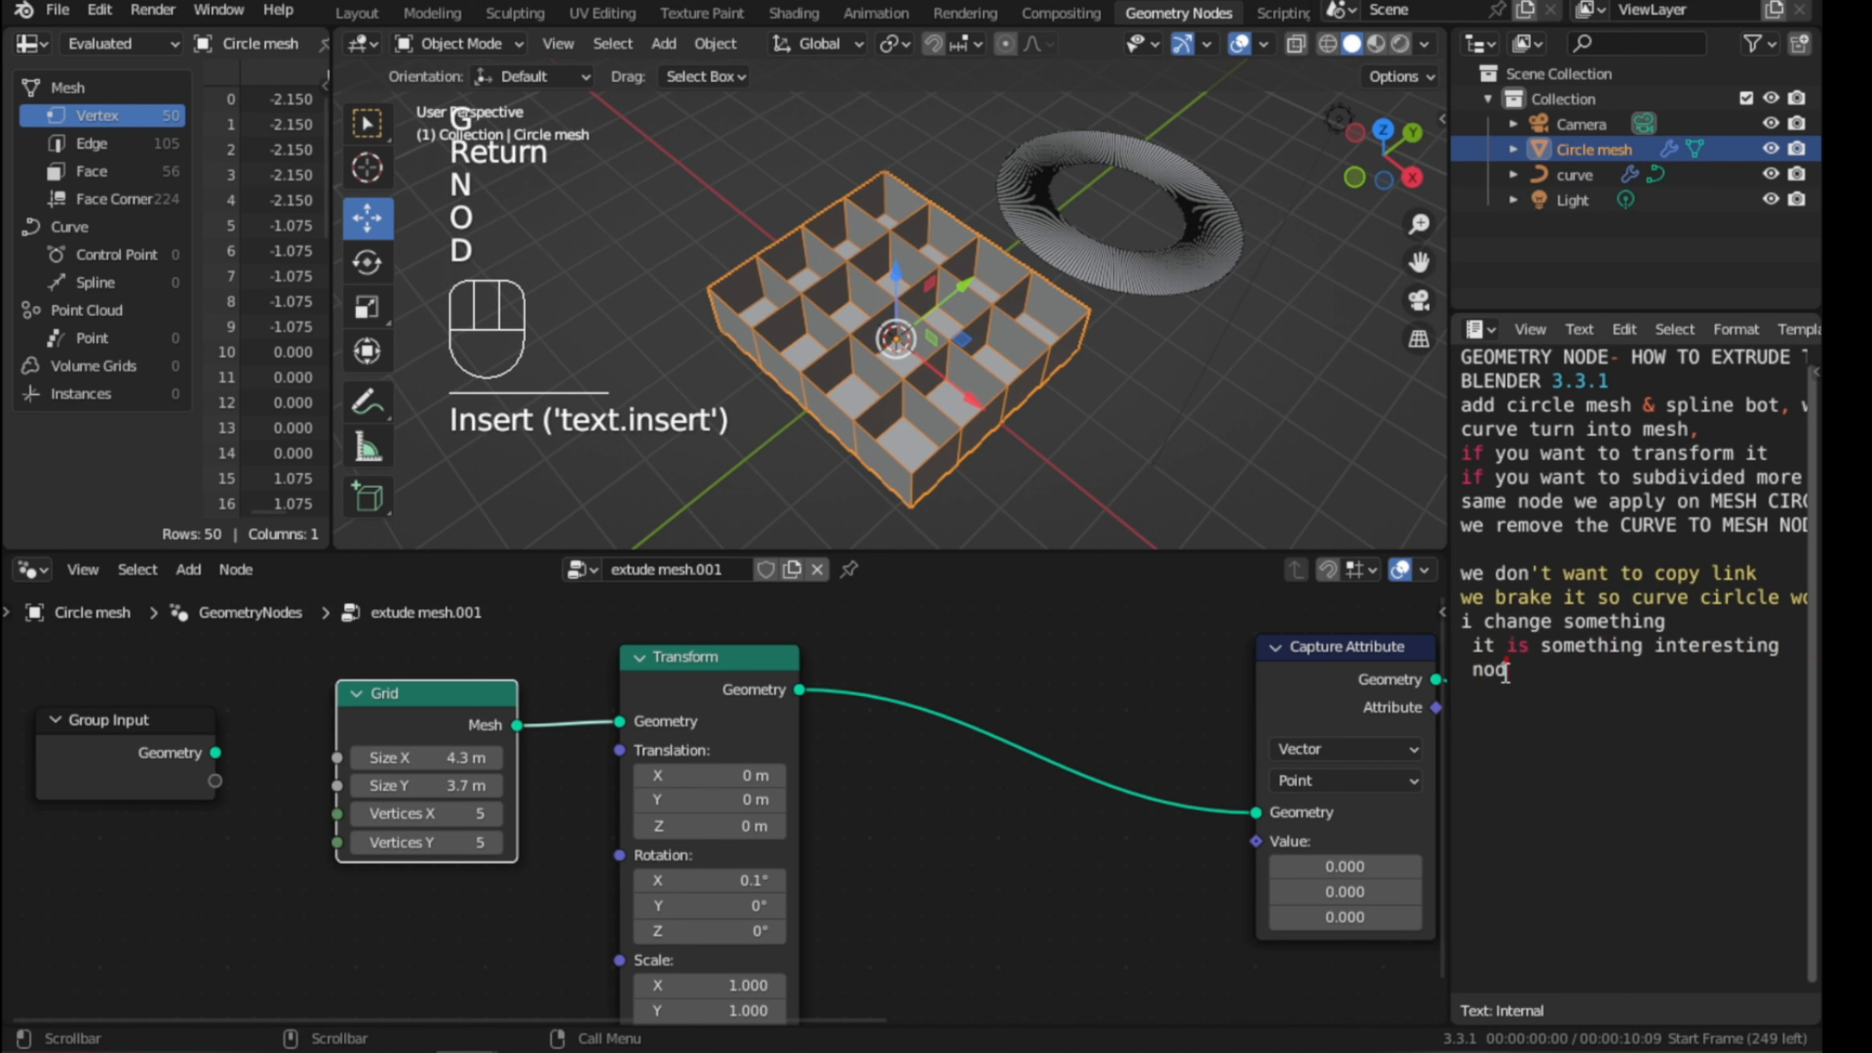
key(BackSpace)
key(BackSpace)
key(BackSpace)
key(BackSpace)
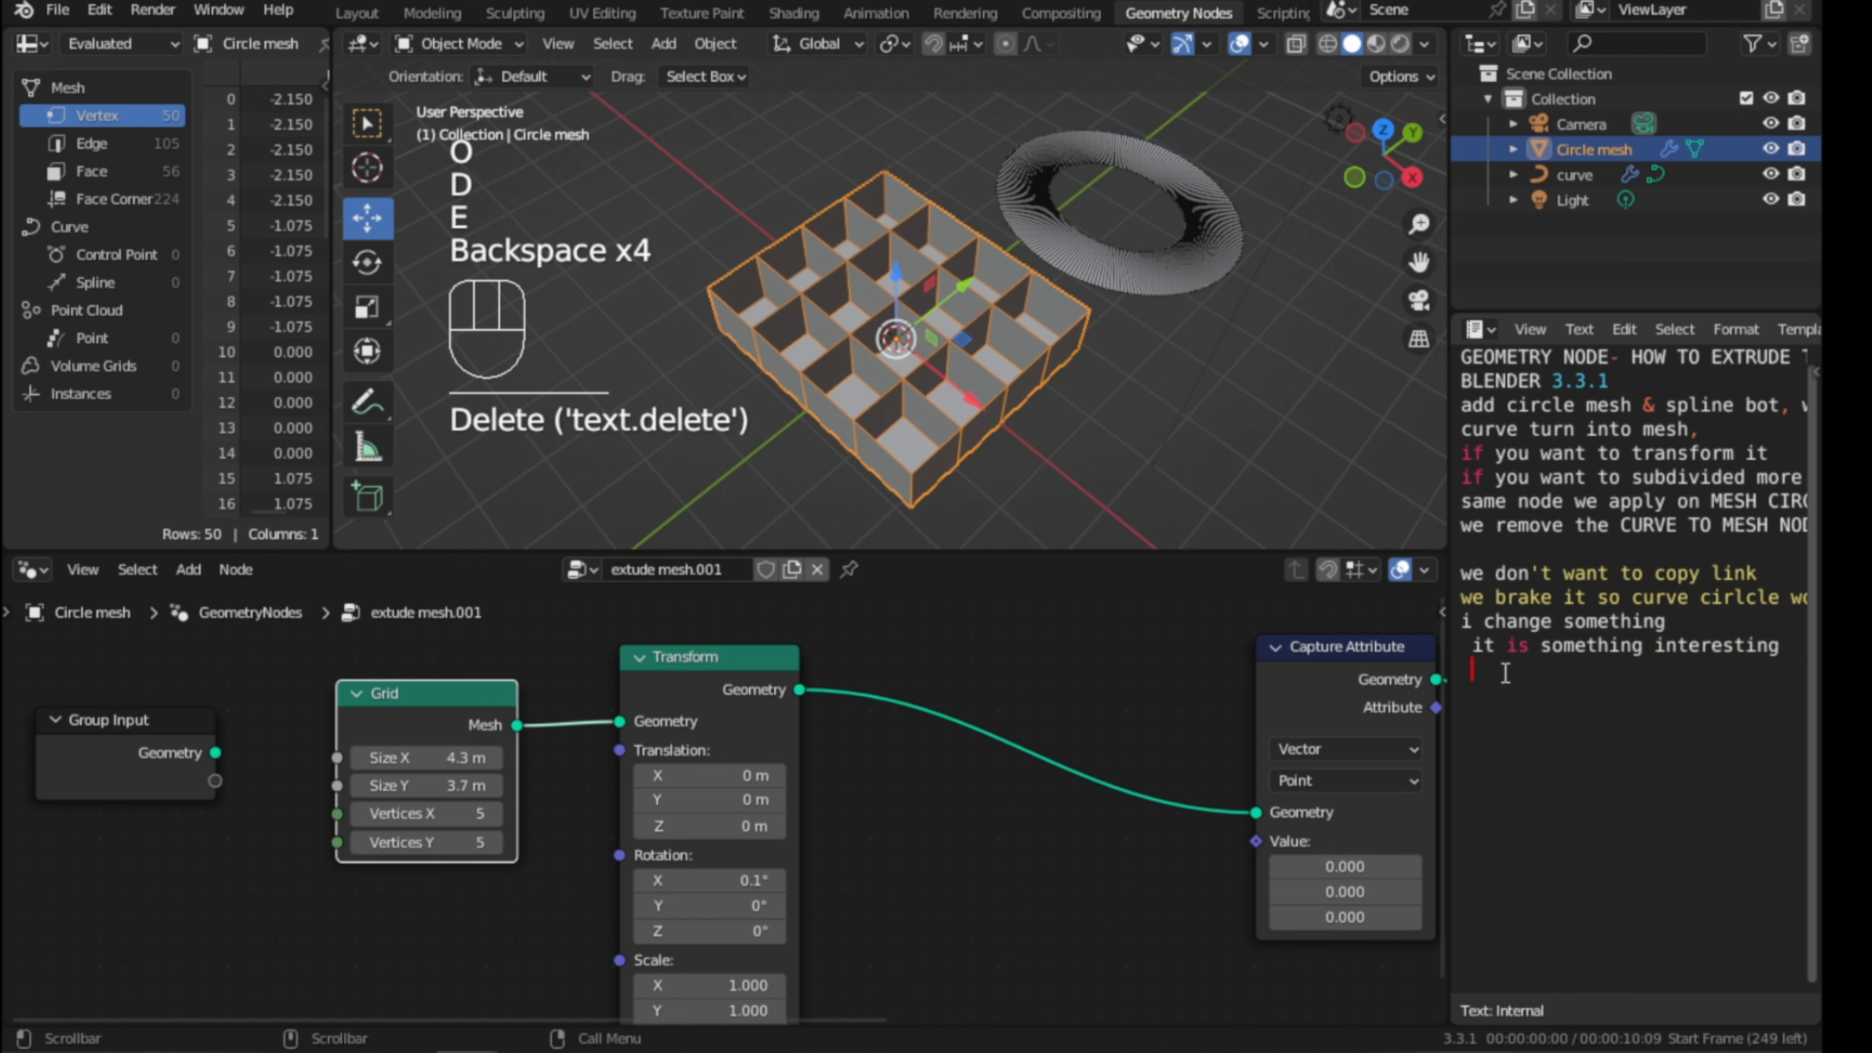
text(geometry)
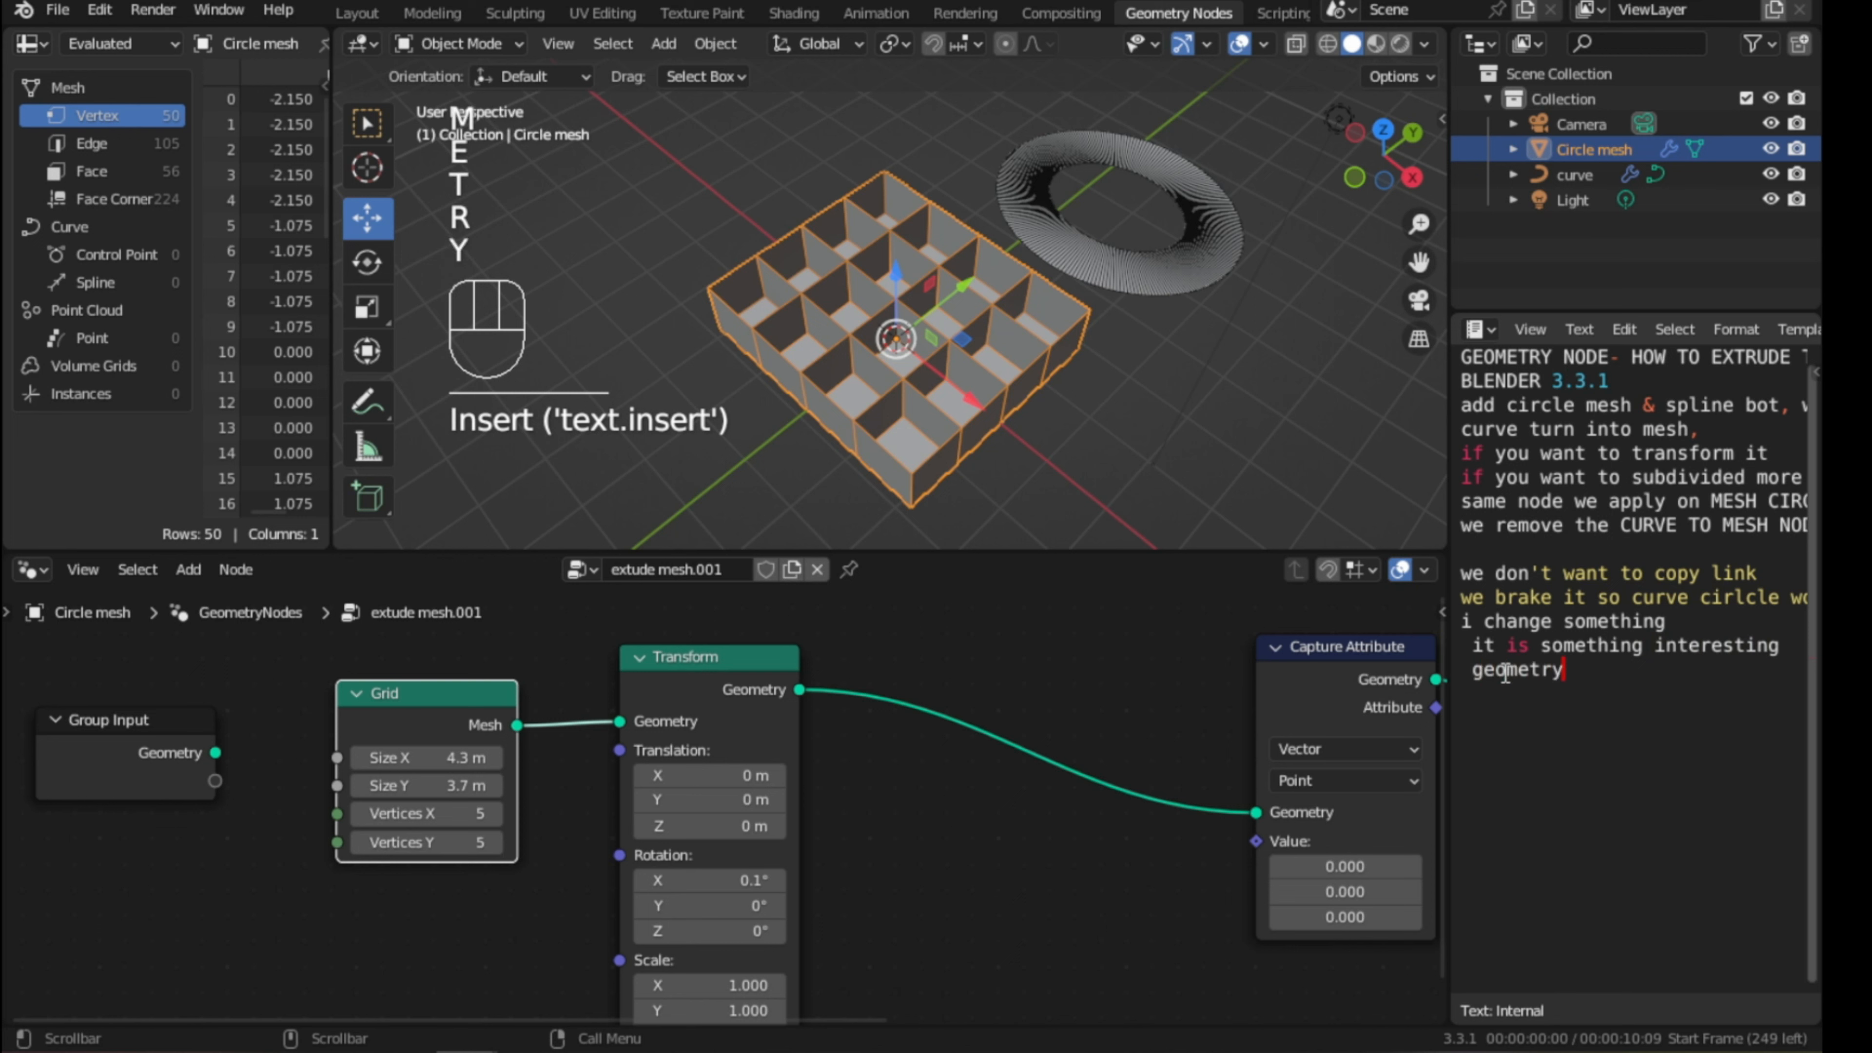
key(Return)
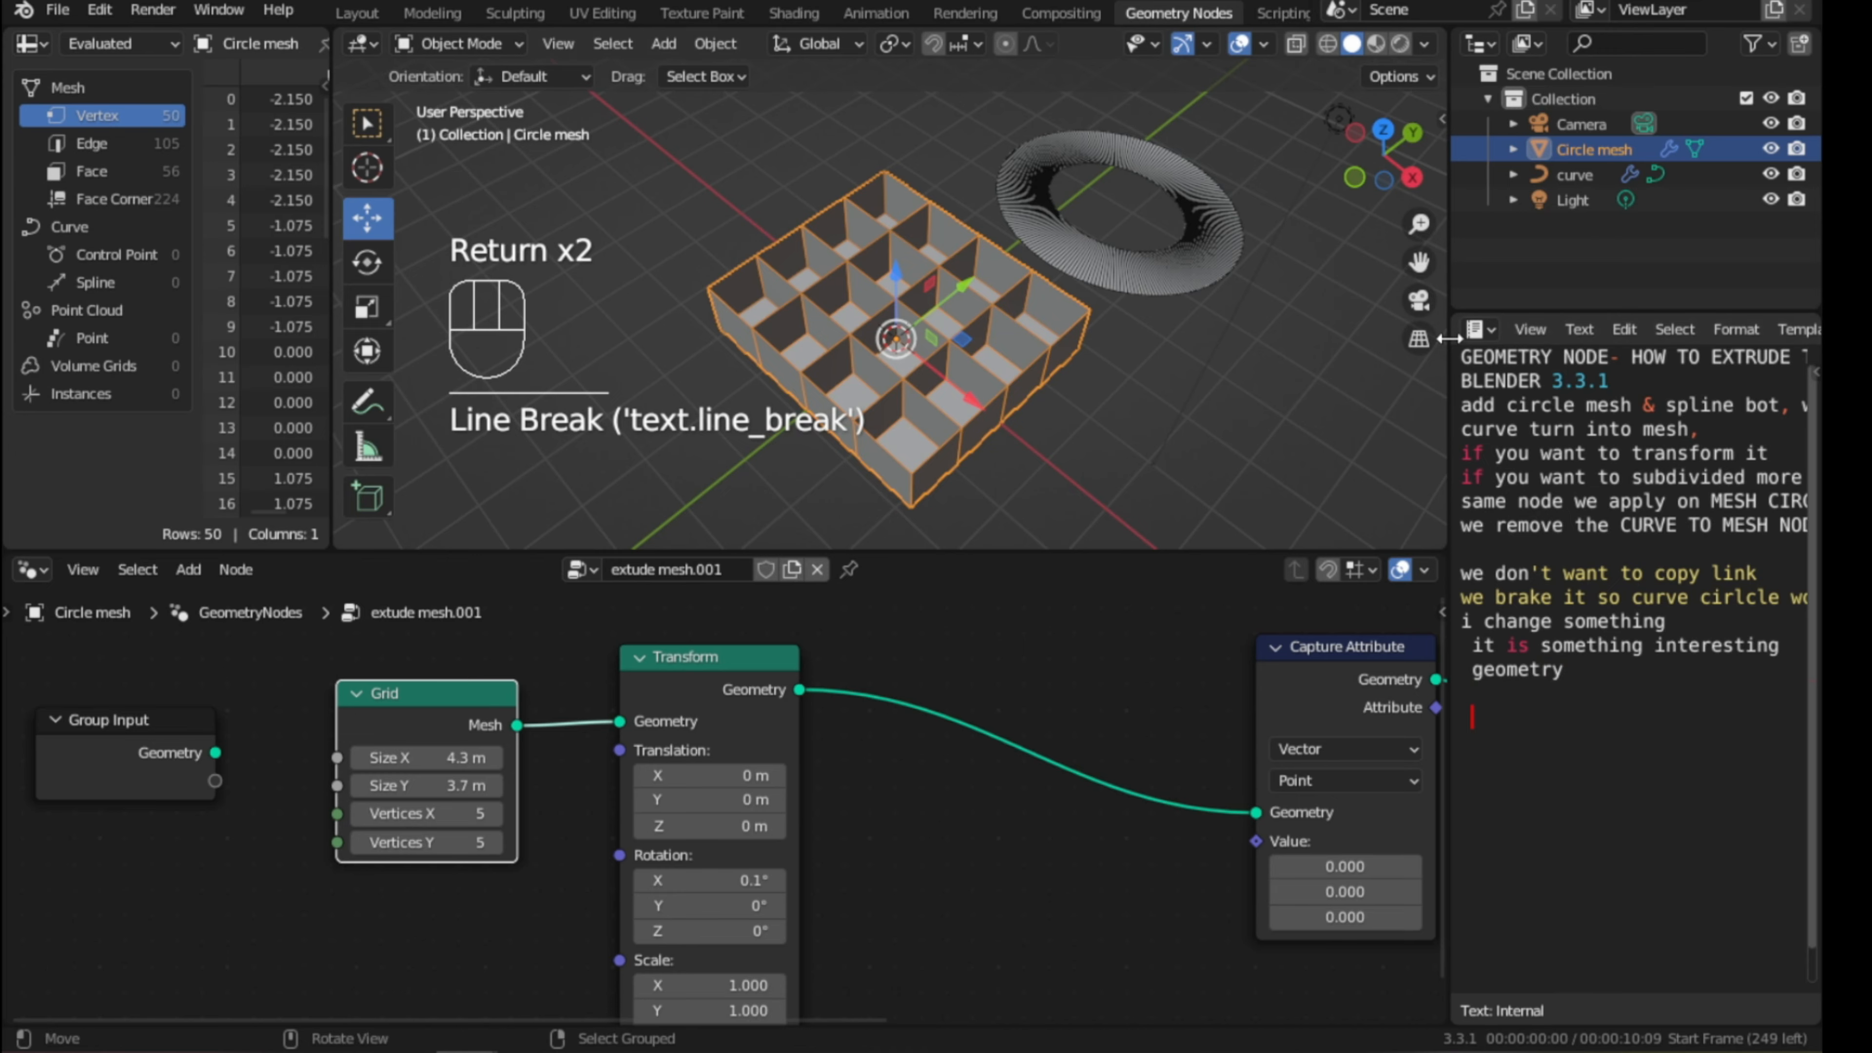
- Narrow the text area, and set the Grid node's Size X to 7.1 m and Size Y to 6.1 m
drag(1449, 338, 1585, 338)
scroll(1106, 442, up, 4)
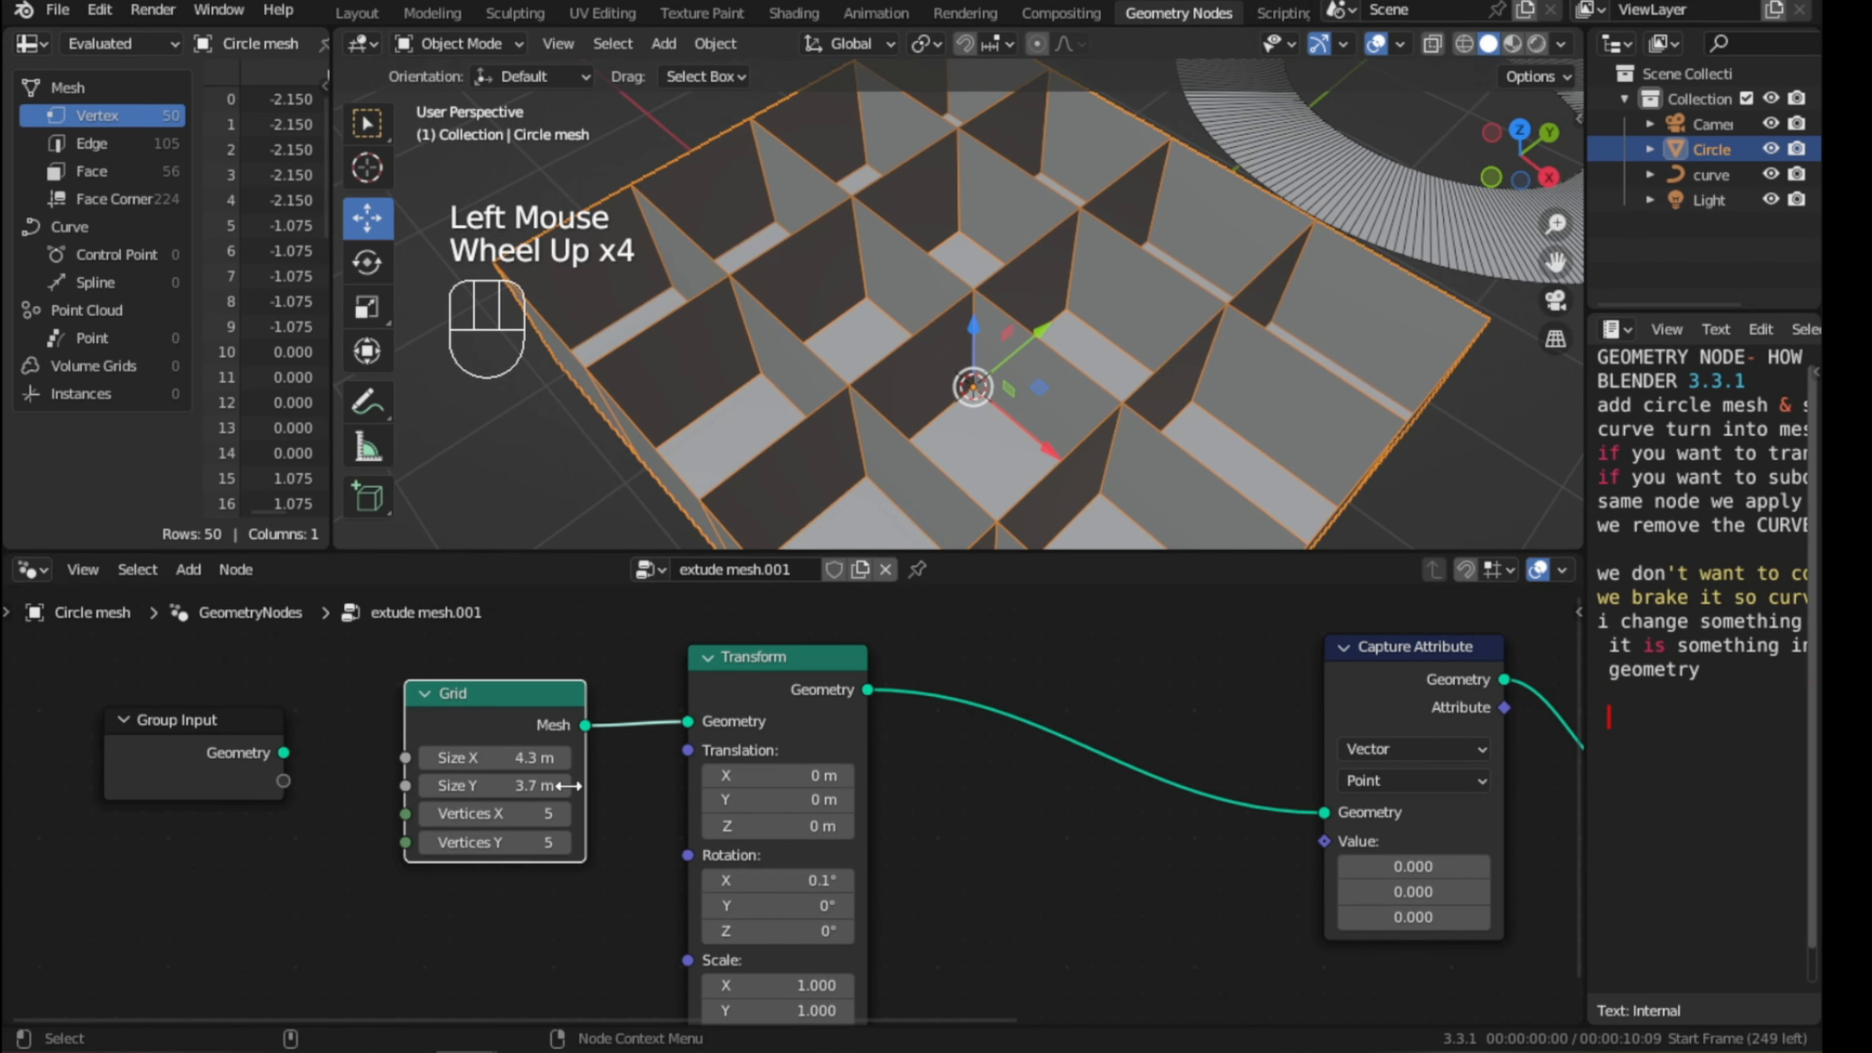
drag(538, 757, 641, 758)
drag(481, 784, 569, 785)
scroll(683, 379, down, 1)
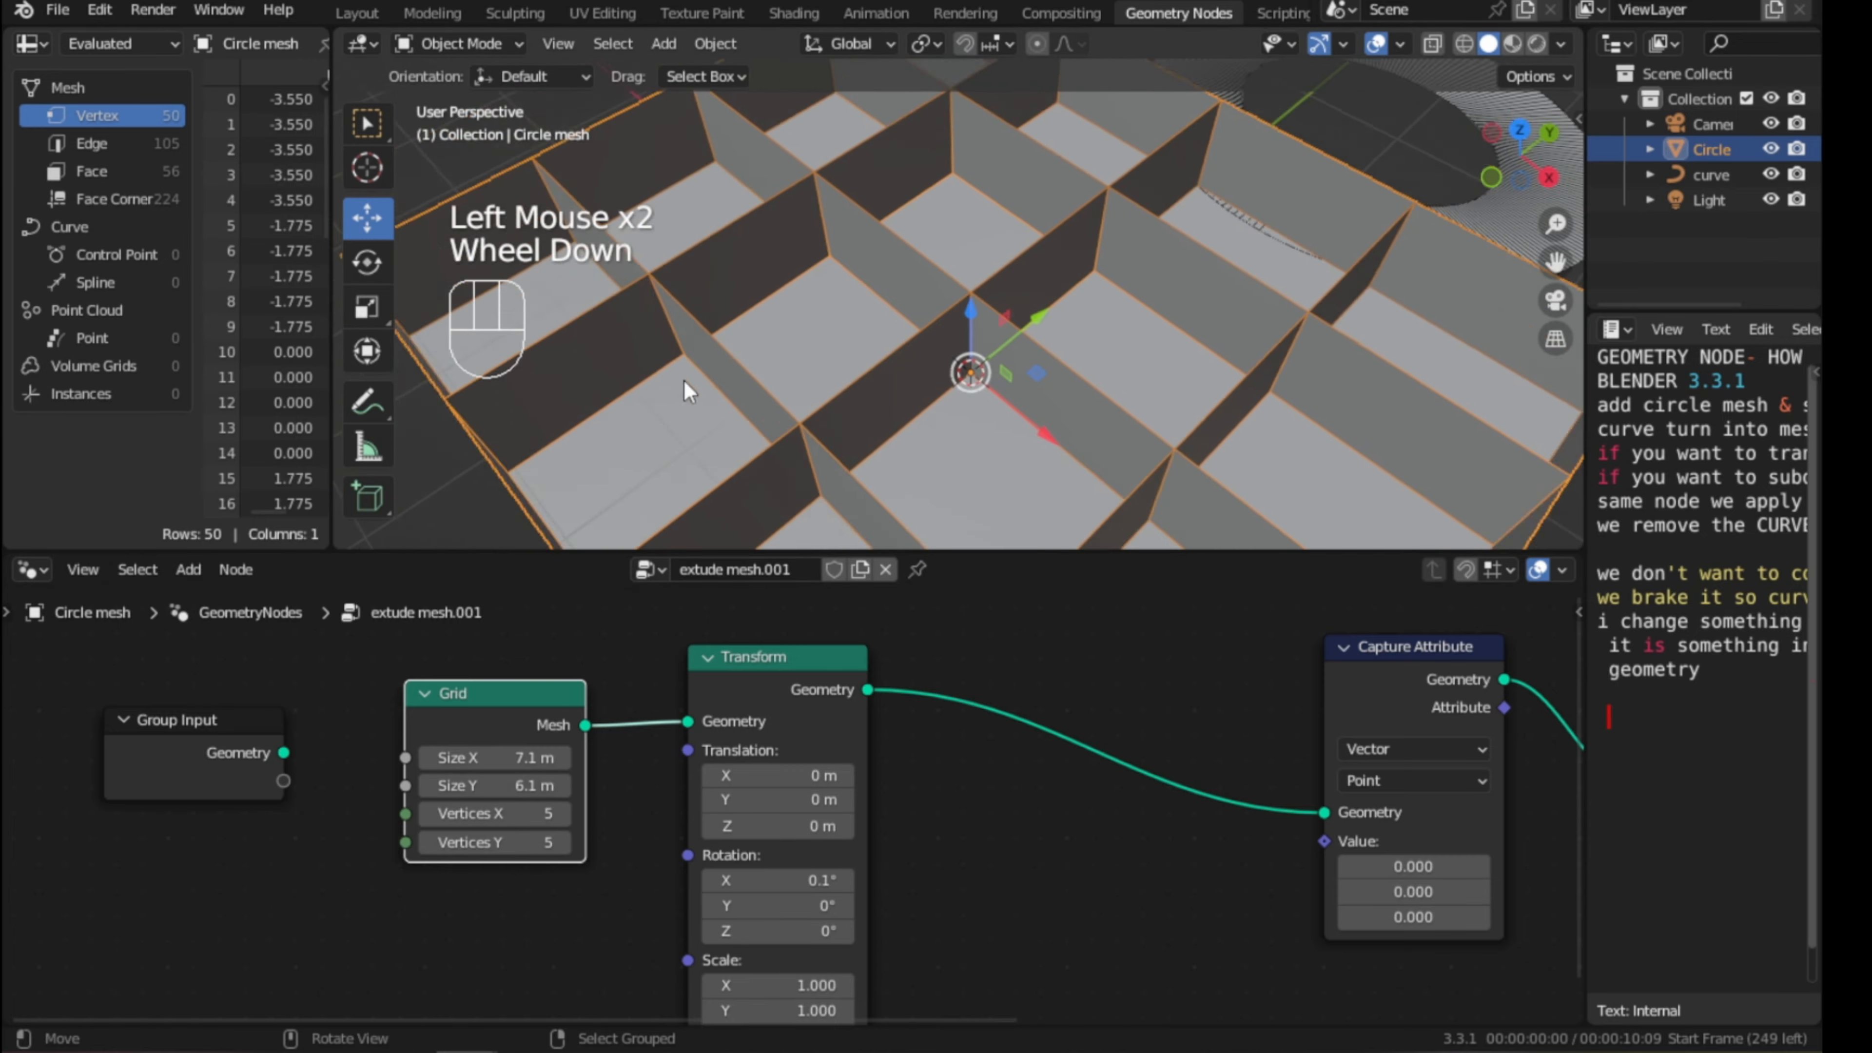
- Examine the extruded grid from a low angle in a maximized viewport, and restore the geometry nodes layout
scroll(872, 331, down, 2)
key(ctrl+space)
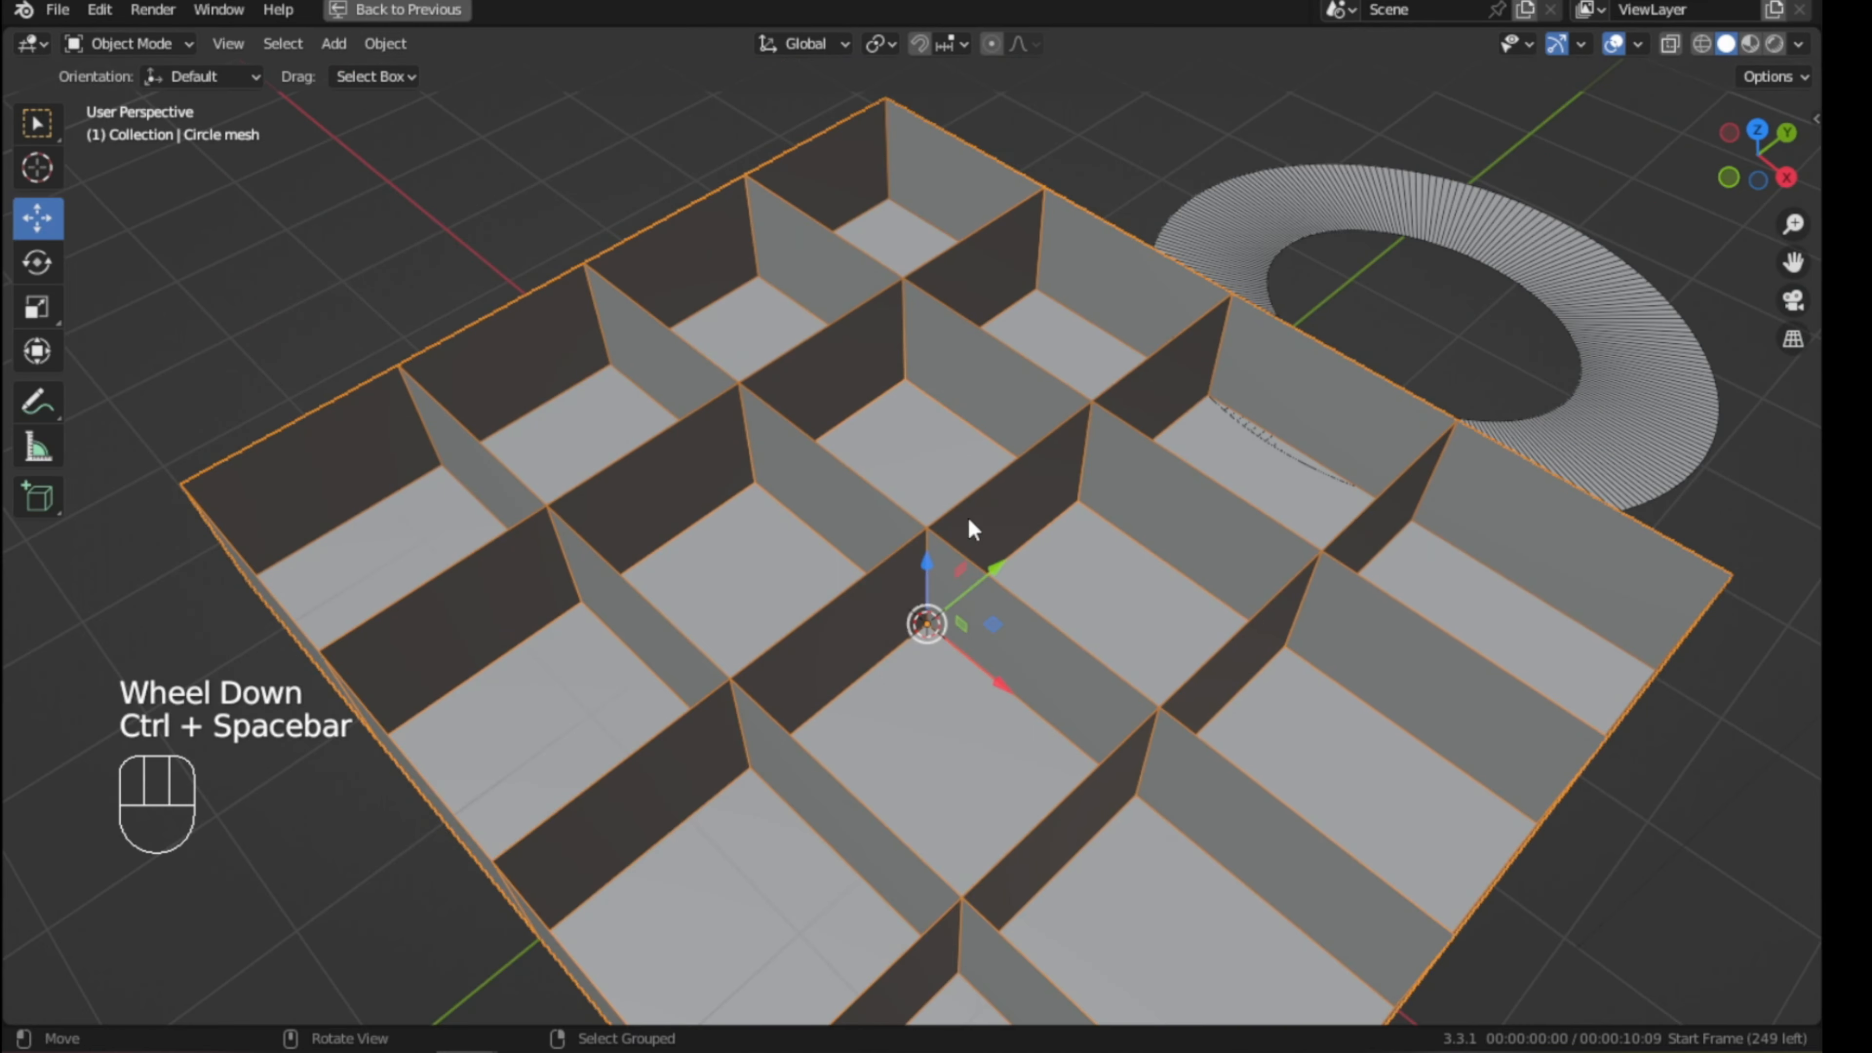
scroll(969, 521, down, 3)
middle_drag(969, 521, 998, 434)
key(Tab)
key(Tab)
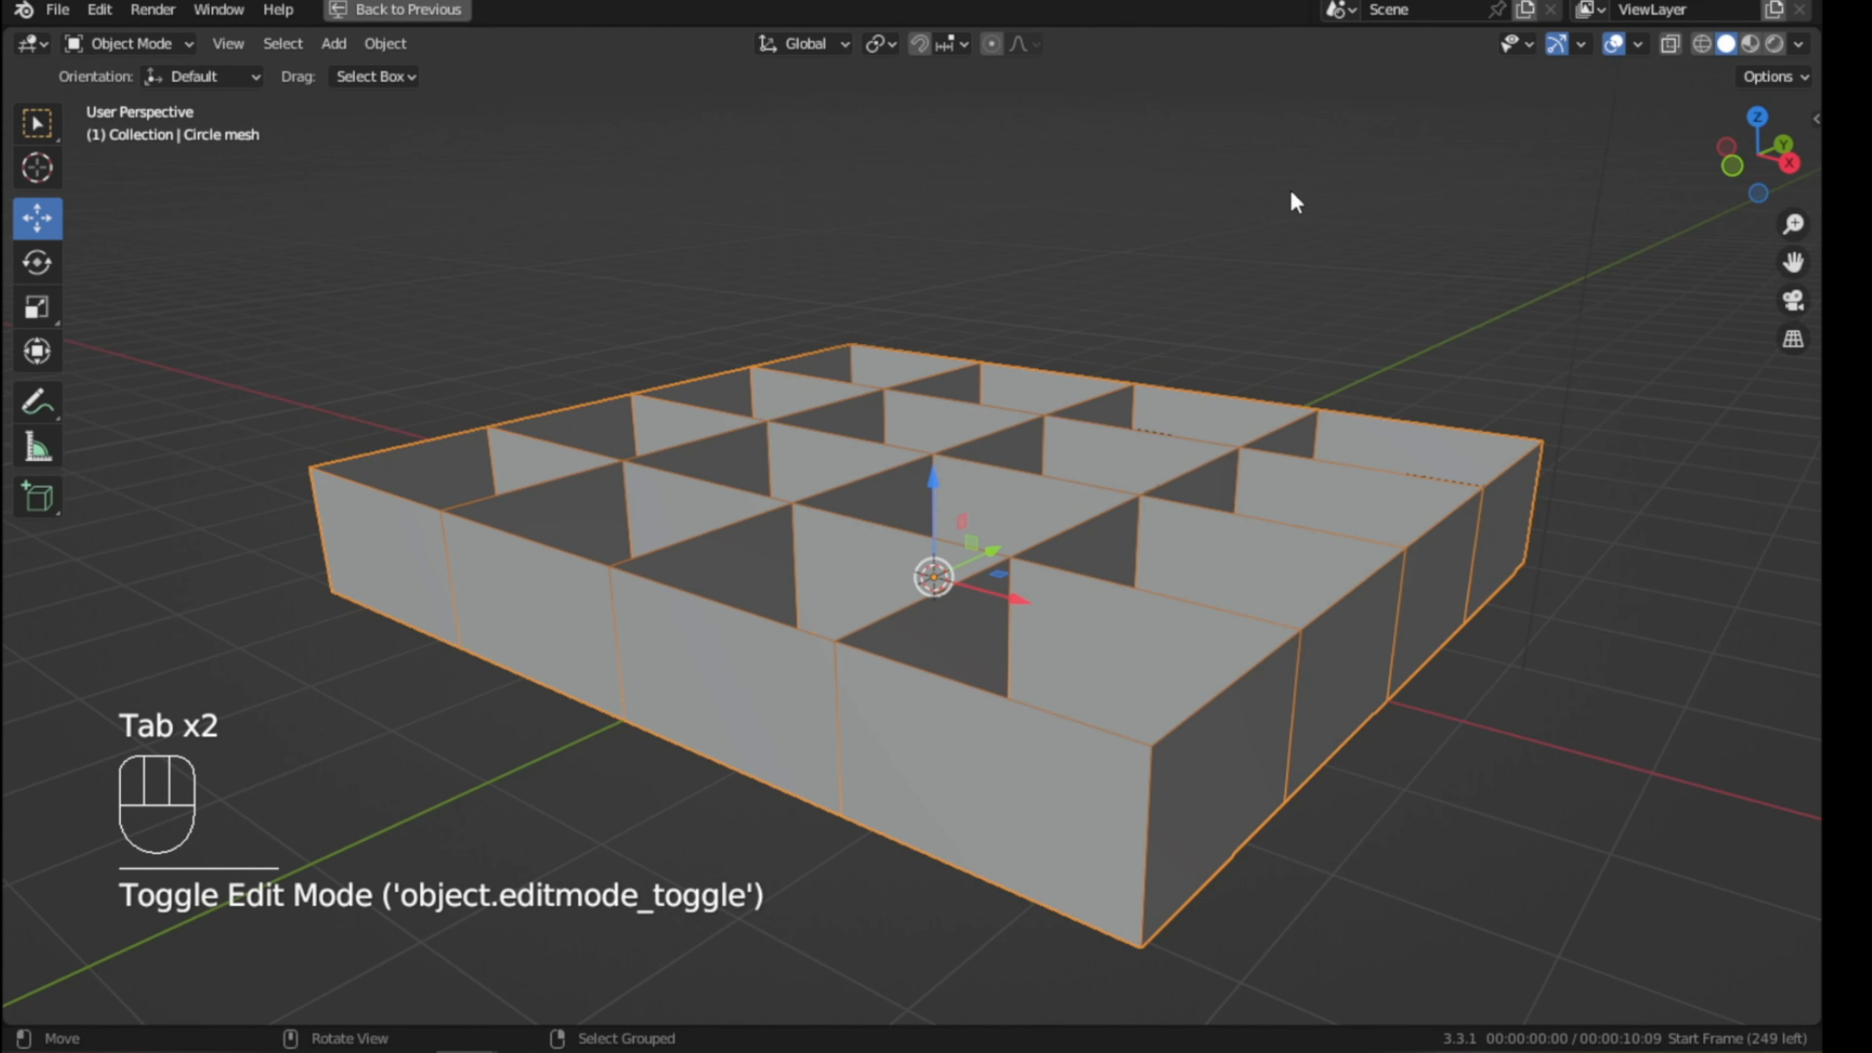
key(ctrl+space)
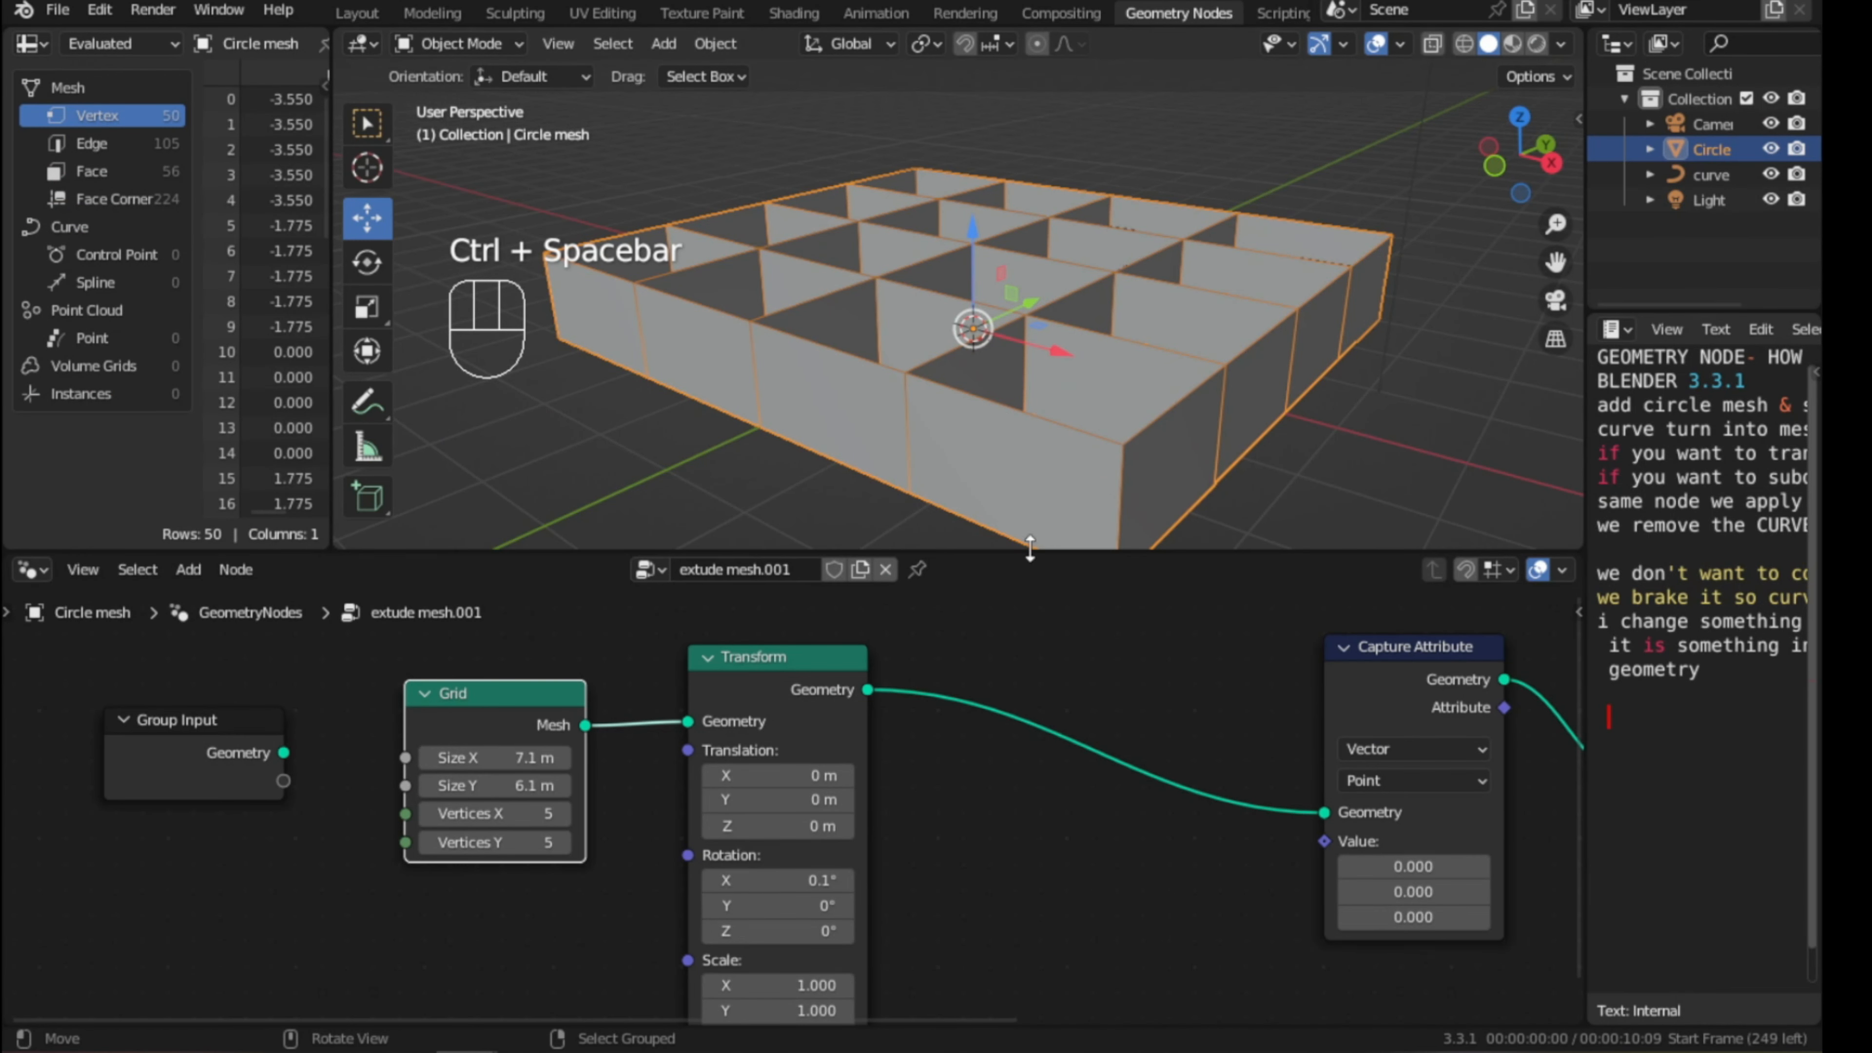
- Reconnect Group Input to Transform in place of the Grid node, and move the unconnected Grid node below the link
drag(1041, 548, 1042, 522)
scroll(1033, 346, down, 1)
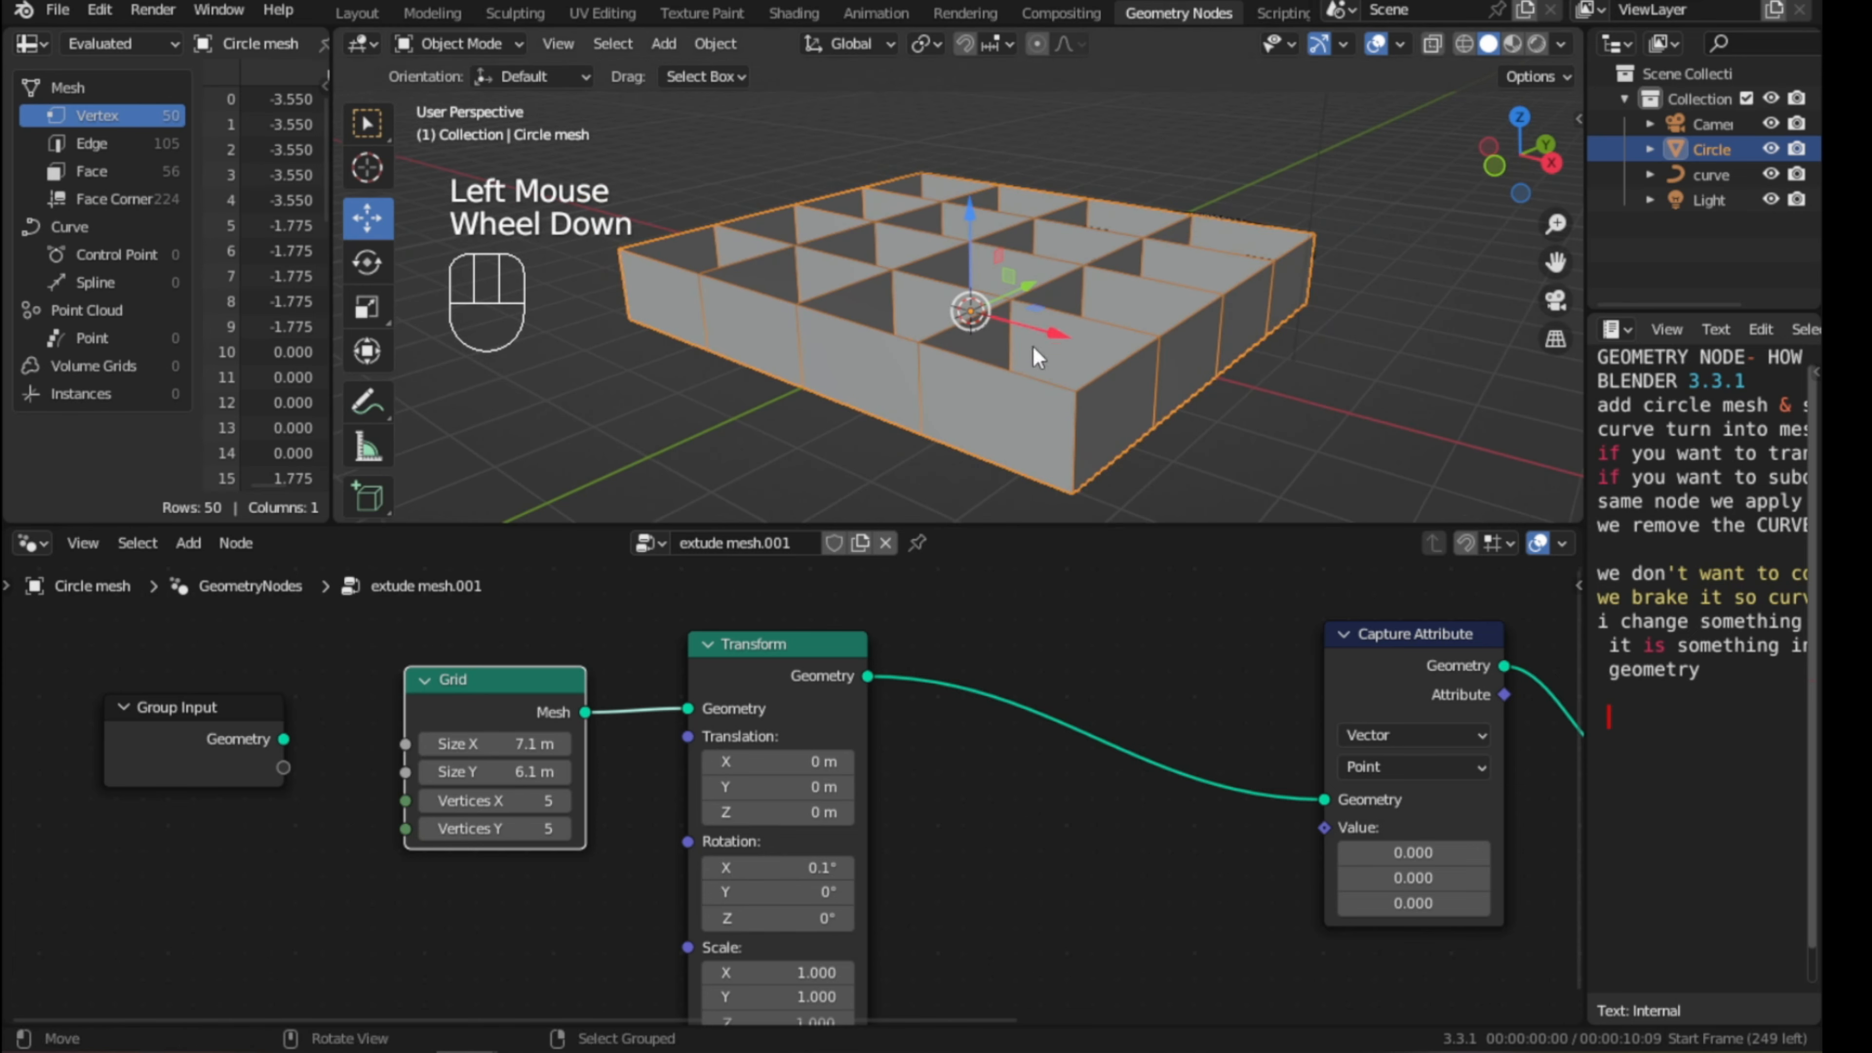
scroll(810, 701, down, 2)
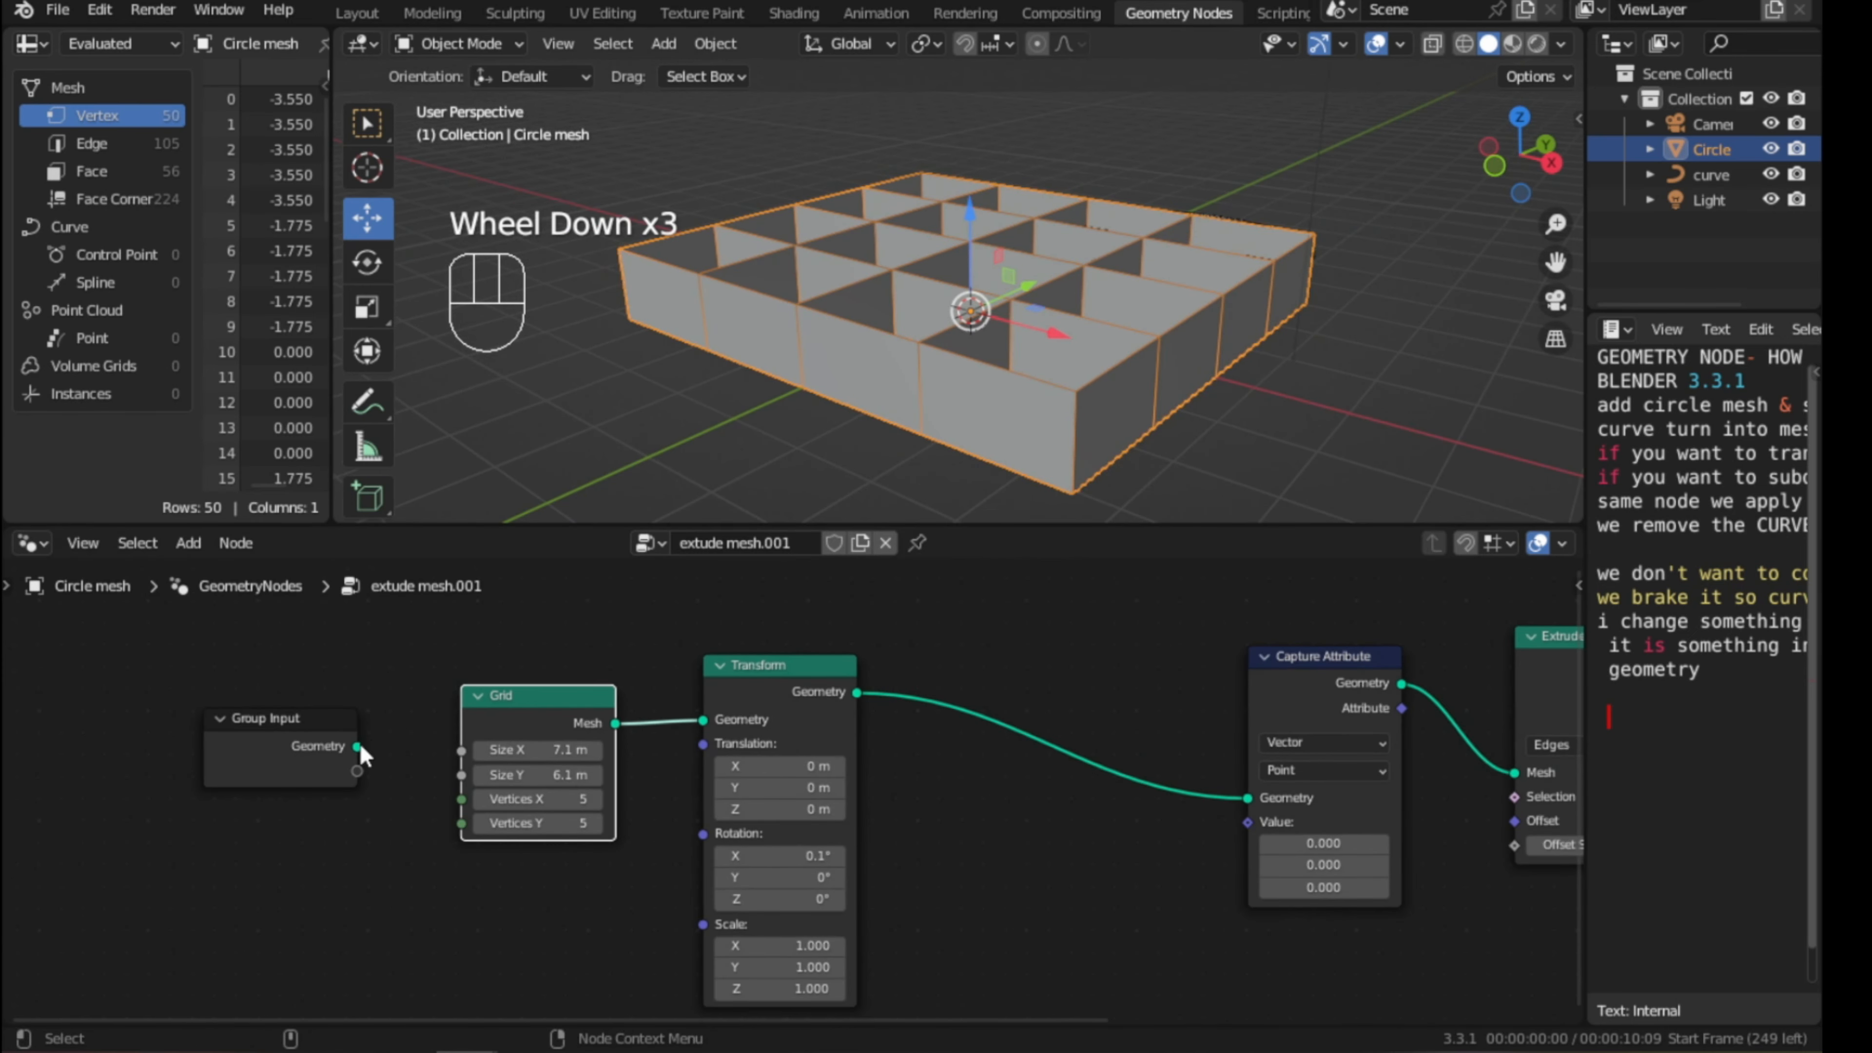
drag(360, 743, 703, 719)
click(567, 696)
drag(569, 694, 547, 847)
middle_drag(1141, 337, 1172, 358)
shift+scroll(1176, 359, up, 4)
scroll(1175, 359, up, 1)
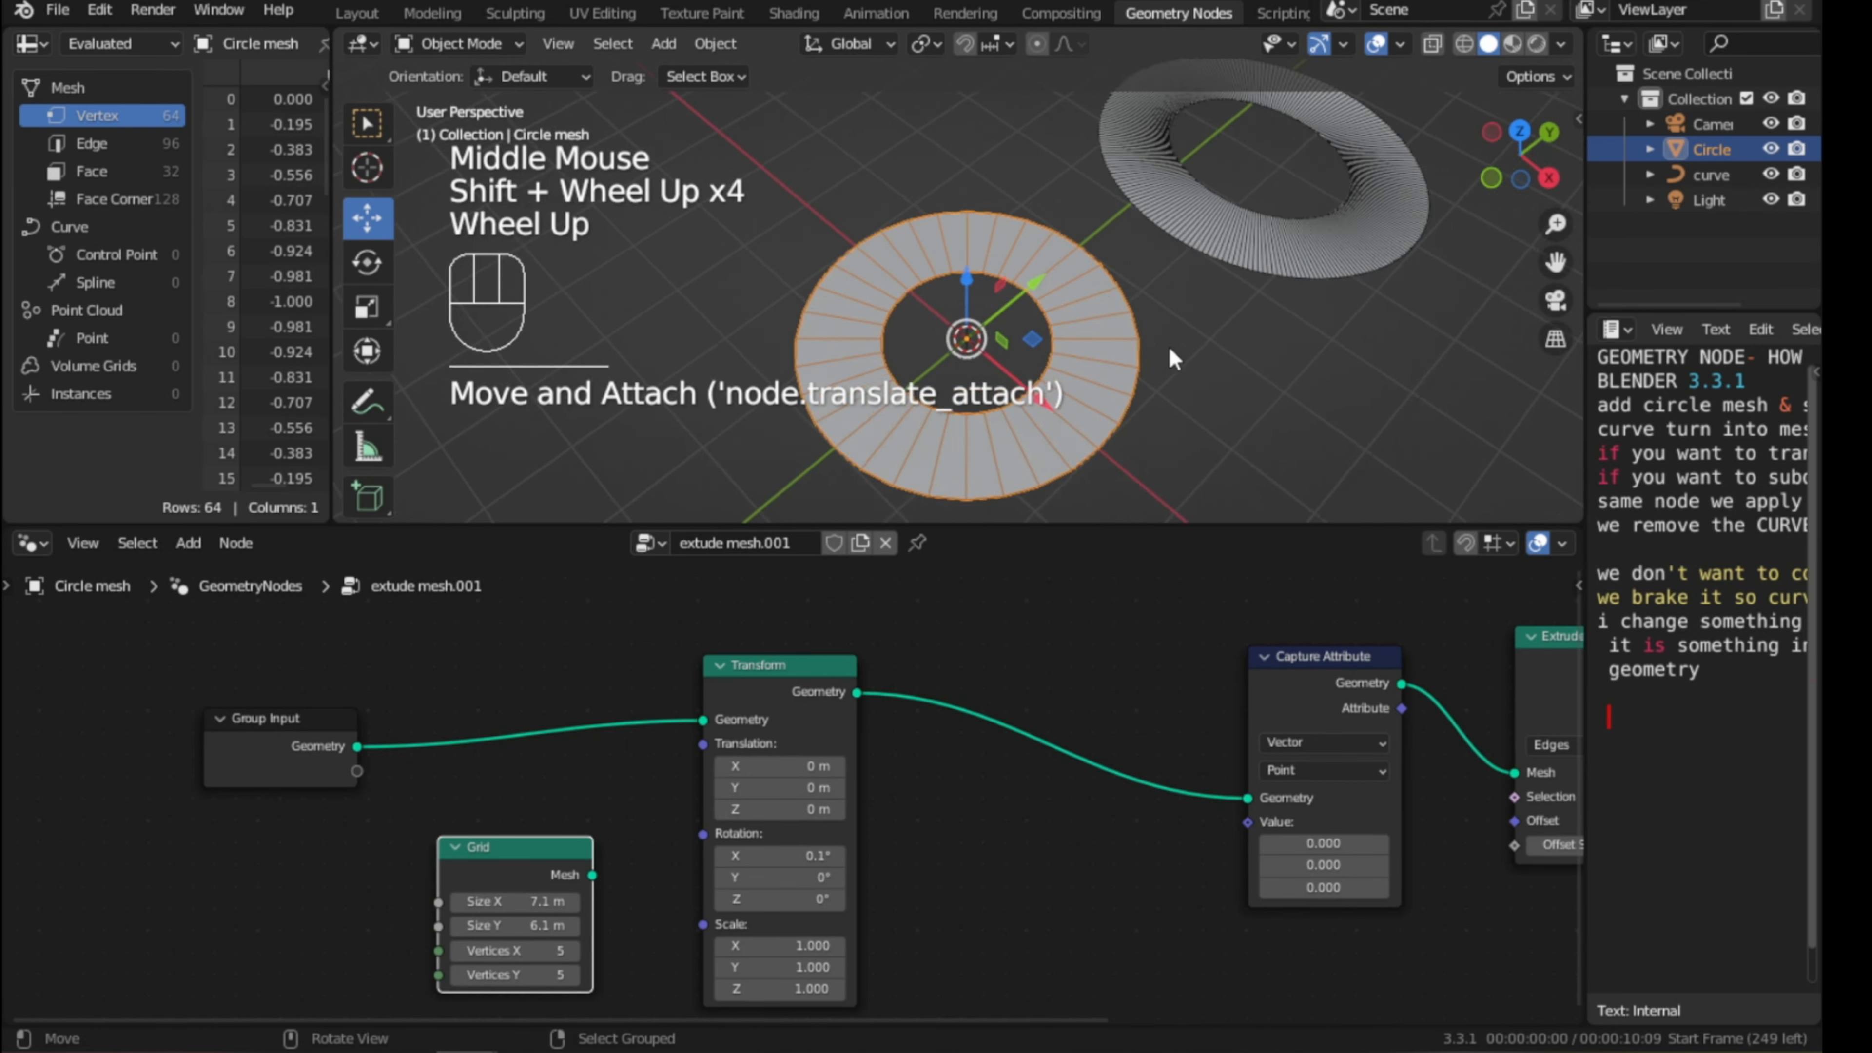
scroll(1175, 359, up, 2)
- Switch to the Layout workspace, enlarge the timeline slightly, and maximize the 3D viewport
click(359, 13)
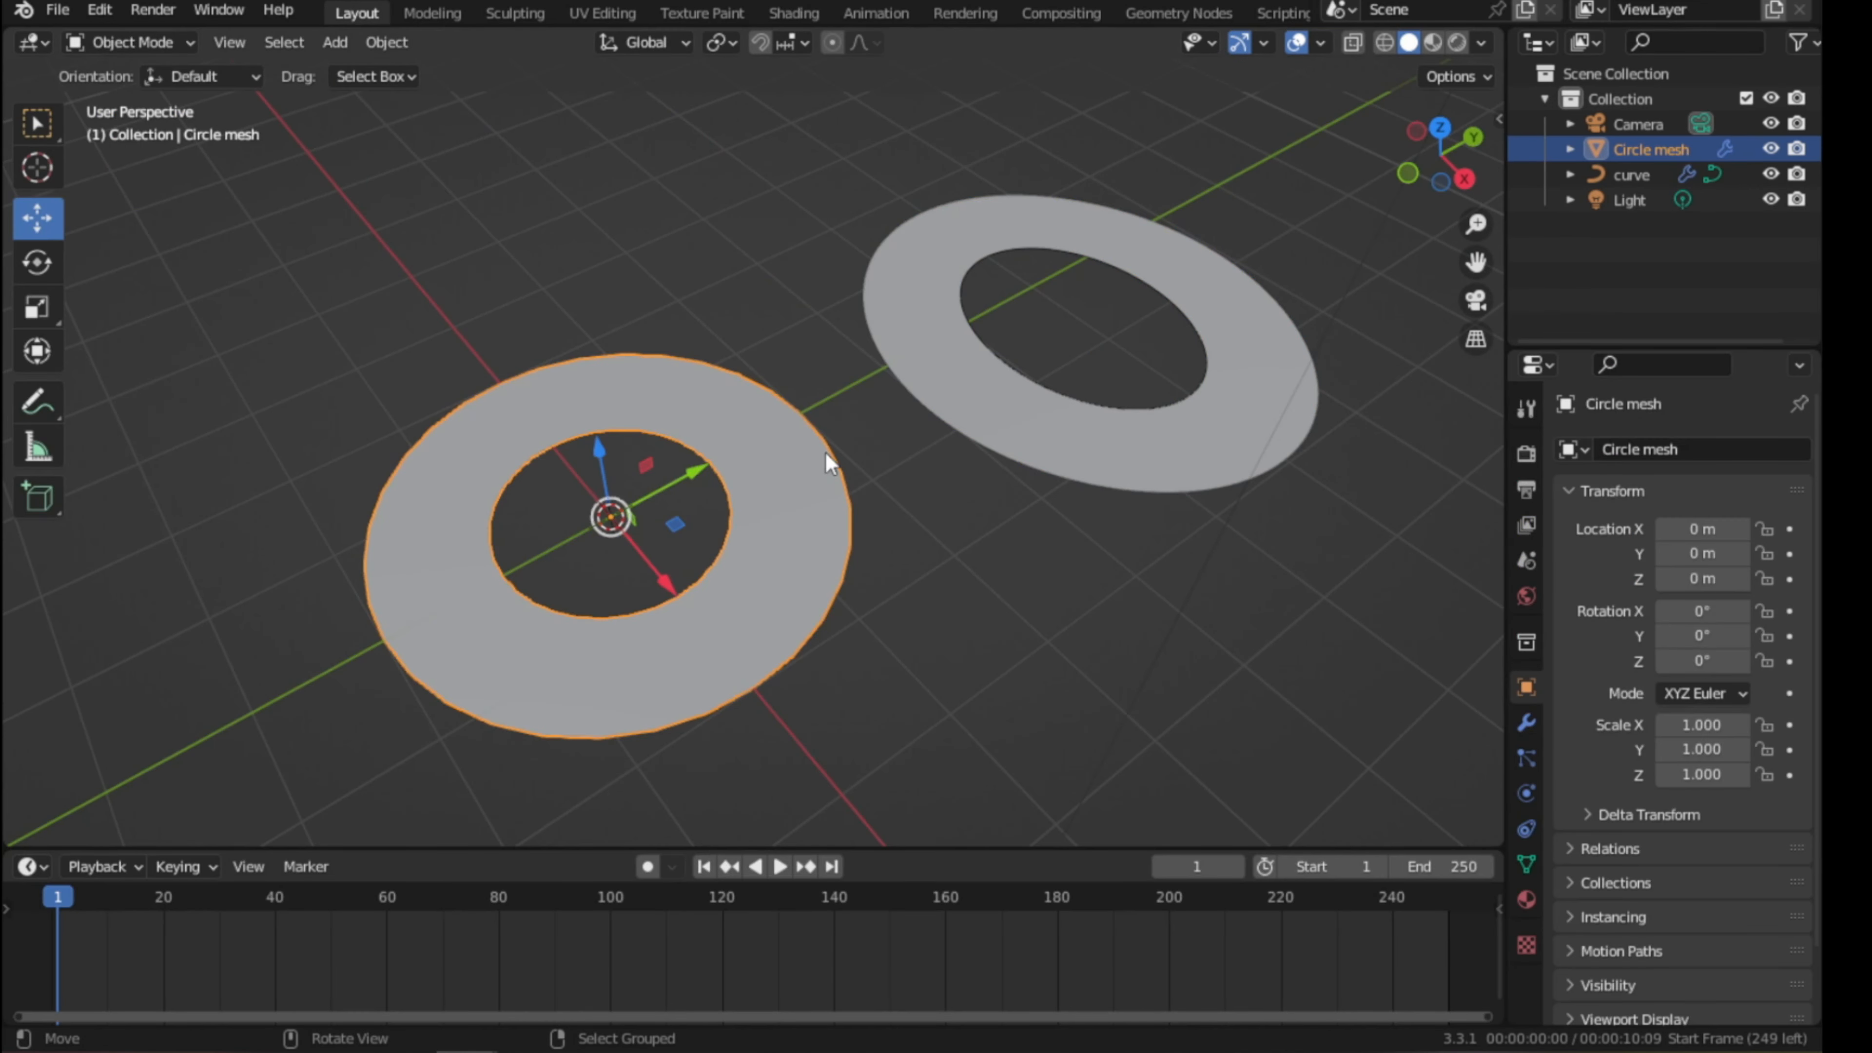
drag(857, 848, 737, 792)
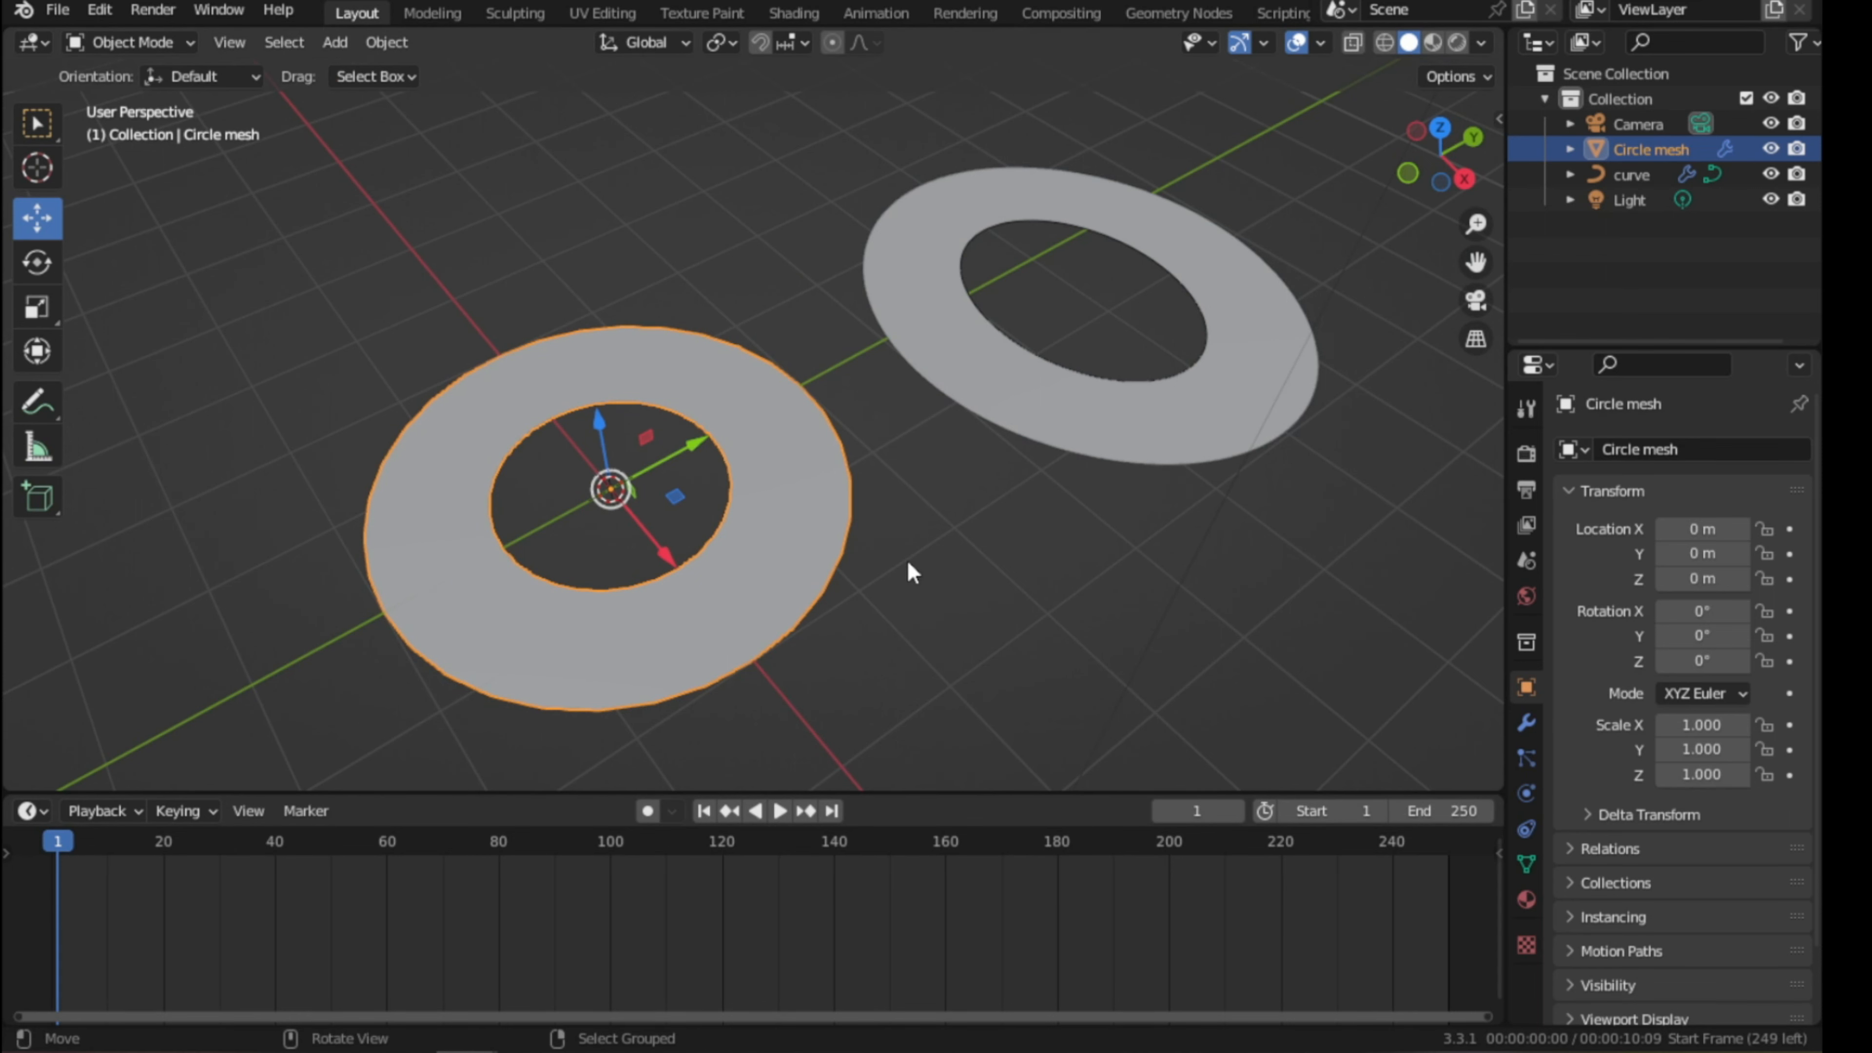
key(ctrl+space)
- Activate the Select Box tool and enable the Wireframe overlay in the maximized viewport
key(w)
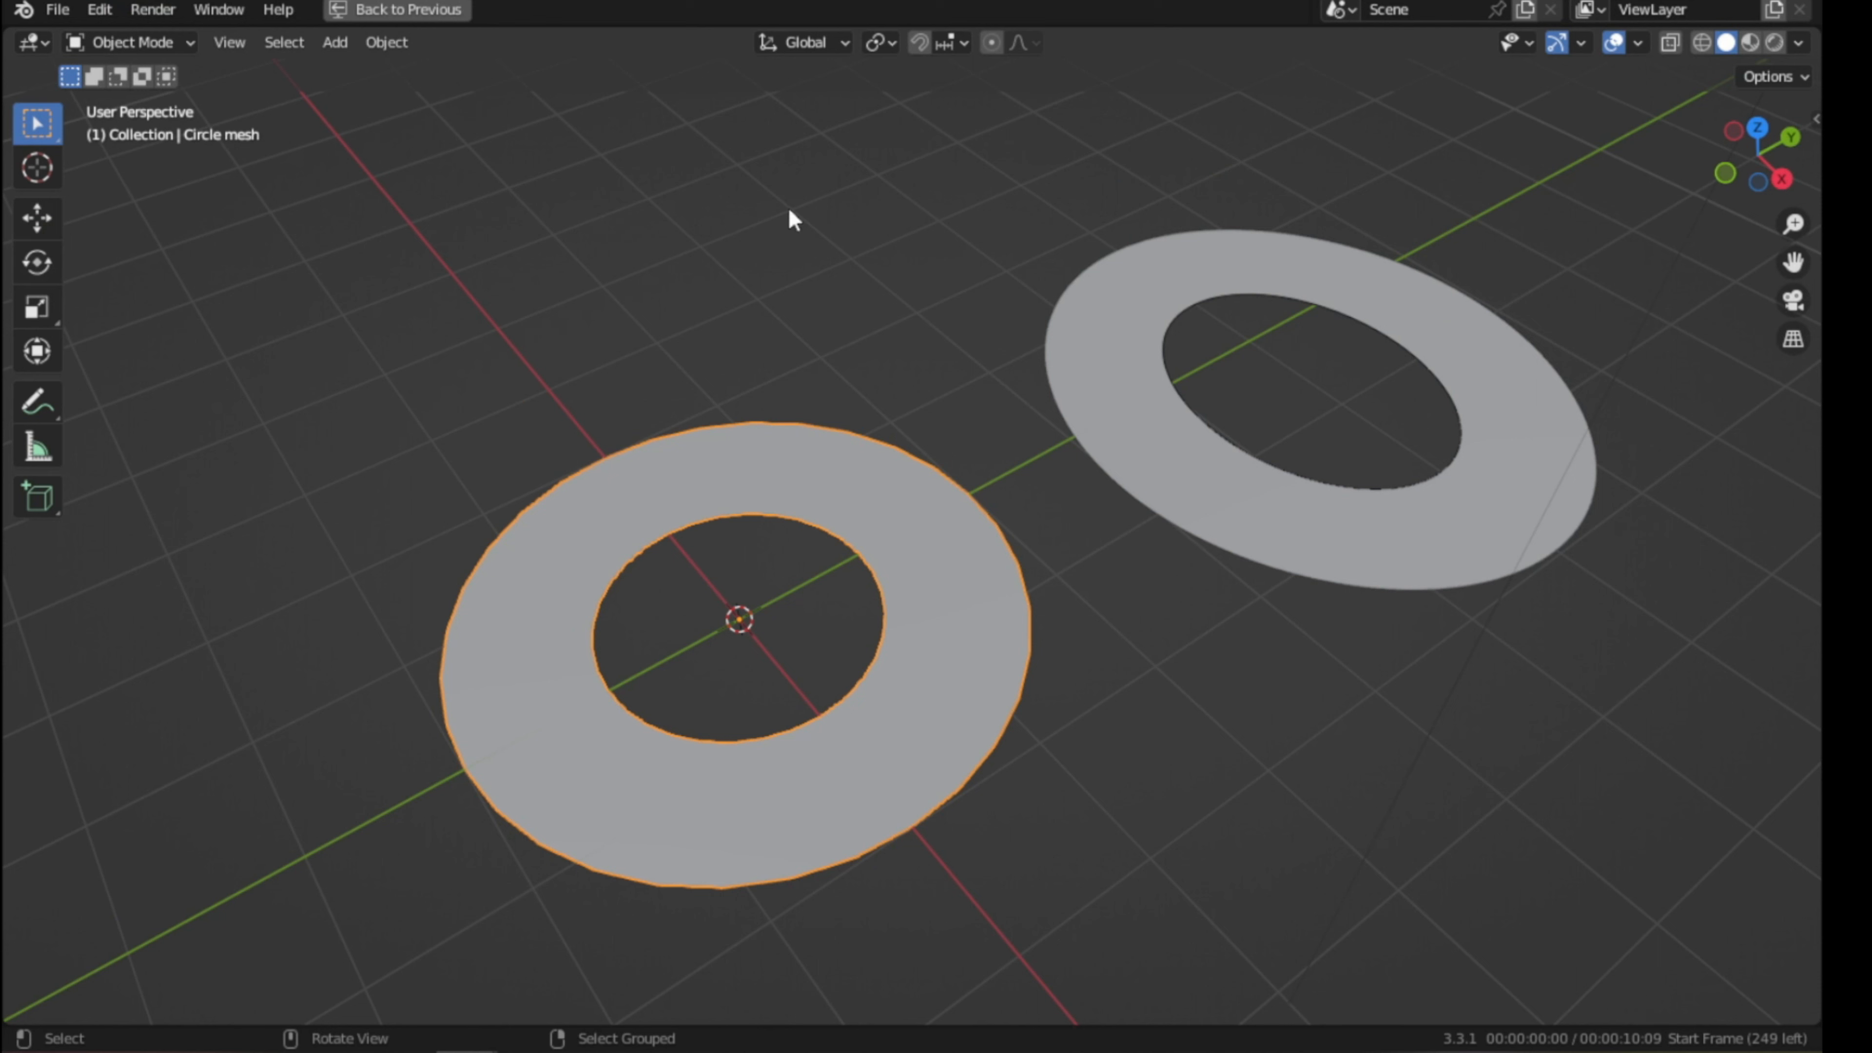
click(1638, 43)
click(1478, 470)
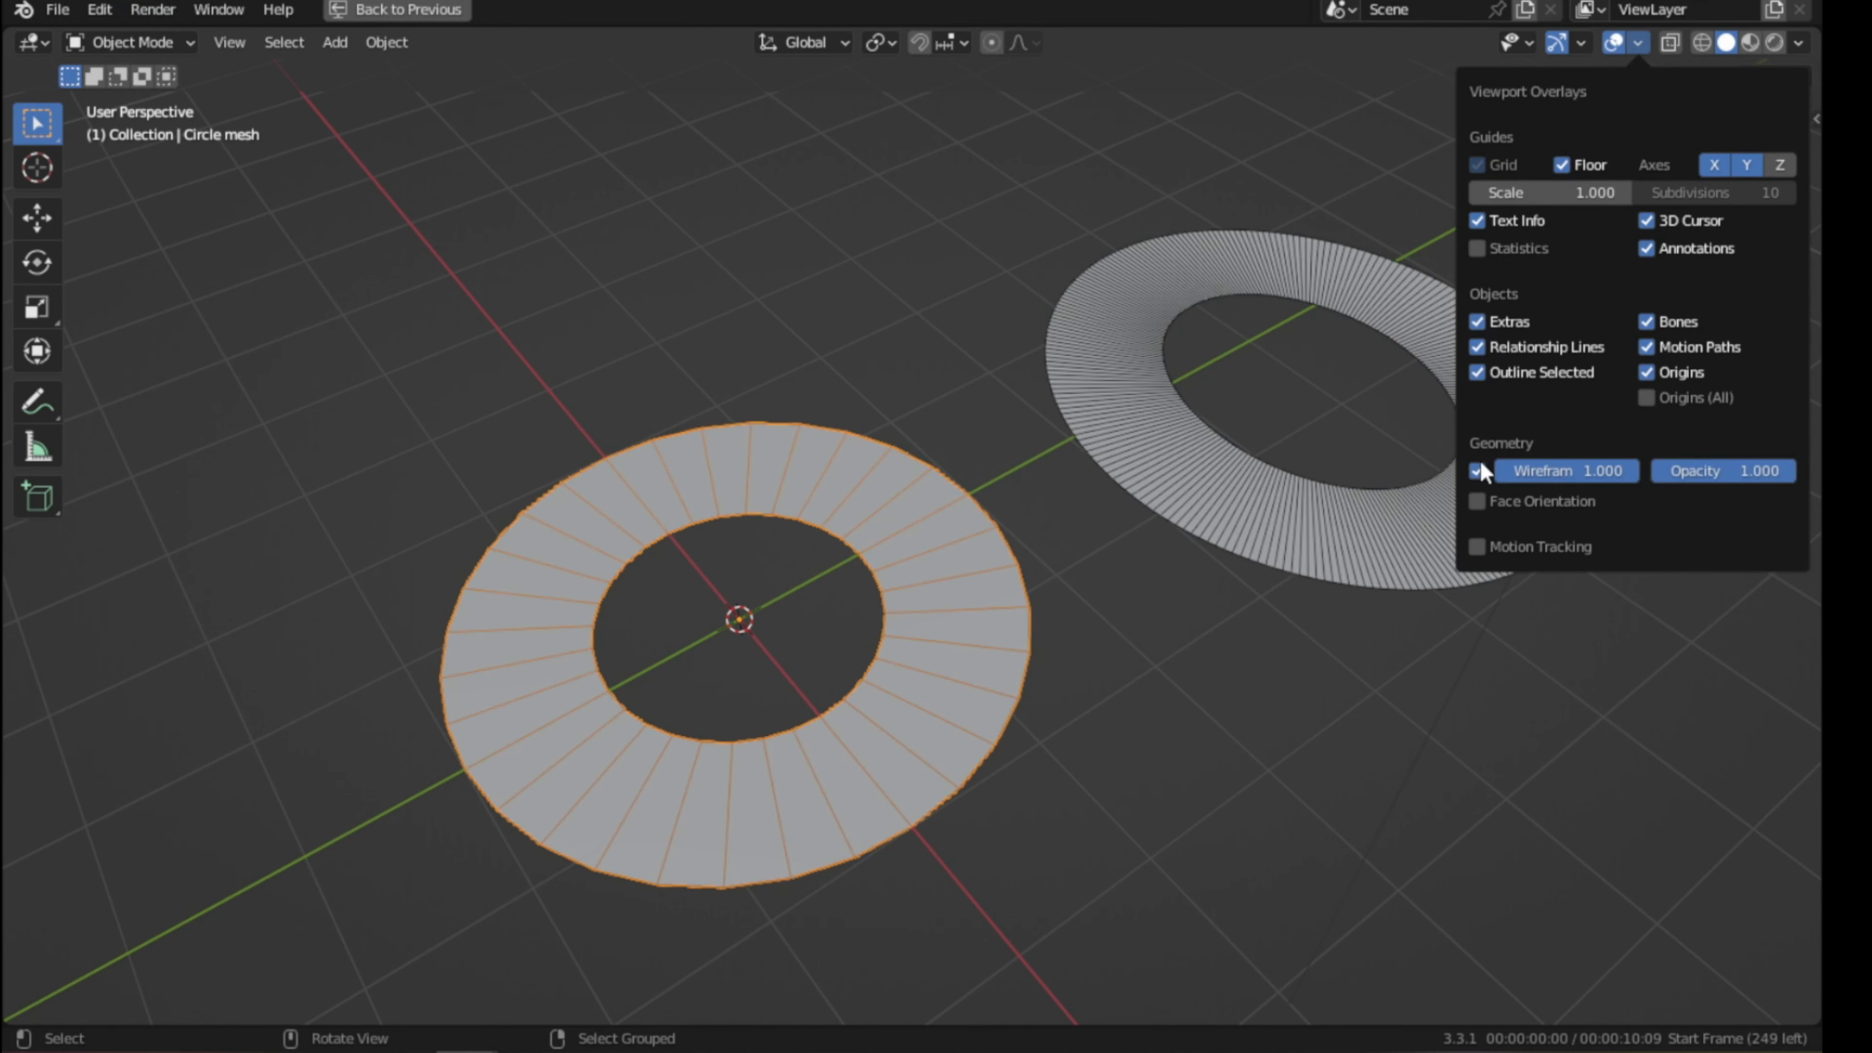
- Restore the viewport from maximized to the full Layout workspace, and change the timeline area into a Text Editor showing the notes
shift+middle_drag(1214, 828, 1124, 811)
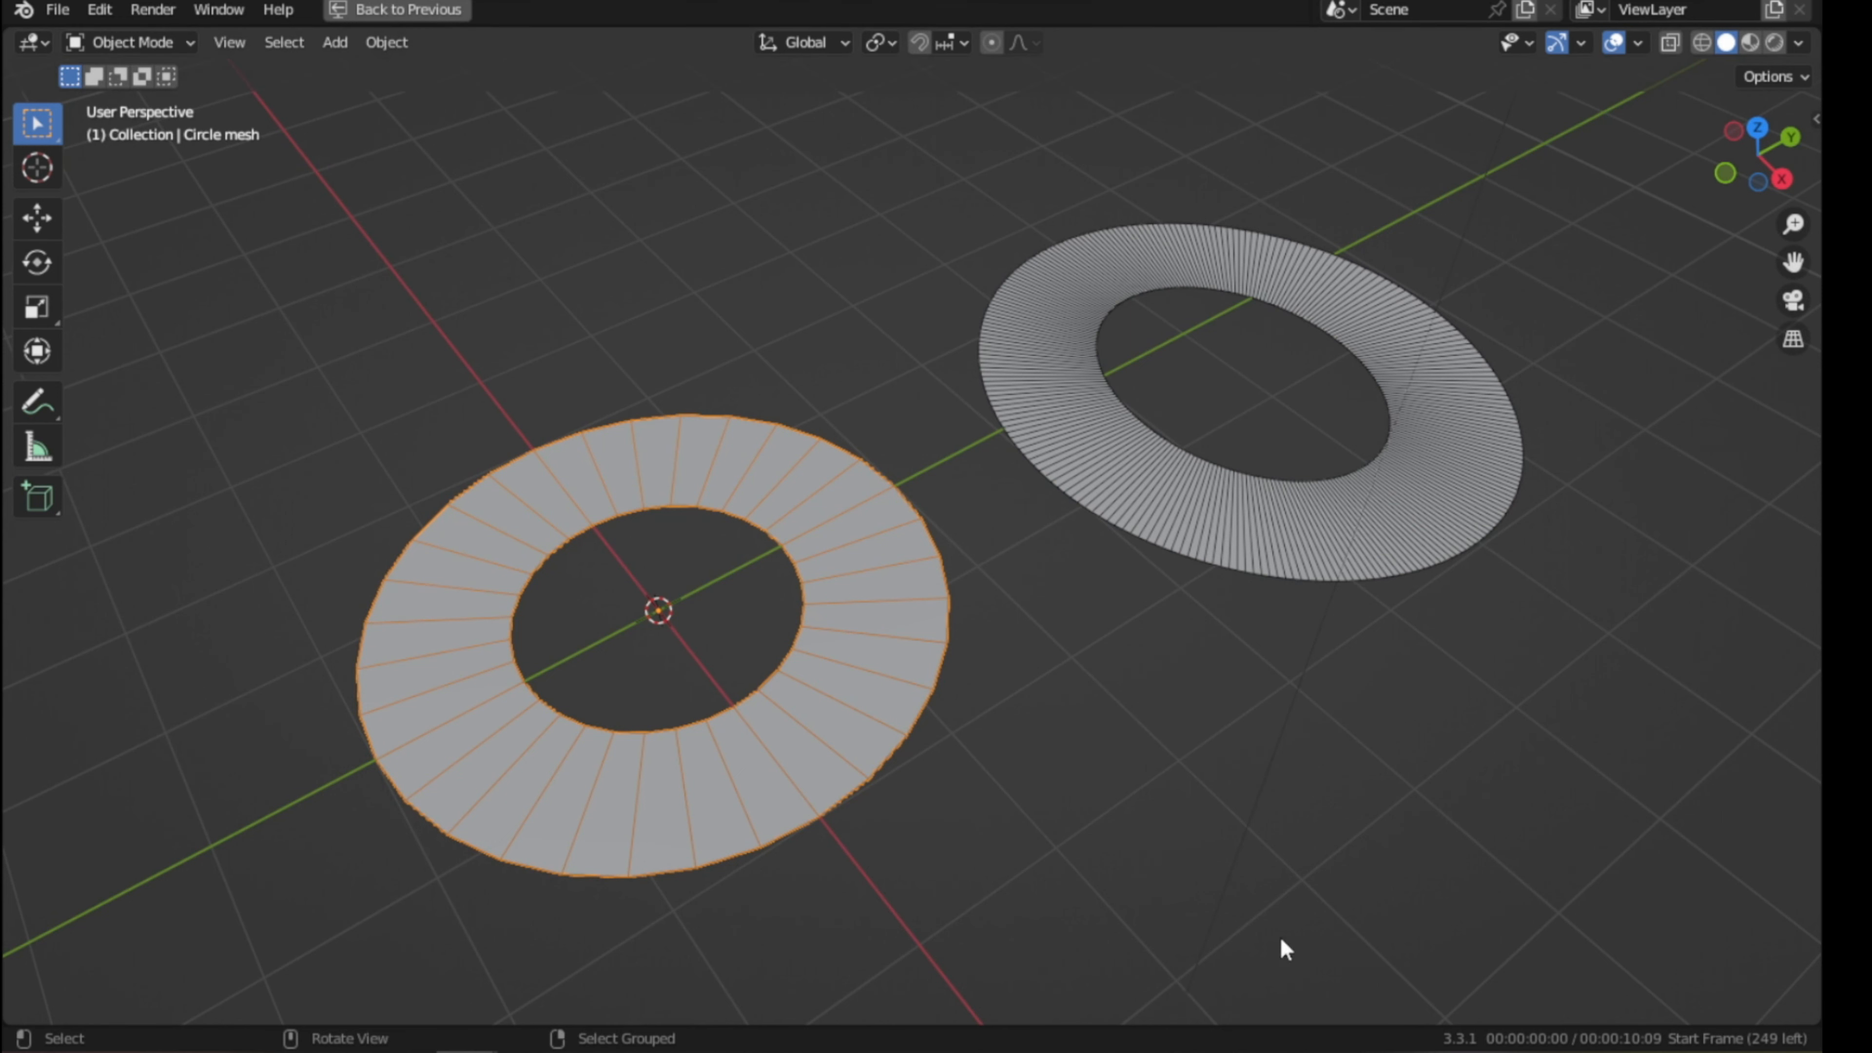
key(ctrl+space)
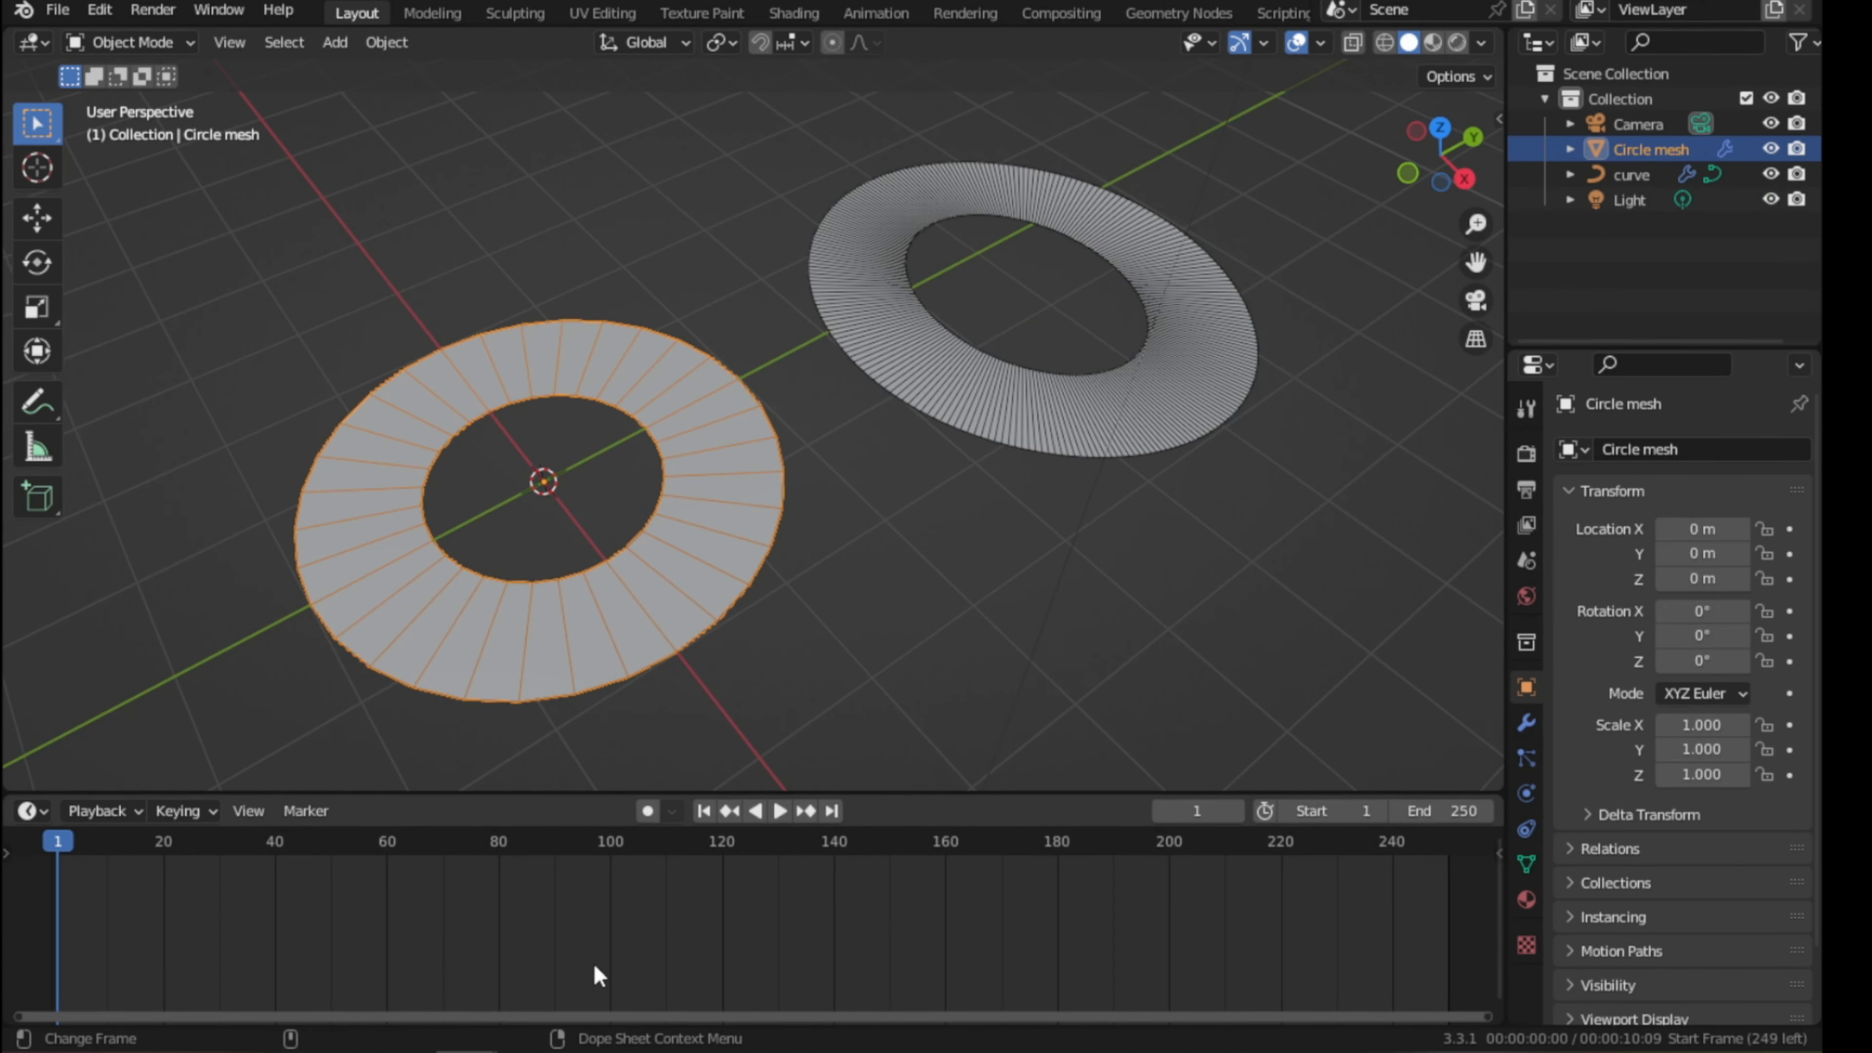
key(shift+F11)
- Add the closing line "GRACIAS POR VER" at the end of the notes, followed by a new empty line
scroll(432, 970, down, 2)
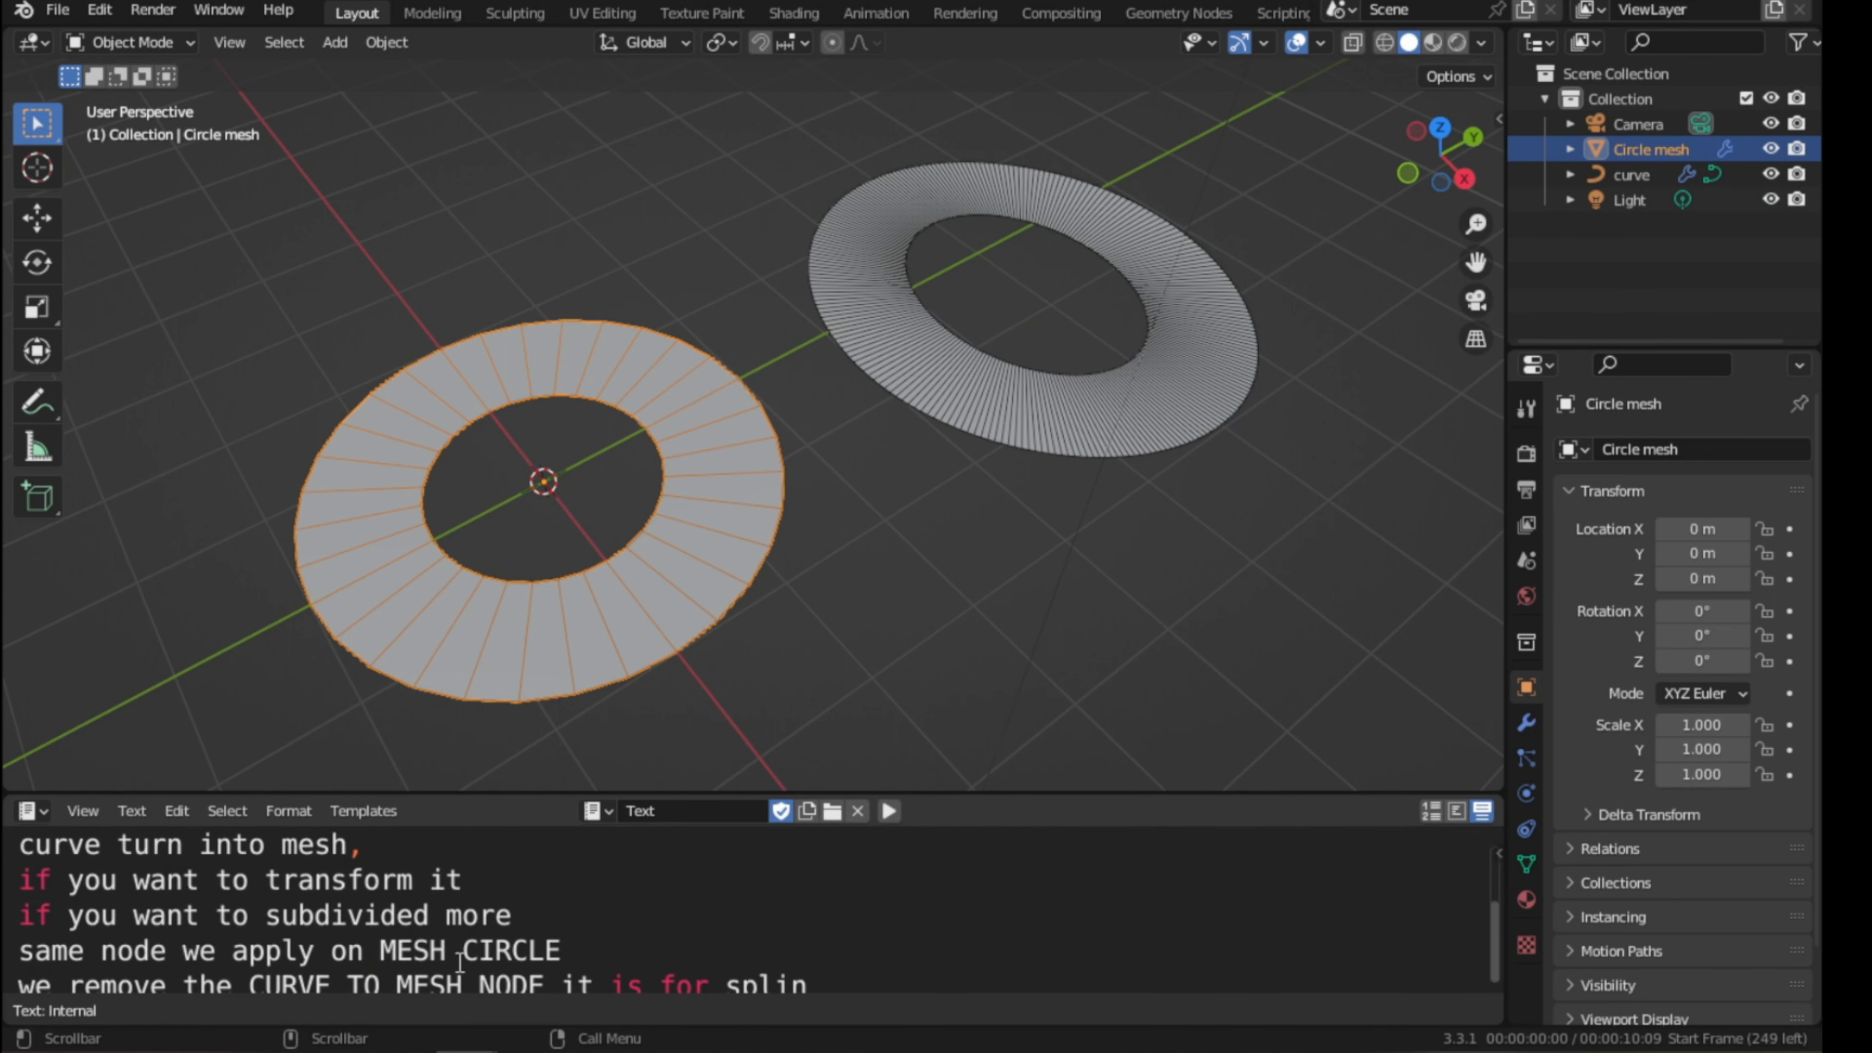
key(Return)
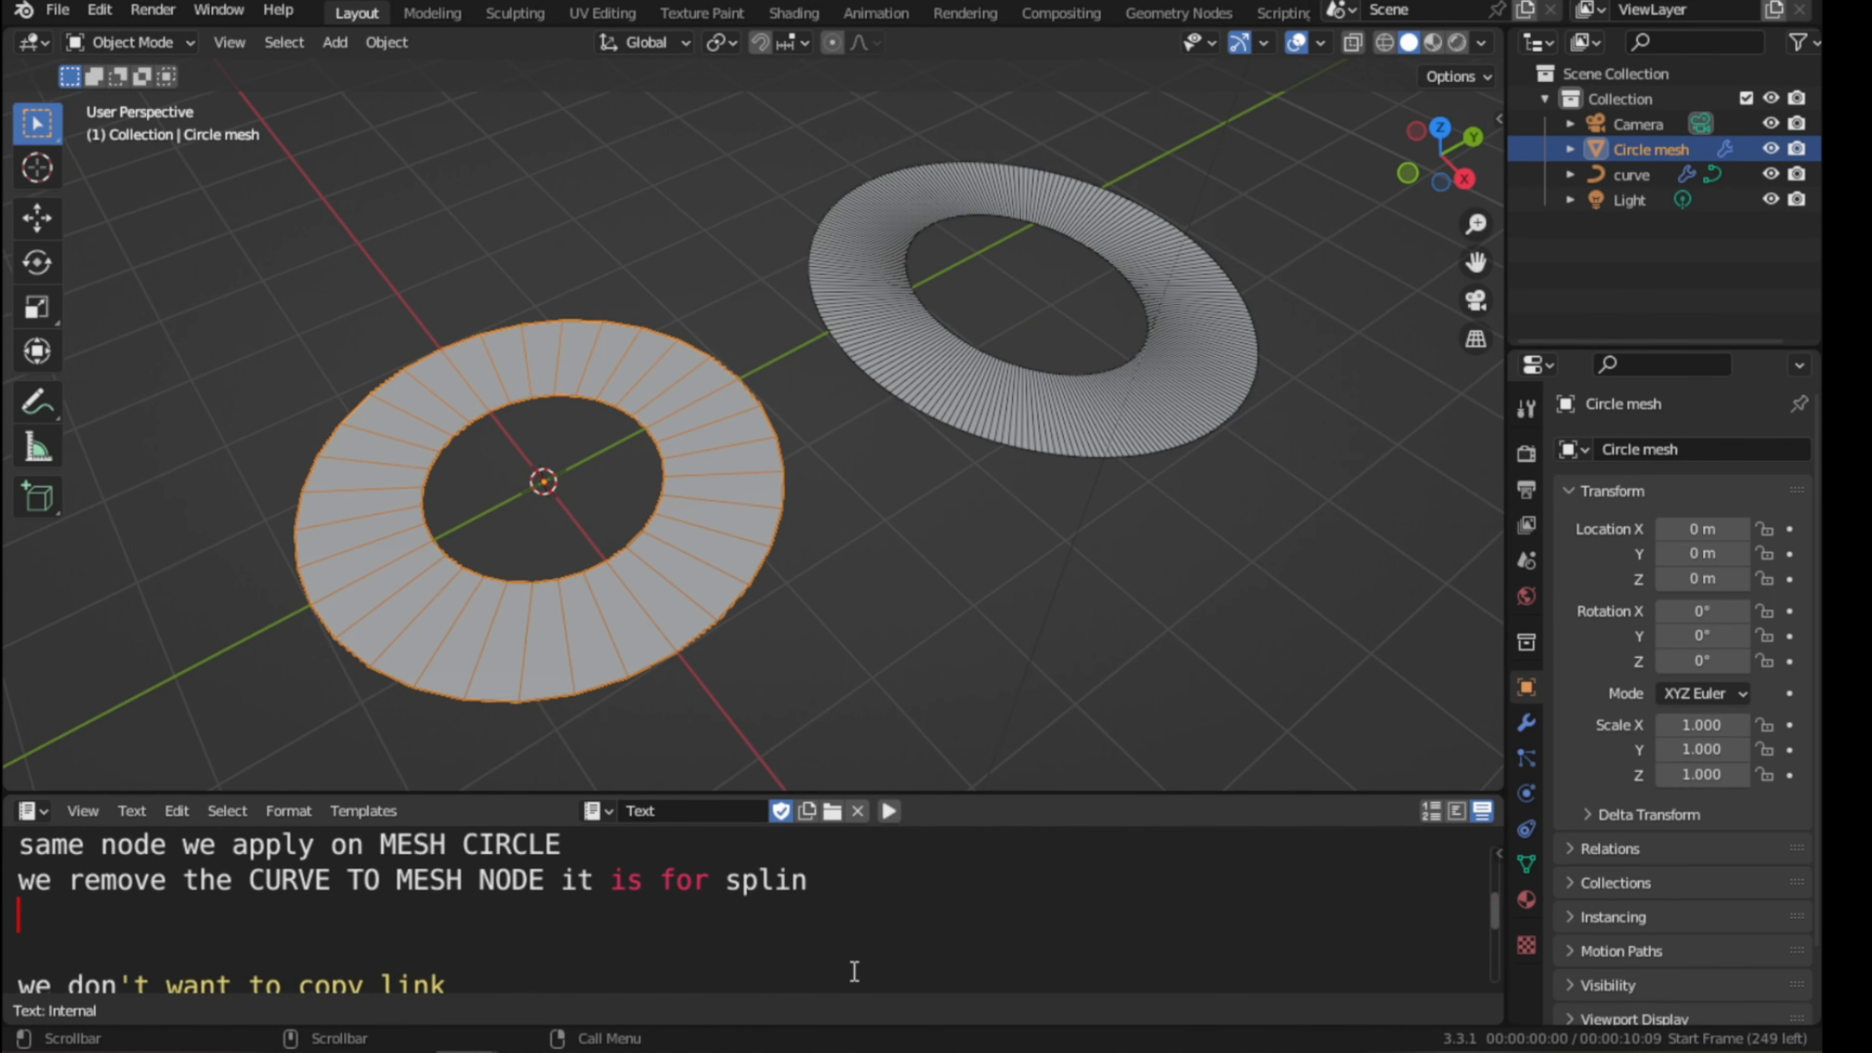
scroll(854, 972, down, 3)
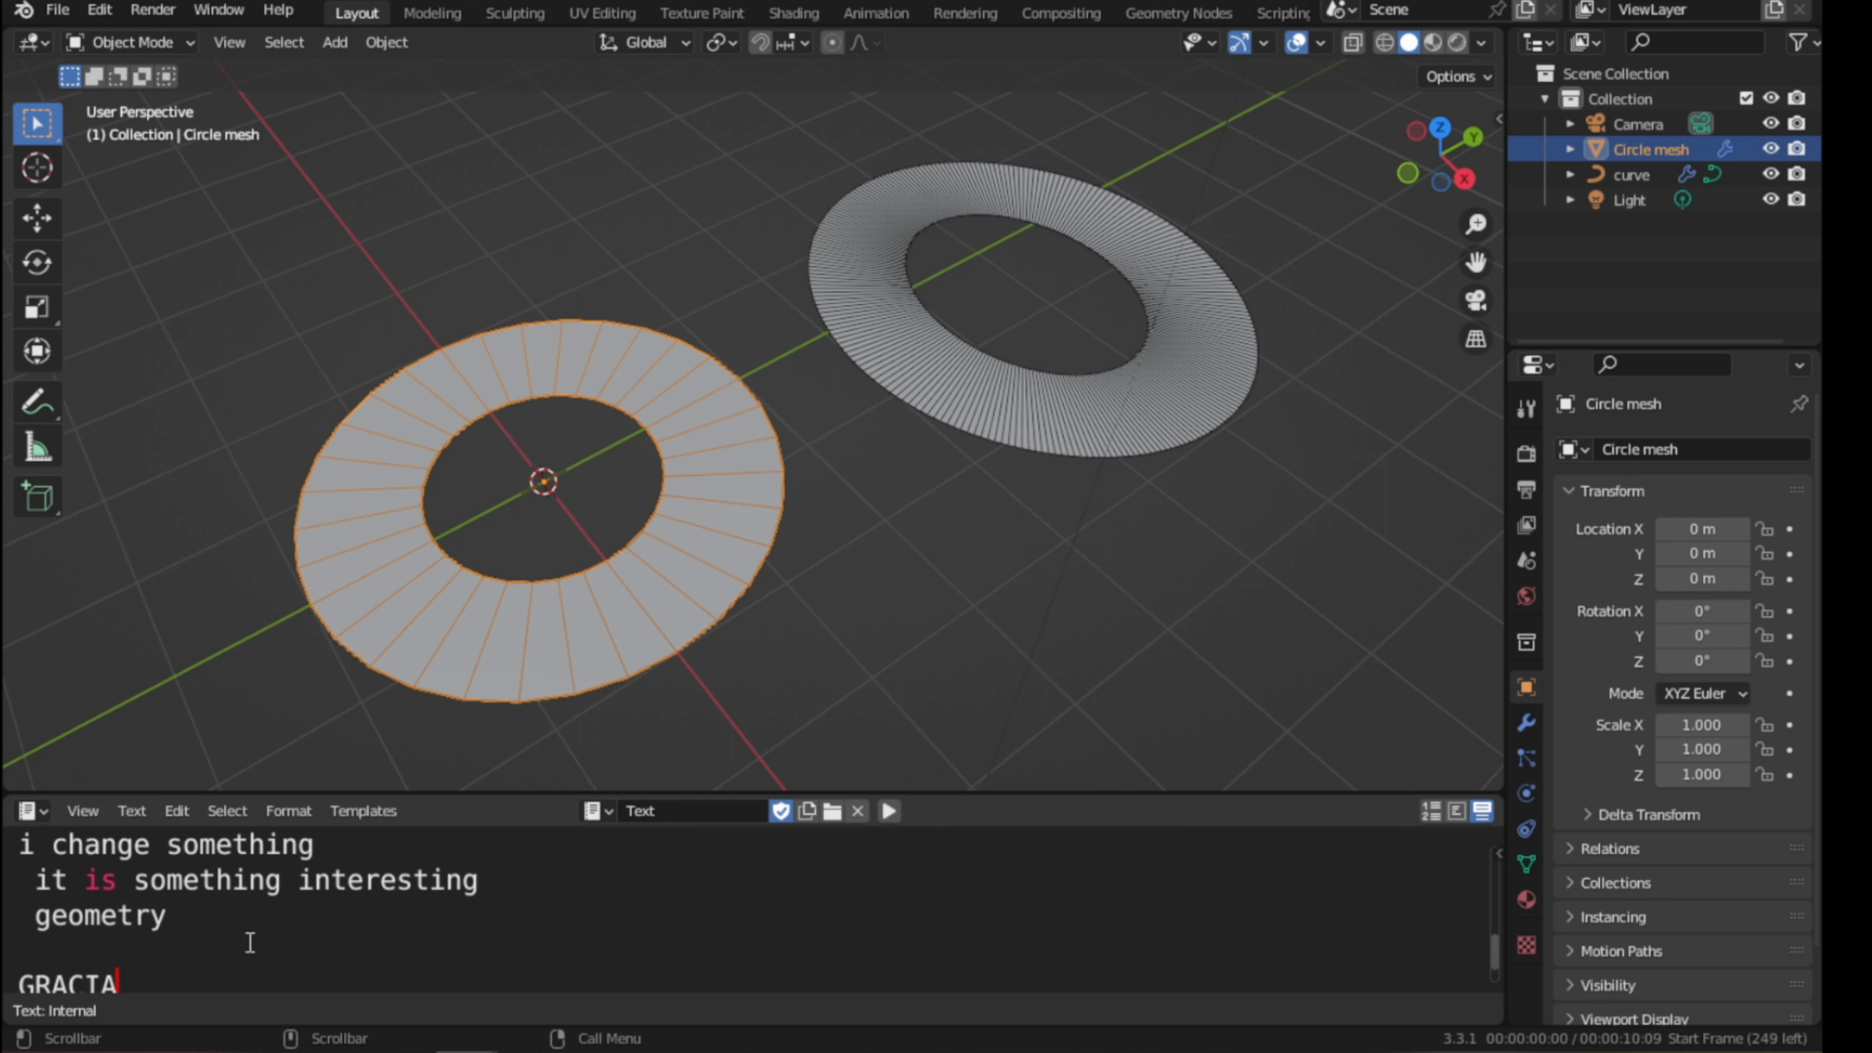
text(VER)
key(Return)
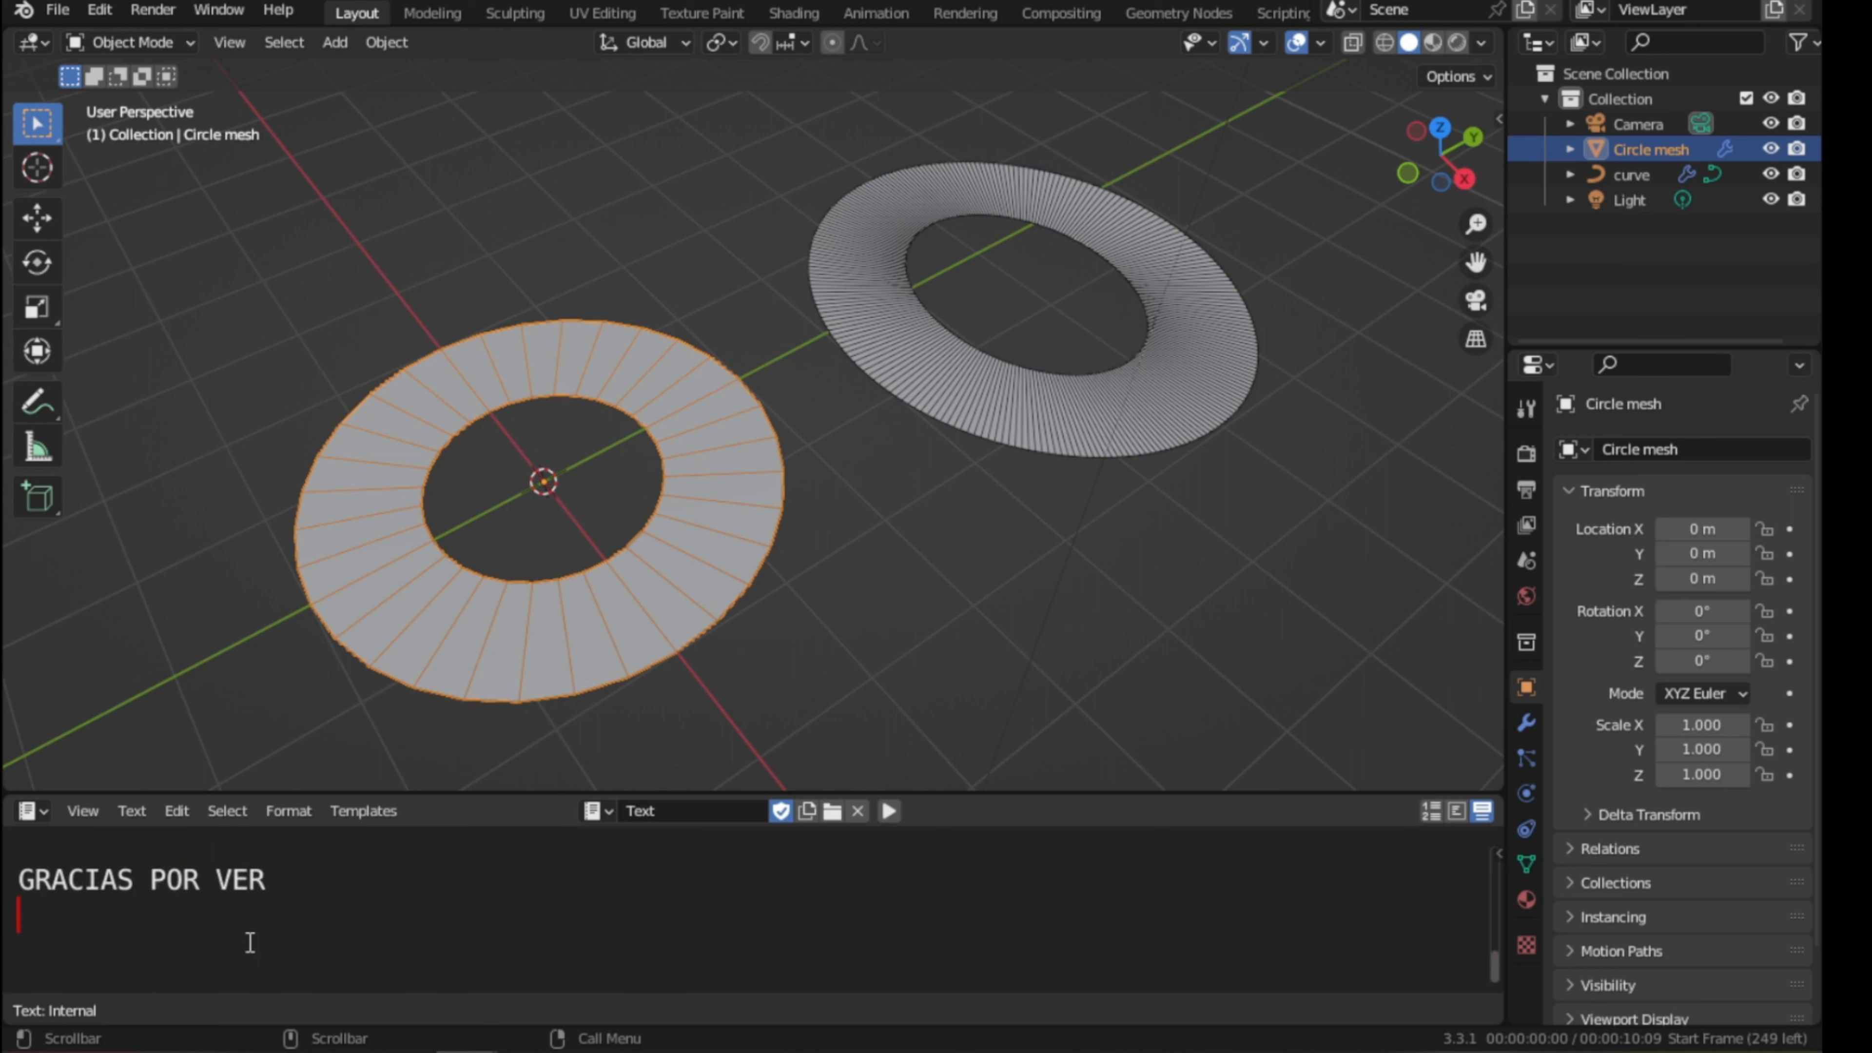